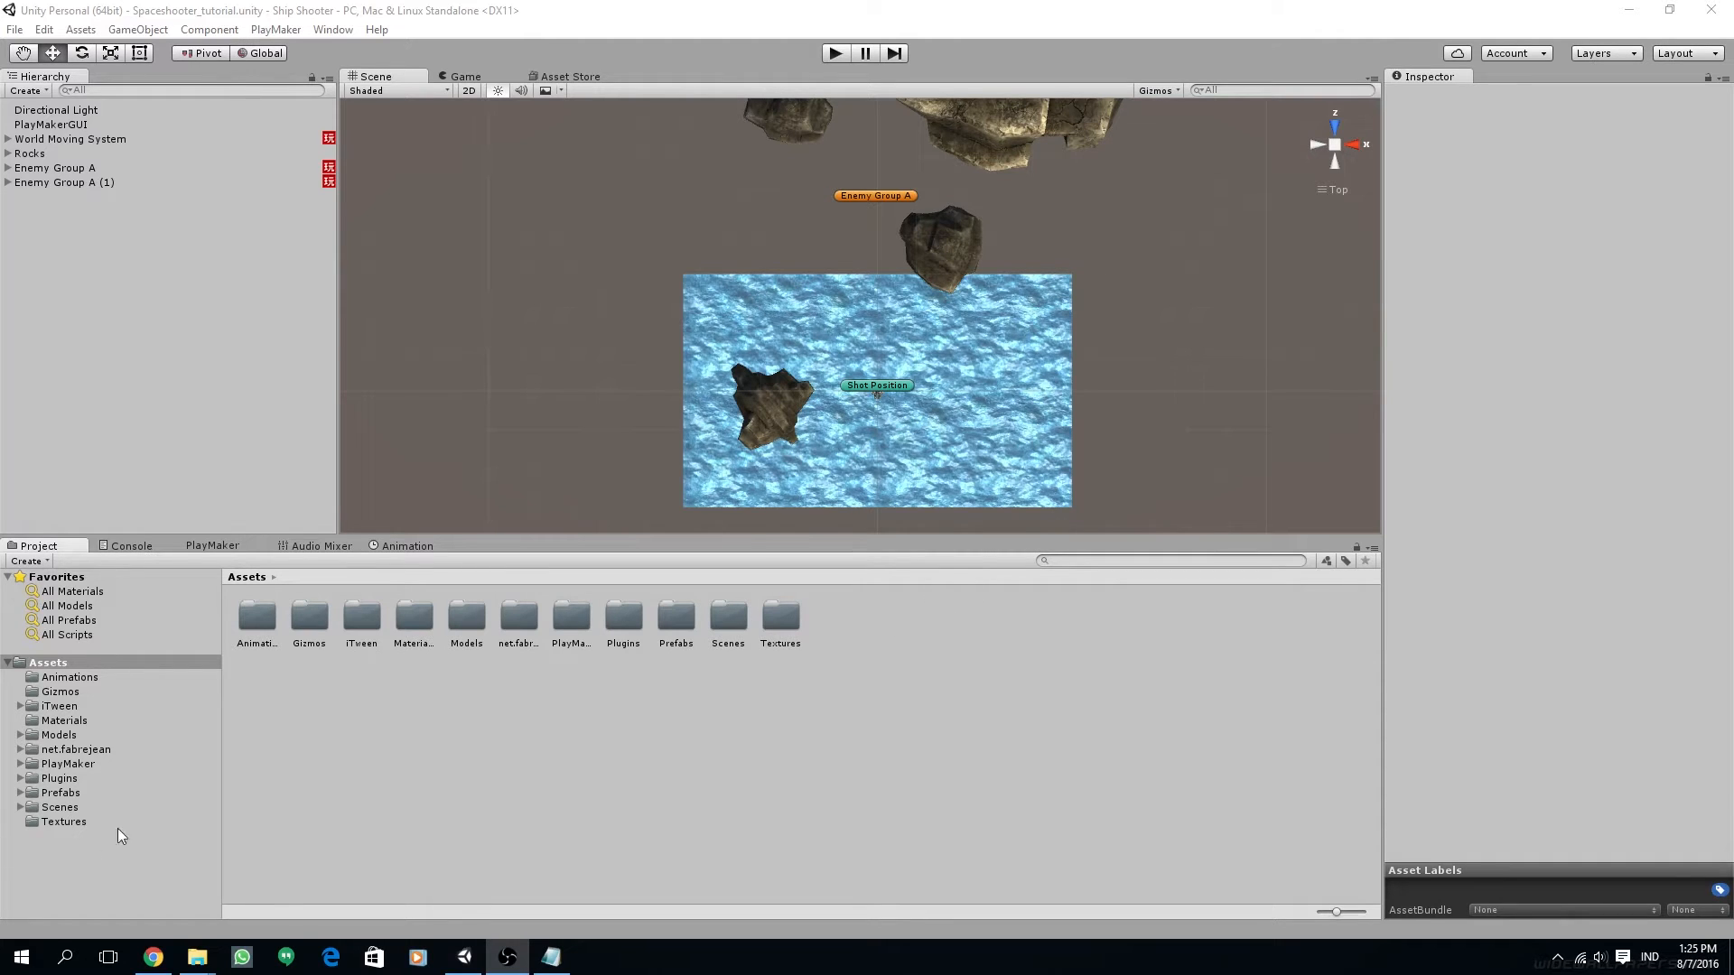
Examine the healthBar sprite in the Textures folder using an enlarged preview, and close the preview
{"action": "left_click", "coordinate": [65, 822]}
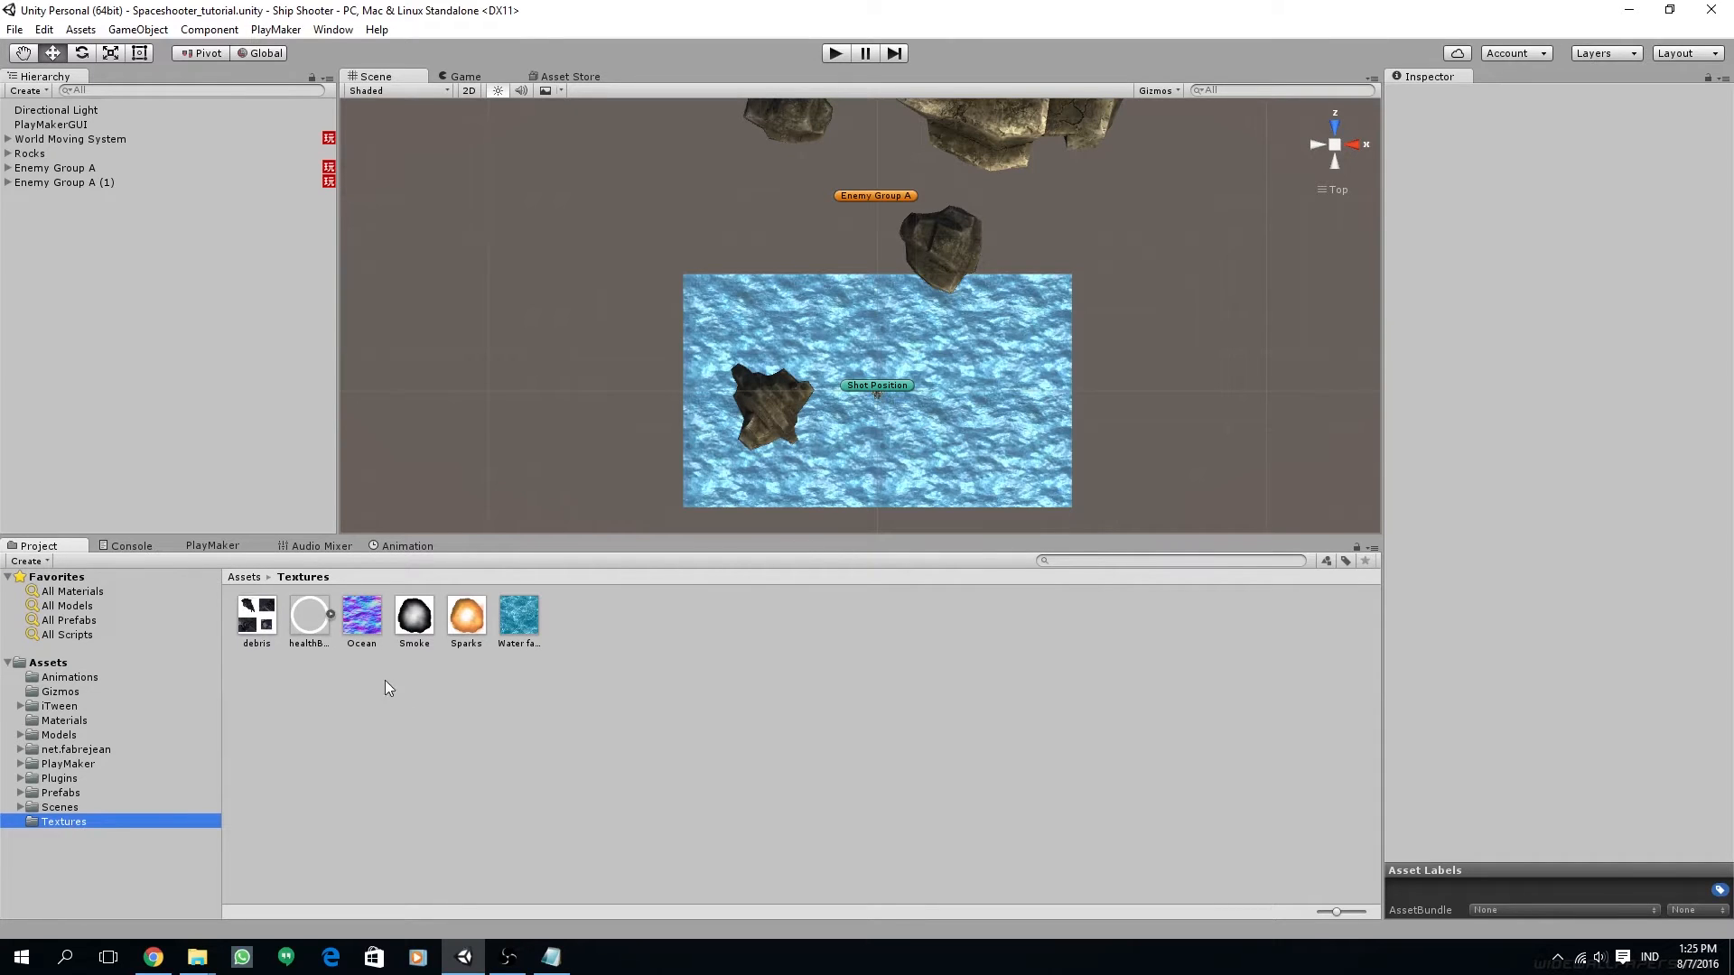
{"action": "left_click", "coordinate": [306, 625]}
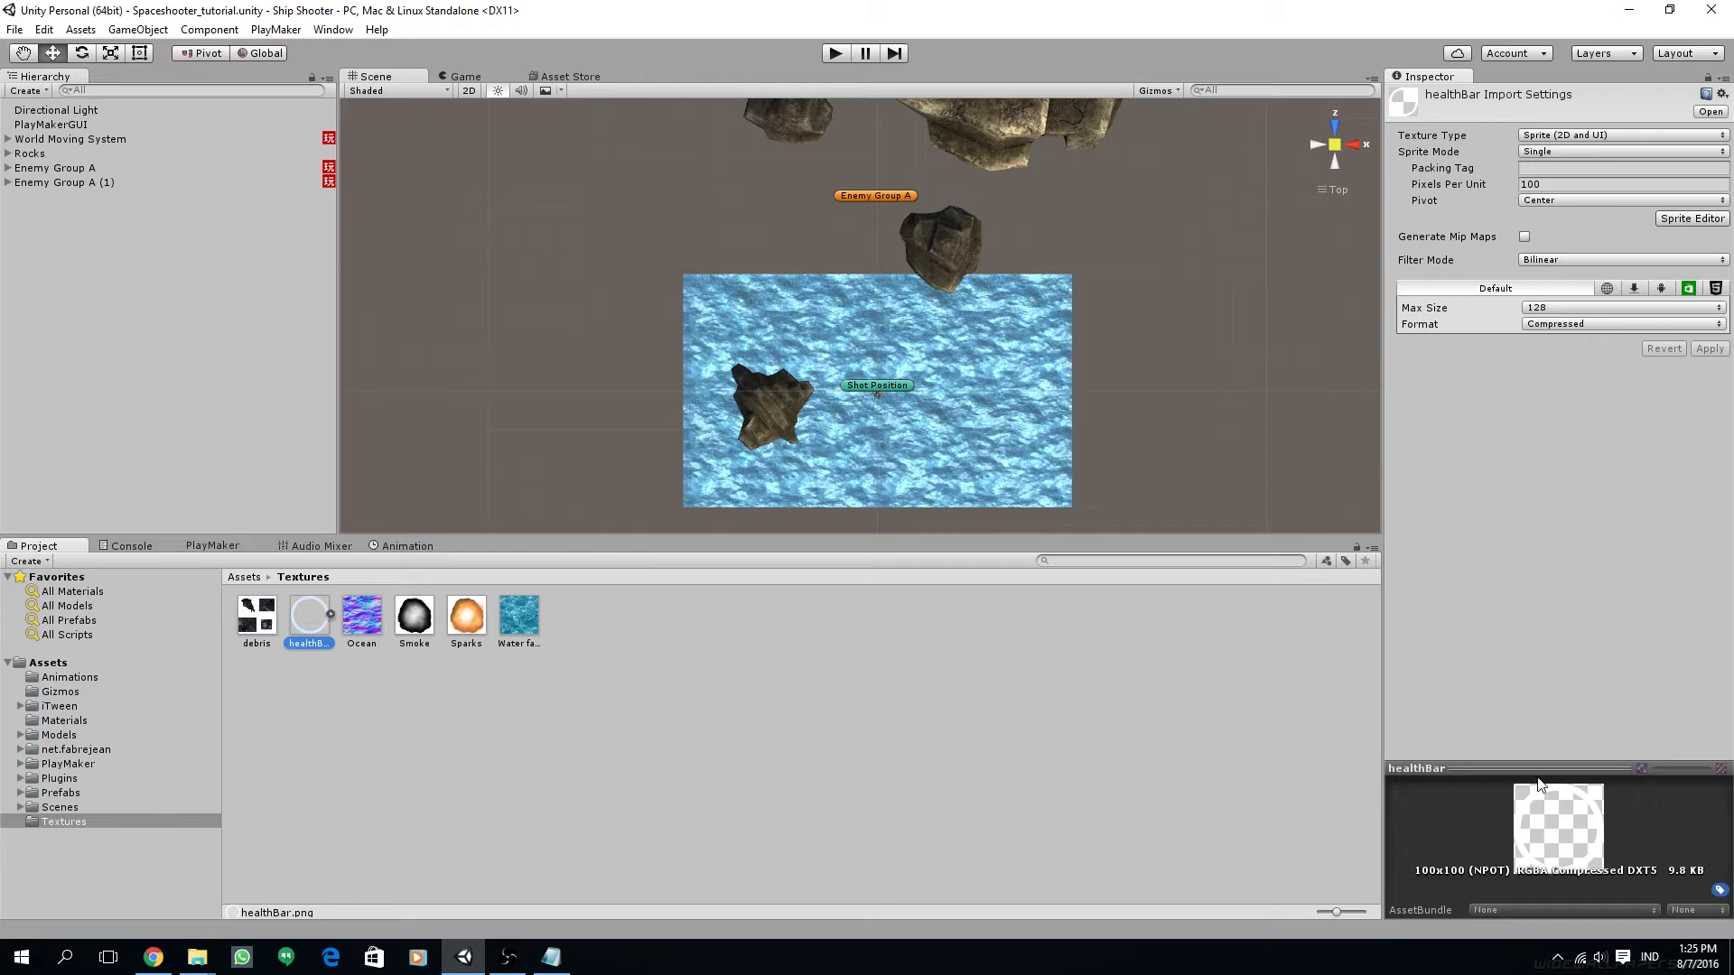
{"action": "right_click", "coordinate": [1536, 772]}
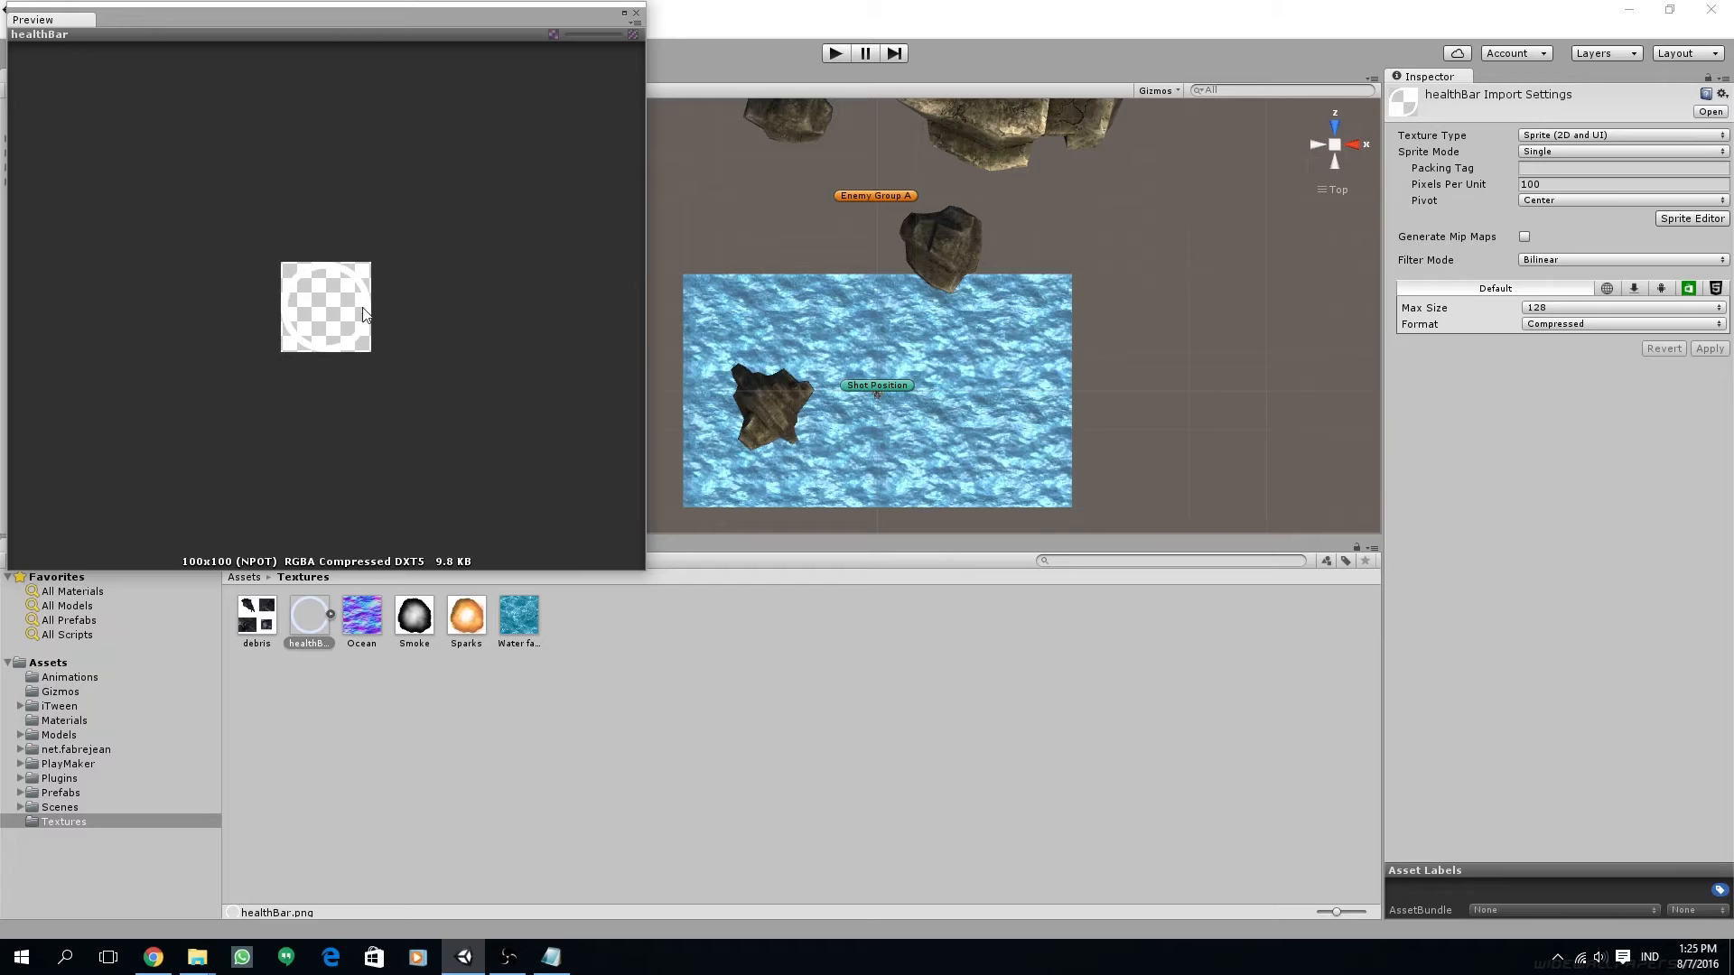
{"action": "left_click", "coordinate": [637, 15]}
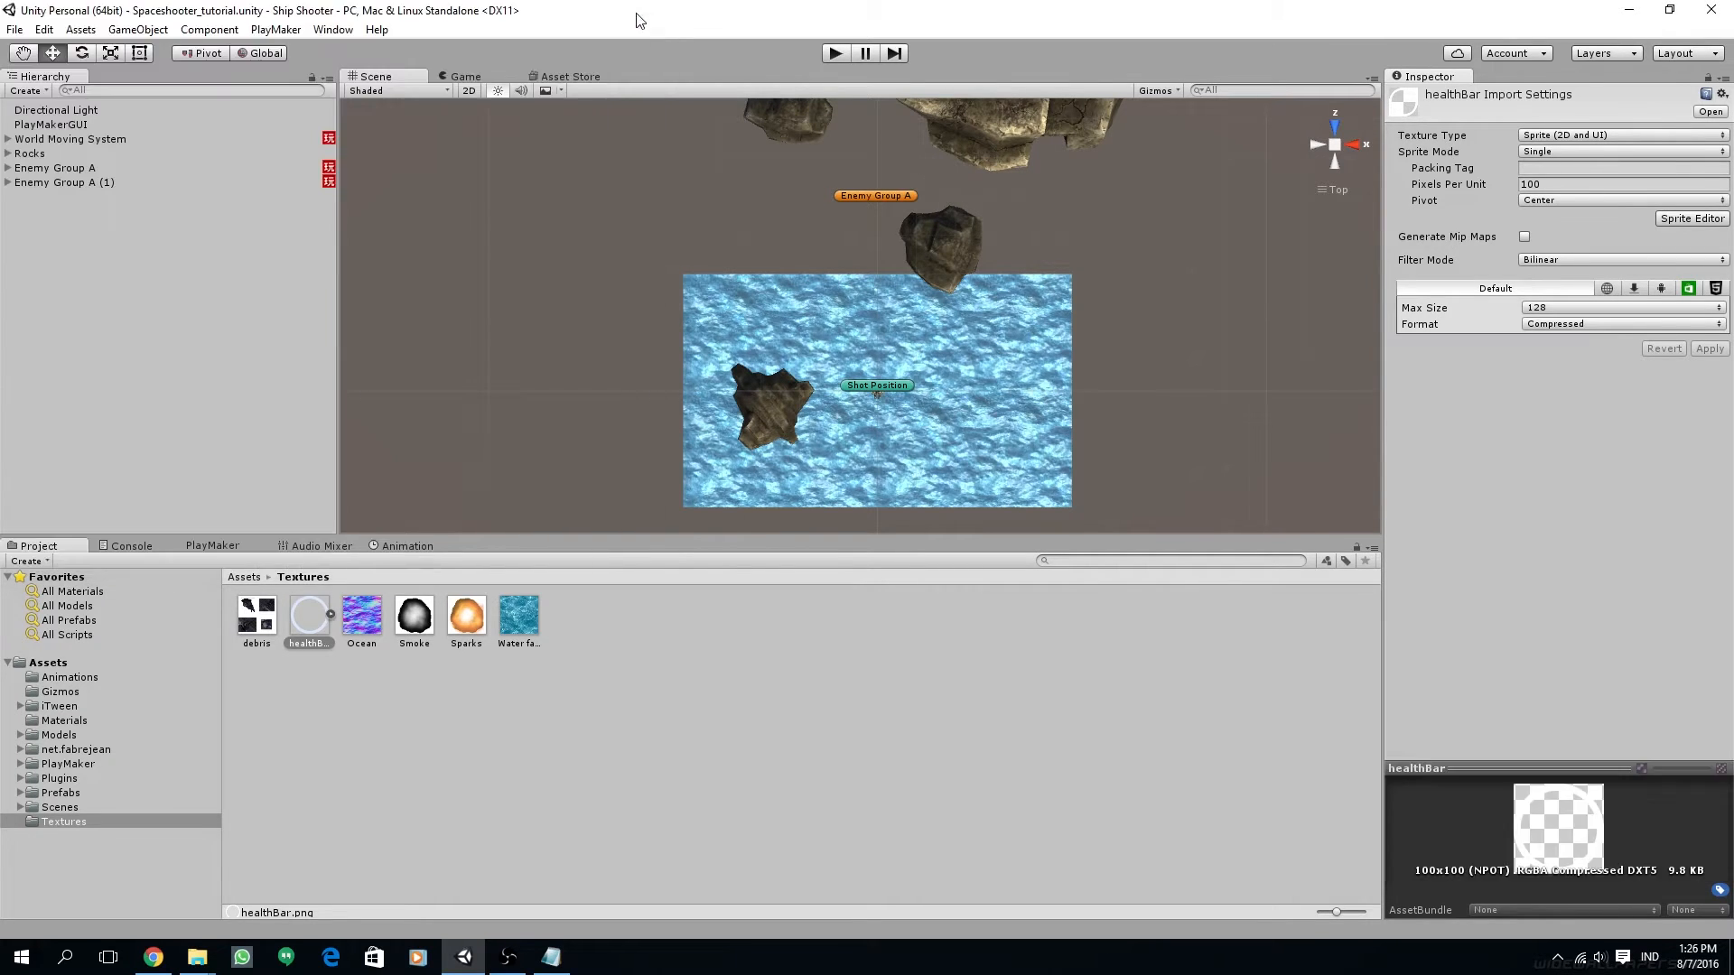
Create a UI Image in the scene and parent its Canvas to SciFi_Fighter_AK5 inside World Moving System
{"action": "scroll", "coordinate": [799, 469], "scroll_direction": "up", "scroll_amount": 8}
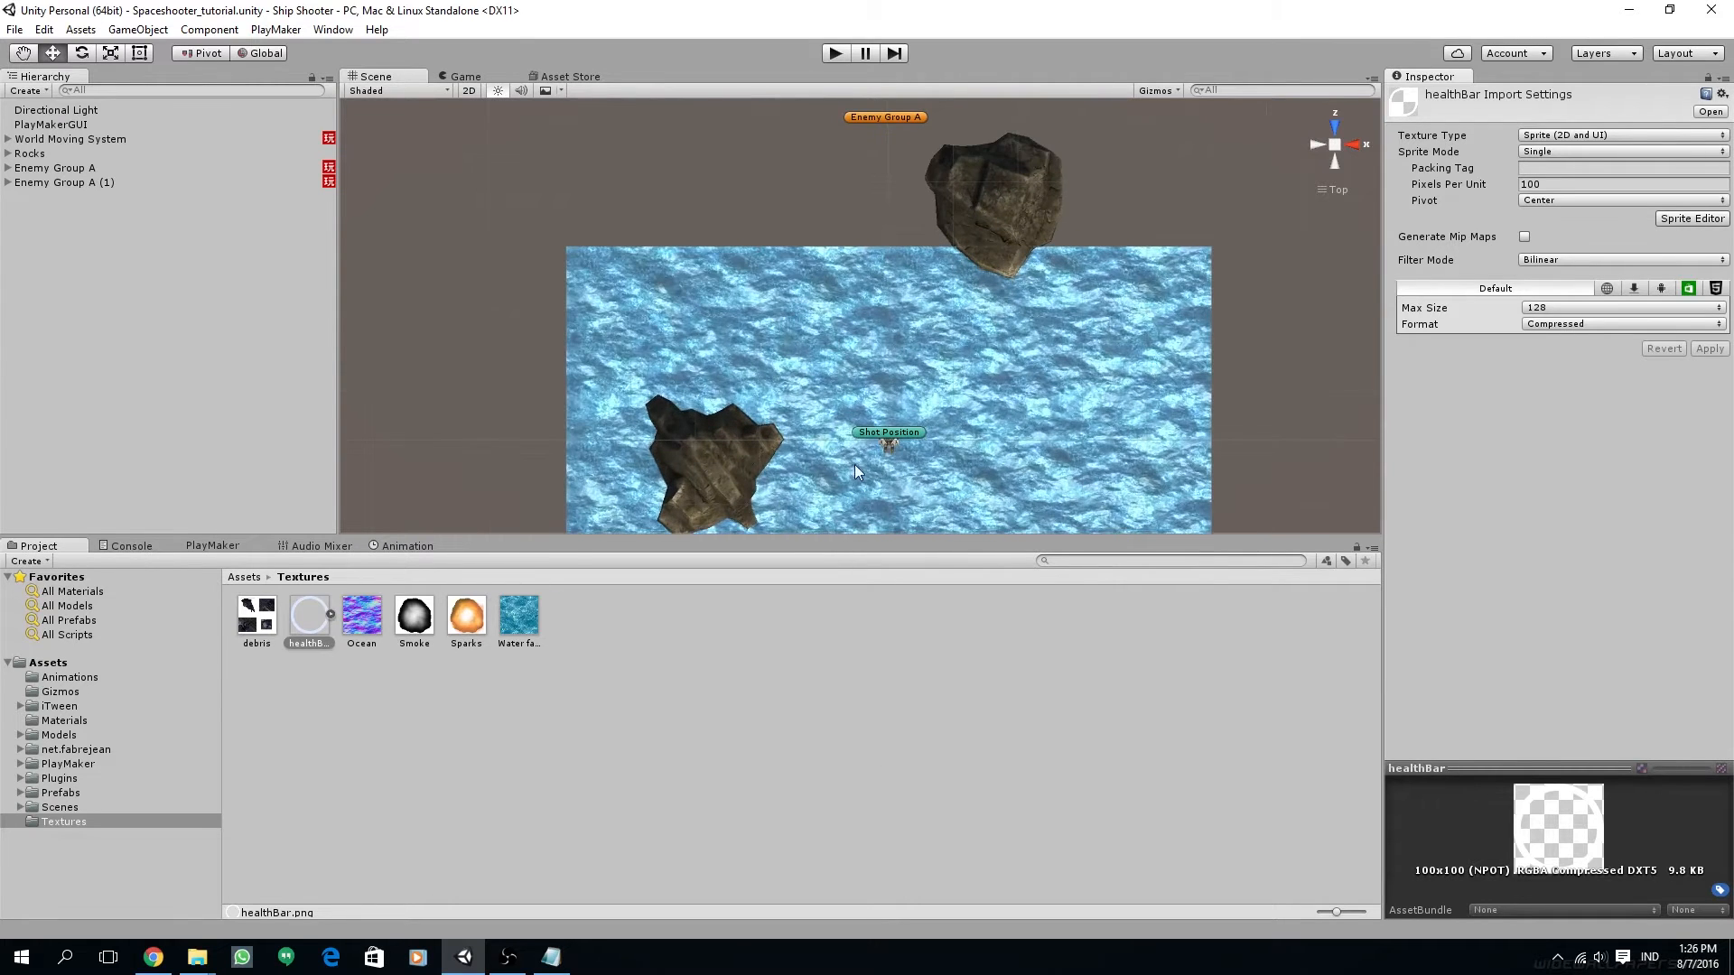
{"action": "scroll", "coordinate": [907, 341], "scroll_direction": "up", "scroll_amount": 2}
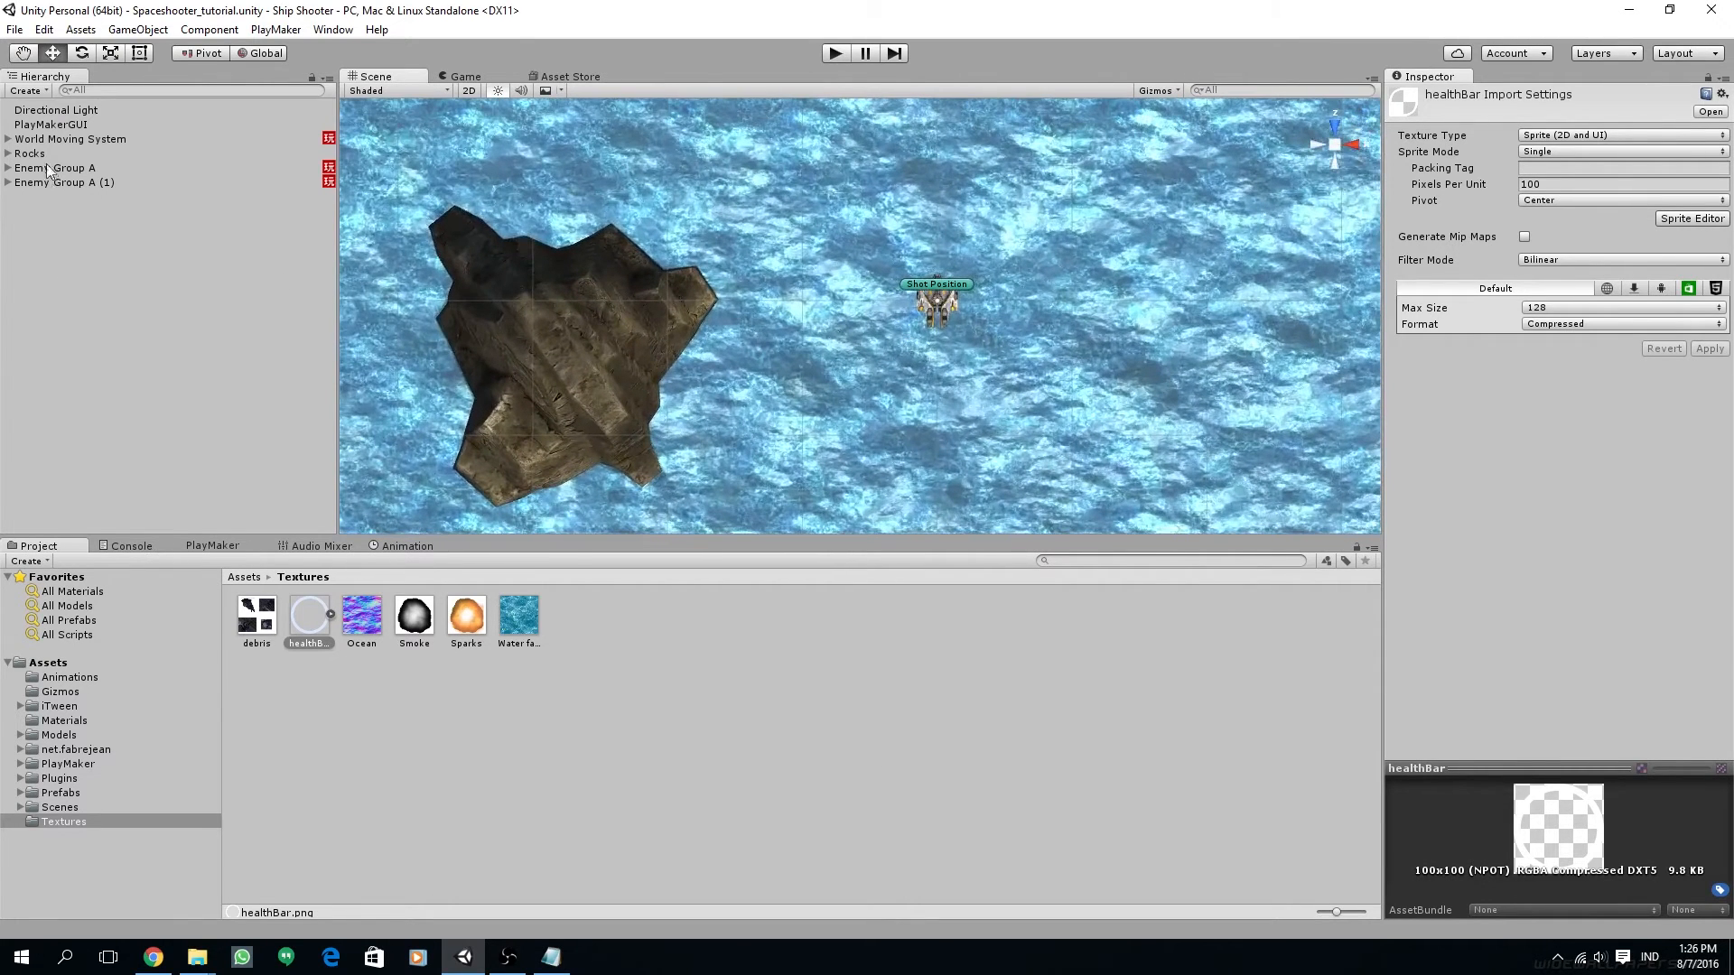
{"action": "left_click", "coordinate": [7, 139]}
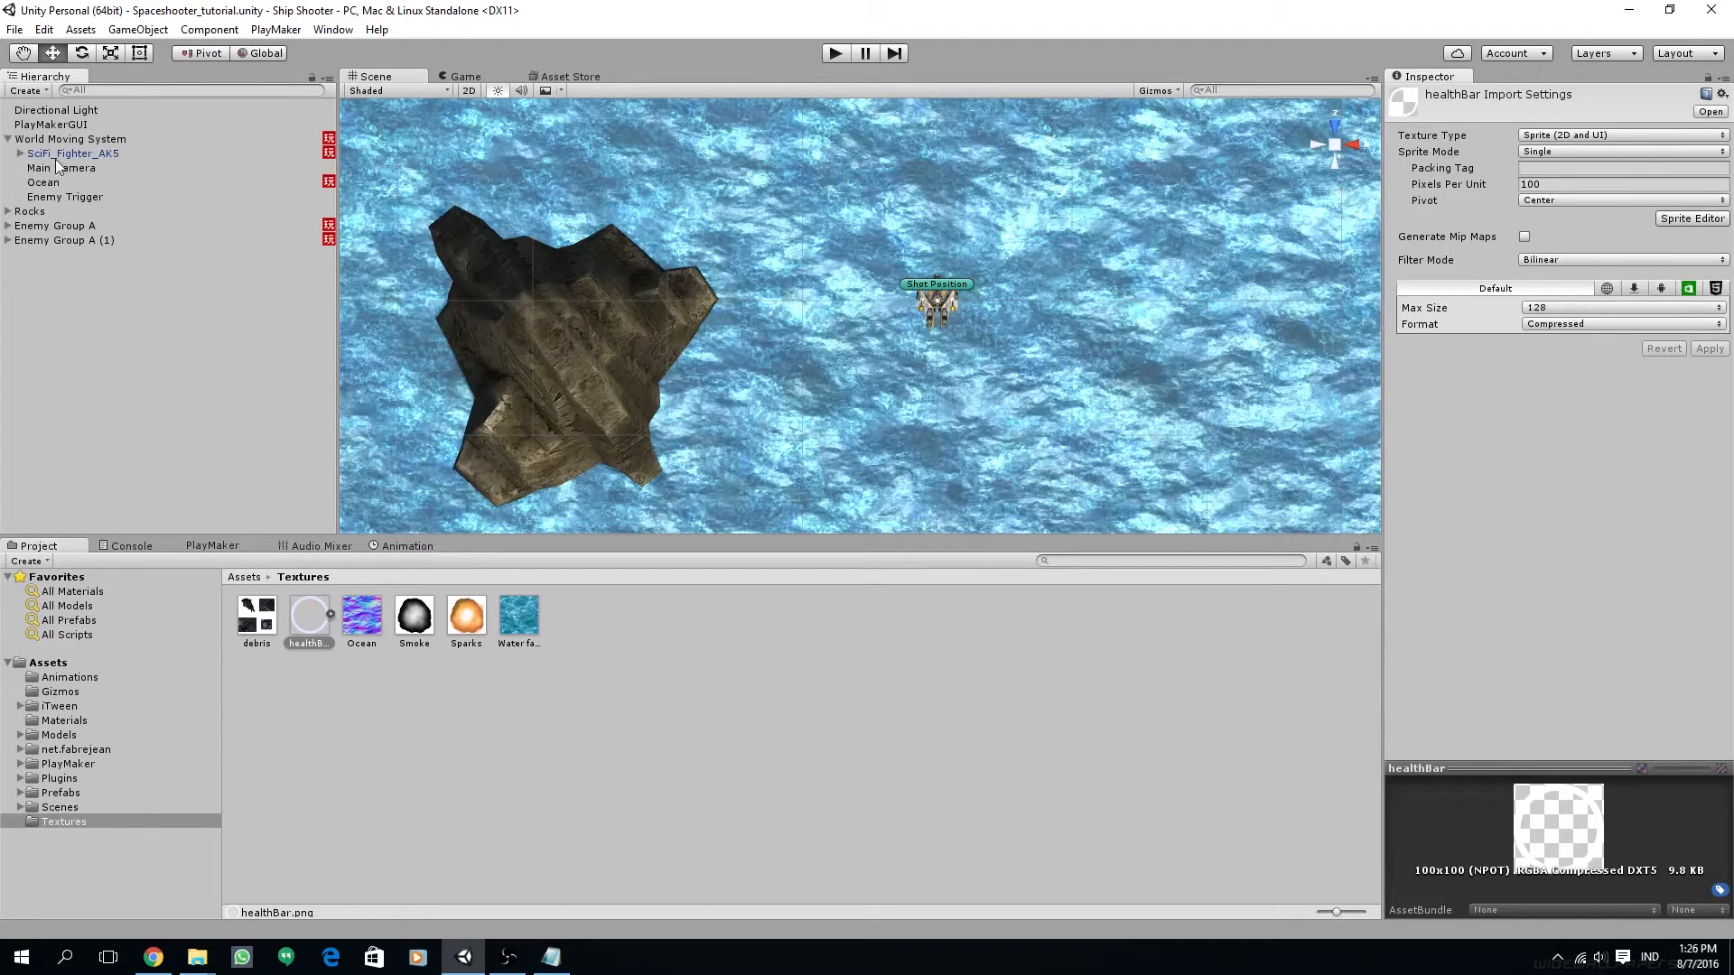
{"action": "left_click", "coordinate": [63, 168]}
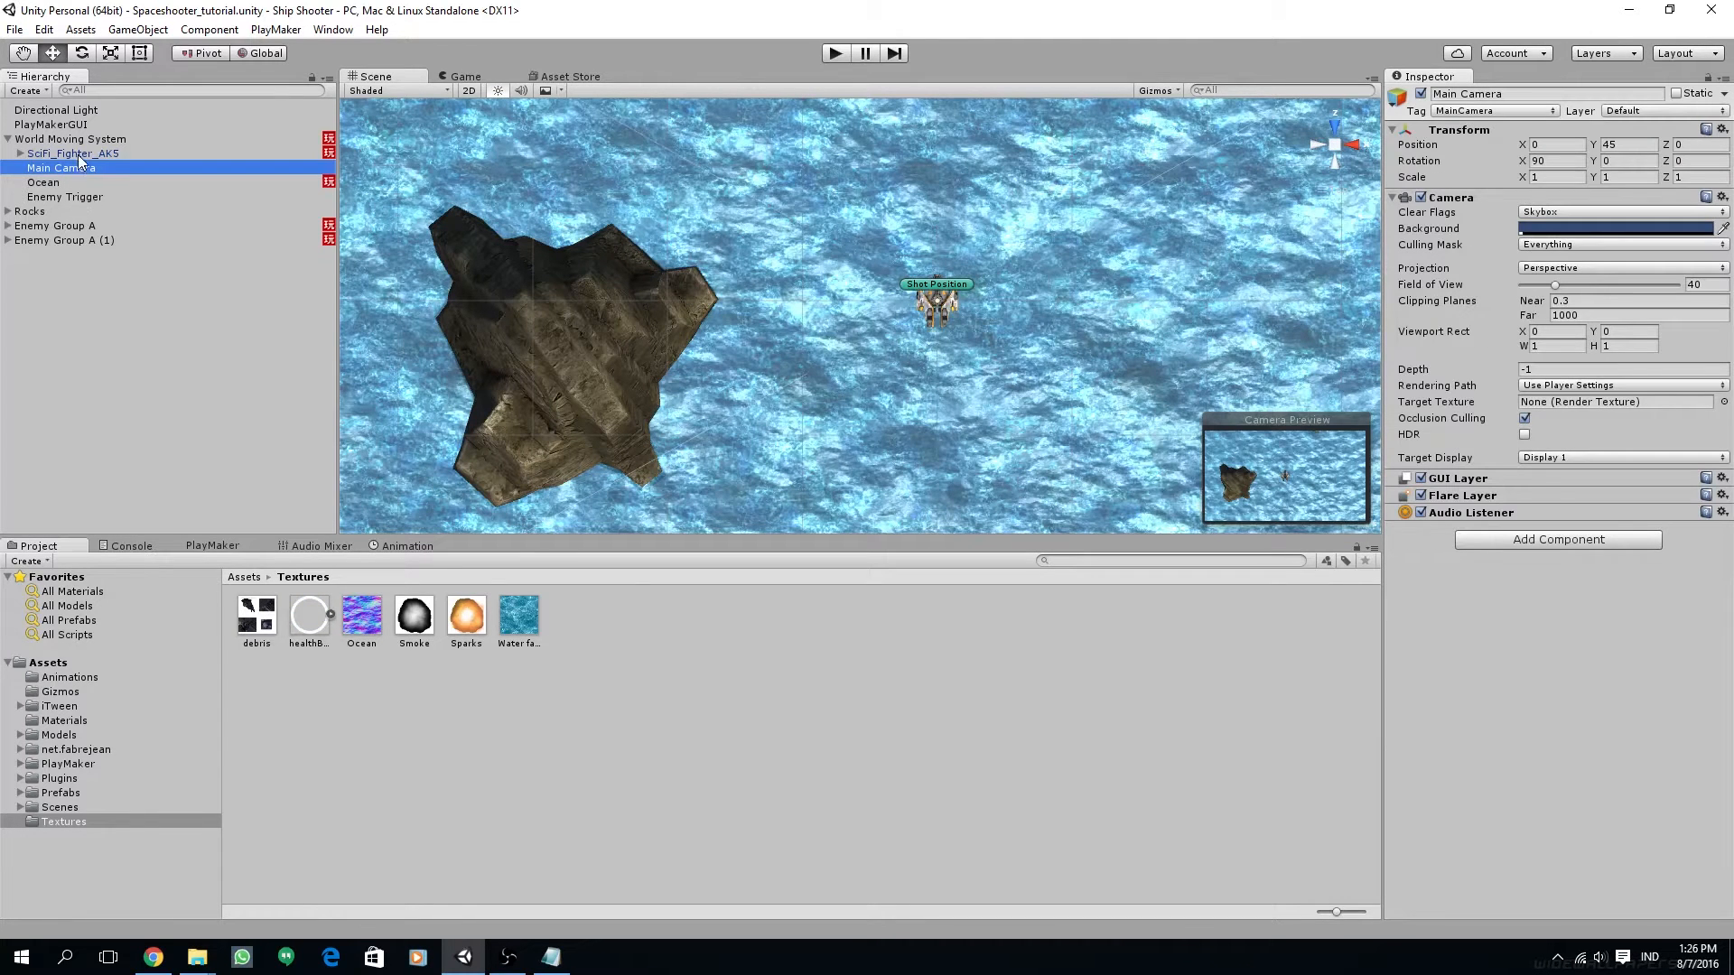
{"action": "left_click", "coordinate": [63, 154]}
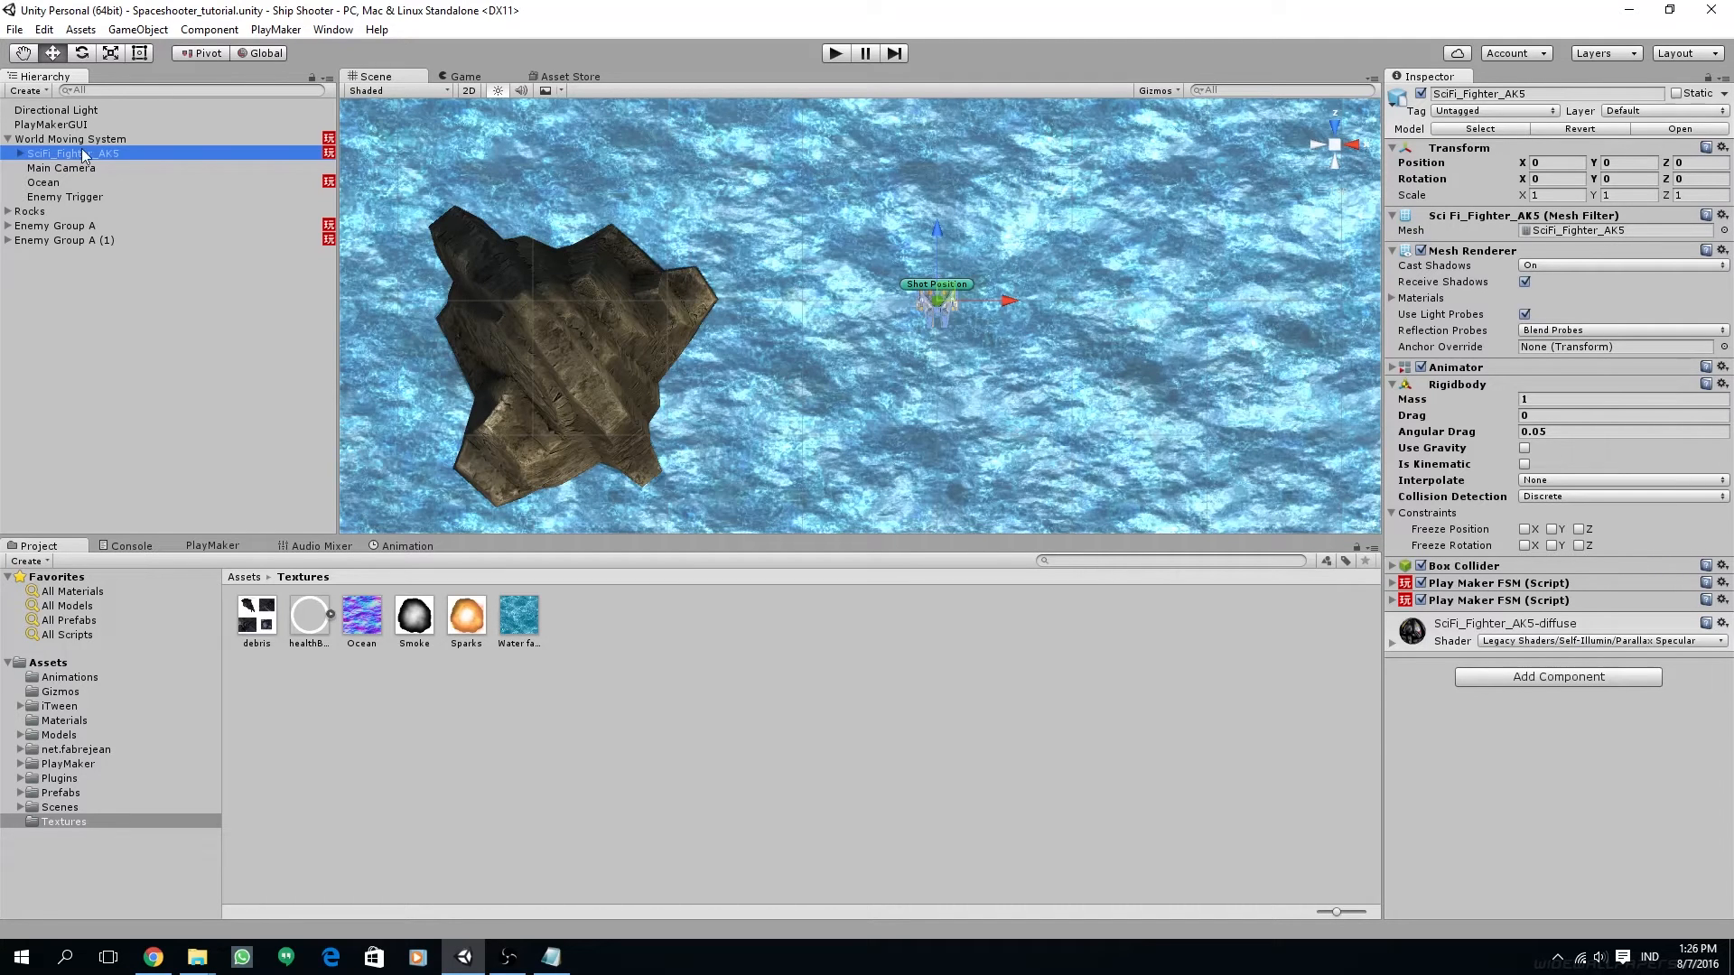
{"action": "right_click", "coordinate": [74, 156]}
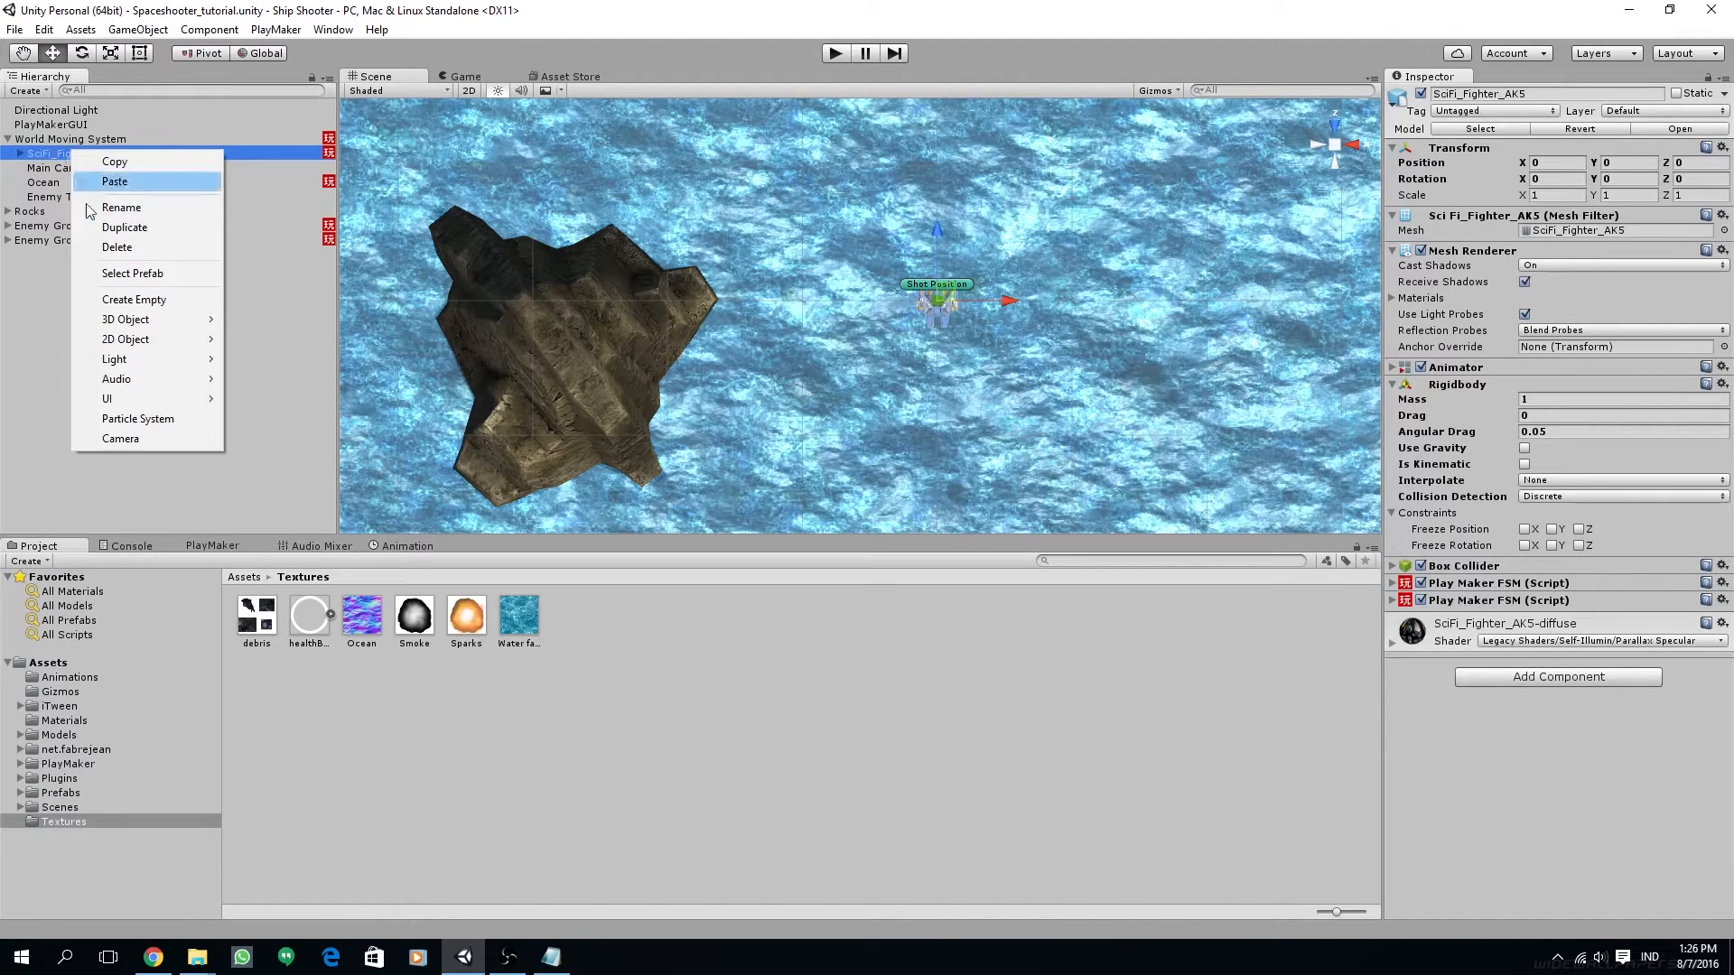
{"action": "mouse_move", "coordinate": [110, 398]}
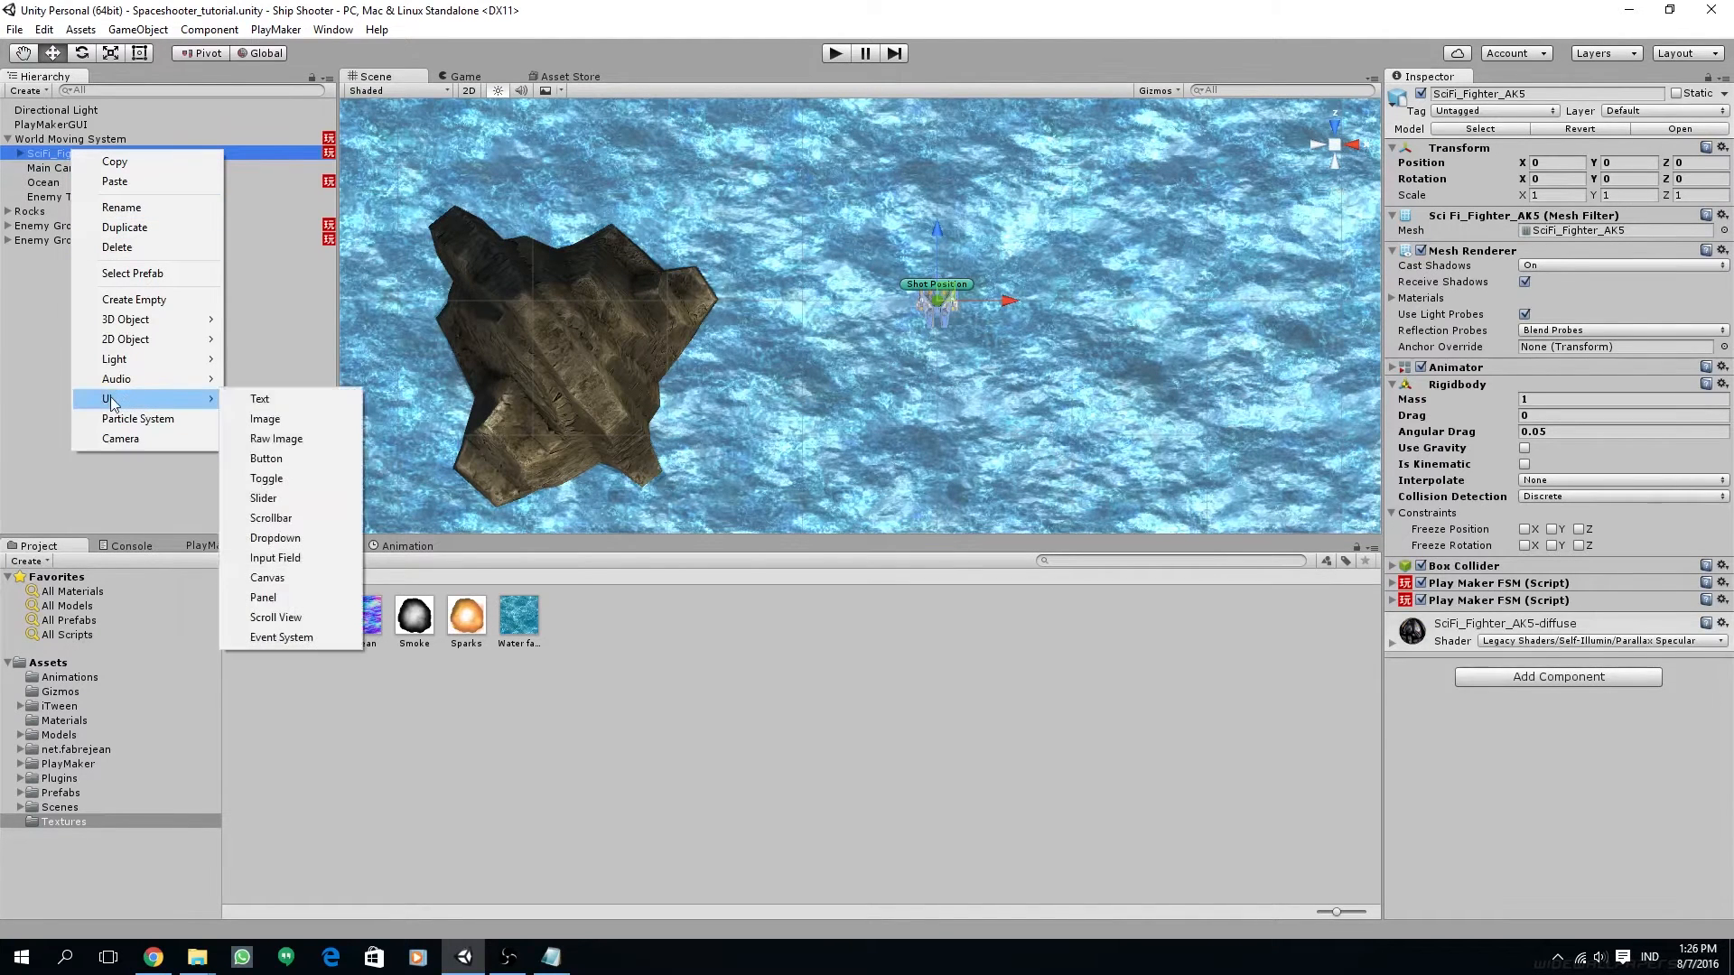
{"action": "left_click", "coordinate": [251, 419]}
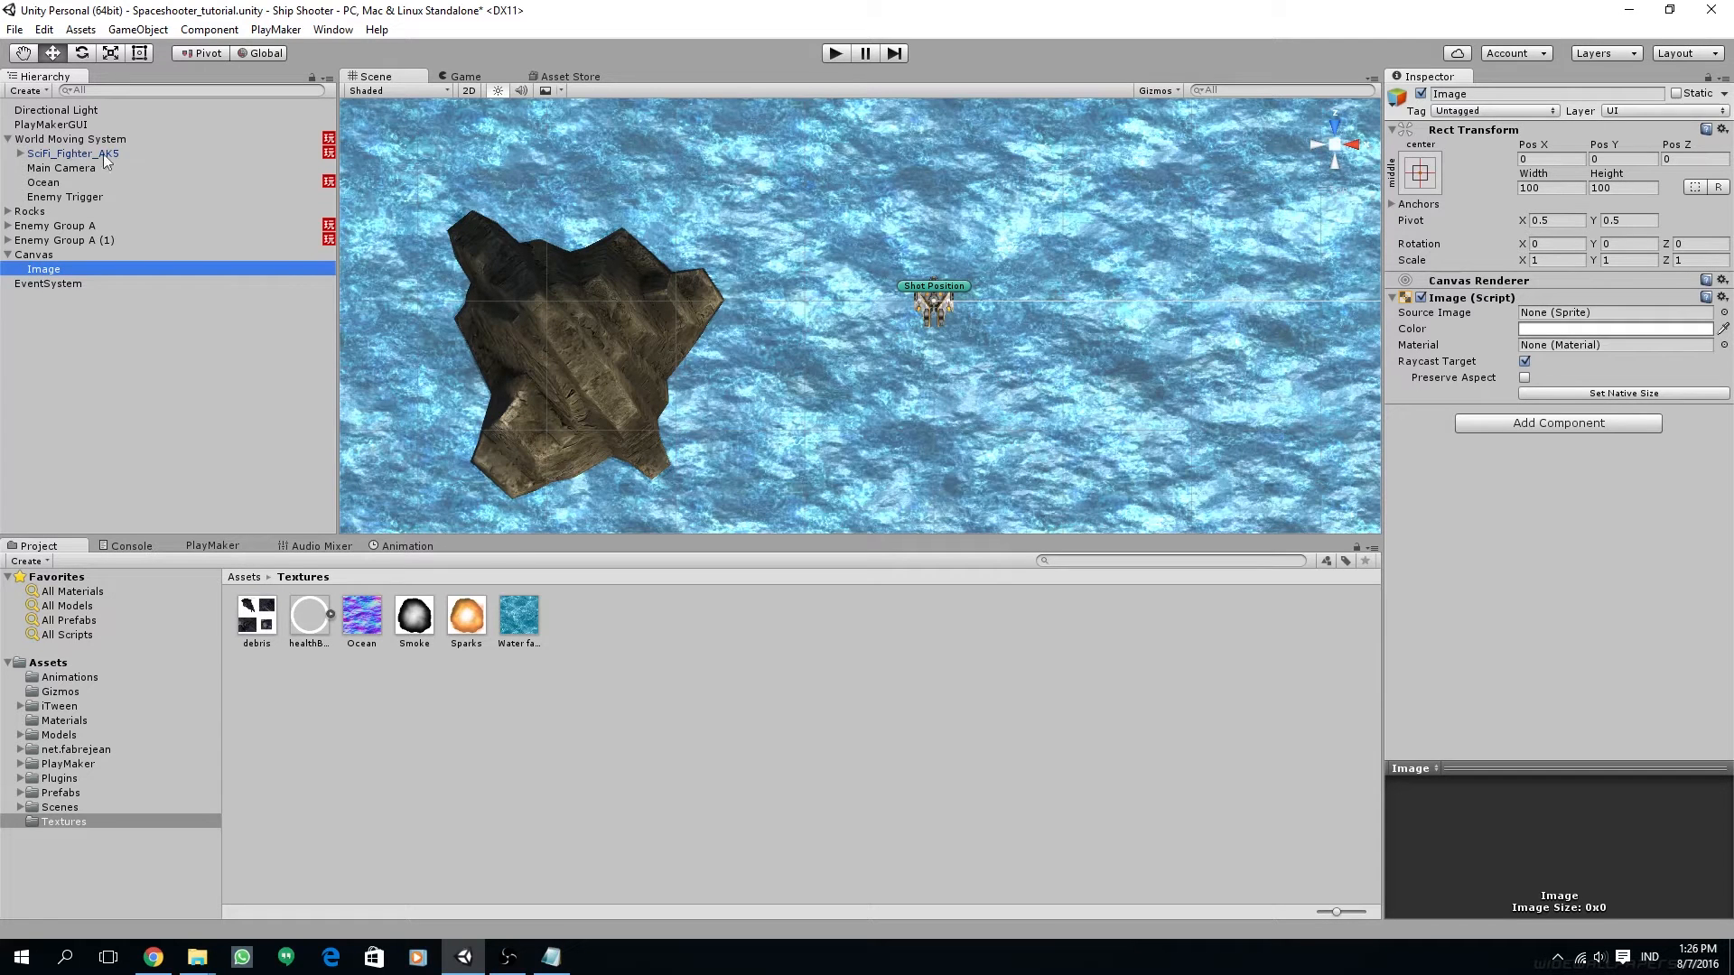
{"action": "left_click", "coordinate": [35, 256]}
{"action": "left_click_drag", "start_coordinate": [33, 258], "coordinate": [67, 161]}
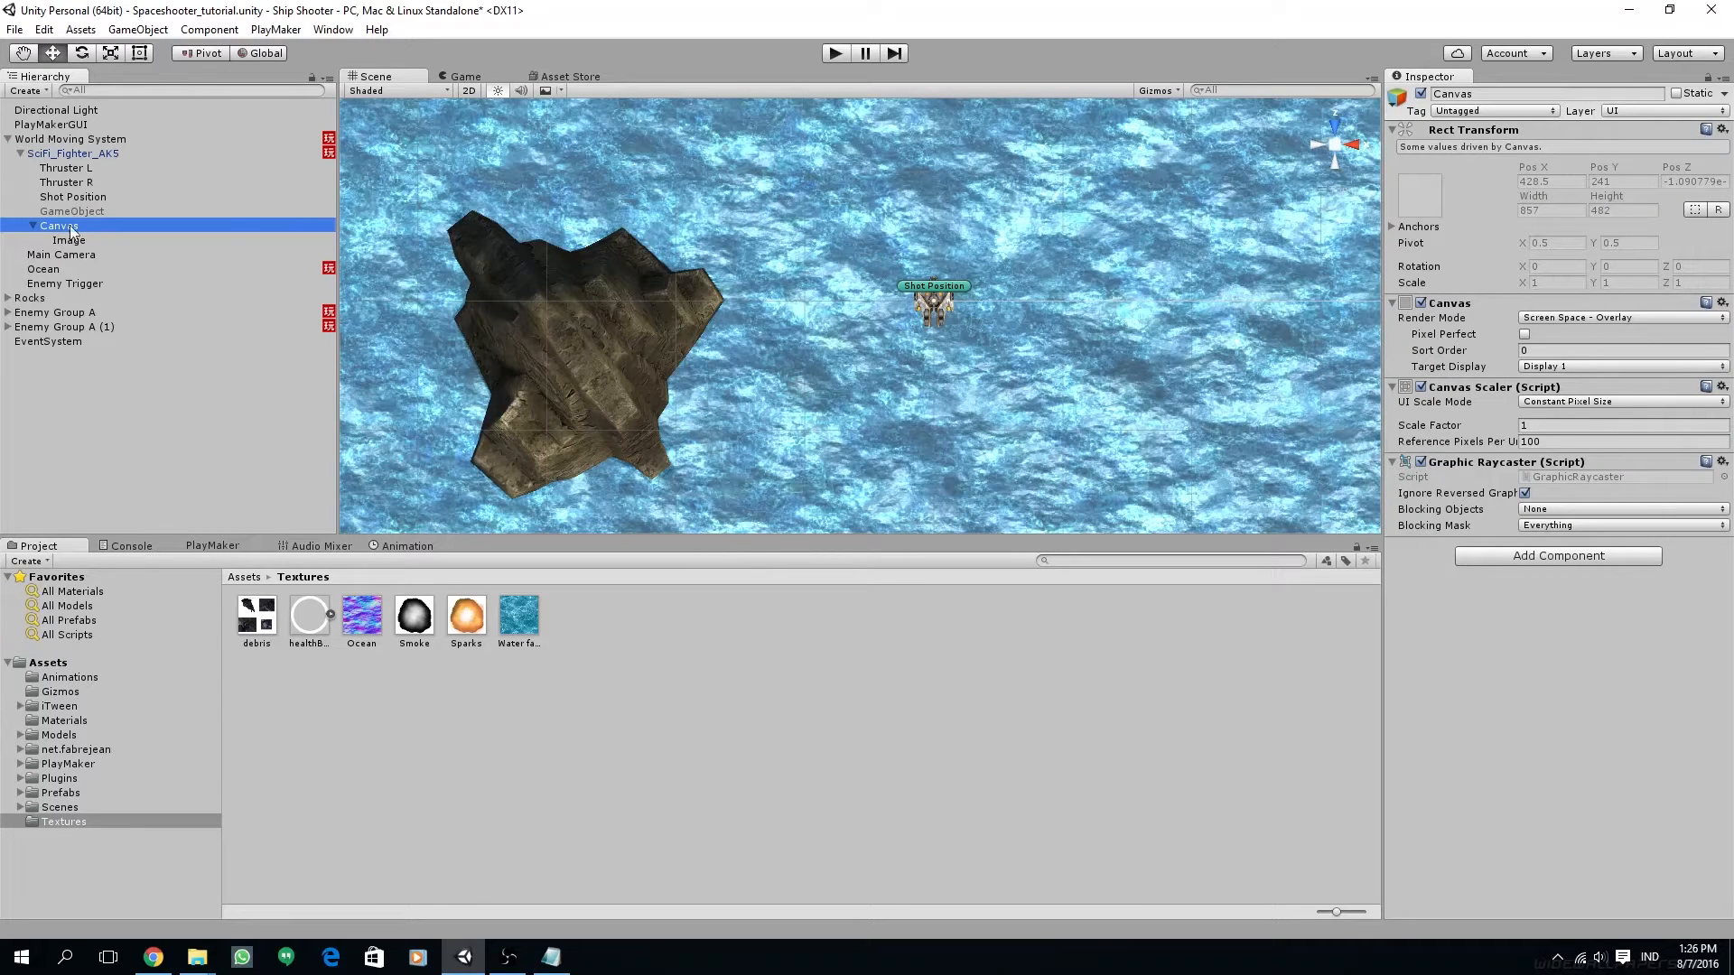
Set the Canvas render mode to World Space and assign Main Camera as its event camera
{"action": "left_click", "coordinate": [1657, 322]}
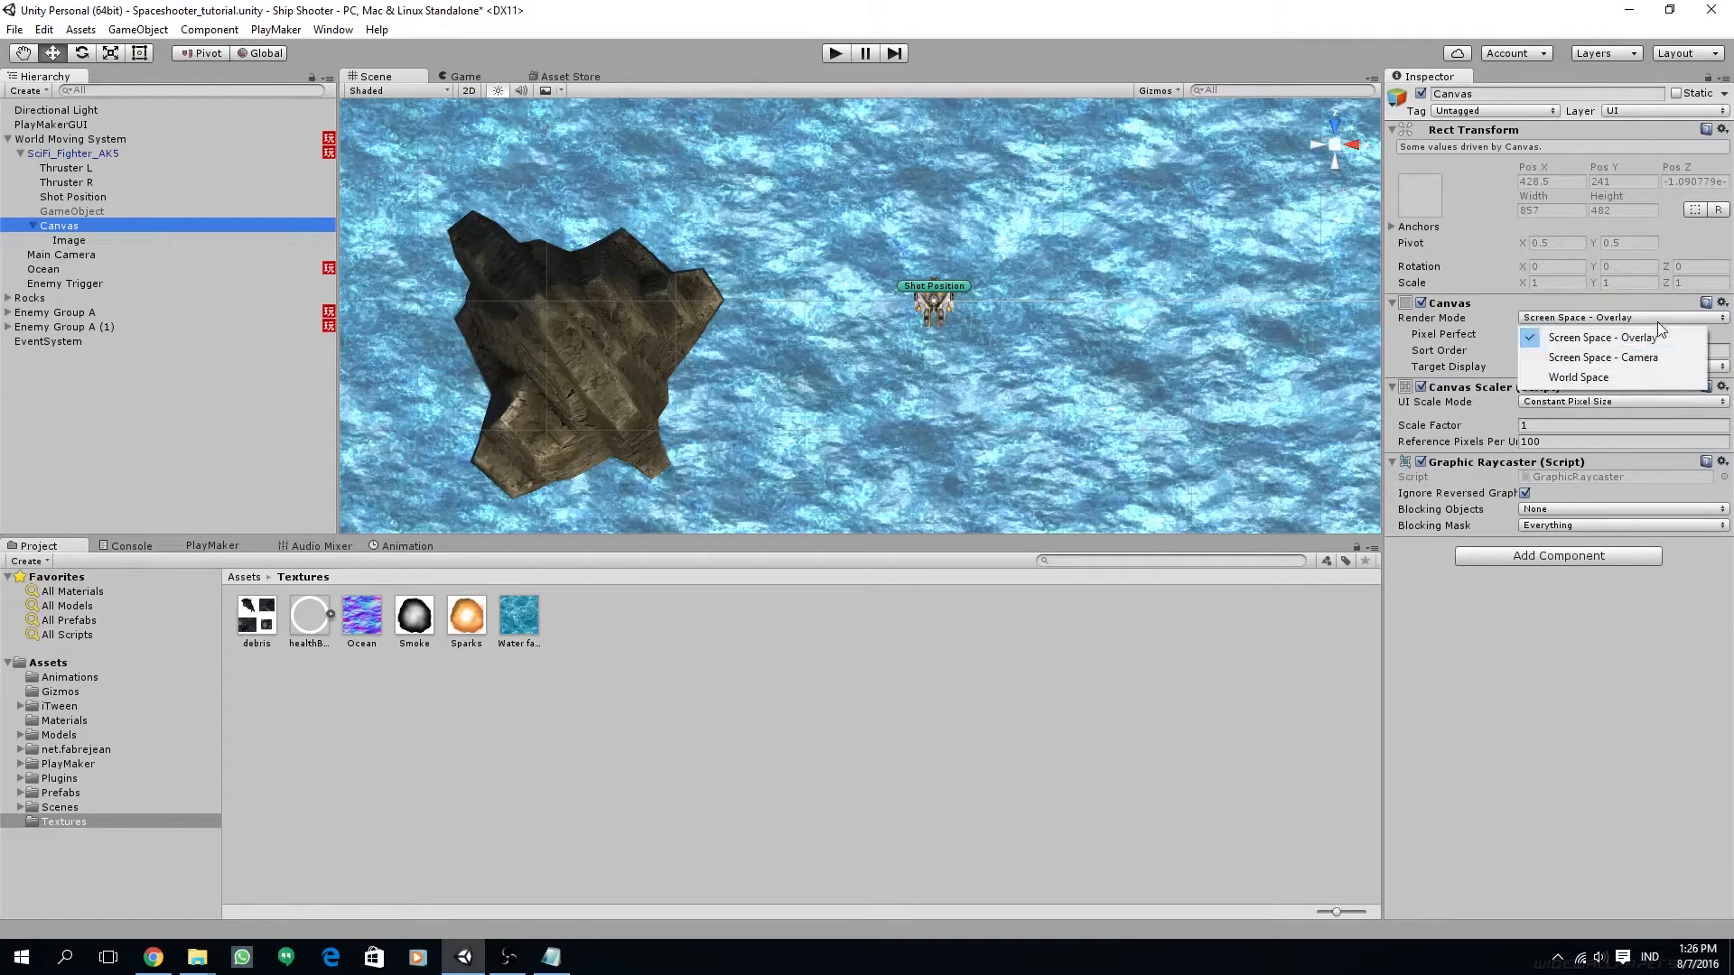
{"action": "left_click", "coordinate": [1602, 374]}
{"action": "left_click", "coordinate": [1724, 311]}
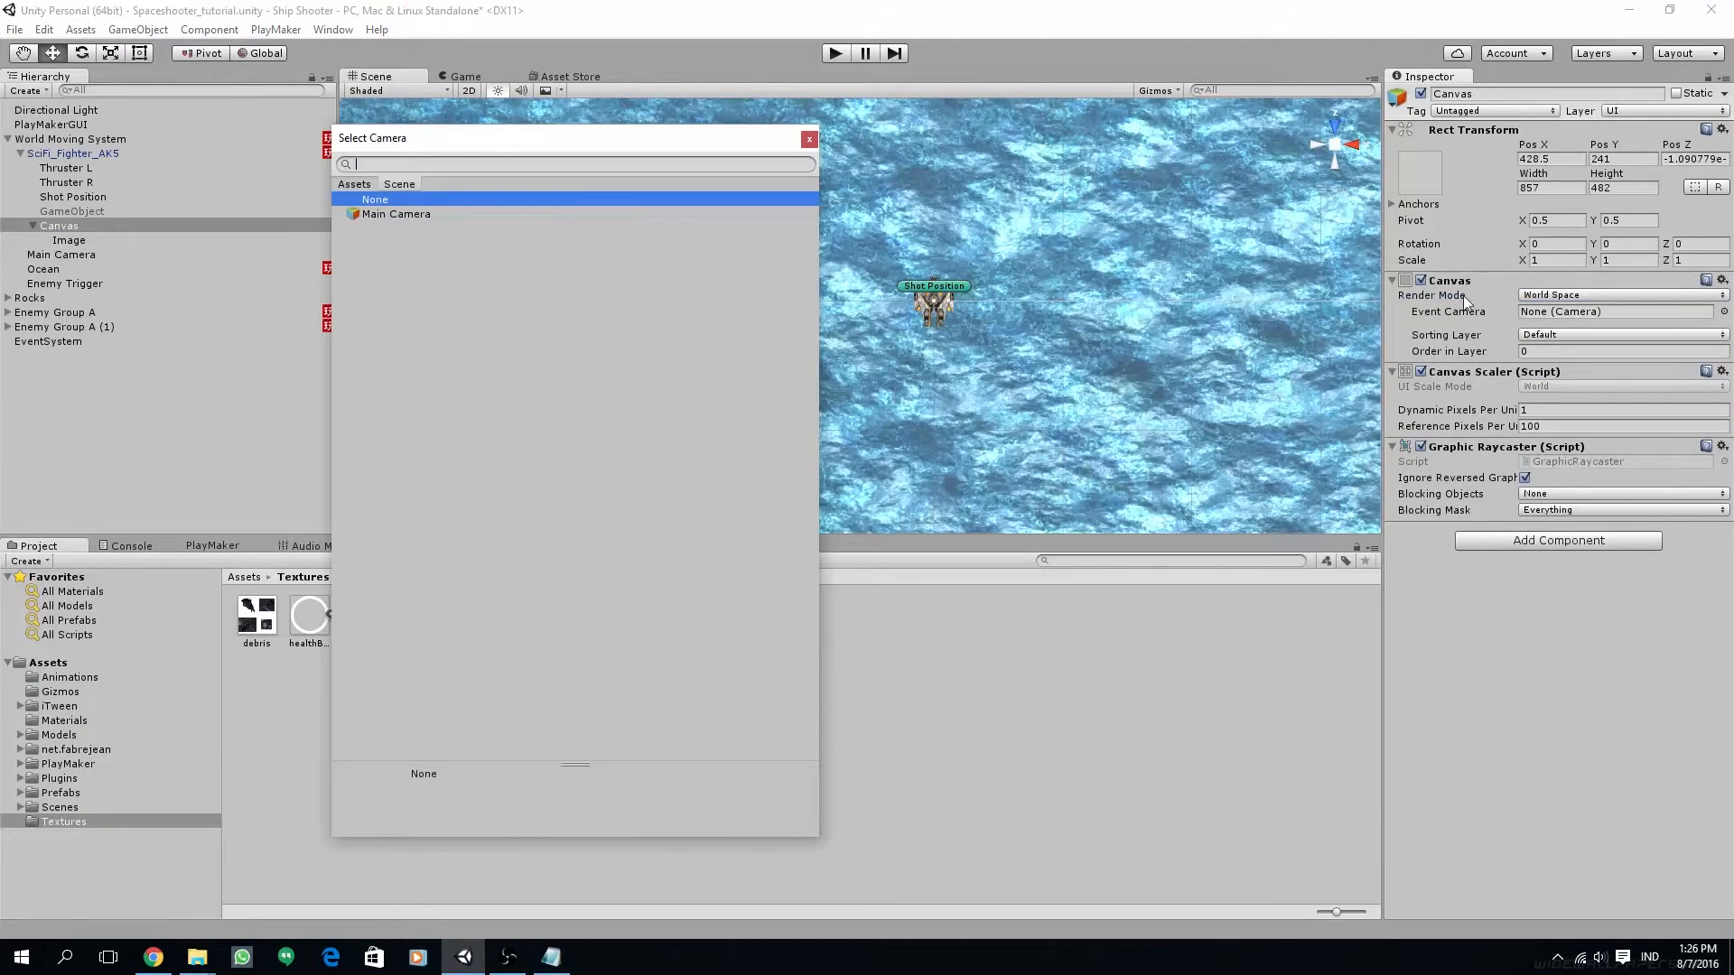
{"action": "double_click", "coordinate": [379, 214]}
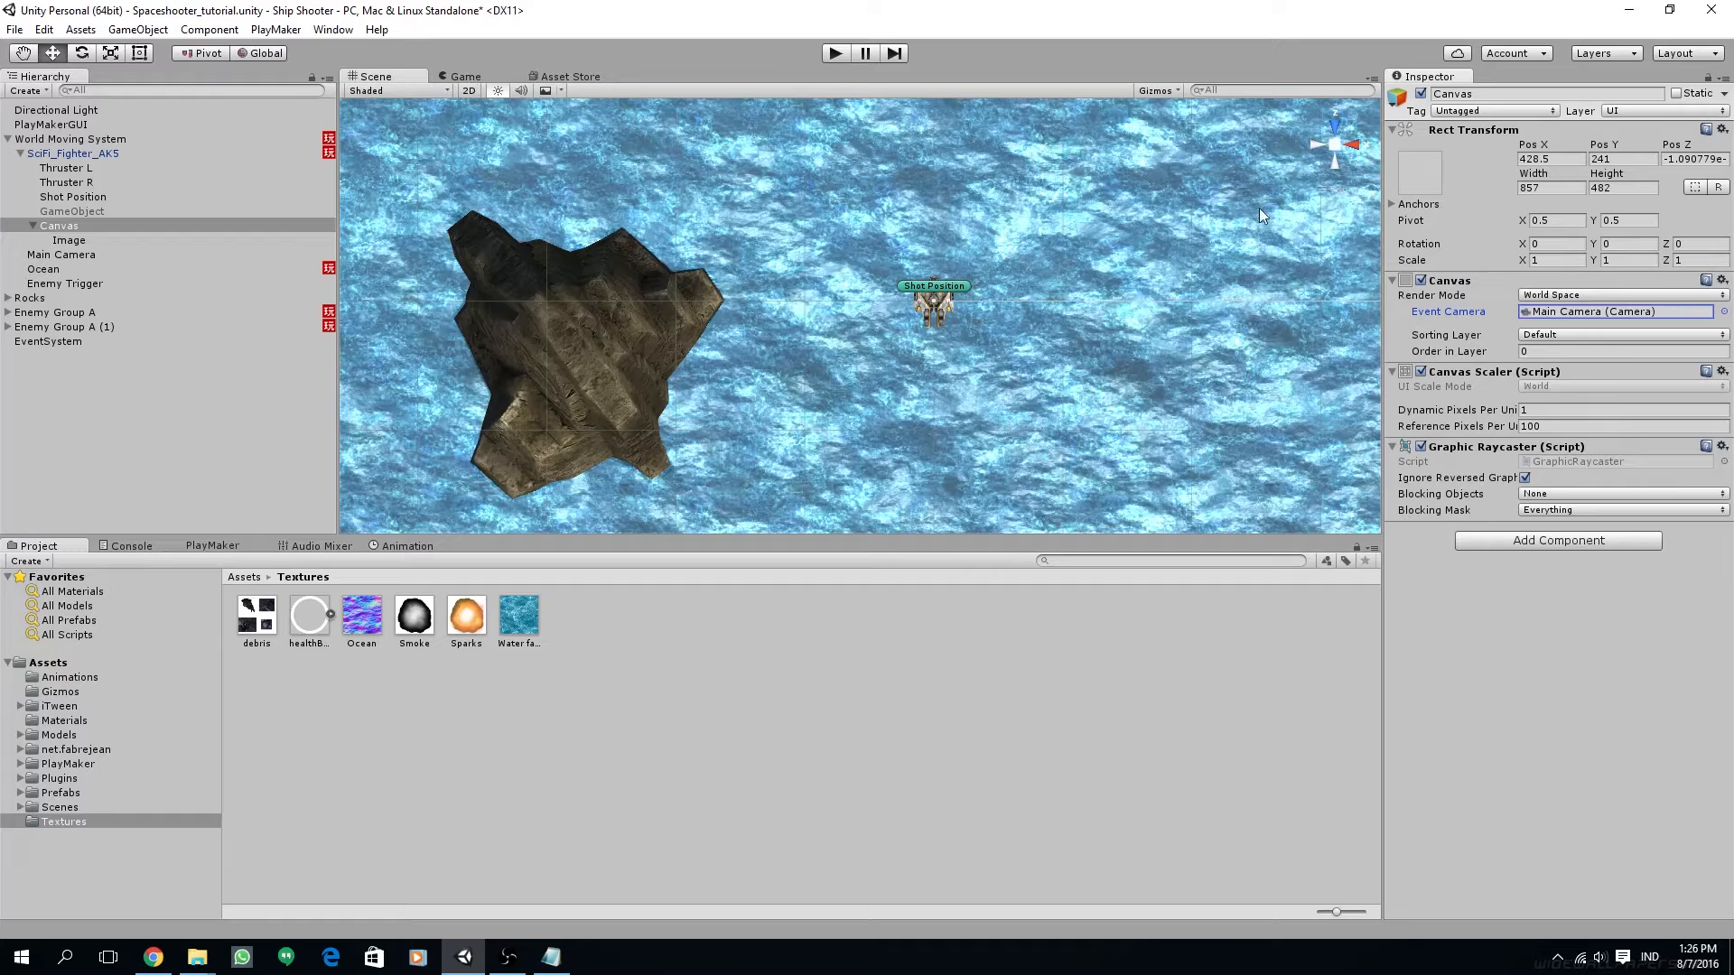
Set the Canvas width and height to 10
{"action": "left_click", "coordinate": [1337, 144]}
{"action": "scroll", "coordinate": [1062, 339], "scroll_direction": "down", "scroll_amount": 10}
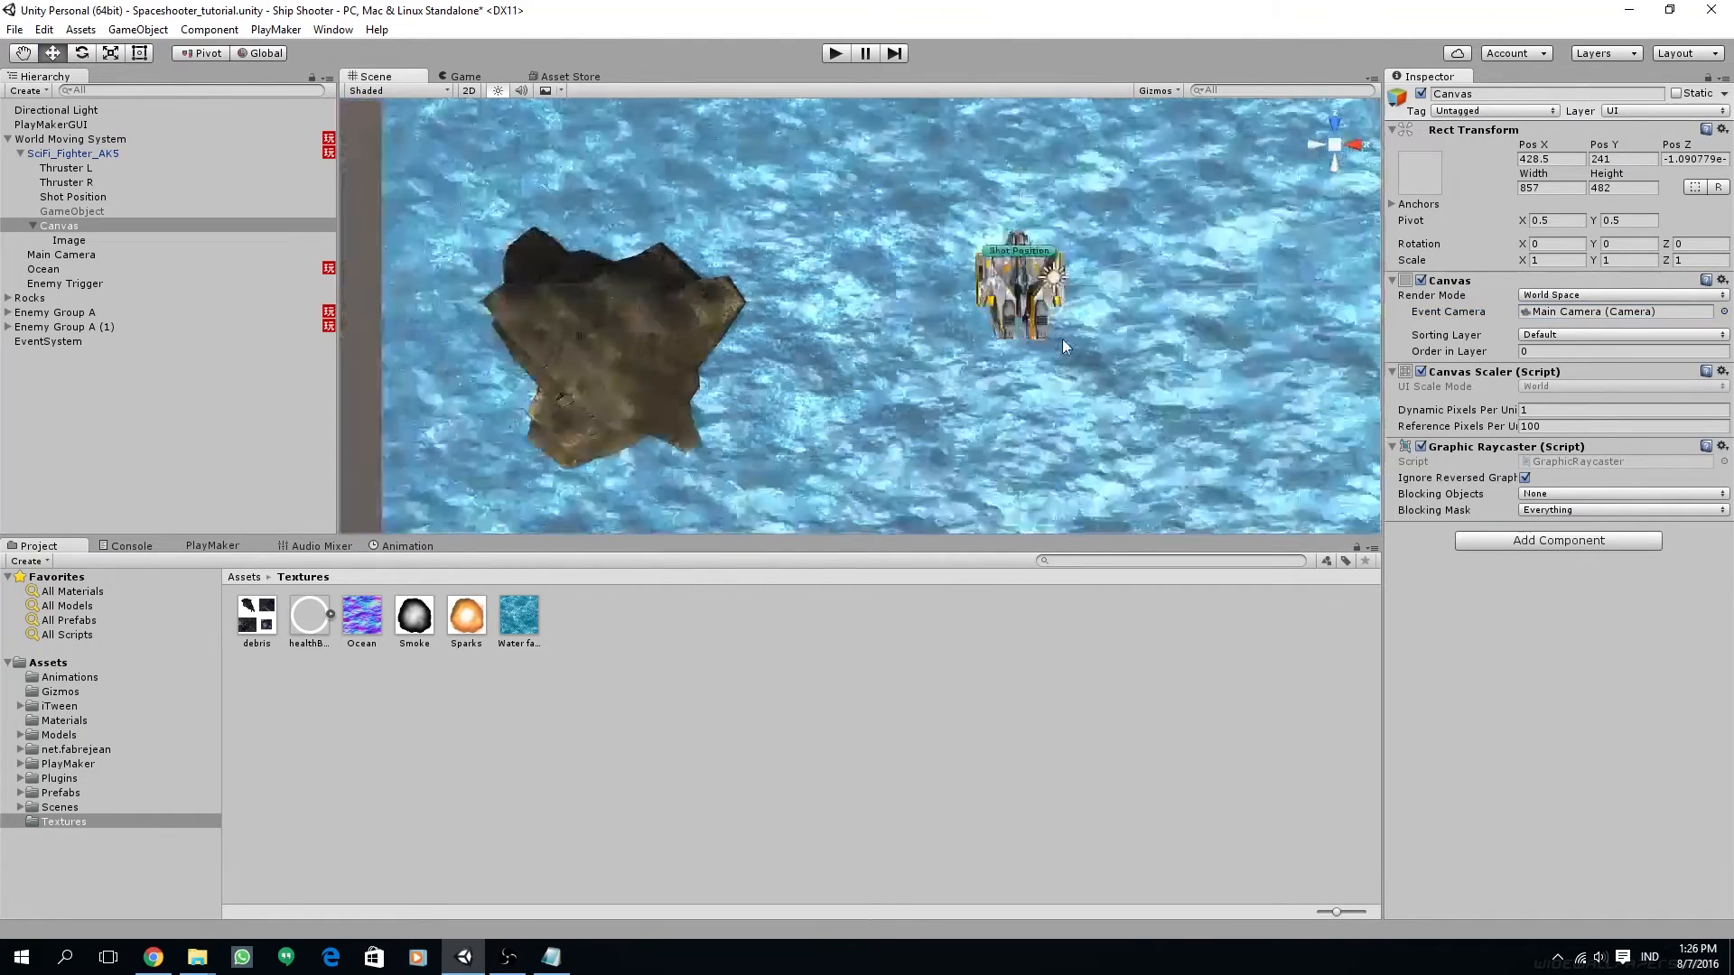
{"action": "left_click_drag", "start_coordinate": [1062, 340], "coordinate": [1146, 236], "text": "alt"}
{"action": "scroll", "coordinate": [1146, 237], "scroll_direction": "down", "scroll_amount": 5}
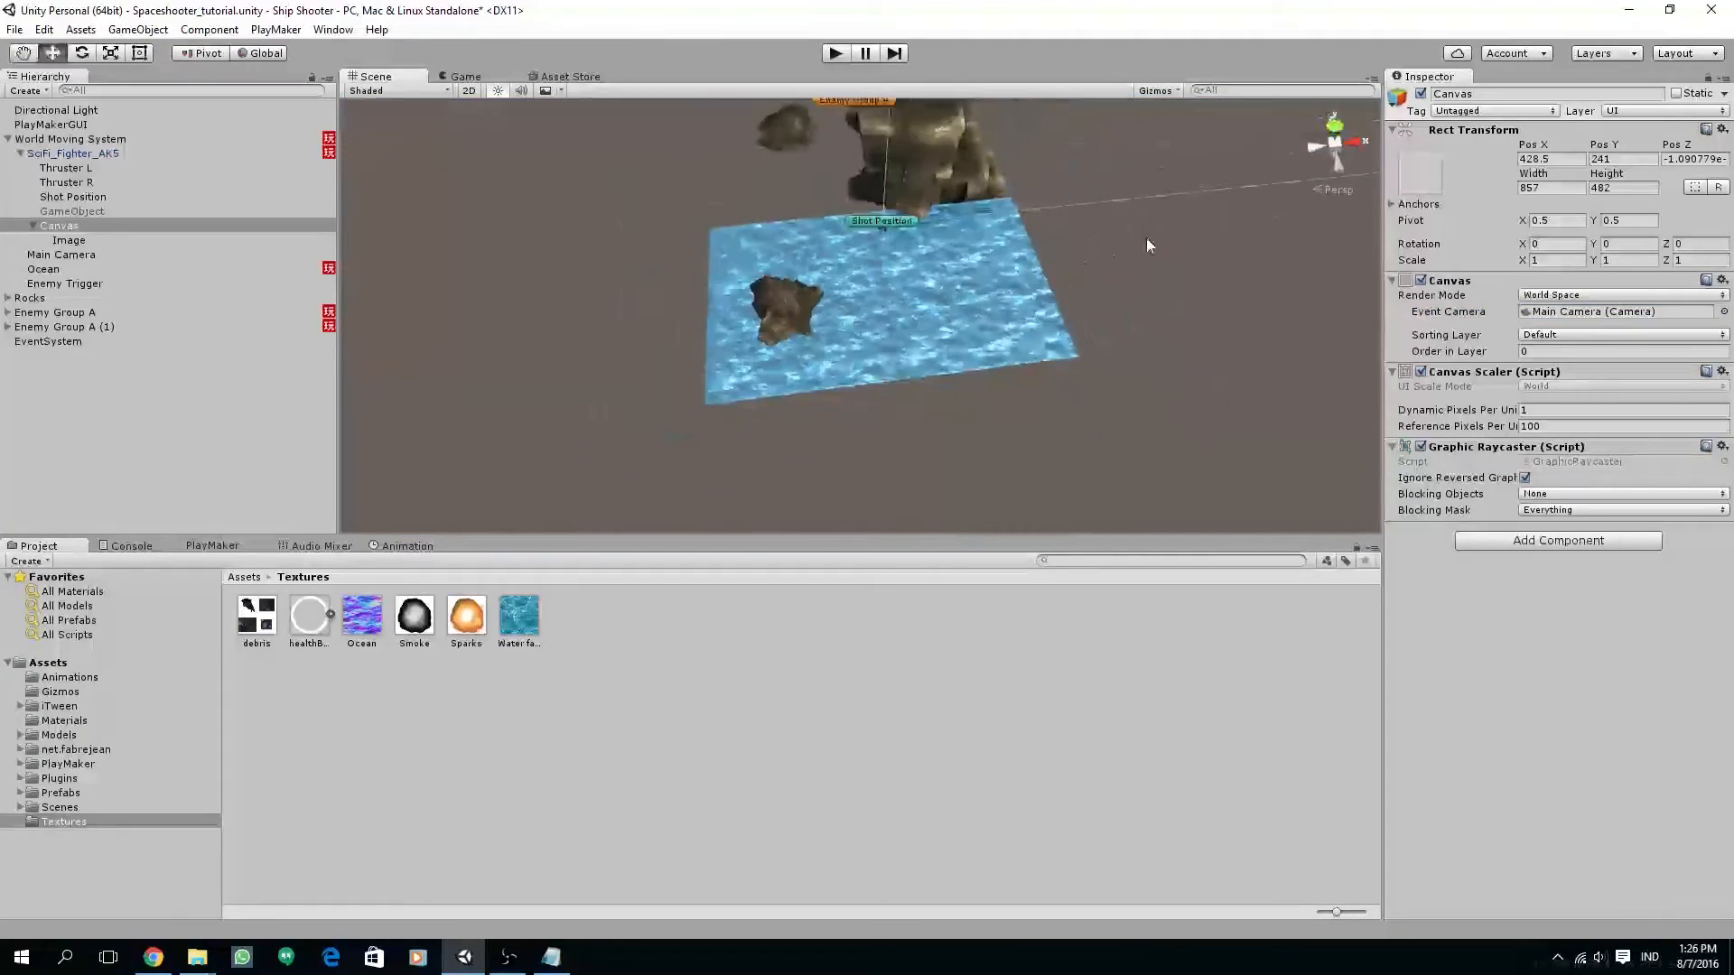
{"action": "middle_click_drag", "start_coordinate": [1146, 237], "coordinate": [1107, 370]}
{"action": "scroll", "coordinate": [1107, 371], "scroll_direction": "down", "scroll_amount": 10}
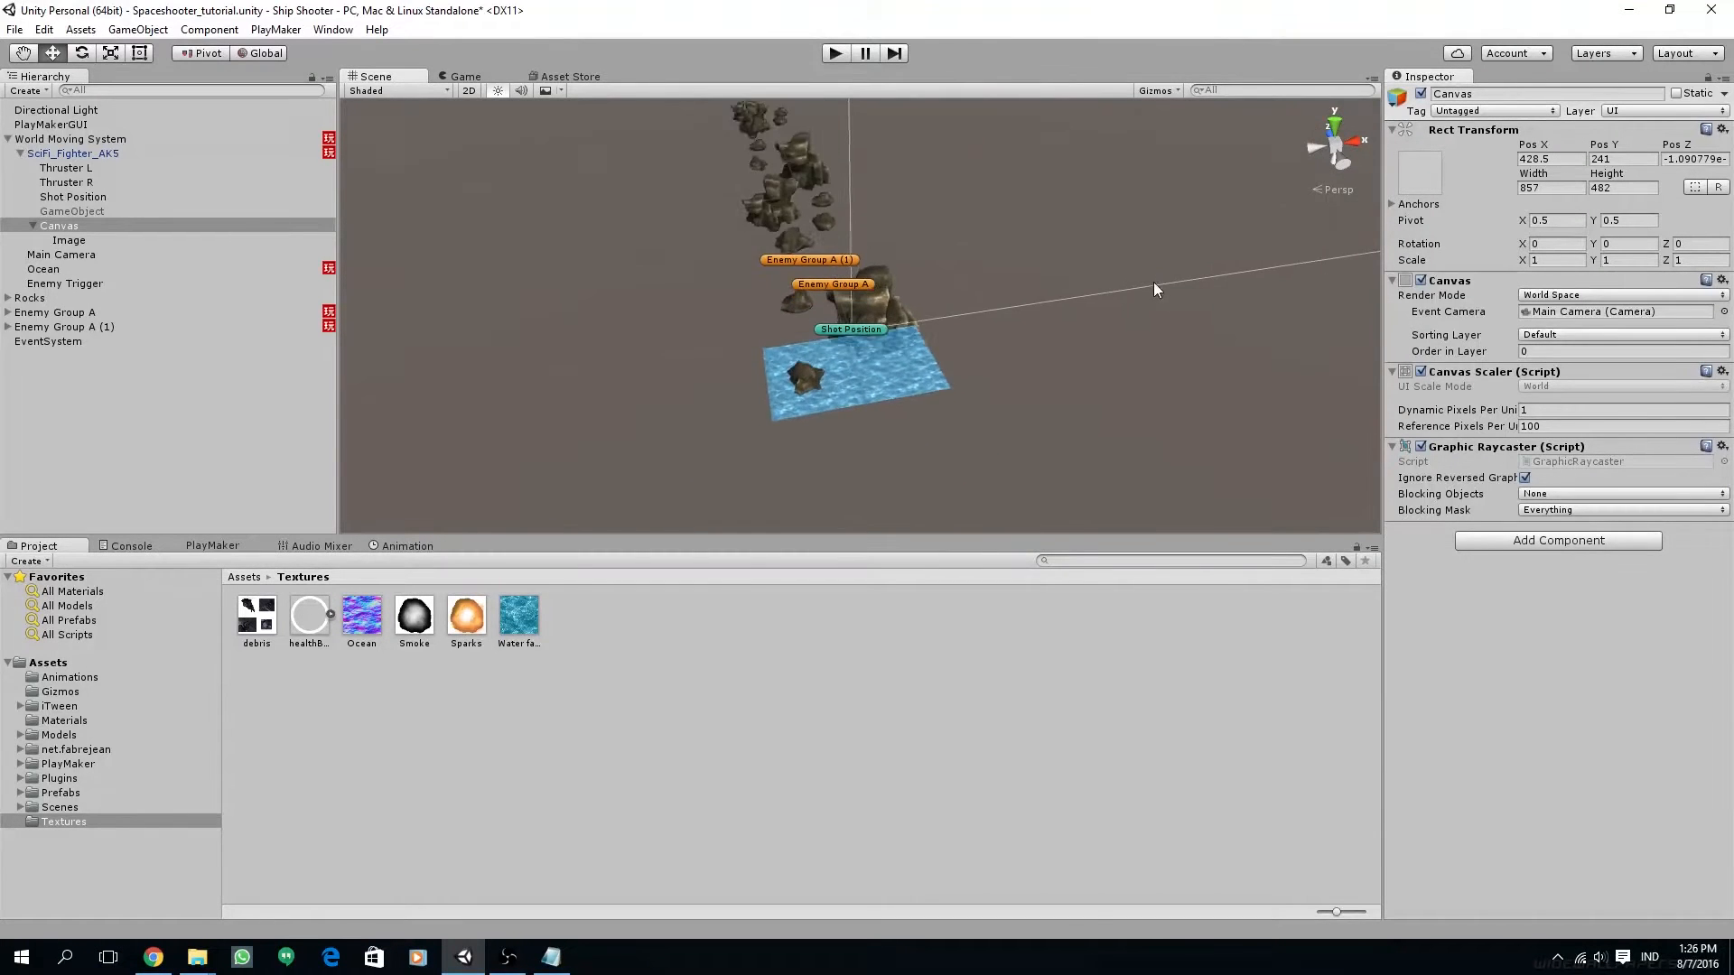
{"action": "left_click_drag", "start_coordinate": [1152, 300], "coordinate": [1053, 325], "text": "alt"}
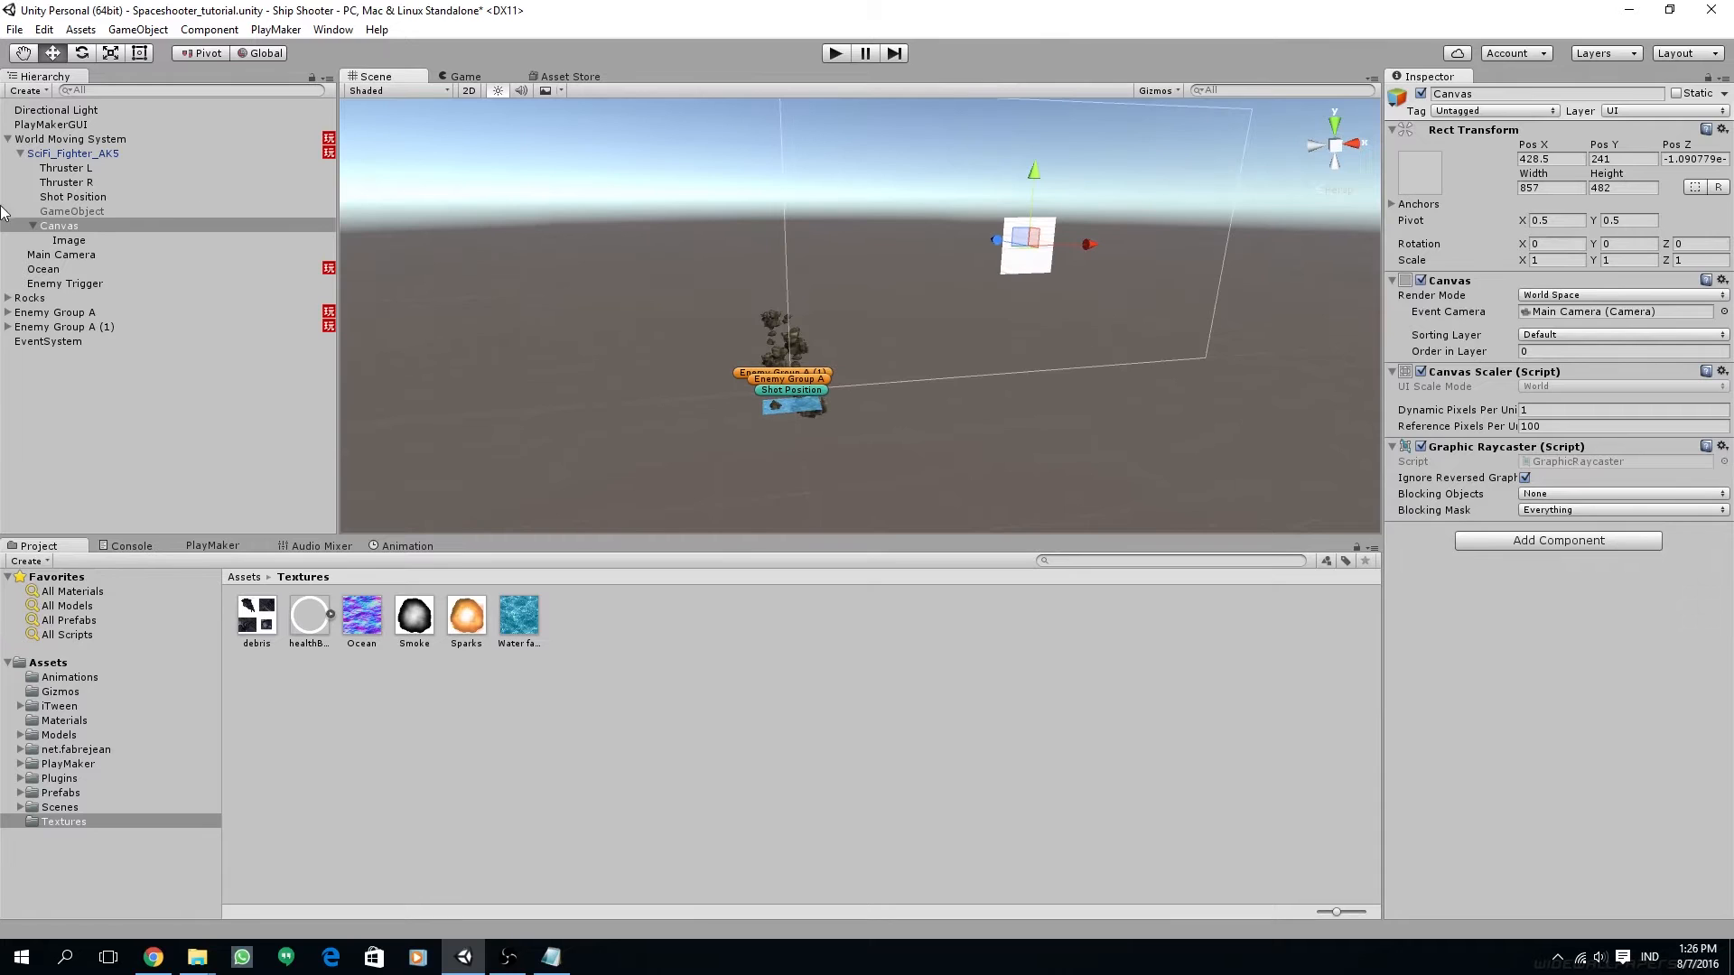
{"action": "left_click", "coordinate": [81, 242]}
{"action": "left_click", "coordinate": [72, 227]}
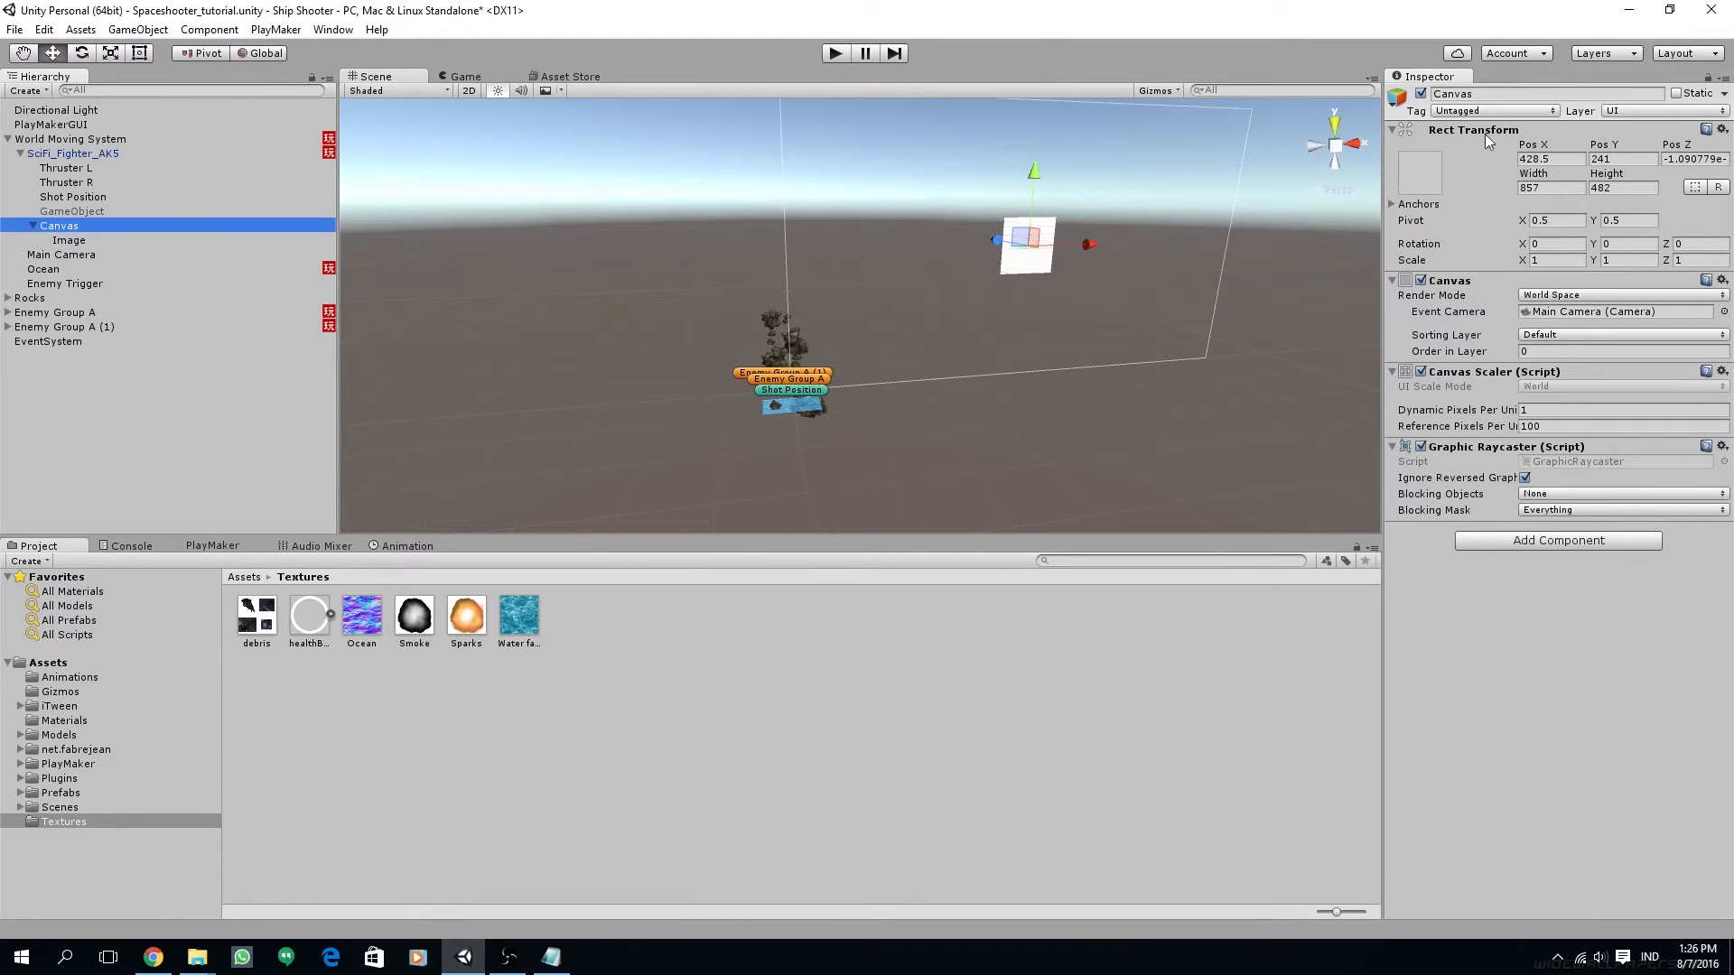
{"action": "left_click", "coordinate": [1550, 186]}
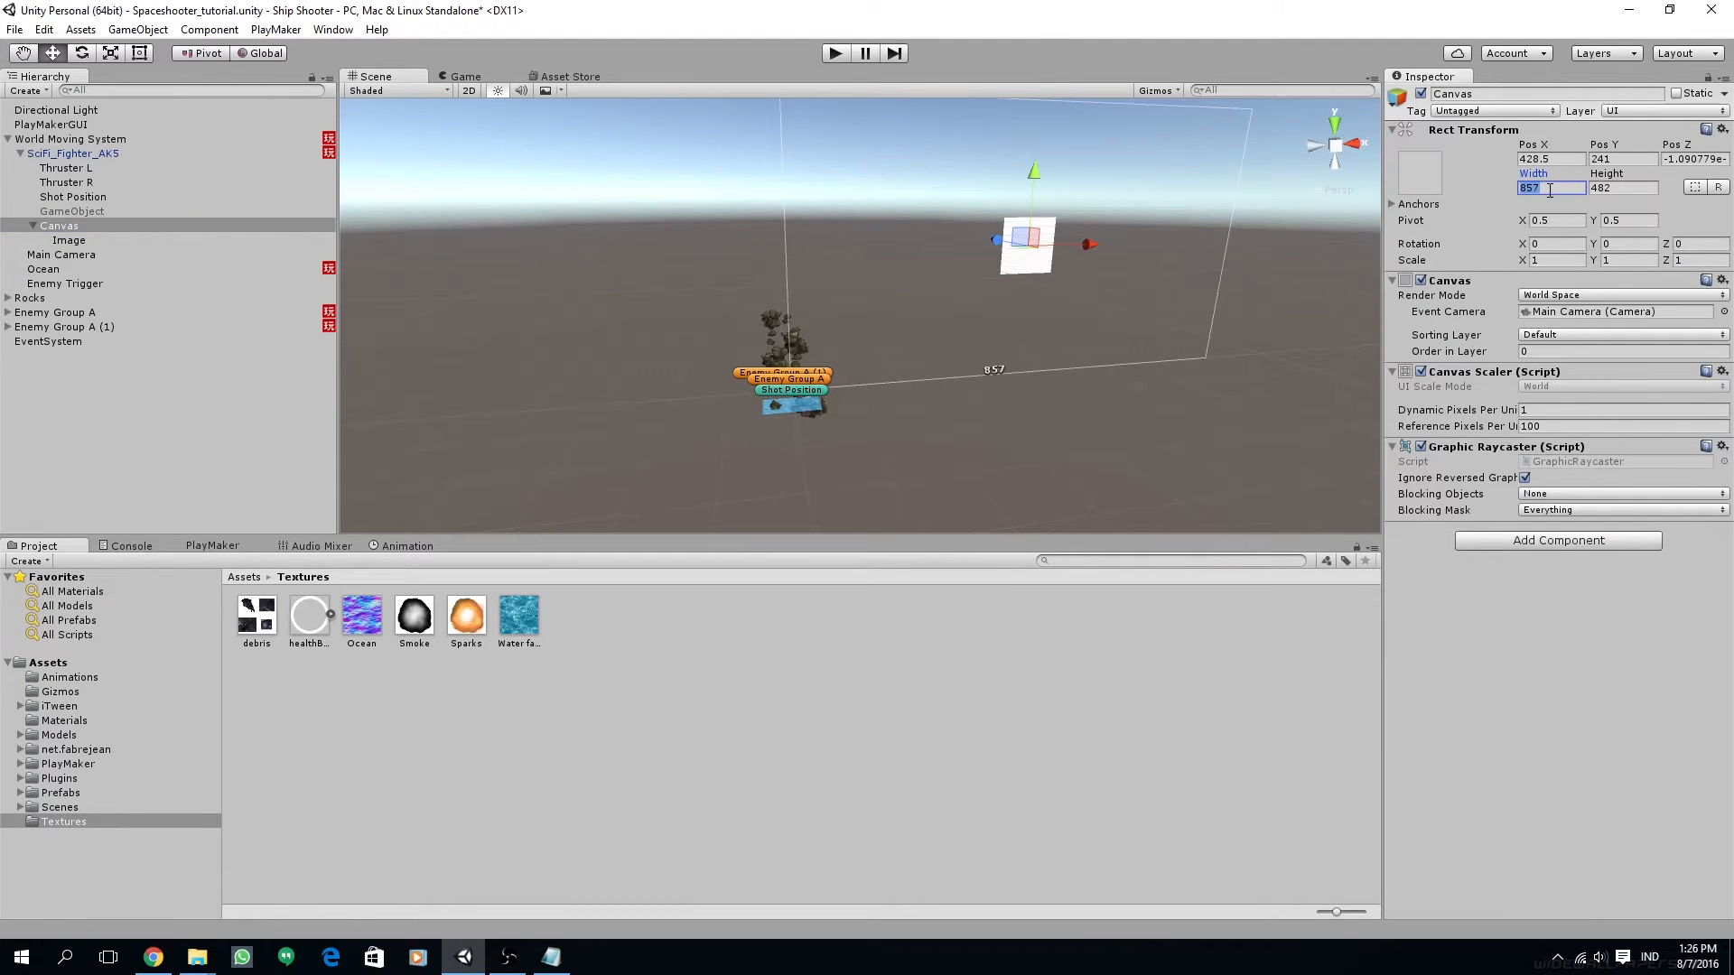
{"action": "type", "text": "10"}
{"action": "left_click", "coordinate": [1622, 187]}
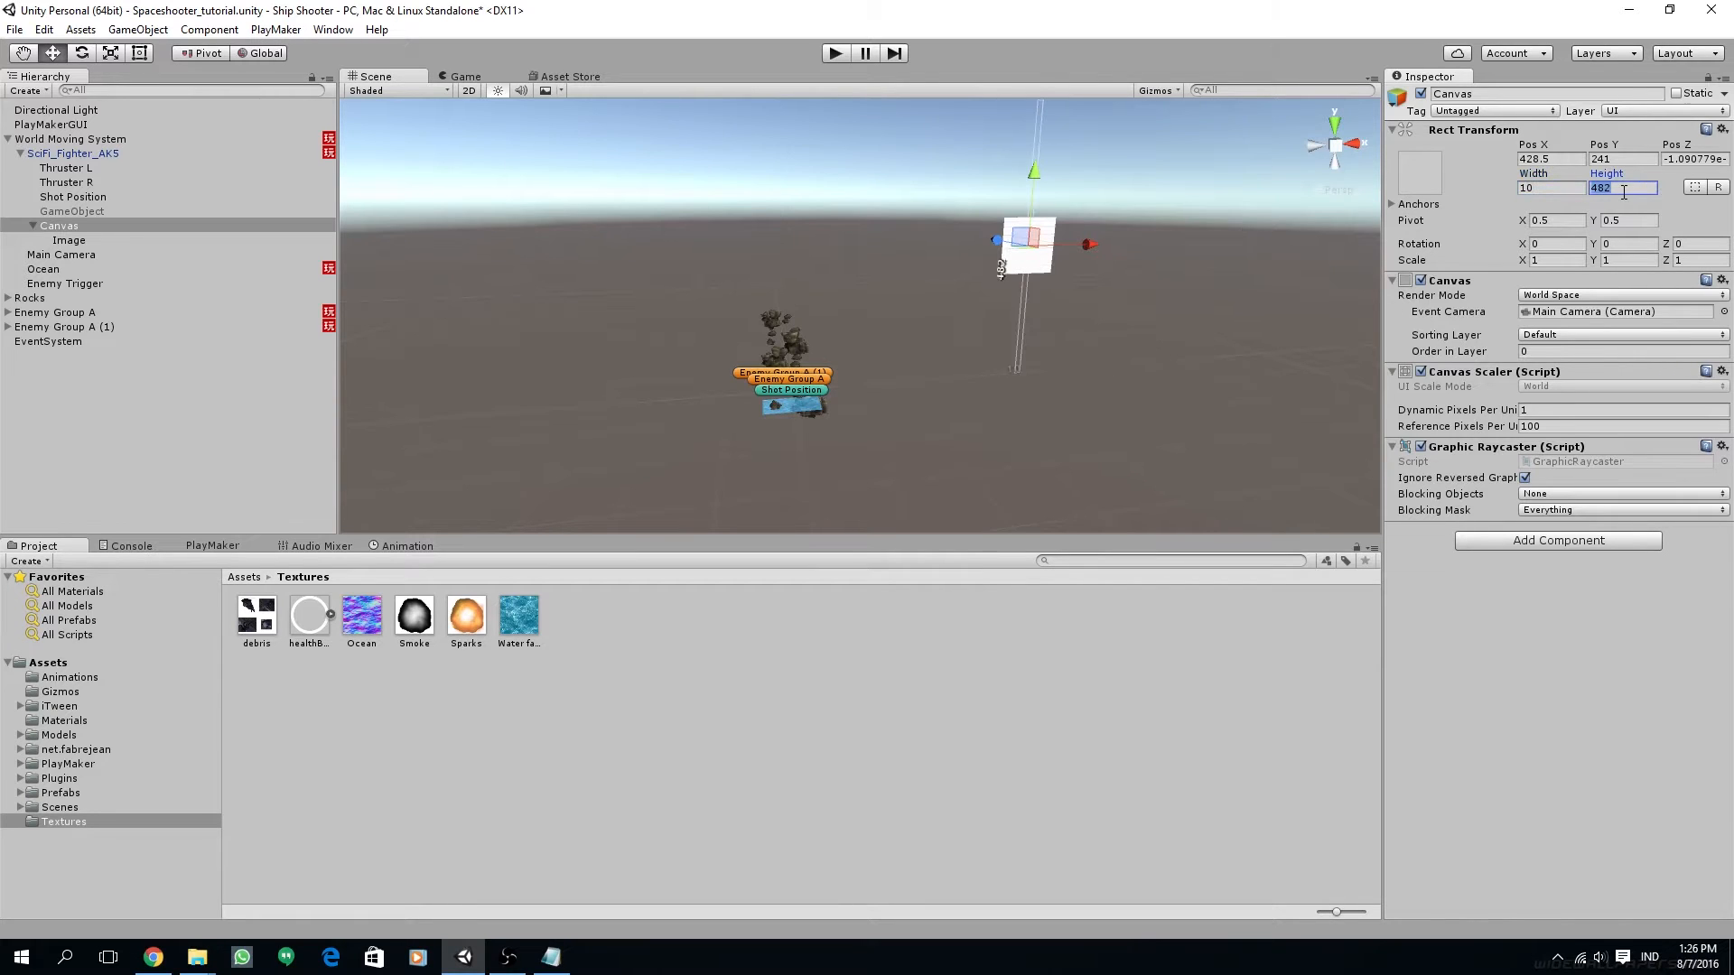
{"action": "type", "text": "10"}
Set the Canvas position to 0 on X, Y and Z so it sits on the ship
{"action": "left_click", "coordinate": [1564, 159]}
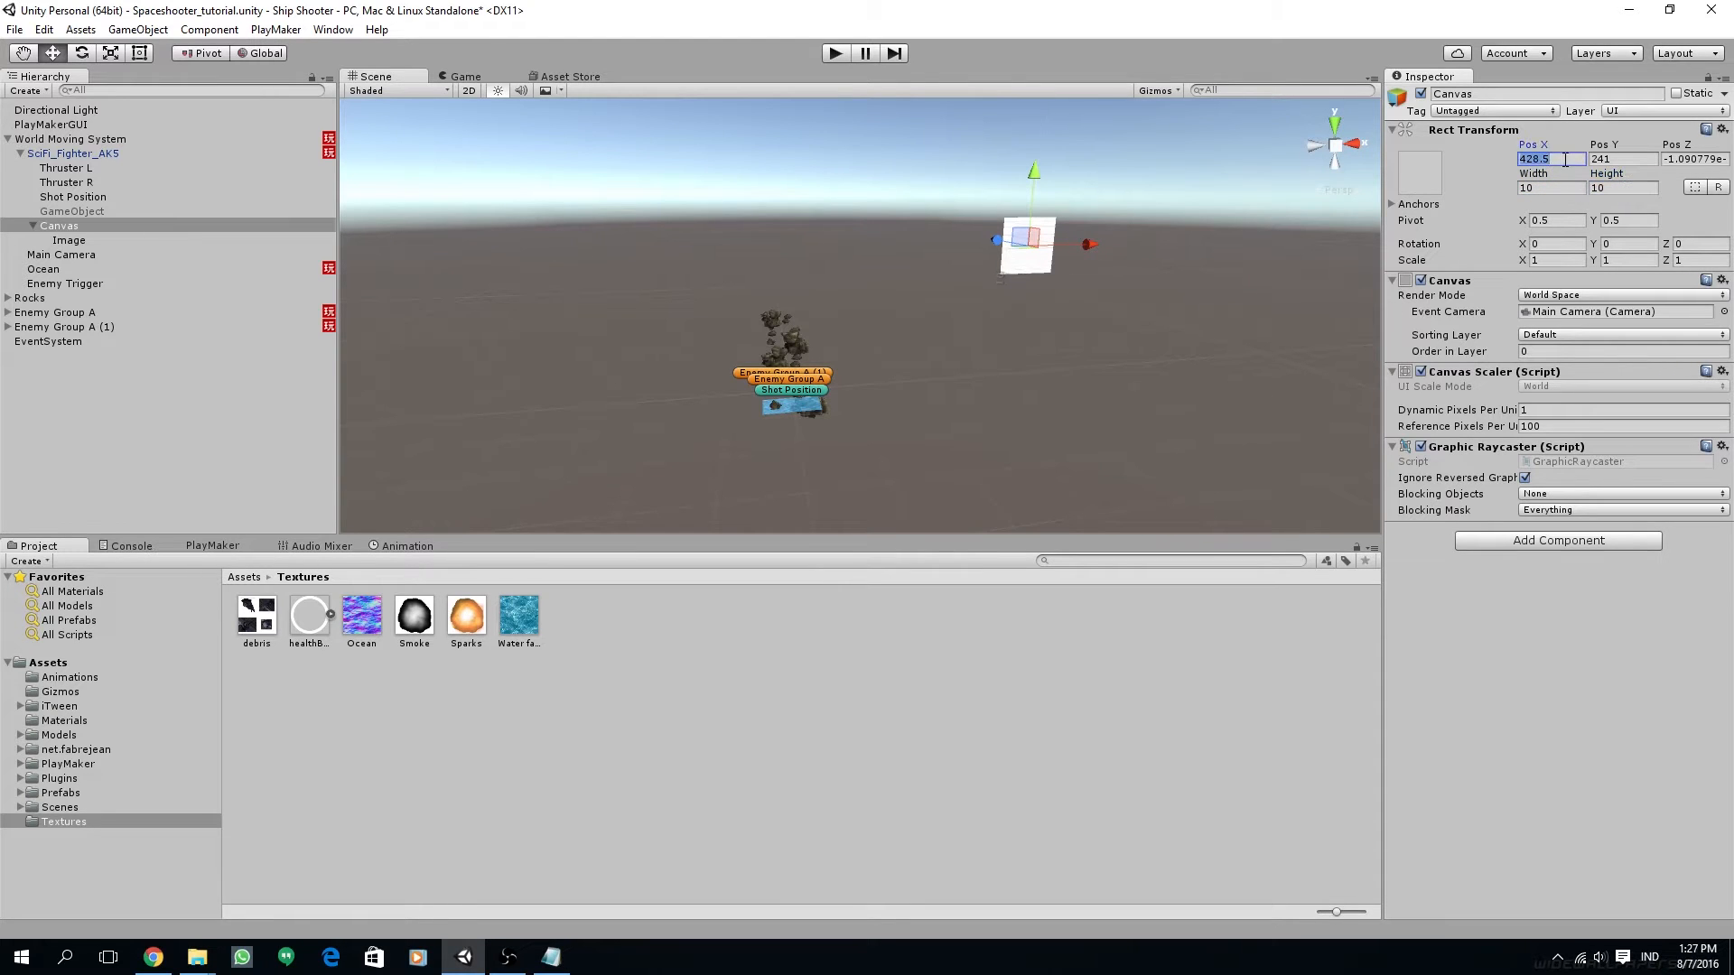
{"action": "type", "text": "0"}
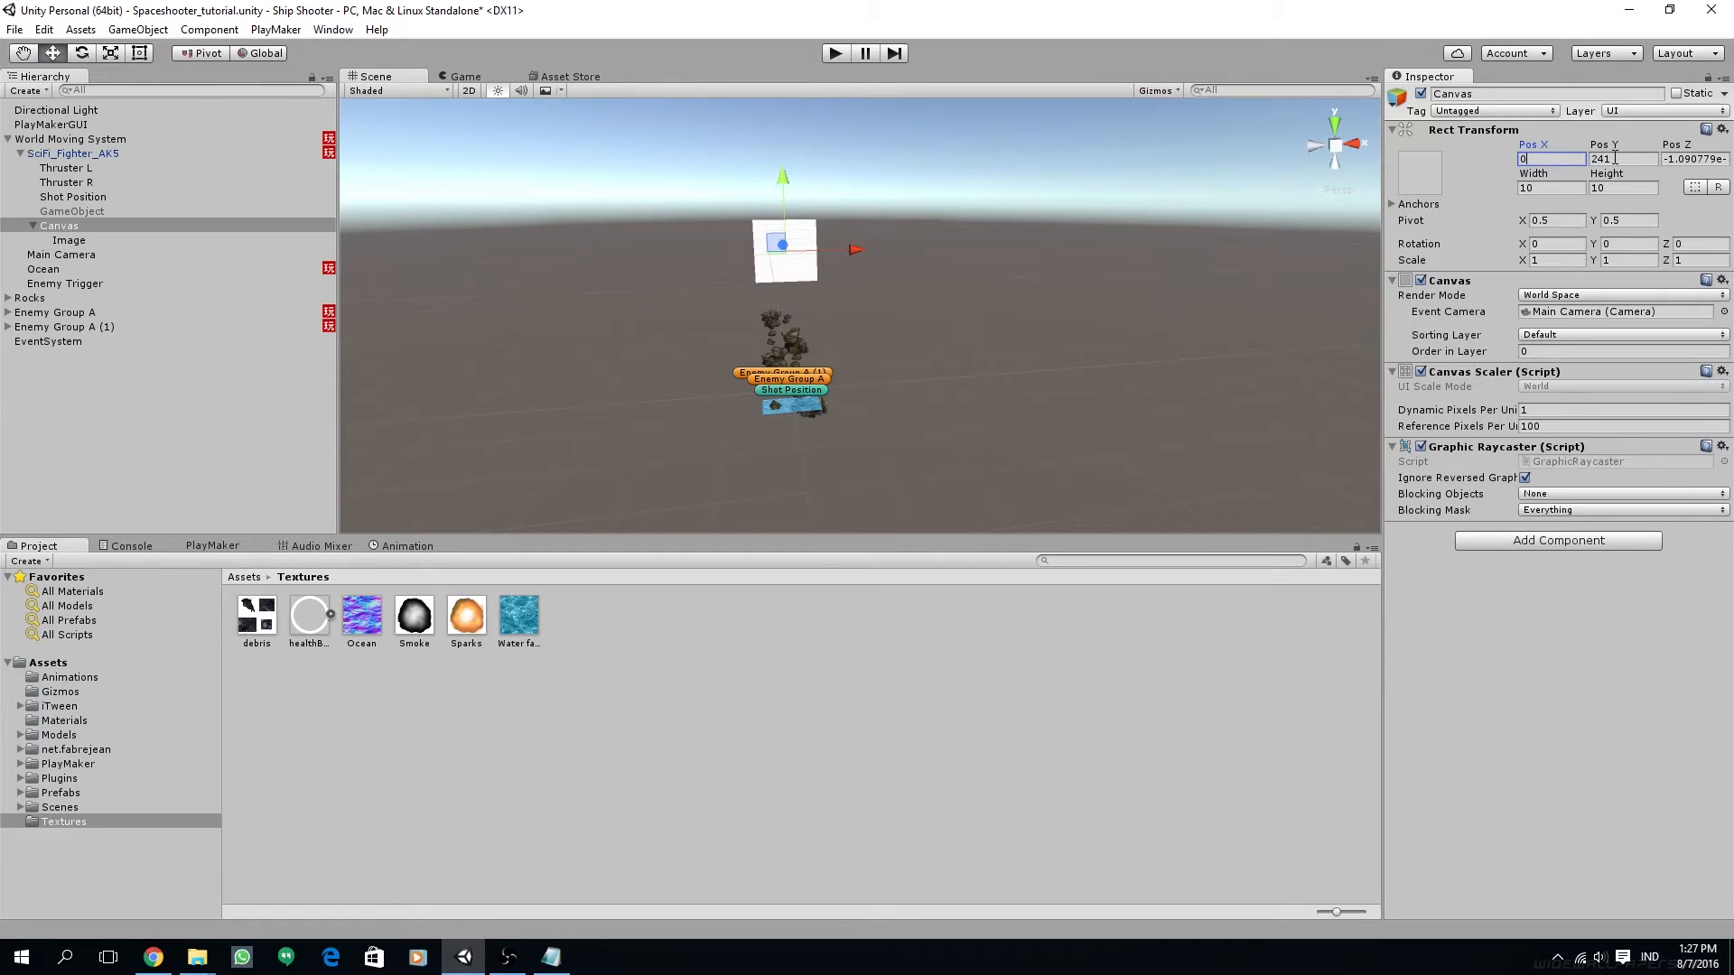
{"action": "key", "text": "Tab"}
{"action": "type", "text": "0"}
{"action": "left_click", "coordinate": [1703, 159]}
{"action": "type", "text": "0"}
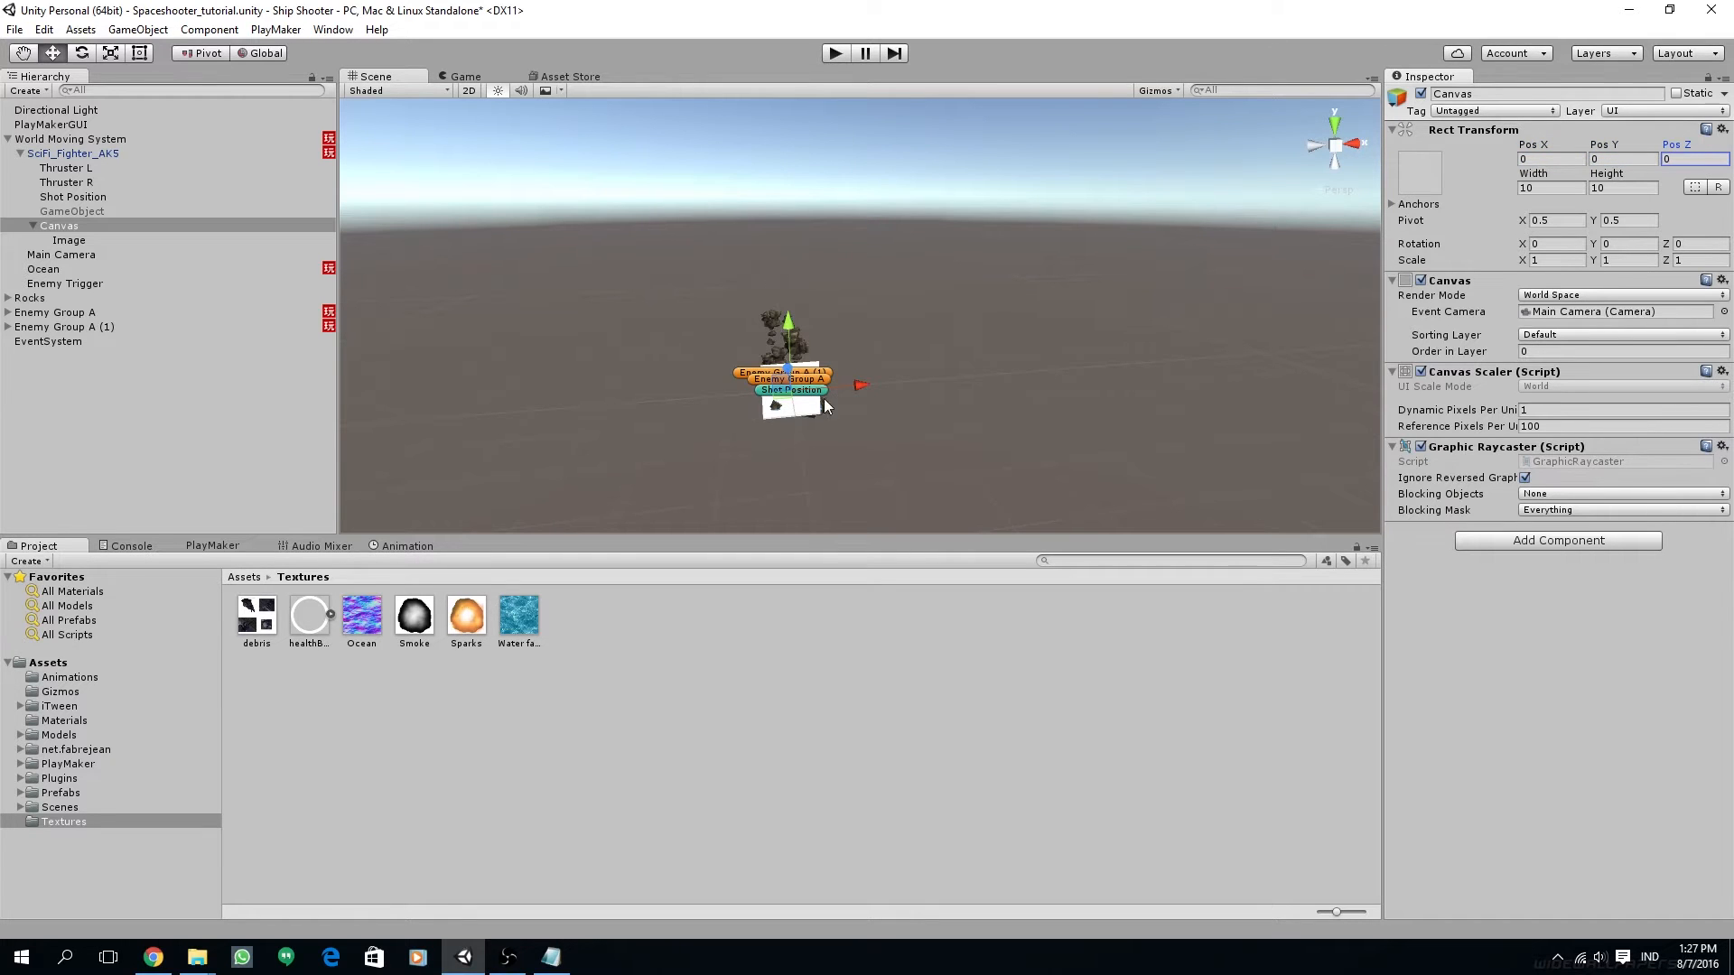
Set the Canvas width and height to 4
{"action": "middle_click_drag", "start_coordinate": [882, 416], "coordinate": [954, 394]}
{"action": "key", "text": "f"}
{"action": "left_click_drag", "start_coordinate": [892, 400], "coordinate": [1506, 259], "text": "alt"}
{"action": "left_click", "coordinate": [1550, 186]}
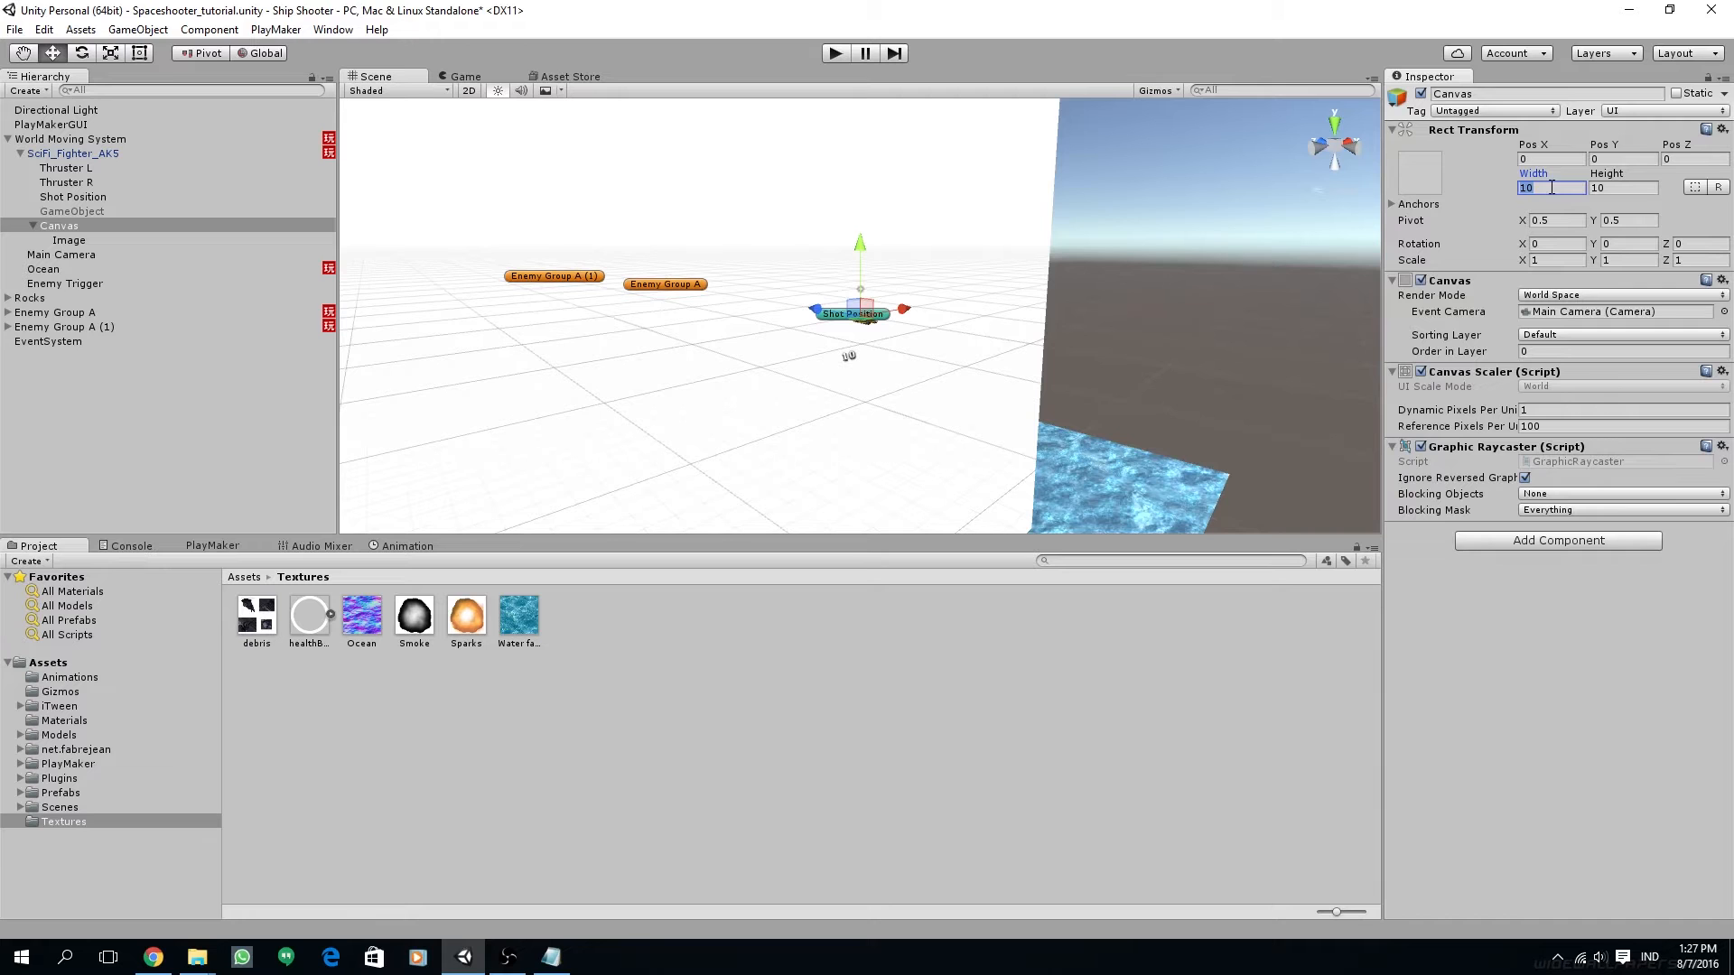
{"action": "type", "text": "4"}
{"action": "left_click", "coordinate": [1623, 186]}
{"action": "type", "text": "4"}
Rotate the Canvas 90 degrees on the X axis so it lies flat
{"action": "left_click_drag", "start_coordinate": [1121, 303], "coordinate": [1394, 264], "text": "alt"}
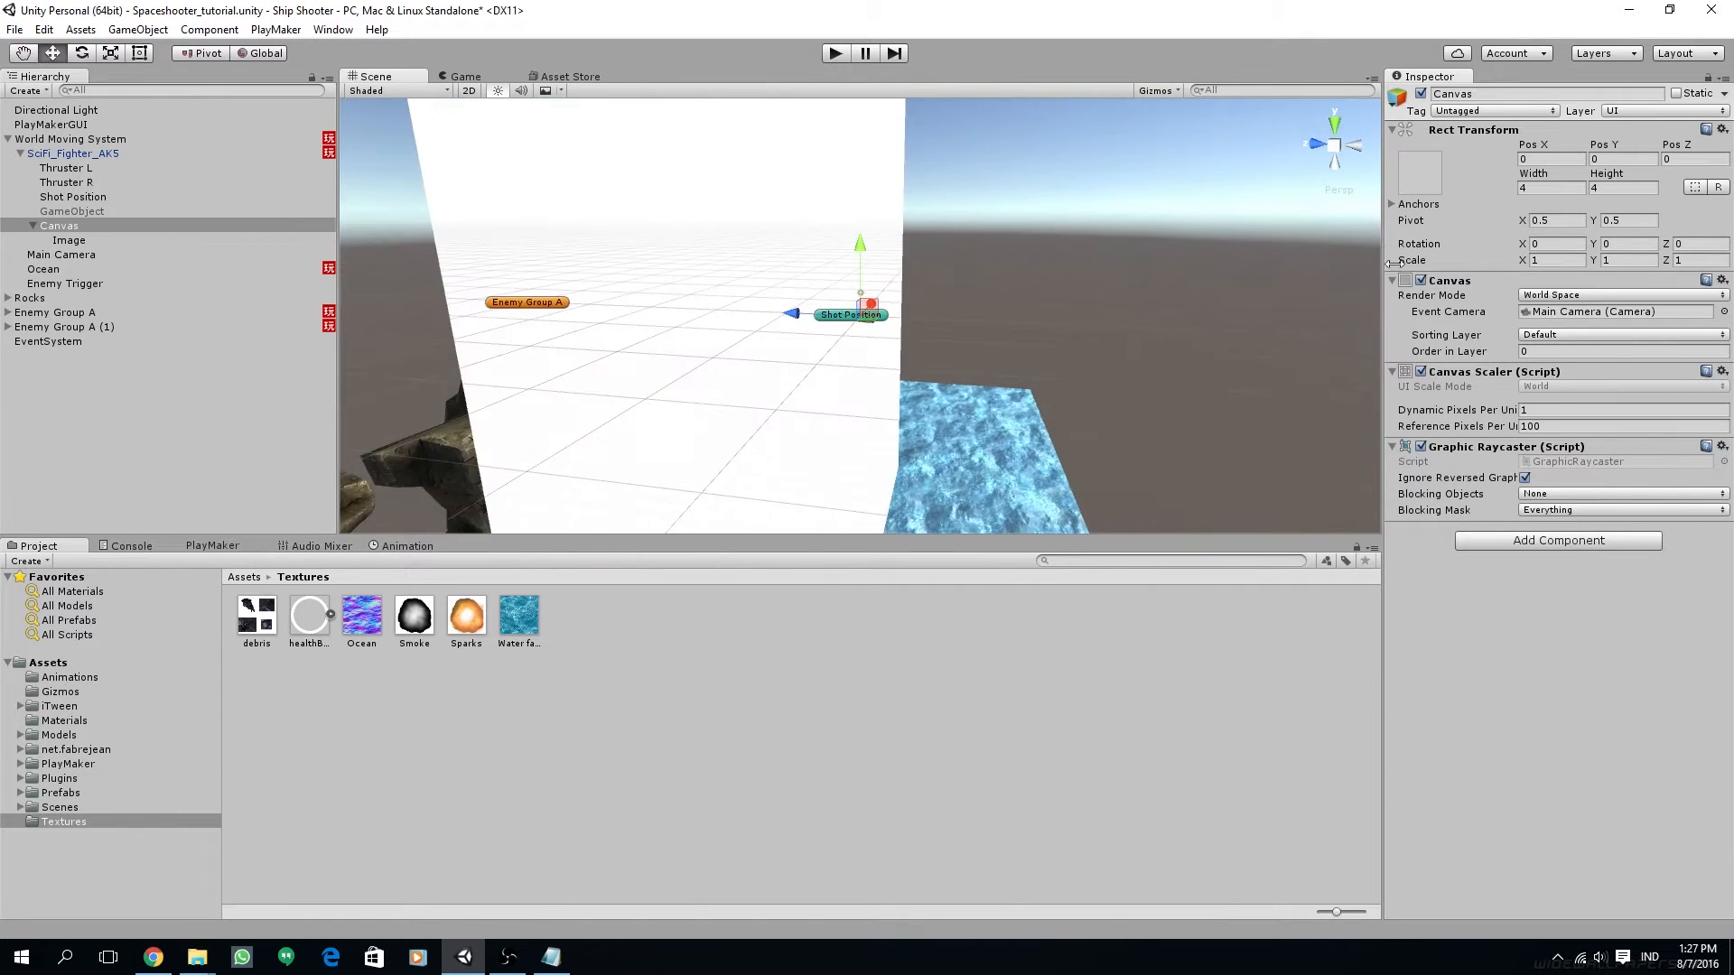
{"action": "left_click", "coordinate": [1546, 243]}
{"action": "type", "text": "90"}
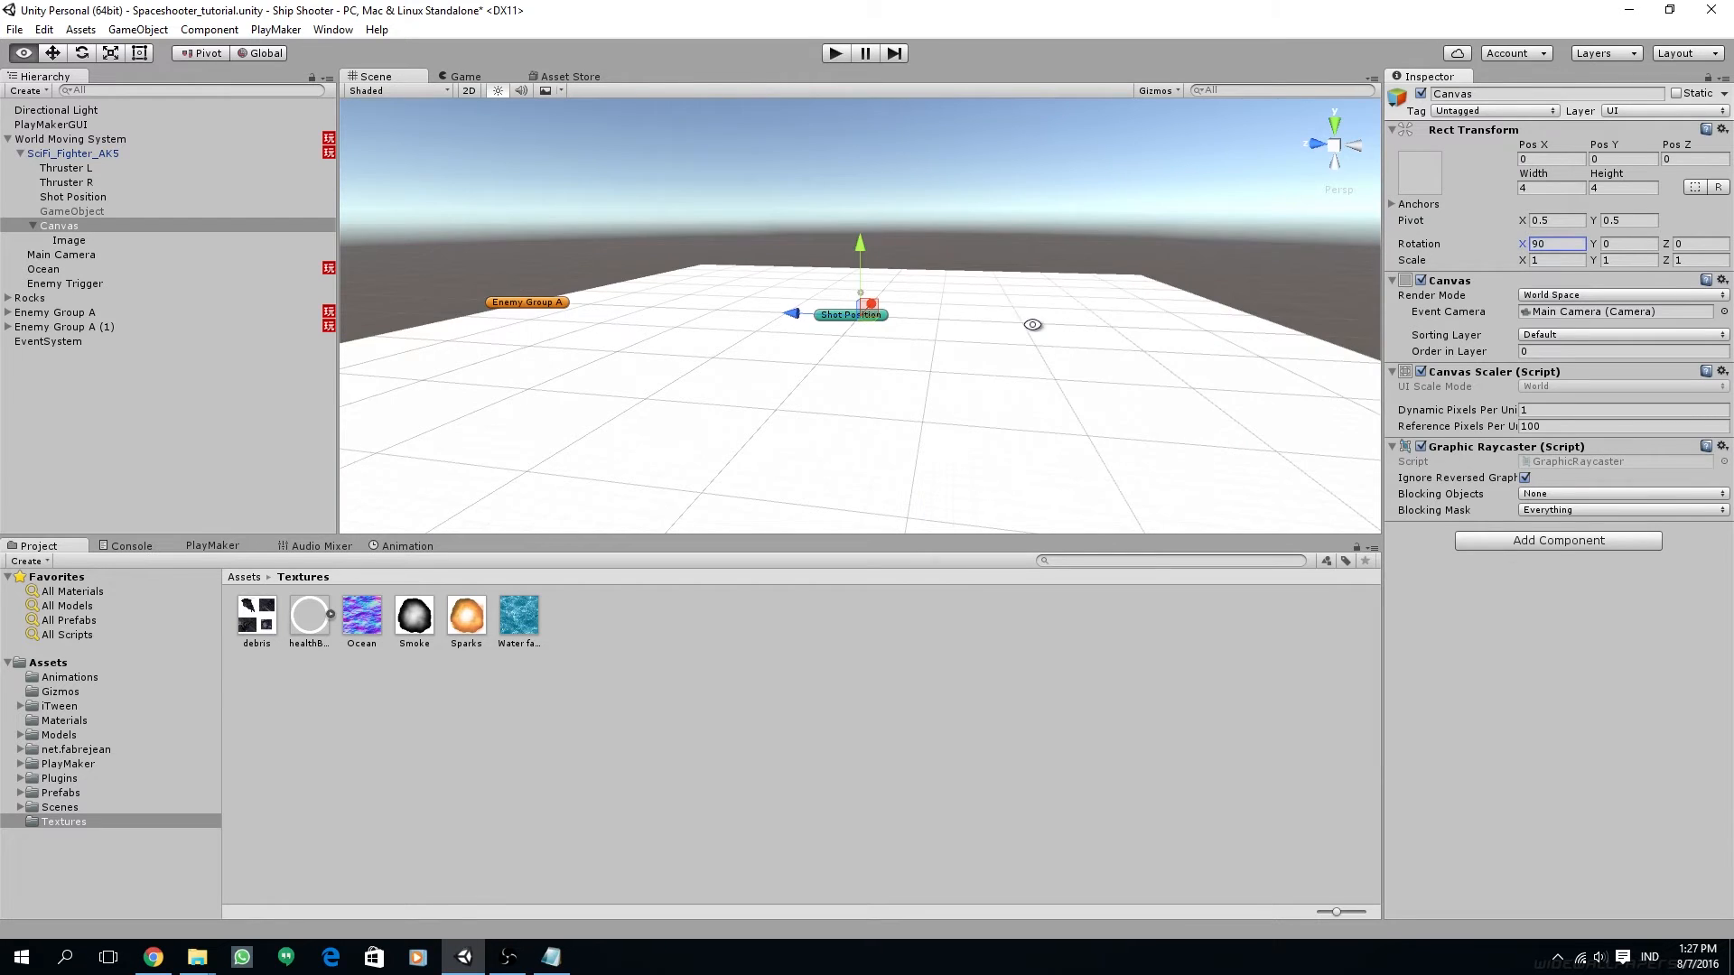
Set the width and height of the Image under the Canvas to 4
{"action": "left_click_drag", "start_coordinate": [1033, 325], "coordinate": [881, 361], "text": "alt"}
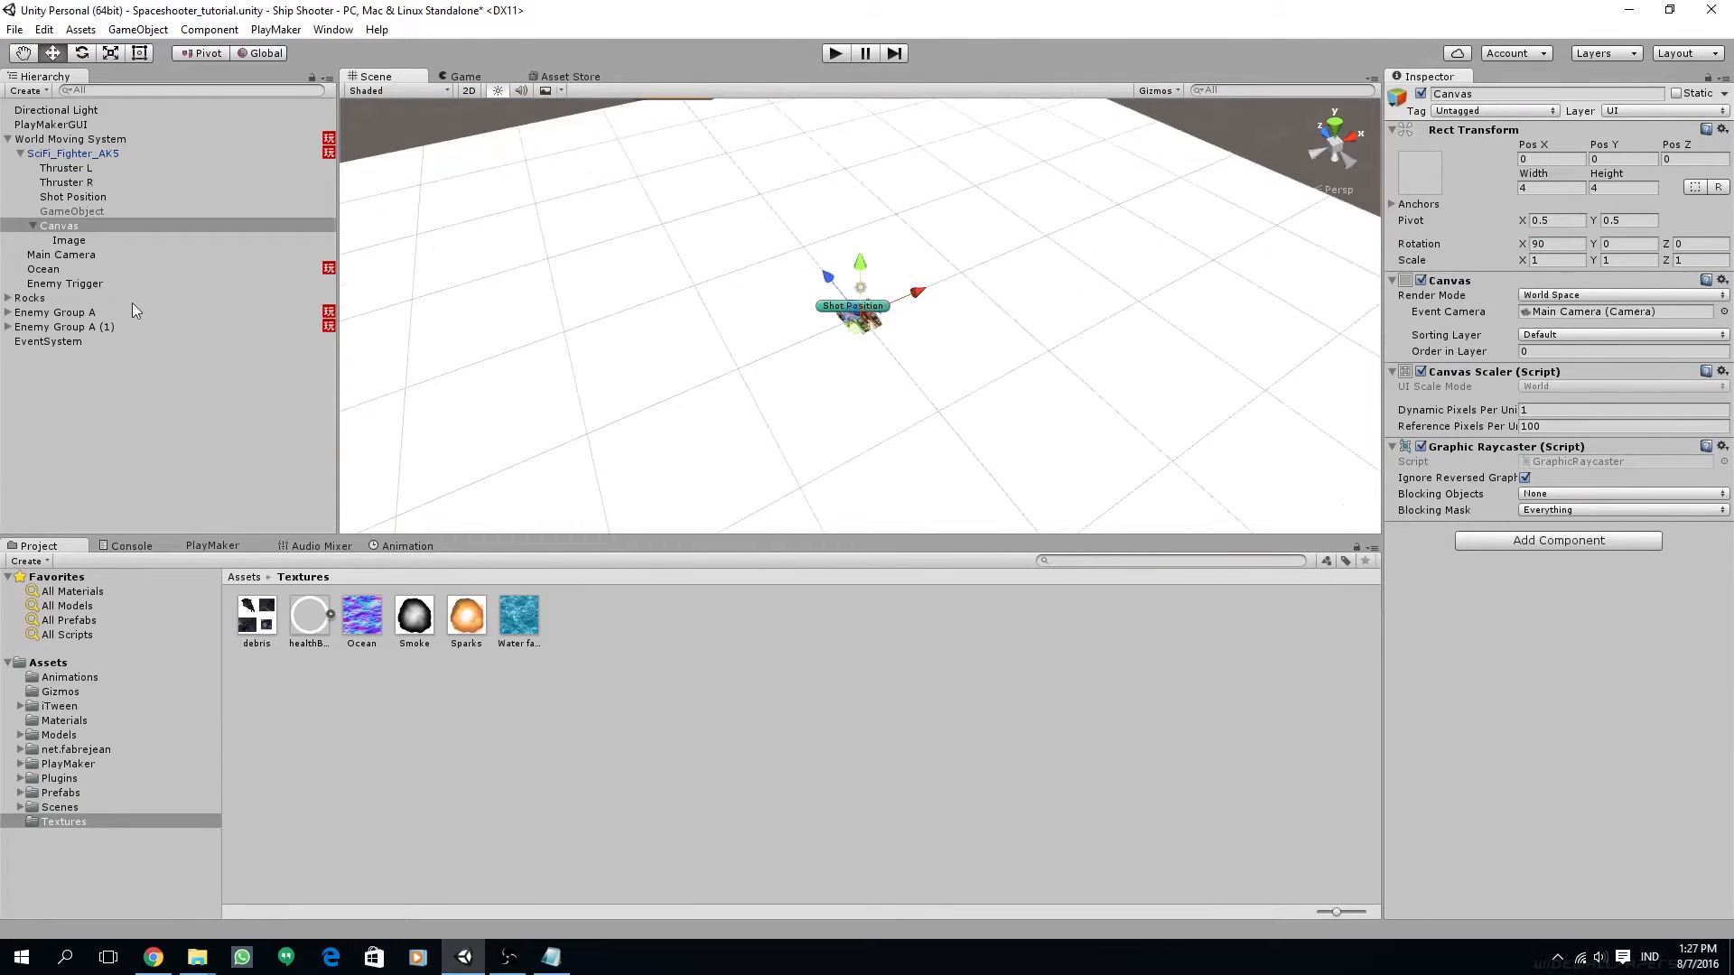
{"action": "left_click", "coordinate": [70, 240]}
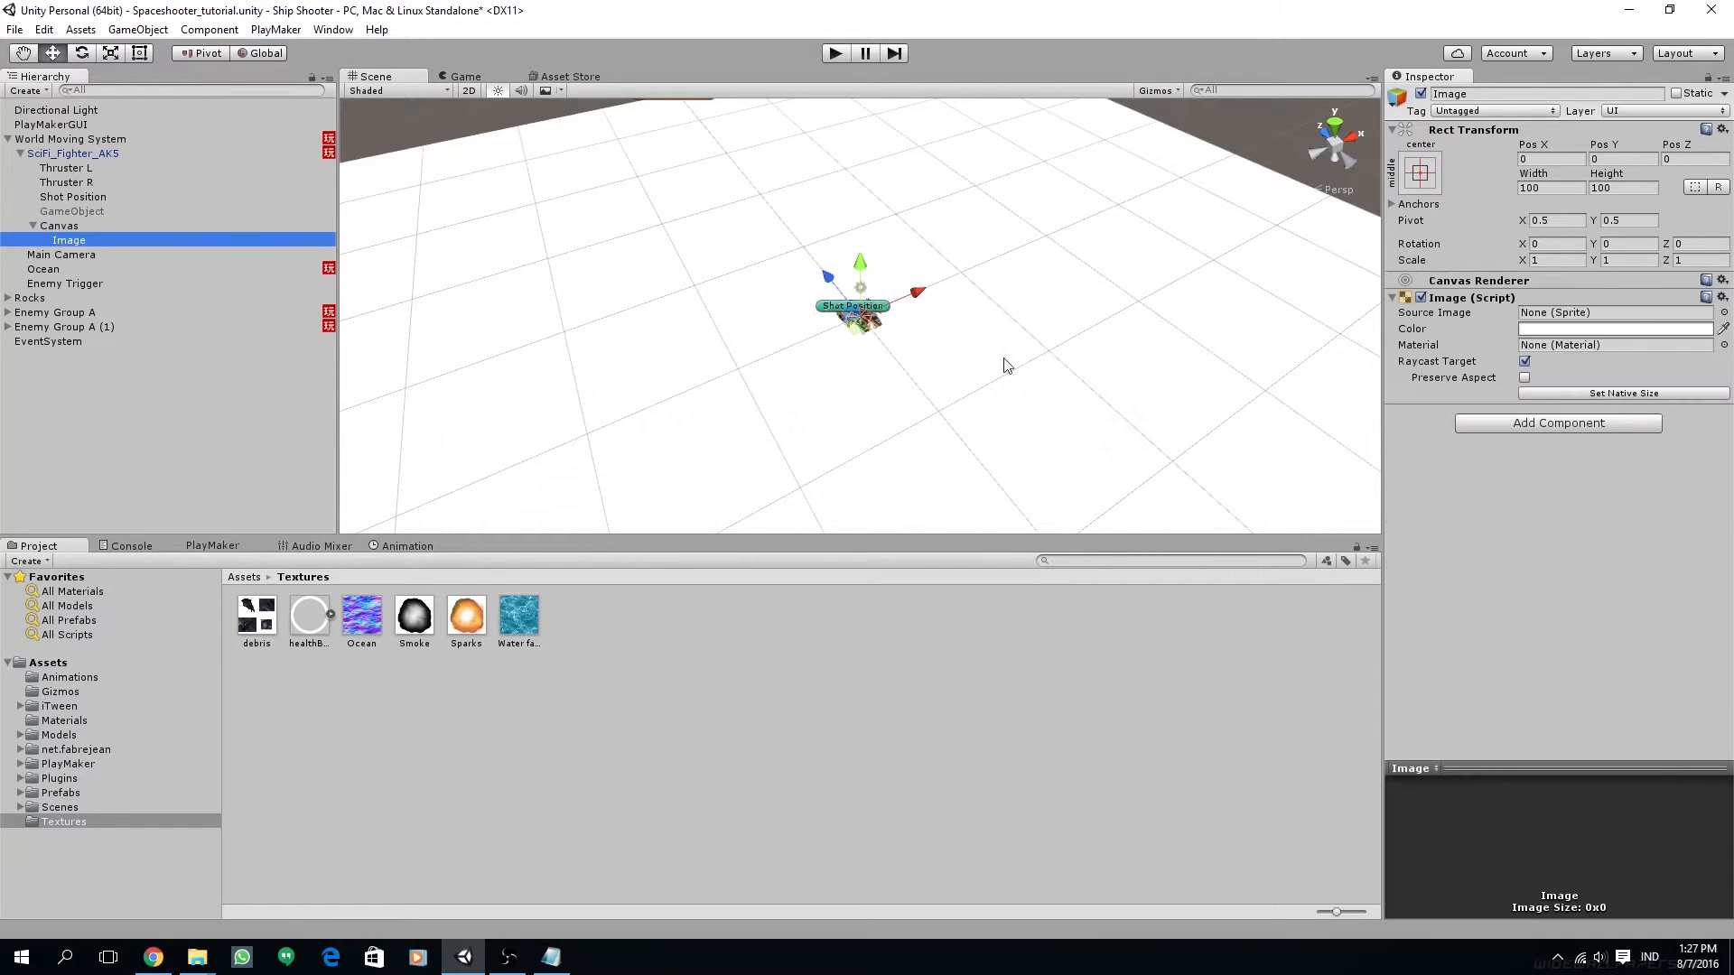
{"action": "left_click", "coordinate": [1559, 187]}
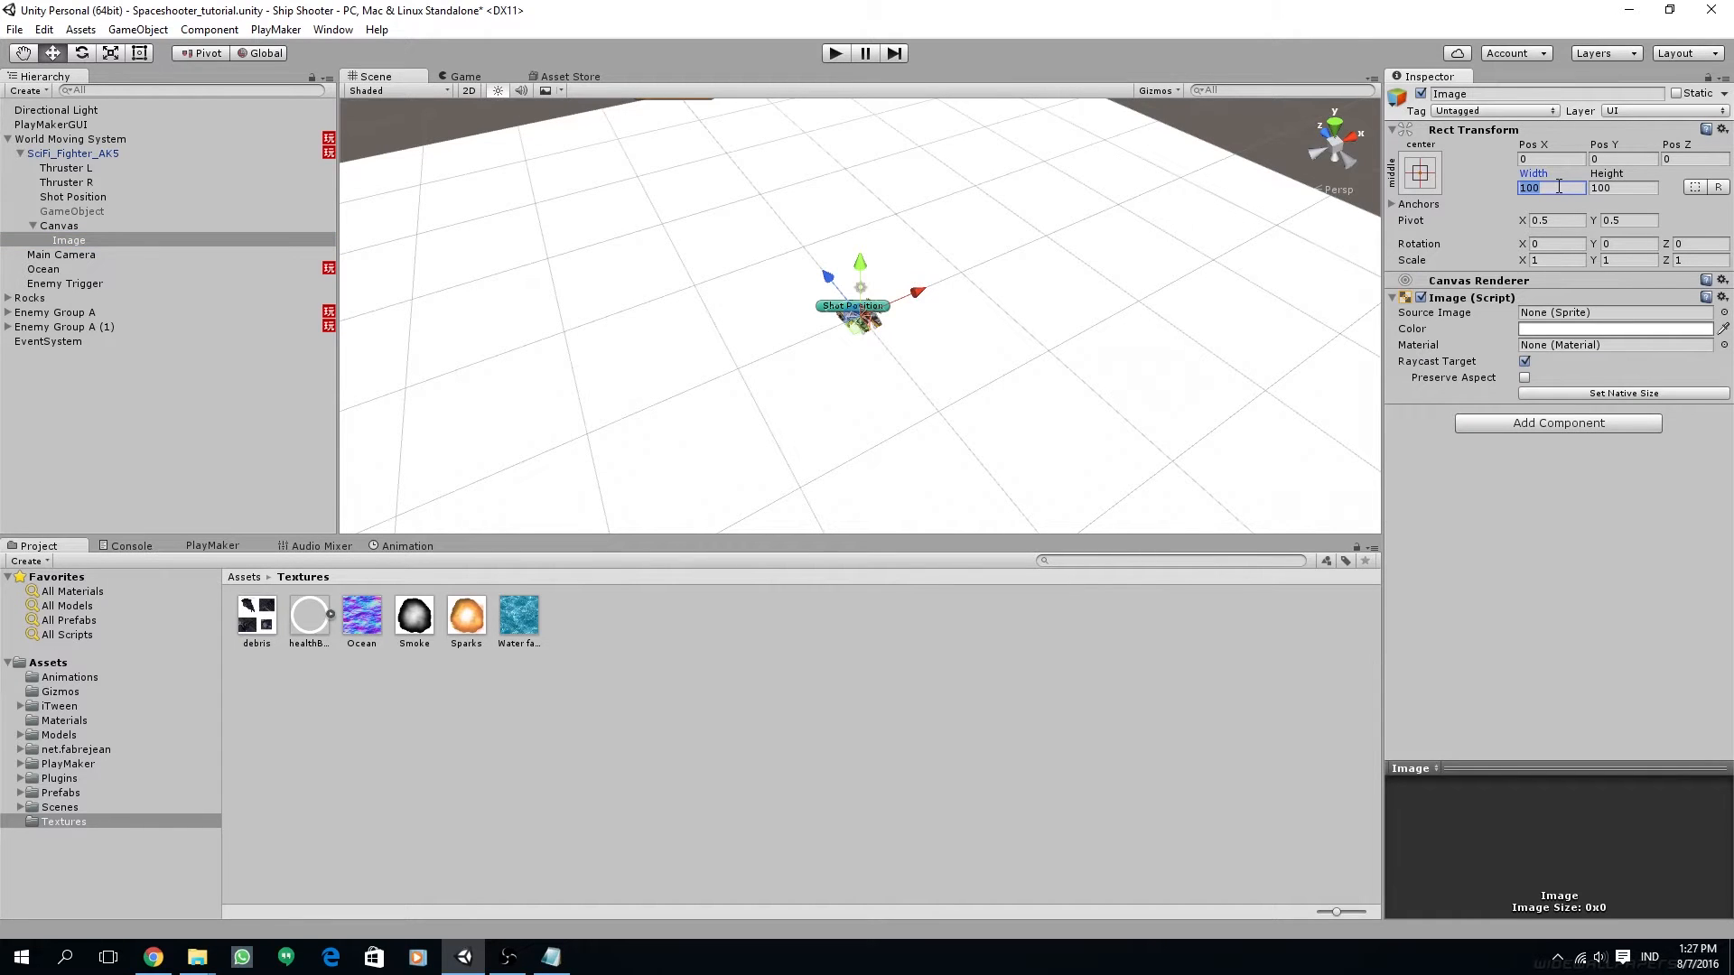
{"action": "type", "text": "4"}
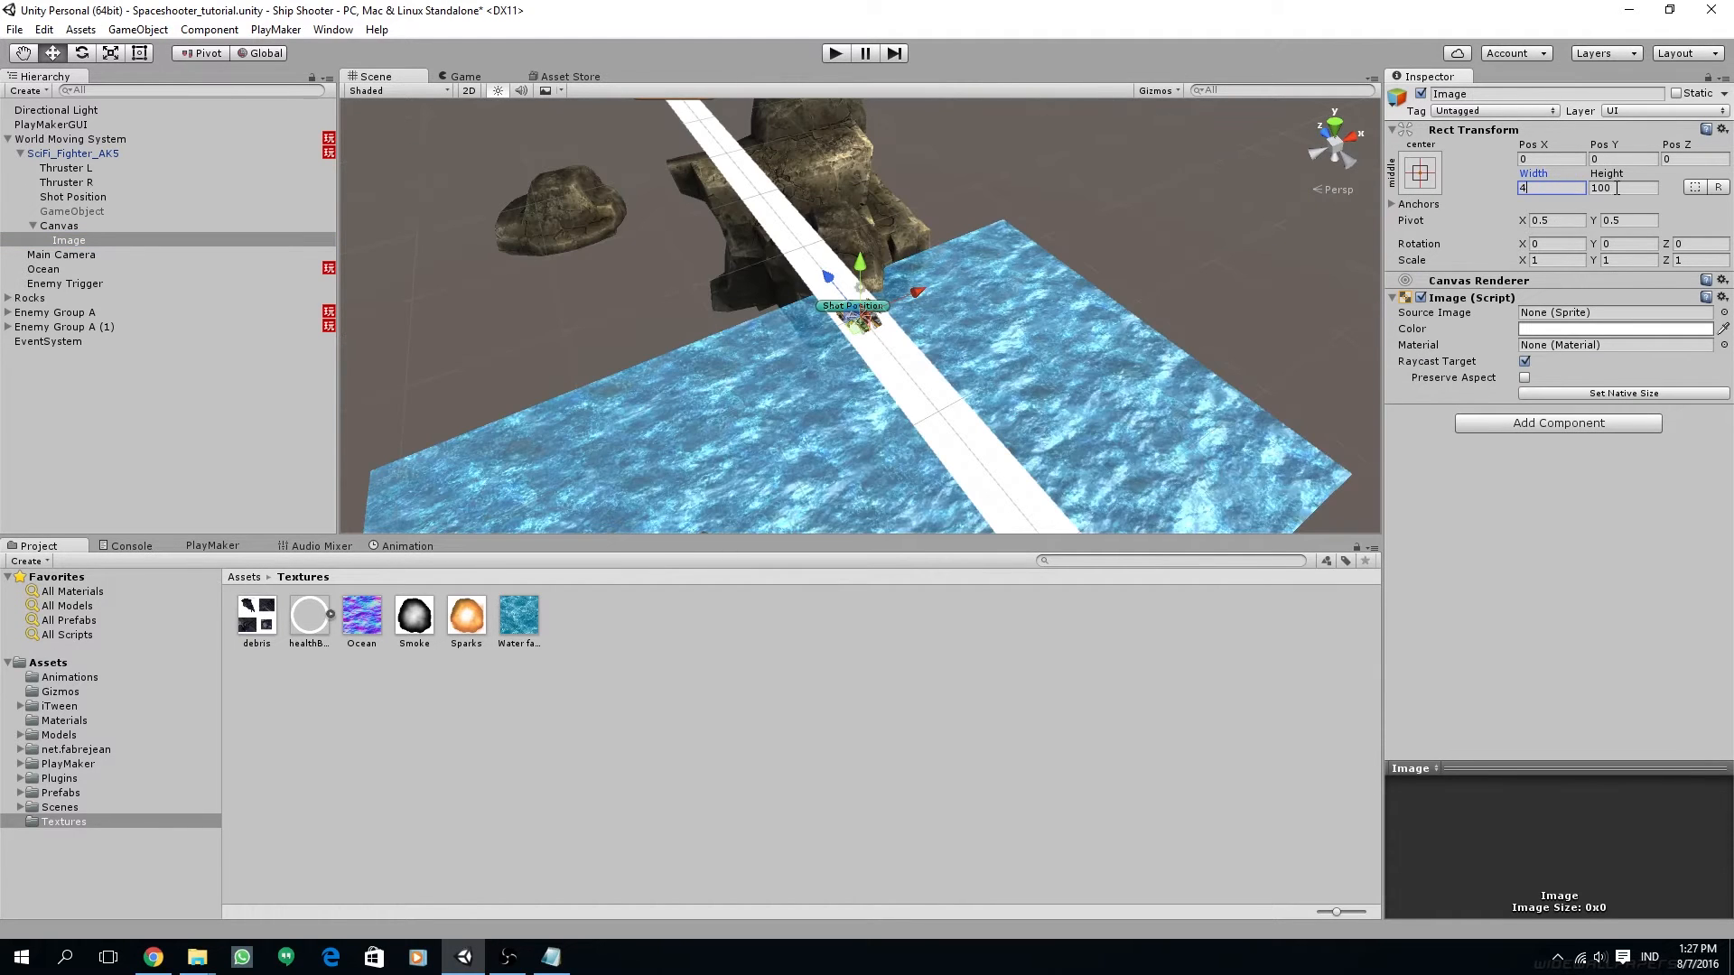
{"action": "left_click", "coordinate": [1616, 186]}
{"action": "type", "text": "4"}
Assign the healthBar sprite as the source image of the Image under the Canvas
{"action": "left_click_drag", "start_coordinate": [1097, 237], "coordinate": [792, 243], "text": "alt"}
{"action": "scroll", "coordinate": [815, 298], "scroll_direction": "up", "scroll_amount": 3}
{"action": "scroll", "coordinate": [815, 297], "scroll_direction": "up", "scroll_amount": 2}
{"action": "scroll", "coordinate": [886, 399], "scroll_direction": "up", "scroll_amount": 1}
{"action": "scroll", "coordinate": [863, 381], "scroll_direction": "up", "scroll_amount": 2}
{"action": "left_click_drag", "start_coordinate": [811, 332], "coordinate": [766, 374], "text": "alt"}
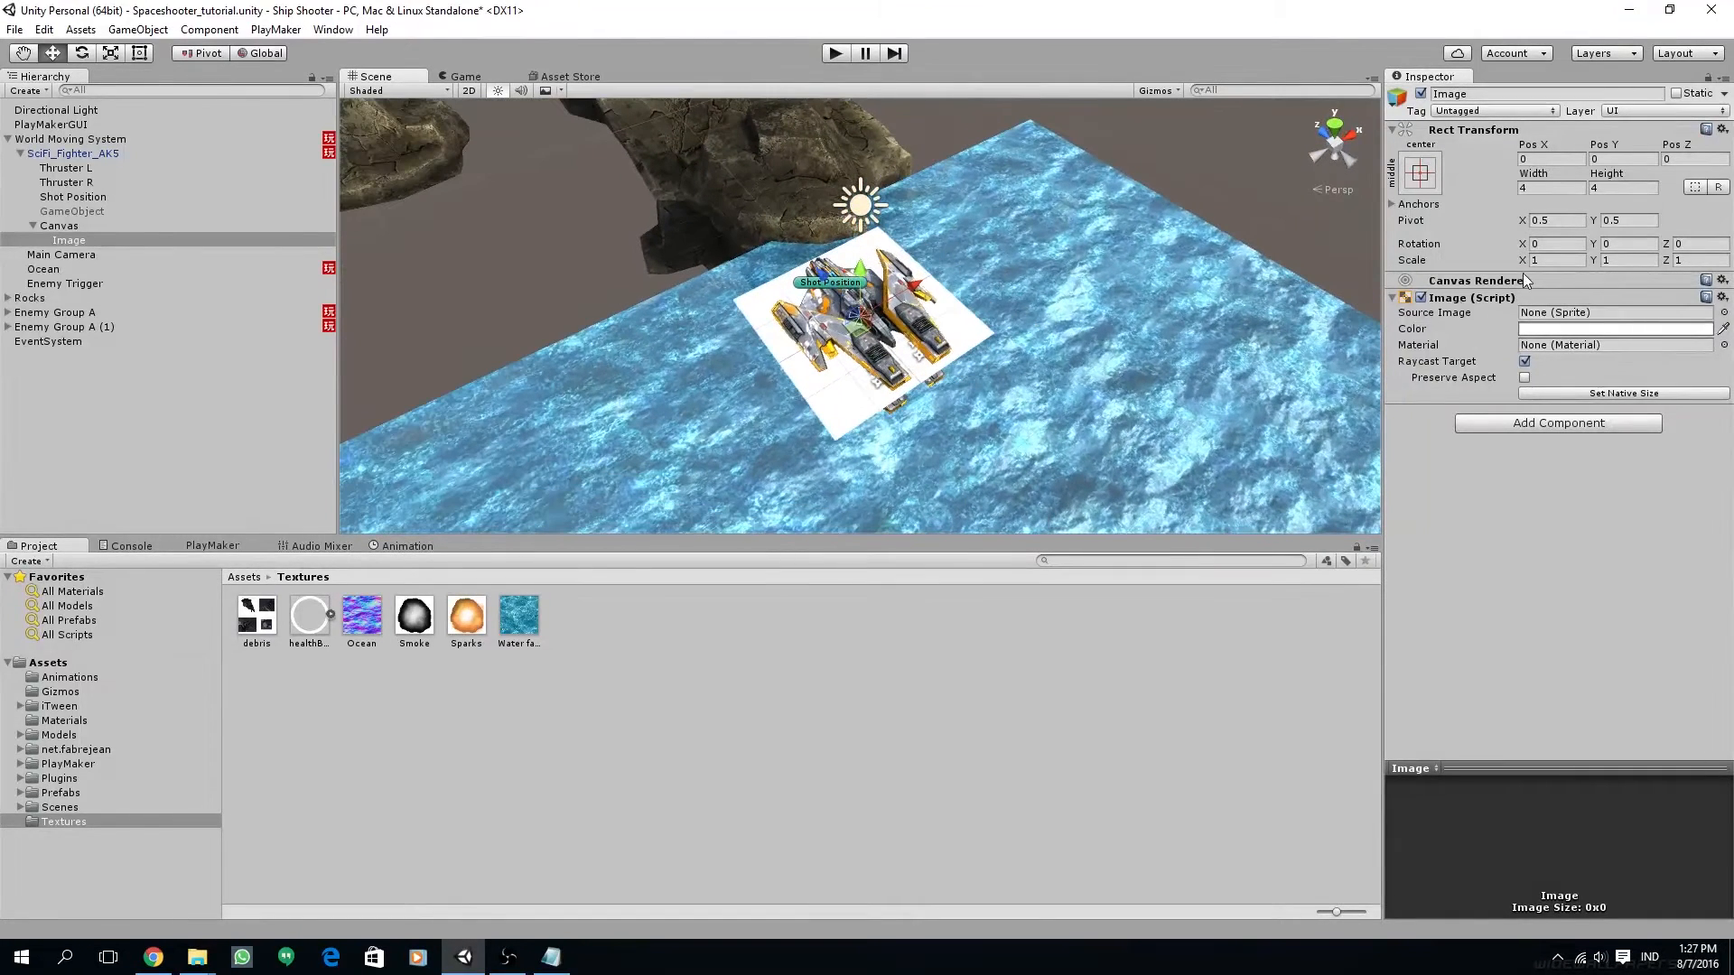
{"action": "left_click", "coordinate": [1724, 312]}
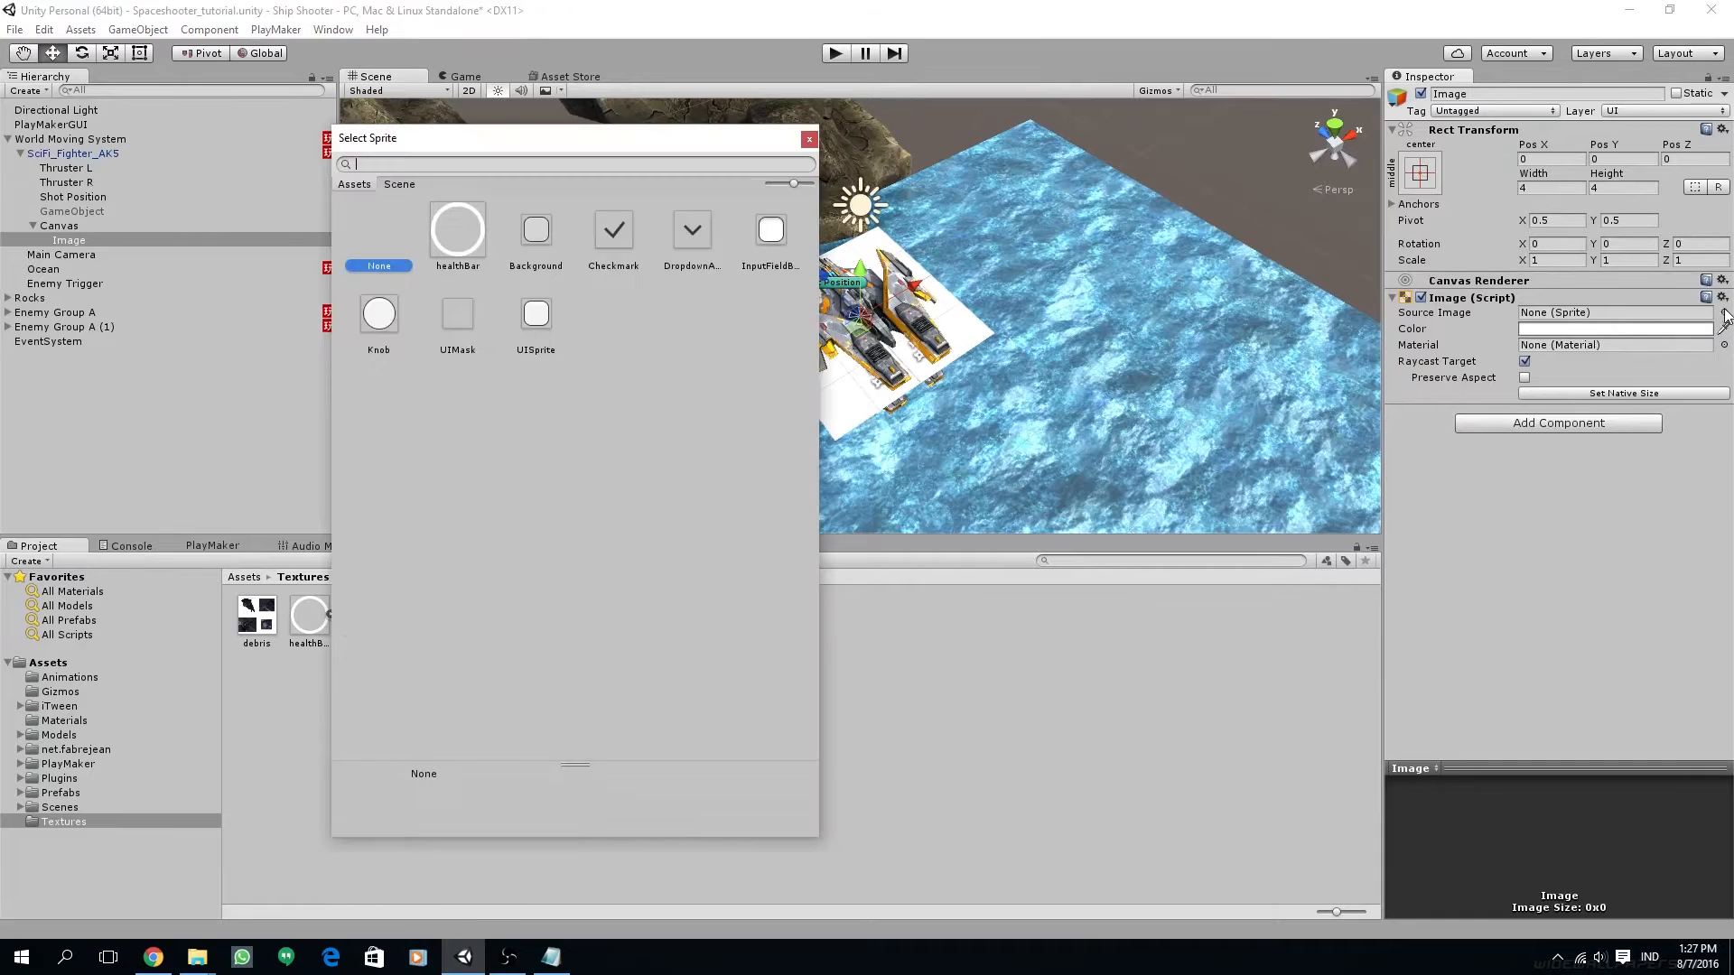
{"action": "double_click", "coordinate": [439, 239]}
{"action": "mouse_move", "coordinate": [1002, 208]}
{"action": "left_mouse_down", "text": "alt"}
{"action": "mouse_move", "coordinate": [922, 347]}
{"action": "mouse_move", "coordinate": [891, 364]}
{"action": "mouse_move", "coordinate": [873, 306]}
{"action": "left_mouse_up", "text": "alt"}
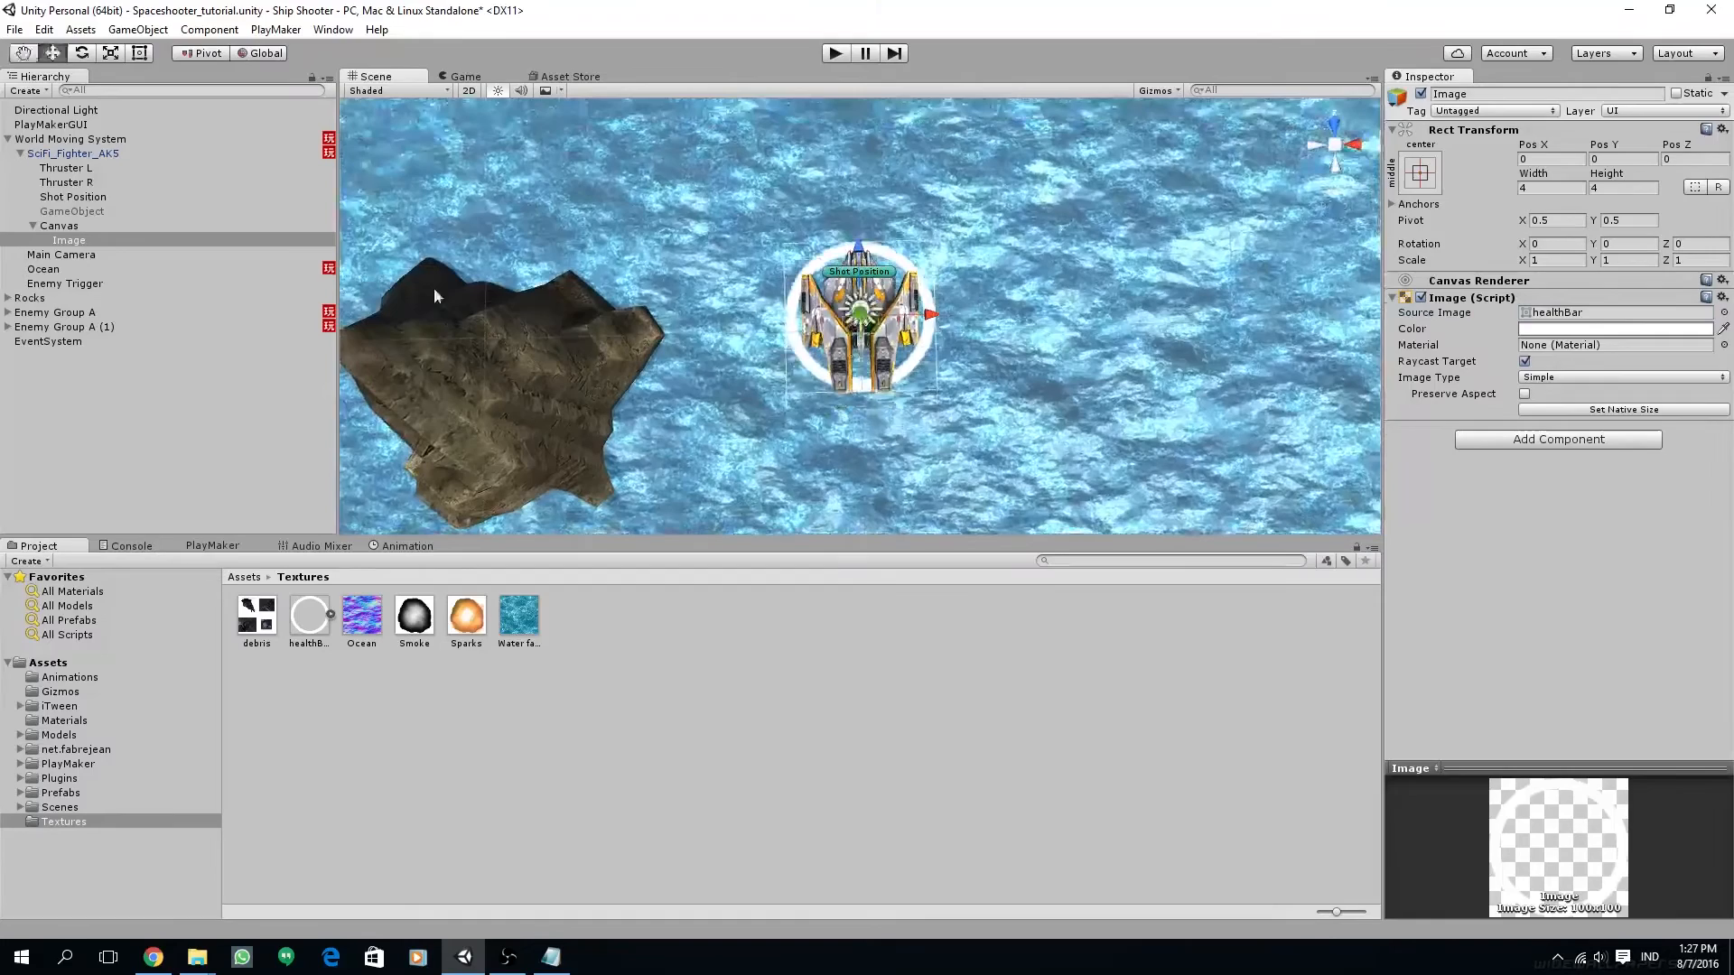
Set the Image's width and height to 5 so the ring fits around the ship
{"action": "left_click", "coordinate": [1536, 187]}
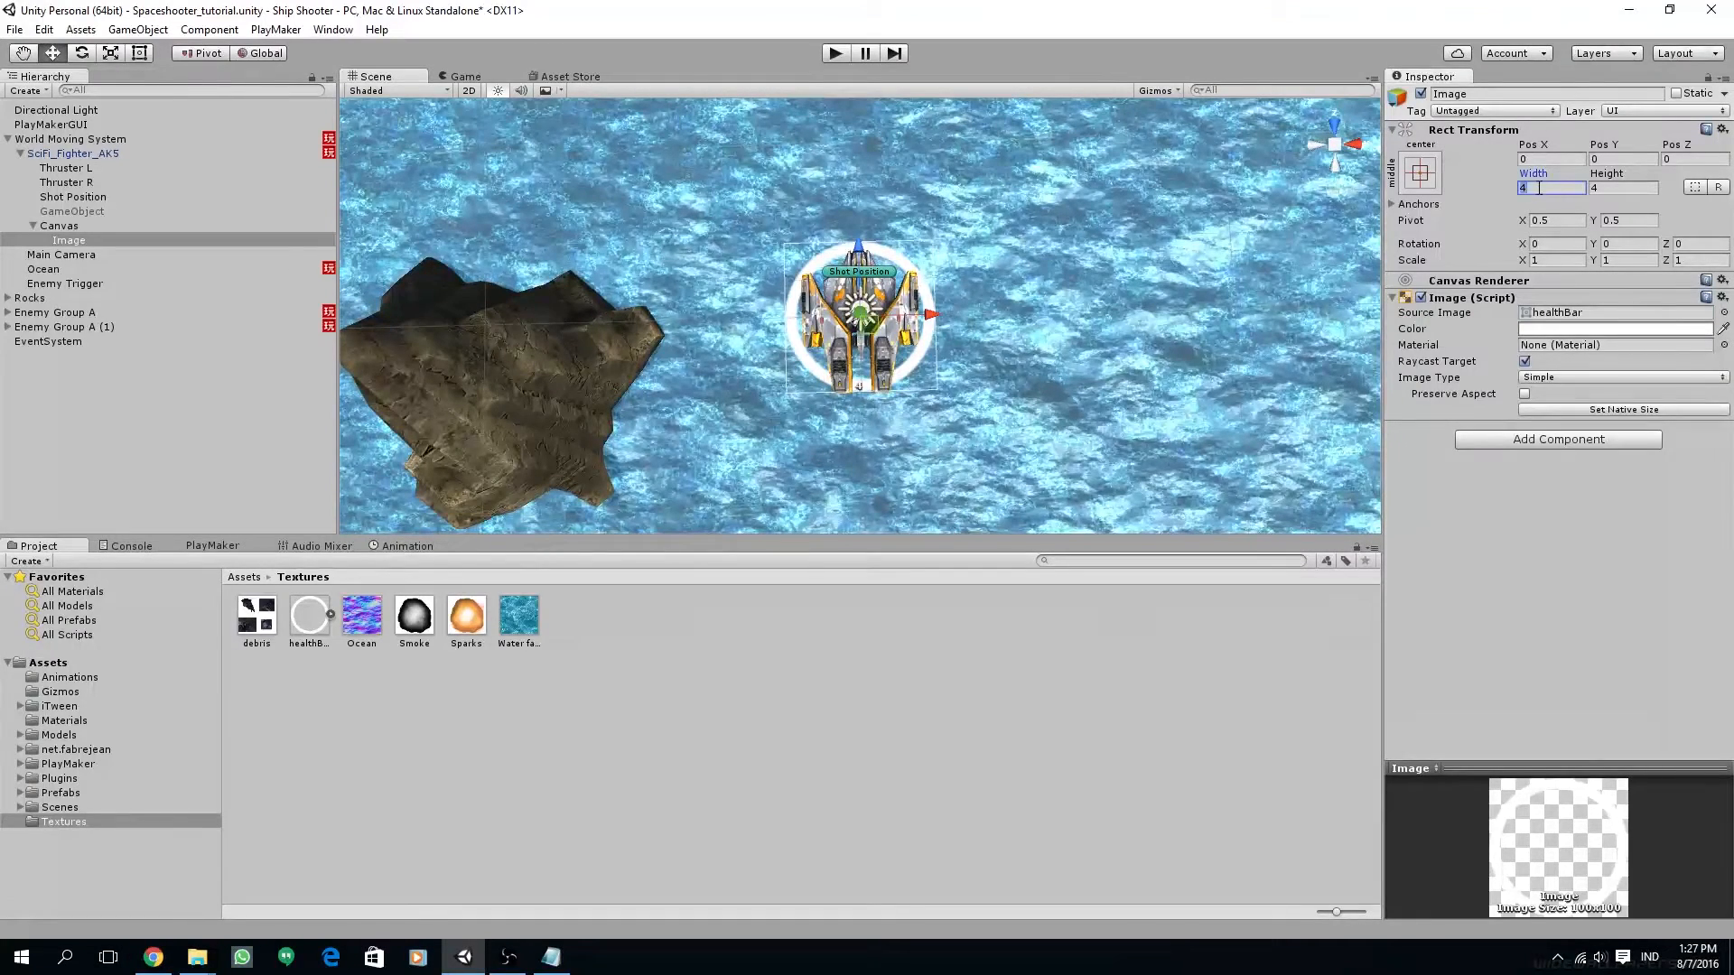
{"action": "type", "text": "5"}
{"action": "left_click", "coordinate": [1620, 188]}
{"action": "type", "text": "5"}
{"action": "left_click_drag", "start_coordinate": [941, 354], "coordinate": [894, 420], "text": "alt"}
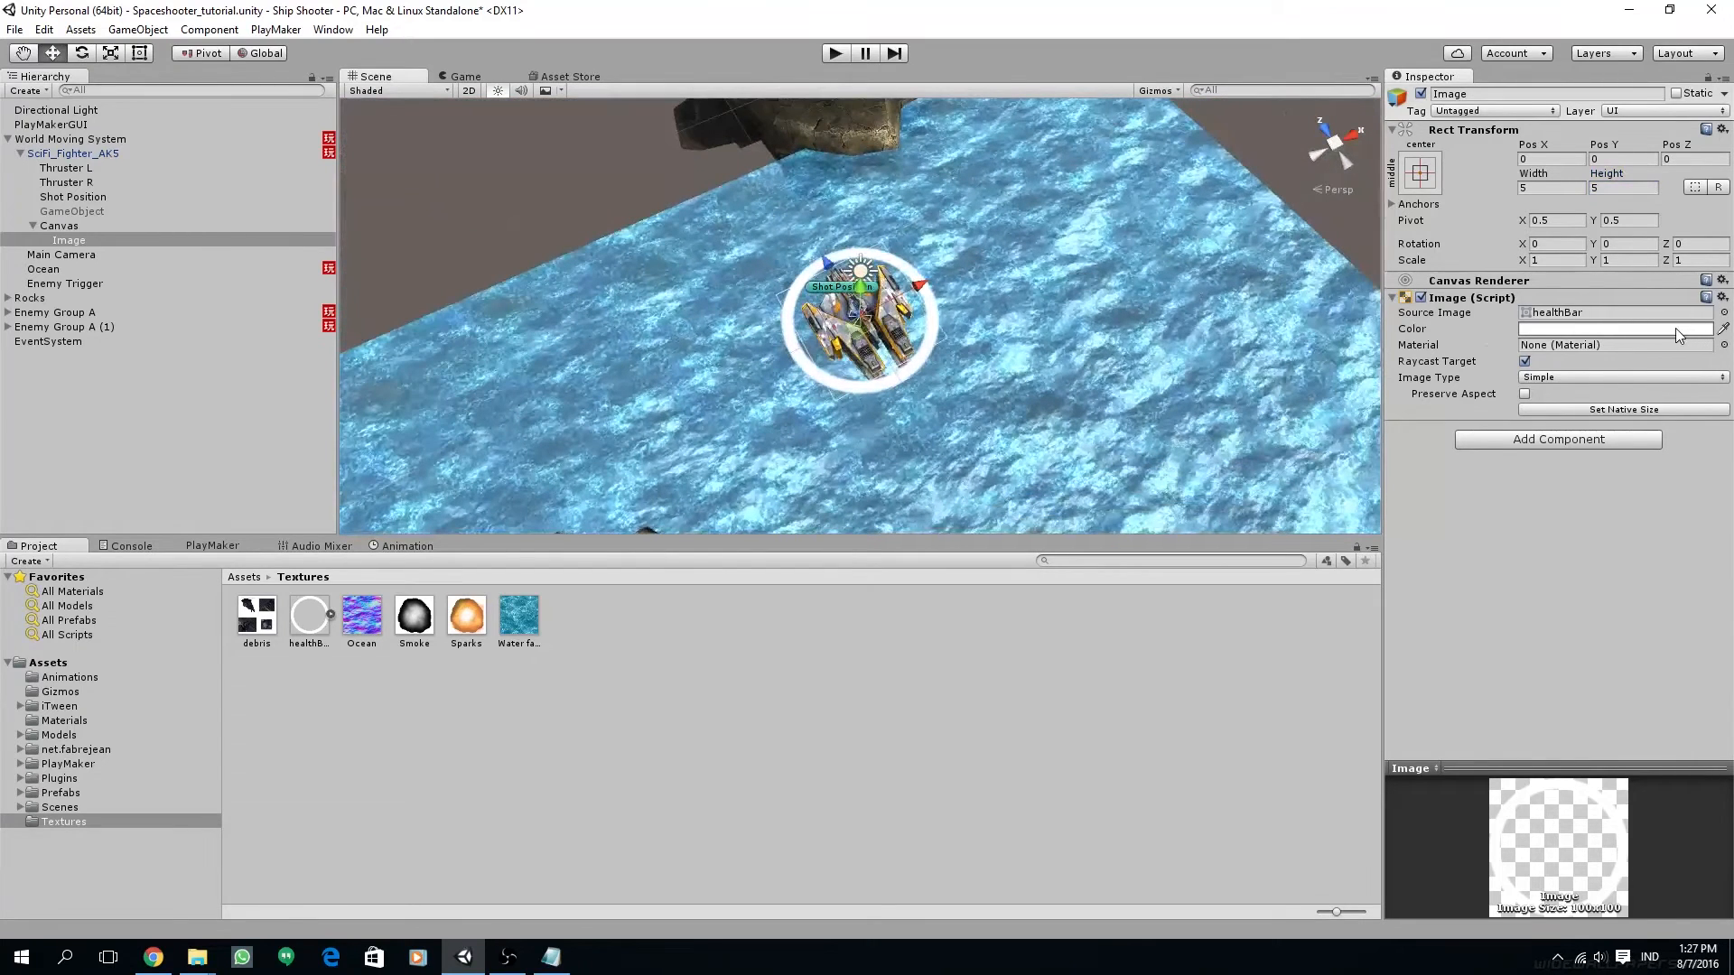
Tint the ring image light green (R 98, G 246, B 135) with an alpha of 150
{"action": "left_click", "coordinate": [1673, 330]}
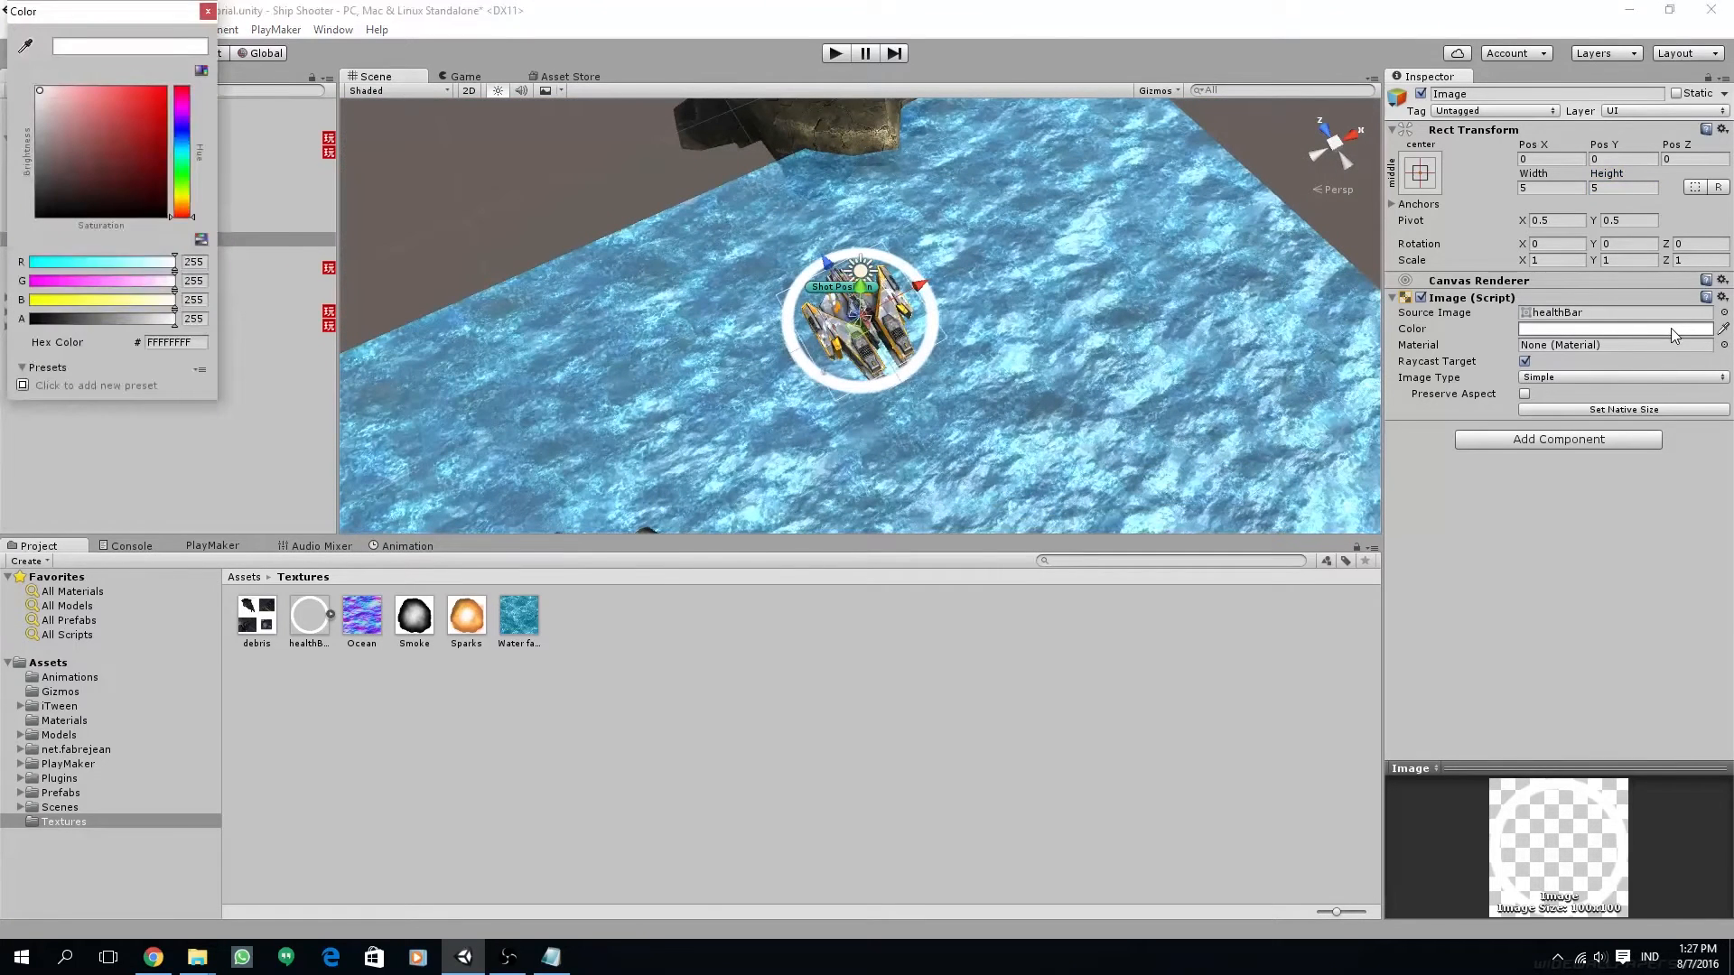
{"action": "left_click", "coordinate": [183, 170]}
{"action": "mouse_move", "coordinate": [107, 144]}
{"action": "left_mouse_down"}
{"action": "mouse_move", "coordinate": [127, 94]}
{"action": "mouse_move", "coordinate": [114, 90]}
{"action": "left_mouse_up"}
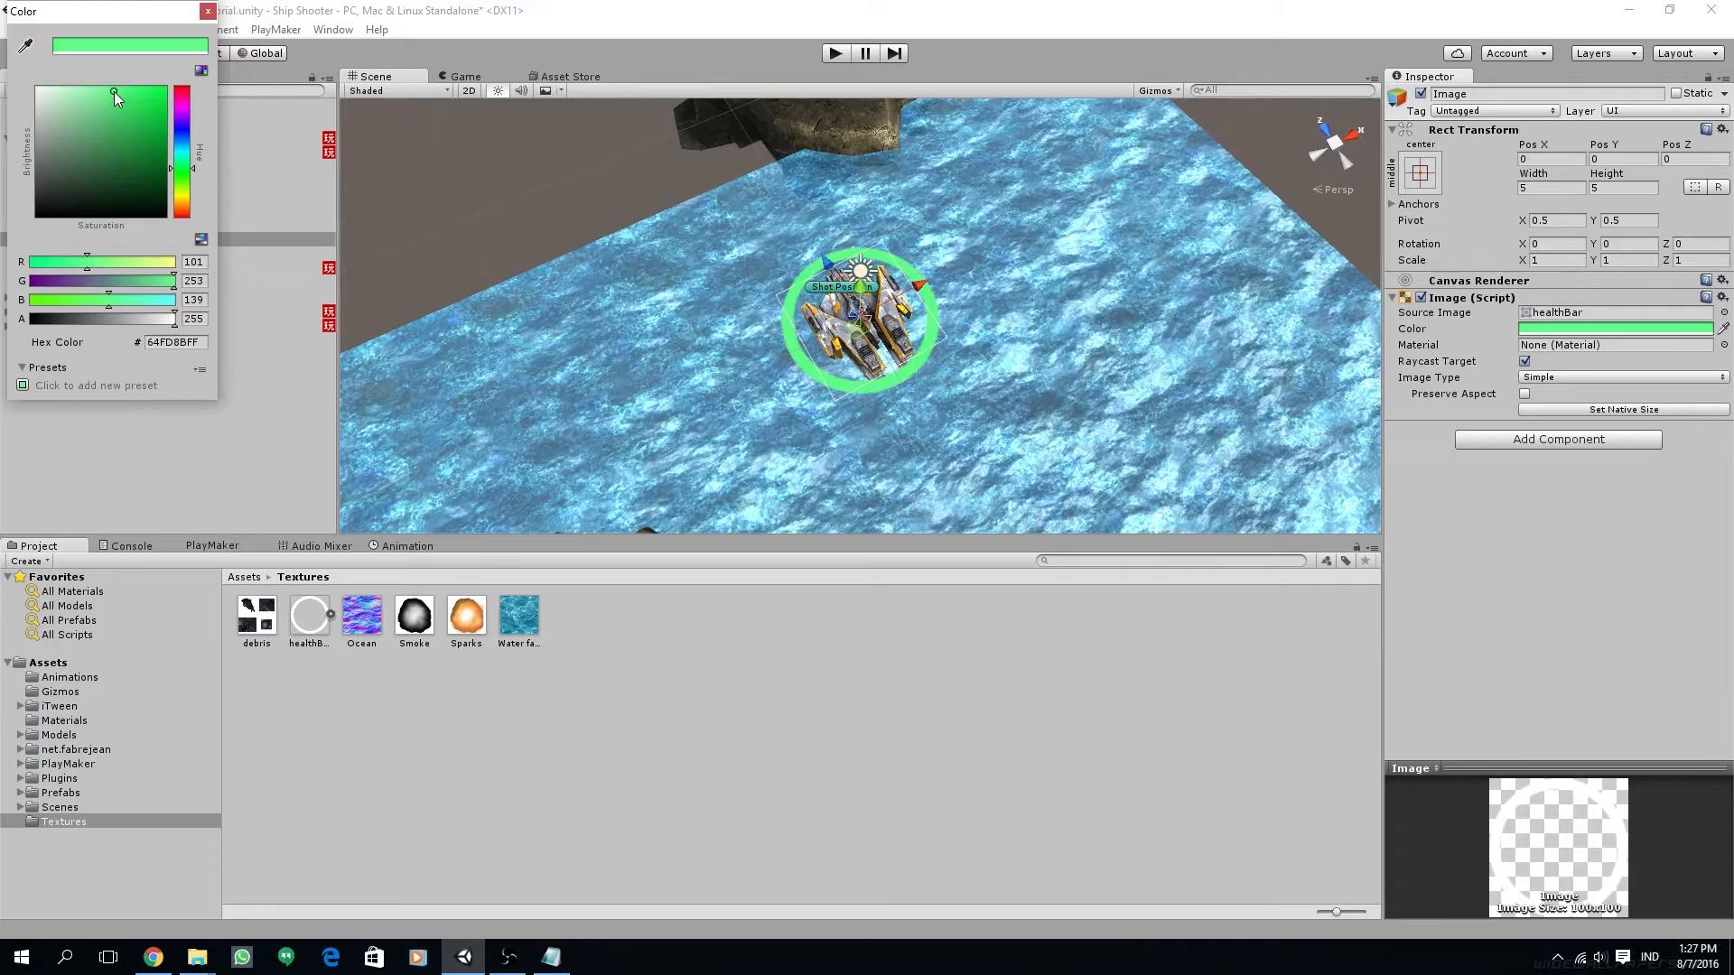
{"action": "left_click", "coordinate": [204, 319]}
{"action": "type", "text": "120"}
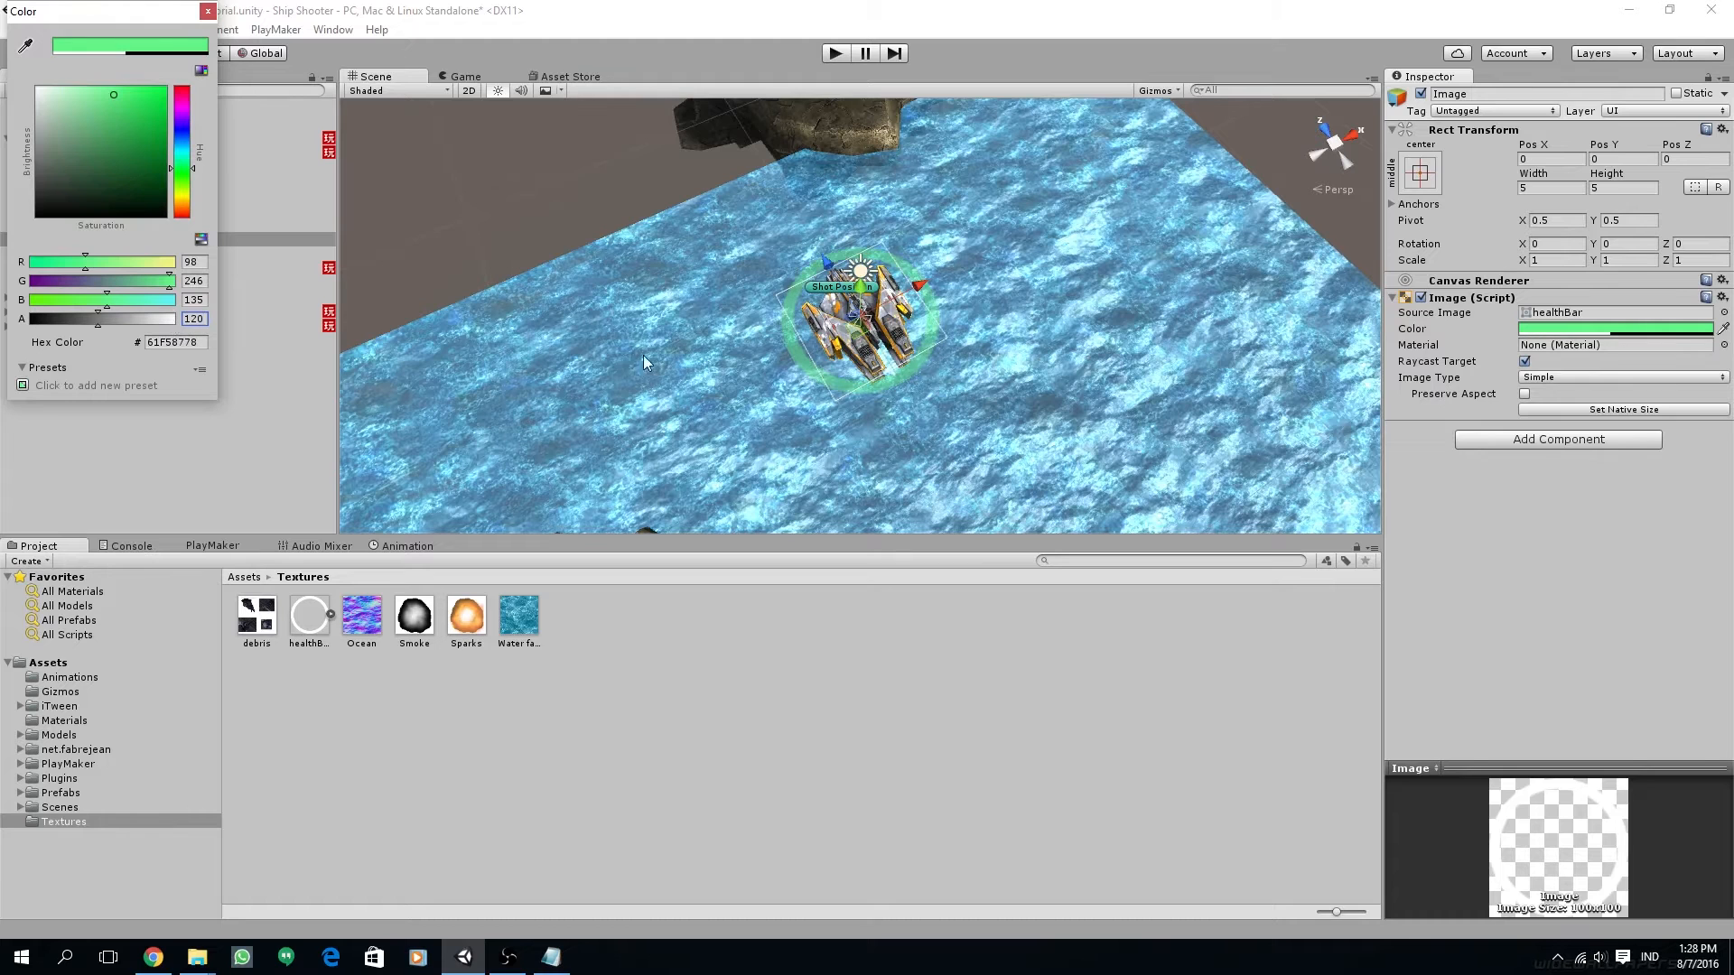
{"action": "left_click", "coordinate": [207, 319]}
{"action": "type", "text": "150"}
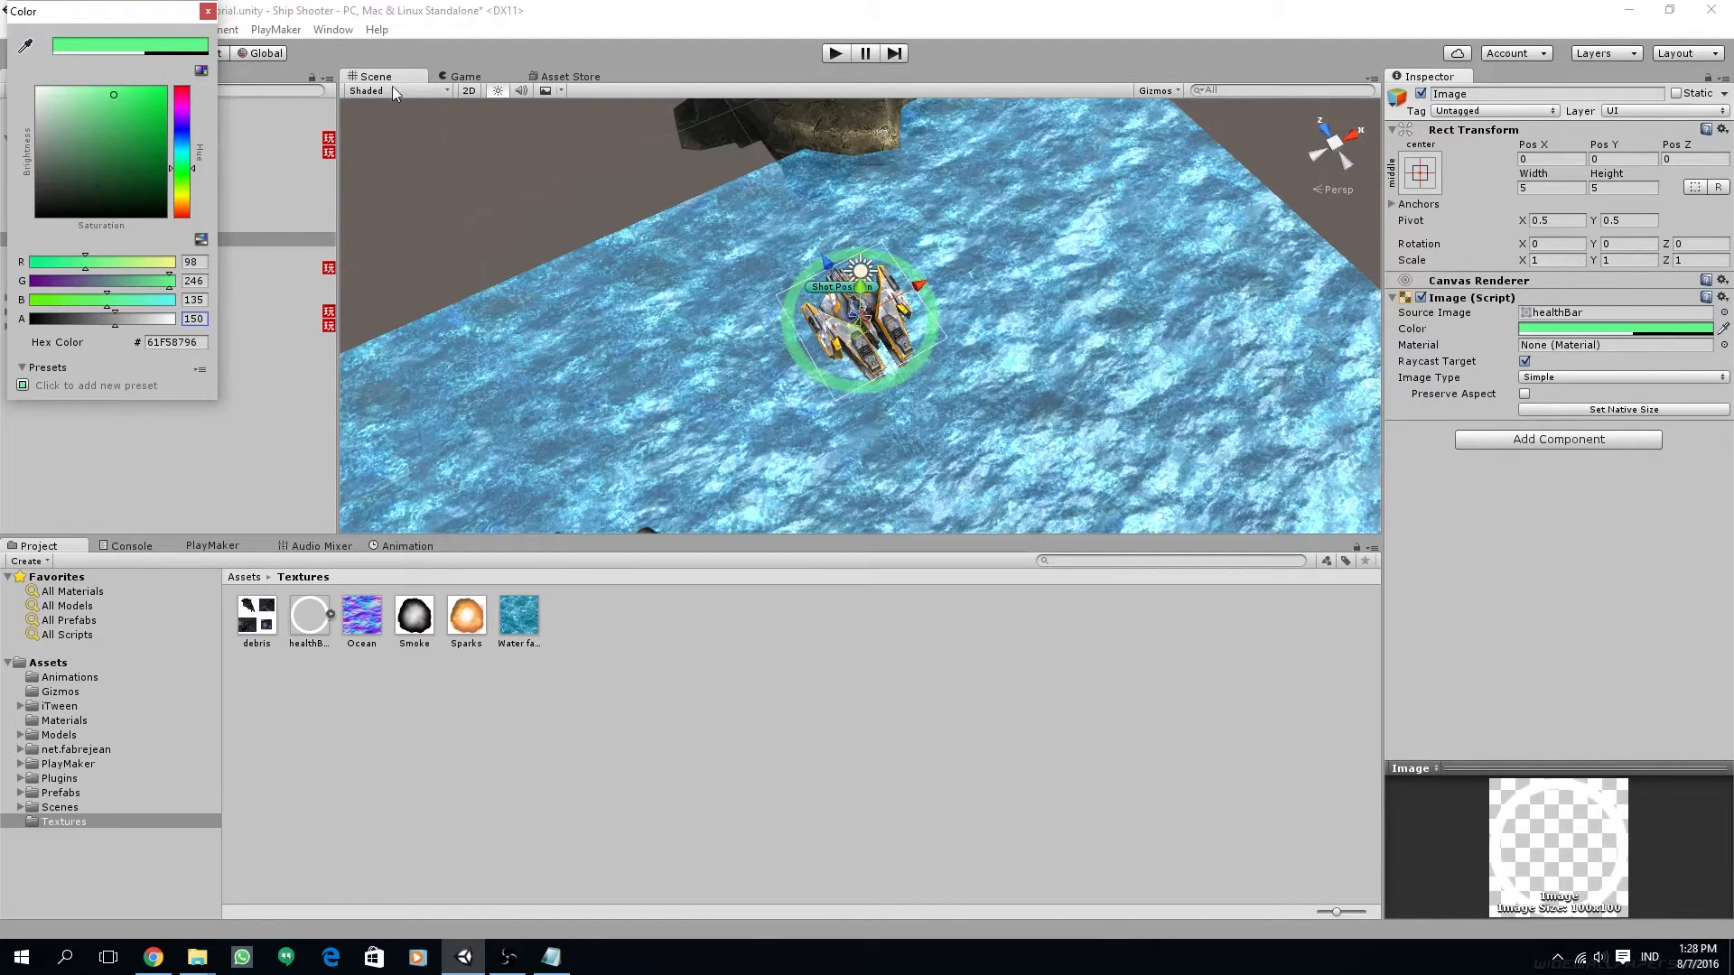
Check the green ring around the ship in the Game view, keeping its colour alpha at 150
{"action": "left_click", "coordinate": [466, 80]}
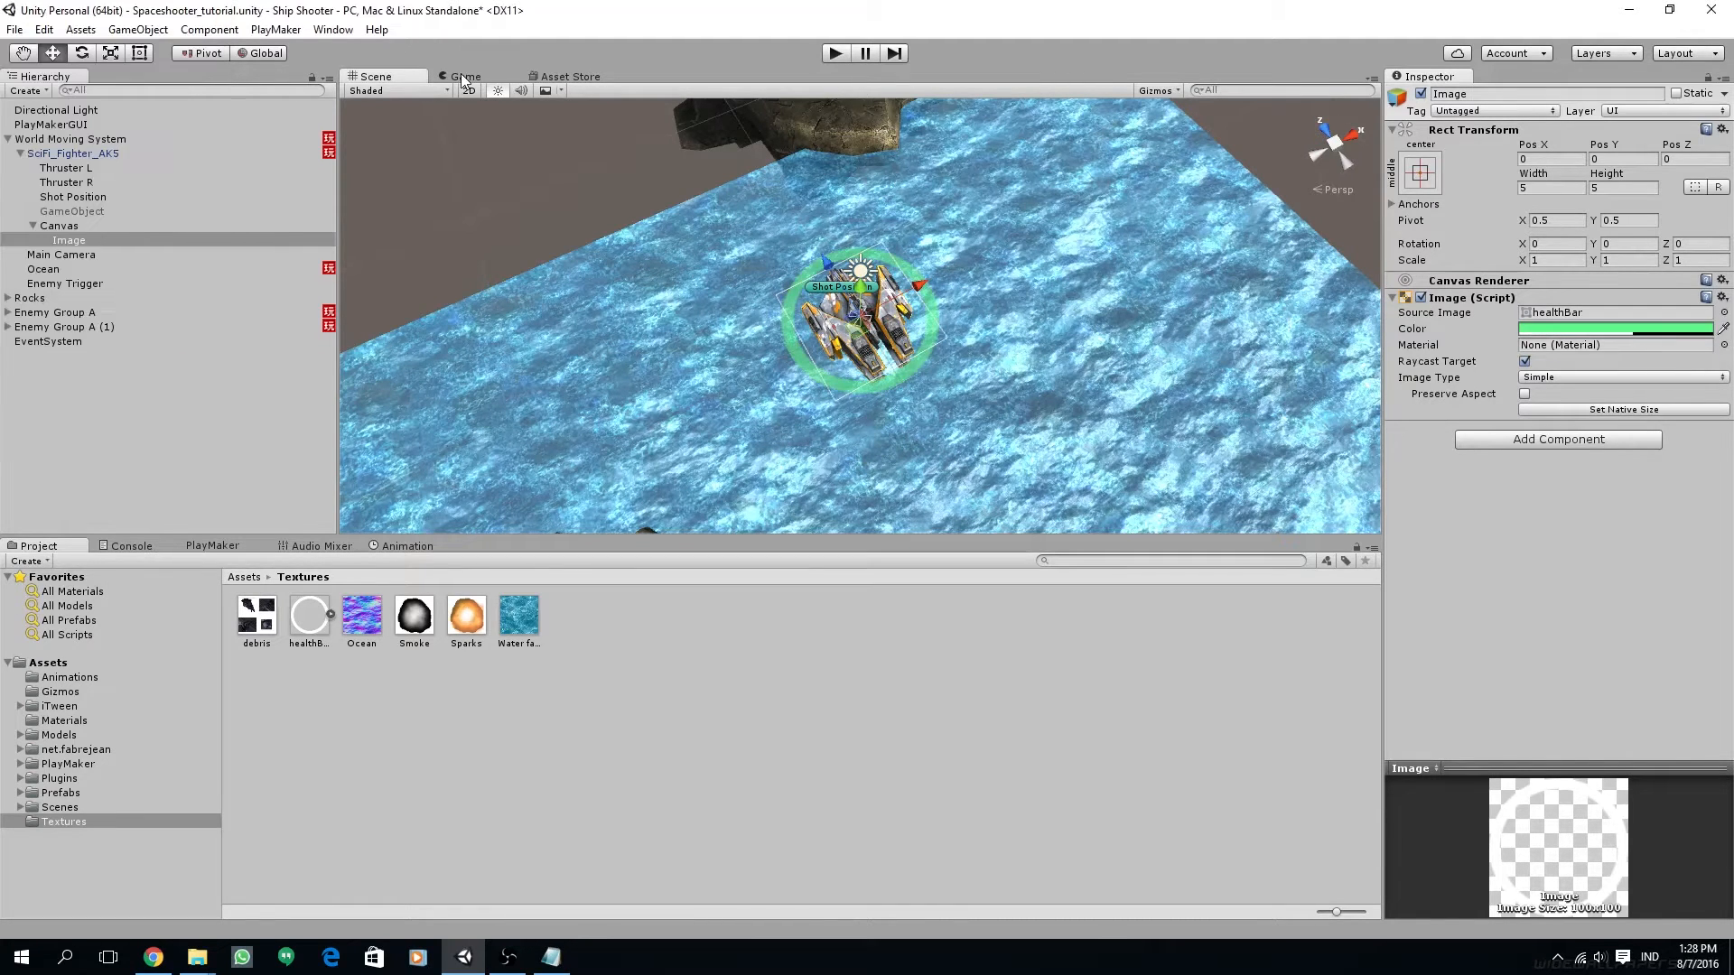
{"action": "left_click", "coordinate": [466, 79]}
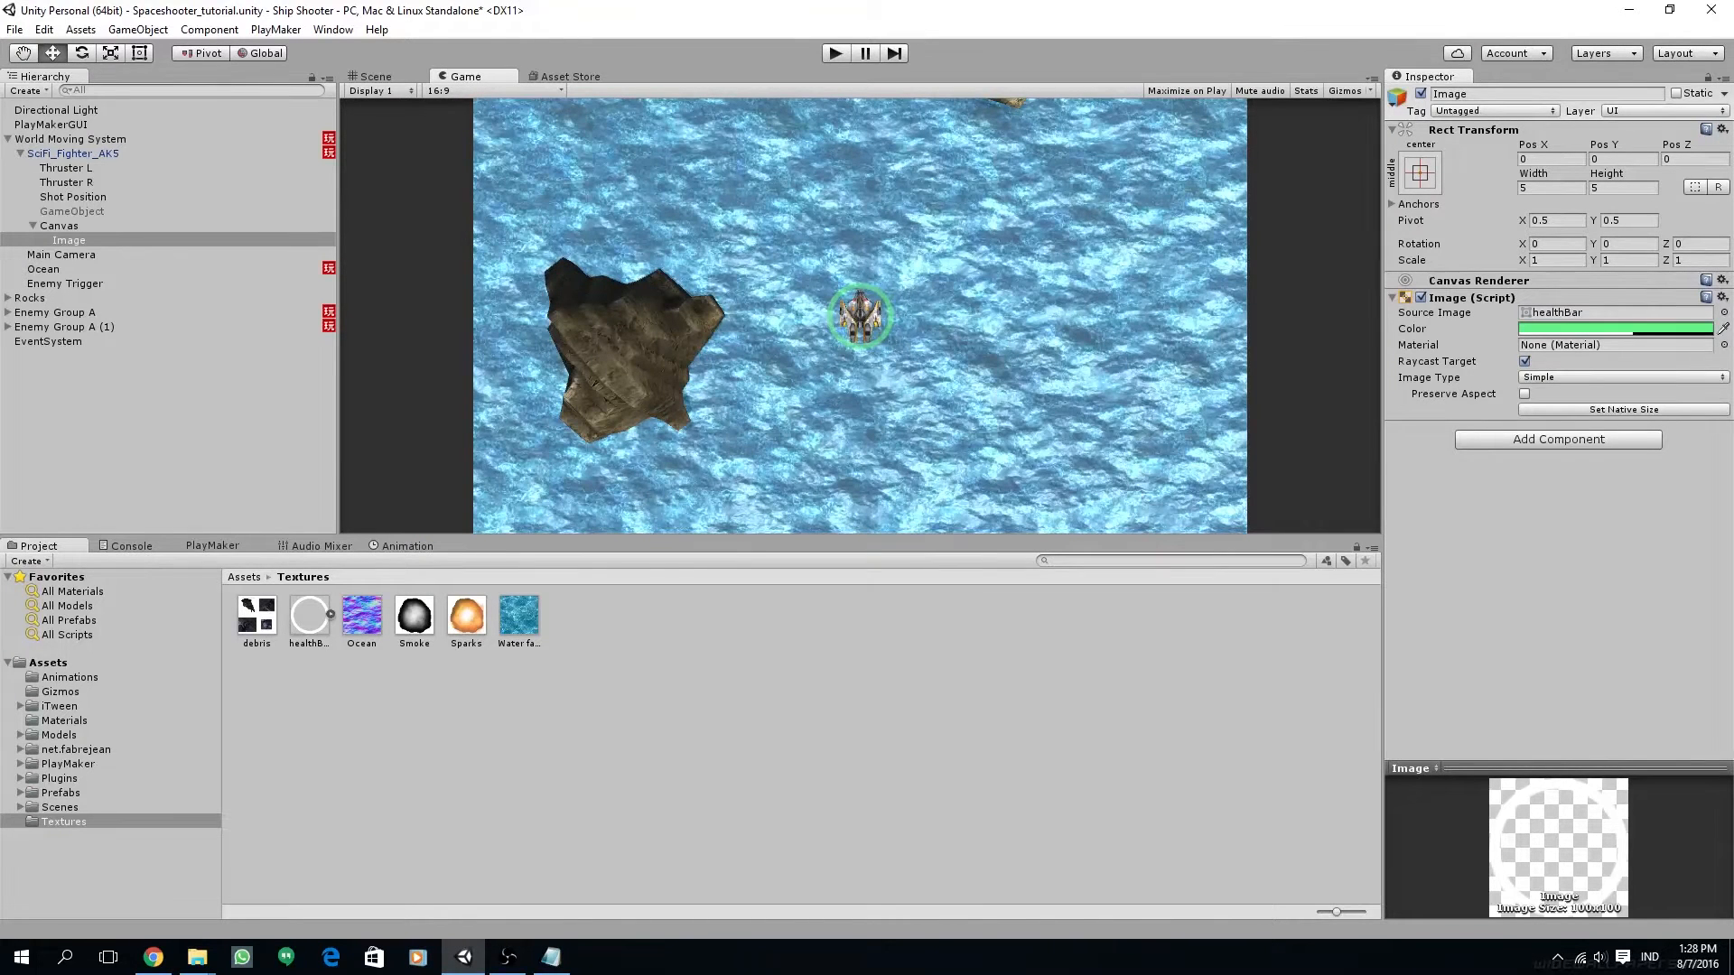
{"action": "left_click", "coordinate": [1632, 330]}
{"action": "left_click", "coordinate": [201, 319]}
{"action": "type", "text": "150"}
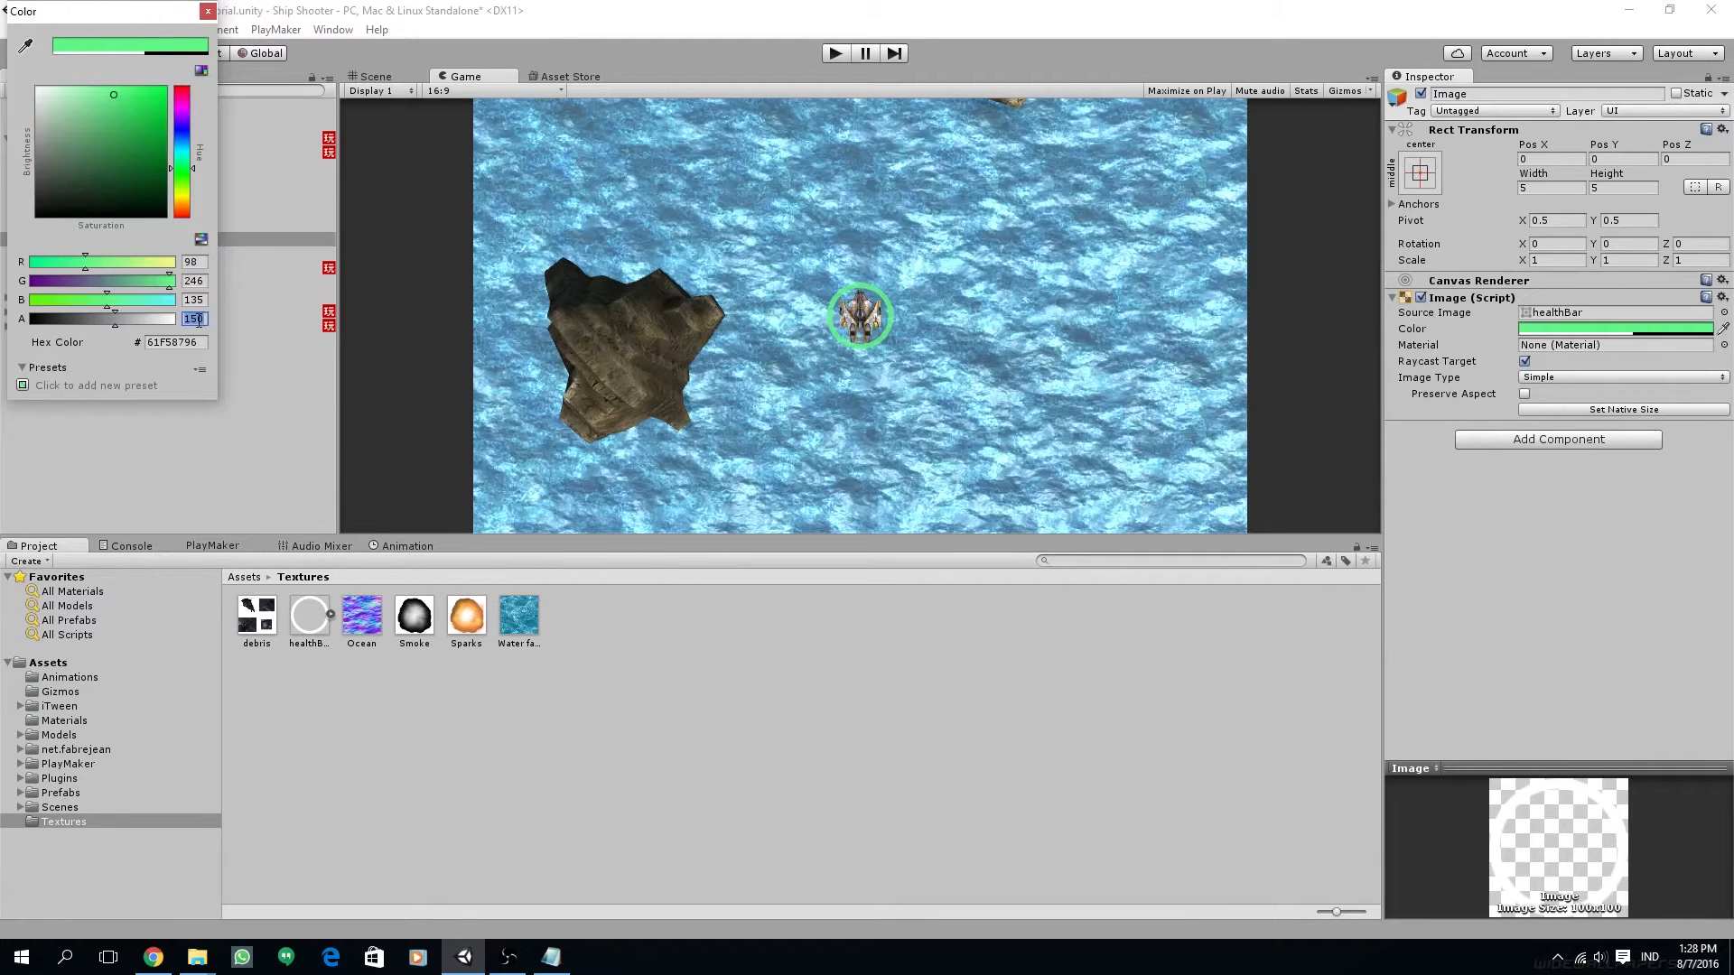
{"action": "left_click", "coordinate": [208, 10]}
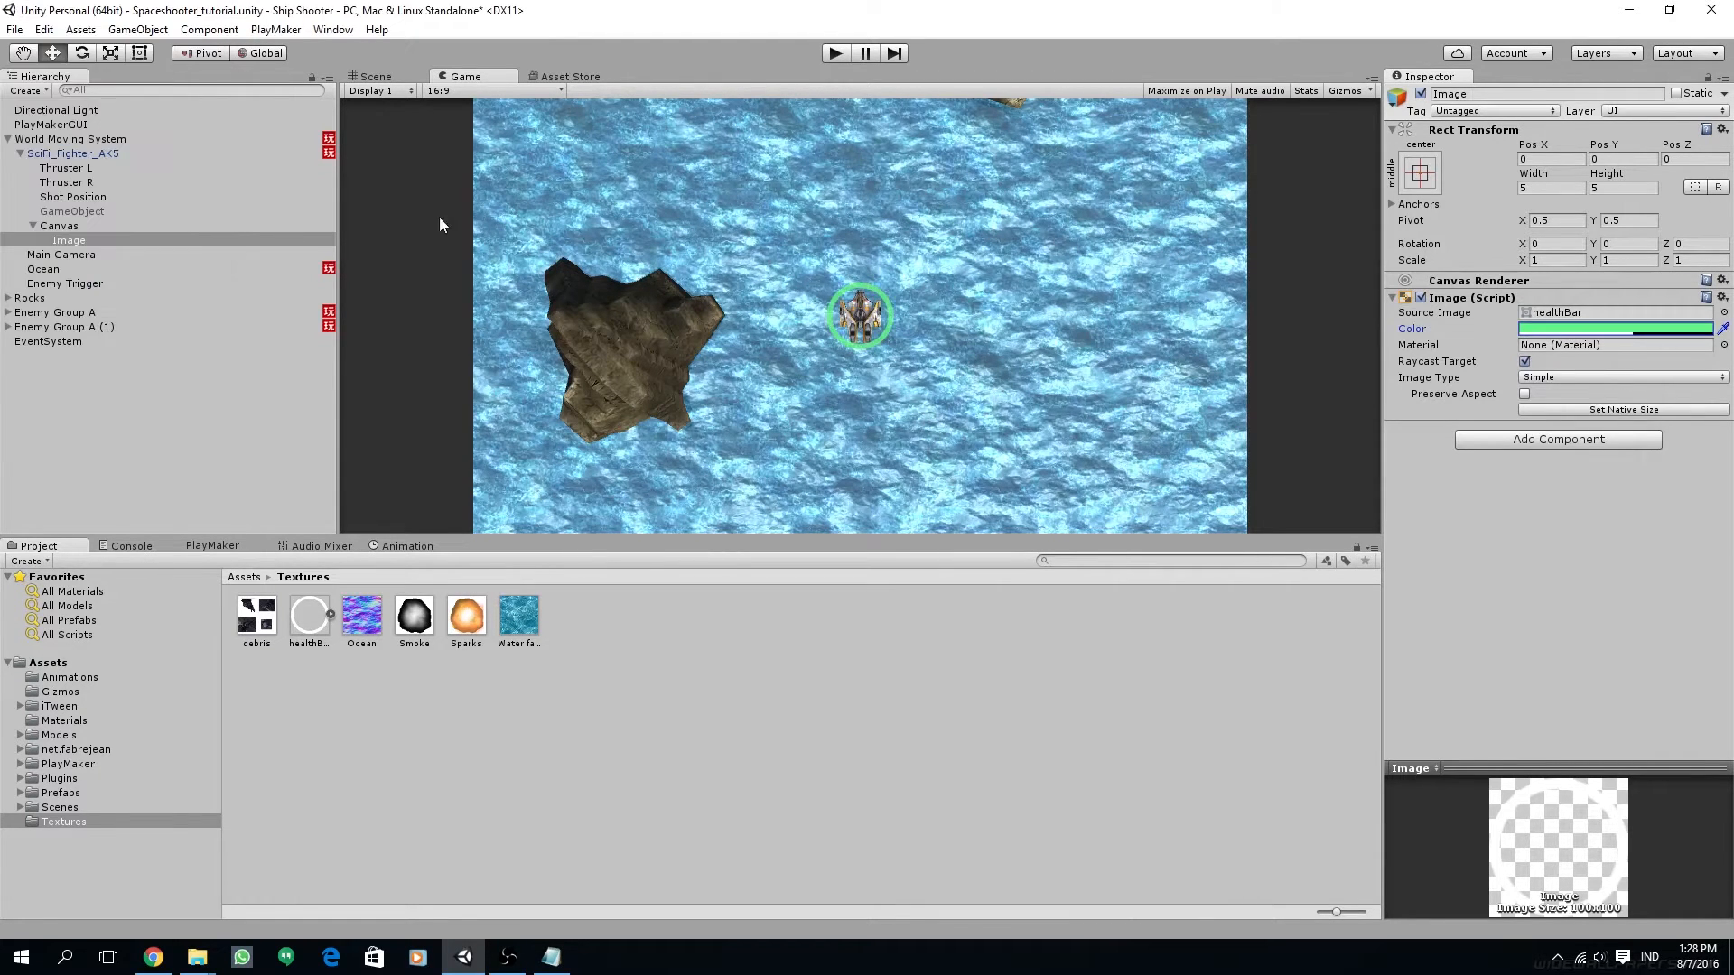
Return to the Scene view and rename the Image object as Health Bar
{"action": "left_click", "coordinate": [409, 80]}
{"action": "left_click_drag", "start_coordinate": [746, 325], "coordinate": [677, 295], "text": "alt"}
{"action": "left_click", "coordinate": [1486, 94]}
{"action": "type", "text": "Heal"}
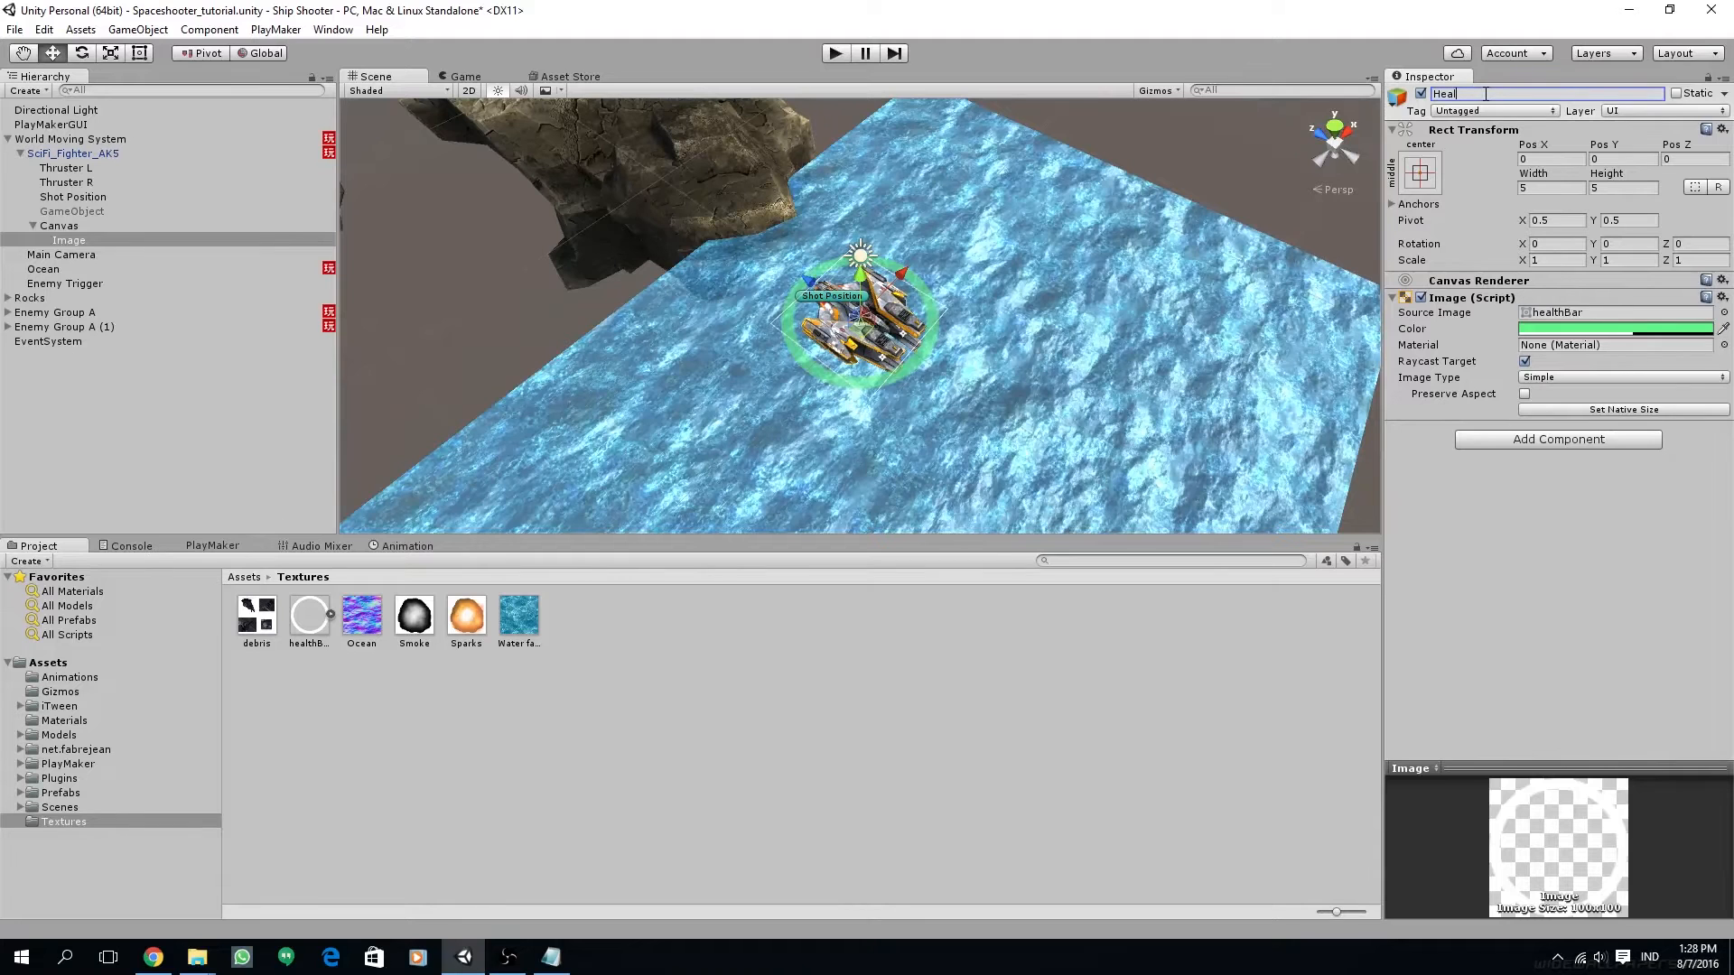
{"action": "type", "text": "th Bar"}
{"action": "key", "text": "Return"}
{"action": "left_click_drag", "start_coordinate": [1058, 278], "coordinate": [838, 476], "text": "alt"}
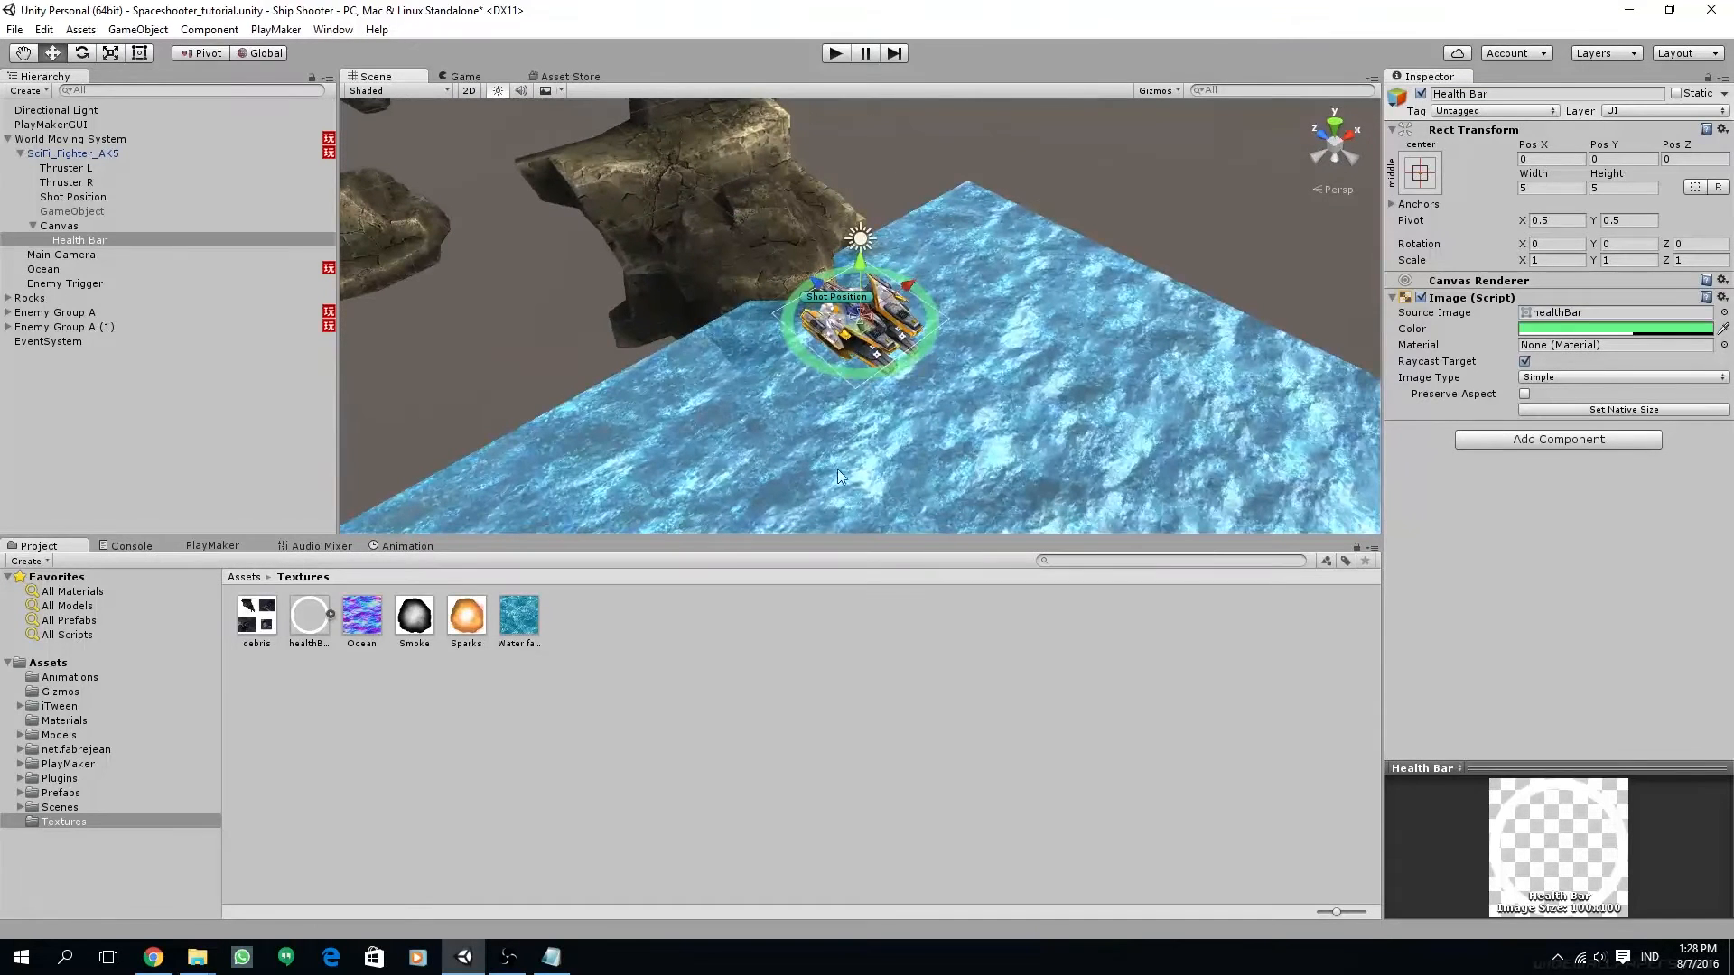
Set the Health Bar's Image Type to Filled with its Fill Origin at Top
{"action": "left_click", "coordinate": [1542, 377]}
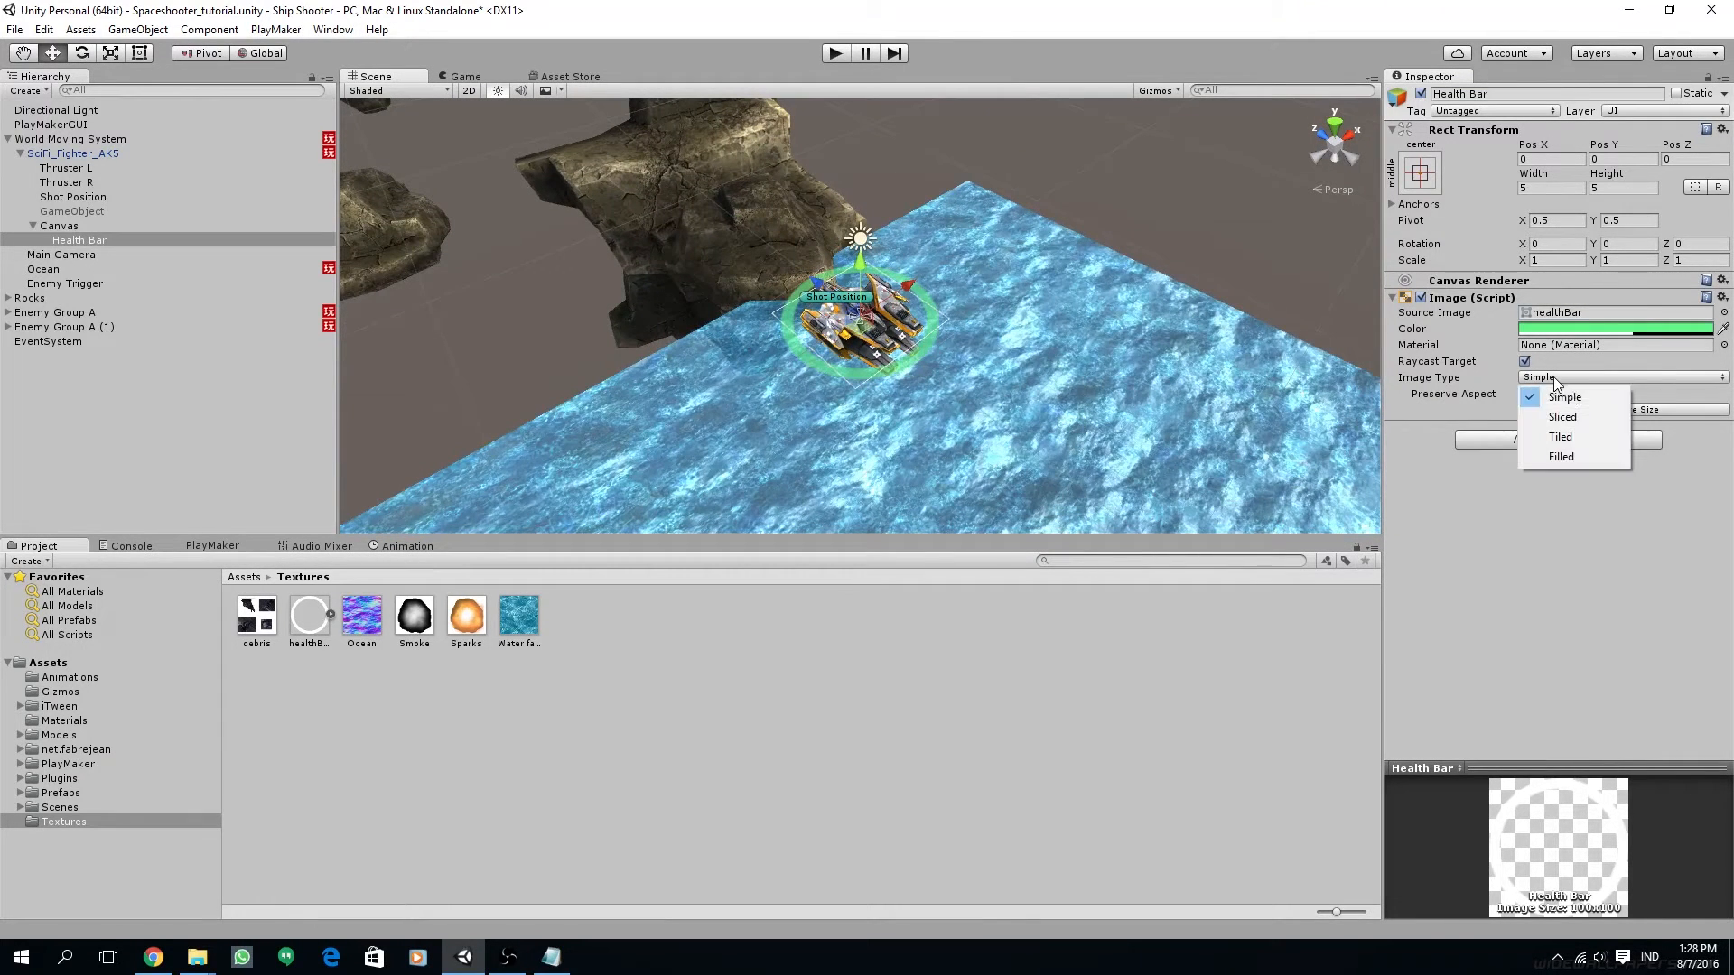
{"action": "left_click", "coordinate": [1574, 456]}
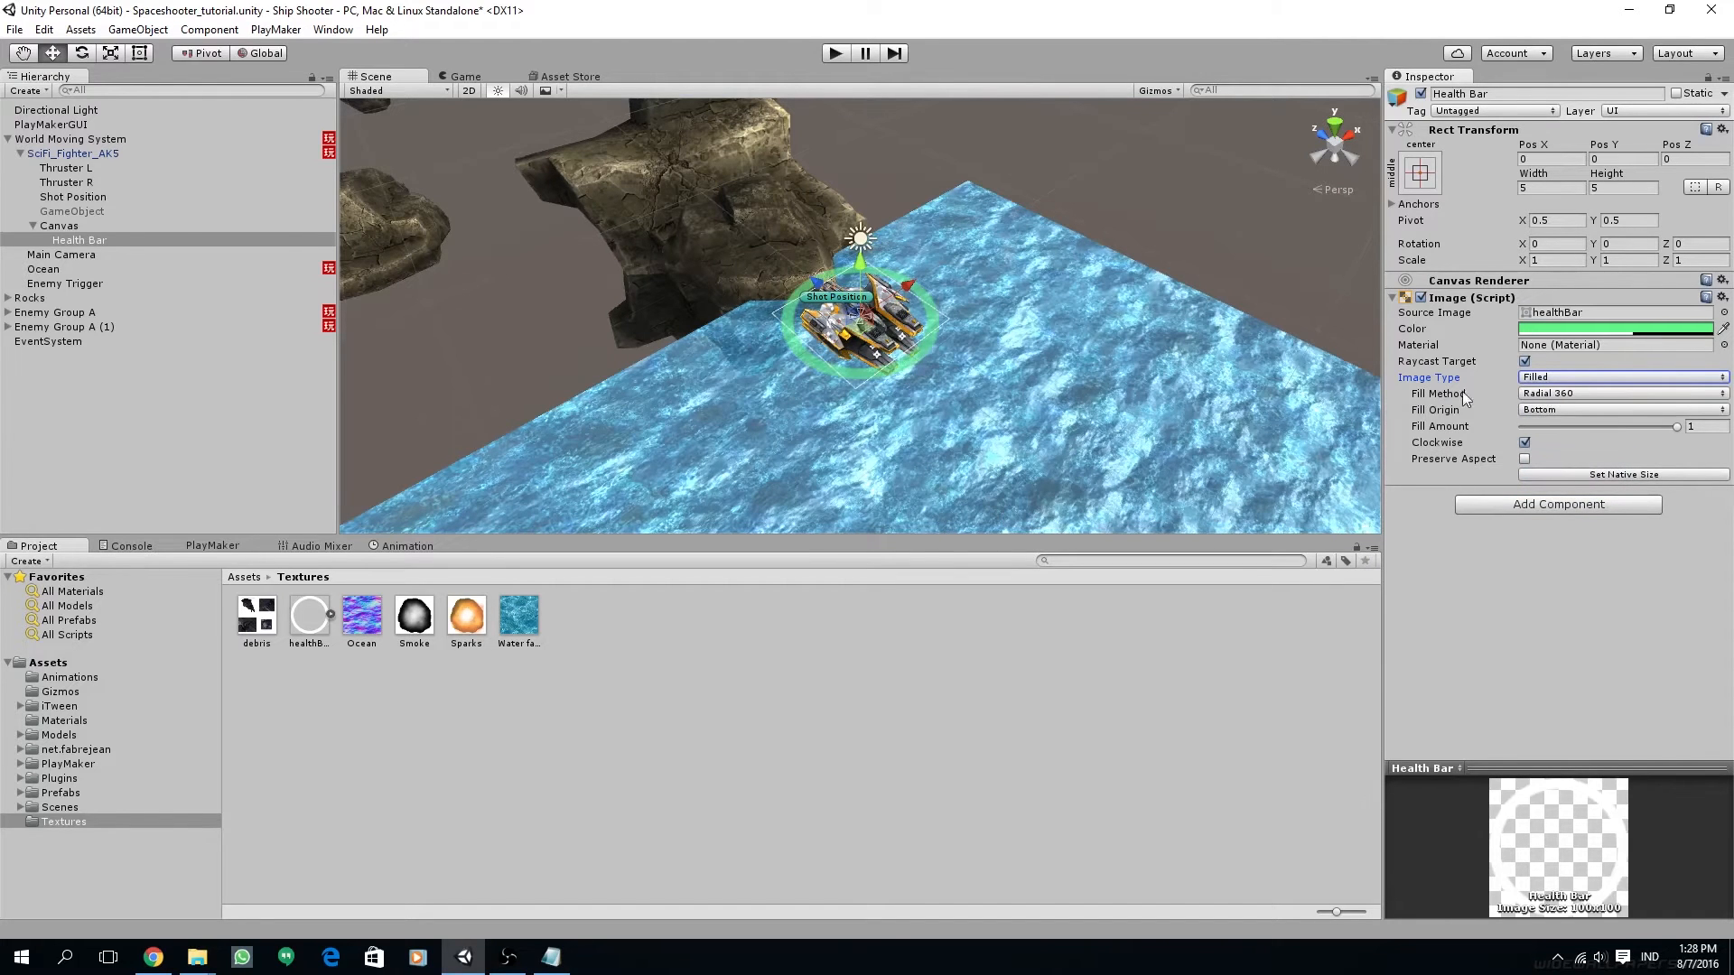
{"action": "left_click", "coordinate": [1557, 409]}
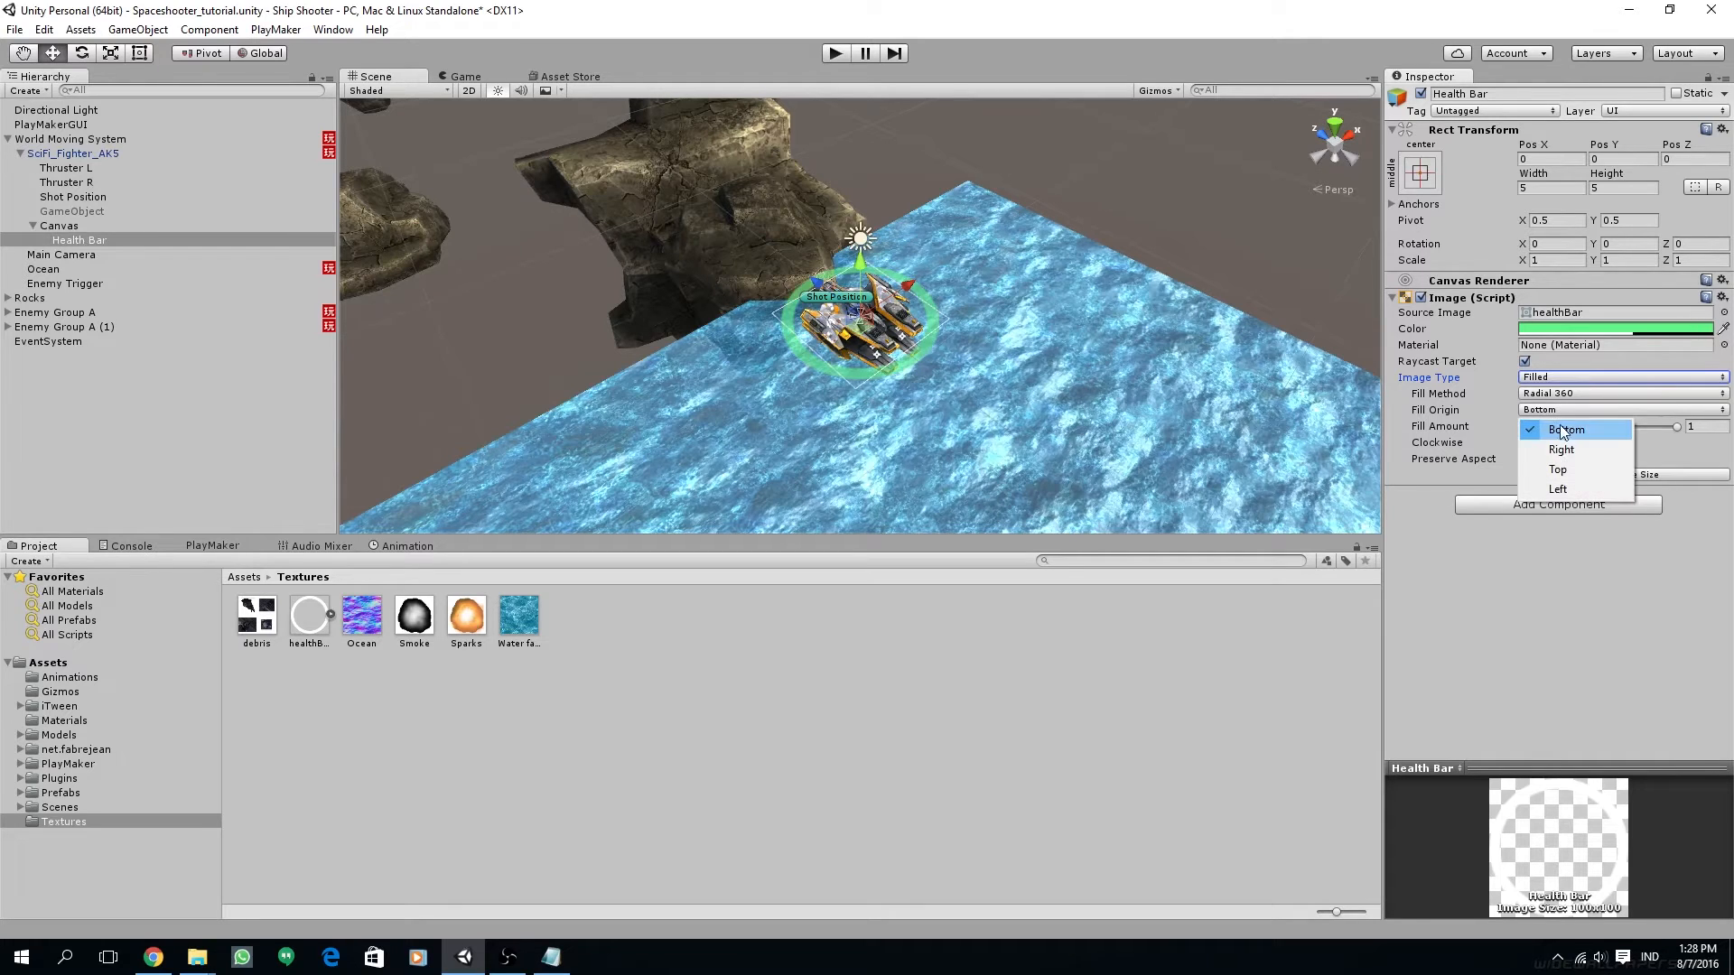
{"action": "left_click", "coordinate": [1568, 469]}
Test the ring's radial fill by varying the Fill Amount, and return it to 1
{"action": "mouse_move", "coordinate": [1678, 430]}
{"action": "left_mouse_down"}
{"action": "mouse_move", "coordinate": [1510, 441]}
{"action": "mouse_move", "coordinate": [1699, 423]}
{"action": "left_mouse_up"}
{"action": "left_click_drag", "start_coordinate": [980, 299], "coordinate": [890, 361], "text": "alt"}
{"action": "mouse_move", "coordinate": [1667, 431]}
{"action": "left_mouse_down"}
{"action": "mouse_move", "coordinate": [1498, 442]}
{"action": "mouse_move", "coordinate": [1706, 446]}
{"action": "left_mouse_up"}
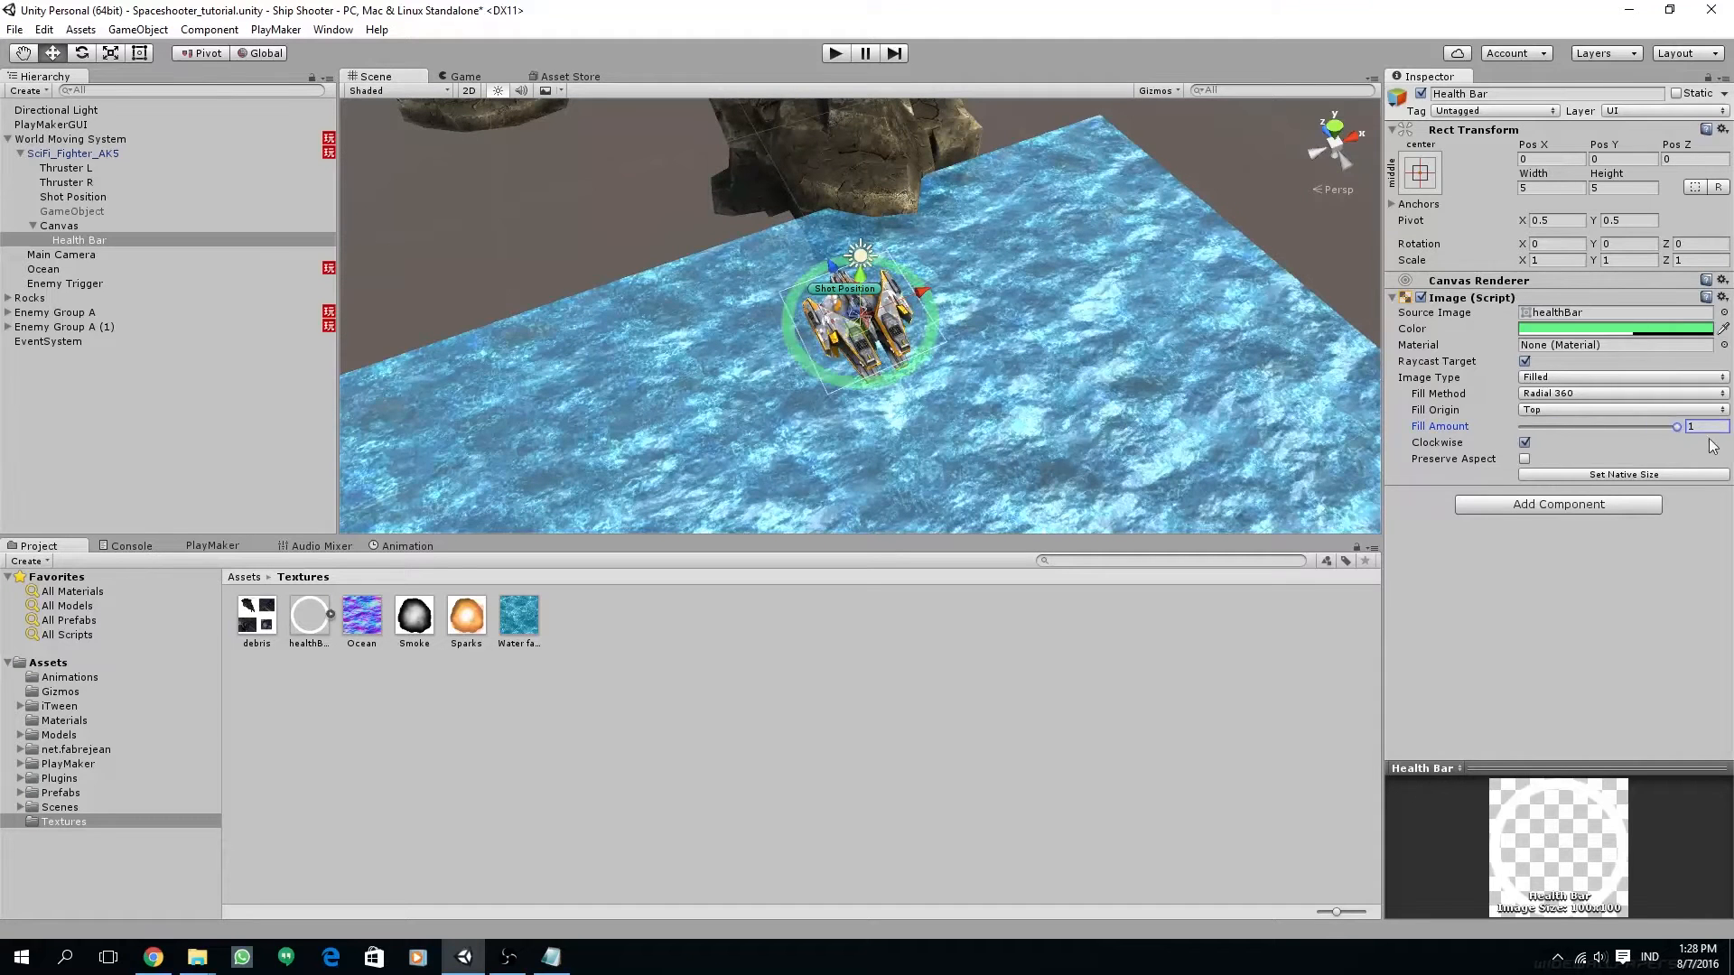
{"action": "left_click_drag", "start_coordinate": [962, 415], "coordinate": [938, 415], "text": "alt"}
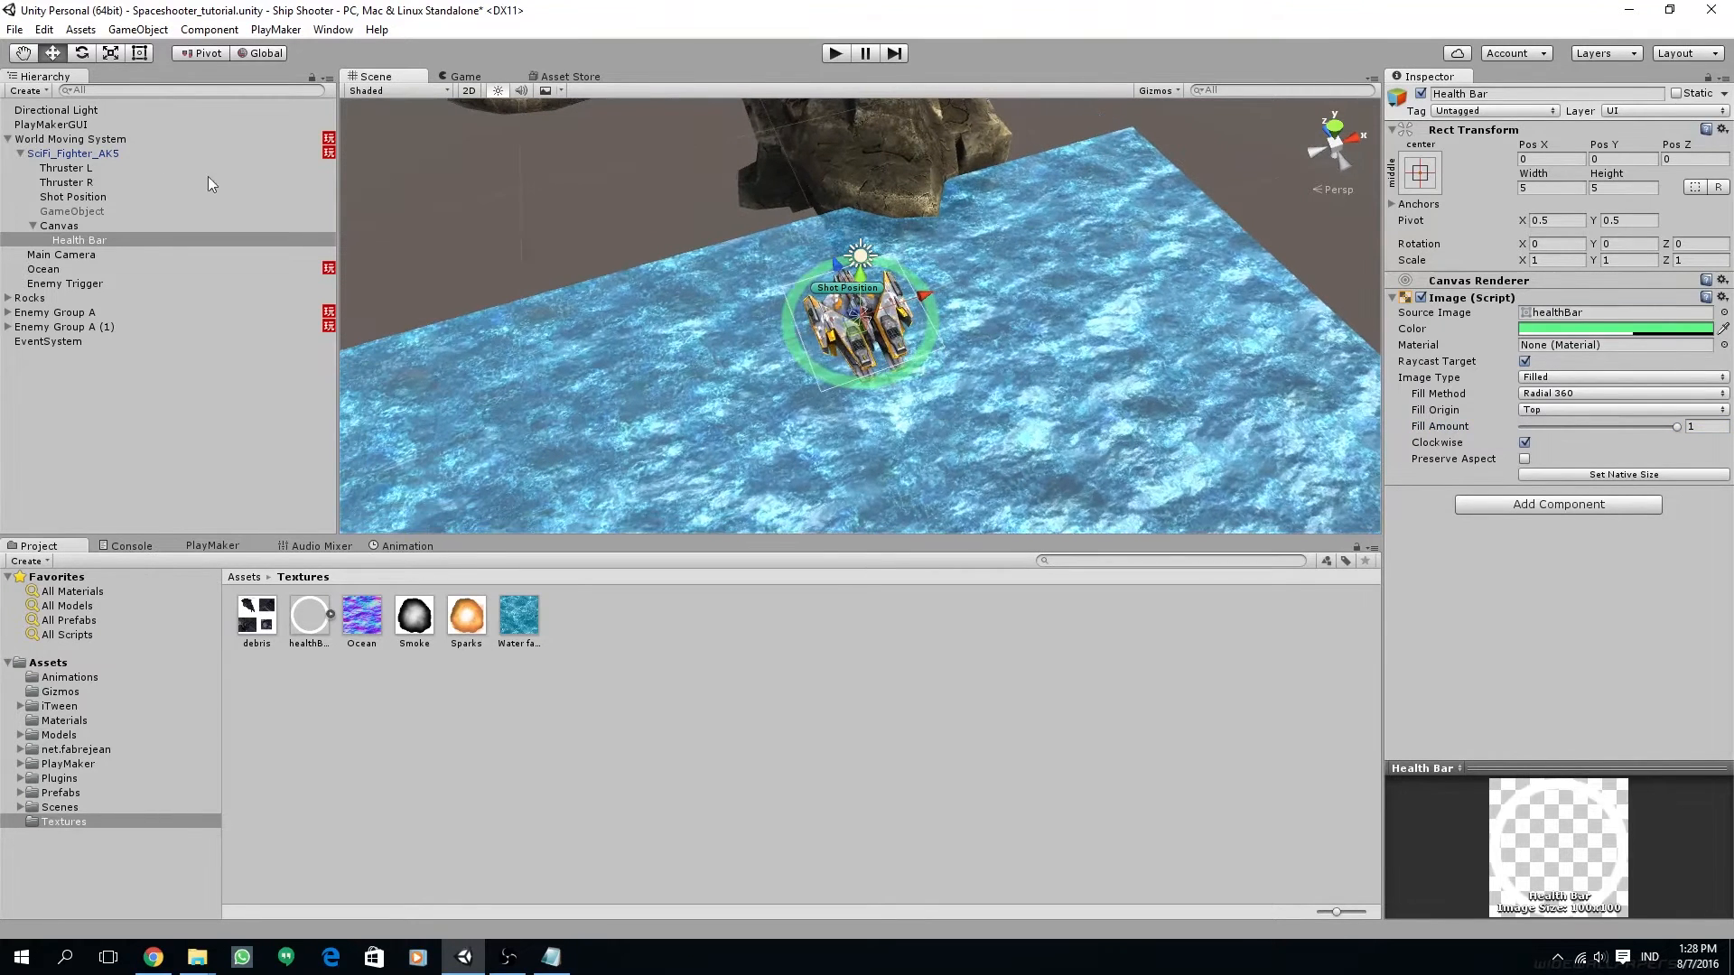
Add a new PlayMaker FSM to SciFi_Fighter_AK5 and name it AK5 Damage System
{"action": "left_click", "coordinate": [78, 154]}
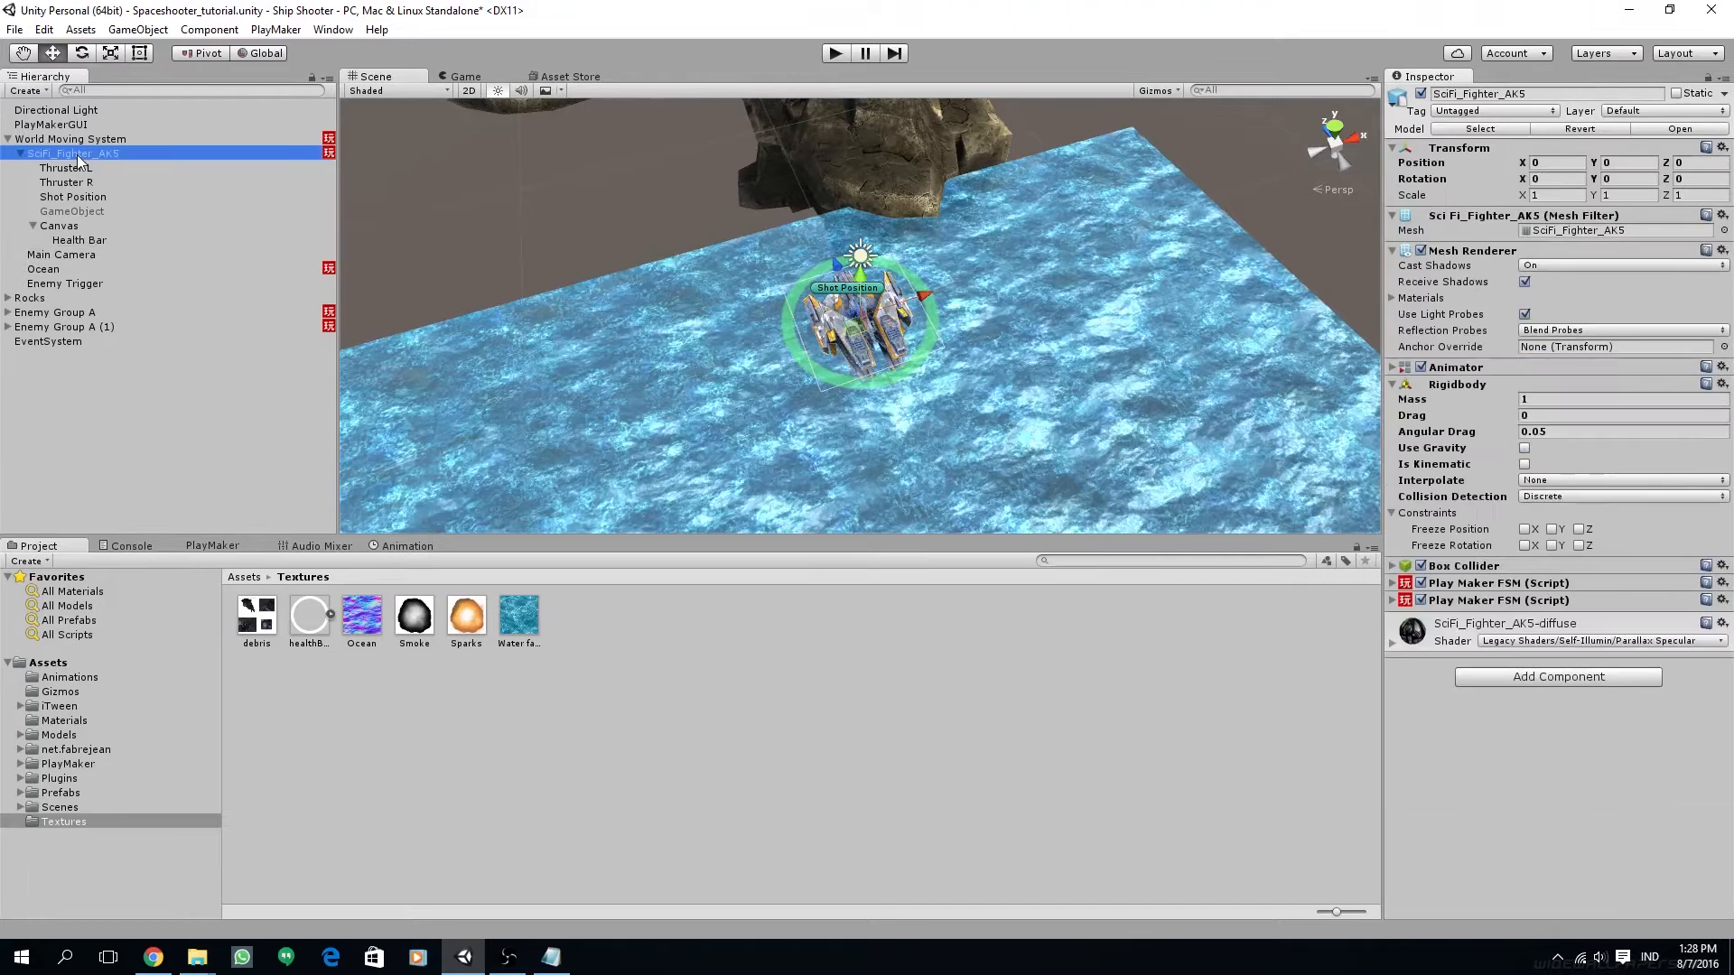
{"action": "left_click", "coordinate": [213, 546]}
{"action": "middle_click_drag", "start_coordinate": [364, 721], "coordinate": [546, 740]}
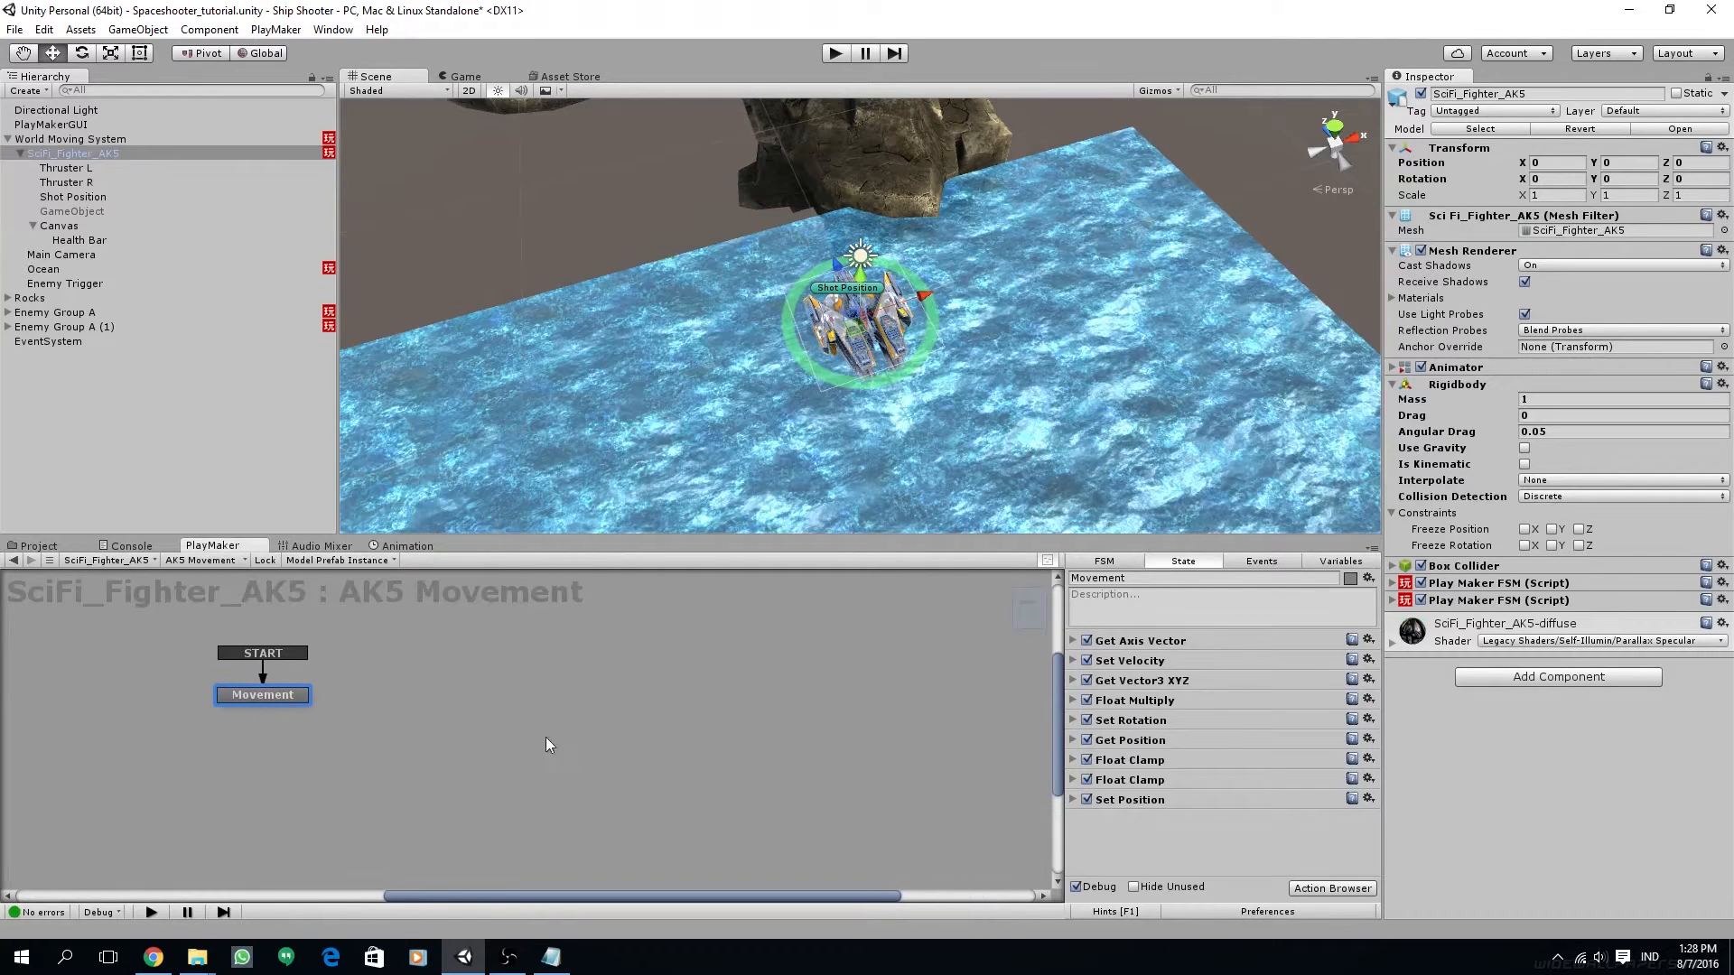
{"action": "left_click", "coordinate": [217, 558]}
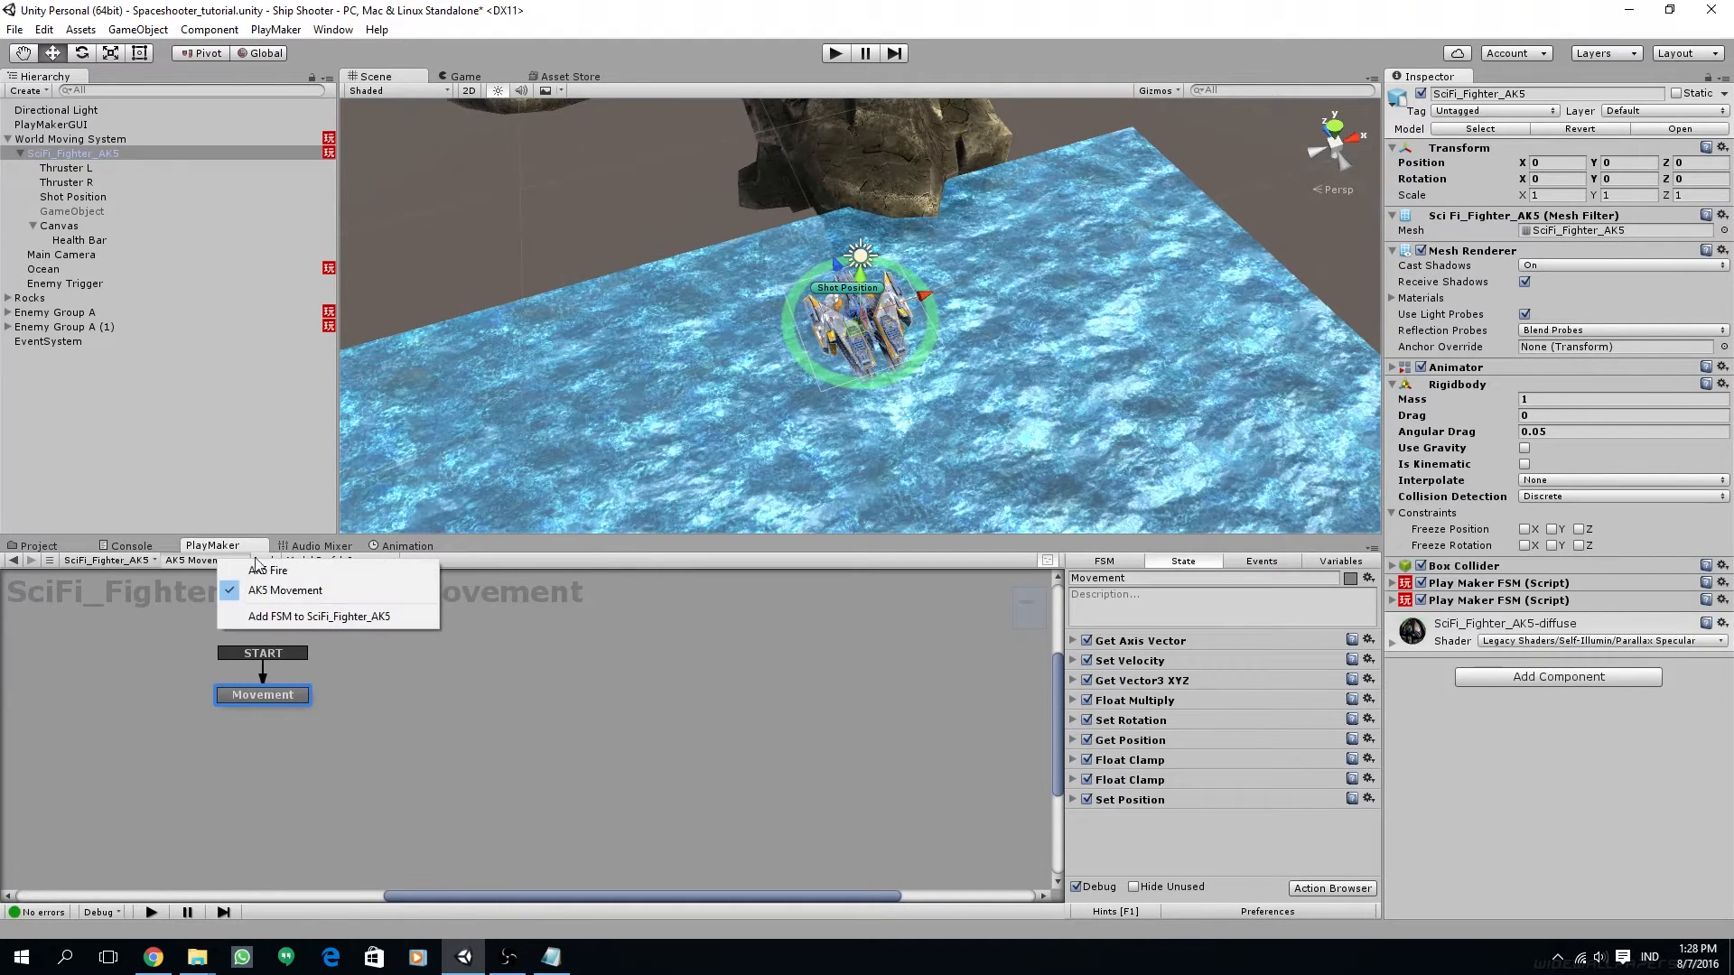
{"action": "left_click", "coordinate": [282, 621]}
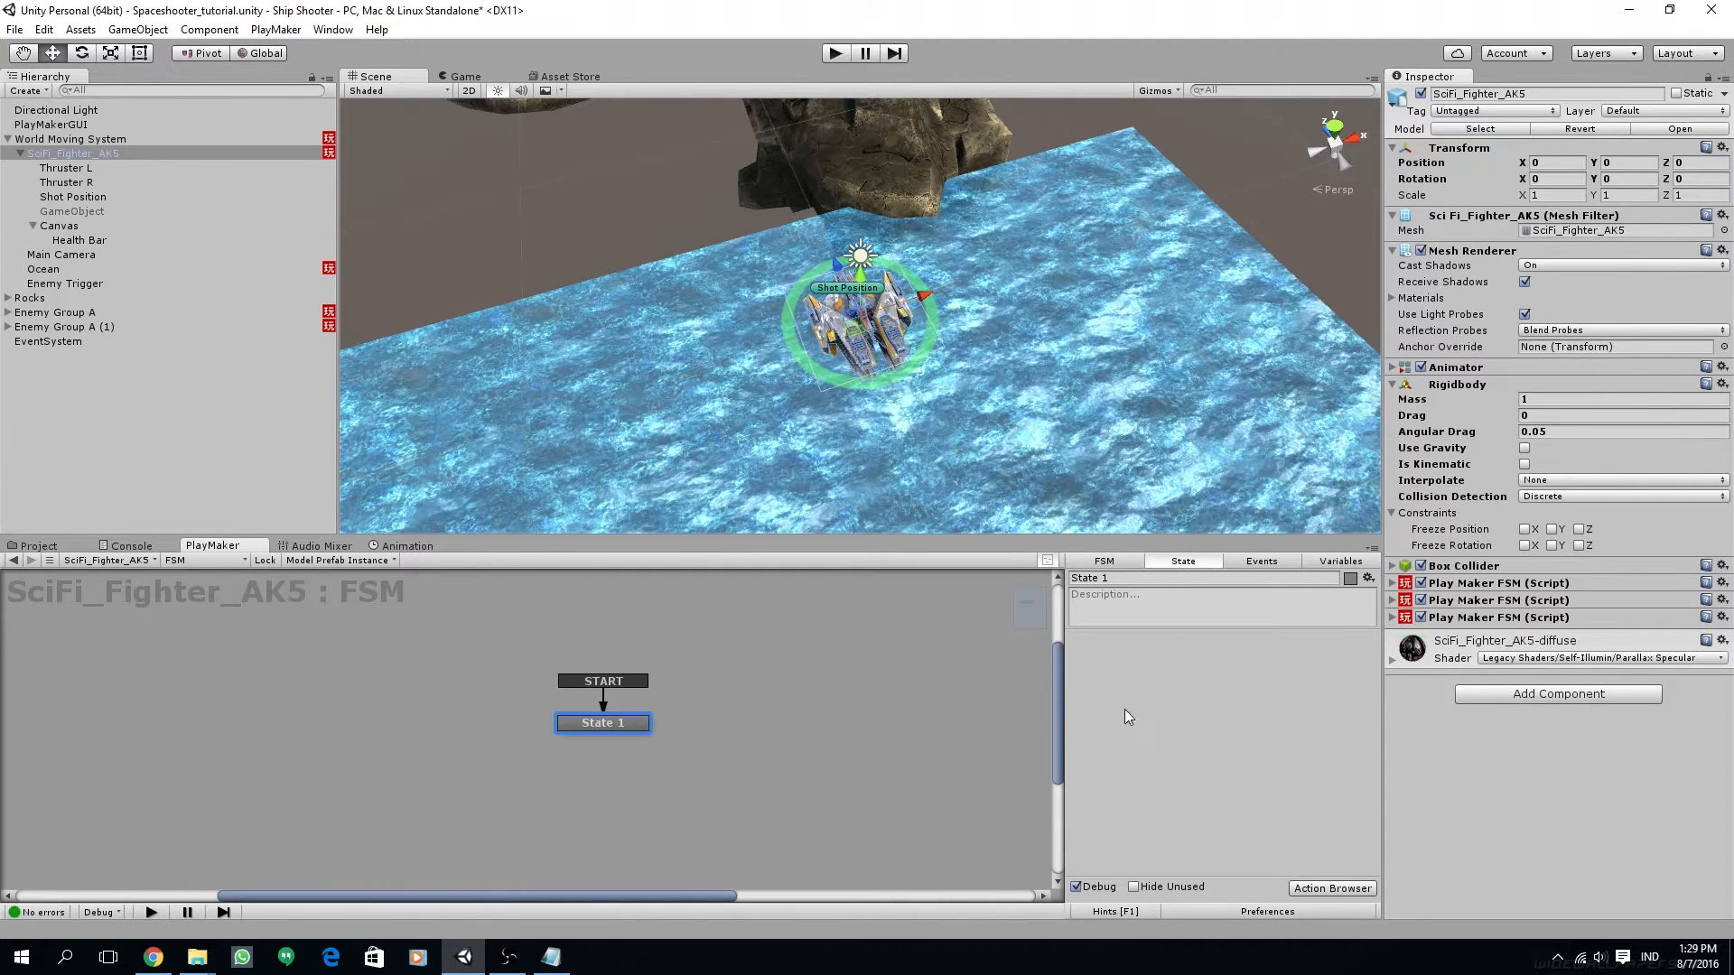
{"action": "left_click", "coordinate": [1116, 561]}
{"action": "left_click", "coordinate": [1173, 577]}
{"action": "type", "text": "AK5 Damage System"}
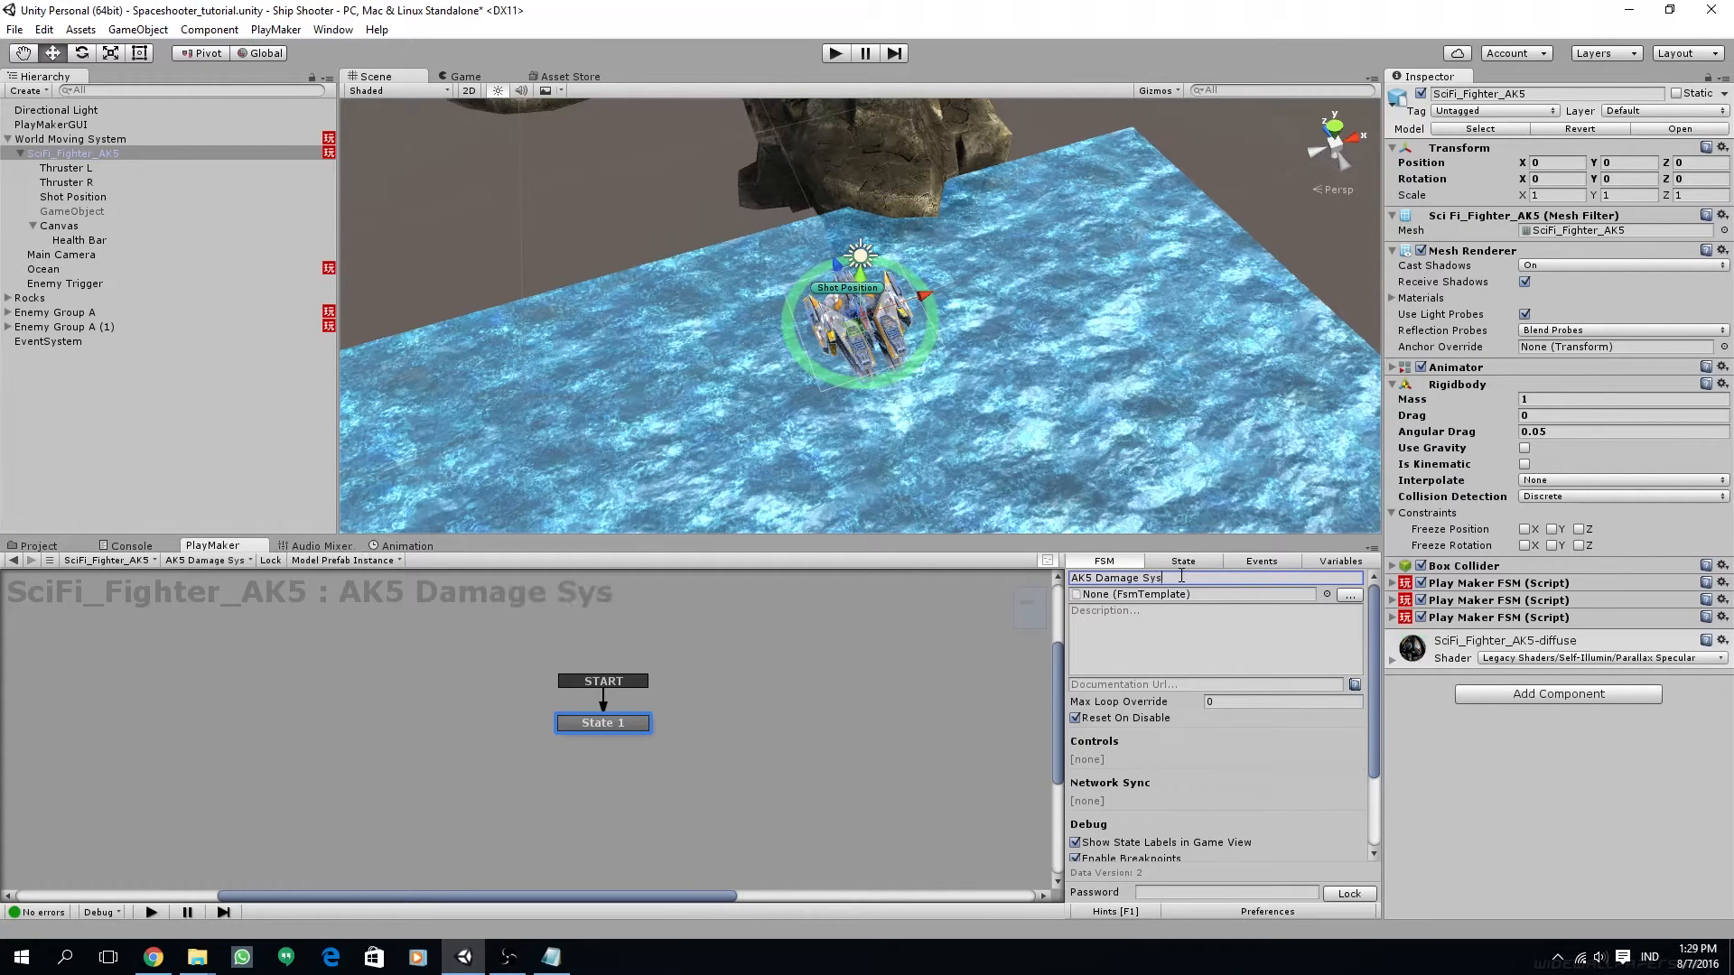
Rename the start state of the AK5 Damage System FSM as Wait Enemy Trigger
{"action": "left_click", "coordinate": [1183, 560]}
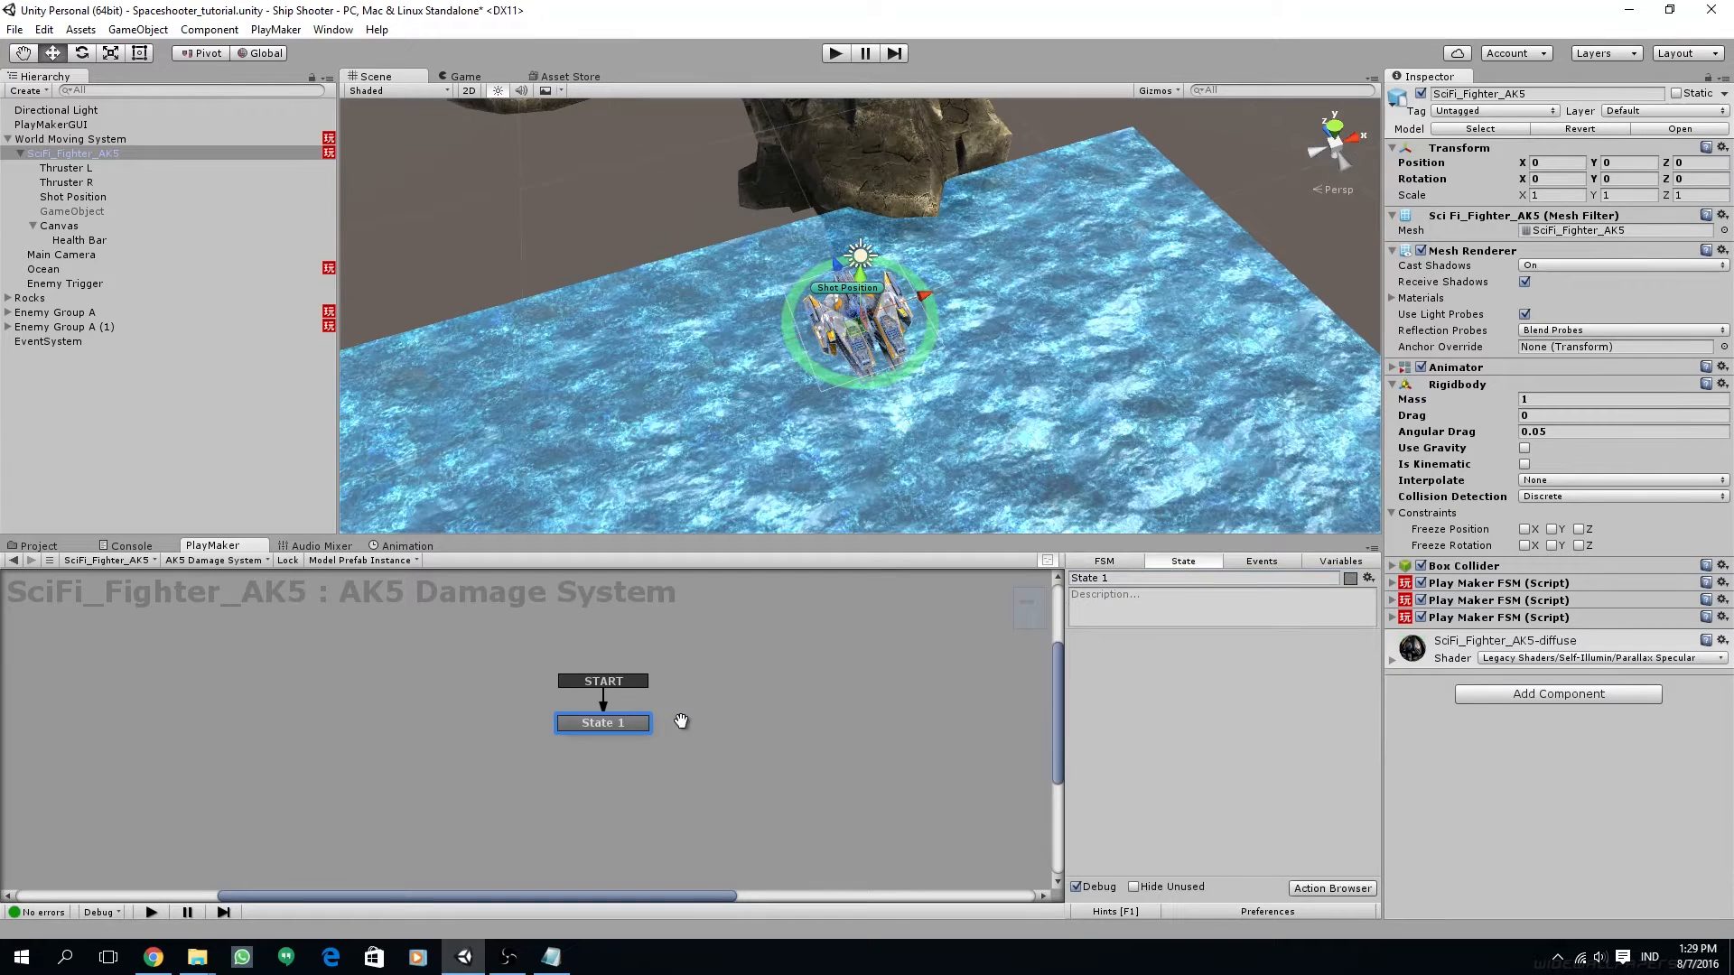
{"action": "middle_click_drag", "start_coordinate": [679, 722], "coordinate": [615, 719]}
{"action": "left_click", "coordinate": [1116, 579]}
{"action": "type", "text": "Wait Trigger"}
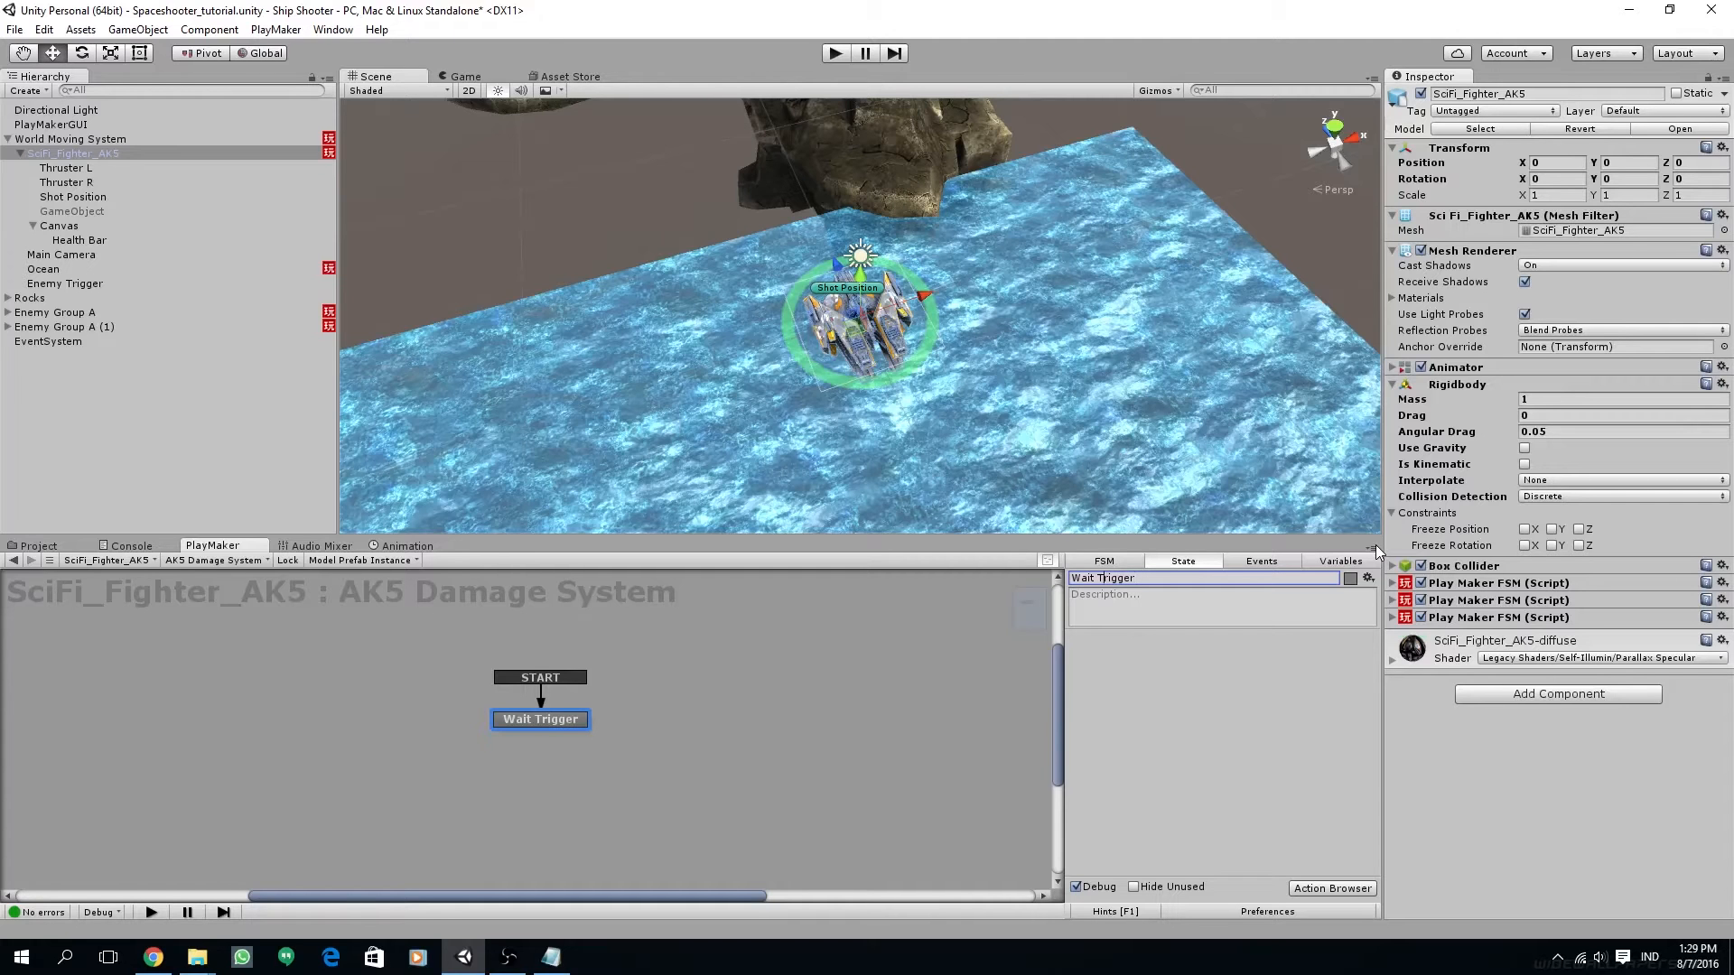
{"action": "type", "text": "Enemy"}
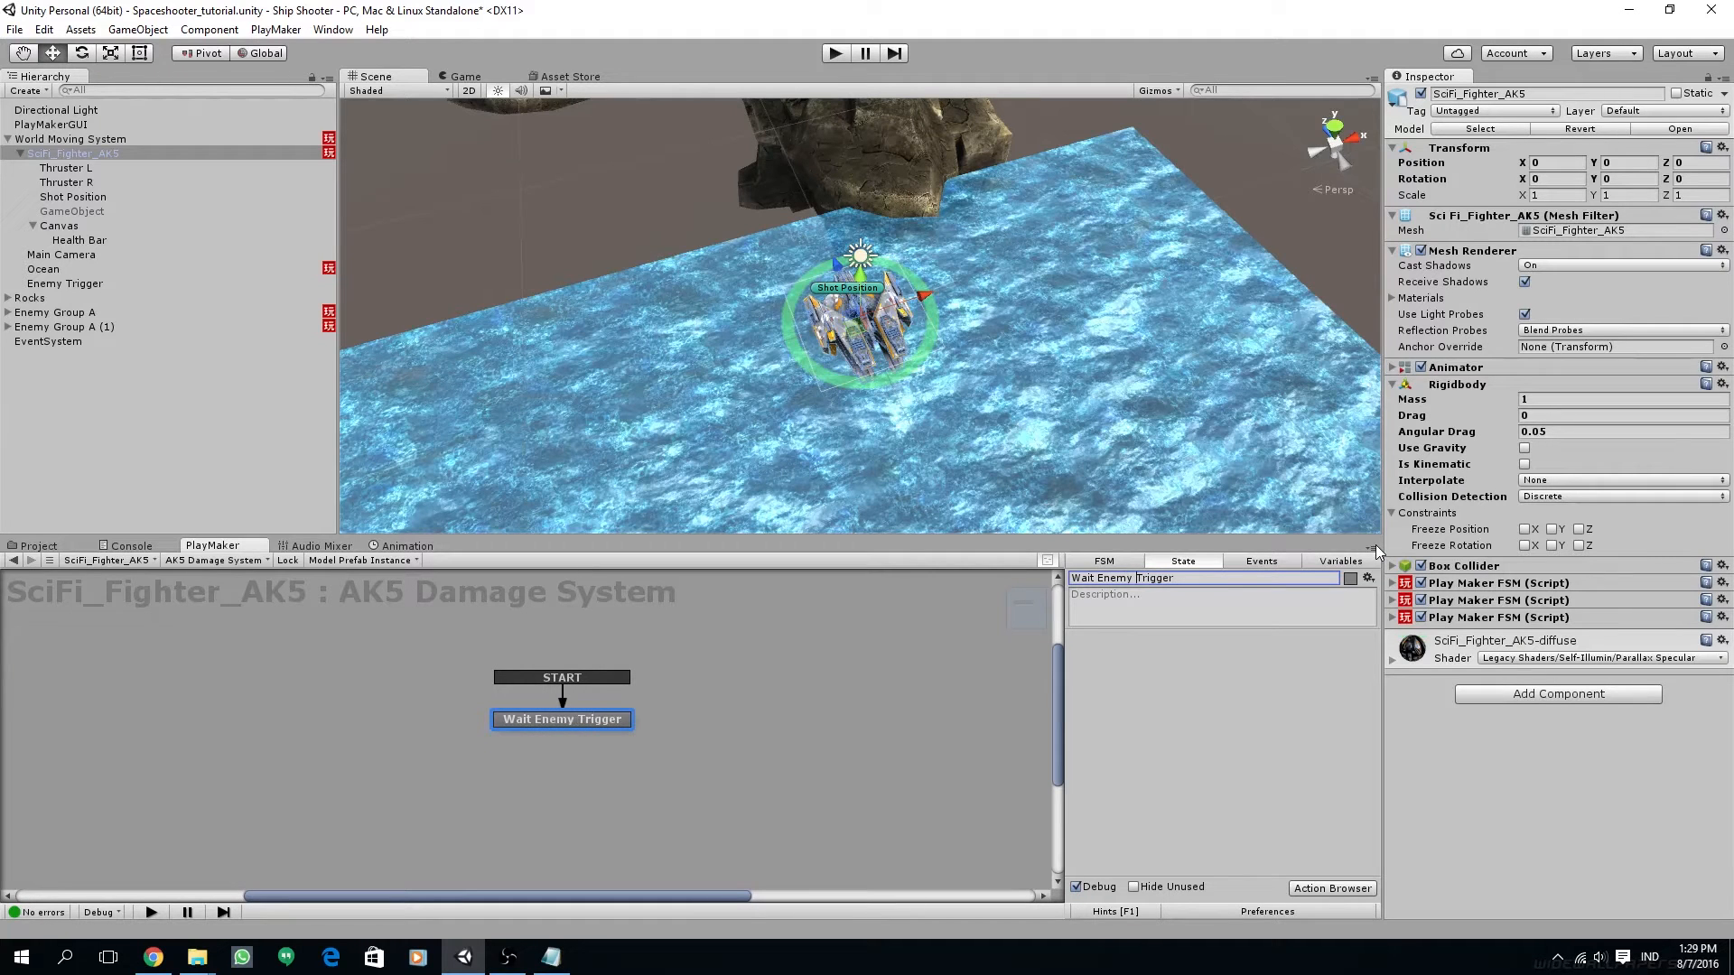
Add a Trigger Event action to the Wait Enemy Trigger state with its Collide Tag set to Enemy
{"action": "left_click", "coordinate": [1332, 888]}
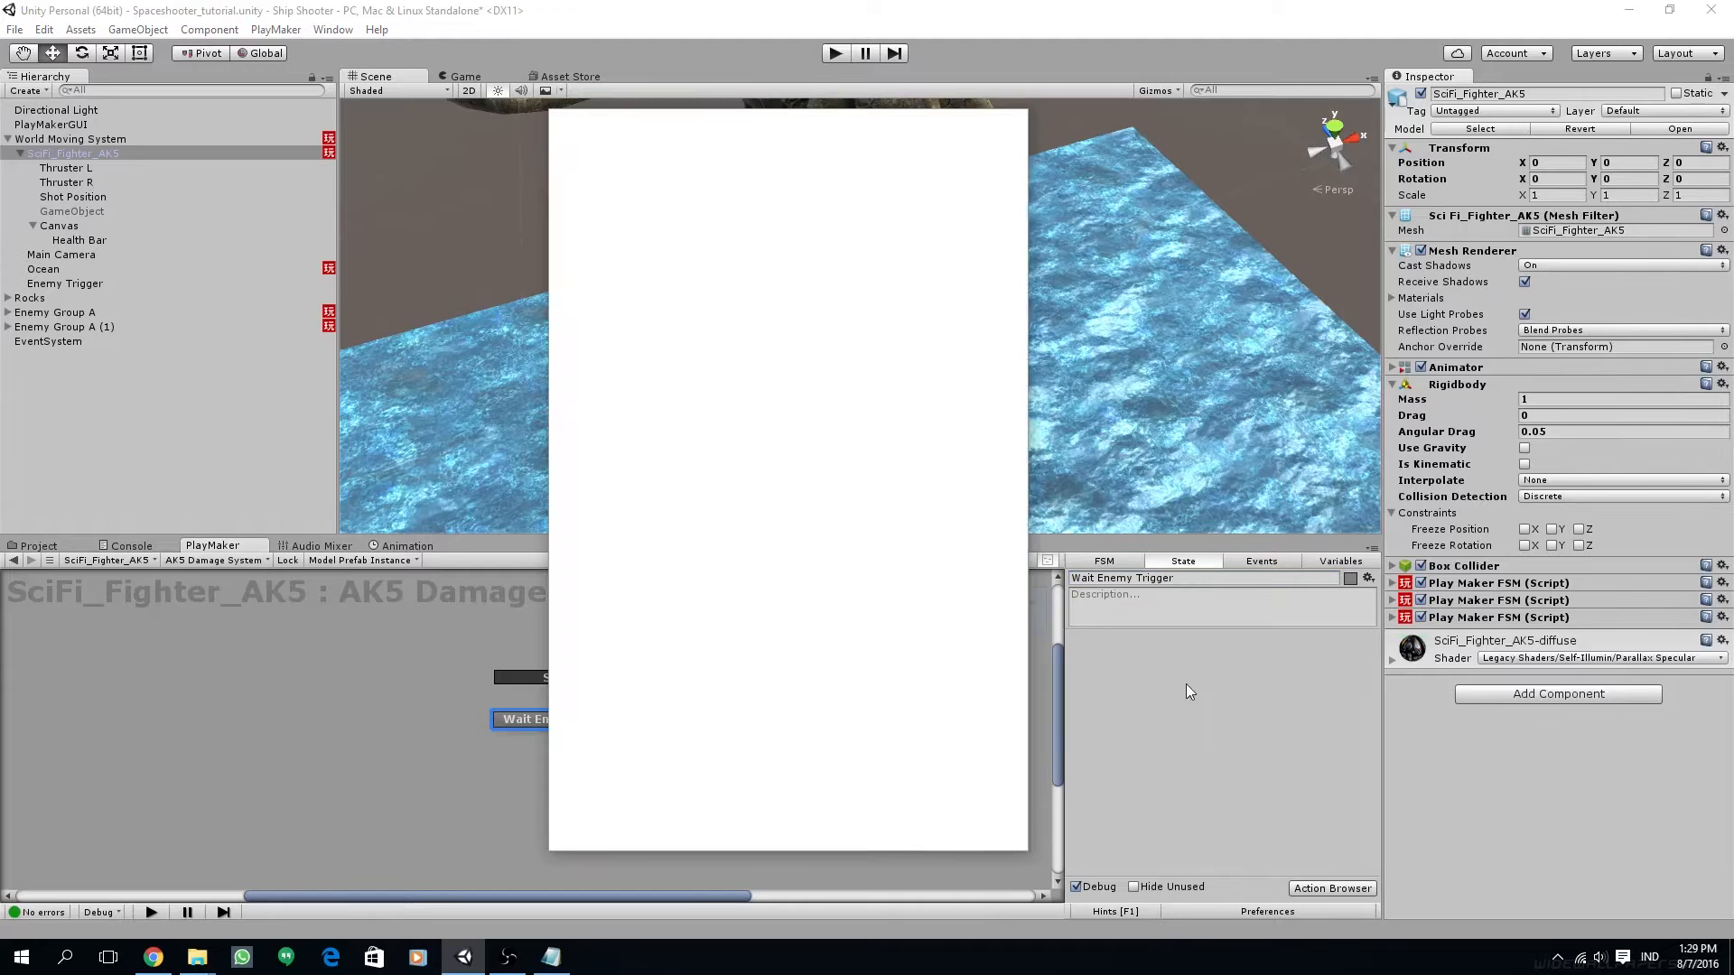
{"action": "type", "text": "trigger e"}
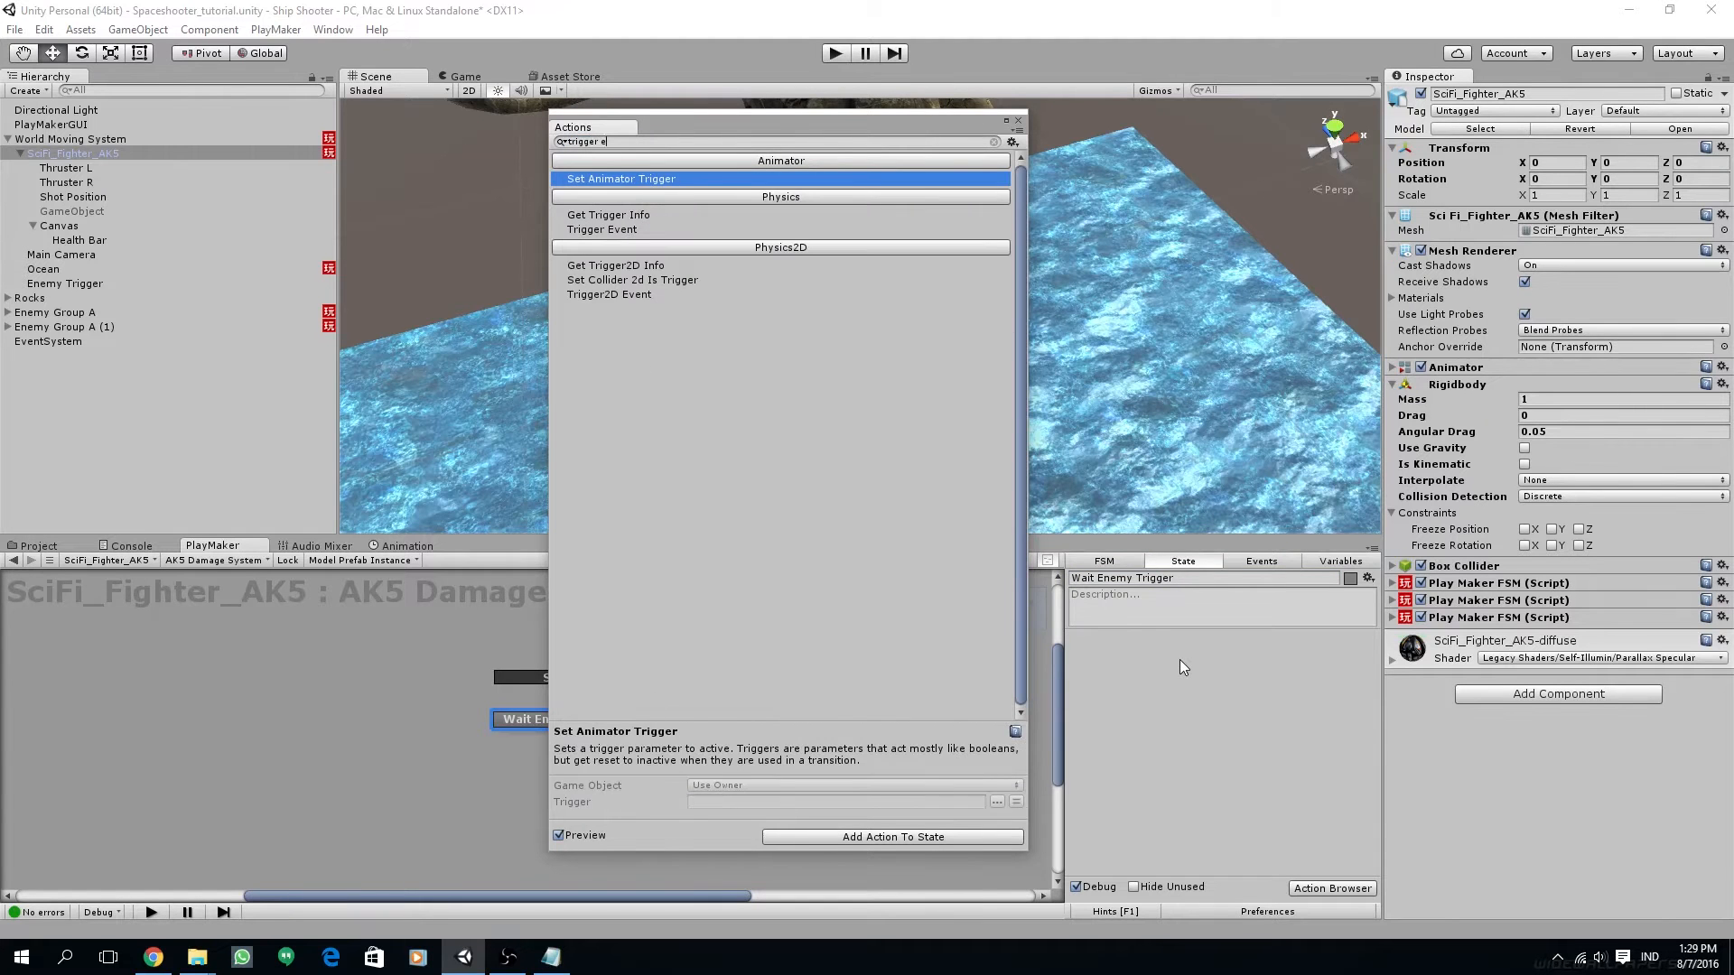
{"action": "type", "text": "ve"}
{"action": "key", "text": "Return"}
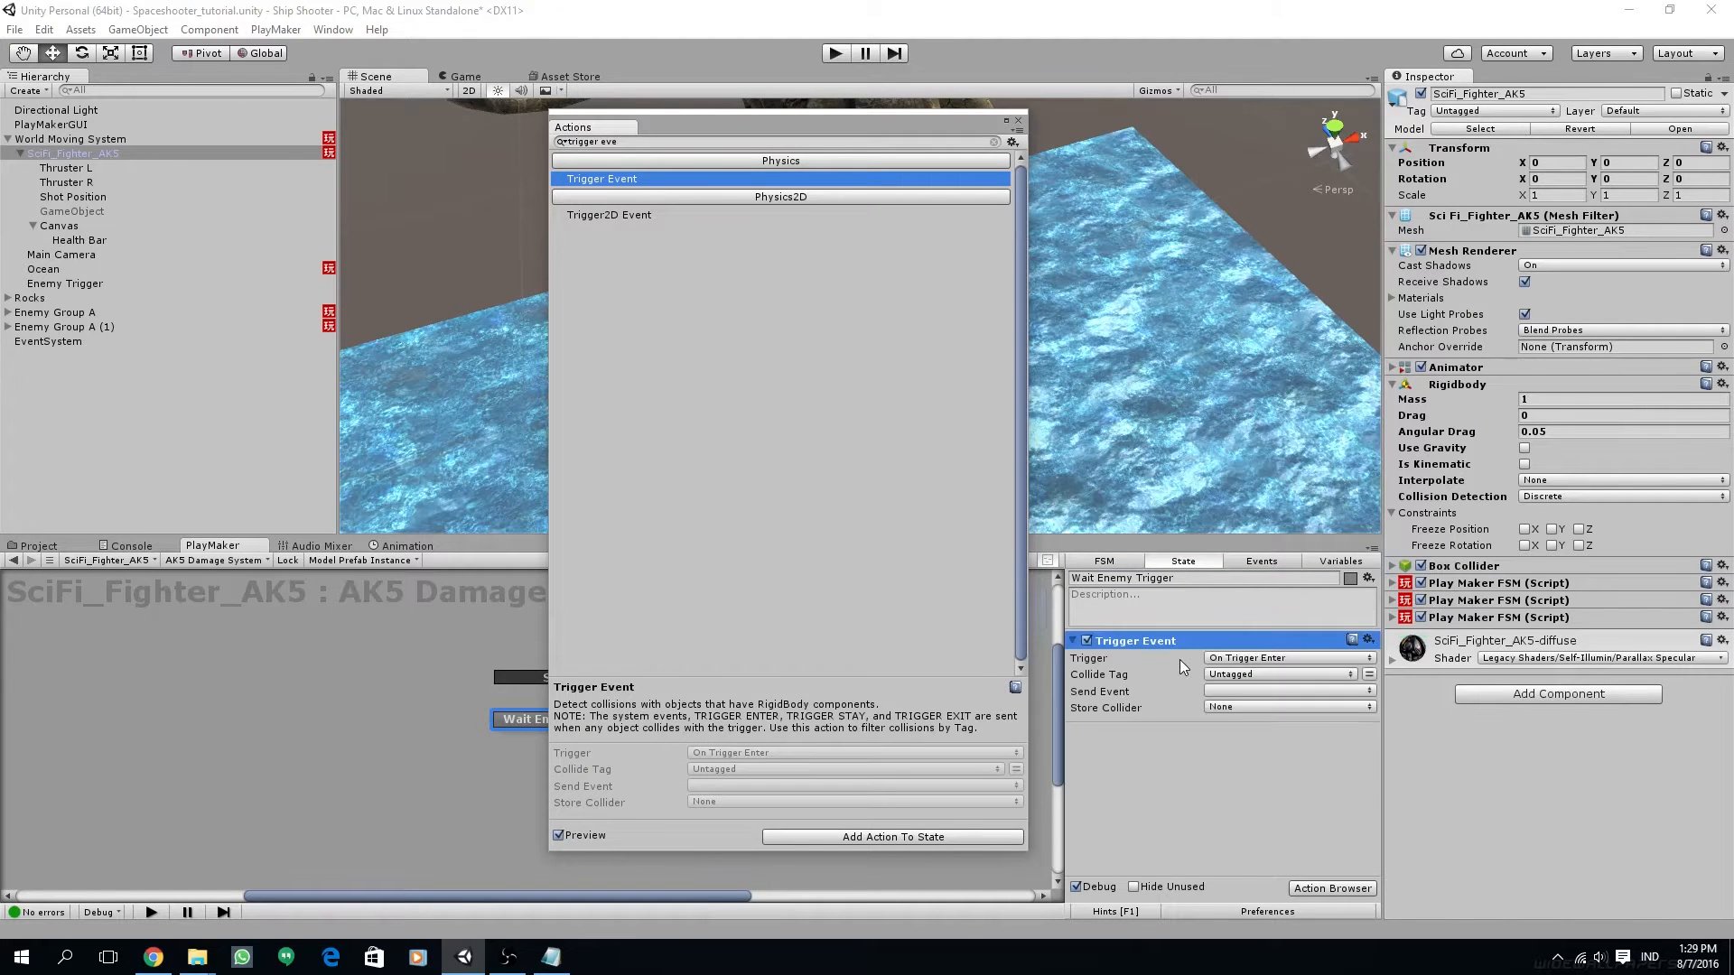
{"action": "left_click", "coordinate": [1018, 120]}
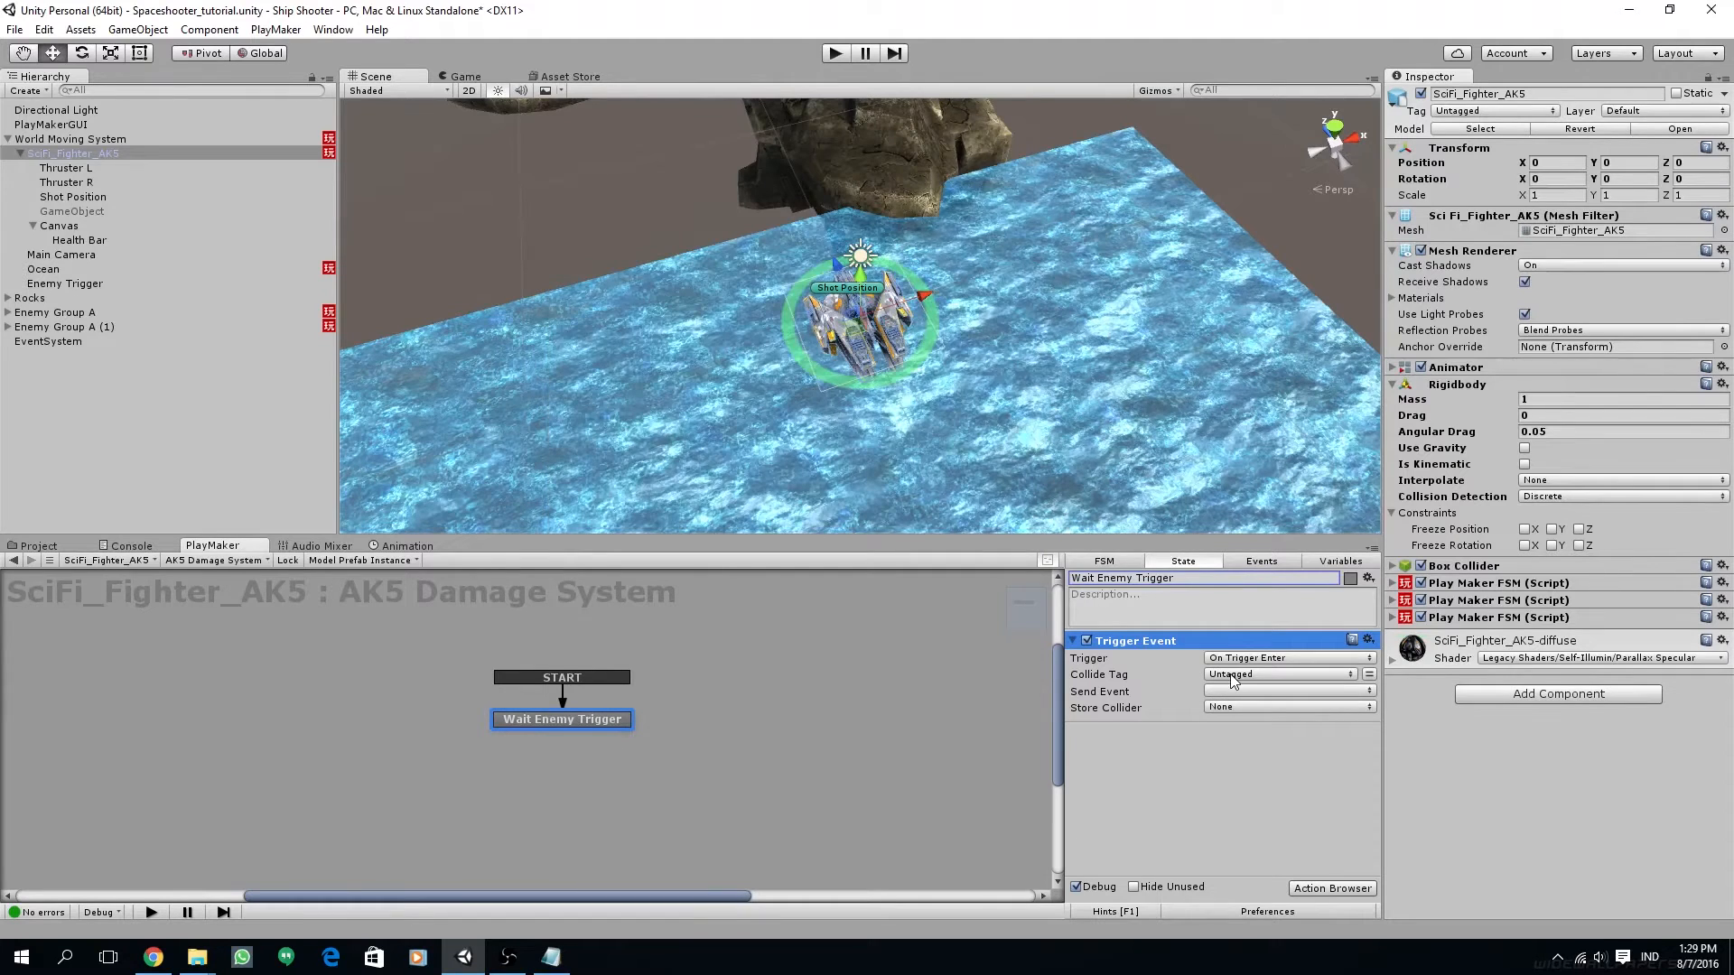
{"action": "left_click", "coordinate": [1254, 674]}
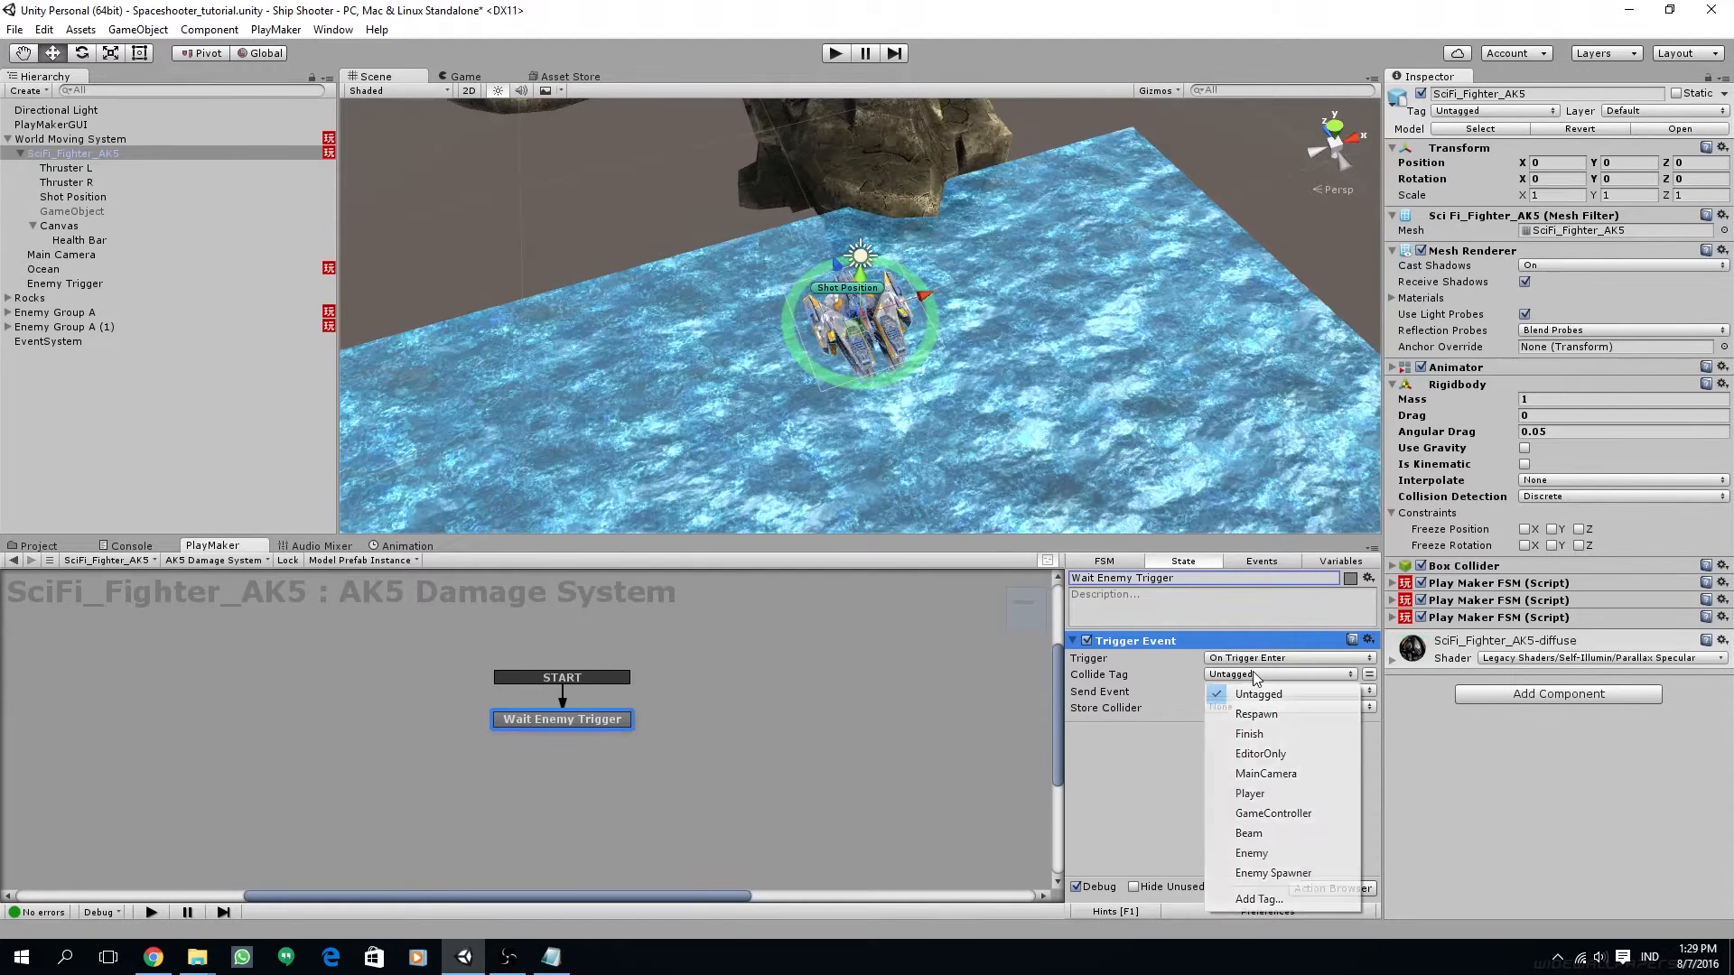
{"action": "left_click", "coordinate": [1284, 849]}
{"action": "middle_click_drag", "start_coordinate": [744, 736], "coordinate": [716, 703]}
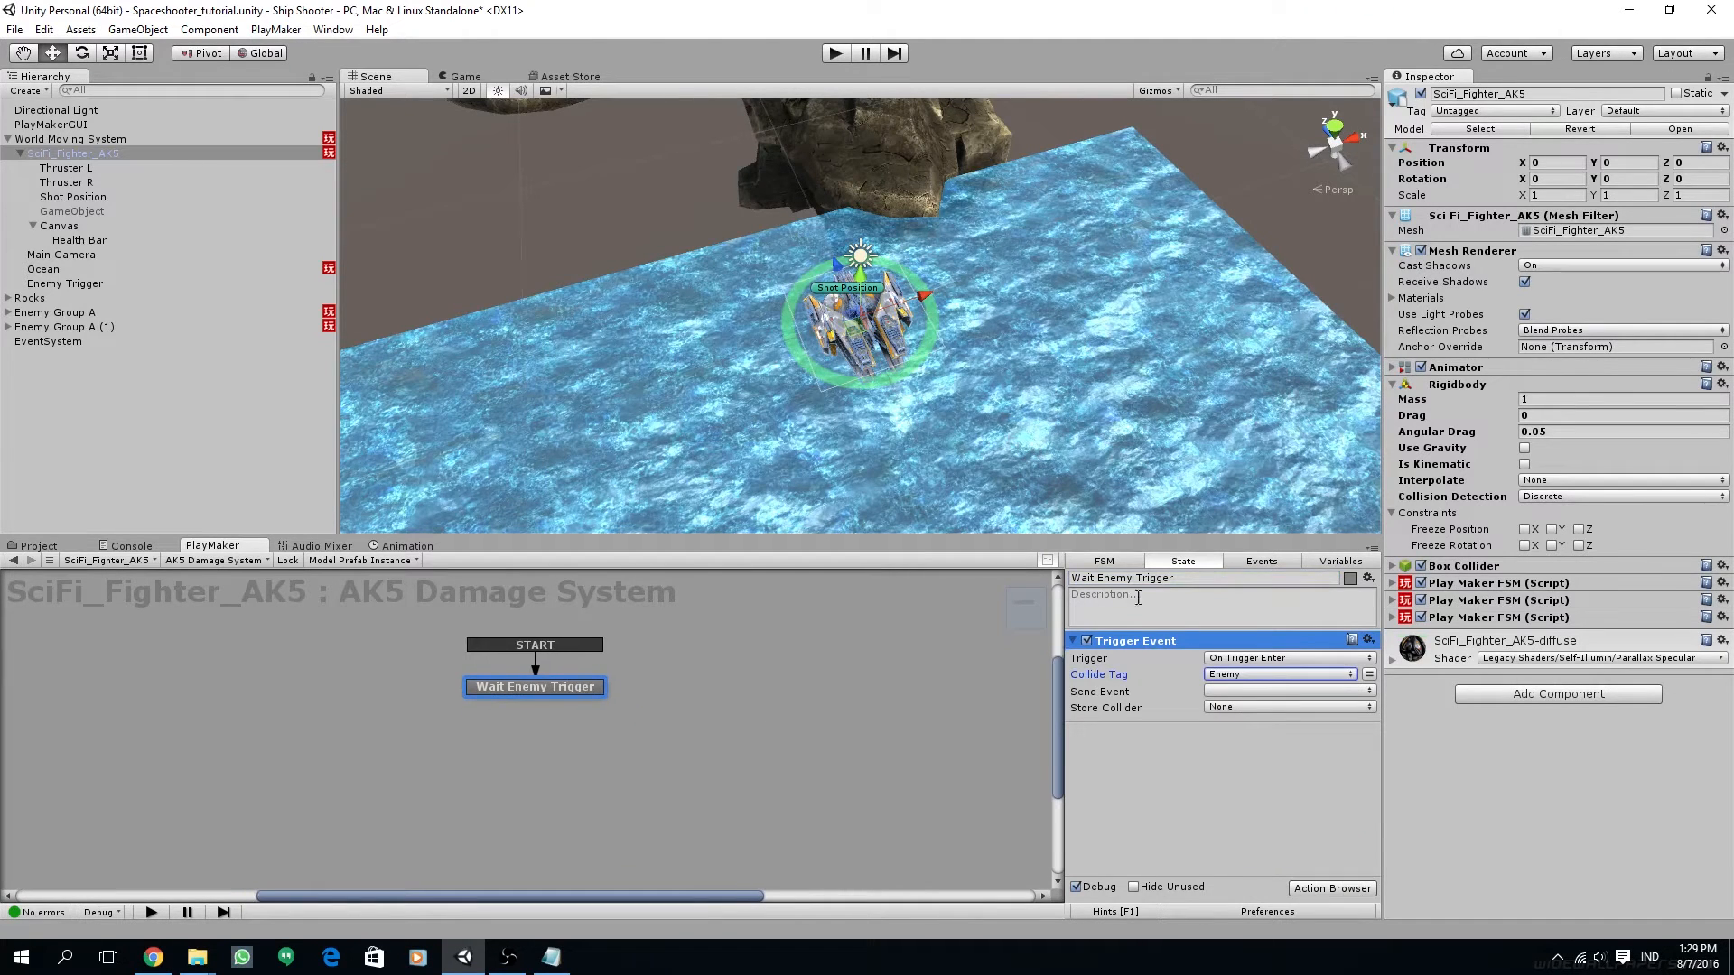
Create a HIT BY ENEMY event in the AK5 Damage System FSM
{"action": "left_click", "coordinate": [1261, 561]}
{"action": "left_click", "coordinate": [1244, 858]}
{"action": "type", "text": "HIT BY ENEMY"}
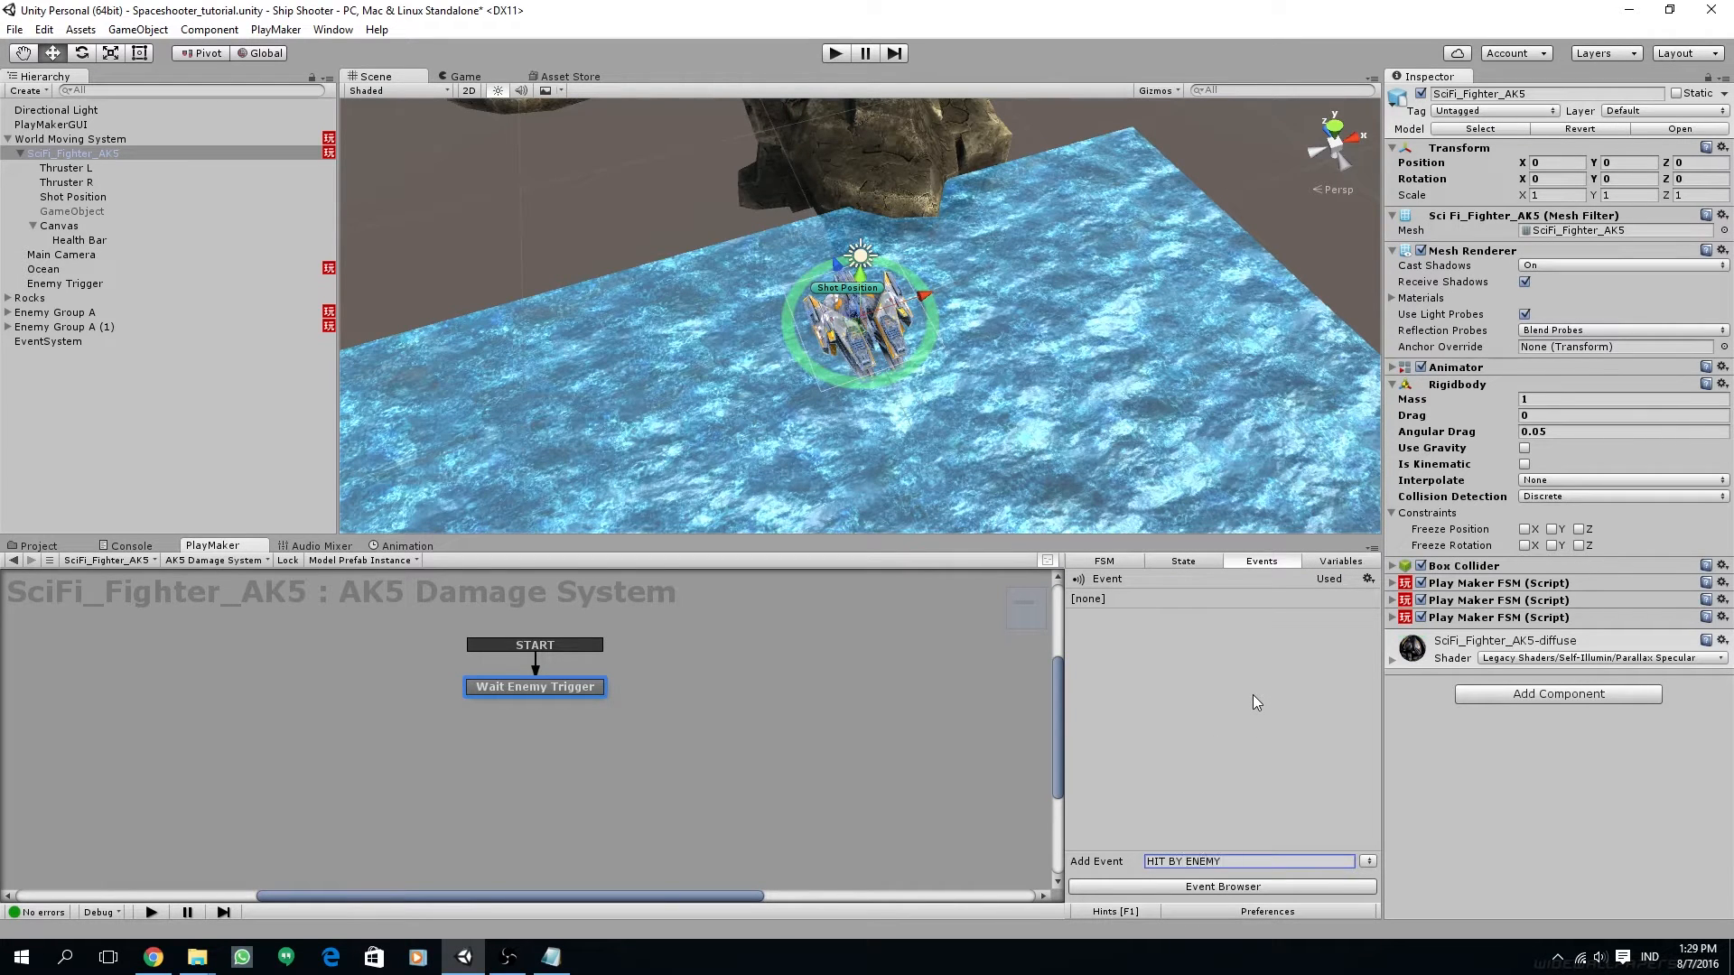
{"action": "key", "text": "Return"}
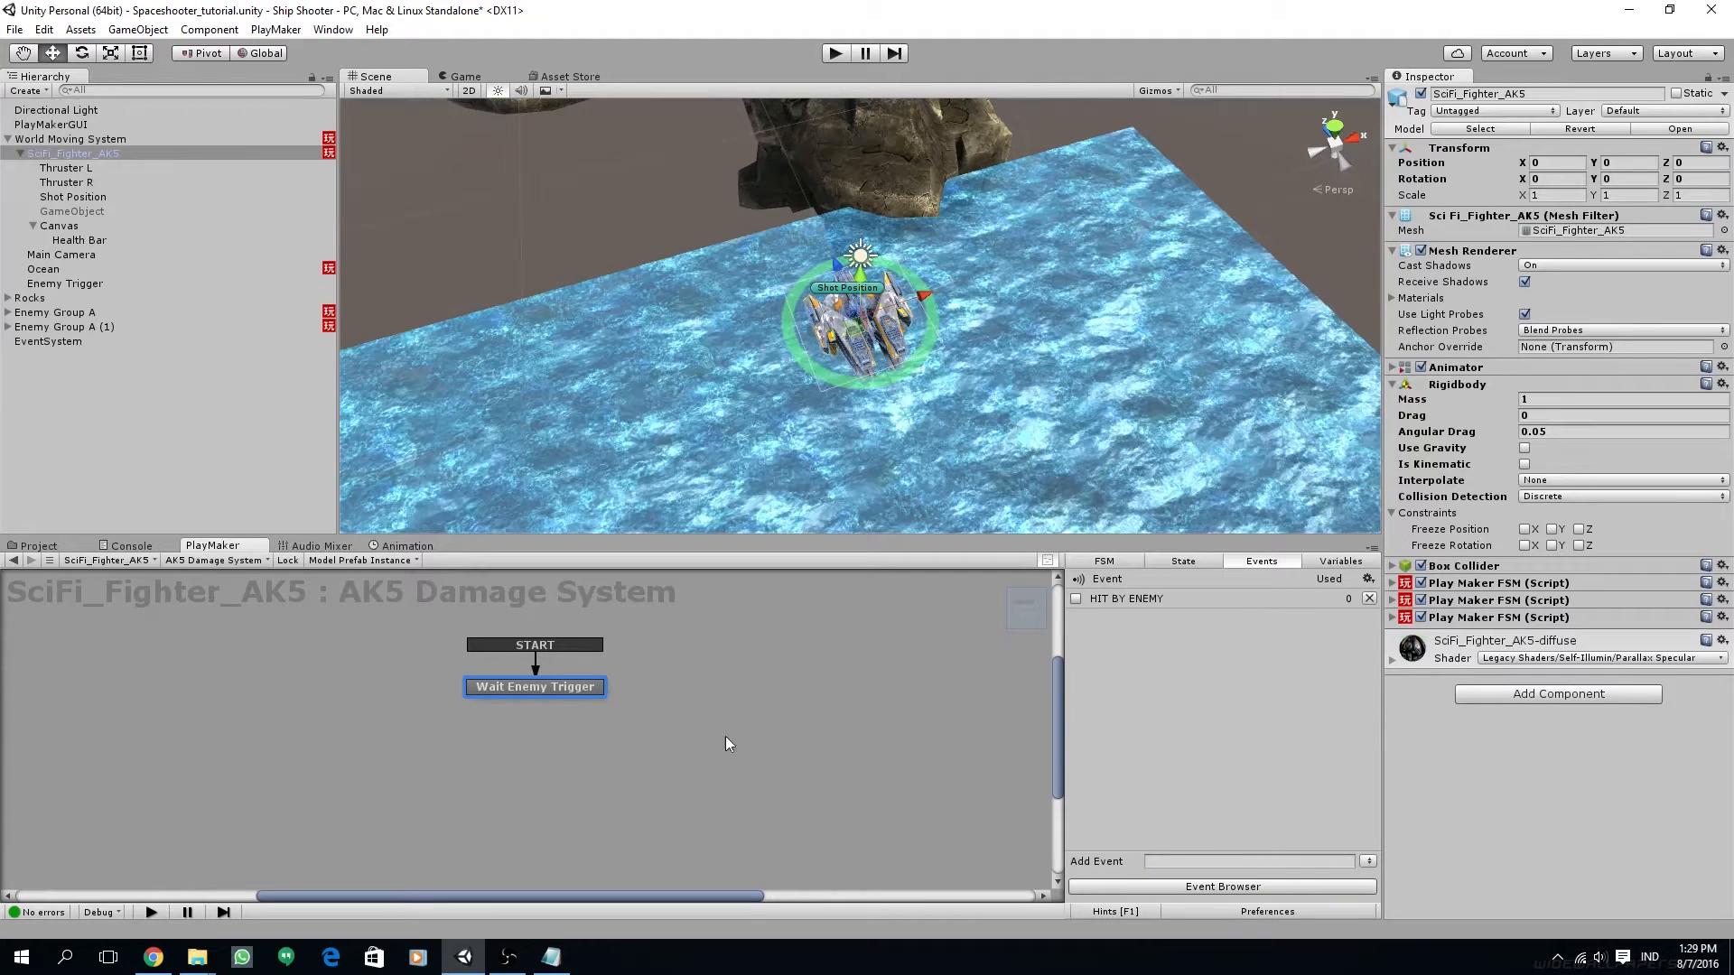
Add a HIT BY ENEMY transition to the Wait Enemy Trigger state and make its Trigger Event action send that event
{"action": "right_click", "coordinate": [562, 688]}
{"action": "mouse_move", "coordinate": [623, 696]}
{"action": "left_click", "coordinate": [795, 697]}
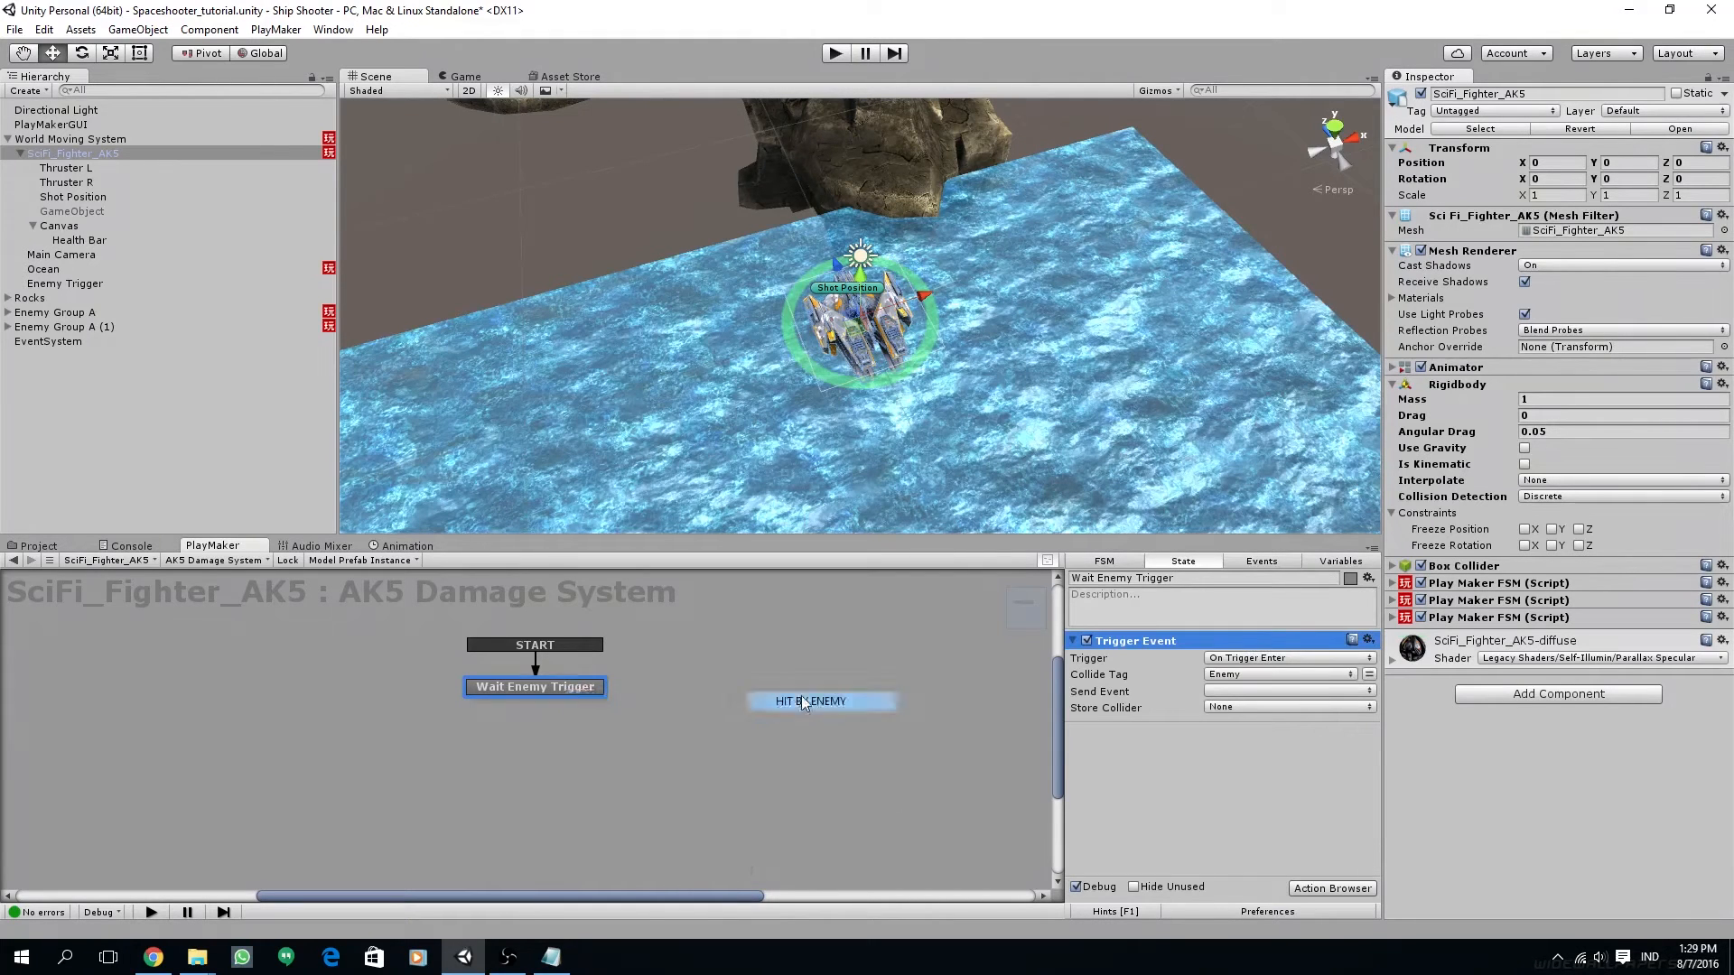
{"action": "left_click", "coordinate": [1219, 691]}
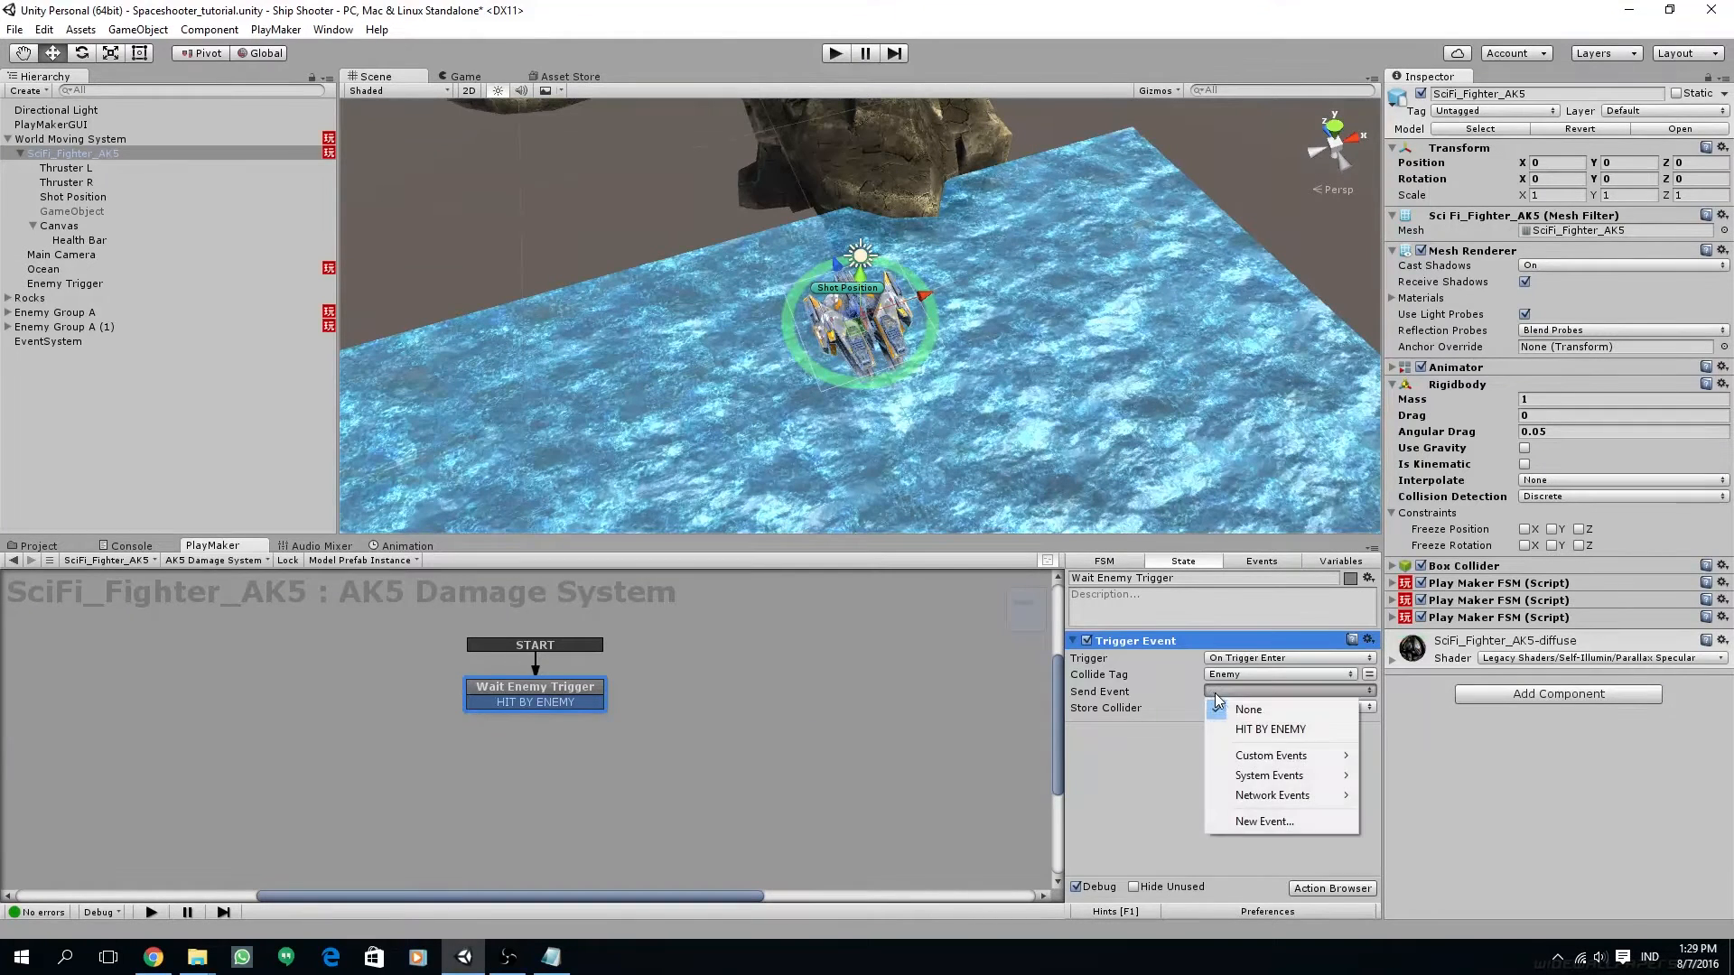
{"action": "left_click", "coordinate": [1290, 730]}
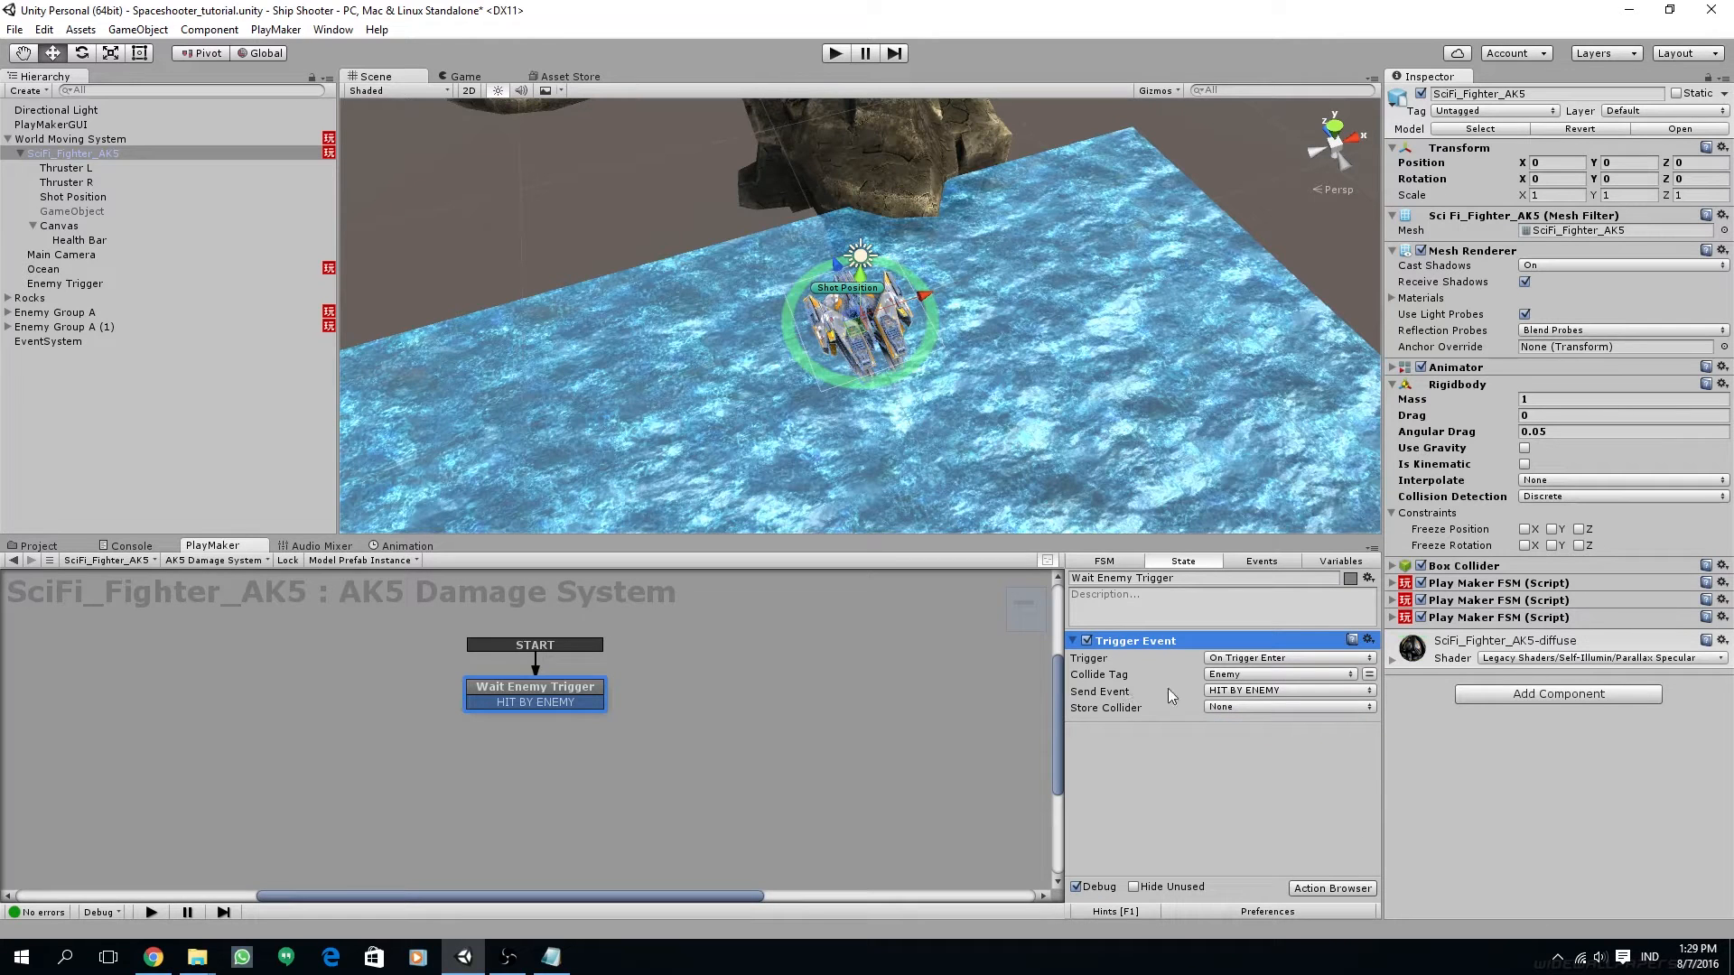
Add a new state below Wait Enemy Trigger and name it Substract Health
{"action": "right_click", "coordinate": [567, 758]}
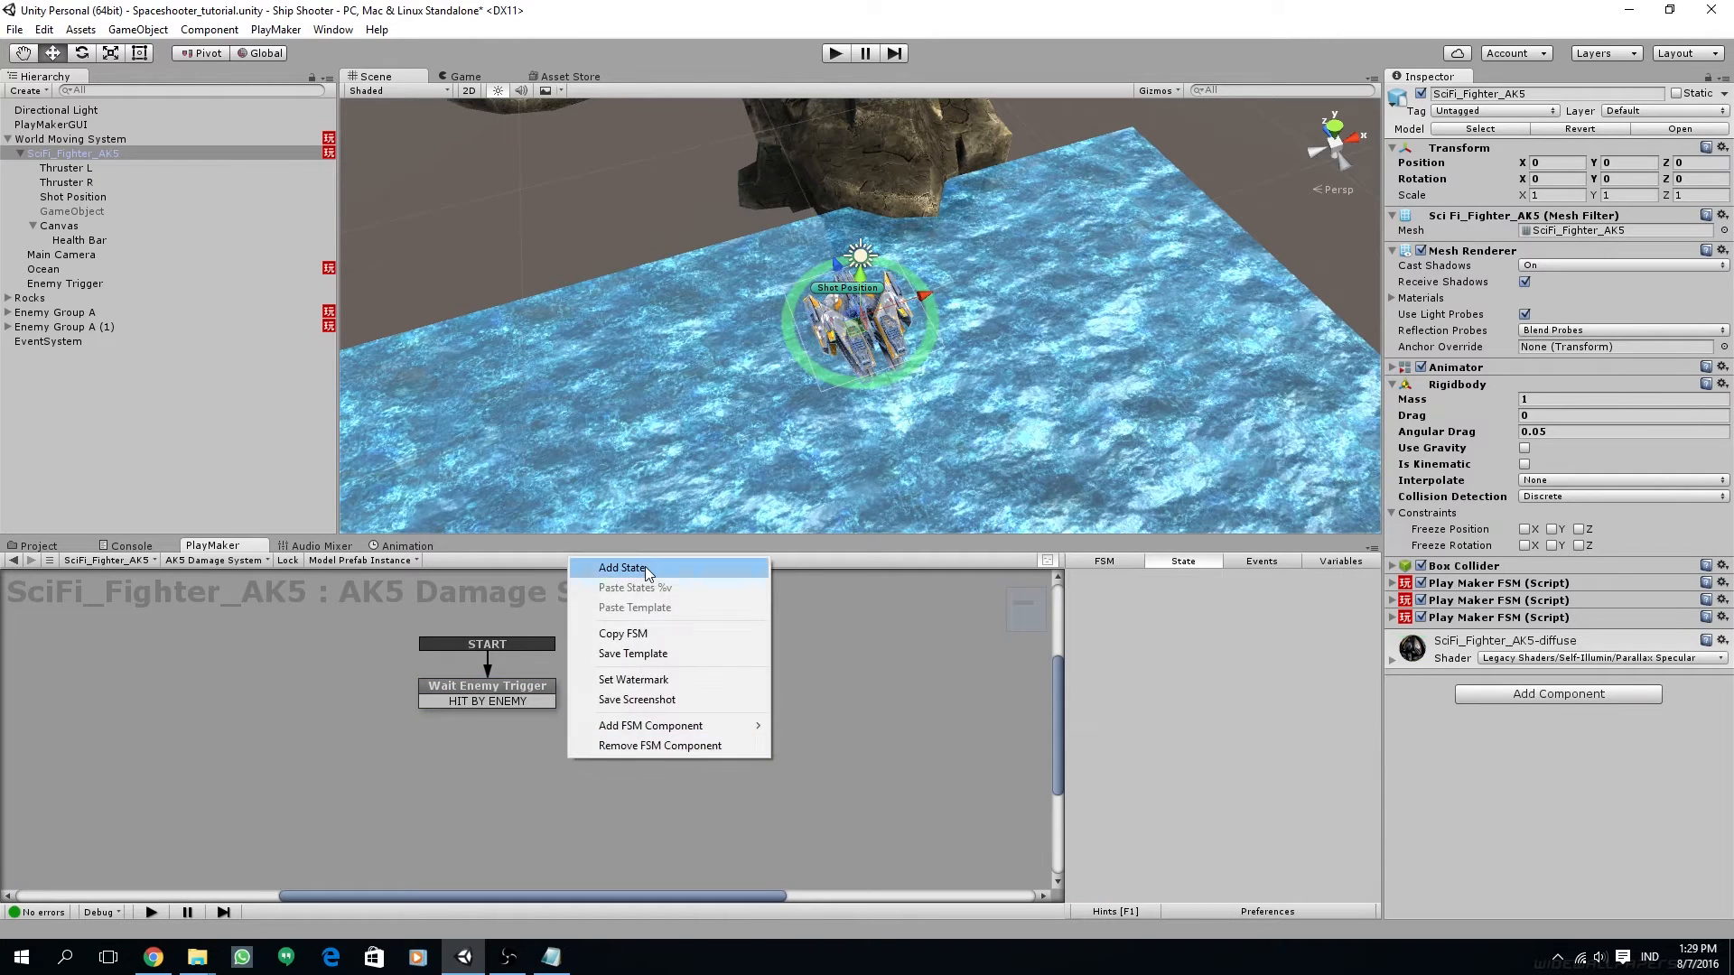
{"action": "left_click", "coordinate": [614, 566]}
{"action": "middle_click_drag", "start_coordinate": [599, 718], "coordinate": [698, 722]}
{"action": "left_click_drag", "start_coordinate": [717, 764], "coordinate": [608, 784]}
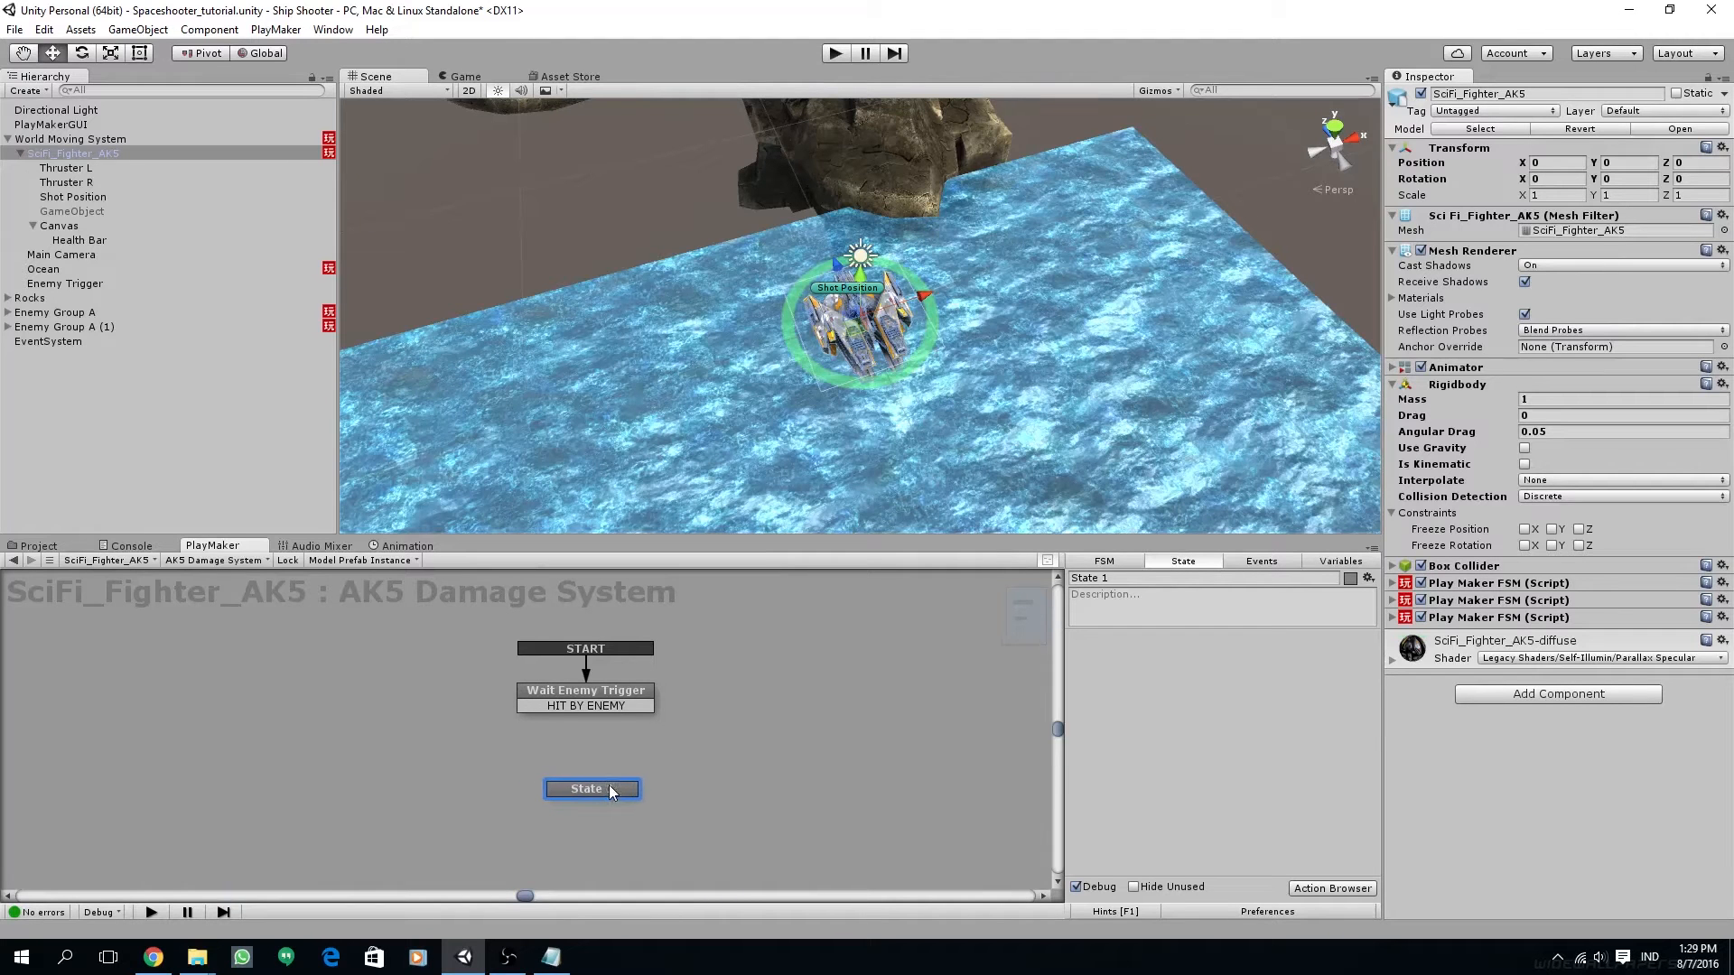
{"action": "left_click", "coordinate": [1171, 578]}
{"action": "type", "text": "Su"}
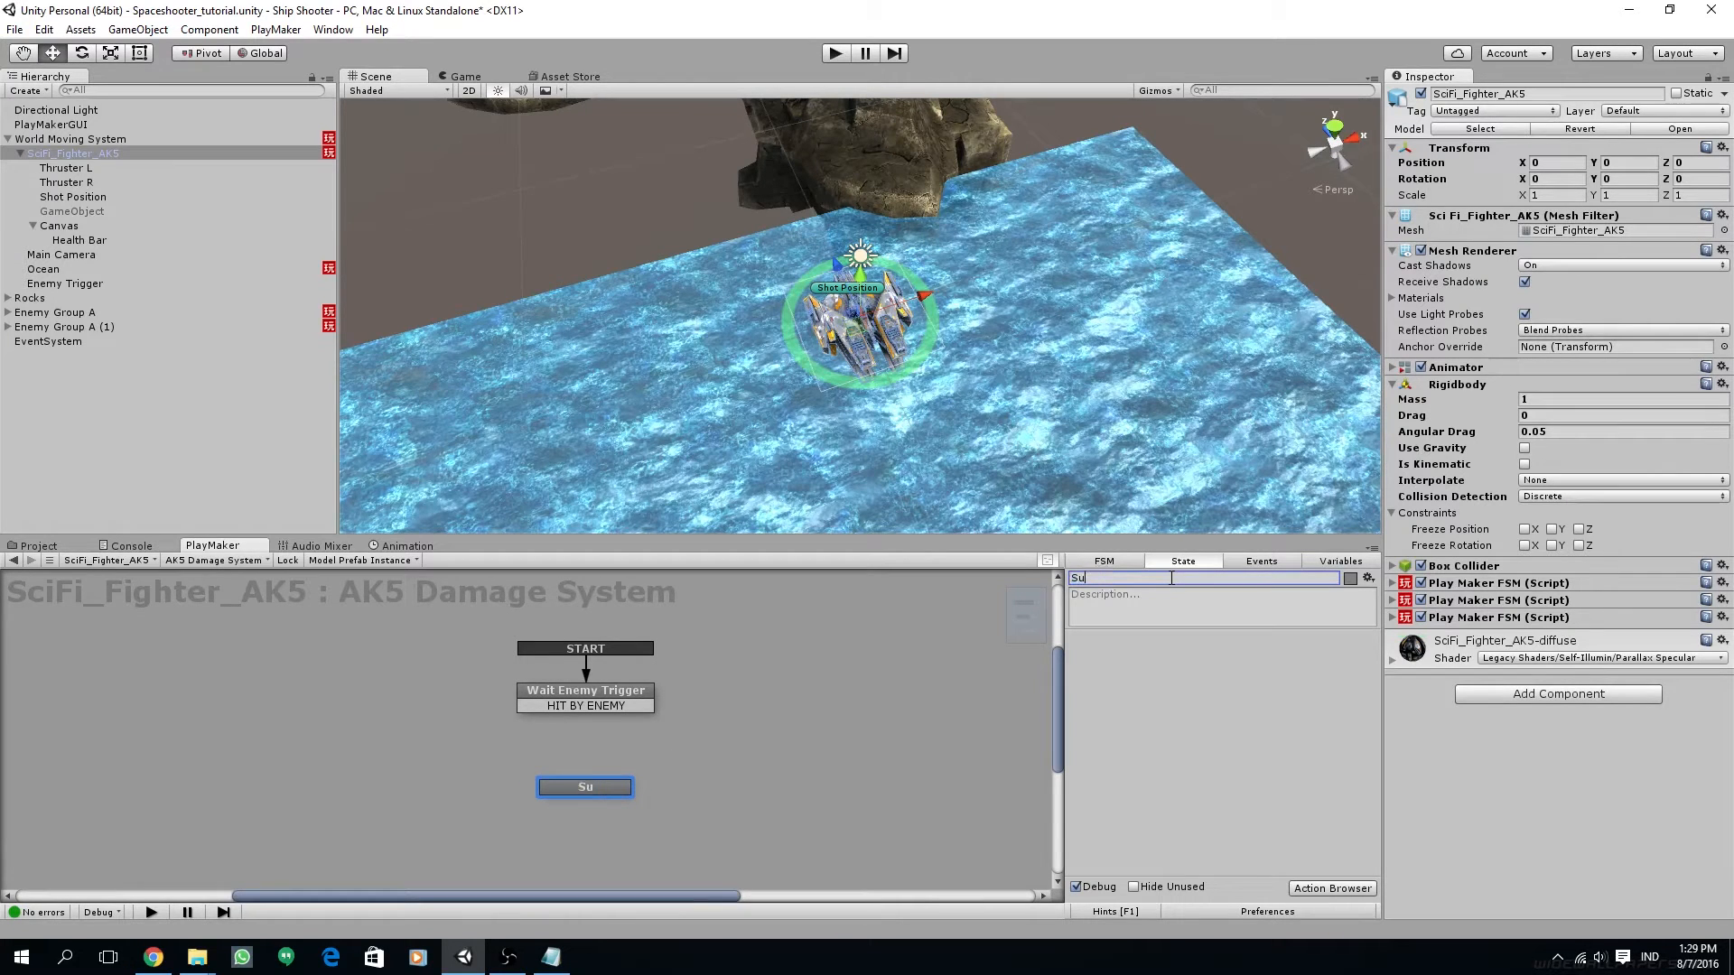
{"action": "type", "text": "bstaract Health"}
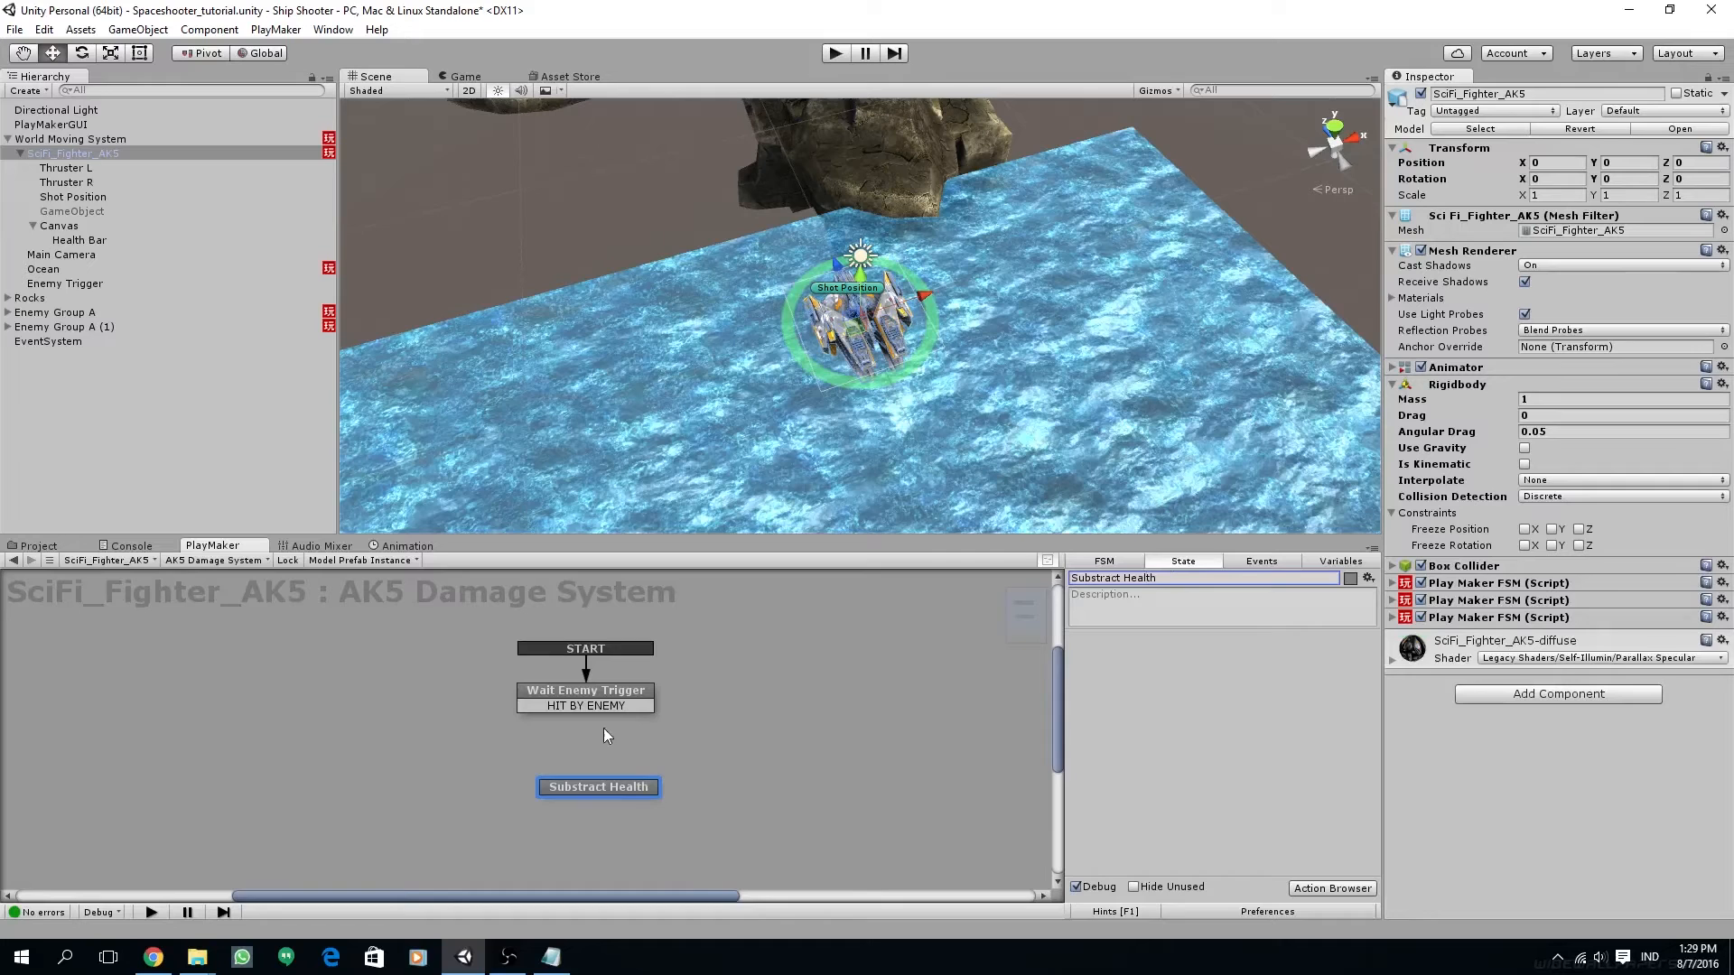
Link HIT BY ENEMY to the Substract Health state and return that state to Wait Enemy Trigger through a FINISHED transition
{"action": "left_click_drag", "start_coordinate": [616, 701], "coordinate": [581, 789]}
{"action": "middle_click_drag", "start_coordinate": [582, 789], "coordinate": [666, 764]}
{"action": "right_click", "coordinate": [681, 767]}
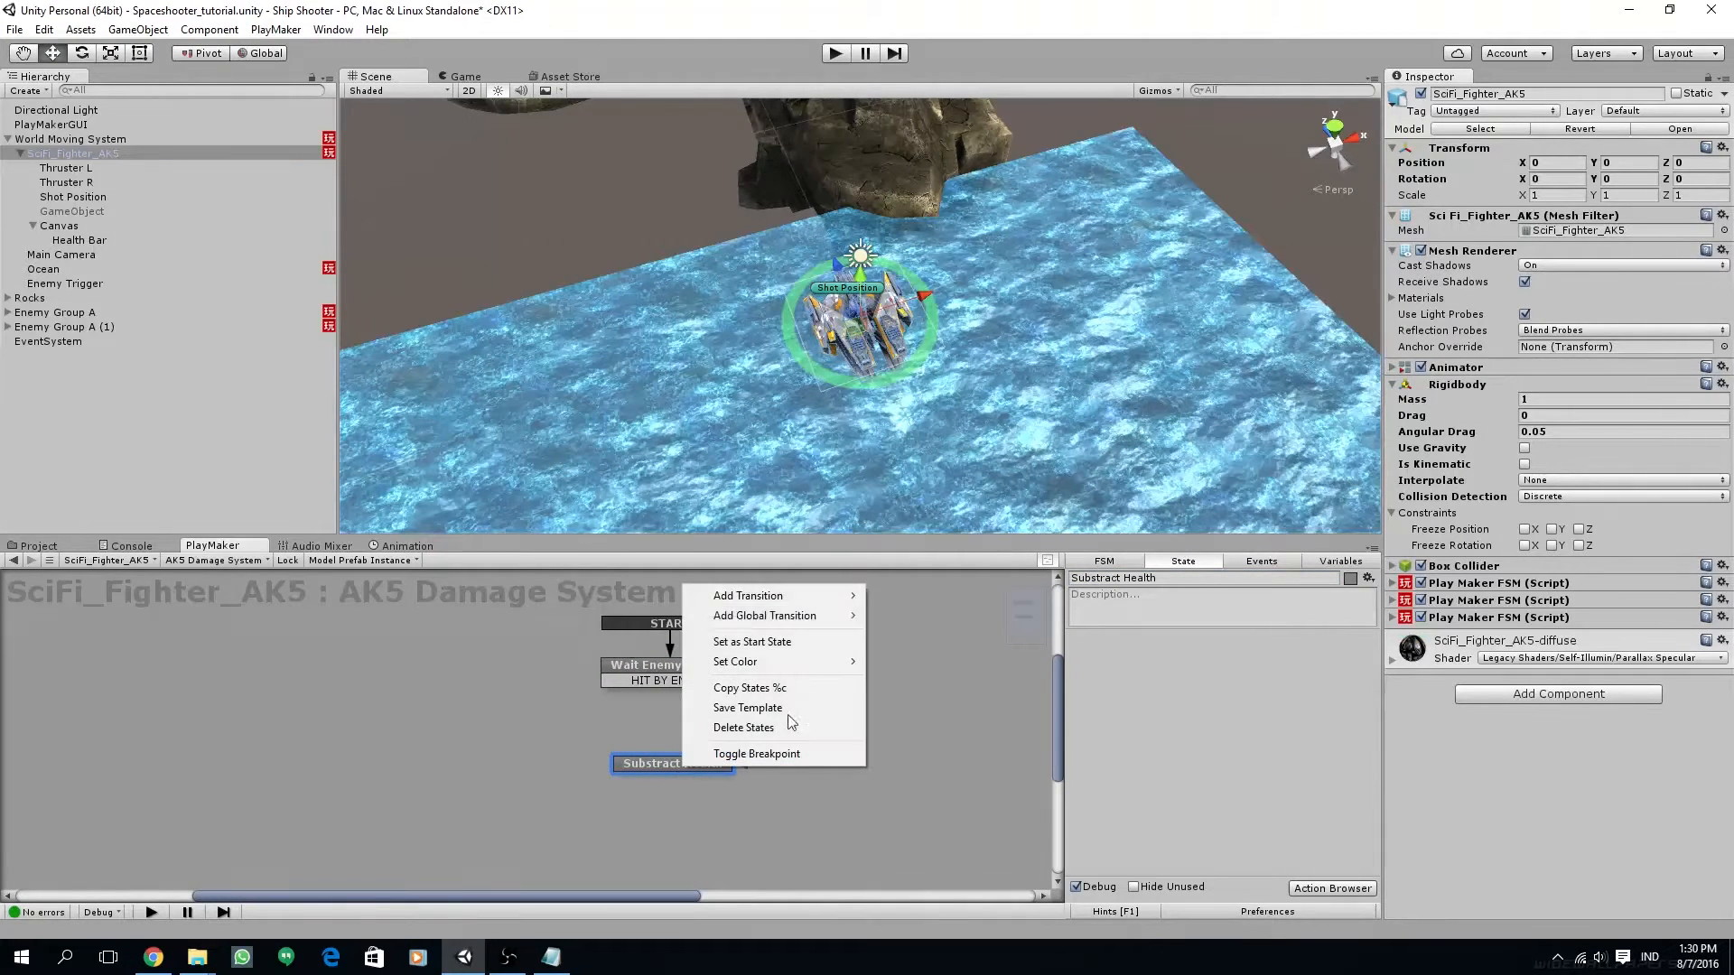
{"action": "mouse_move", "coordinate": [788, 598]}
{"action": "left_click", "coordinate": [926, 613]}
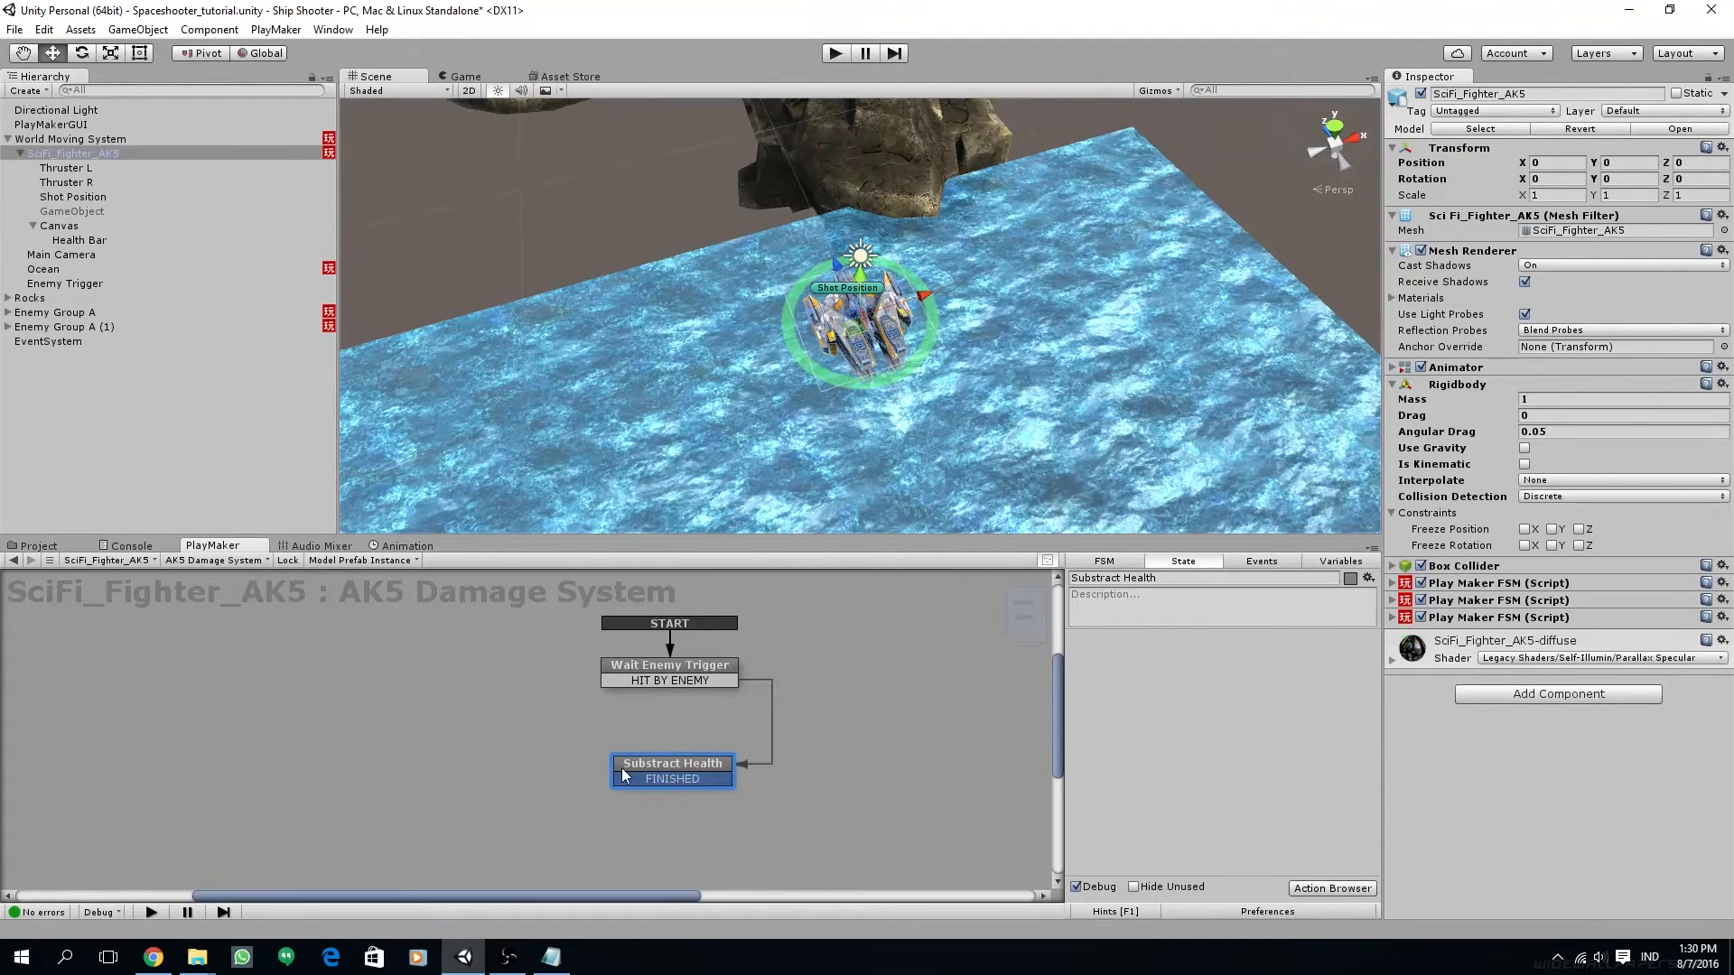
{"action": "mouse_move", "coordinate": [608, 783]}
{"action": "left_mouse_down"}
{"action": "mouse_move", "coordinate": [538, 710]}
{"action": "mouse_move", "coordinate": [605, 670]}
{"action": "mouse_move", "coordinate": [609, 780]}
{"action": "mouse_move", "coordinate": [586, 668]}
{"action": "mouse_move", "coordinate": [613, 673]}
{"action": "left_mouse_up"}
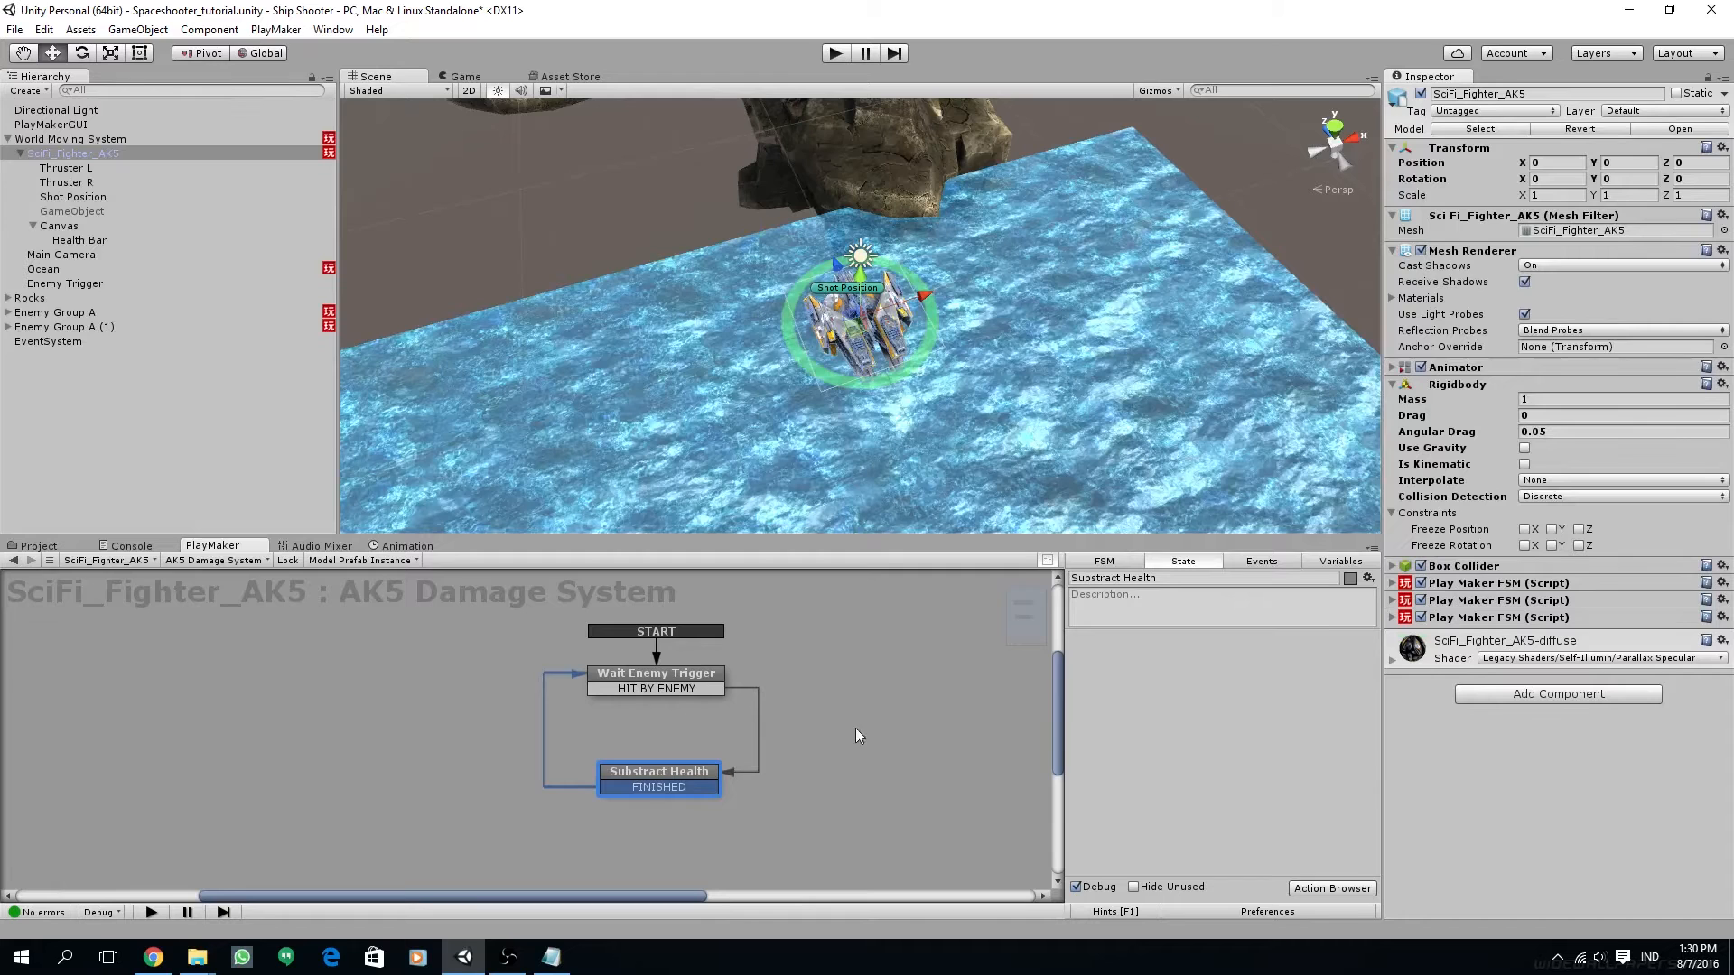
Add a Float Subtract action to the Substract Health state
{"action": "left_click", "coordinate": [1332, 888]}
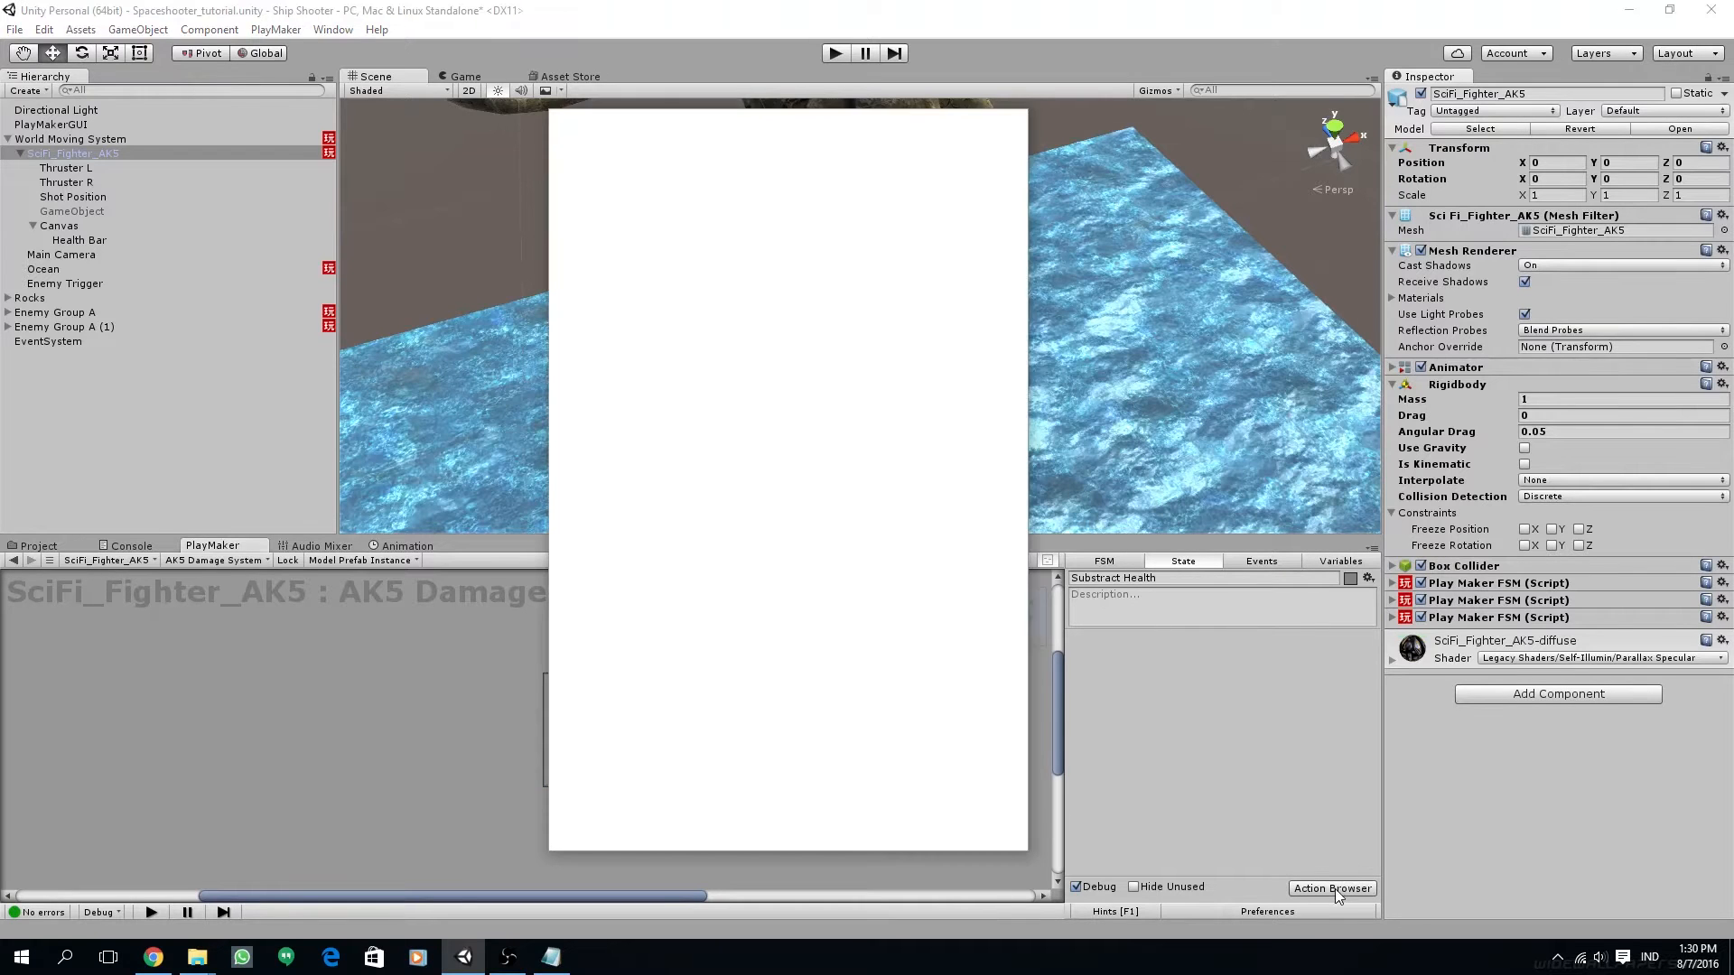
{"action": "type", "text": "float sub"}
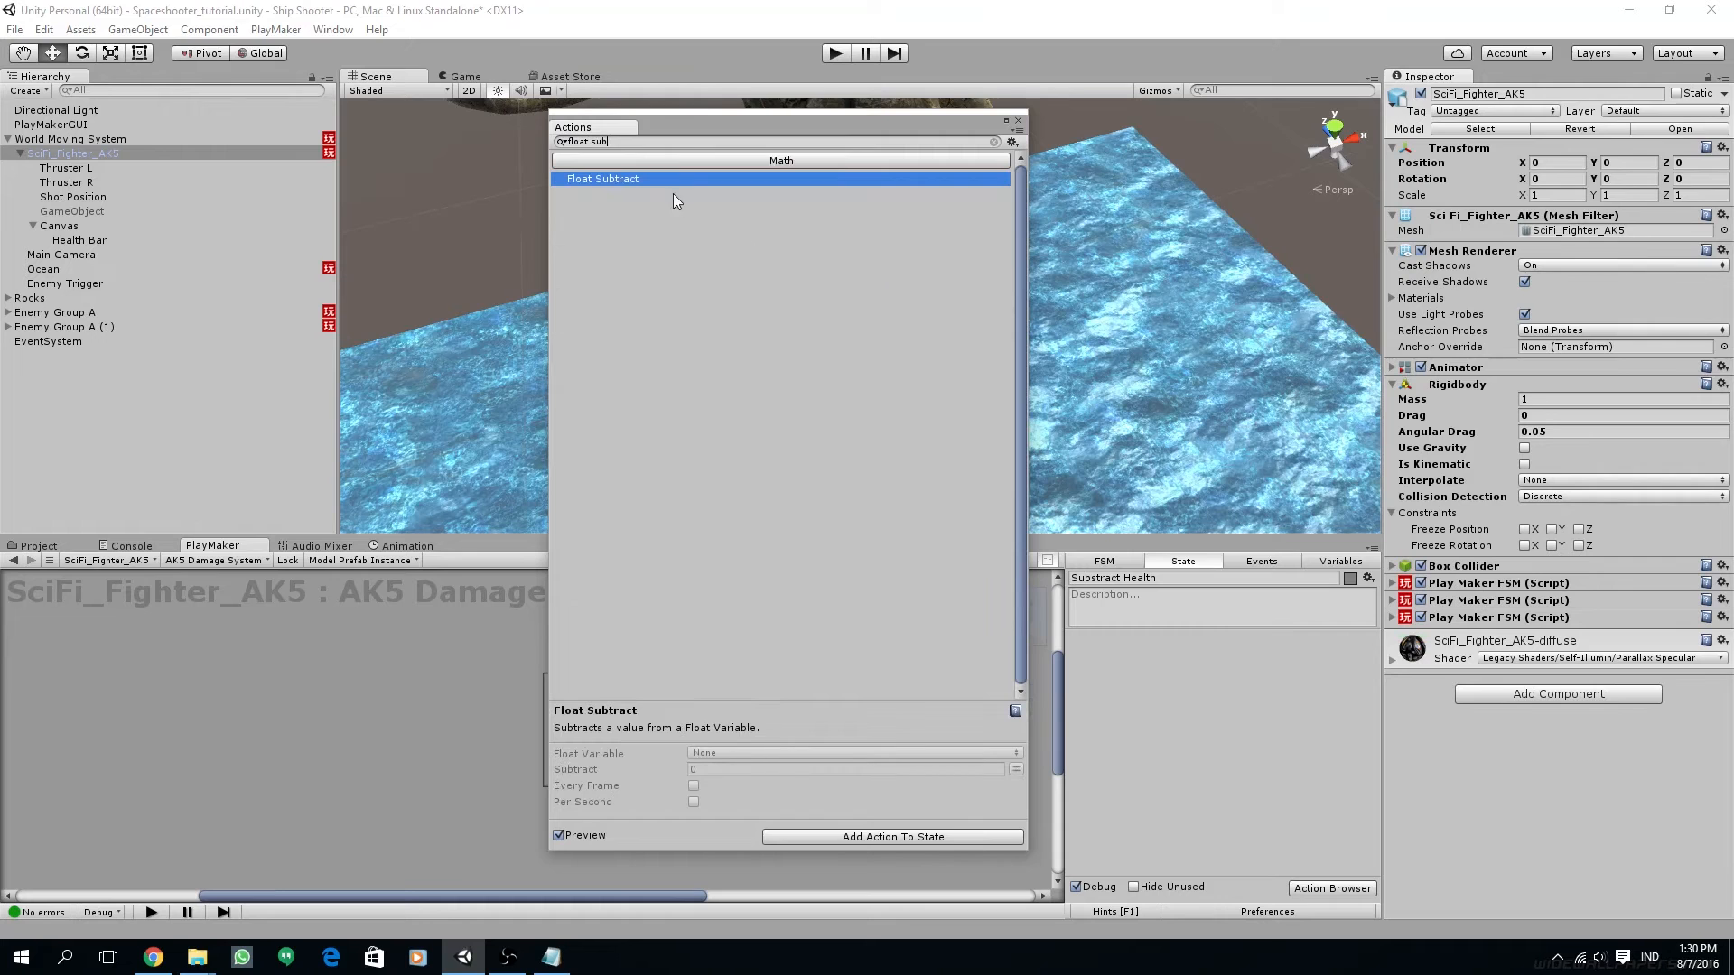
{"action": "double_click", "coordinate": [658, 176]}
{"action": "left_click", "coordinate": [1018, 120]}
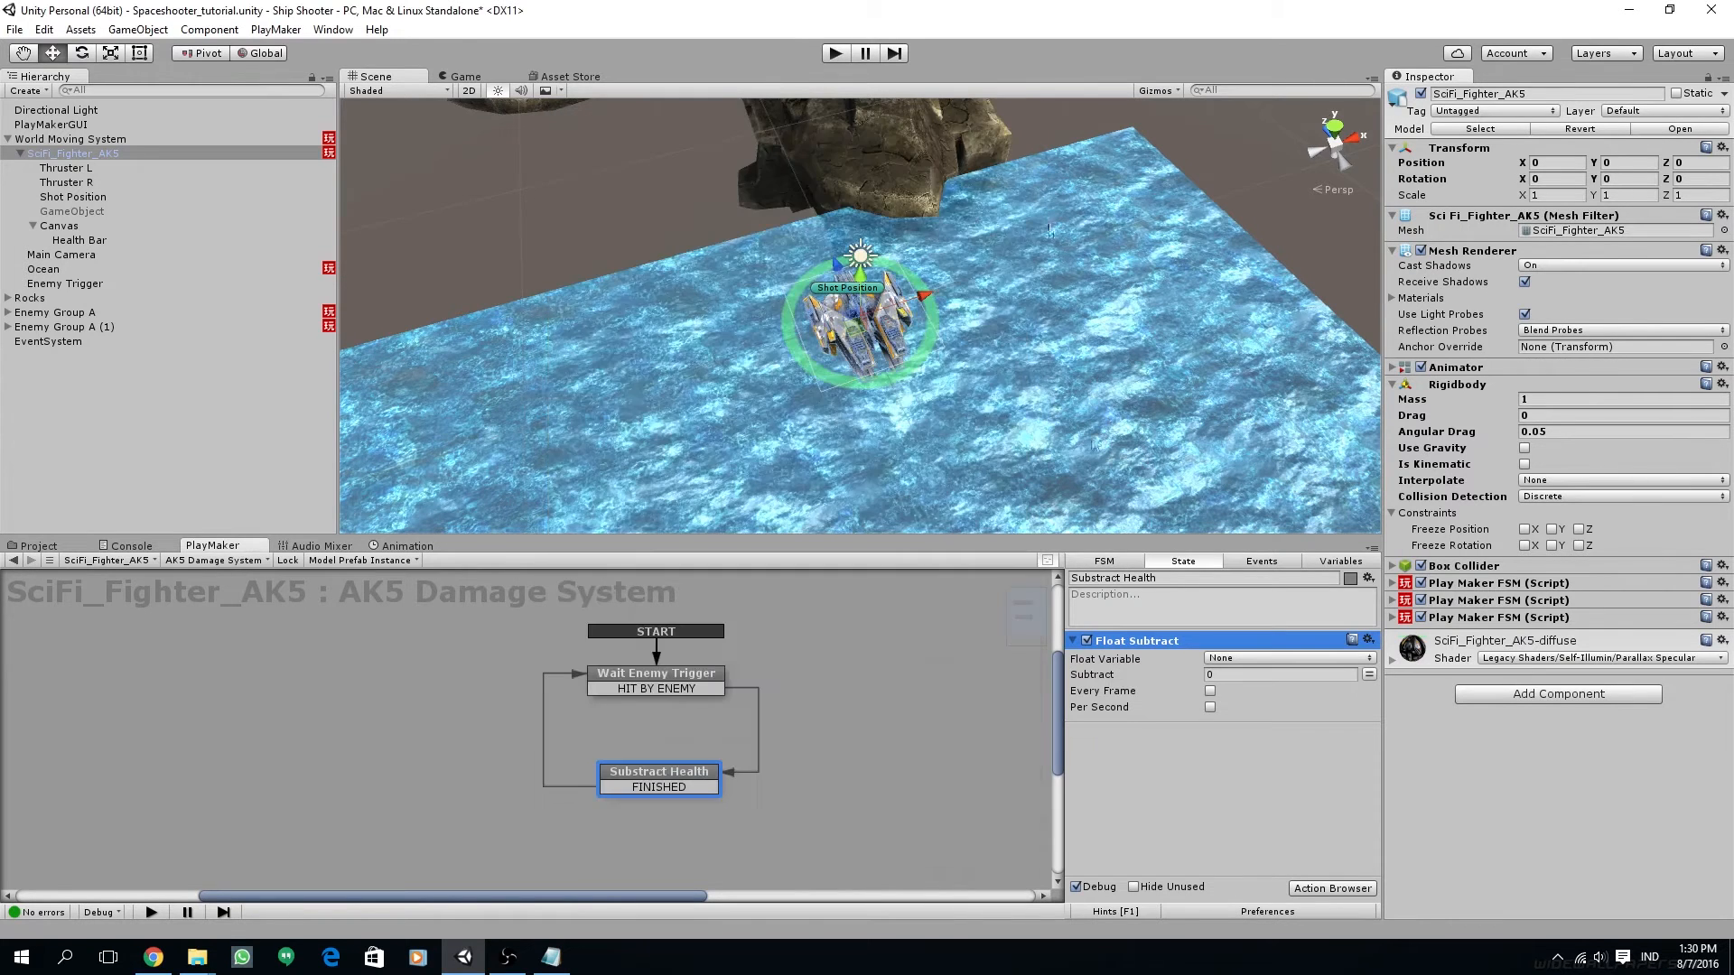
Assign a new float variable named Player Health to the Float Subtract action and set its Subtract amount to 1
{"action": "left_click", "coordinate": [1266, 658]}
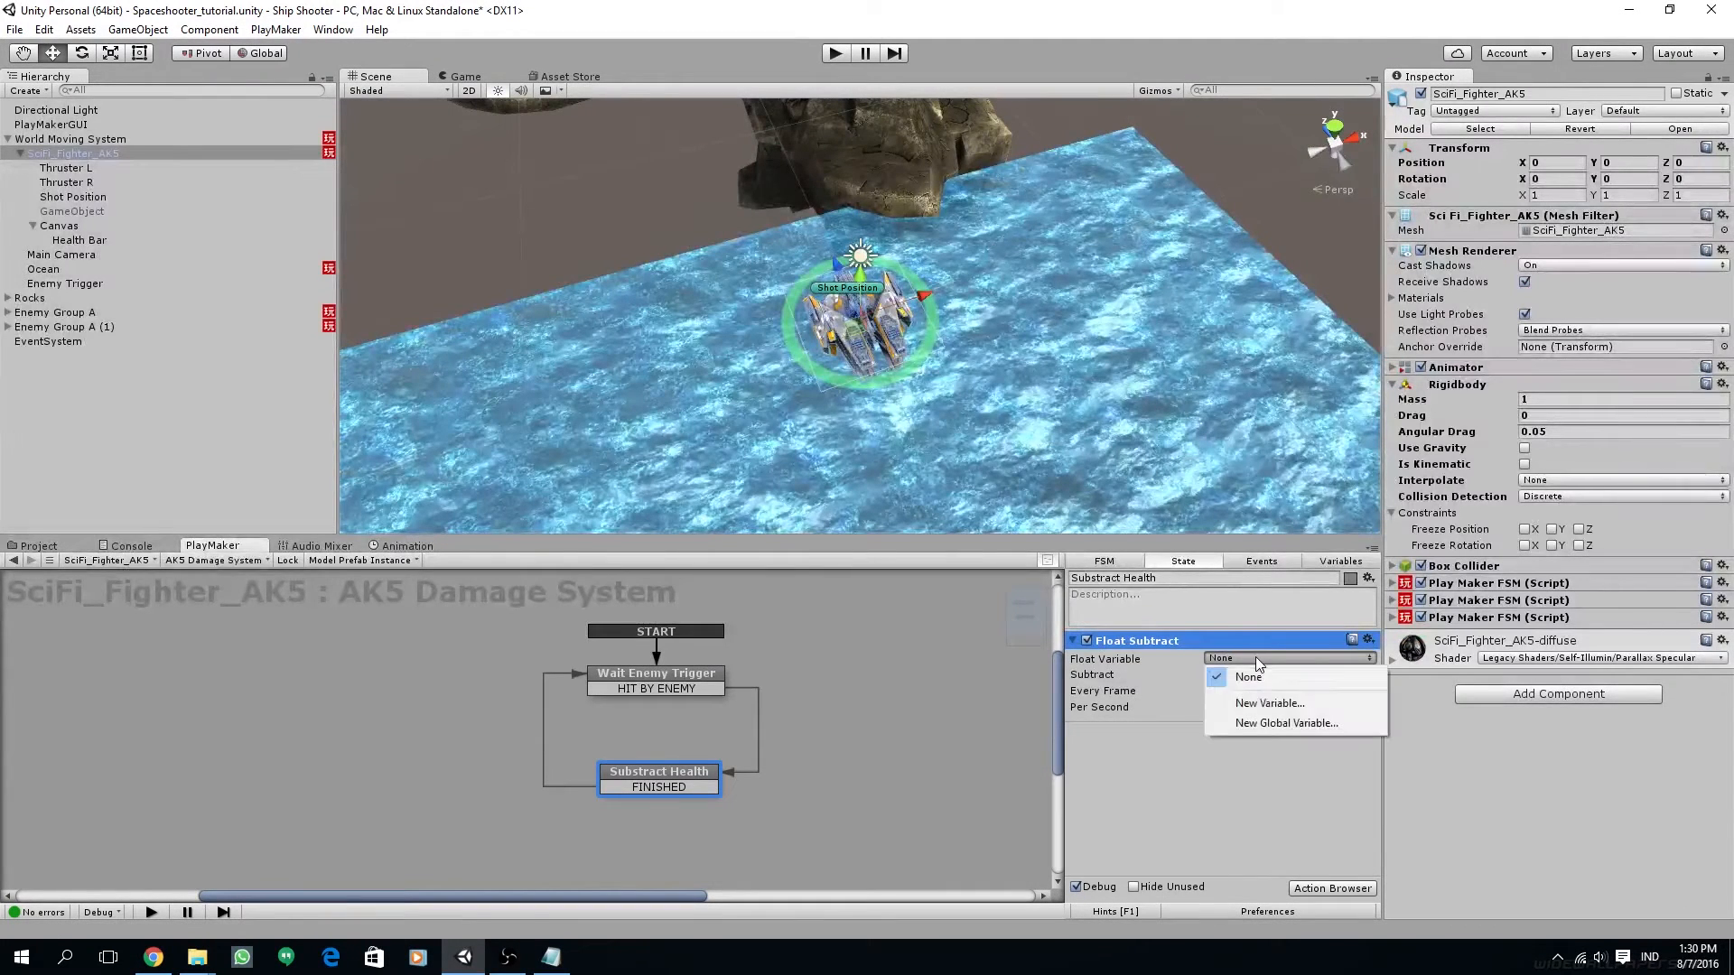
{"action": "left_click", "coordinate": [1268, 703]}
{"action": "type", "text": "Player He"}
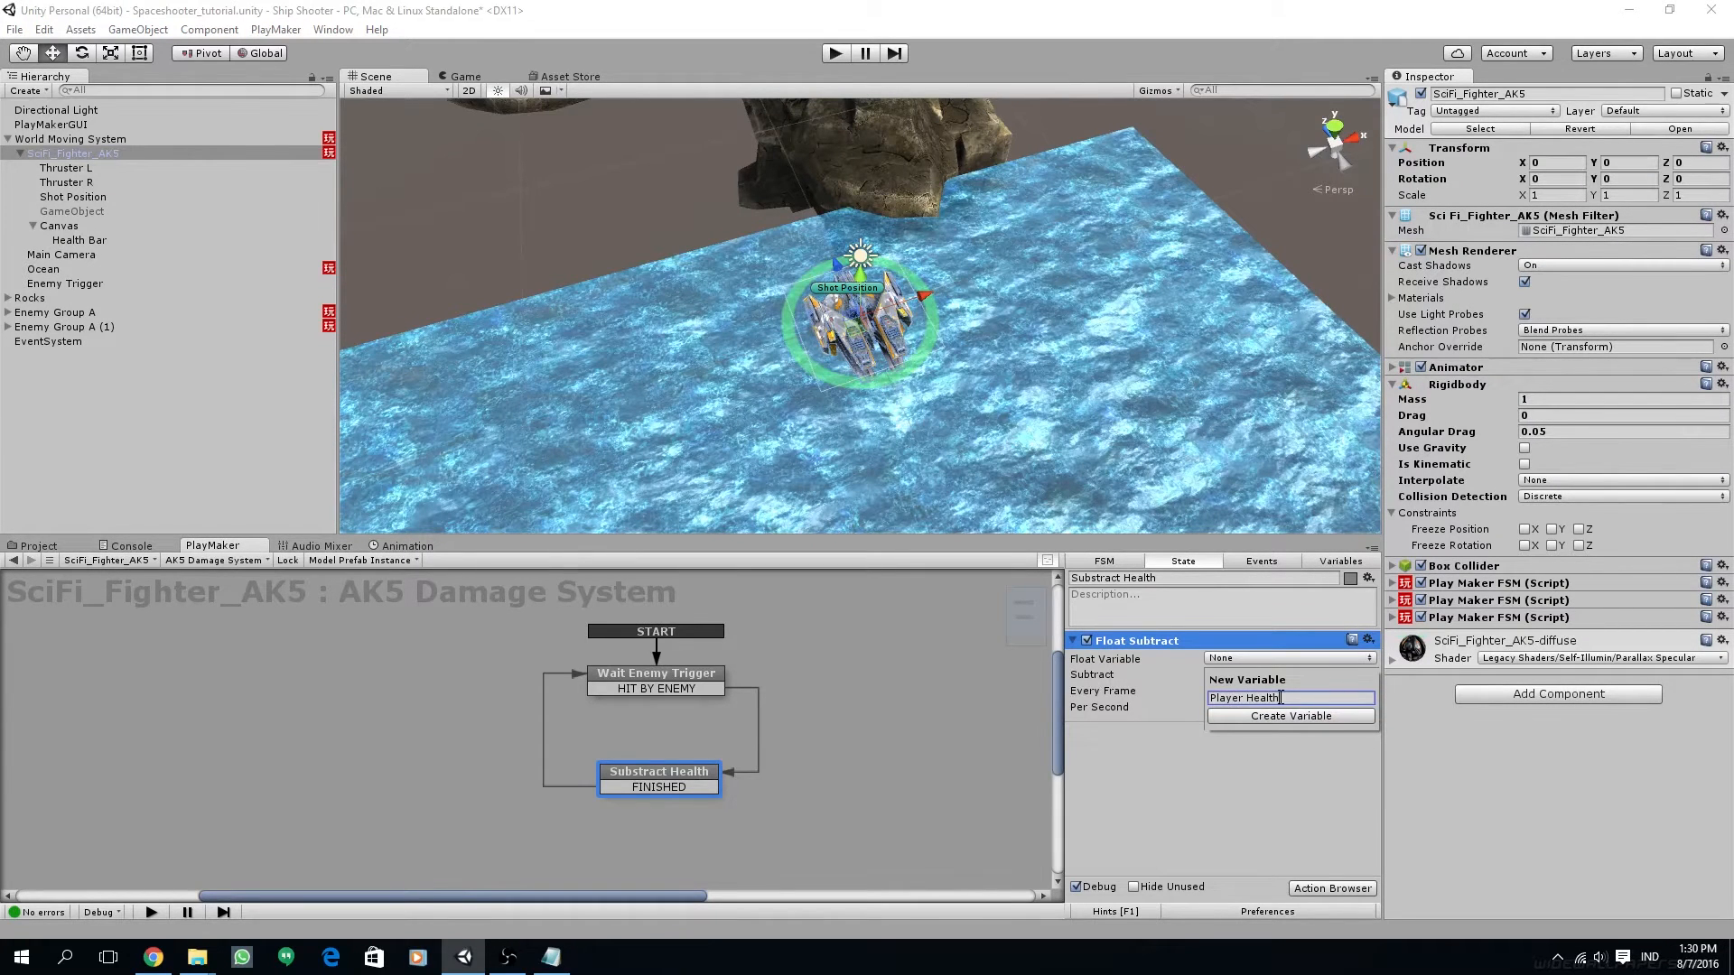
{"action": "type", "text": "alth"}
{"action": "key", "text": "Return"}
{"action": "left_click", "coordinate": [1281, 692]}
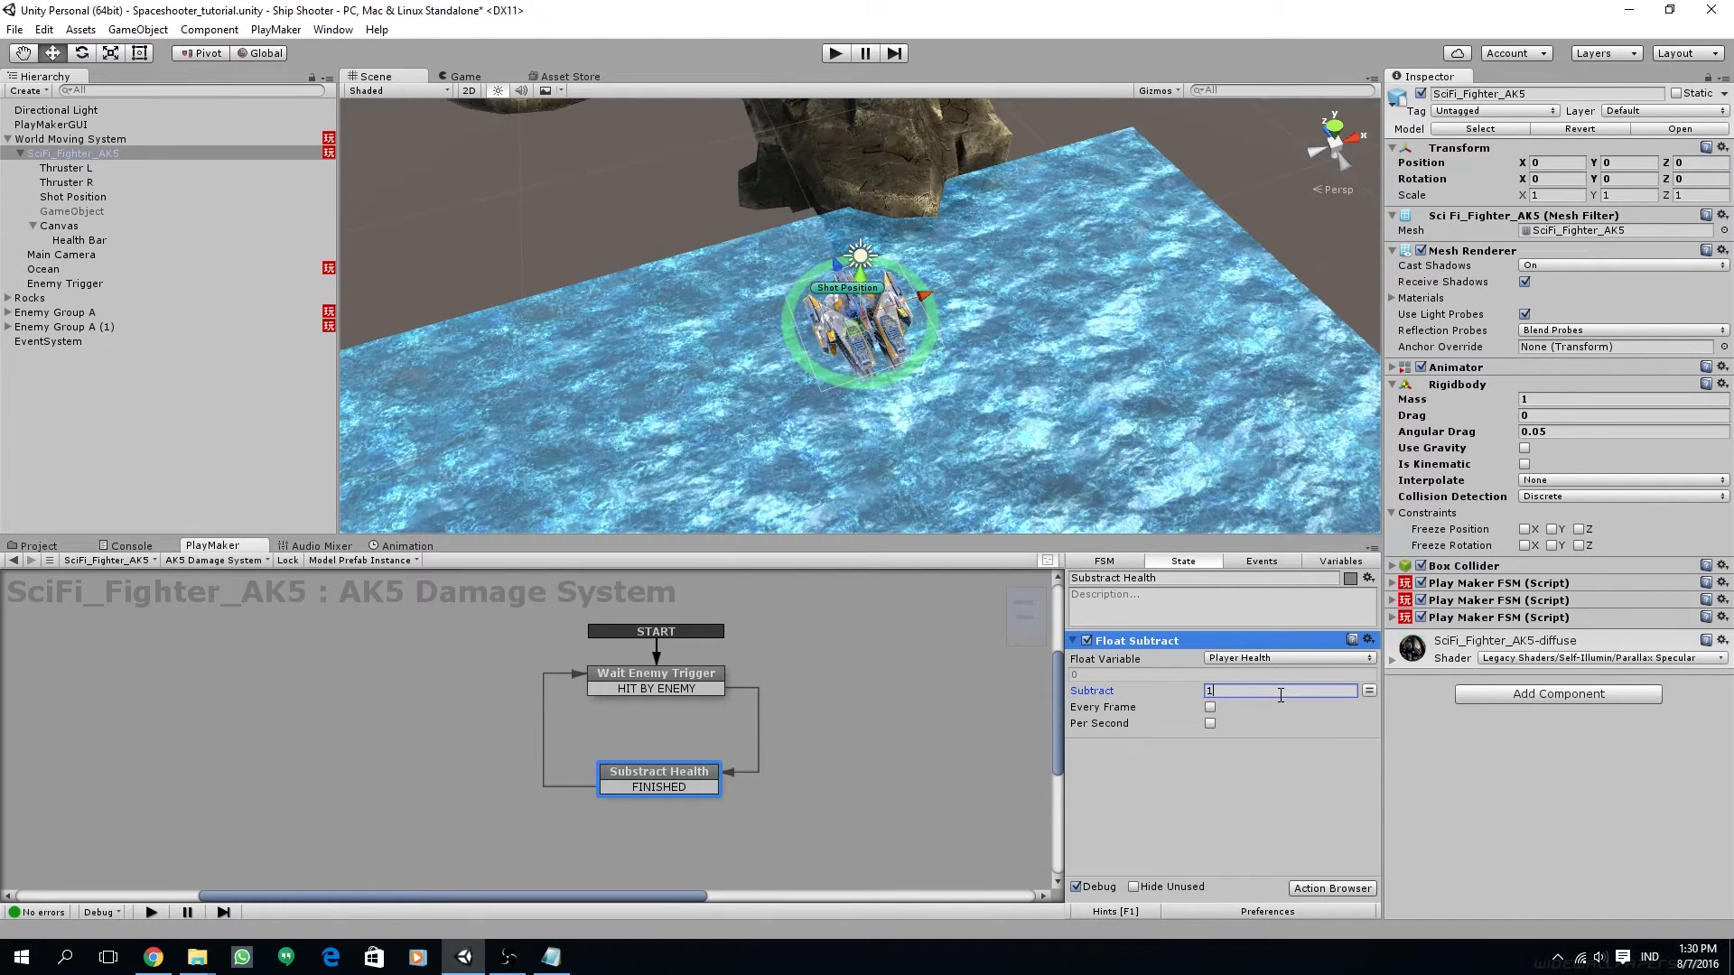
{"action": "type", "text": "1"}
{"action": "left_click", "coordinate": [1201, 782]}
{"action": "left_click", "coordinate": [1075, 641]}
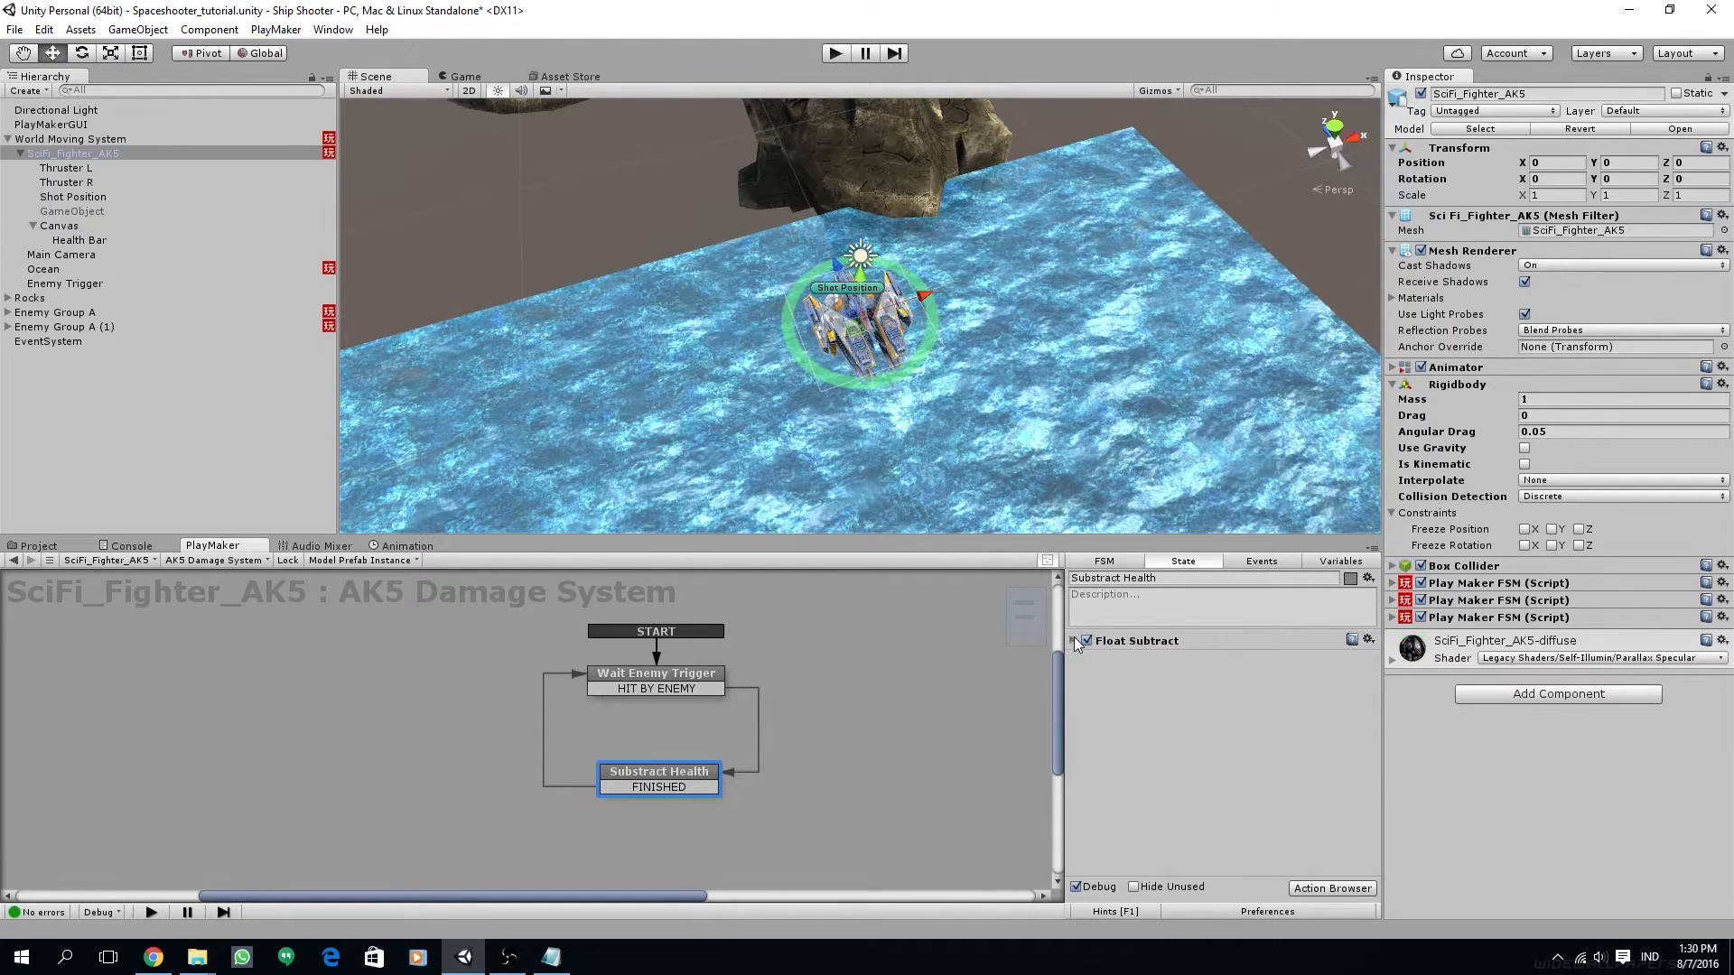
Set the value of the Player Health variable to 10
{"action": "left_click", "coordinate": [1340, 561]}
{"action": "left_click", "coordinate": [1142, 614]}
{"action": "left_click", "coordinate": [1181, 795]}
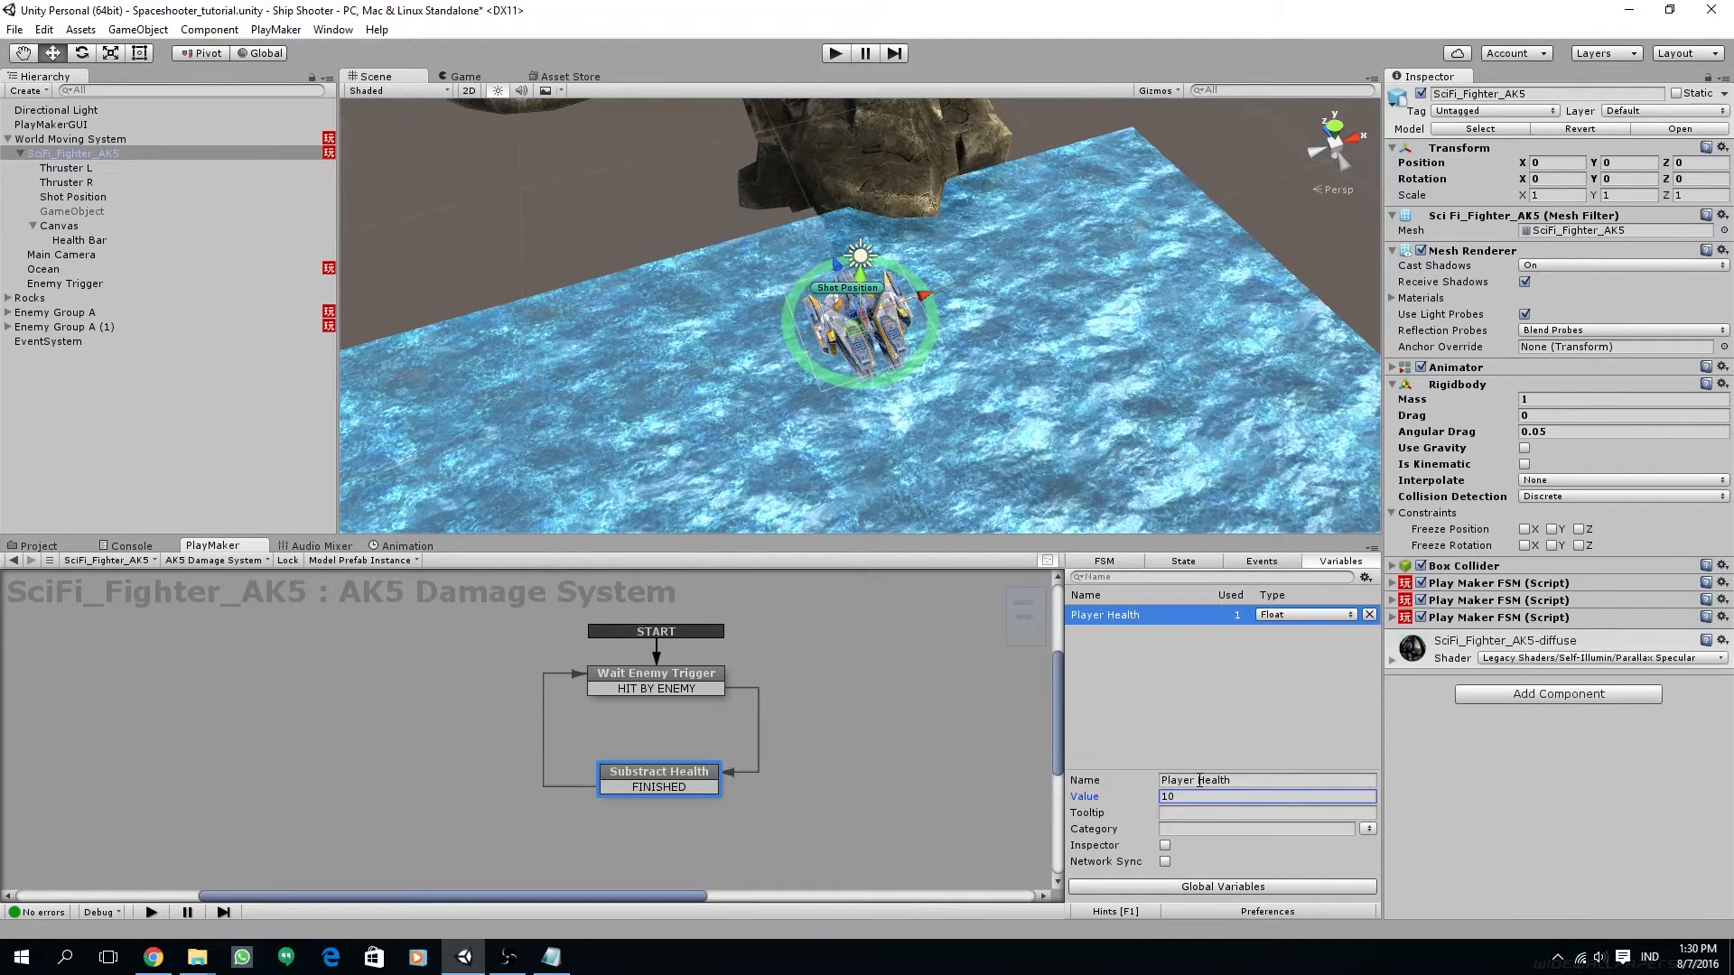
{"action": "type", "text": "10"}
{"action": "double_click", "coordinate": [1181, 799]}
Add a Set Float Value action below Float Subtract in the Substract Health state
{"action": "left_click", "coordinate": [1187, 562]}
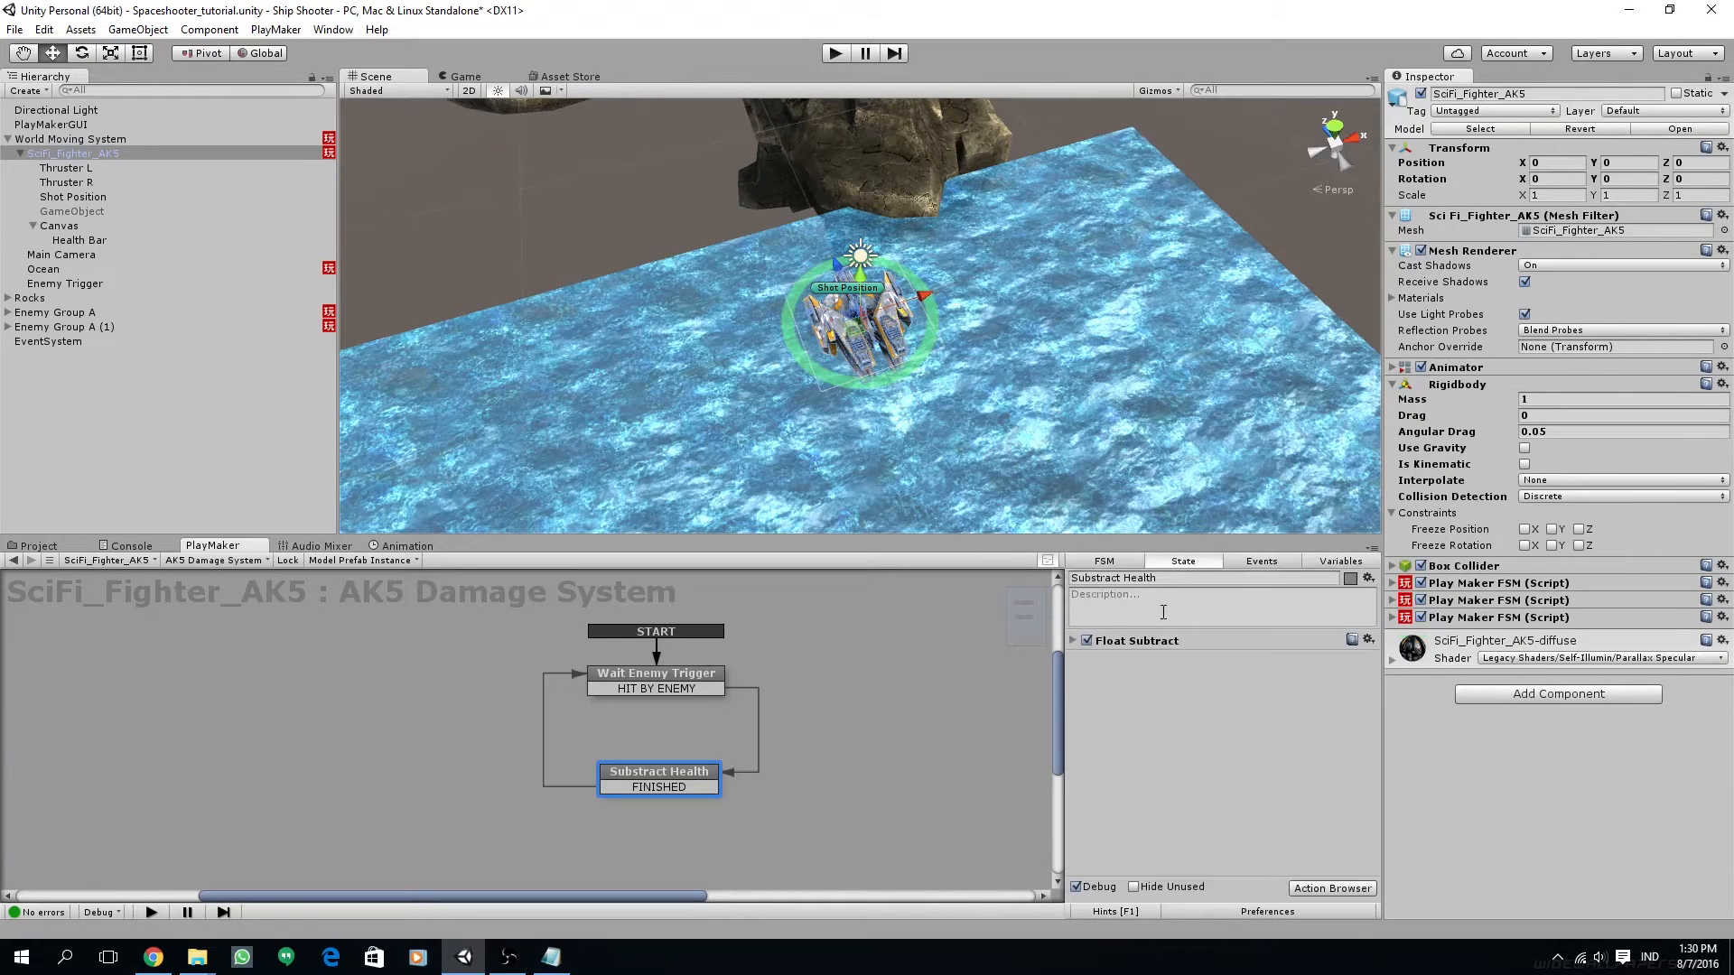
{"action": "left_click", "coordinate": [1073, 641]}
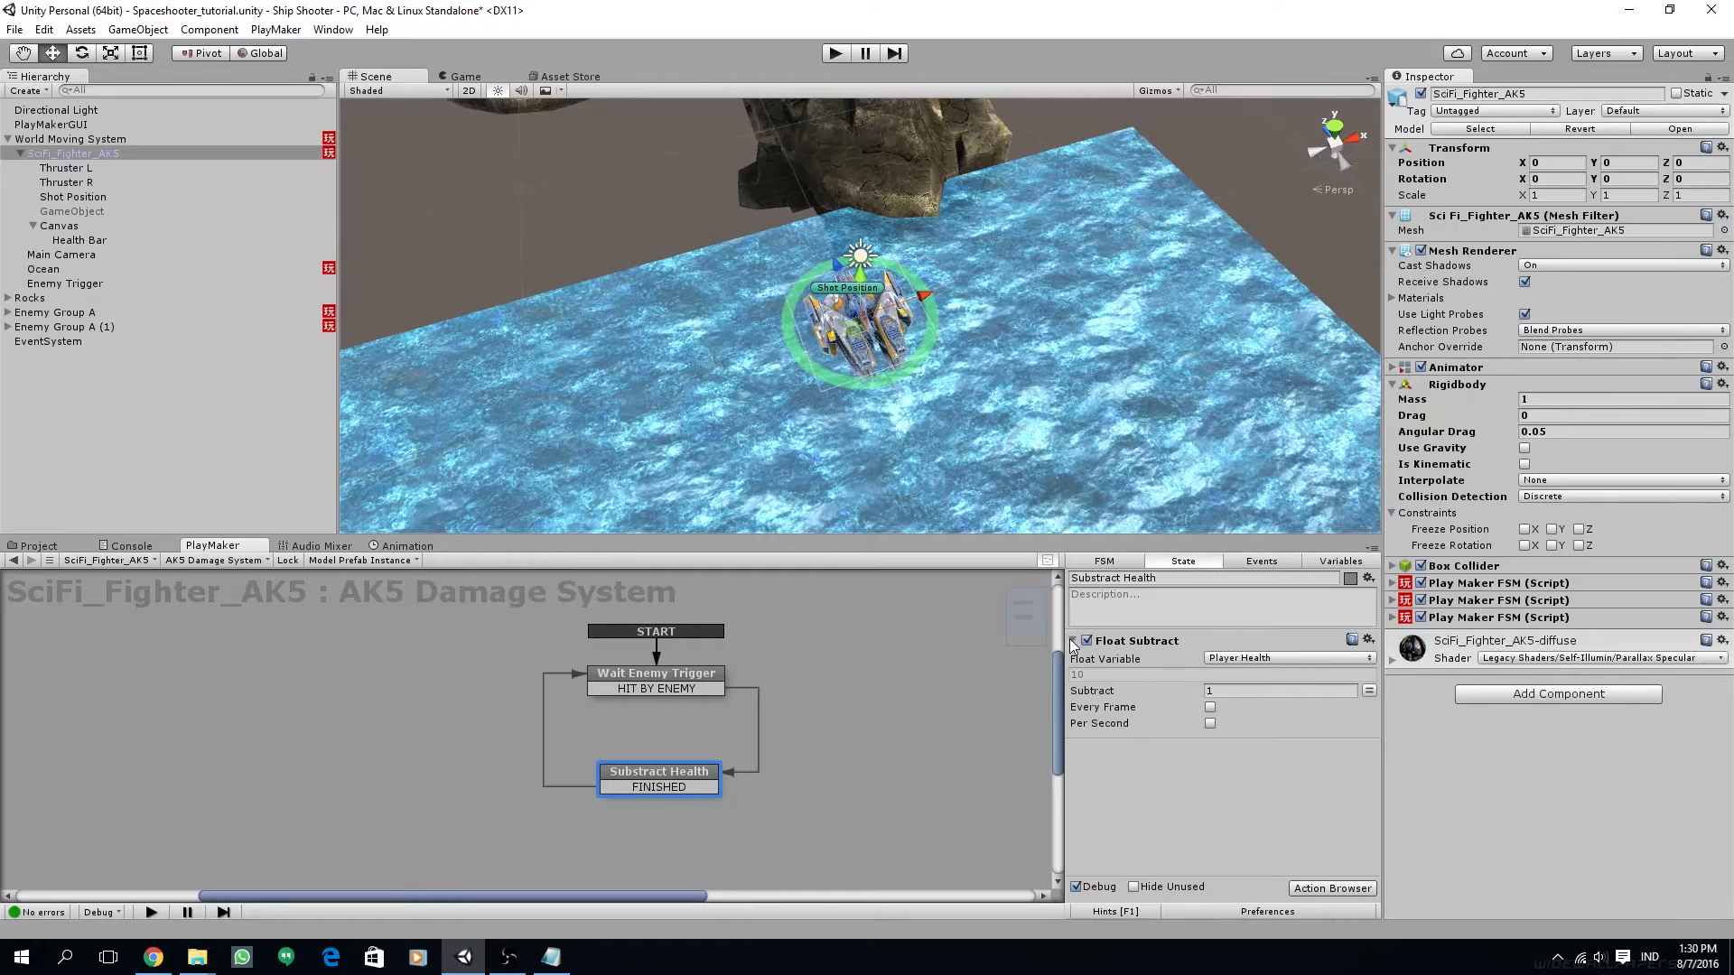
{"action": "left_click", "coordinate": [1073, 641]}
{"action": "left_click", "coordinate": [1333, 889]}
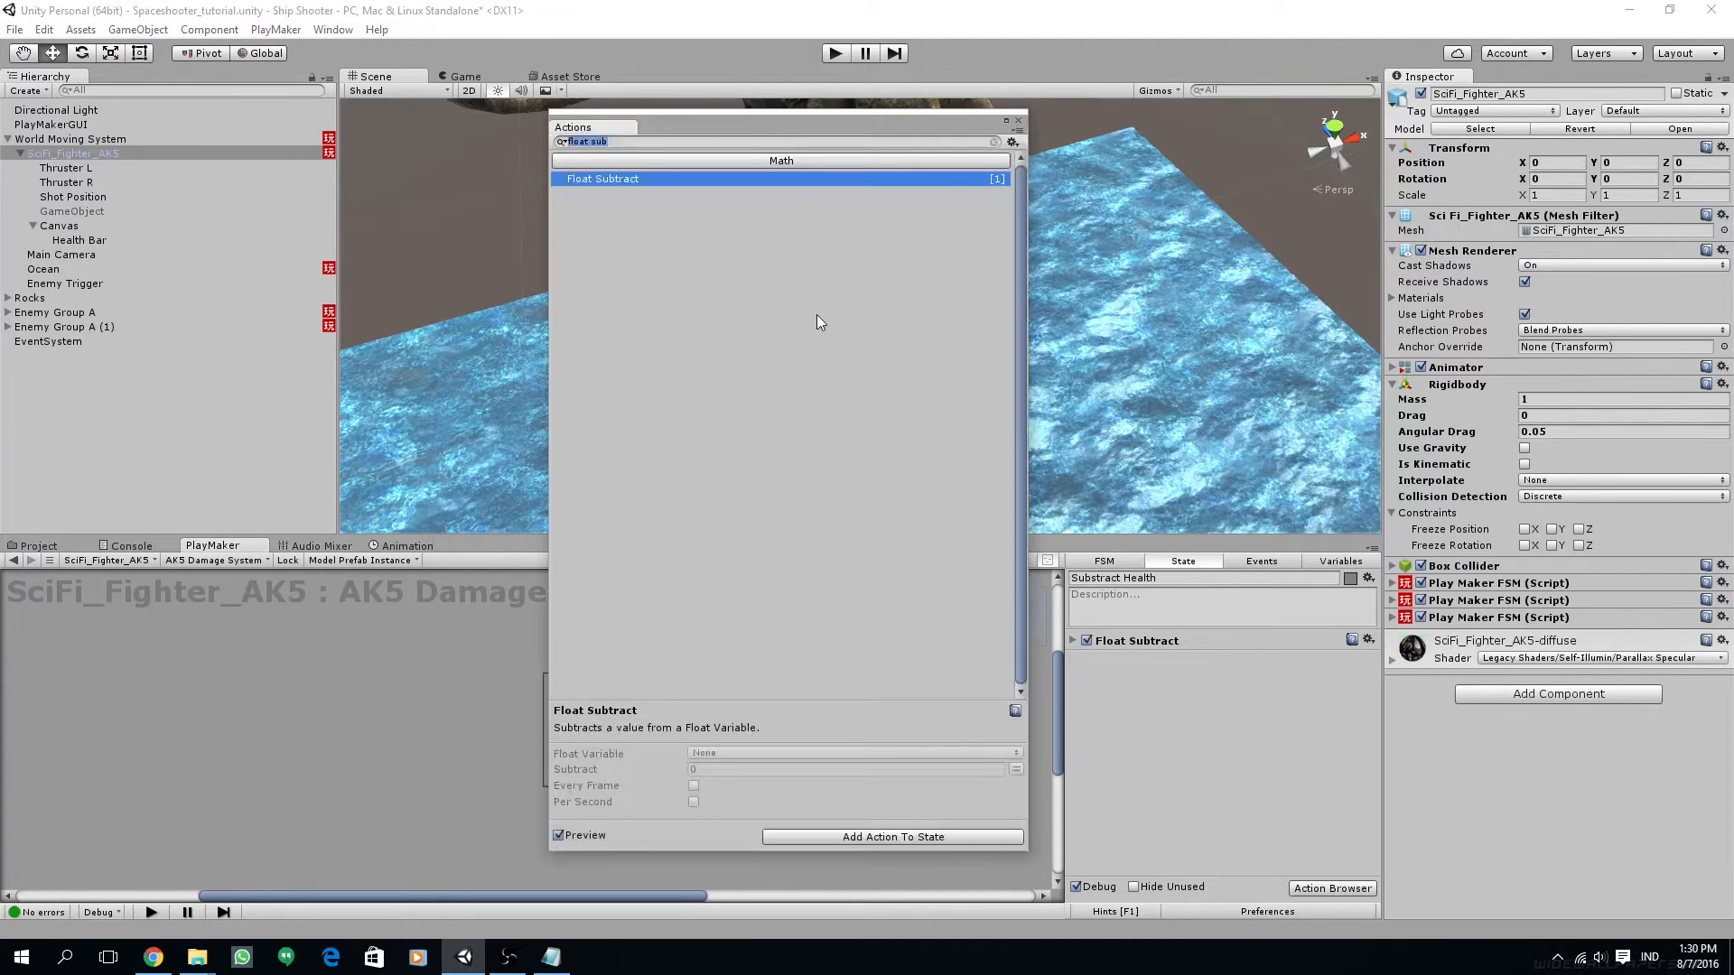
{"action": "type", "text": "set float"}
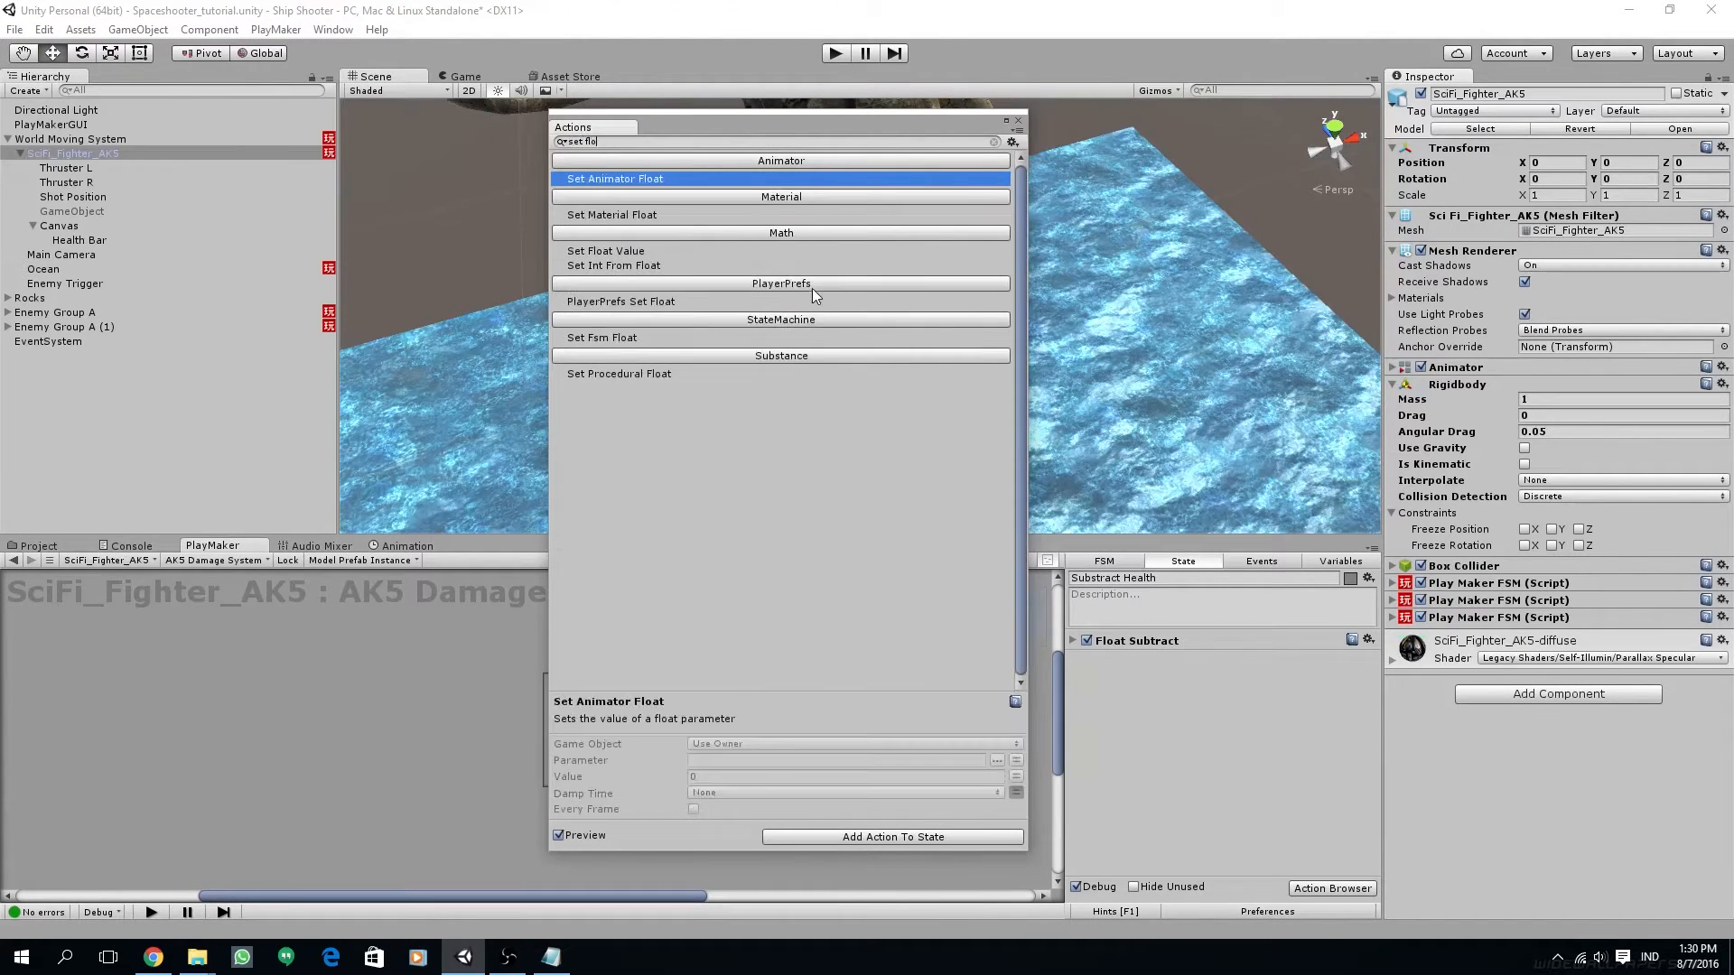
{"action": "double_click", "coordinate": [652, 251]}
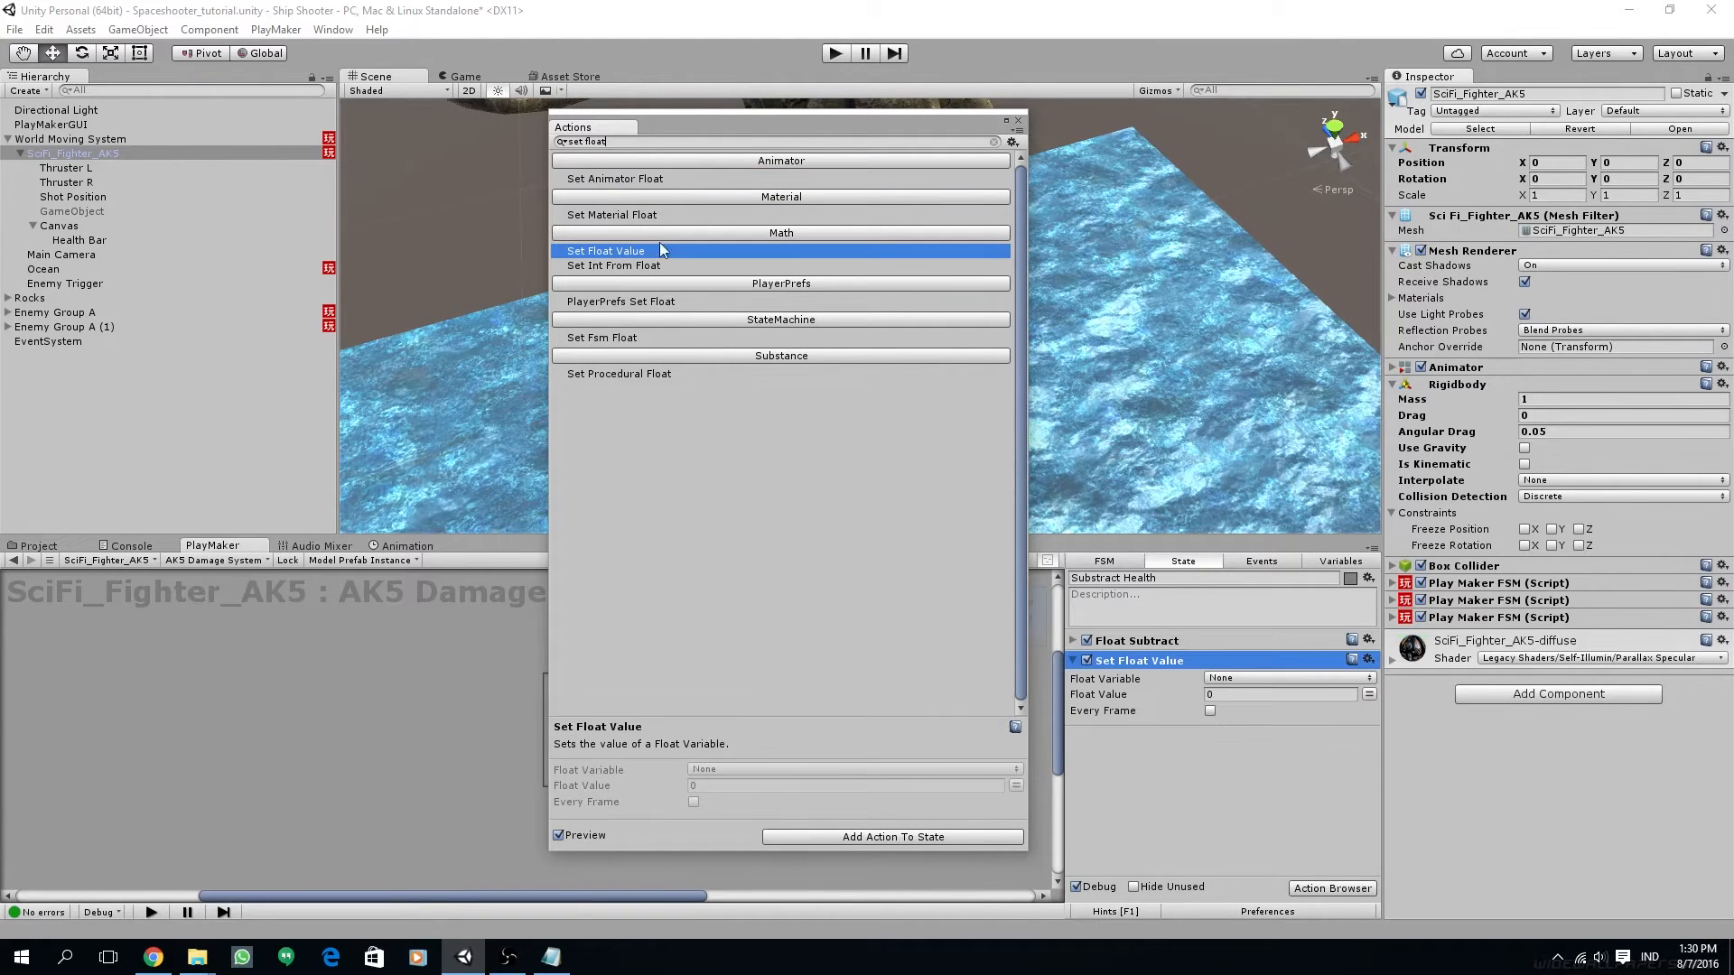
{"action": "left_click", "coordinate": [1018, 120]}
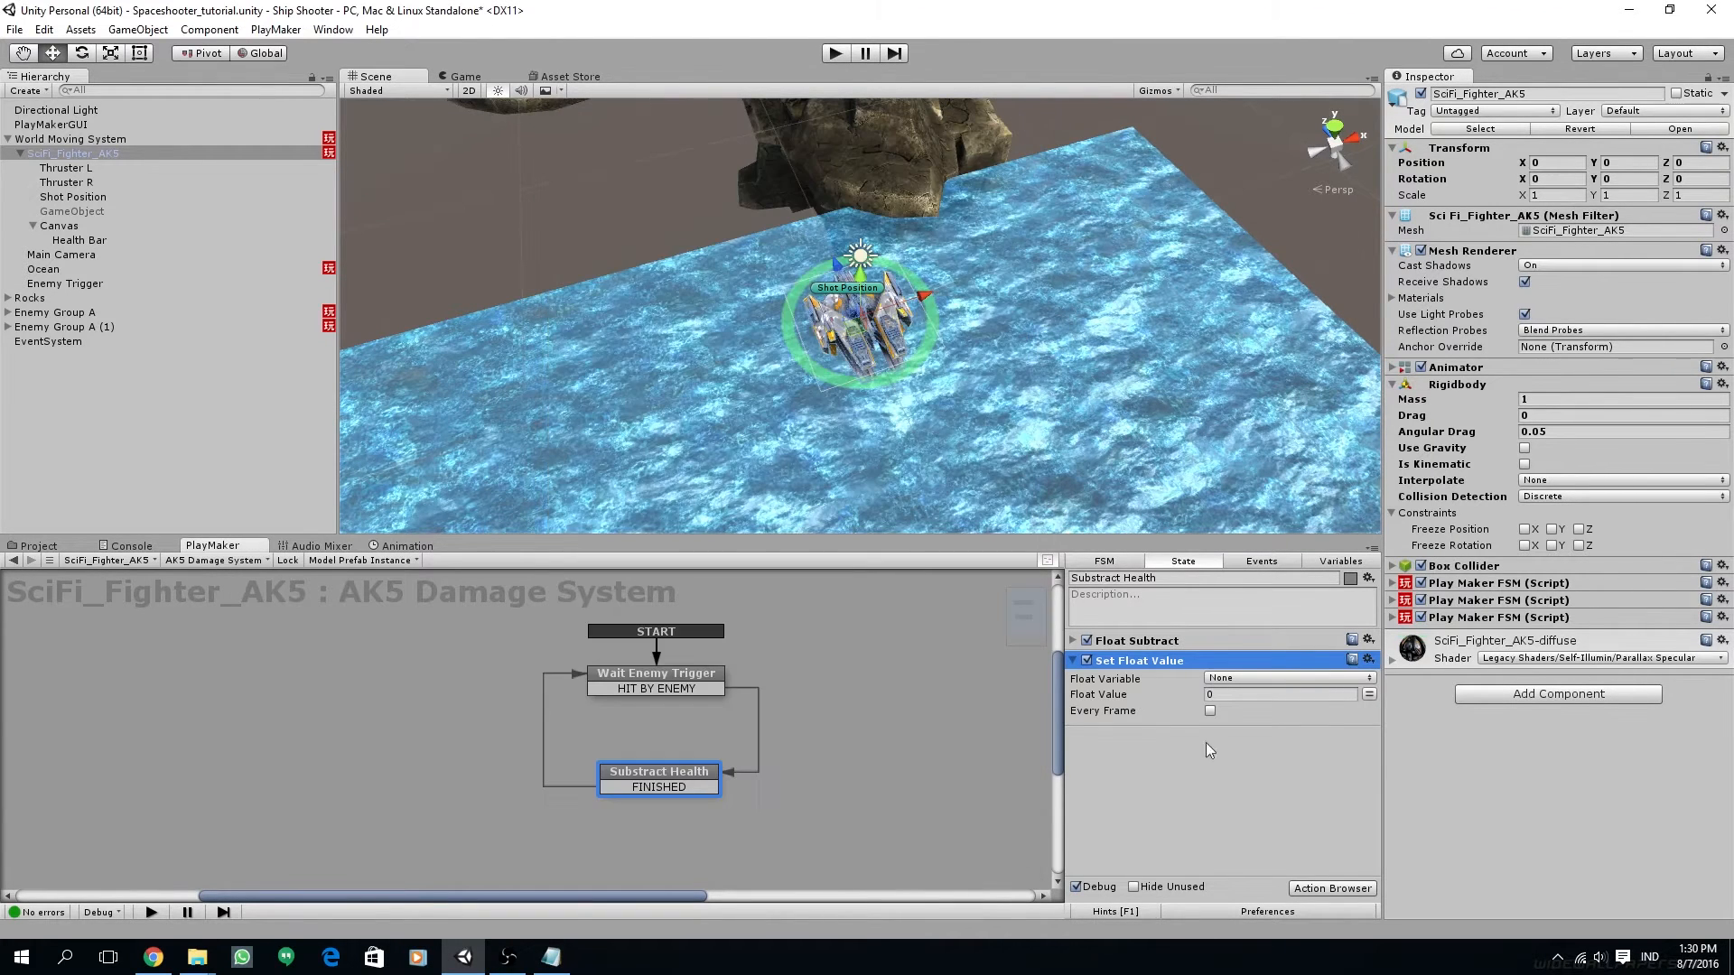
Create a new float variable named Normalized Health as the Set Float Value action's Float Variable
{"action": "left_click", "coordinate": [1289, 680]}
{"action": "left_click", "coordinate": [1280, 742]}
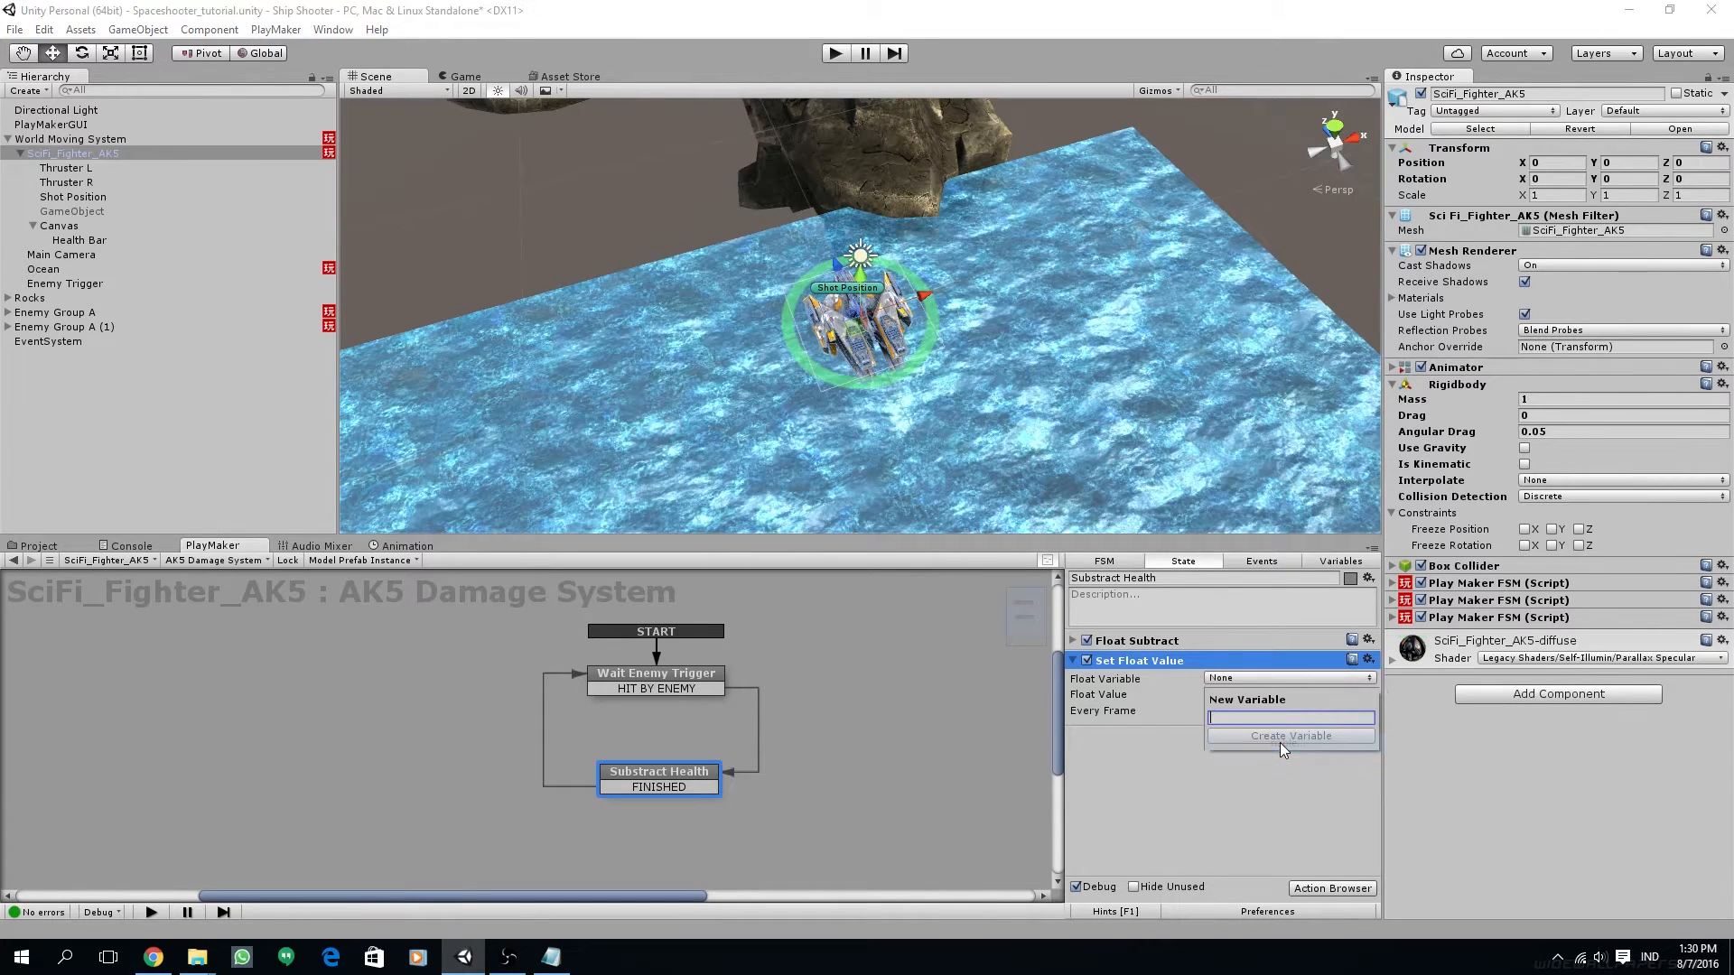
{"action": "type", "text": "No"}
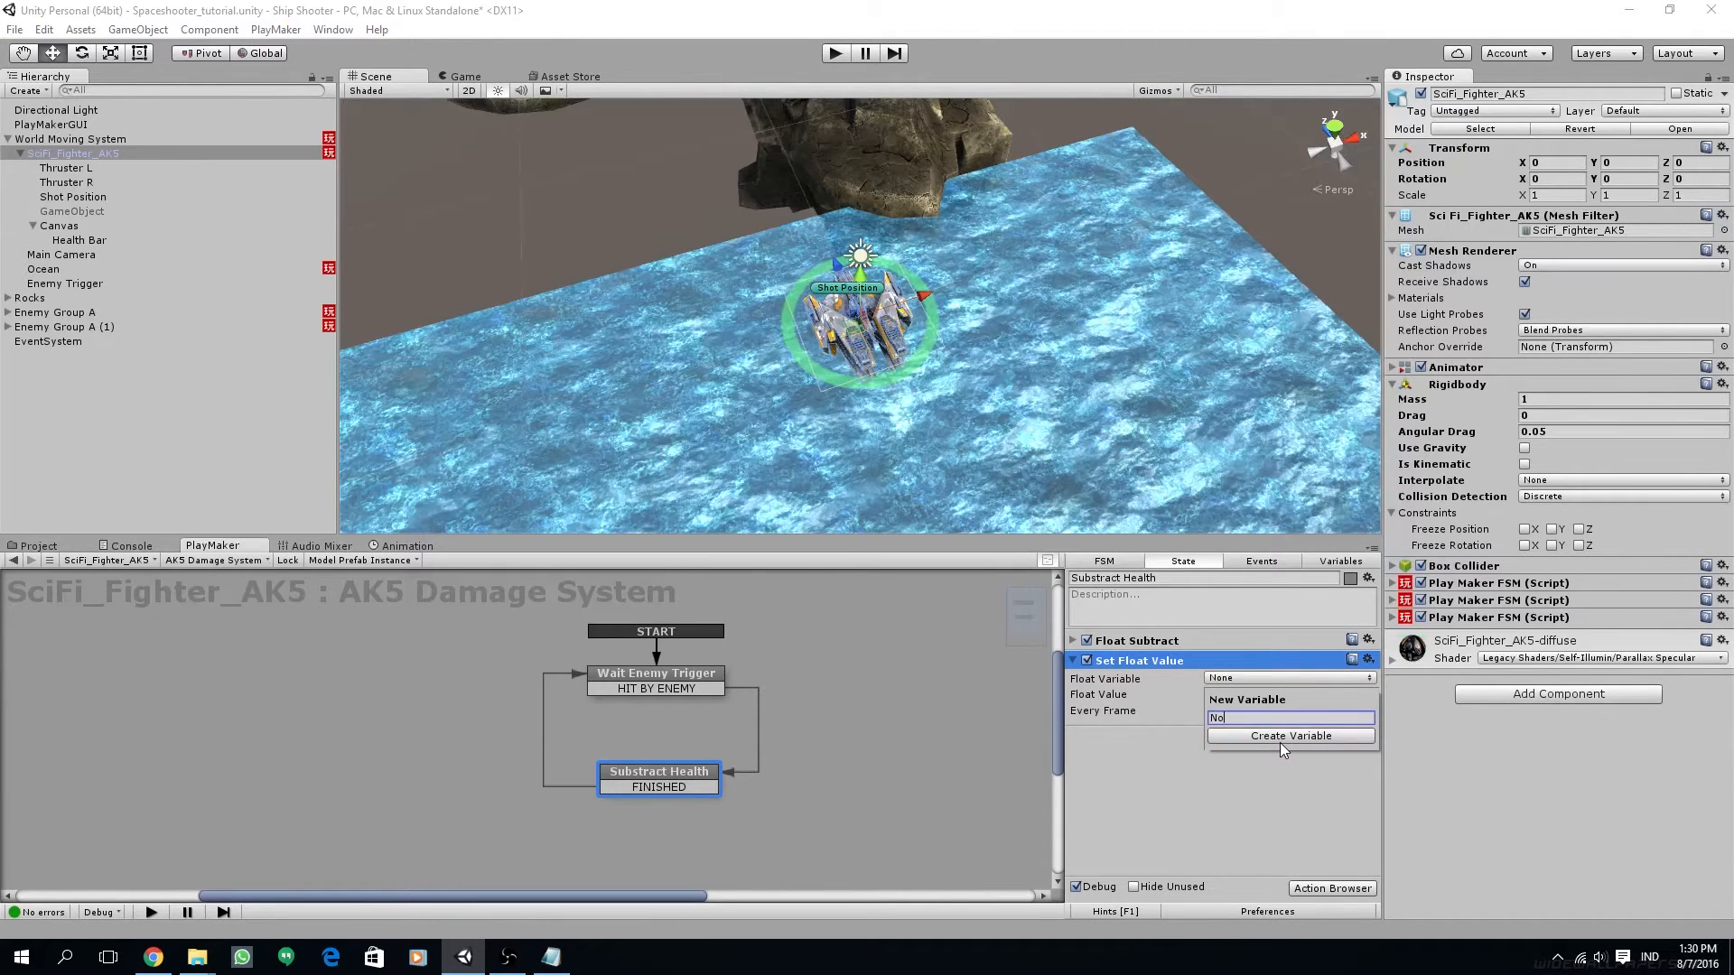
{"action": "type", "text": "rmalized Health"}
{"action": "left_click", "coordinate": [1281, 742]}
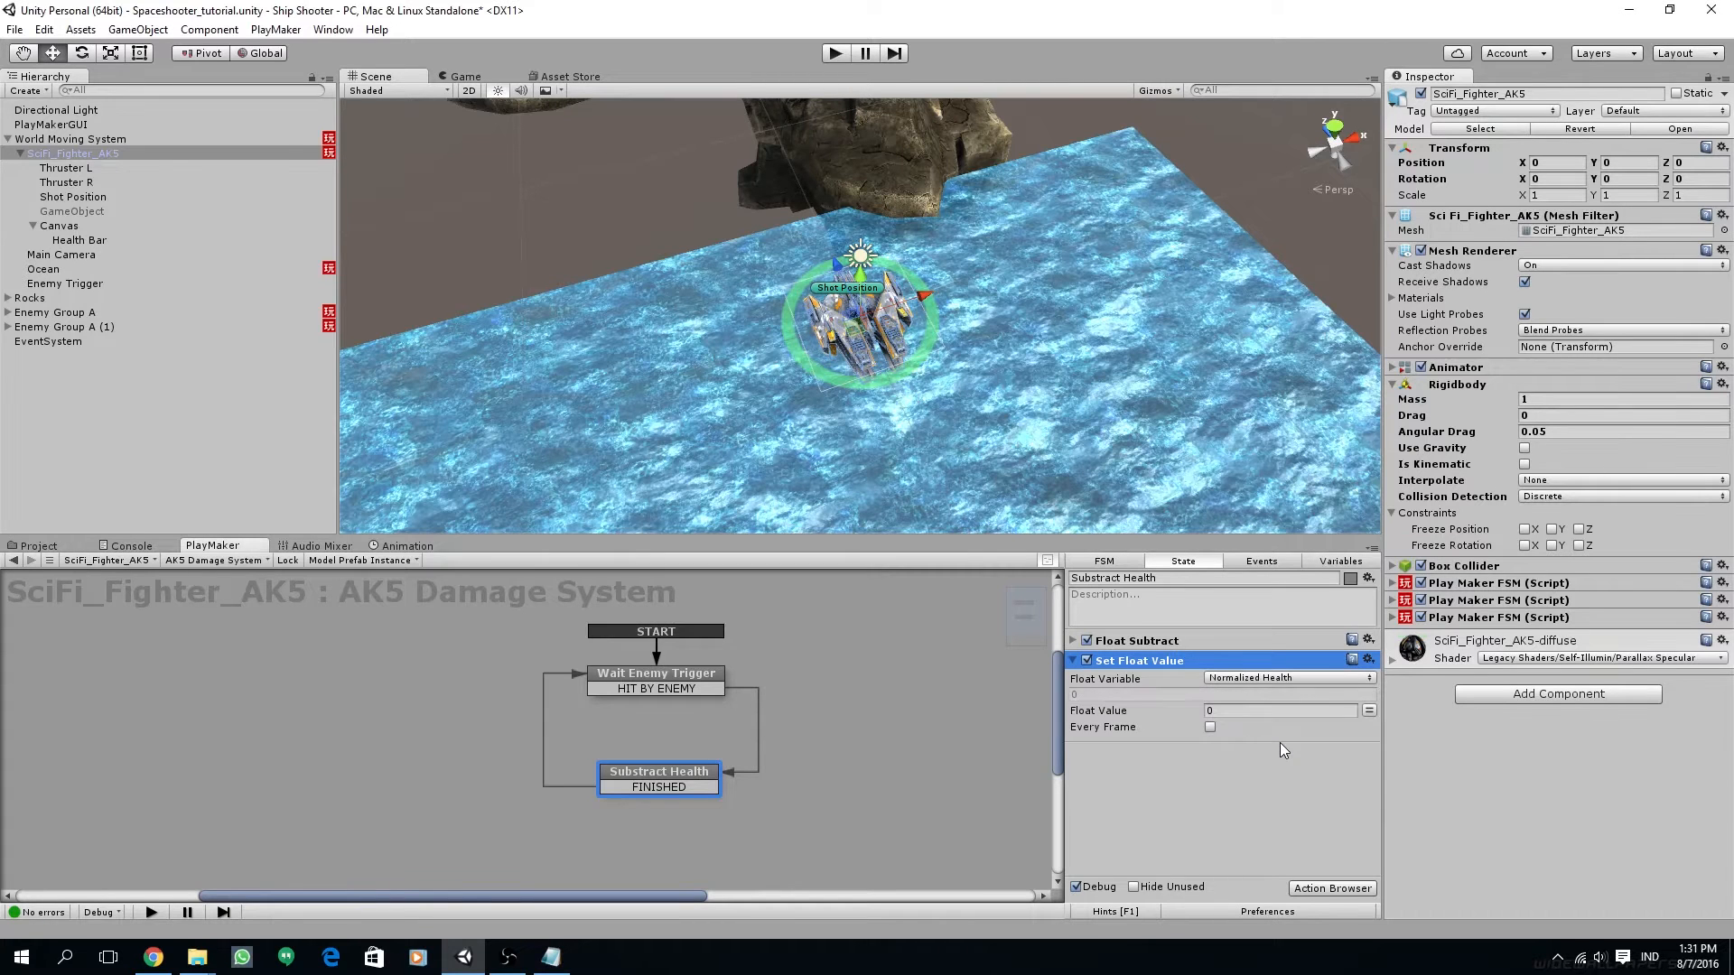
Review the settings of the Normalized Health and Player Health variables
{"action": "left_click", "coordinate": [1337, 564]}
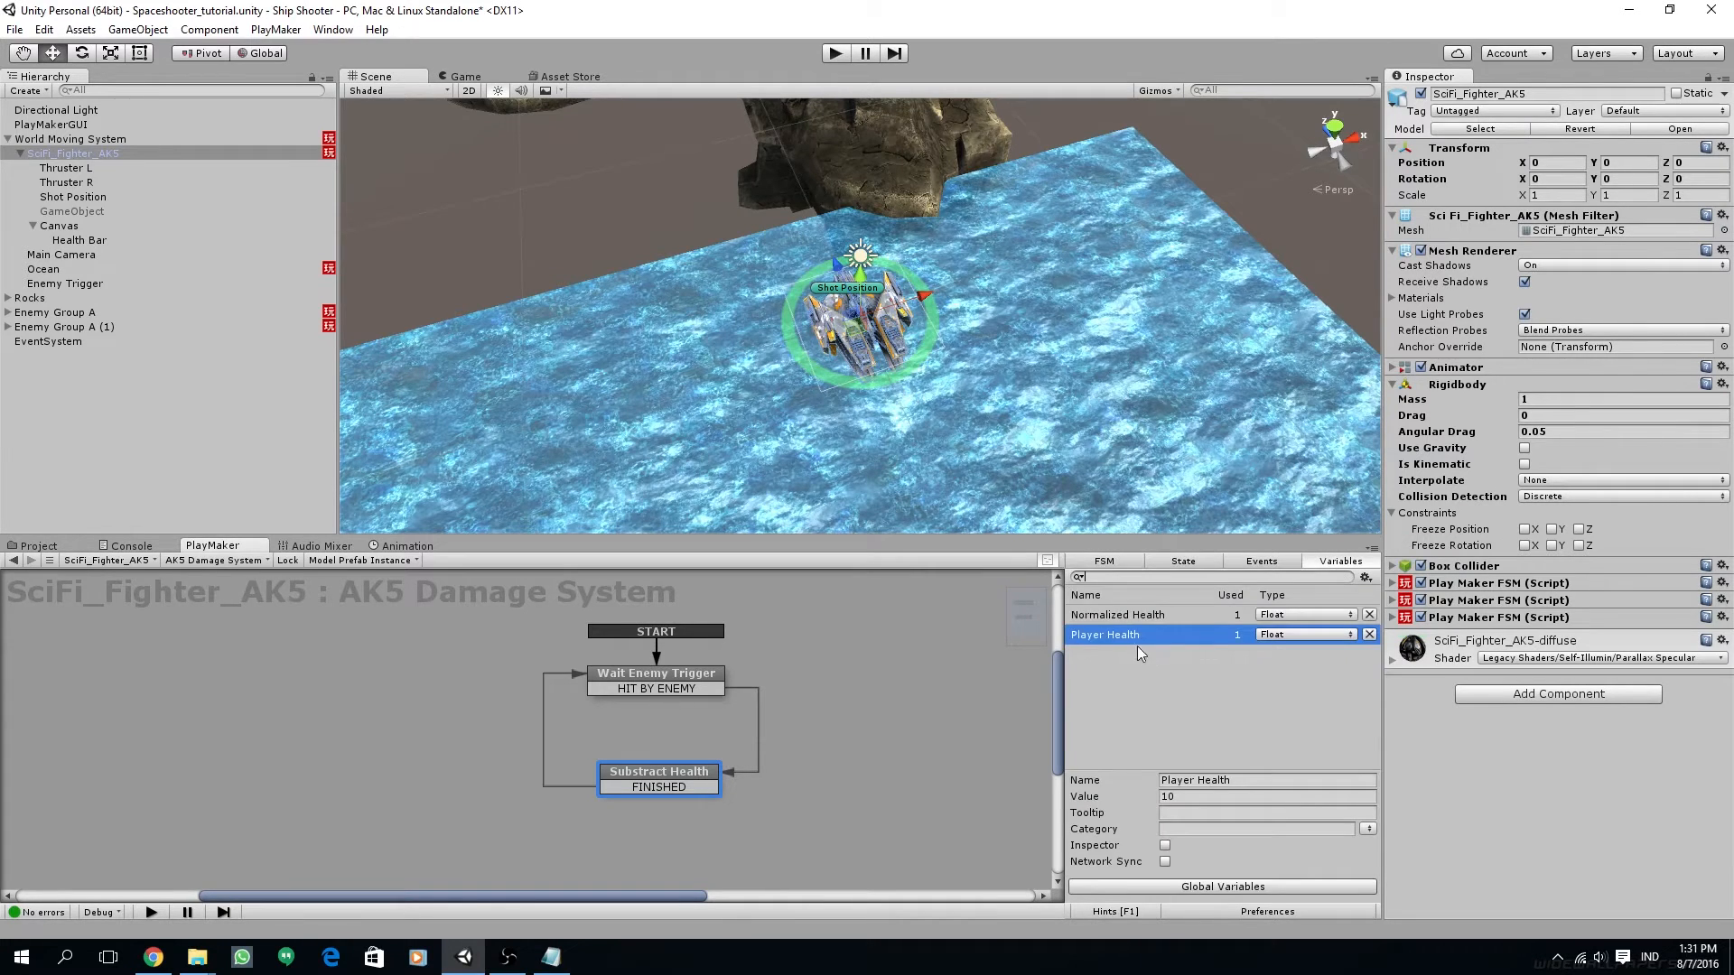
{"action": "left_click", "coordinate": [1127, 614]}
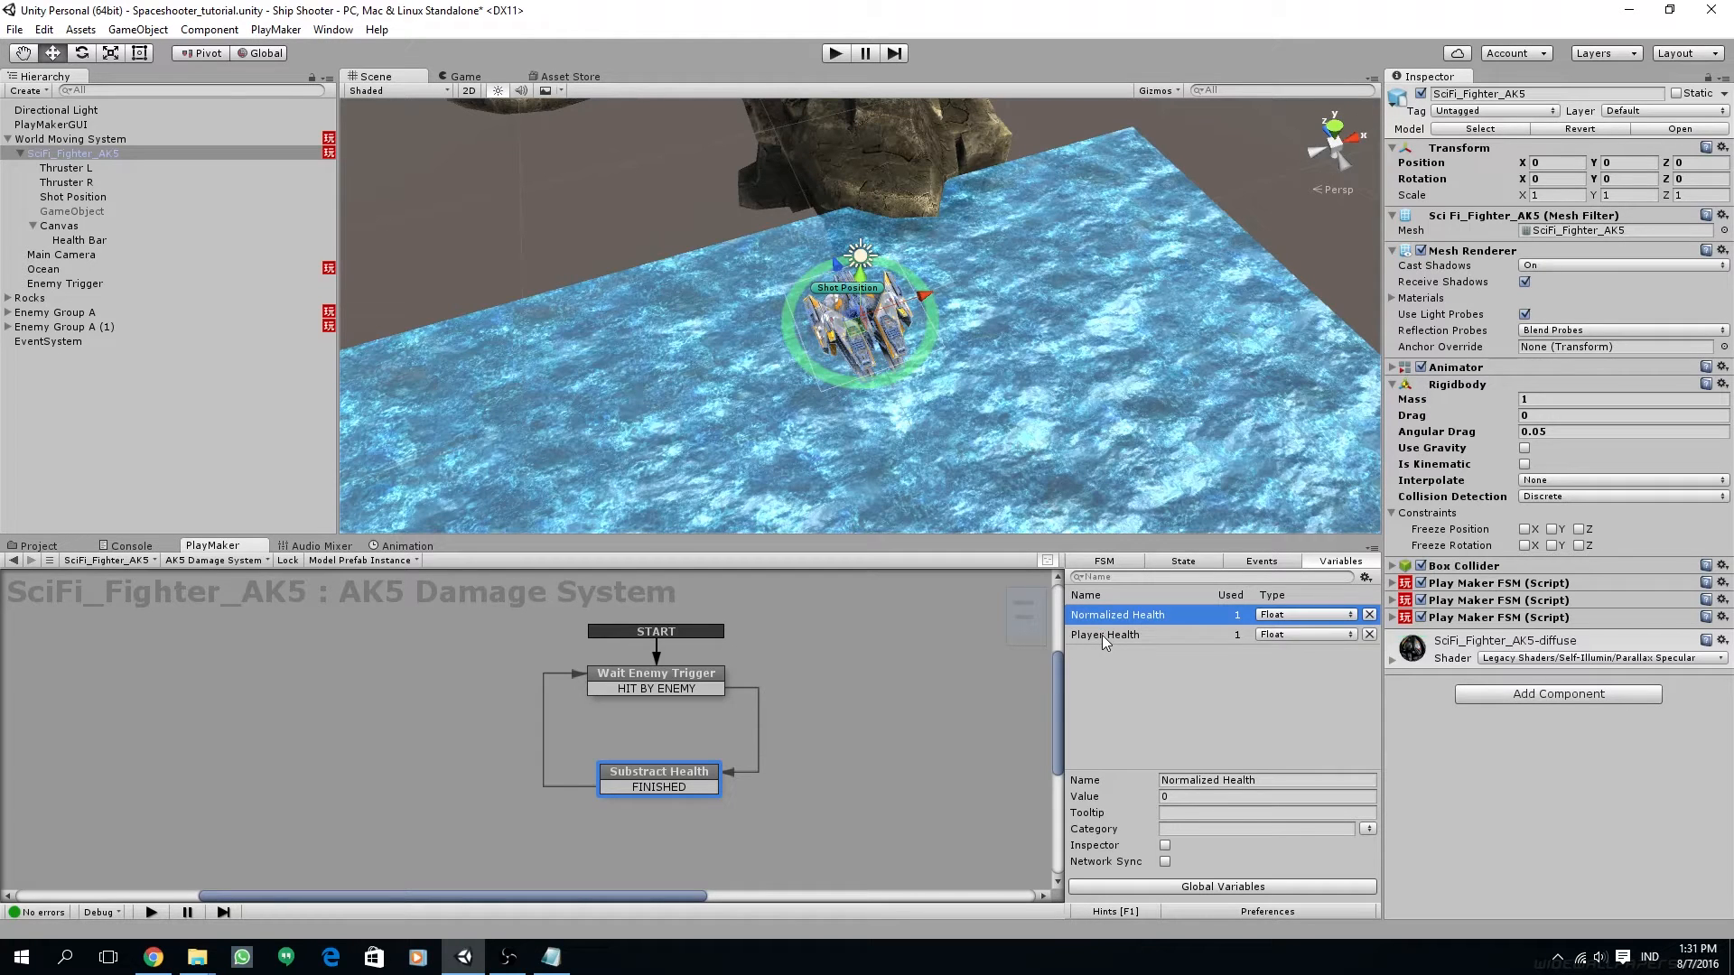
{"action": "left_click", "coordinate": [1102, 636]}
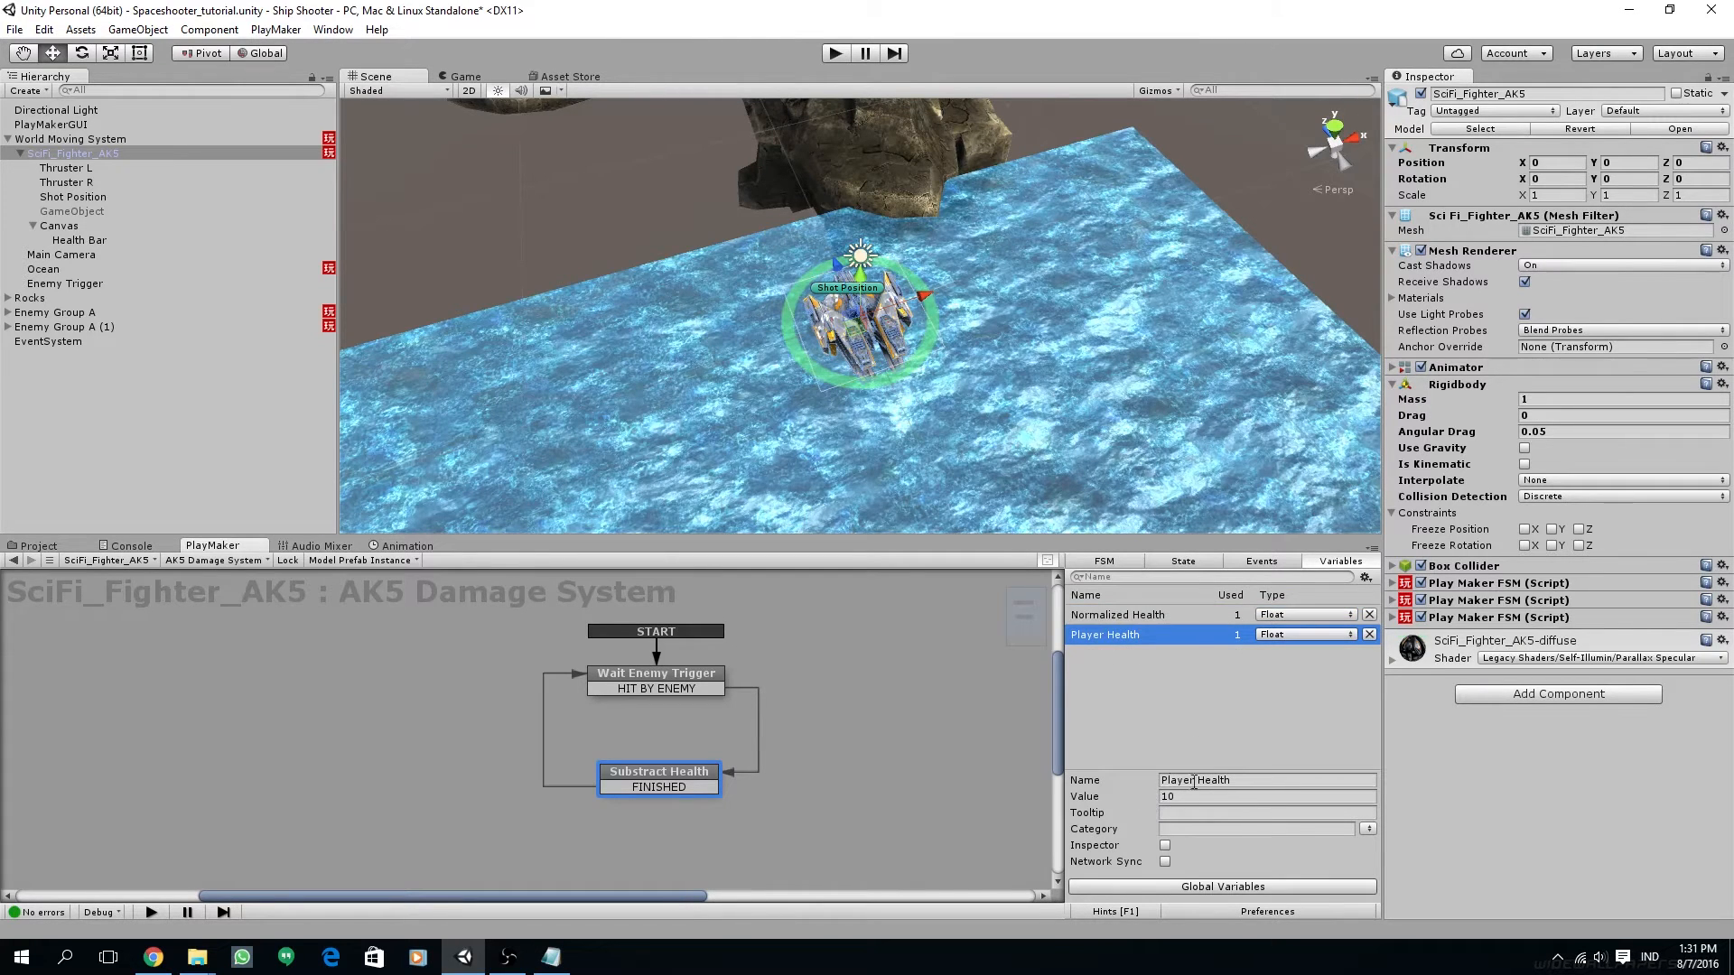
{"action": "left_click", "coordinate": [1136, 621]}
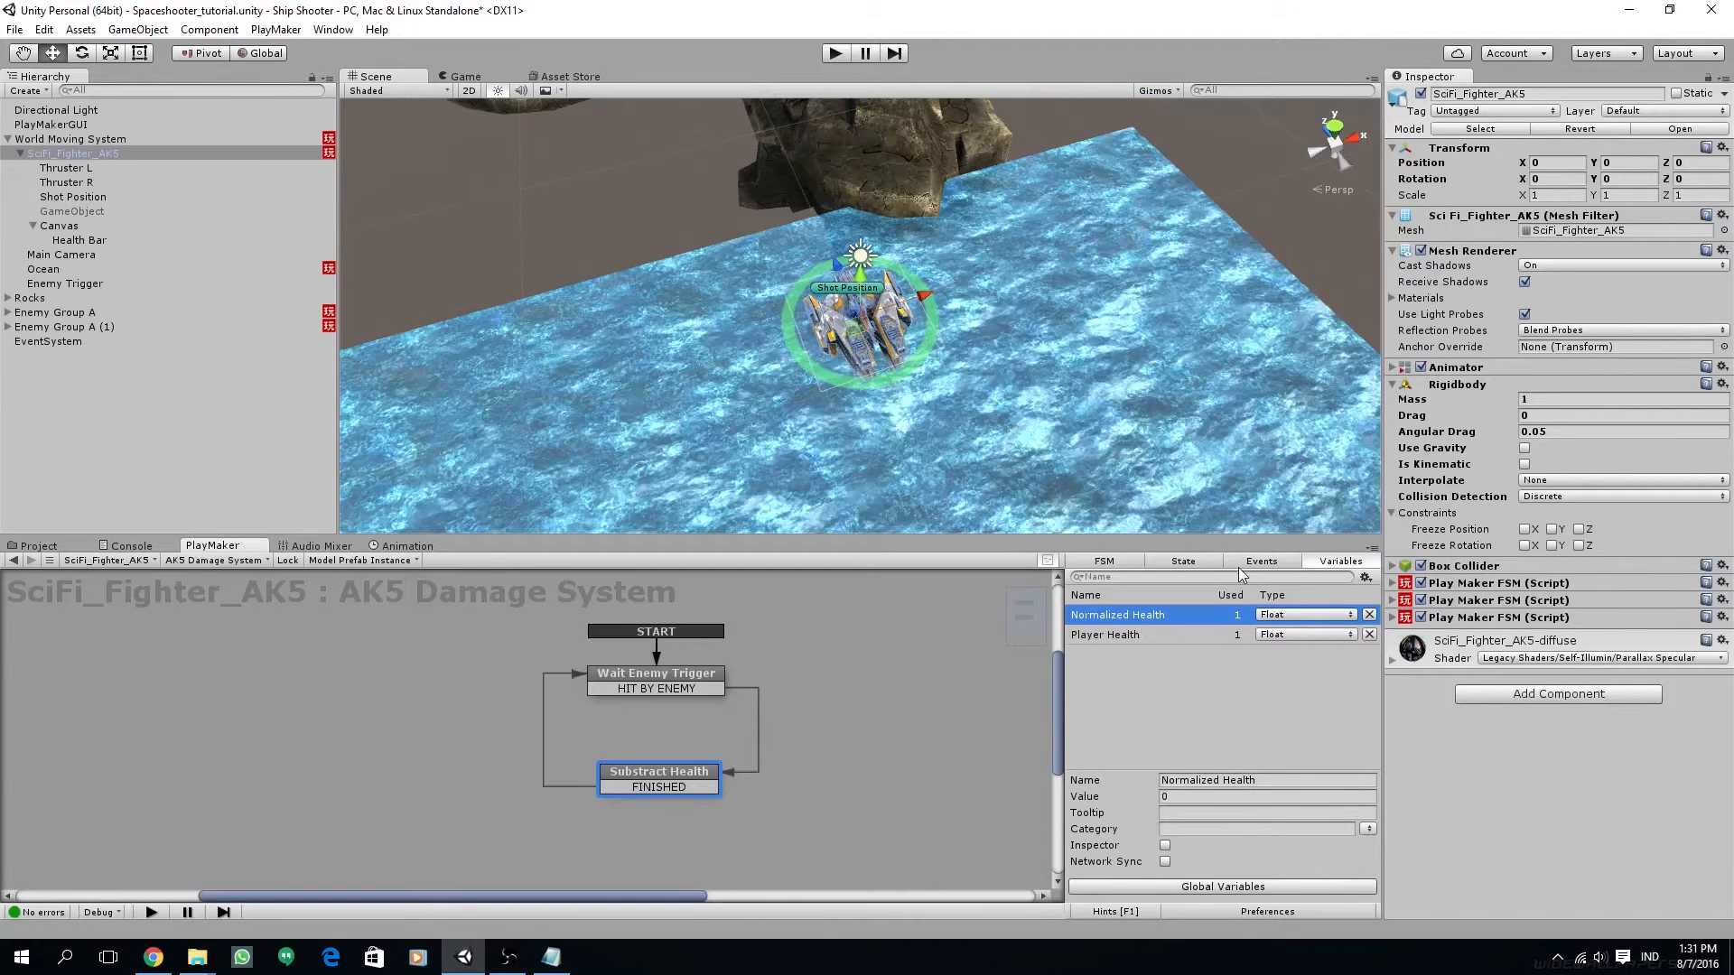
Make the Set Float Value action take its Float Value from the Player Health variable
{"action": "left_click", "coordinate": [1190, 562]}
{"action": "left_click", "coordinate": [1356, 711]}
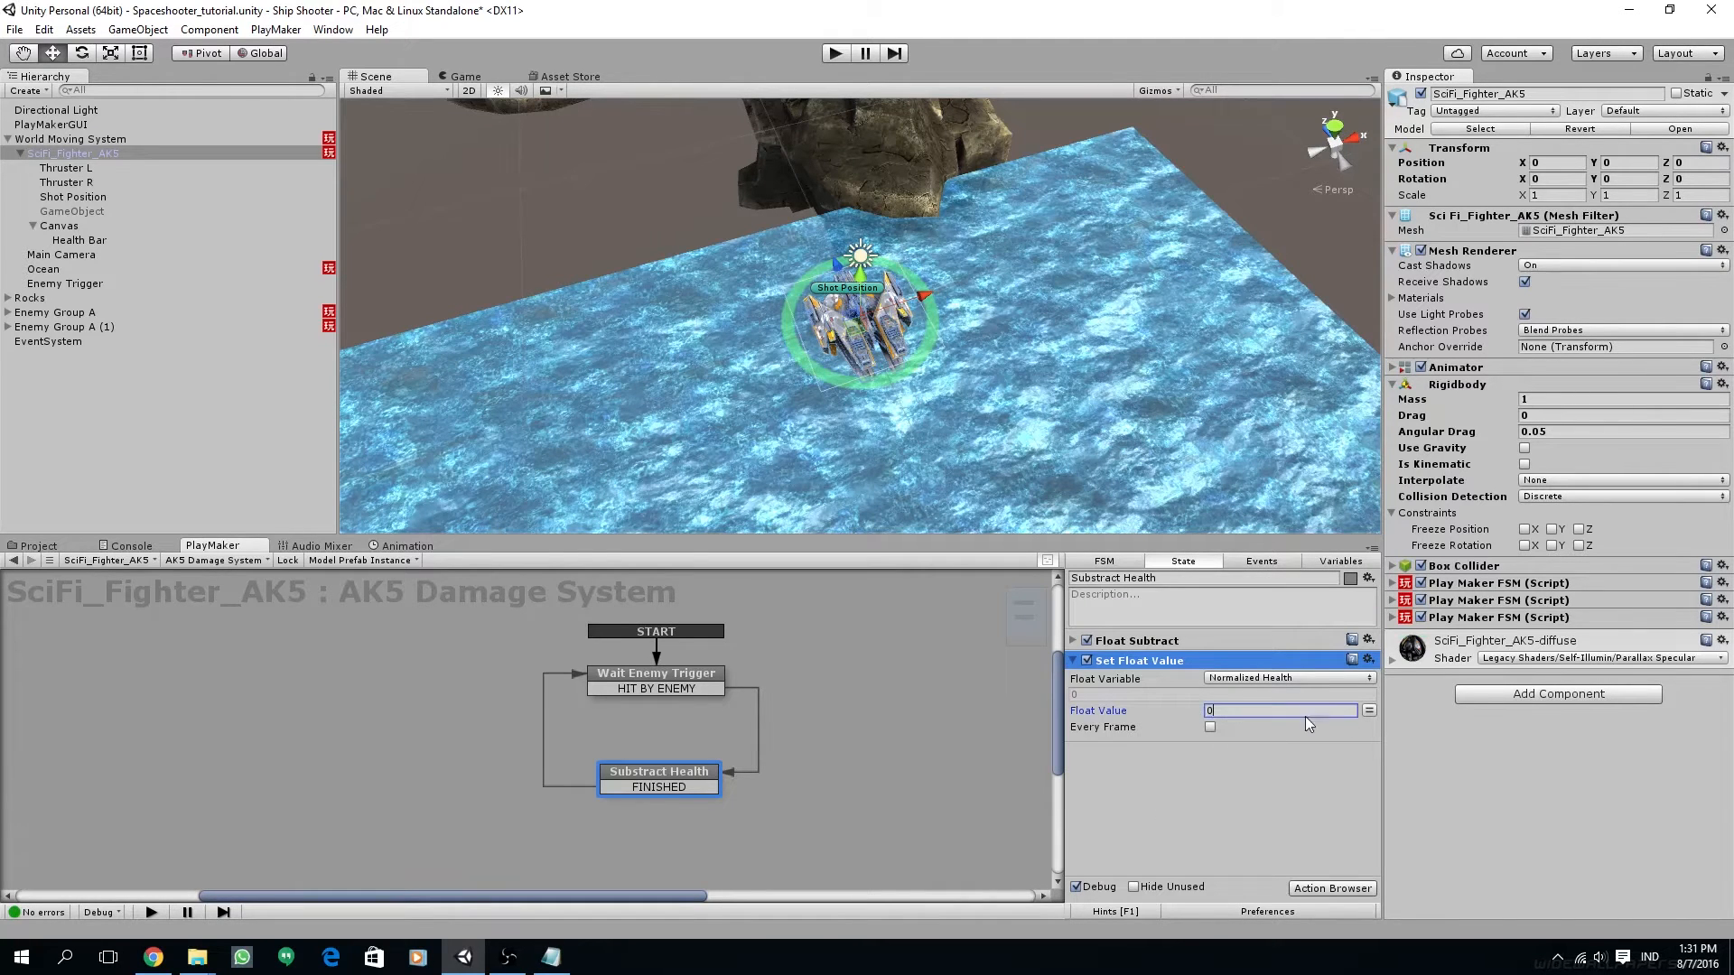
{"action": "left_click", "coordinate": [1367, 712]}
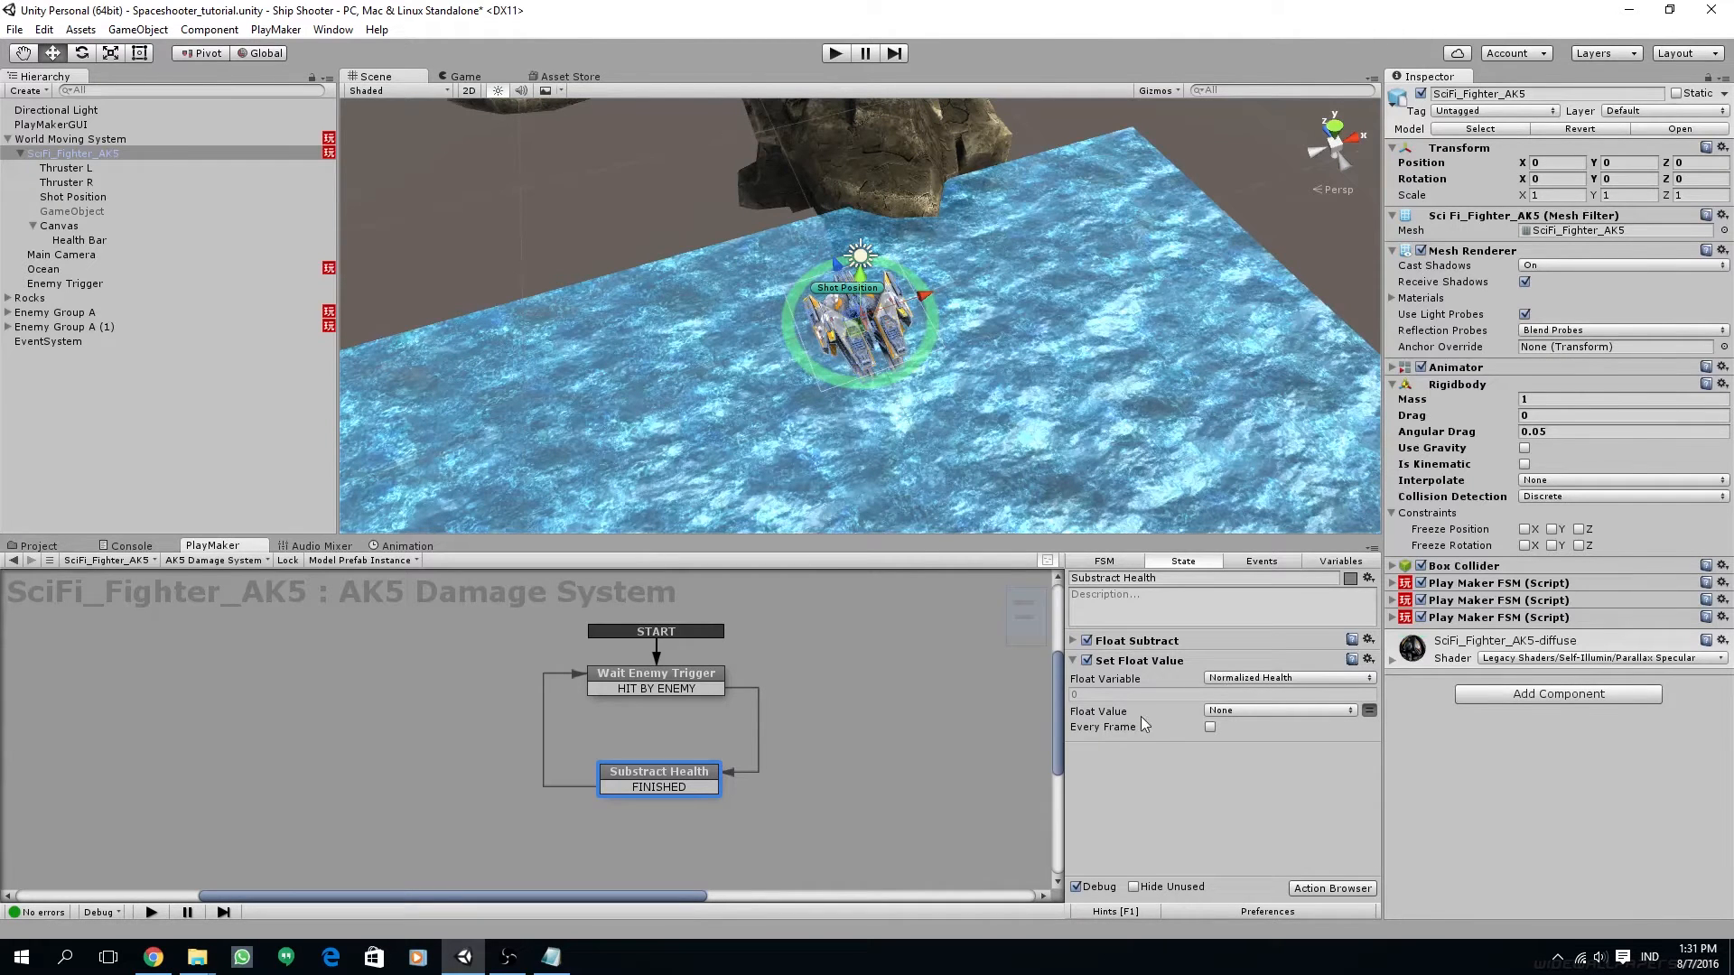
{"action": "left_click", "coordinate": [1264, 711]}
{"action": "left_click", "coordinate": [1219, 769]}
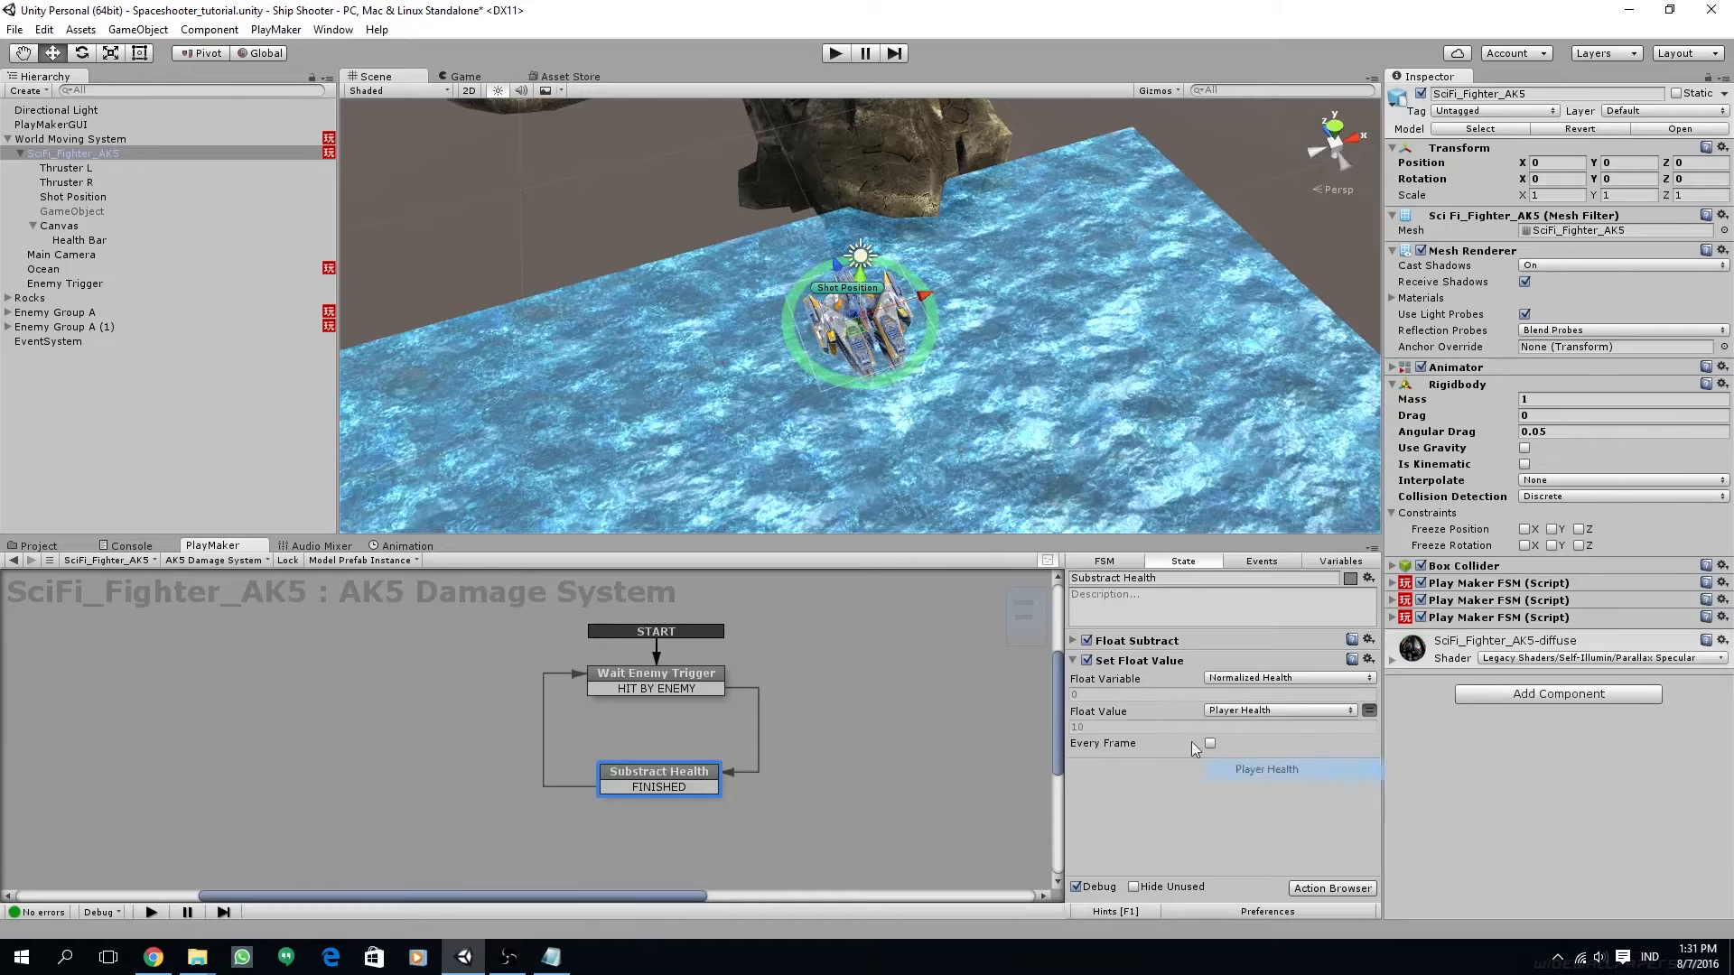
{"action": "left_click", "coordinate": [1074, 660]}
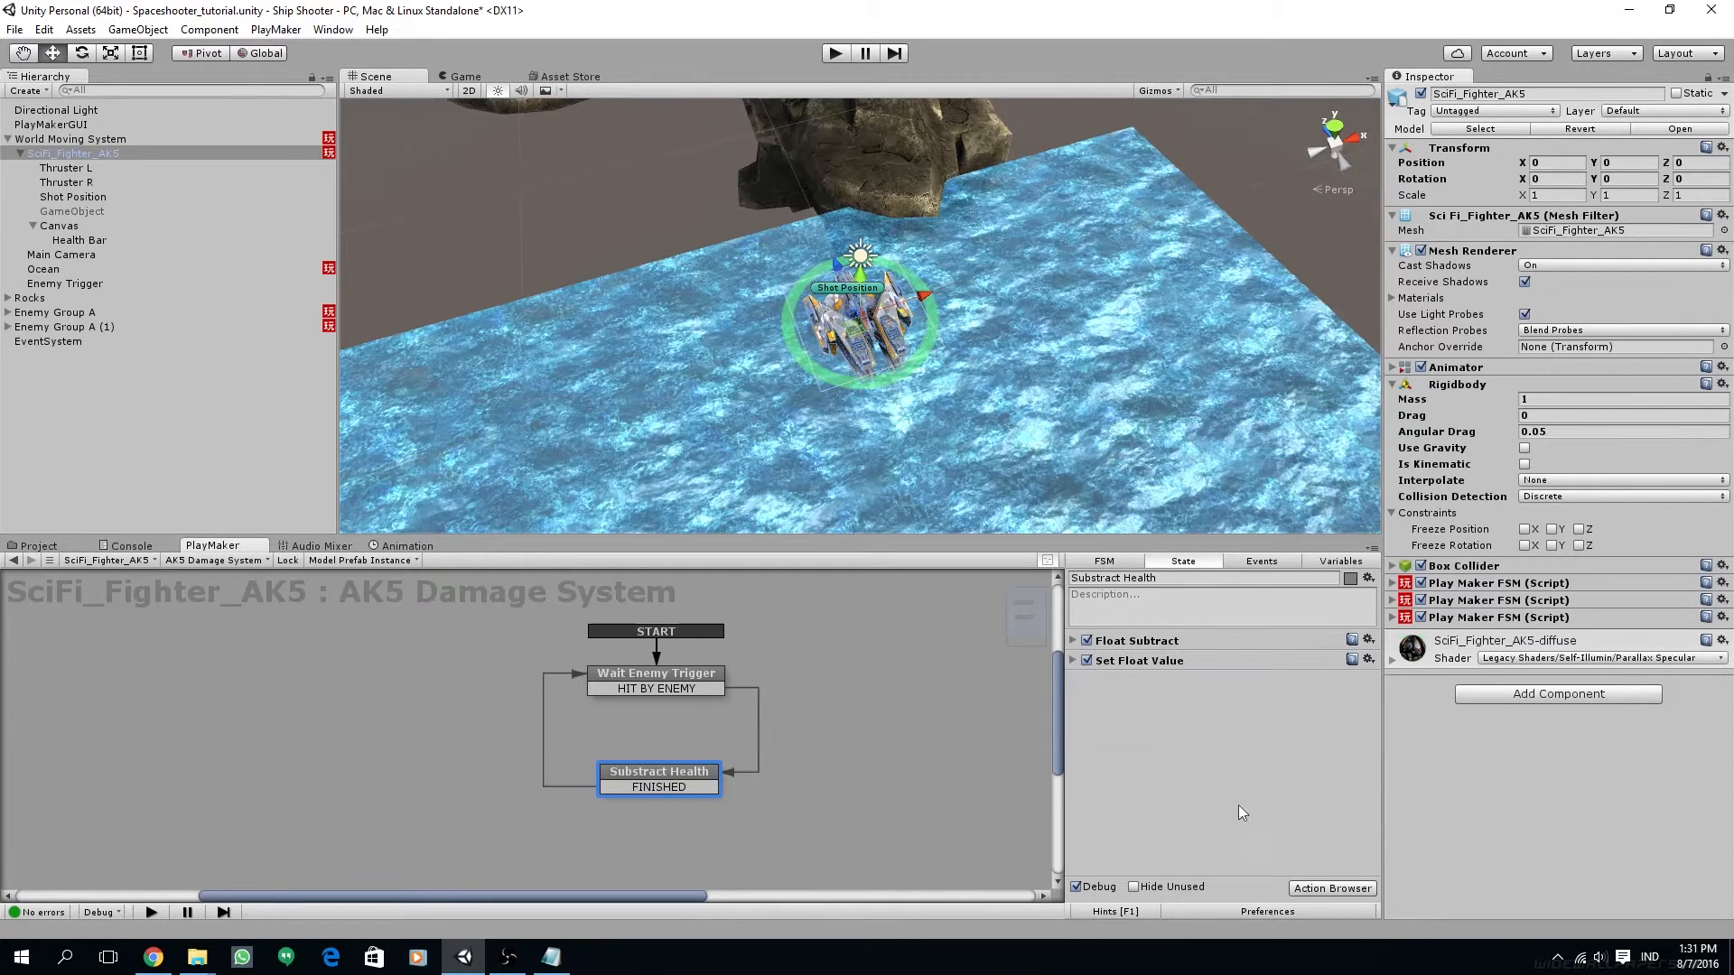
Add a Float Divide action below Set Float Value in the Substract Health state
{"action": "left_click", "coordinate": [1345, 891]}
{"action": "type", "text": "float divi"}
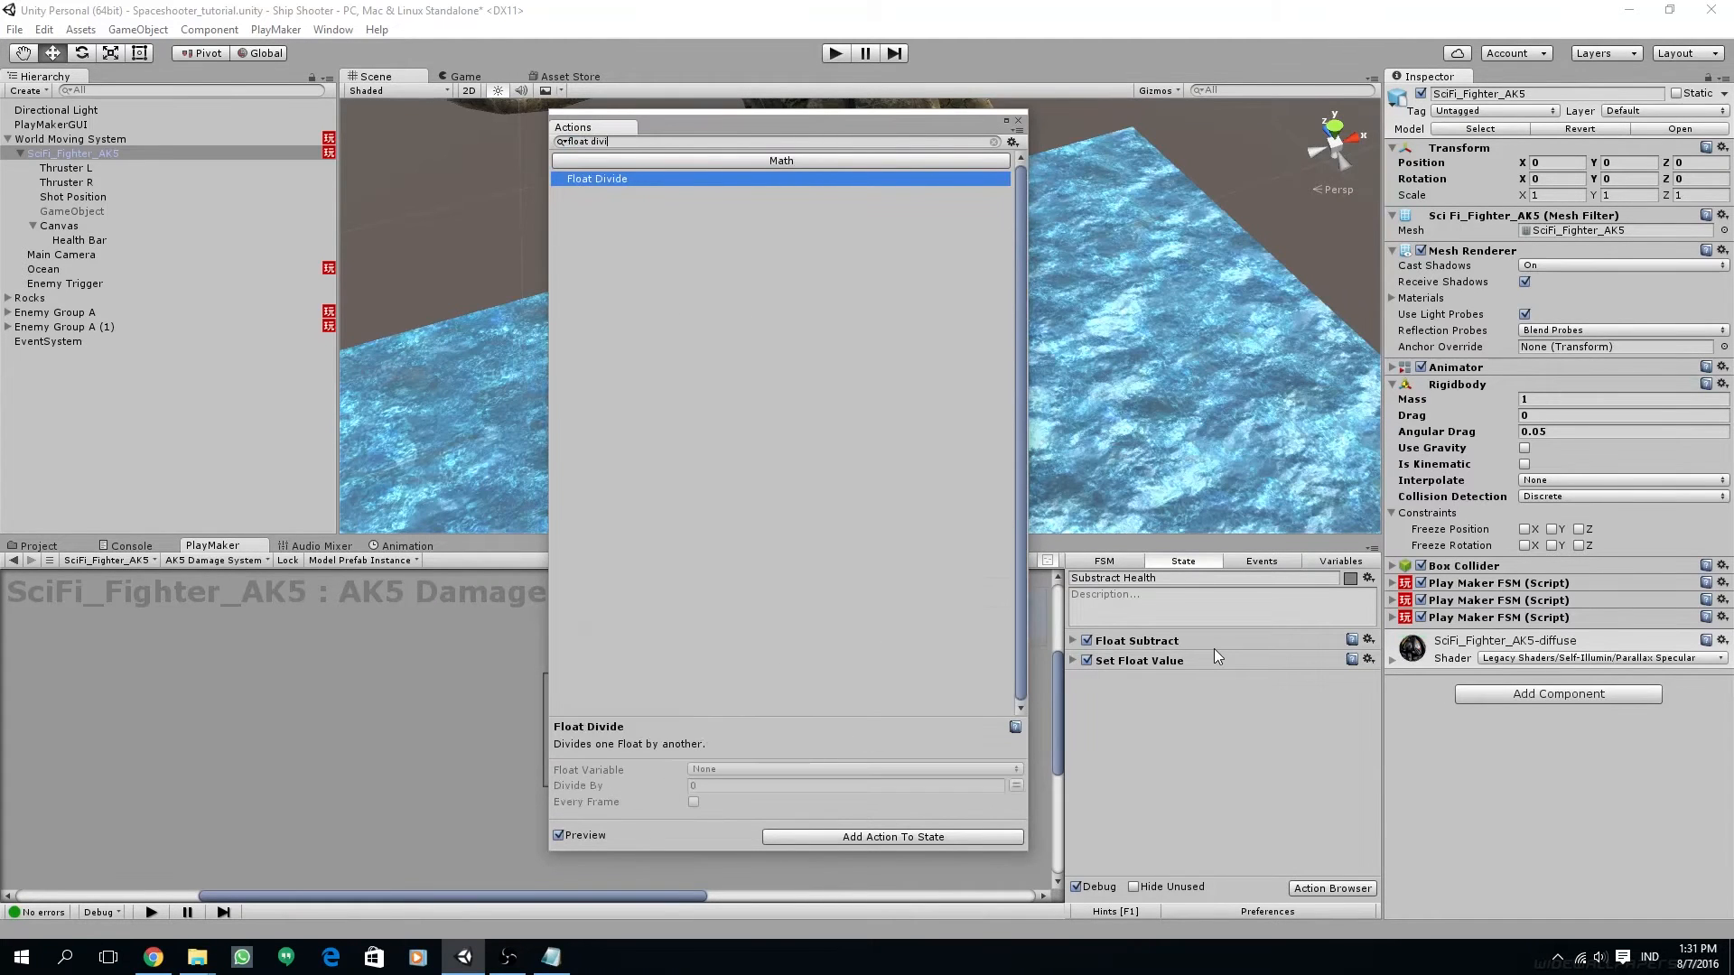
{"action": "double_click", "coordinate": [573, 178]}
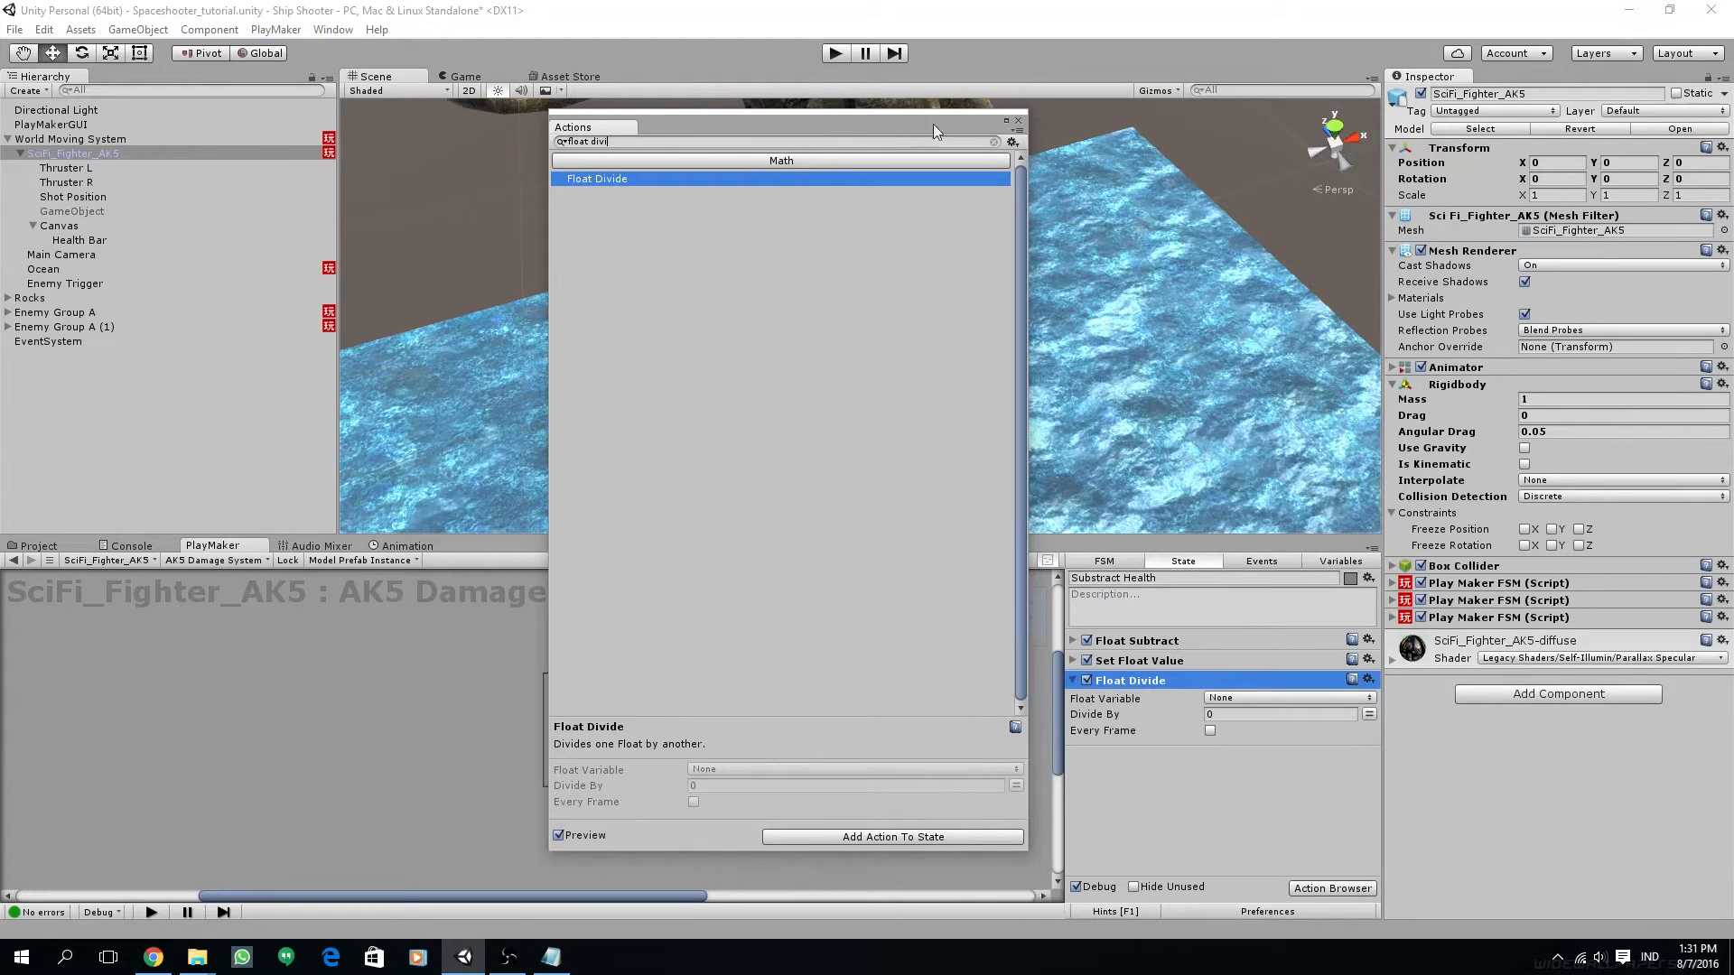
{"action": "left_click", "coordinate": [1020, 107]}
Set the Float Divide action's Float Variable to Normalized Health and its Divide By value to 10
{"action": "left_click", "coordinate": [1224, 696]}
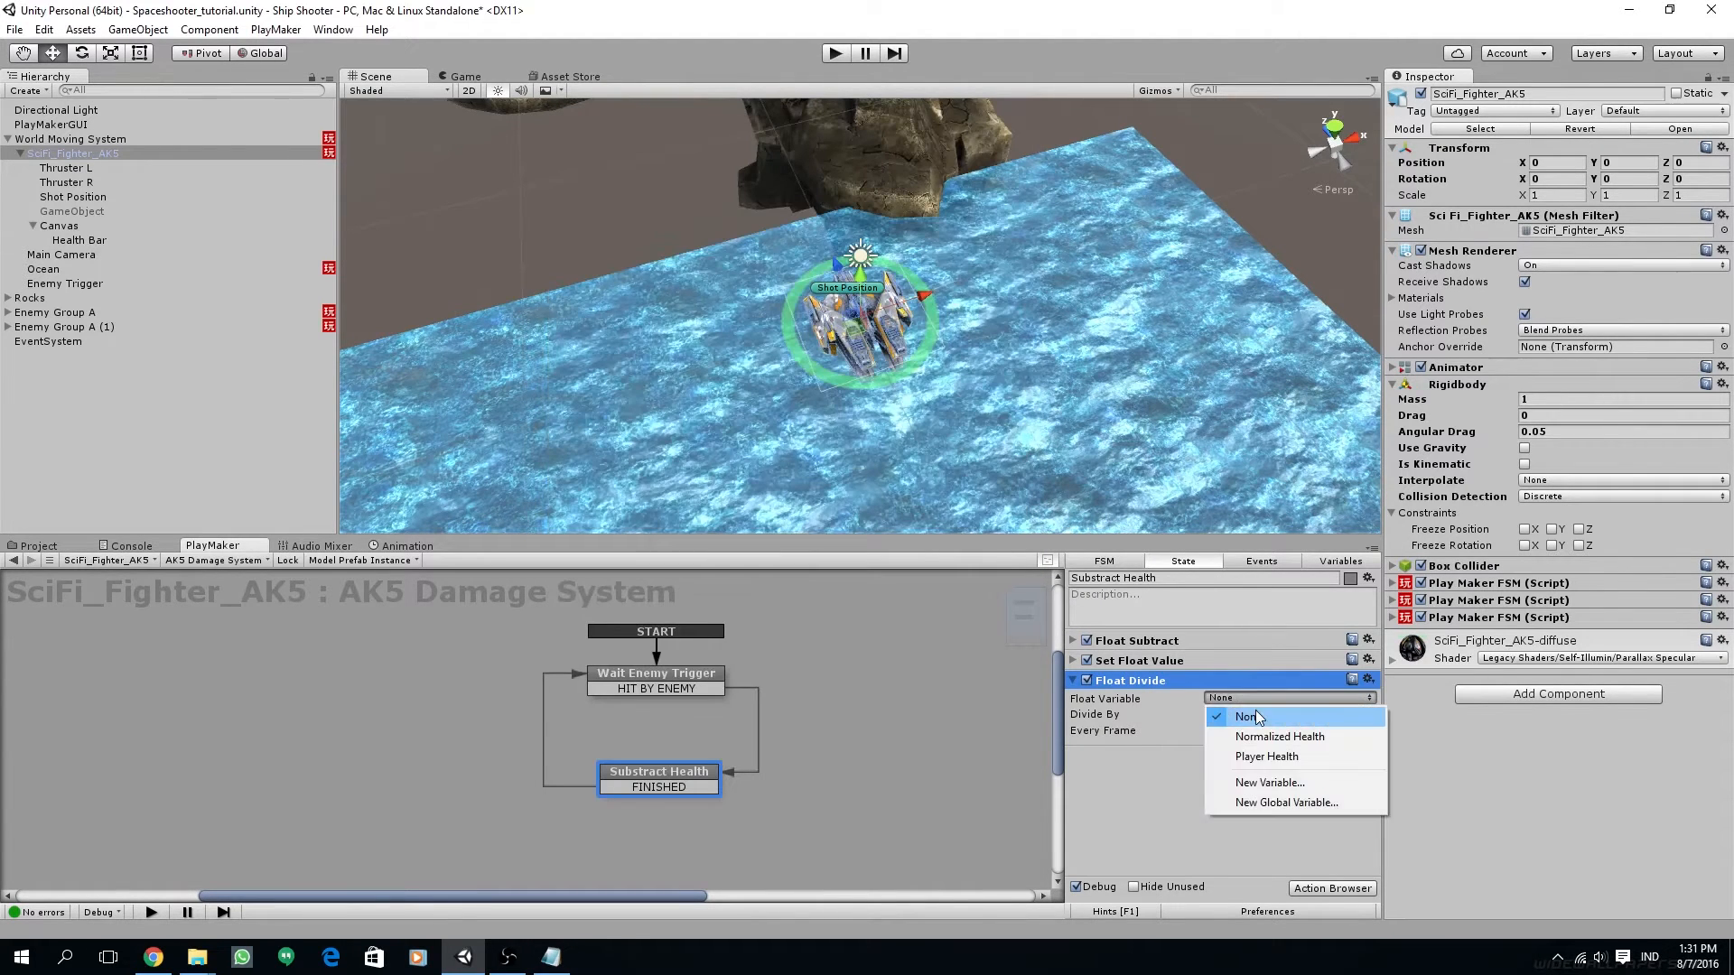
{"action": "left_click", "coordinate": [1270, 737]}
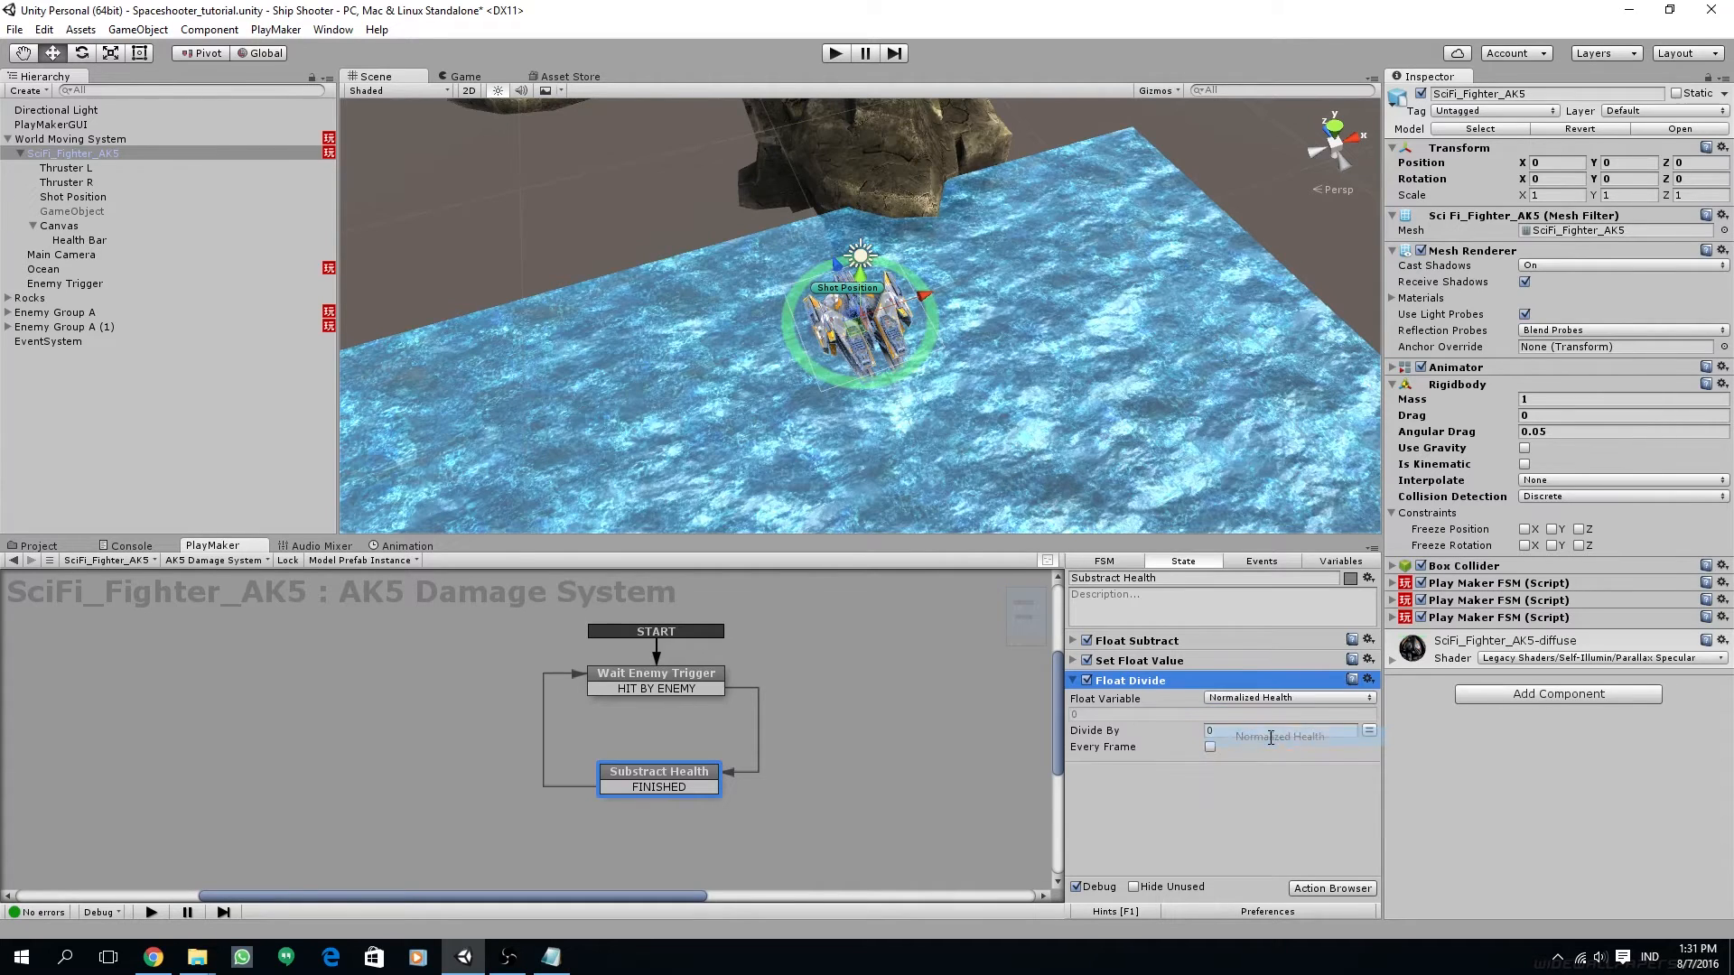
{"action": "left_click", "coordinate": [1350, 730]}
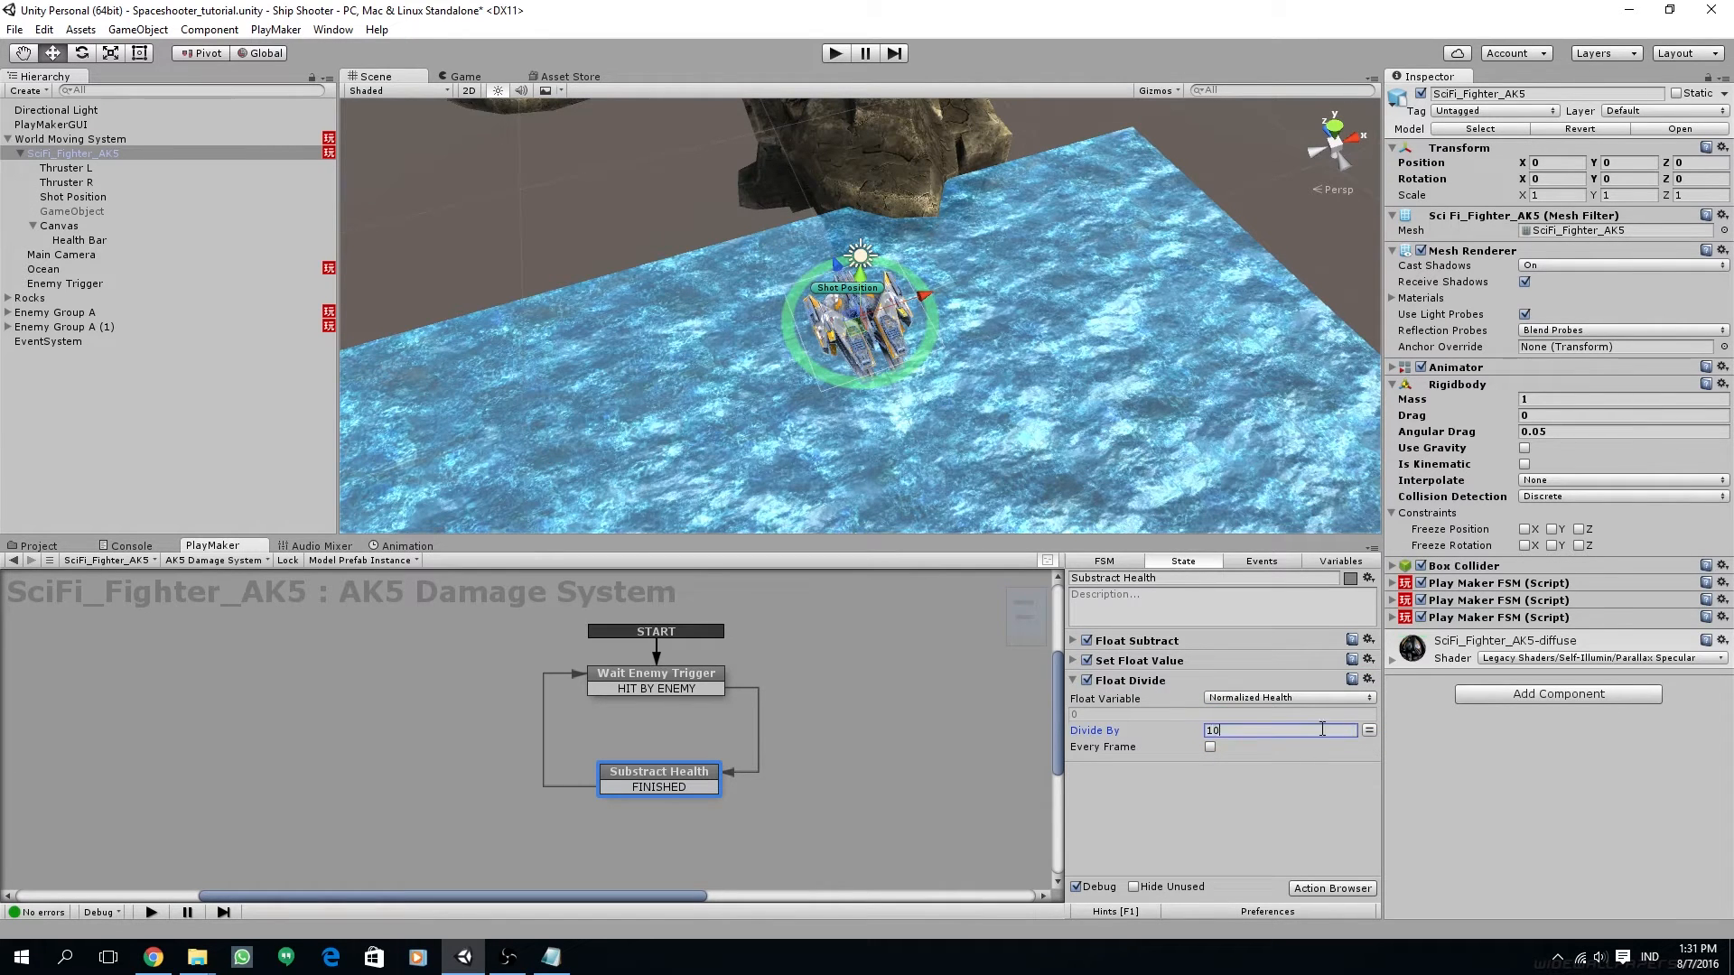
{"action": "left_click", "coordinate": [1071, 682]}
{"action": "left_click", "coordinate": [1071, 681]}
{"action": "left_click", "coordinate": [1070, 681]}
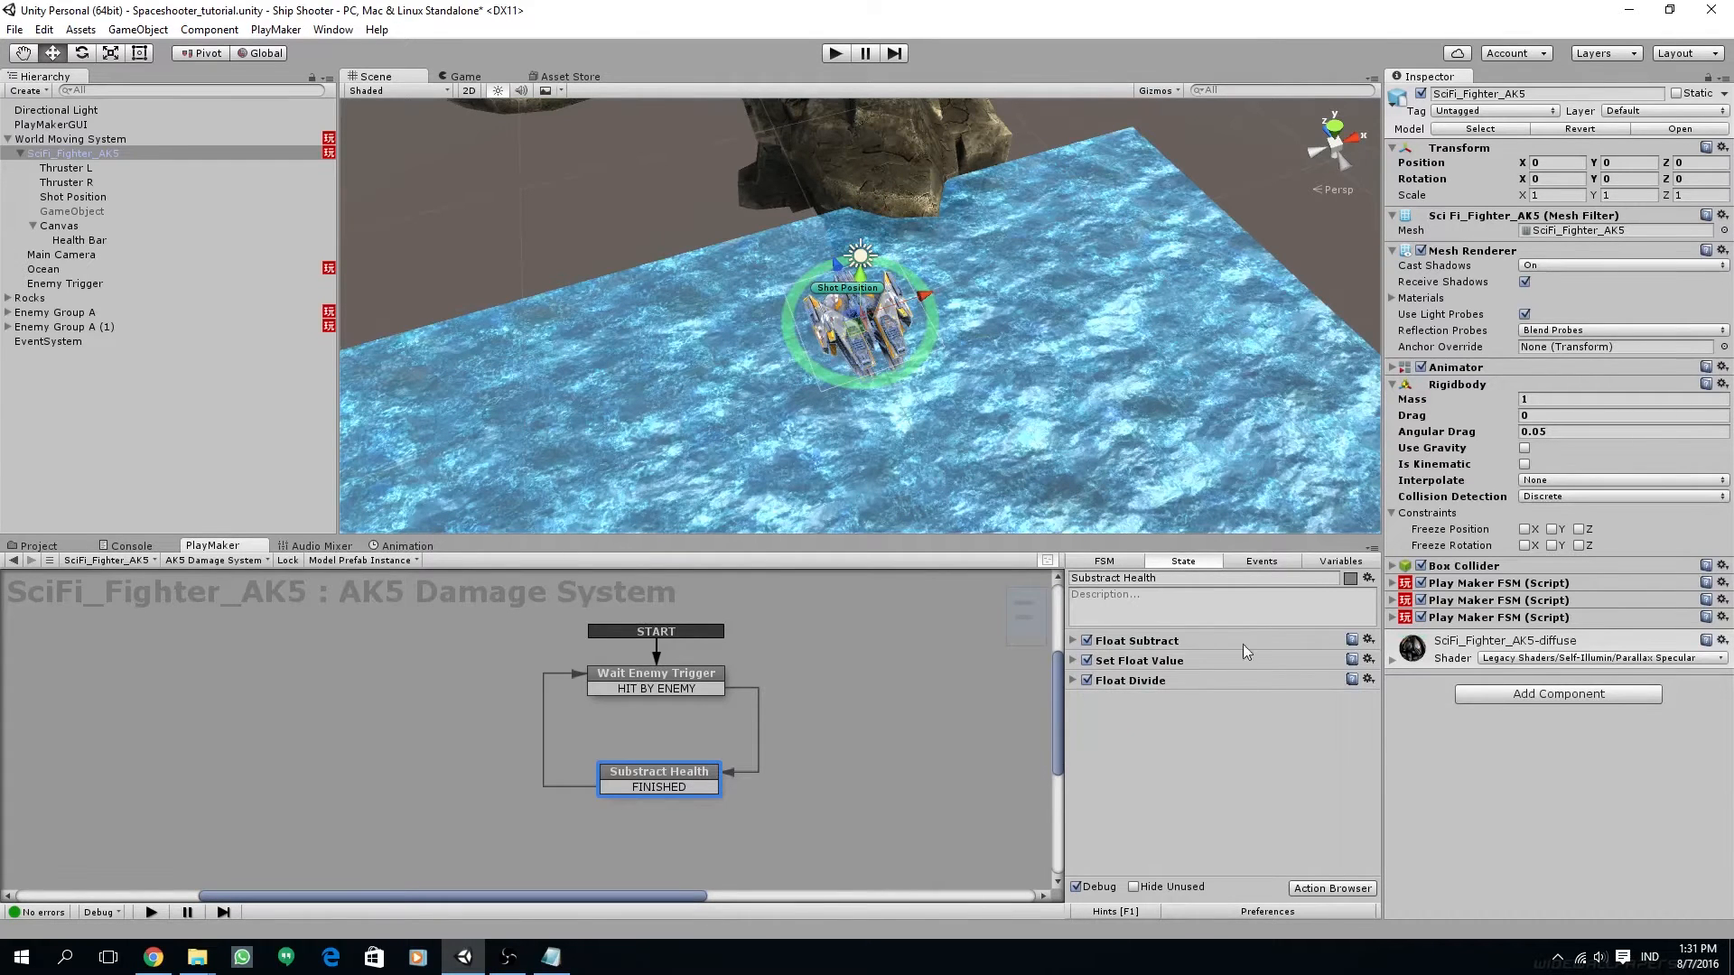
{"action": "left_click", "coordinate": [1073, 680]}
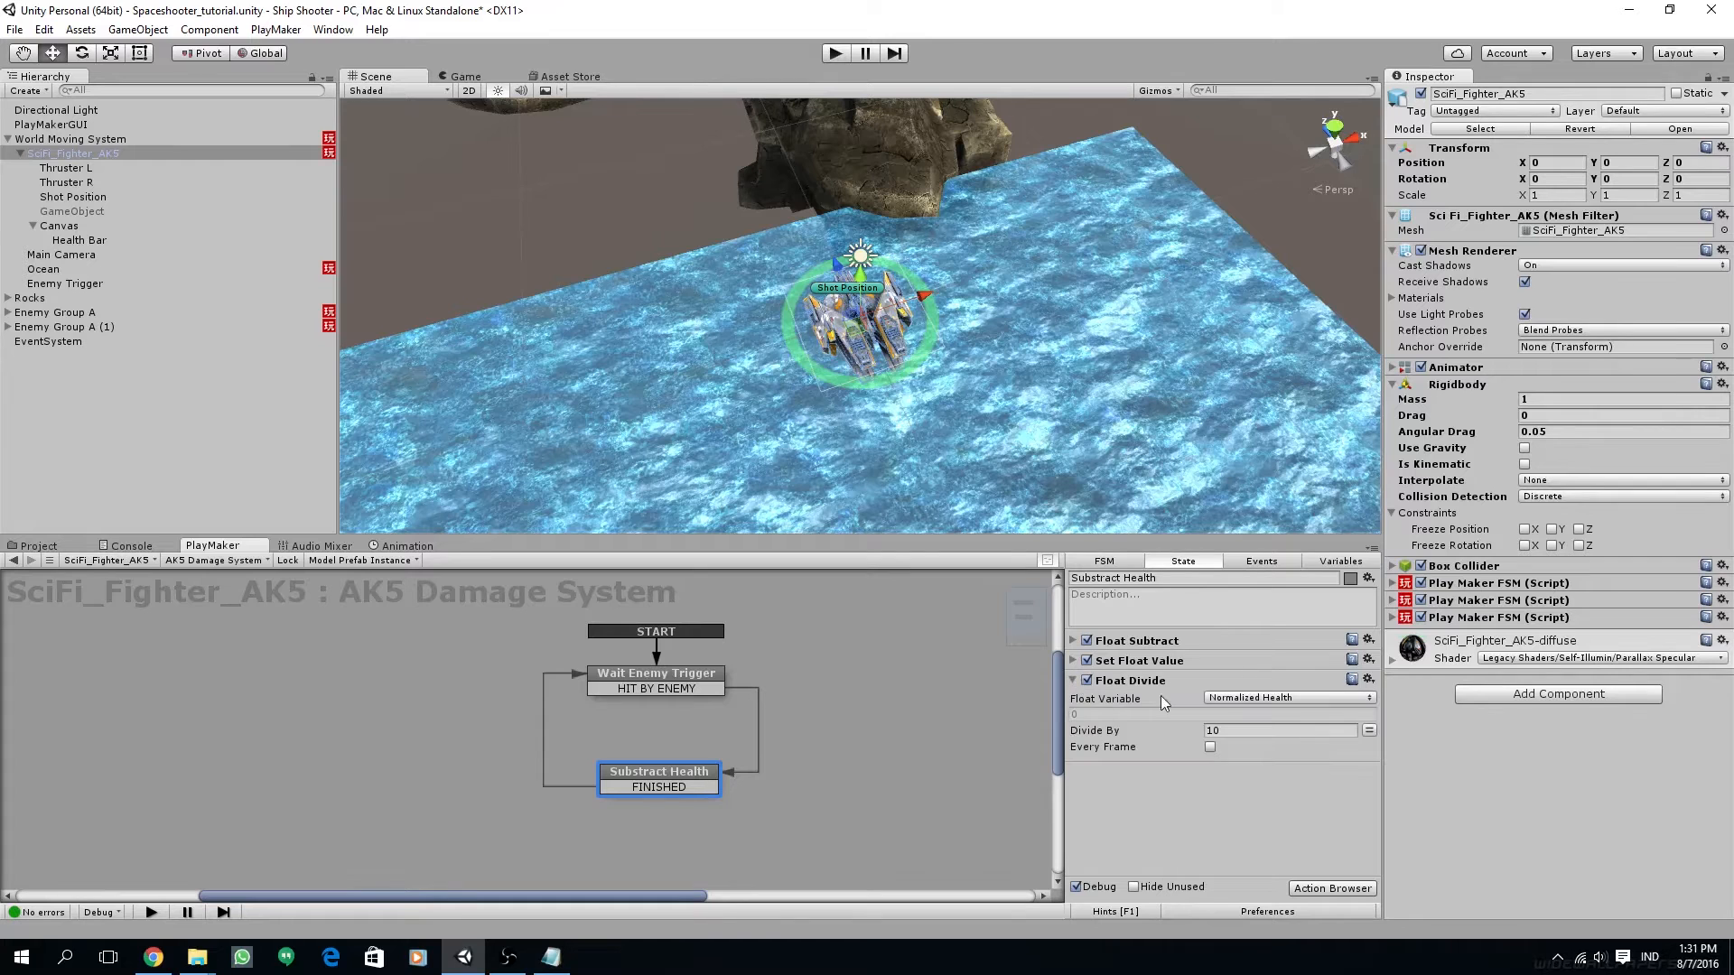
{"action": "left_click", "coordinate": [1072, 680]}
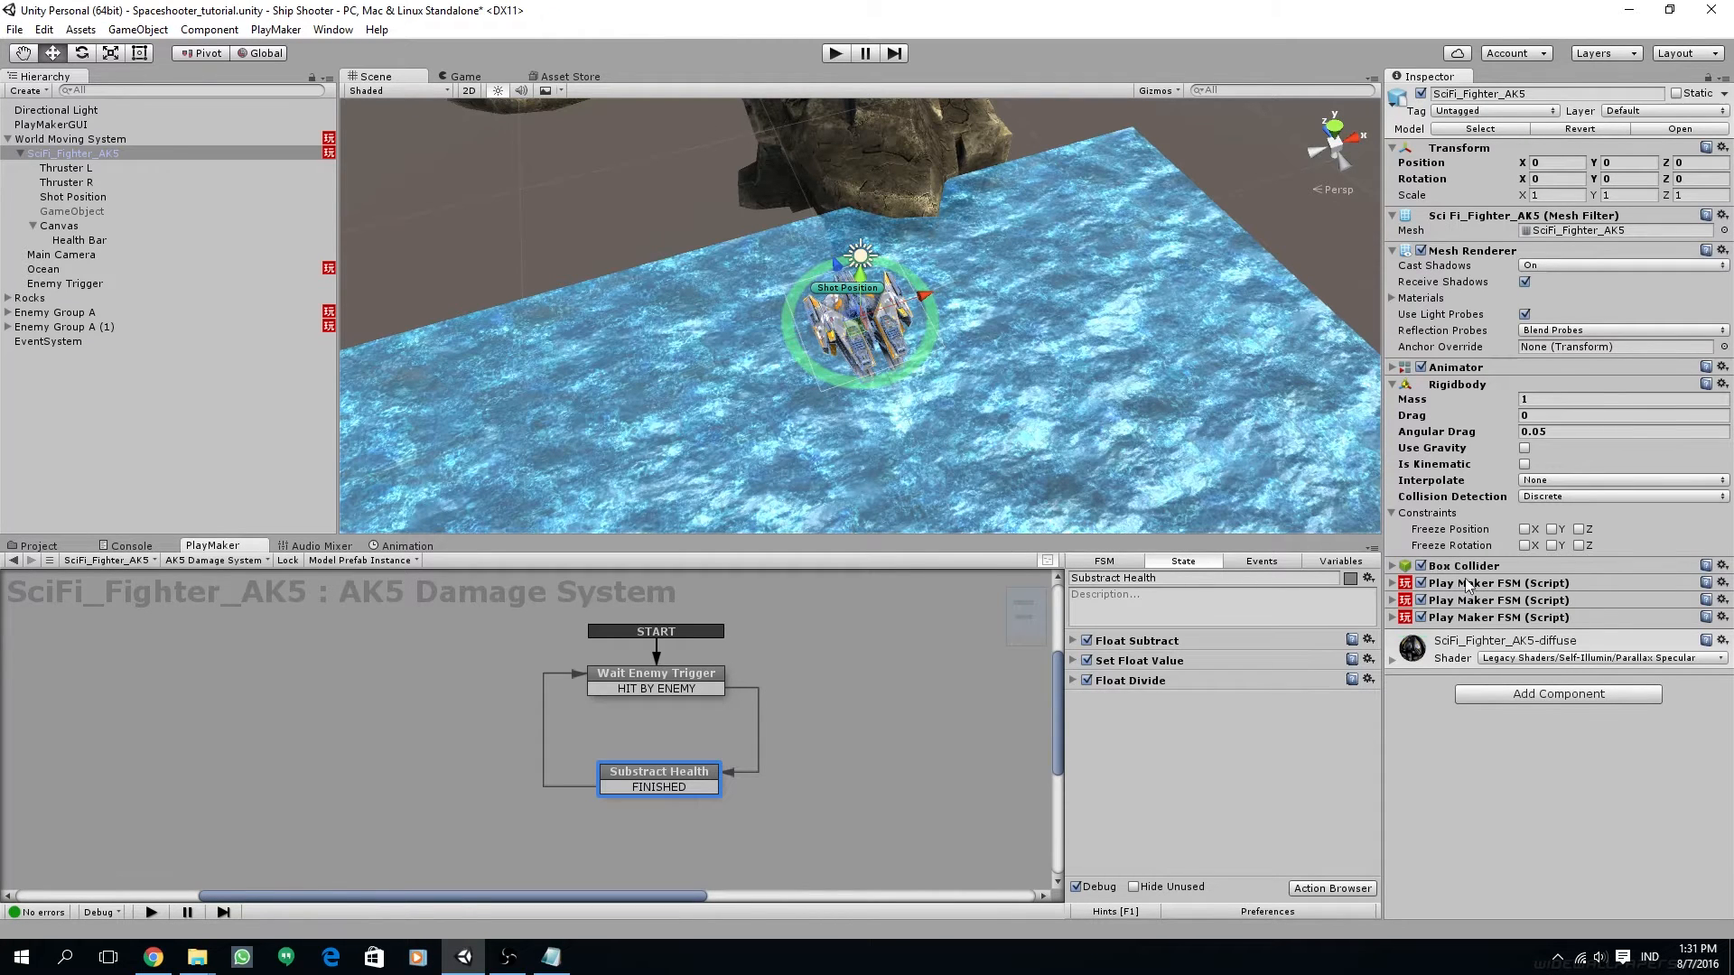
{"action": "middle_click_drag", "start_coordinate": [297, 620], "coordinate": [318, 655]}
{"action": "middle_click_drag", "start_coordinate": [303, 581], "coordinate": [288, 561]}
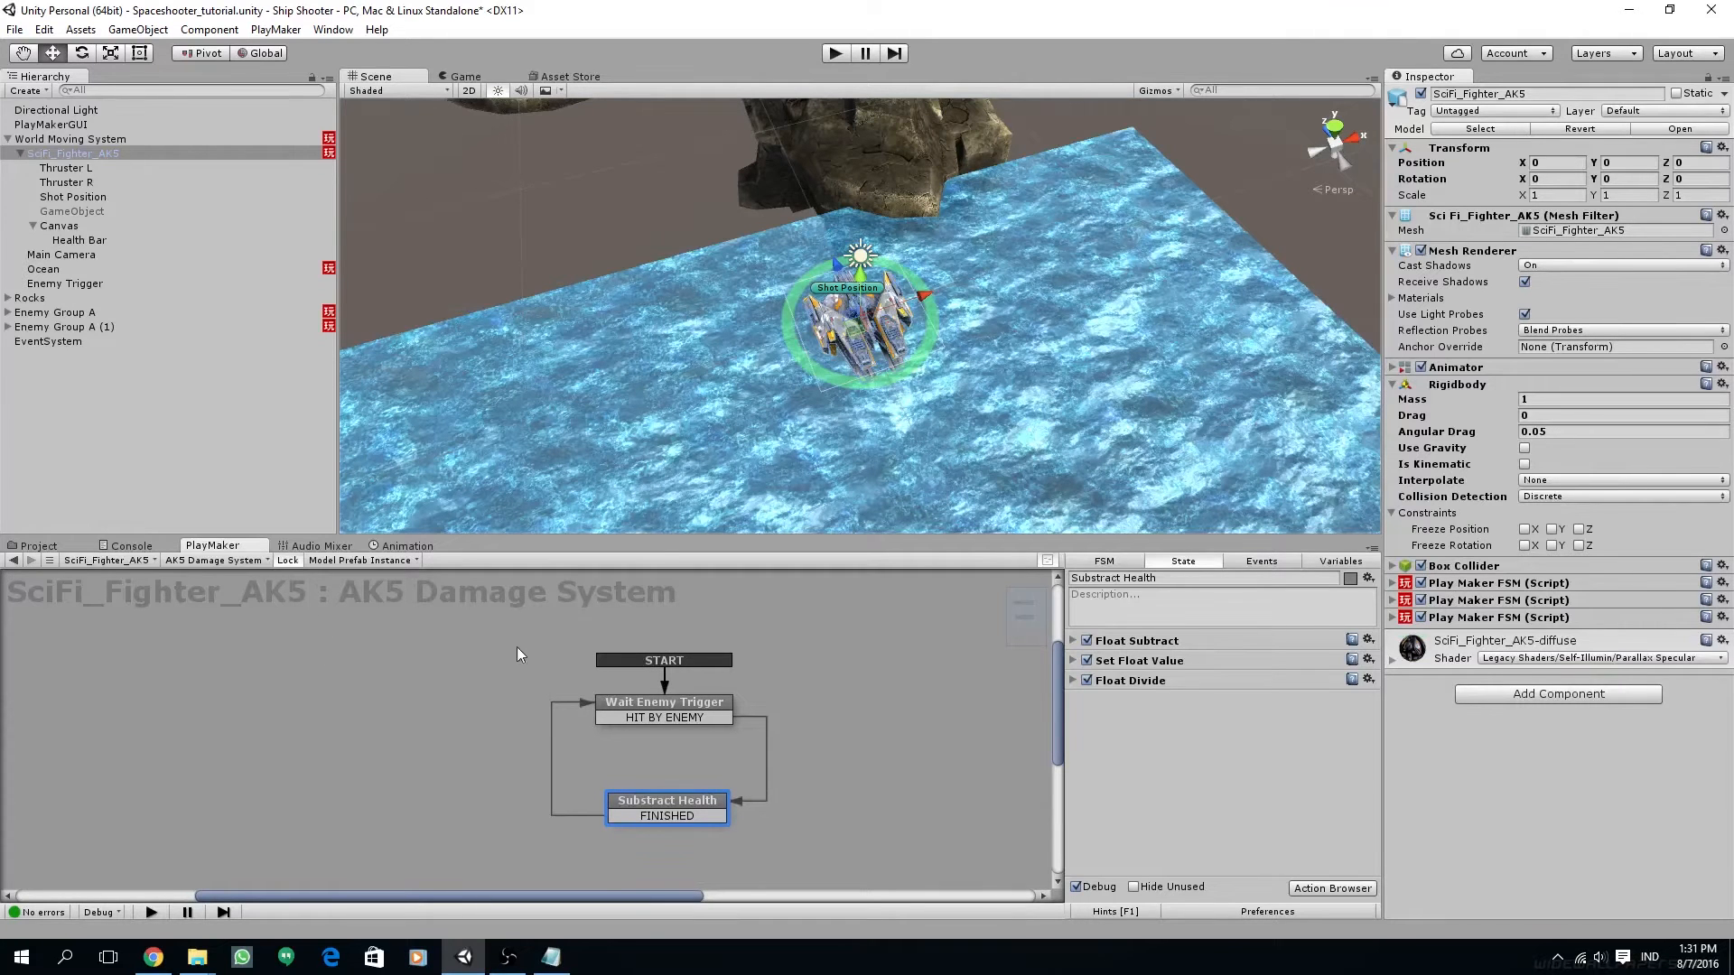
{"action": "middle_click_drag", "start_coordinate": [692, 744], "coordinate": [638, 731]}
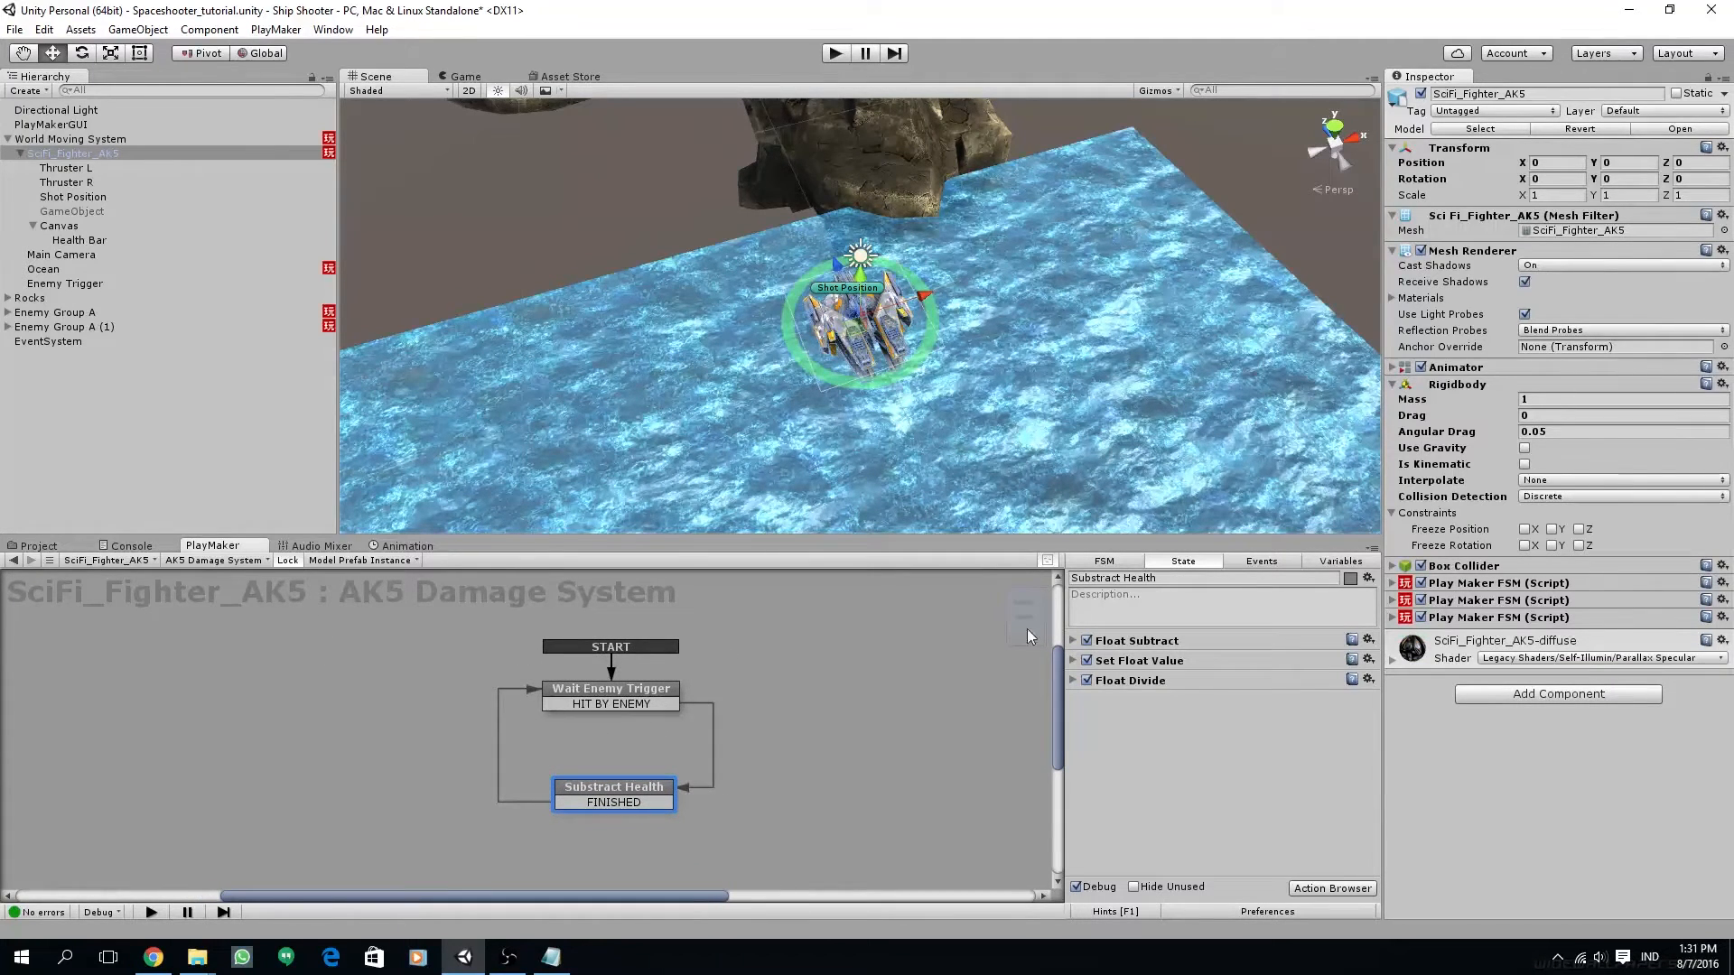
Add a Set Property action targeting the Health Bar's Image component to the Substract Health state
{"action": "left_click", "coordinate": [83, 240]}
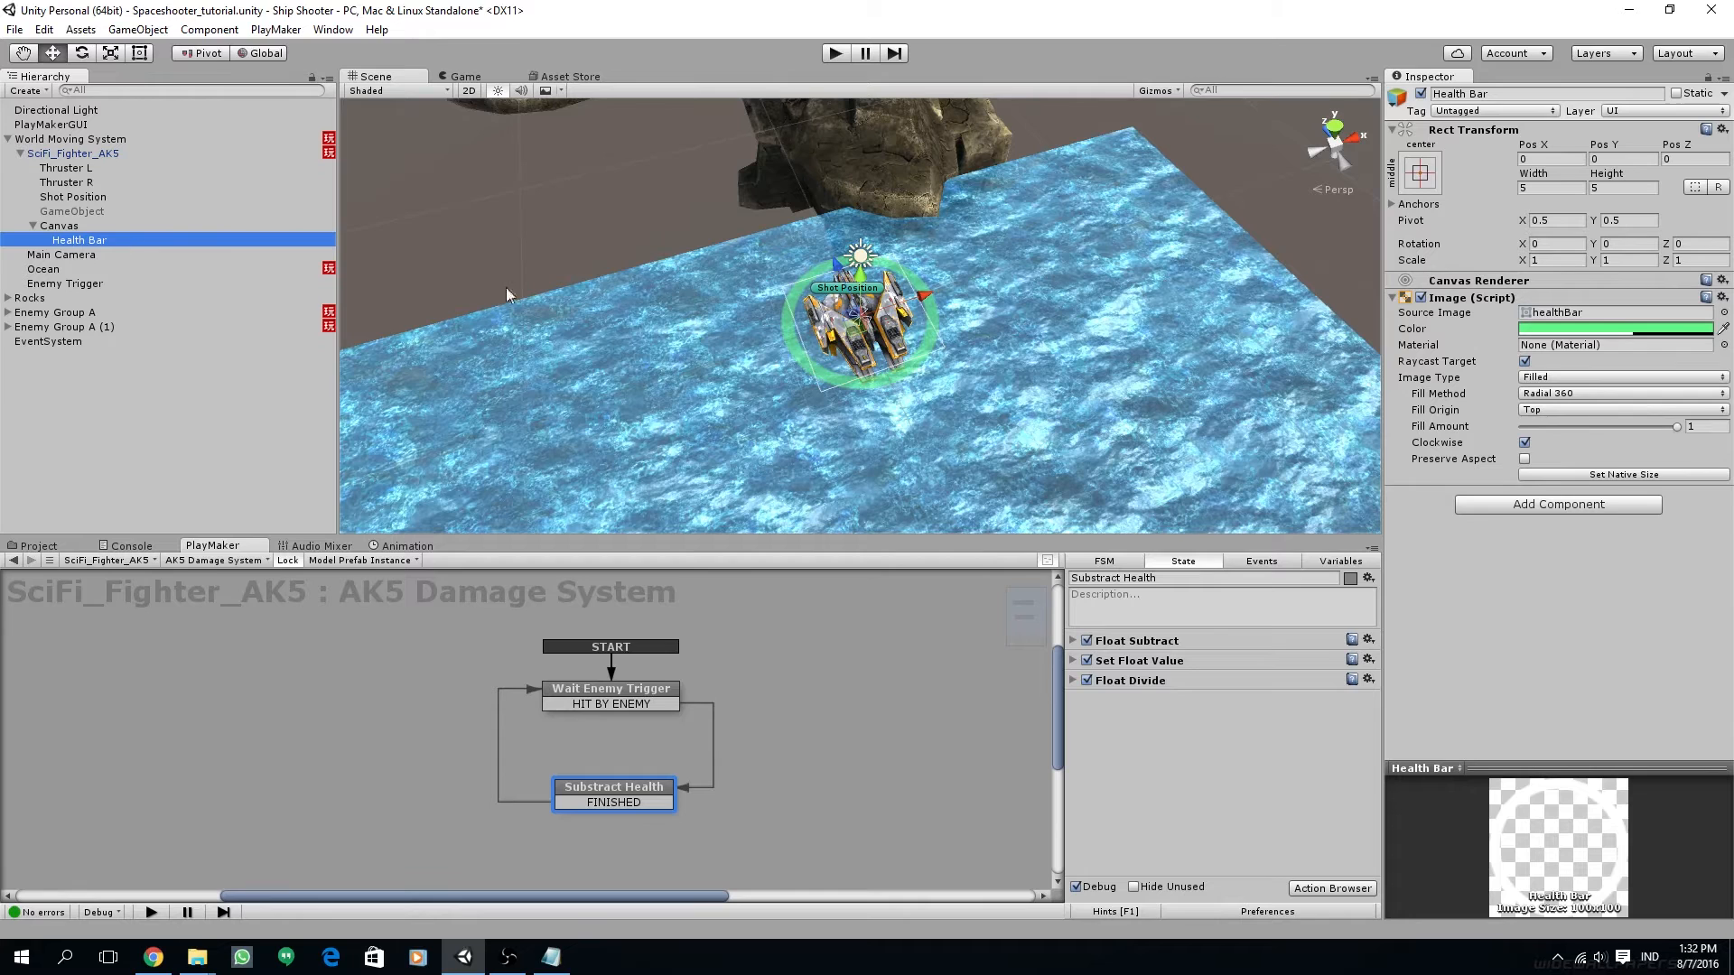
{"action": "left_click", "coordinate": [1473, 301]}
{"action": "left_click_drag", "start_coordinate": [1474, 300], "coordinate": [1207, 754]}
{"action": "left_click_drag", "start_coordinate": [1182, 750], "coordinate": [1183, 749]}
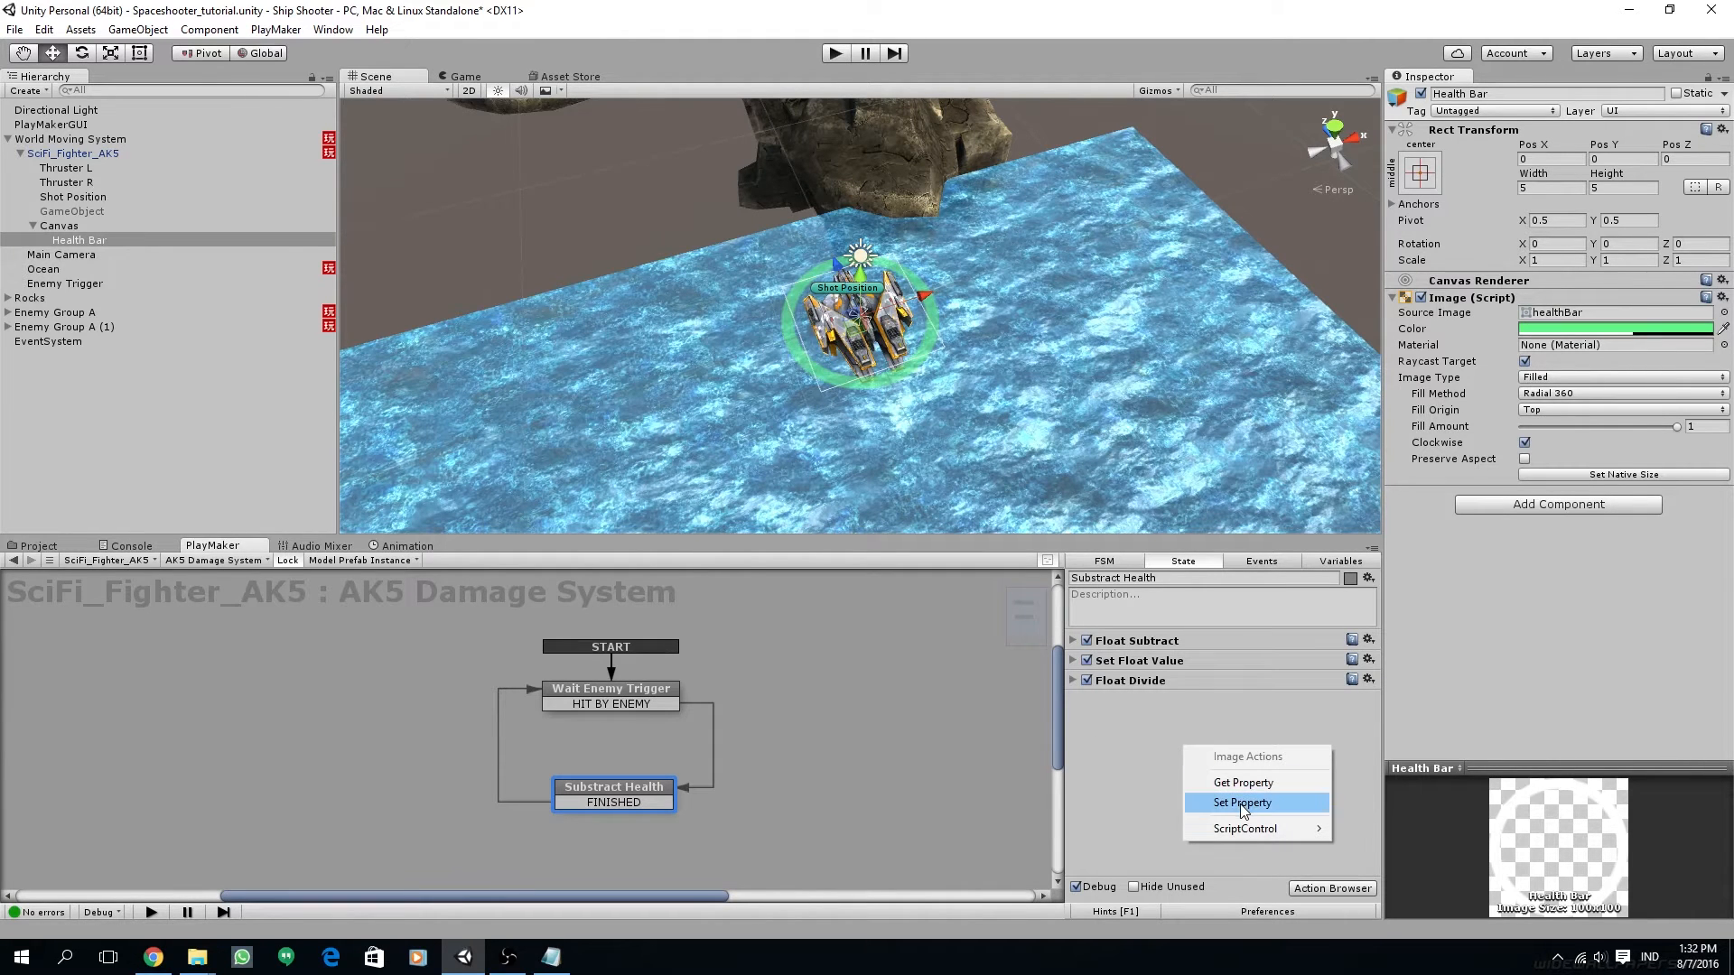
{"action": "left_click", "coordinate": [1243, 805]}
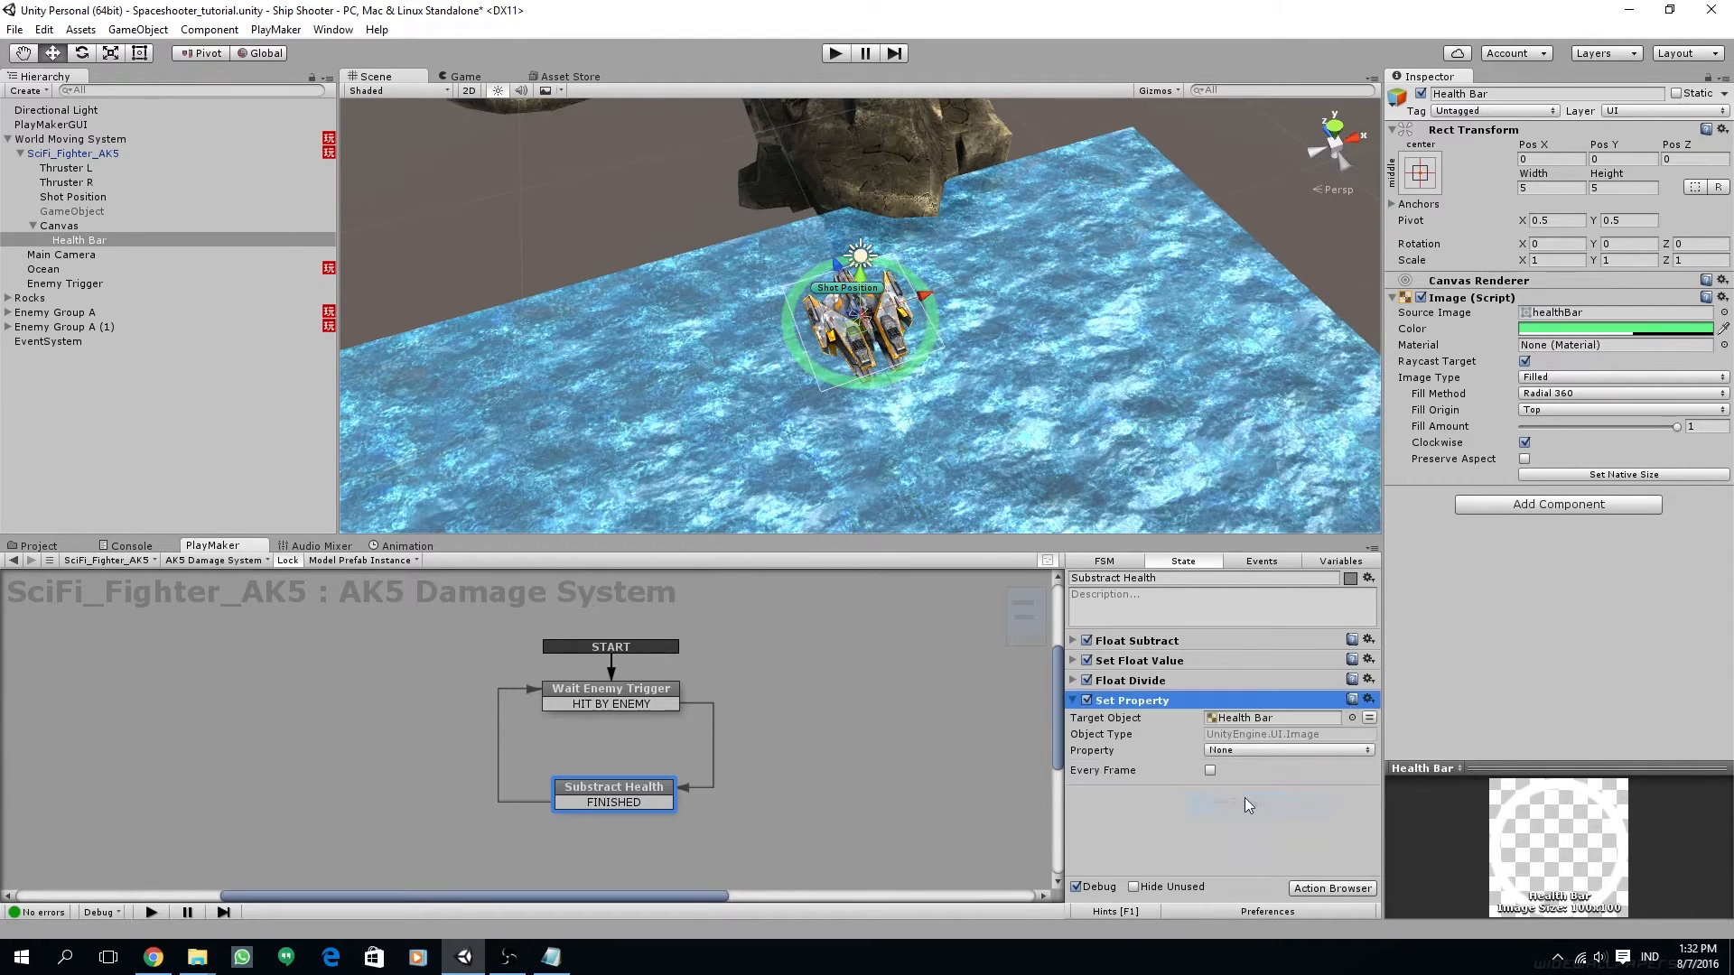
Set the Set Property action's property to fillAmount and its float to Normalized Health
{"action": "left_click", "coordinate": [1276, 750]}
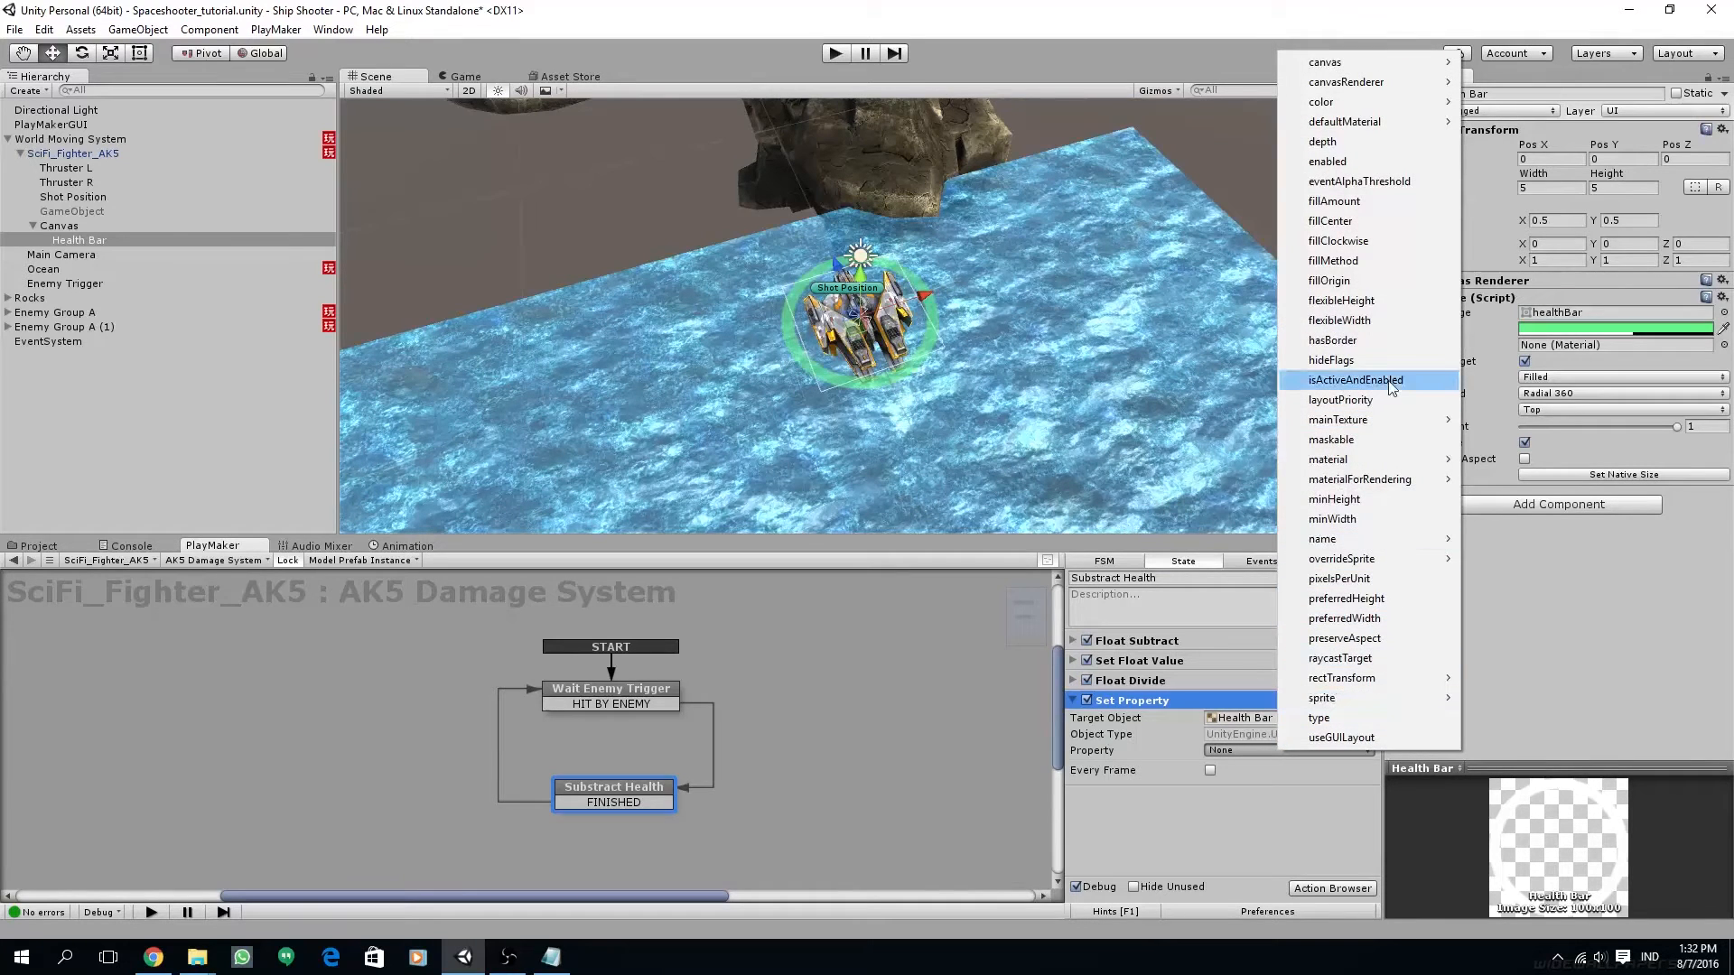
{"action": "left_click", "coordinate": [1362, 199]}
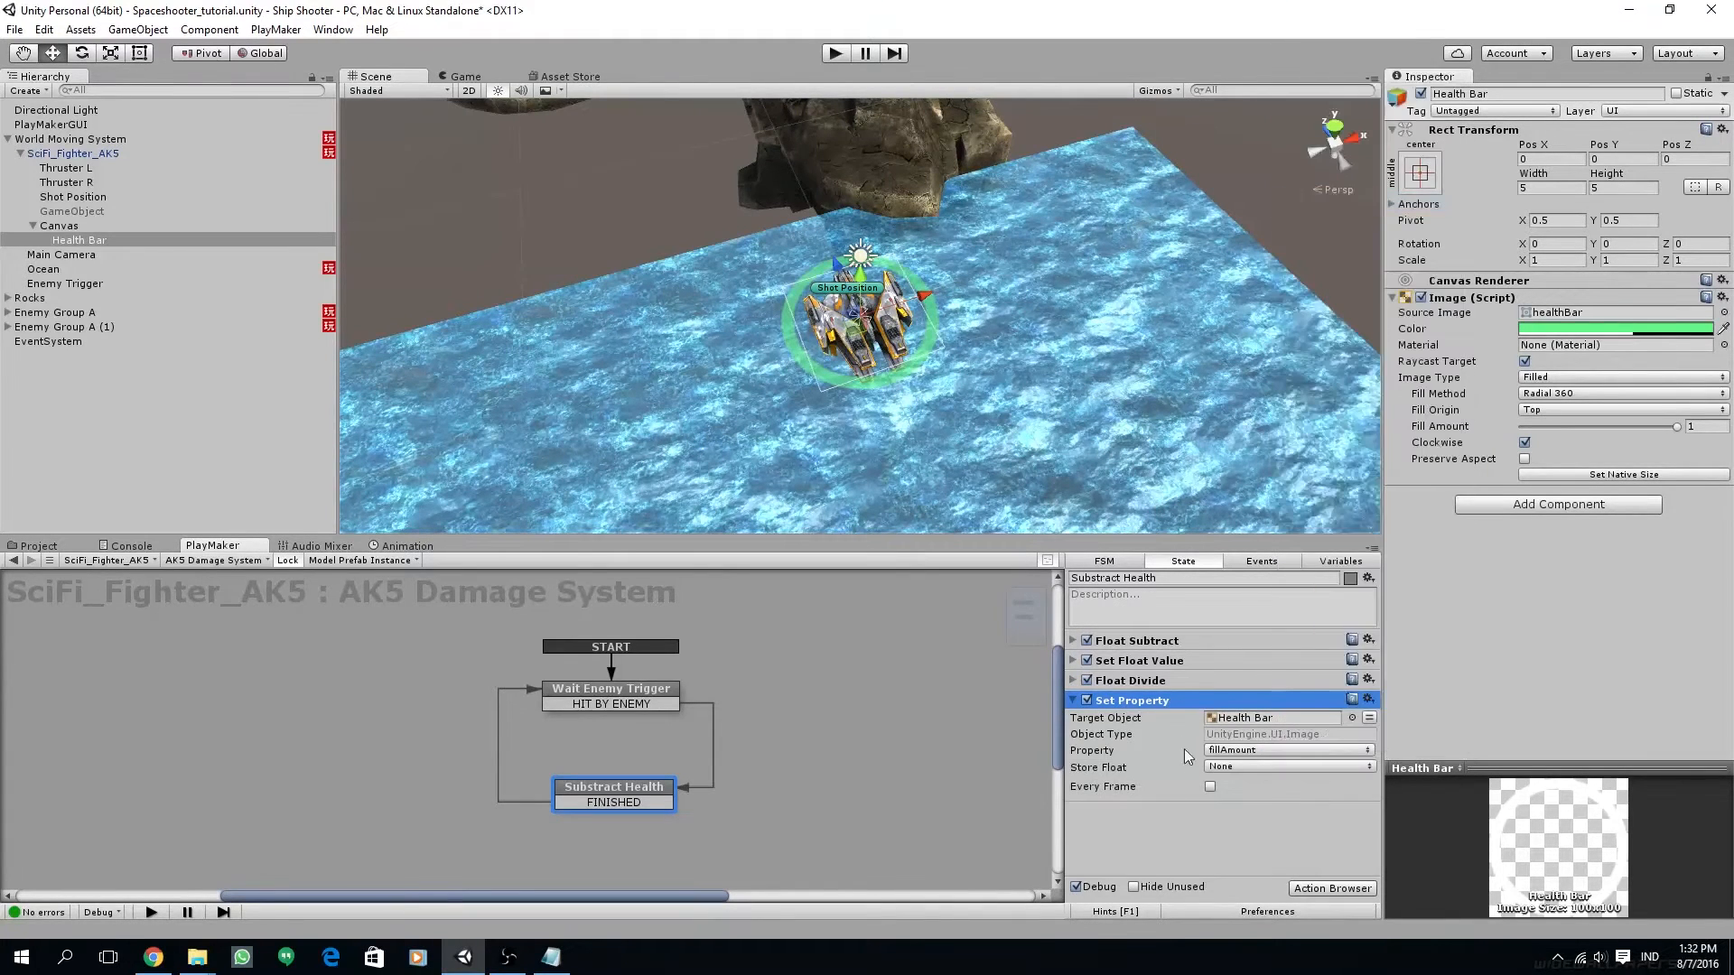
{"action": "left_click", "coordinate": [1247, 767]}
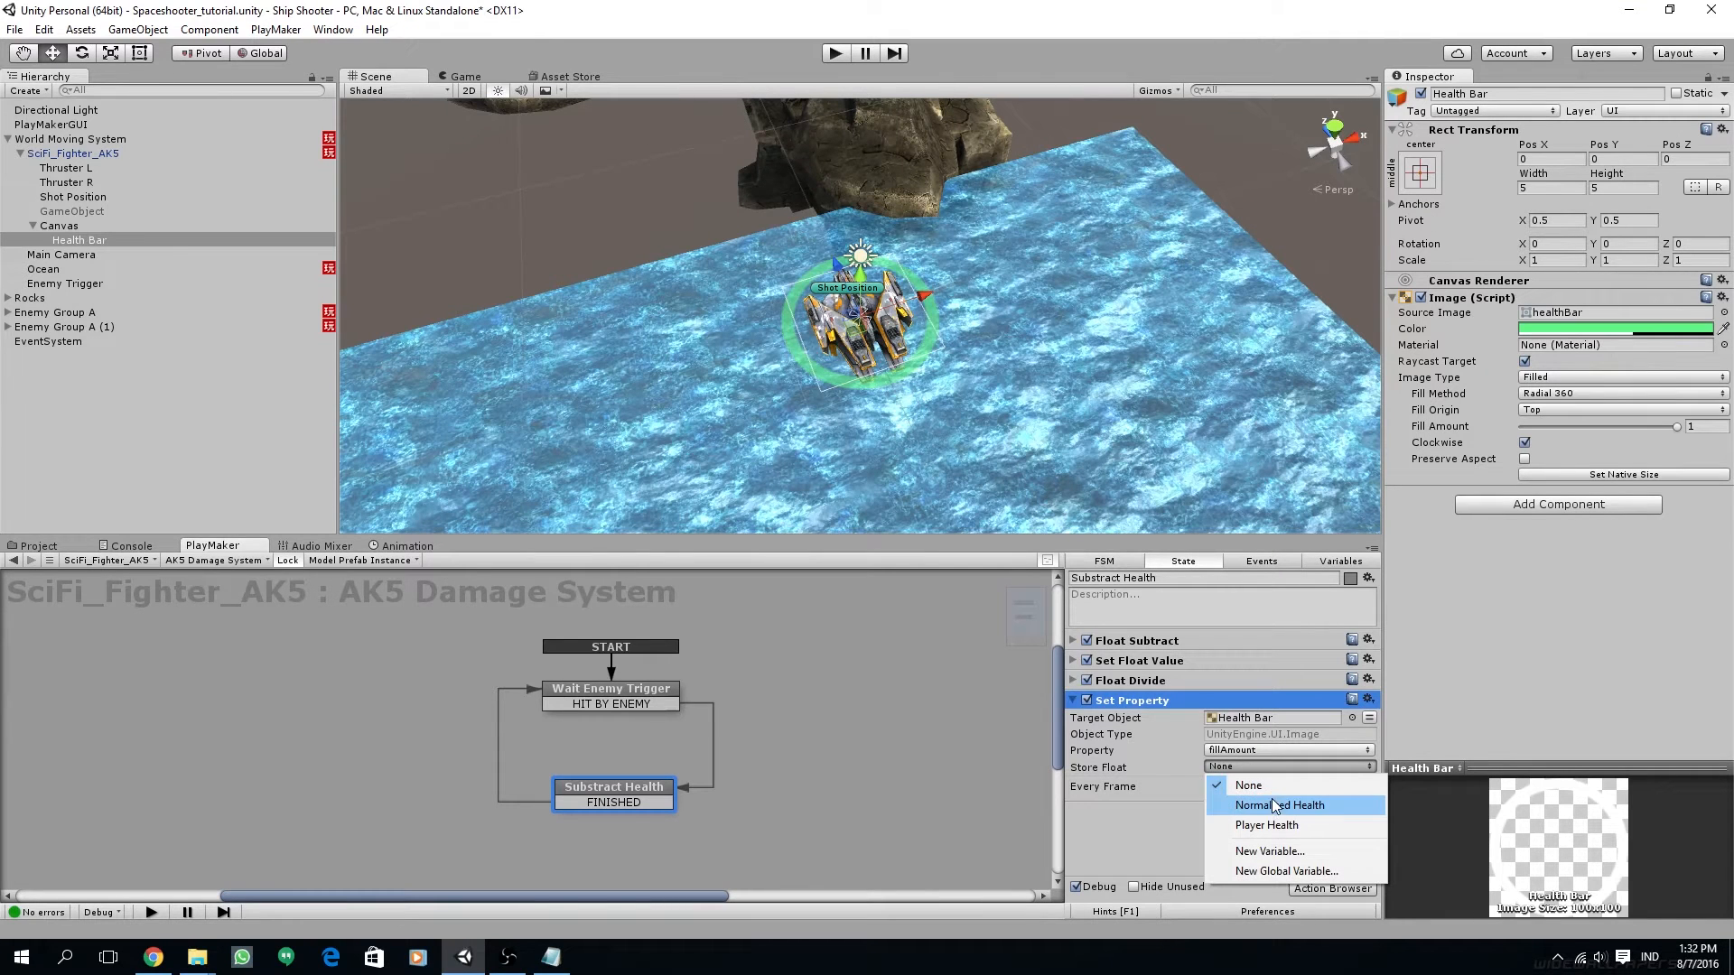
{"action": "left_click", "coordinate": [1272, 804]}
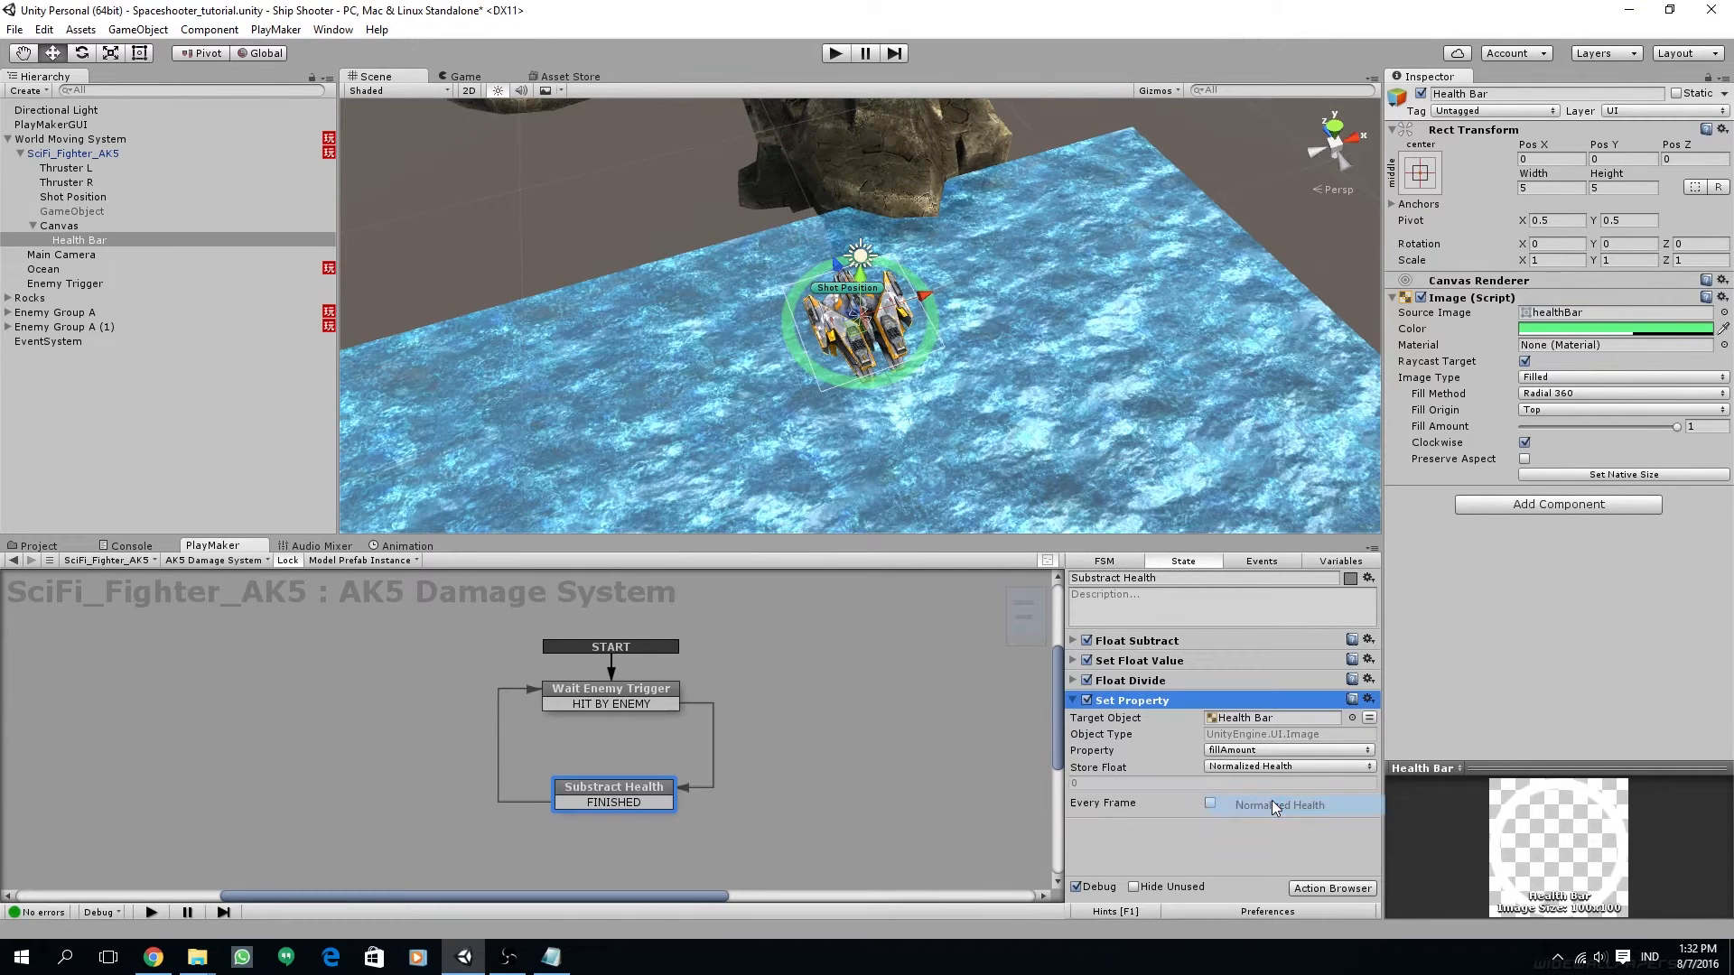
{"action": "left_click", "coordinate": [1074, 701]}
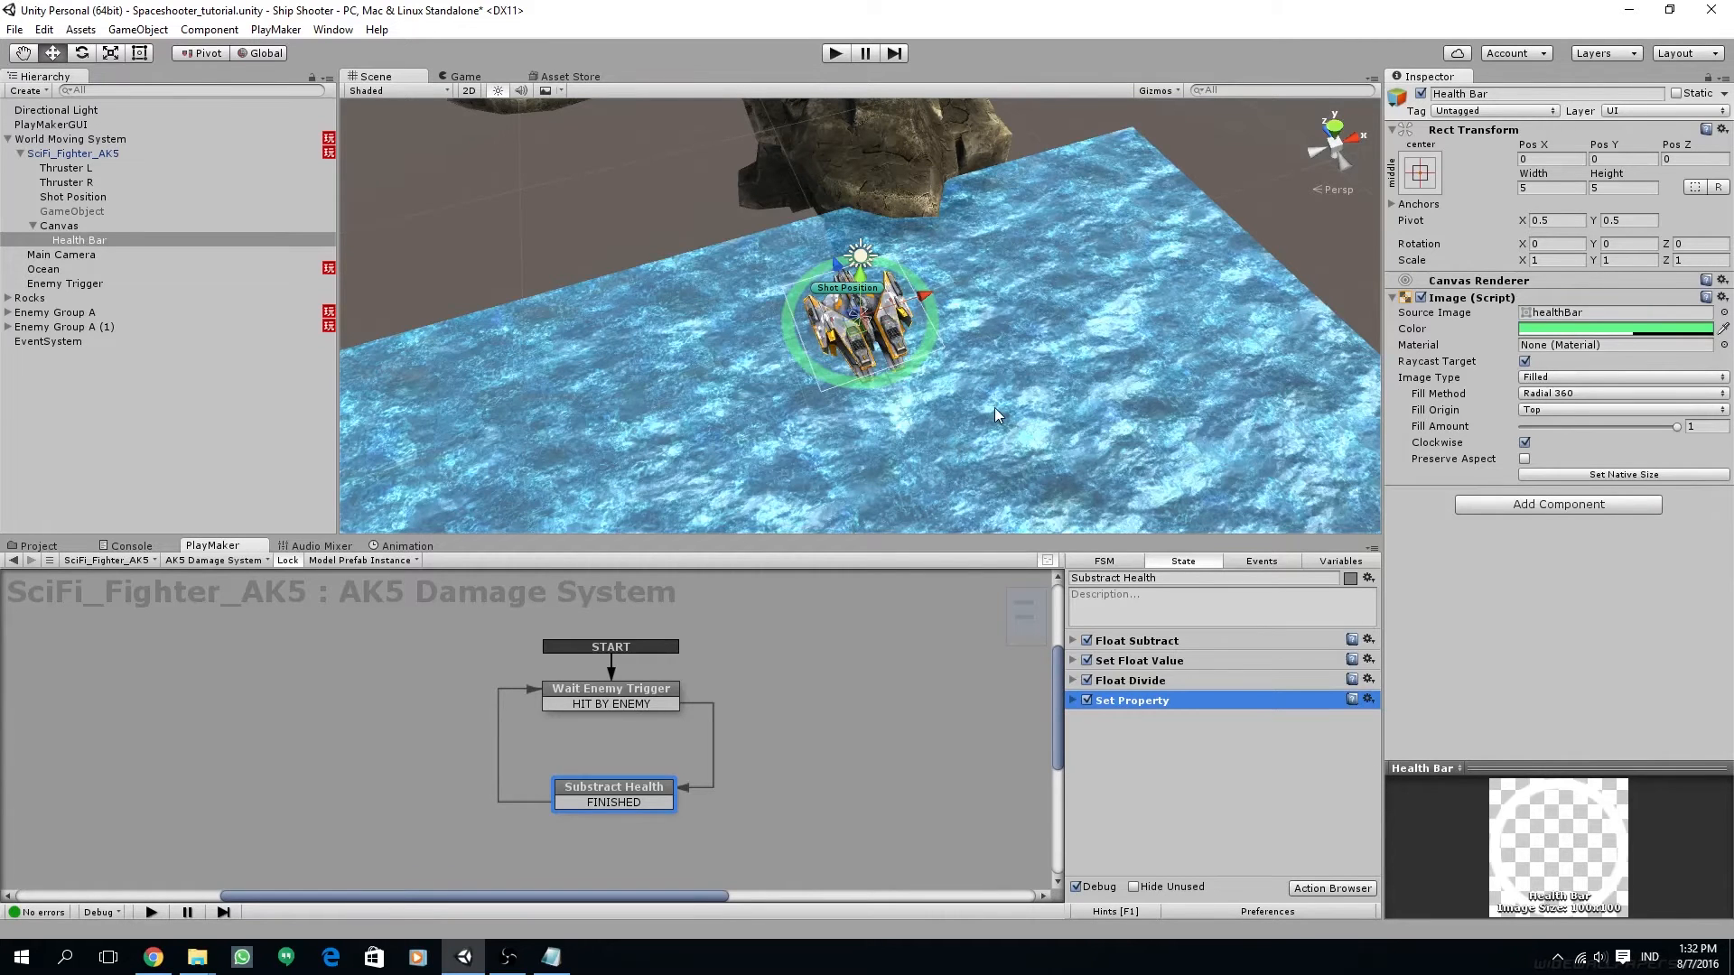
Play-test the game to check how the health bar reacts to enemy hits, and stop it
{"action": "left_click", "coordinate": [834, 53]}
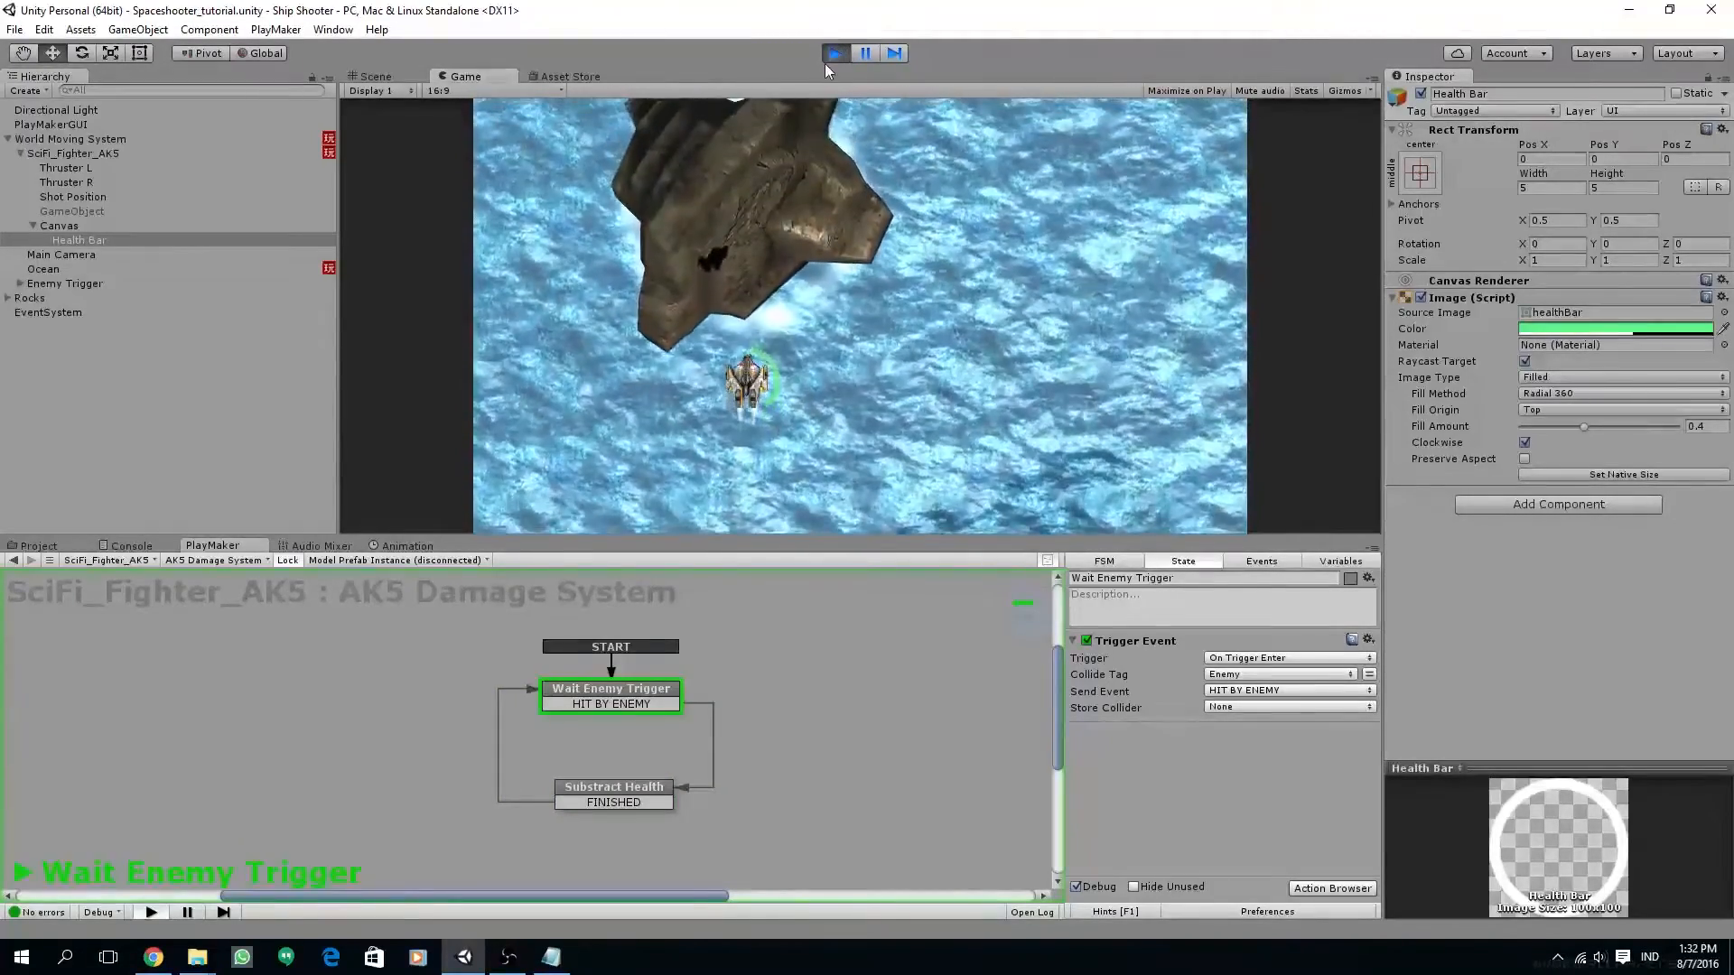
{"action": "left_click", "coordinate": [833, 55]}
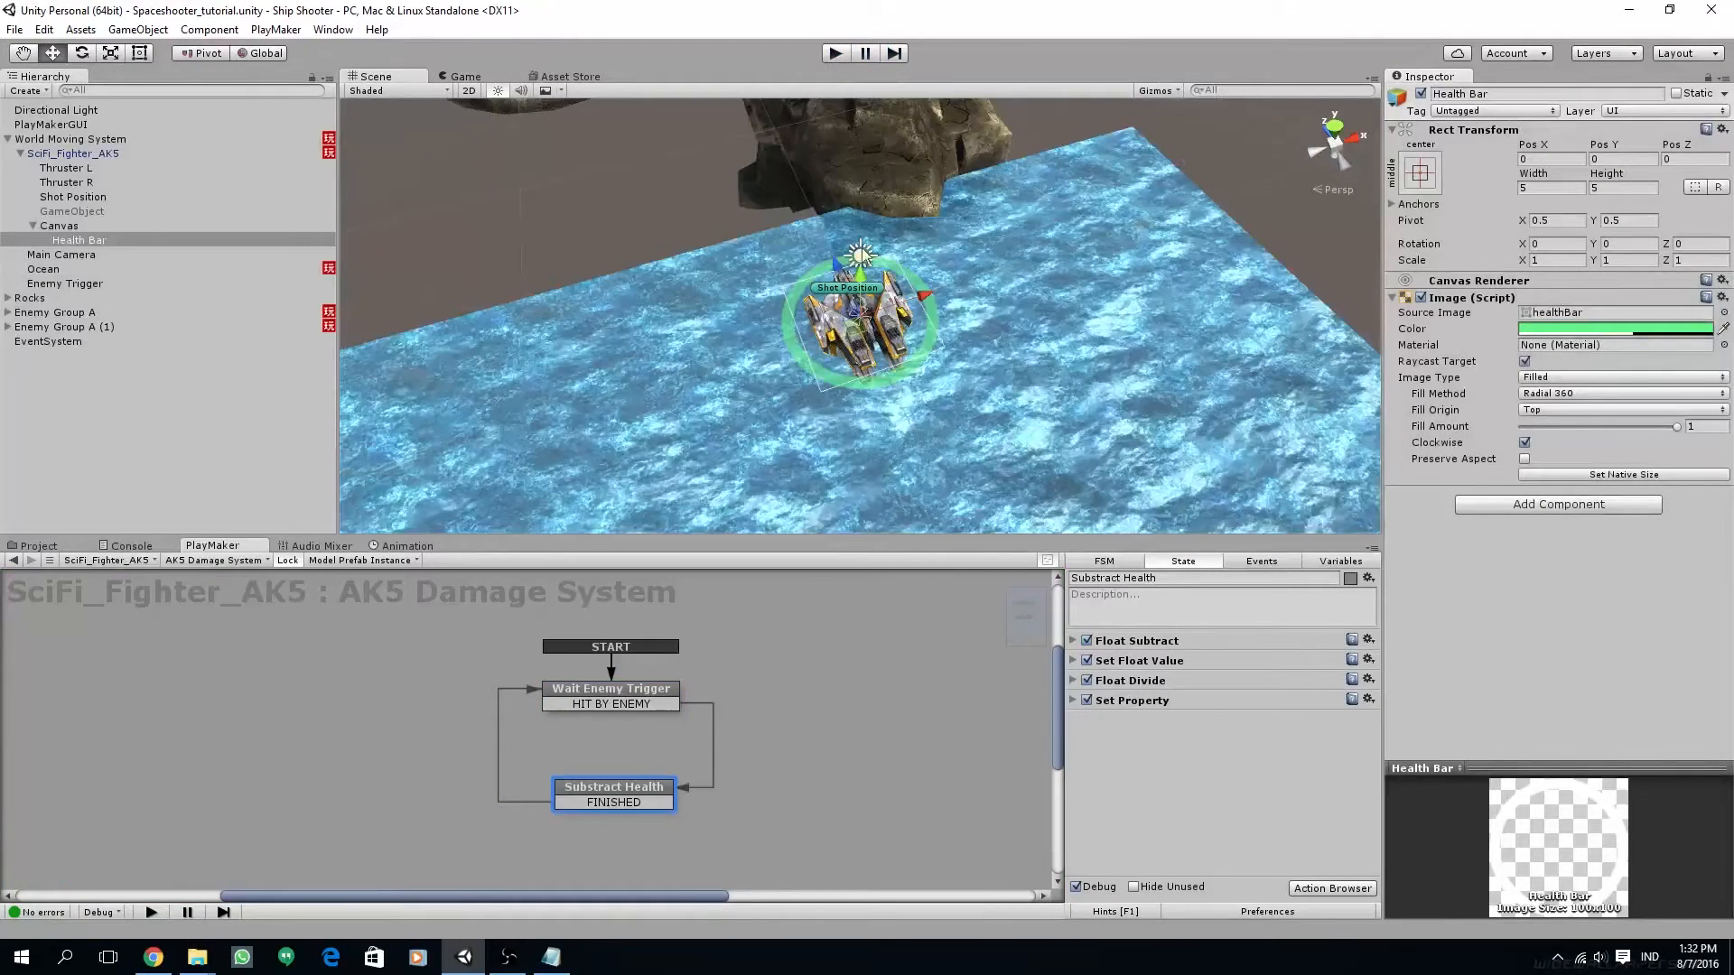
{"action": "scroll", "coordinate": [1016, 301], "scroll_direction": "down", "scroll_amount": 6}
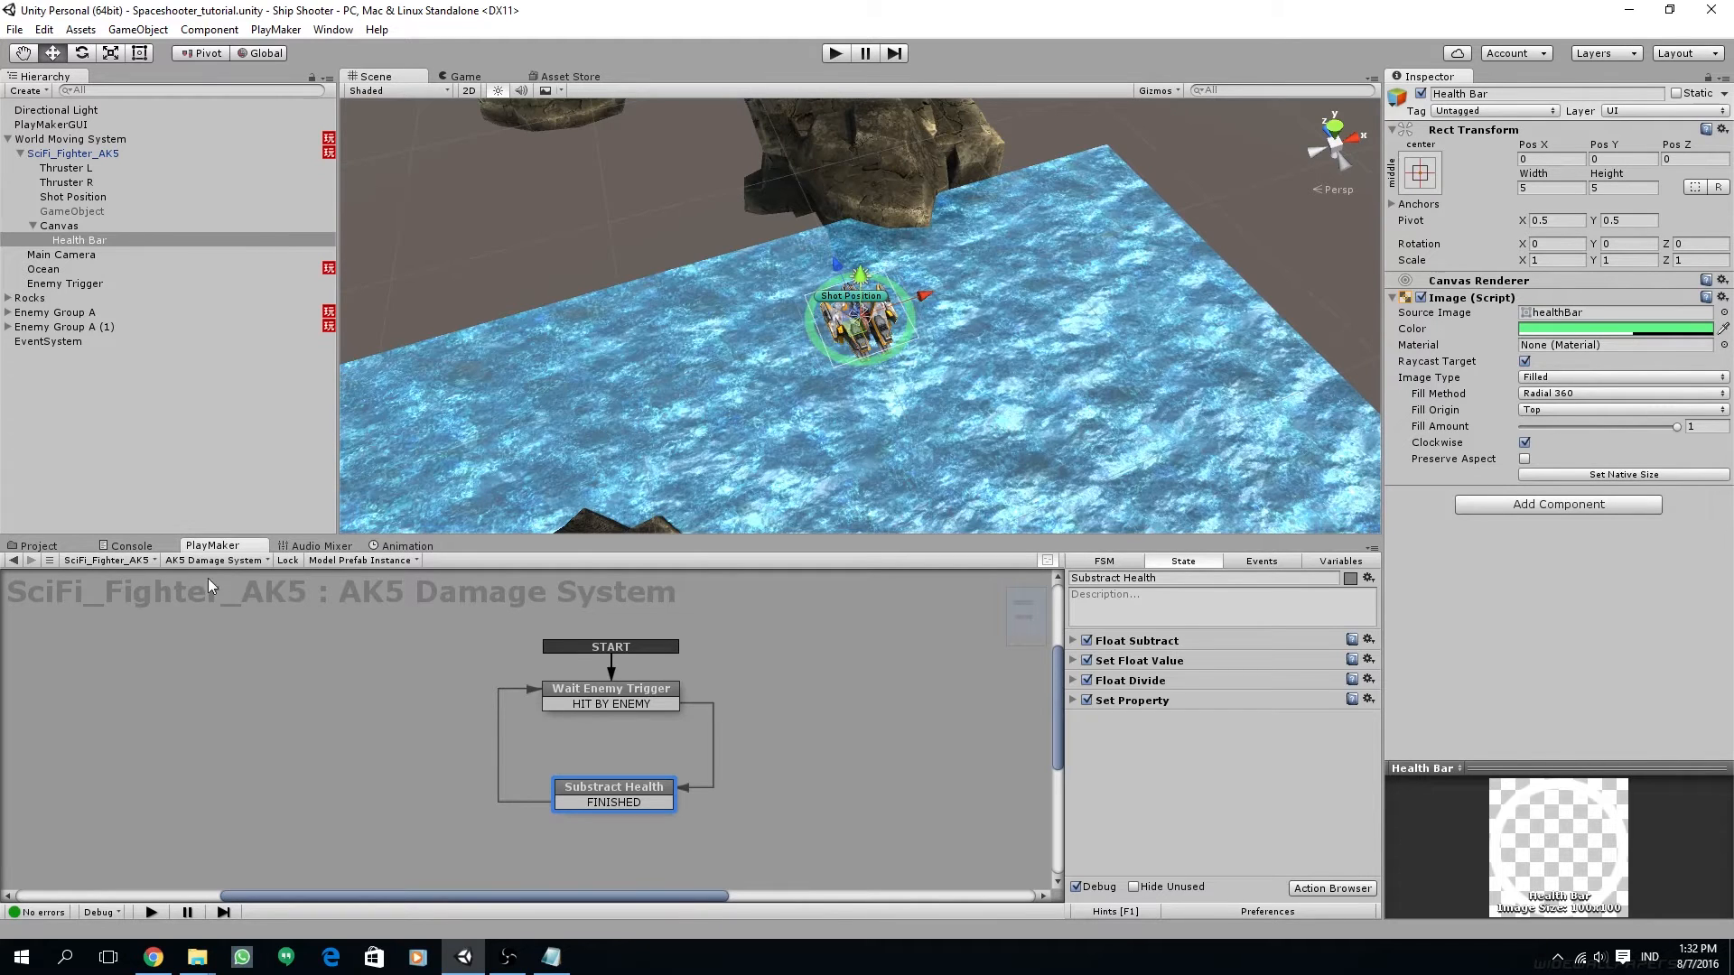
Open the Enemy Lives FSM of the FighterLowPrefab (Prefab) enemy
{"action": "left_click", "coordinate": [129, 561]}
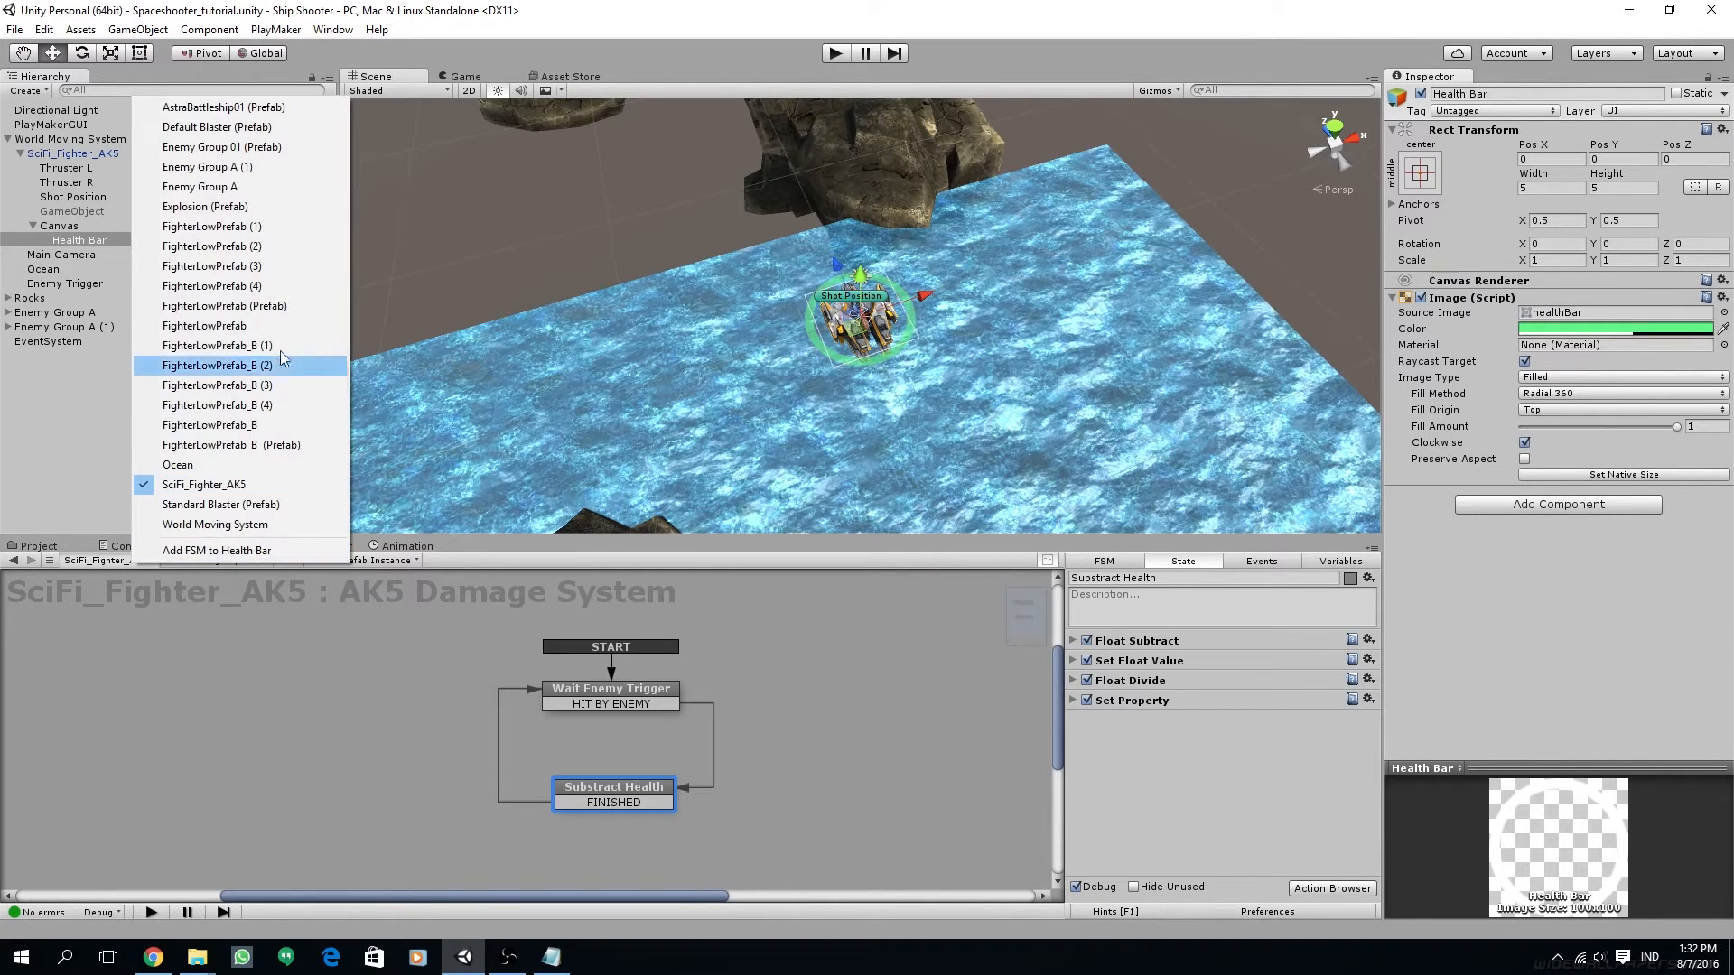
{"action": "left_click", "coordinate": [226, 306]}
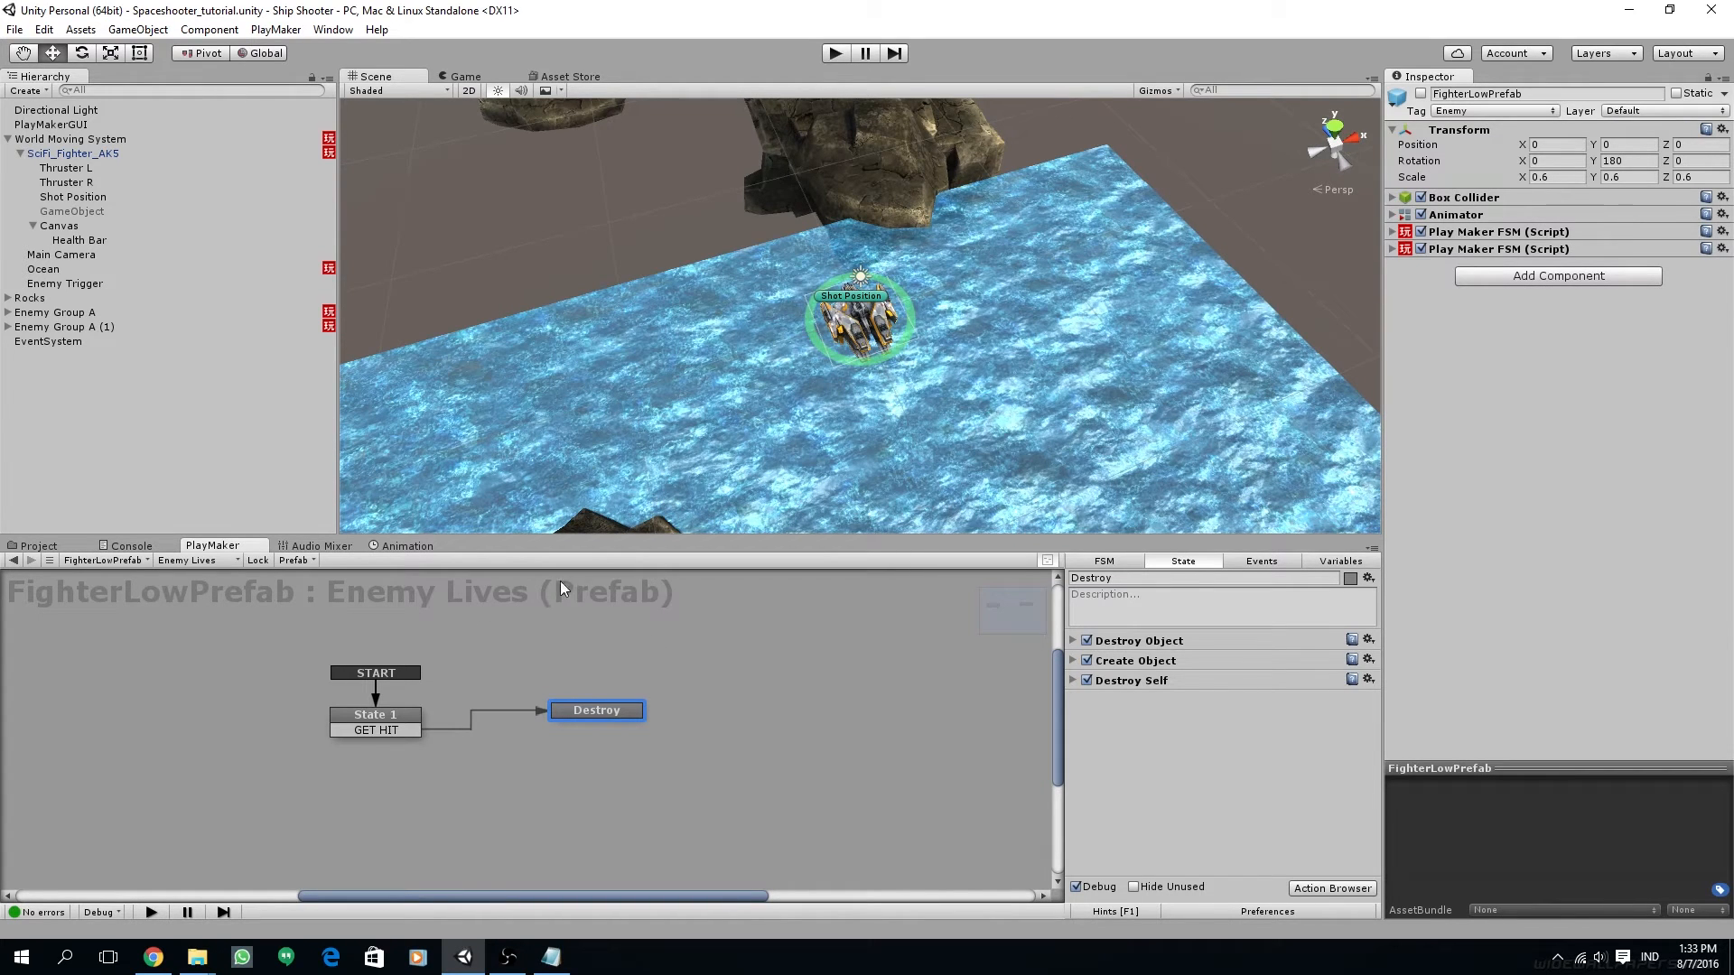
{"action": "middle_click_drag", "start_coordinate": [411, 742], "coordinate": [439, 747]}
Duplicate the Trigger Event action in State 1 of the Enemy Lives FSM
{"action": "left_click", "coordinate": [420, 719]}
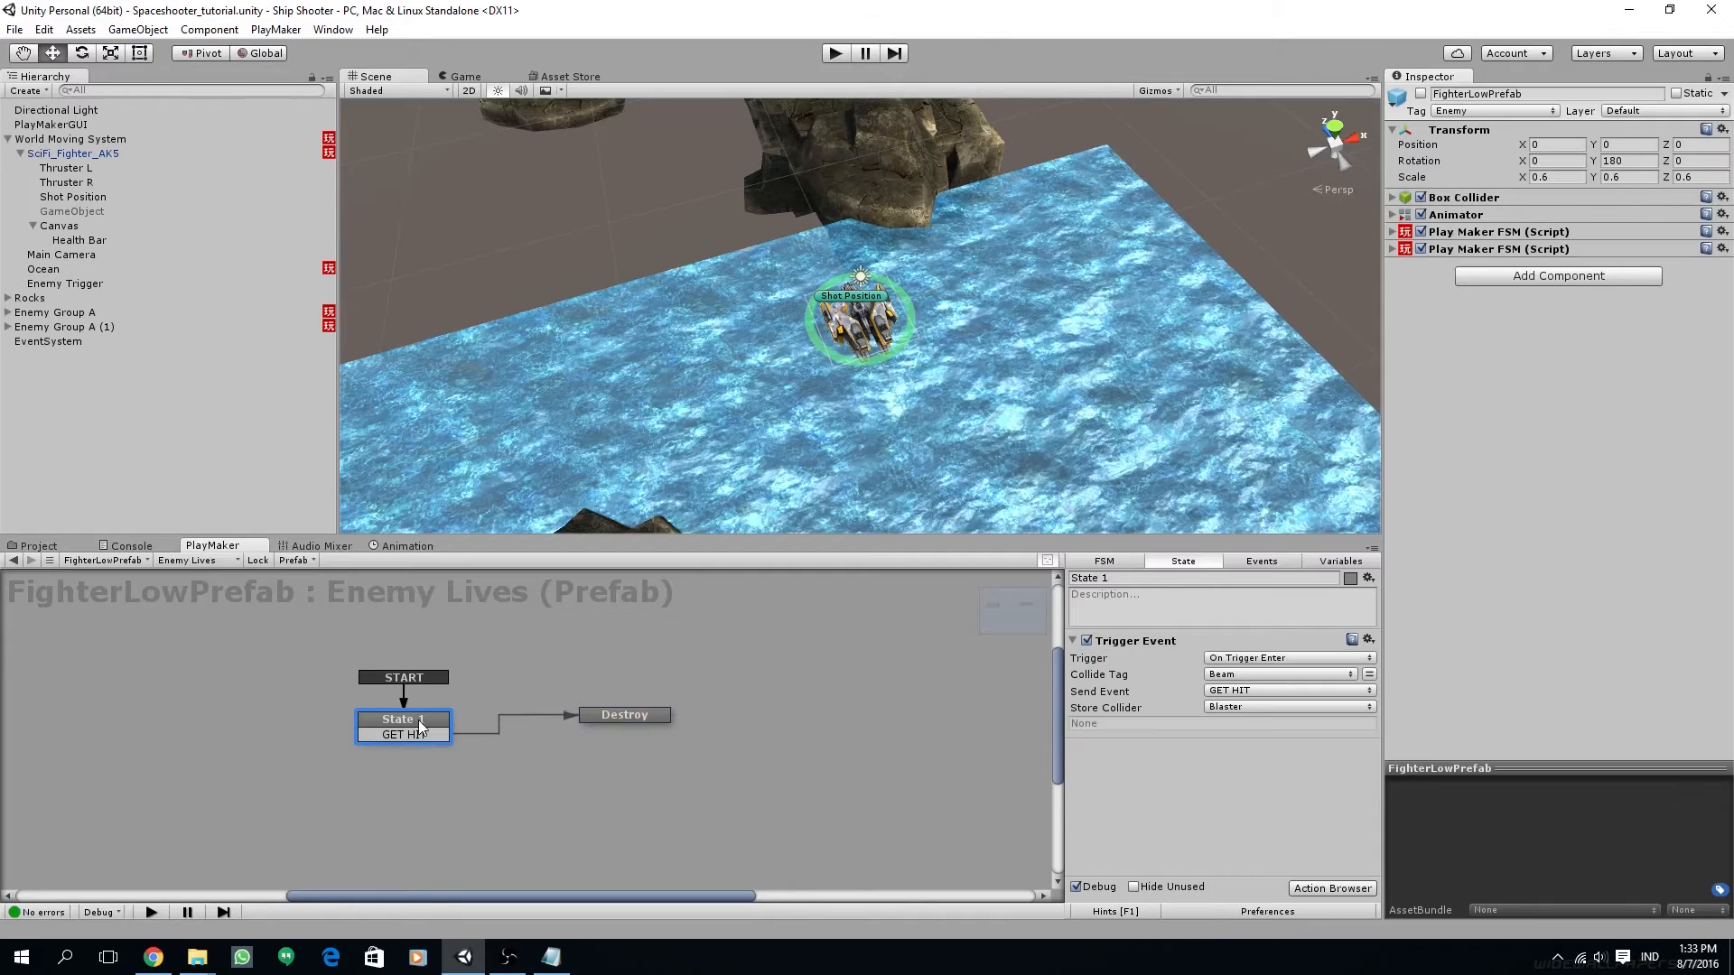
{"action": "left_click", "coordinate": [1144, 647]}
{"action": "key", "text": "ctrl+v"}
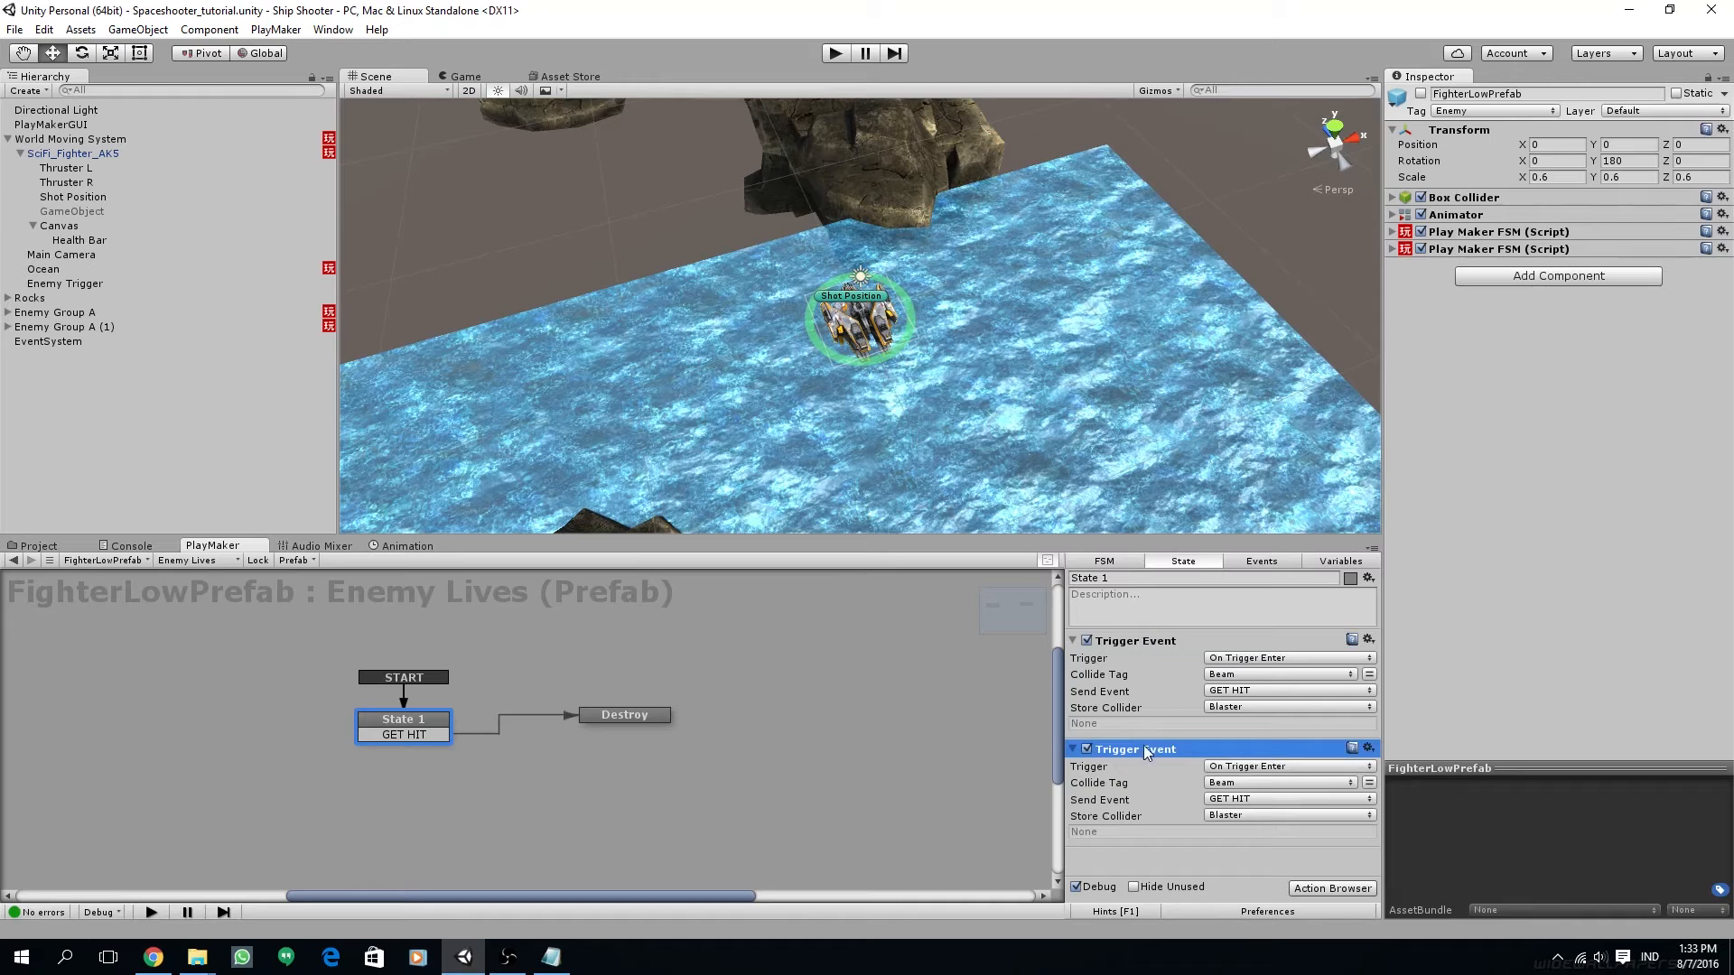
Set the duplicated Trigger Event's Collide Tag to Player and its Store Collider to None
{"action": "left_click", "coordinate": [1261, 782]}
{"action": "left_click", "coordinate": [1252, 673]}
{"action": "left_click", "coordinate": [1226, 814]}
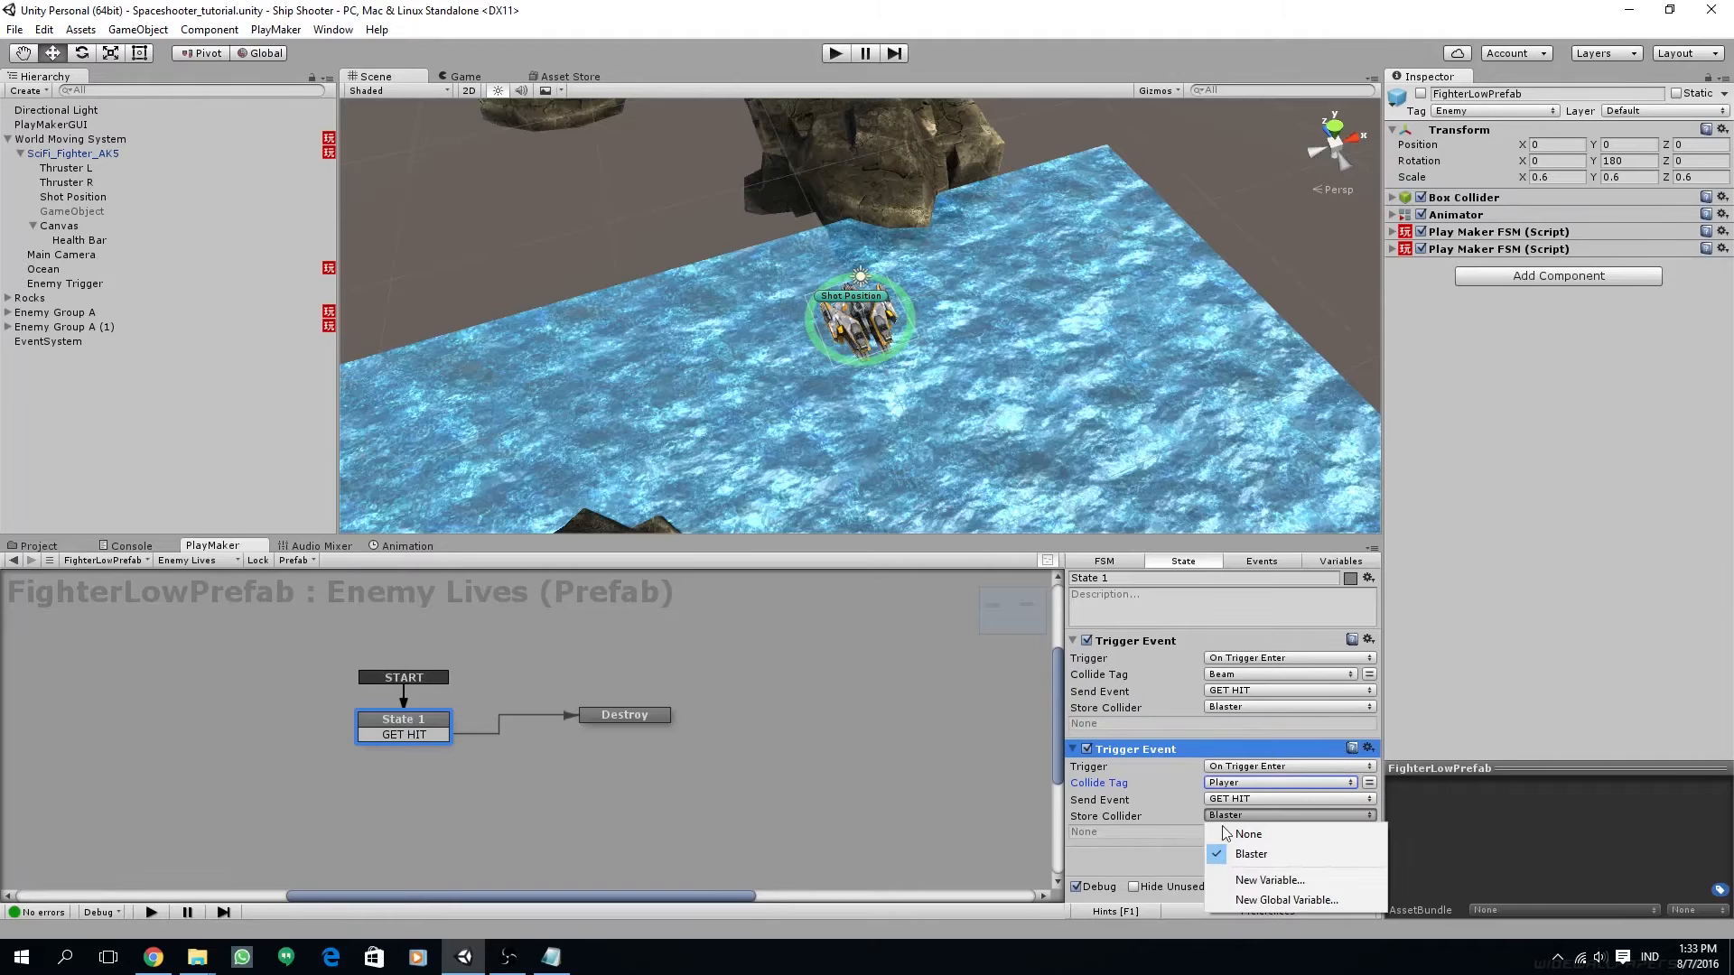
{"action": "left_click", "coordinate": [1246, 833]}
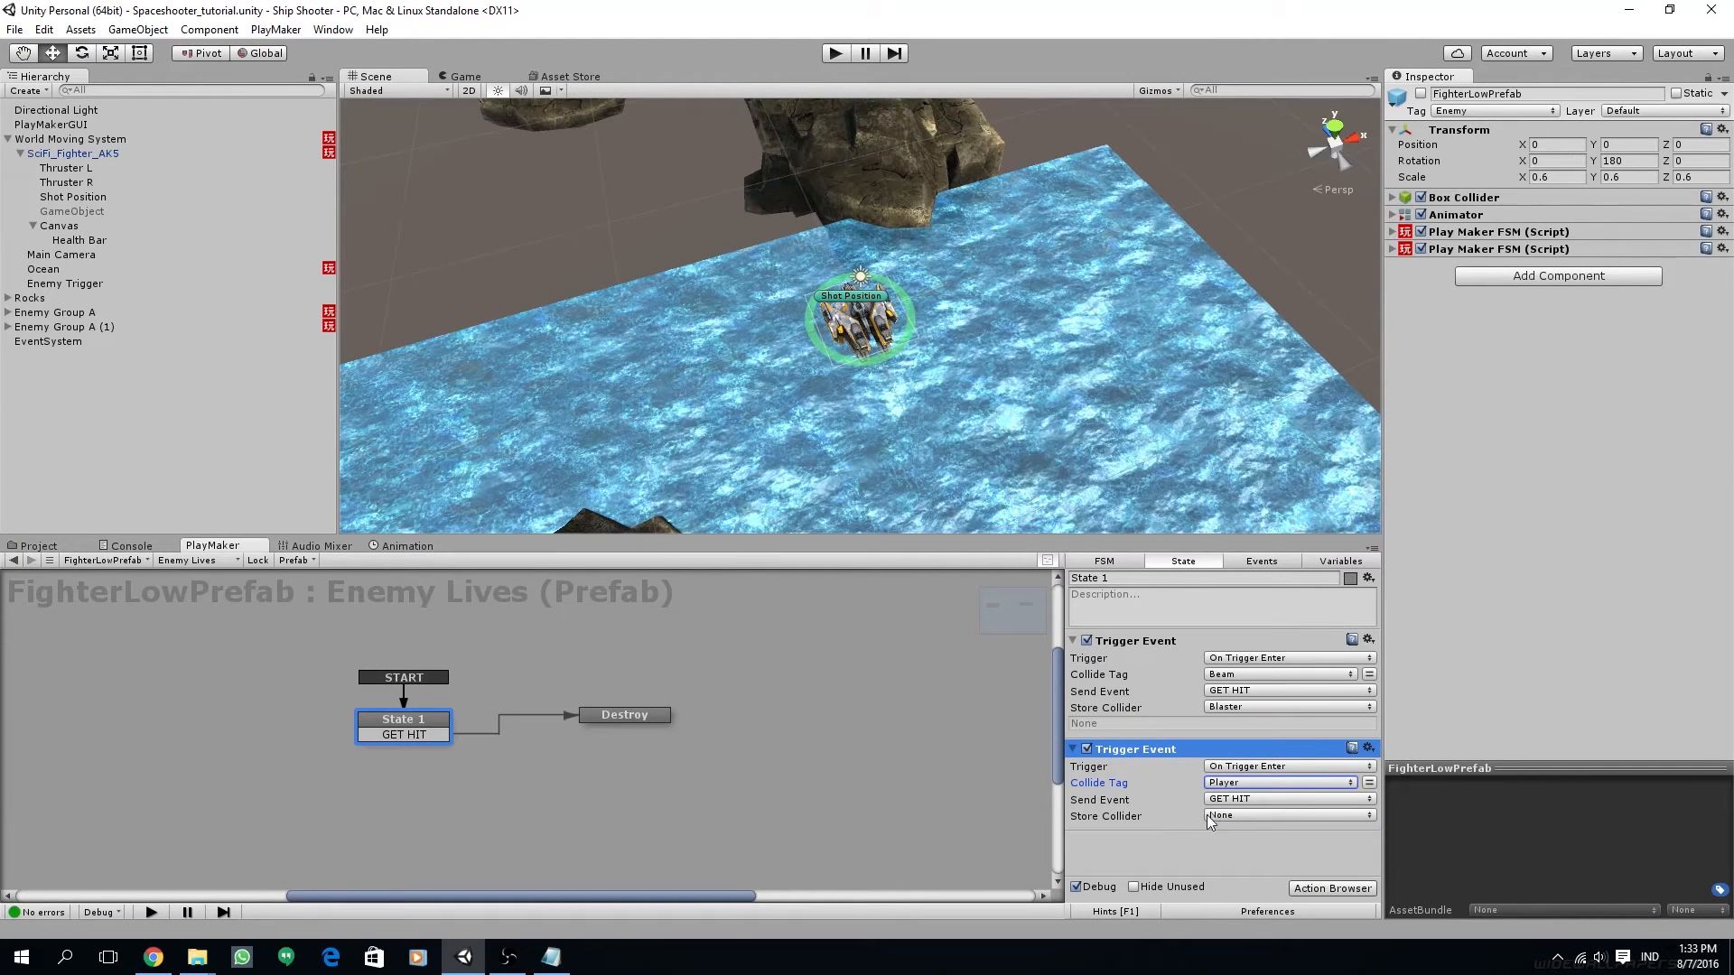
Examine the actions of the Destroy state in the FighterLowPrefab (Prefab) Enemy Lives FSM
{"action": "middle_click_drag", "start_coordinate": [402, 721], "coordinate": [435, 711]}
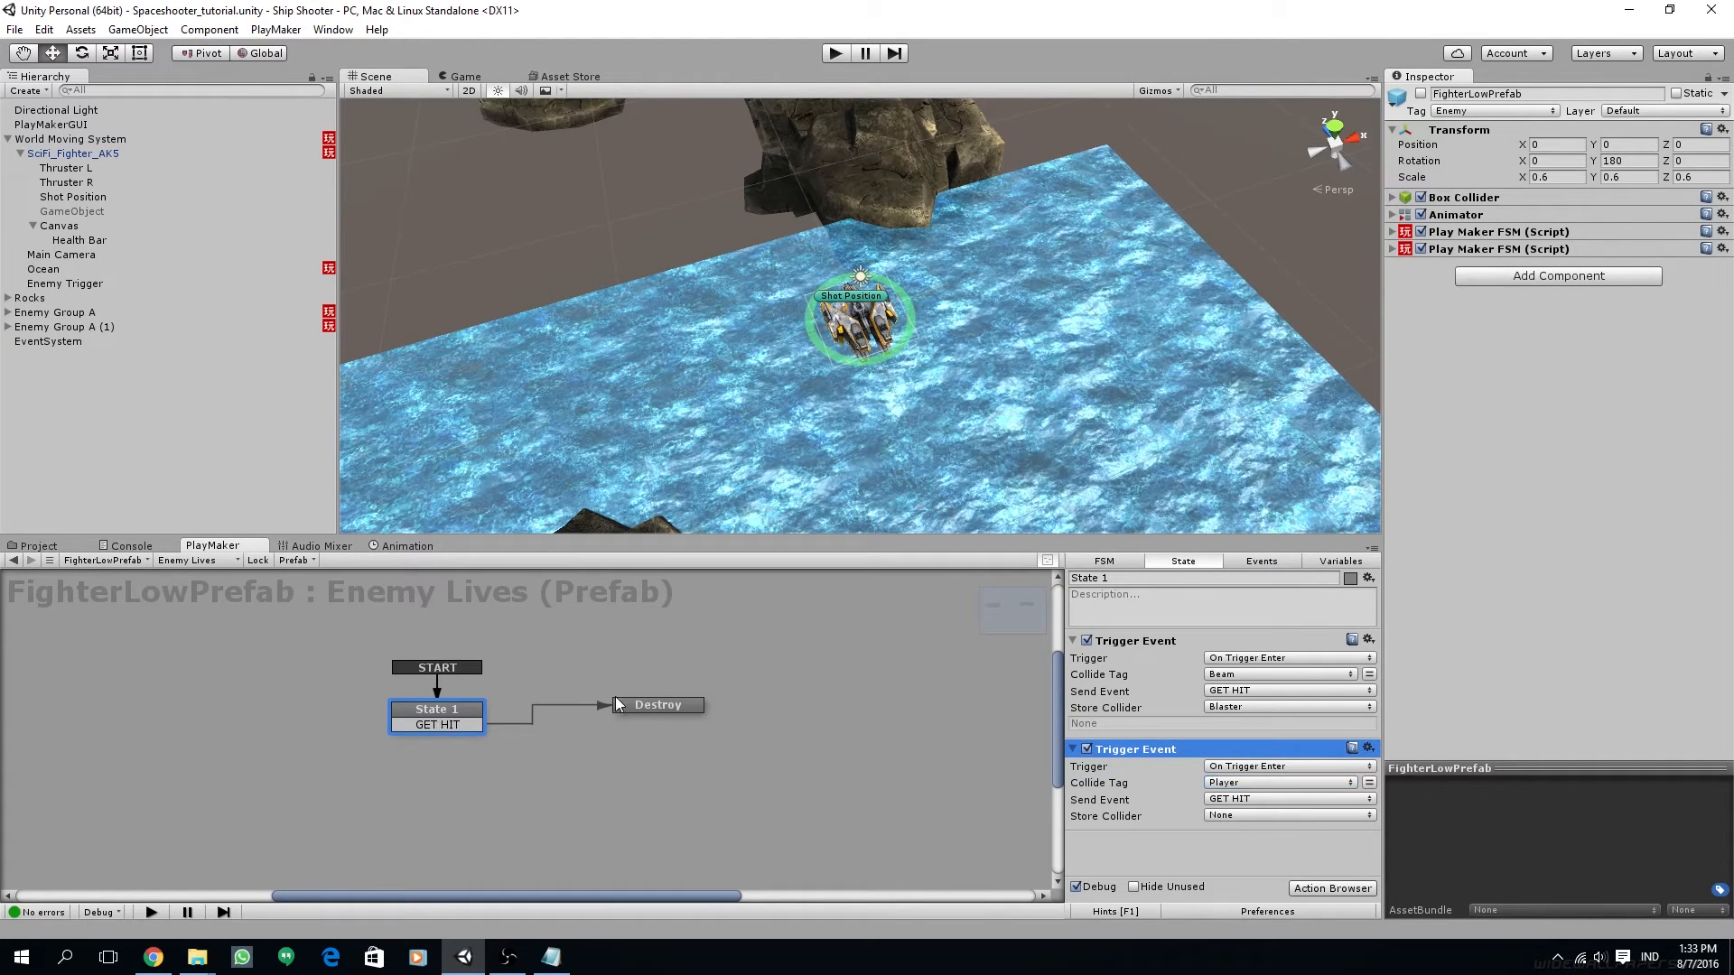
{"action": "left_click", "coordinate": [649, 704]}
{"action": "left_click", "coordinate": [1080, 641]}
{"action": "left_click", "coordinate": [1080, 641]}
{"action": "left_click", "coordinate": [1080, 661]}
{"action": "left_click", "coordinate": [1078, 663]}
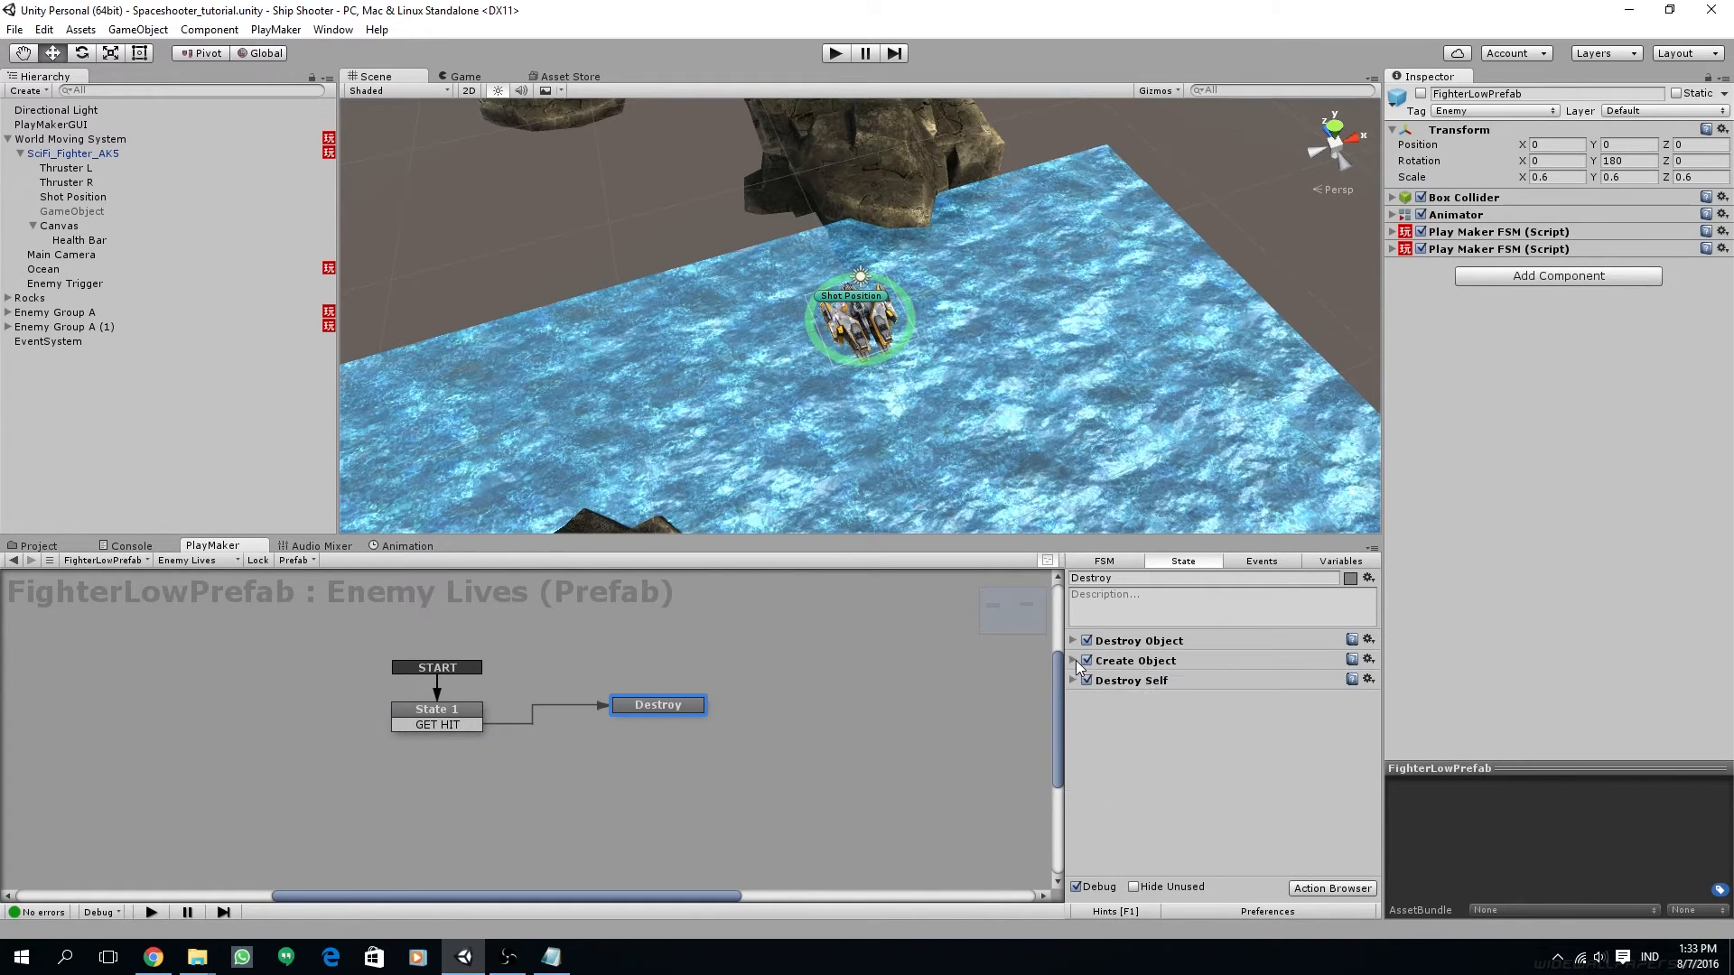
{"action": "middle_click_drag", "start_coordinate": [730, 782], "coordinate": [703, 776]}
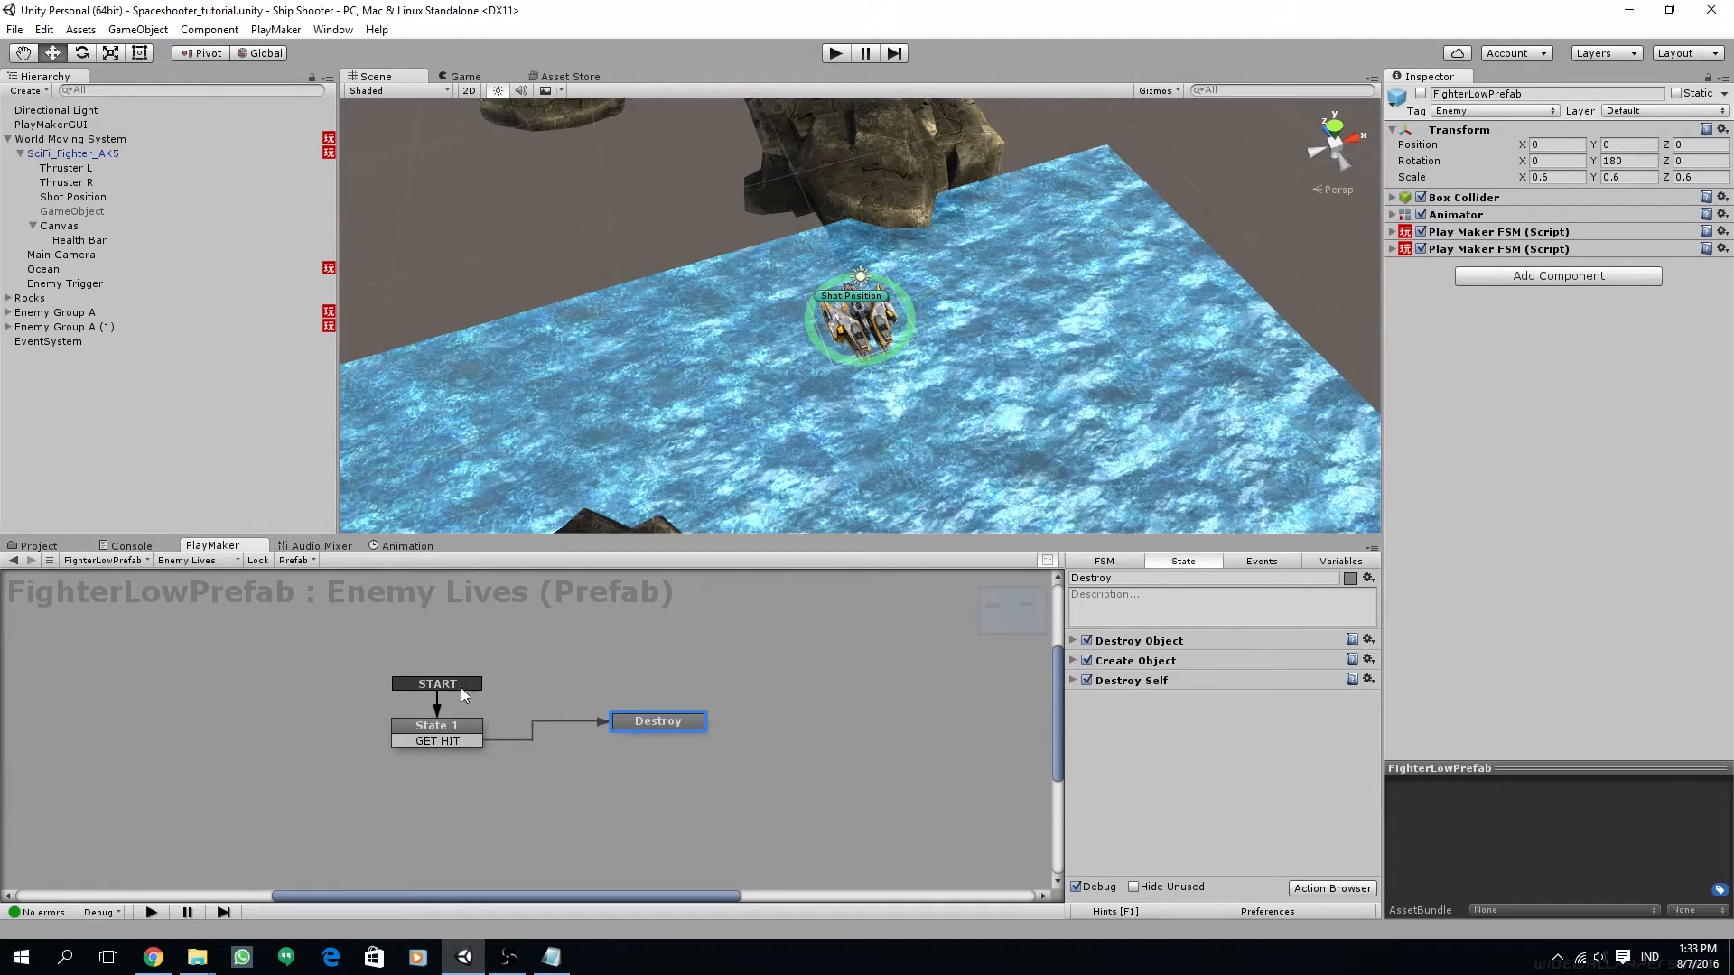
Open the Enemy Lives FSM of the FighterLowPrefab_B (Prefab) enemy
{"action": "left_click", "coordinate": [144, 560]}
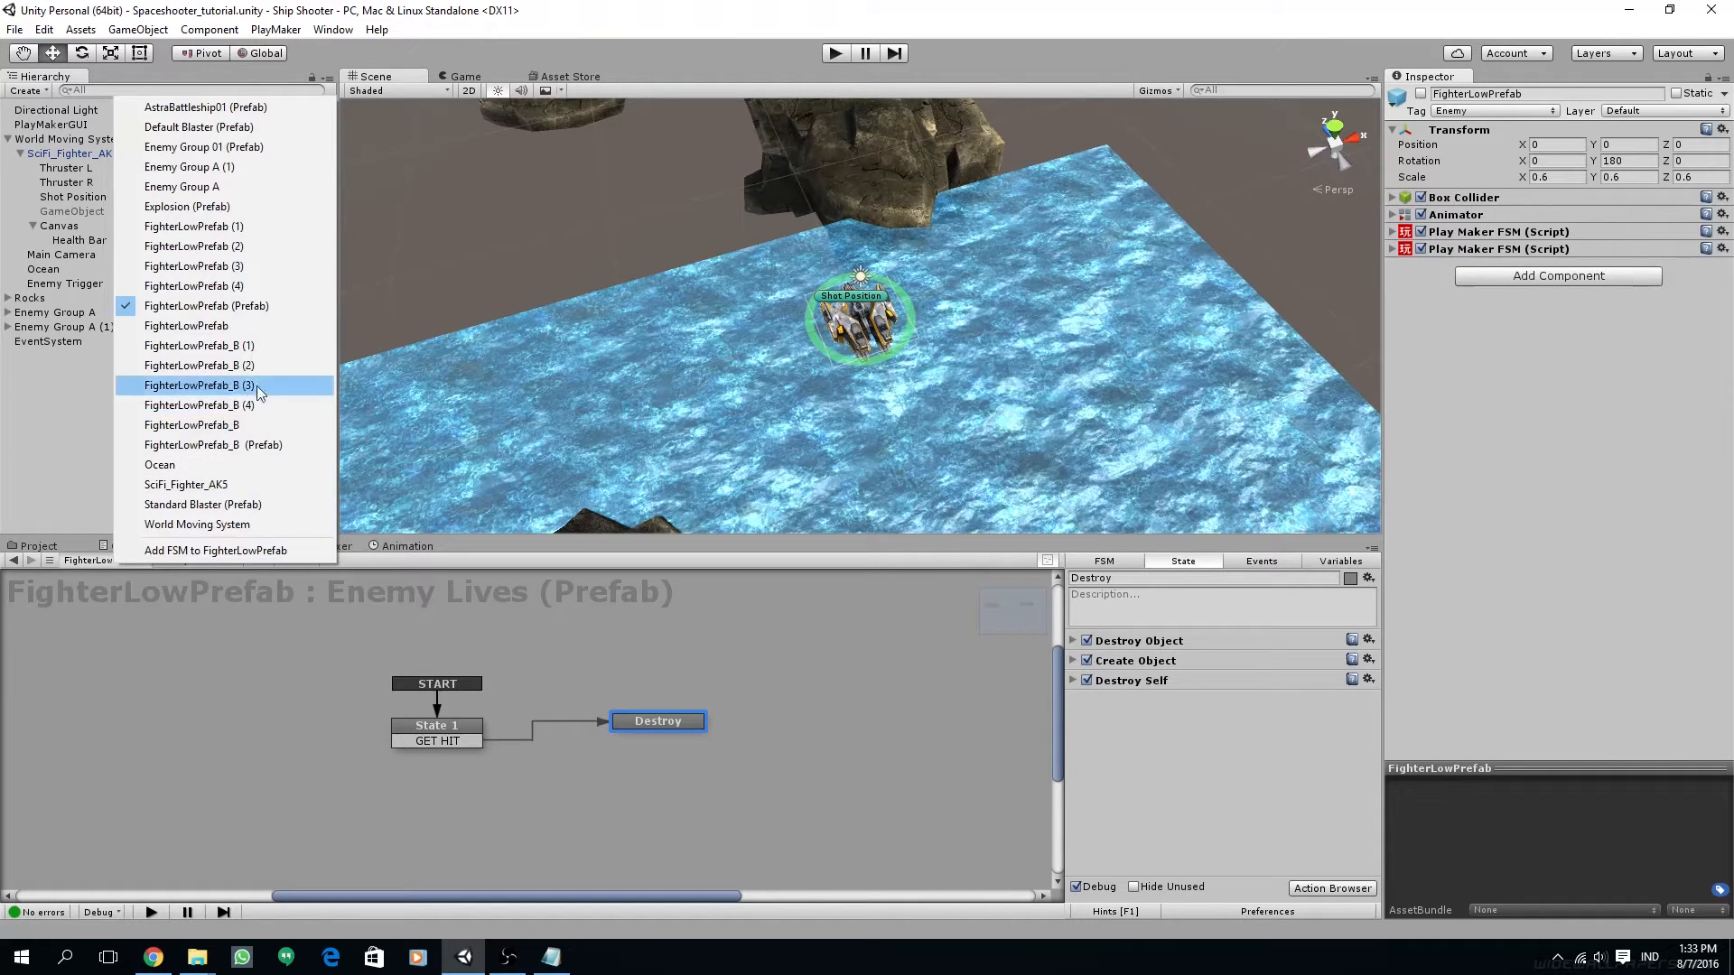
{"action": "left_click", "coordinate": [214, 449]}
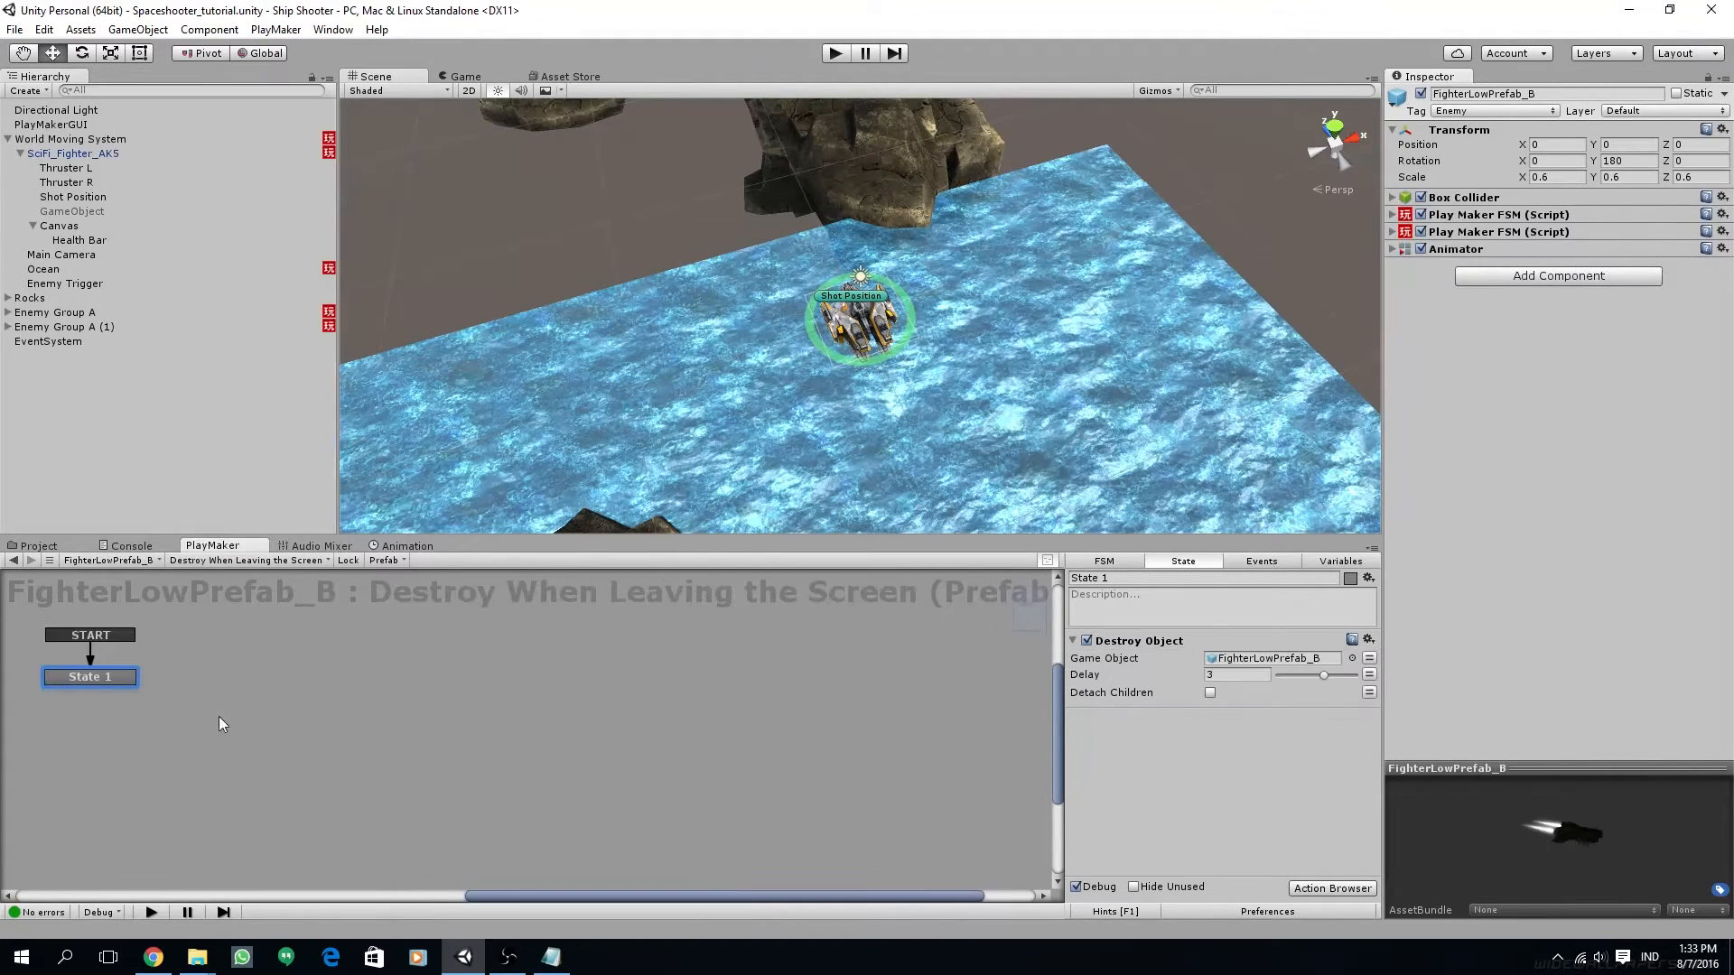
{"action": "left_click", "coordinate": [271, 561]}
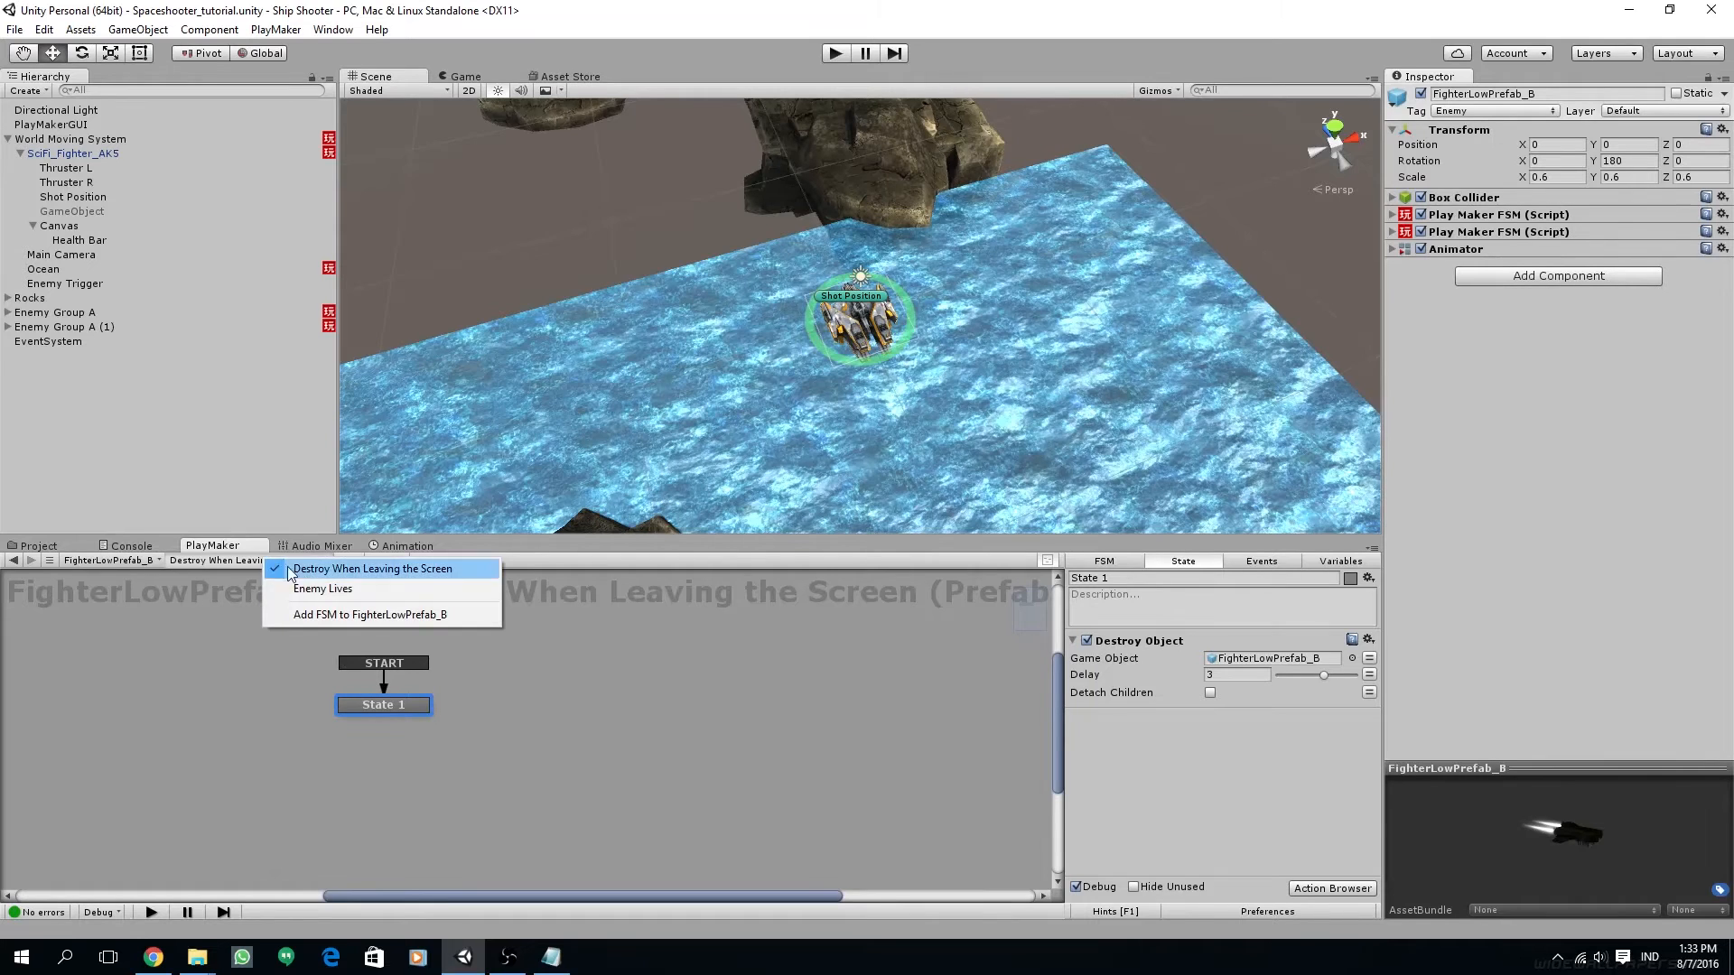
{"action": "left_click", "coordinate": [403, 730]}
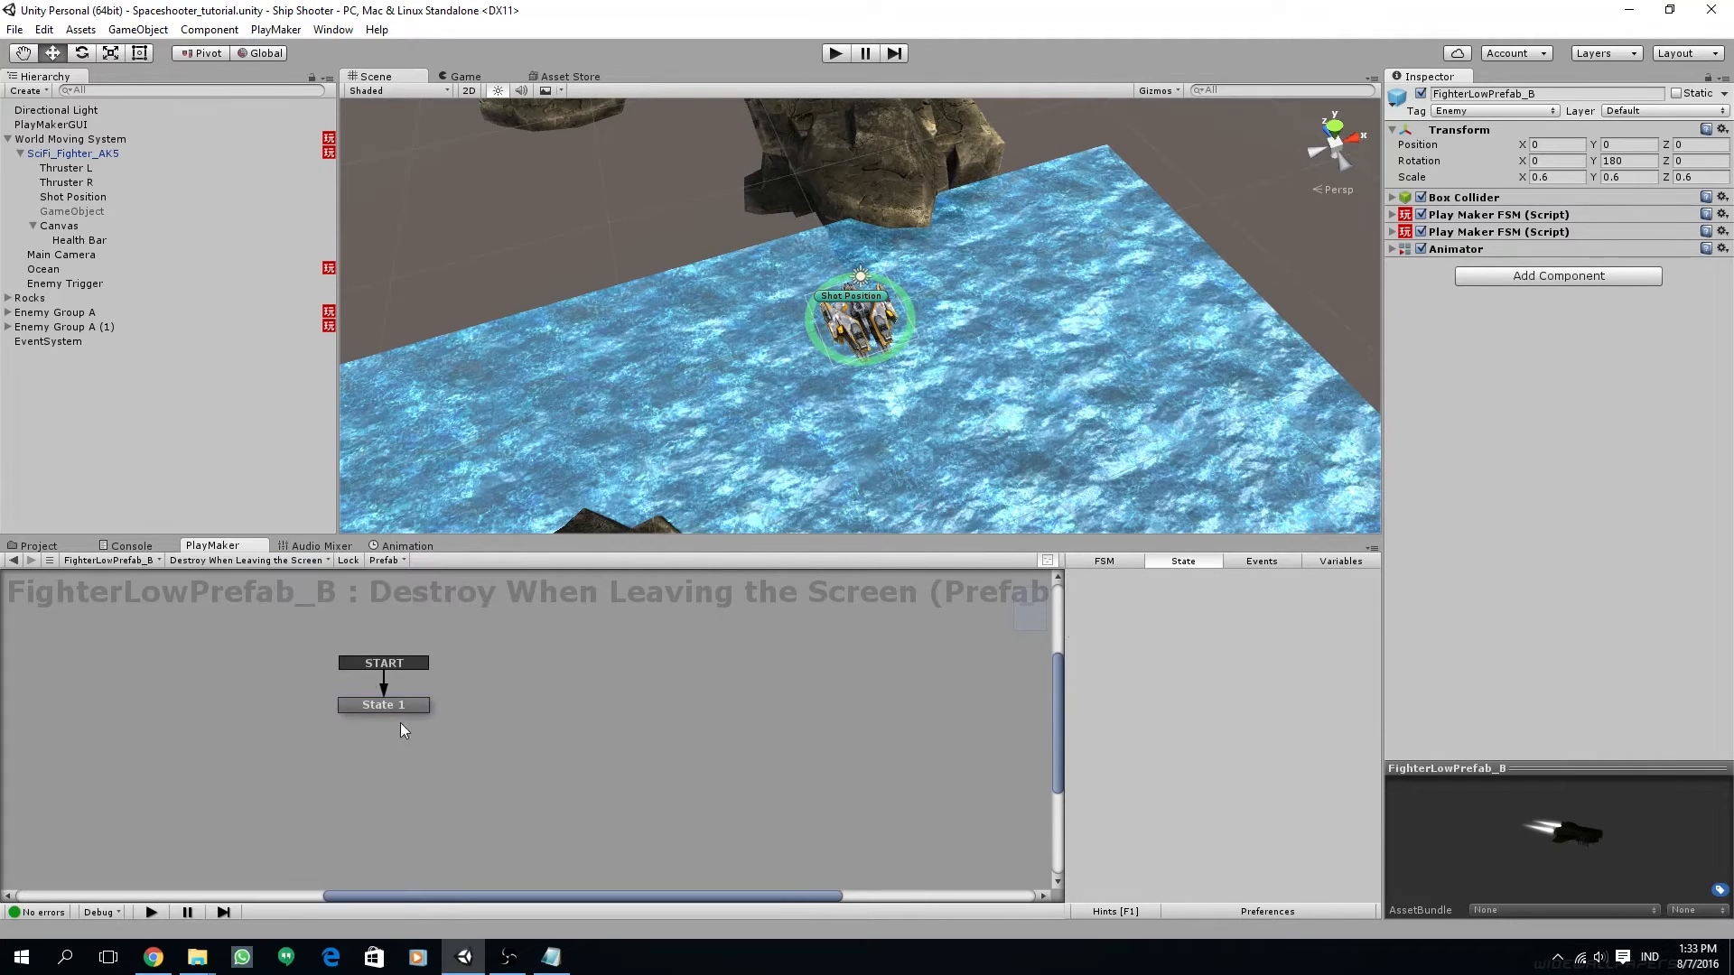
{"action": "left_click", "coordinate": [263, 560]}
{"action": "left_click", "coordinate": [269, 593]}
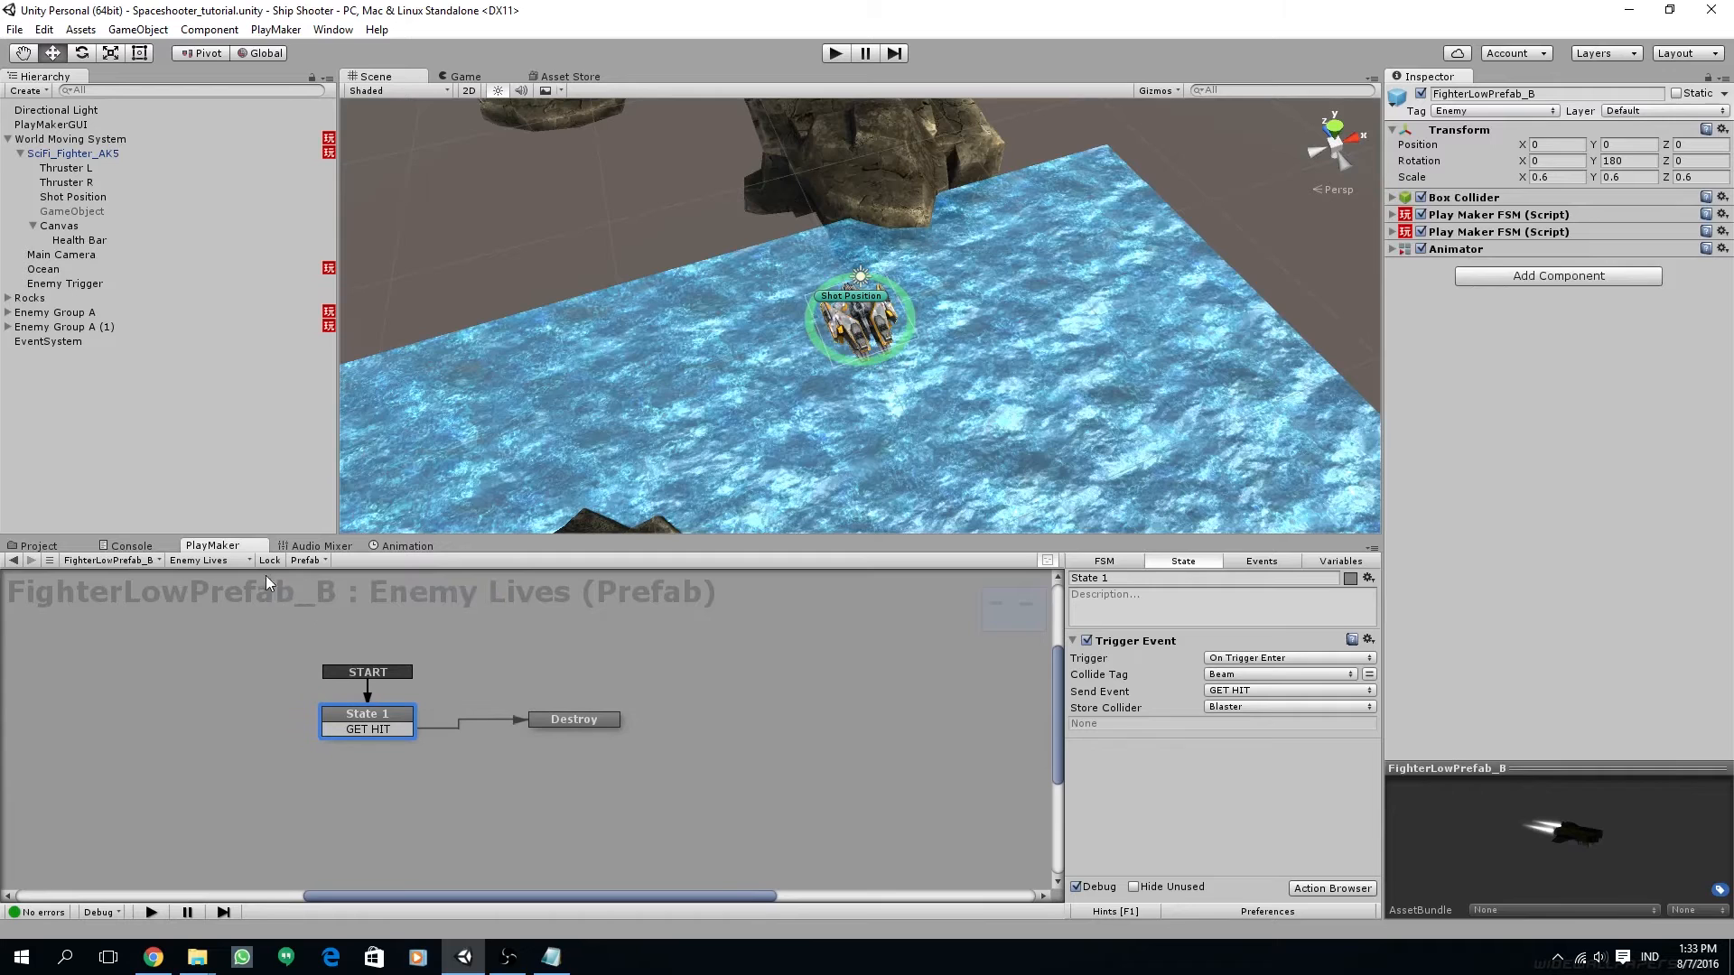
Duplicate State 1's Trigger Event in the FighterLowPrefab_B FSM, setting the copy's Collide Tag to Player and Store Collider to None
{"action": "left_click", "coordinate": [1127, 643]}
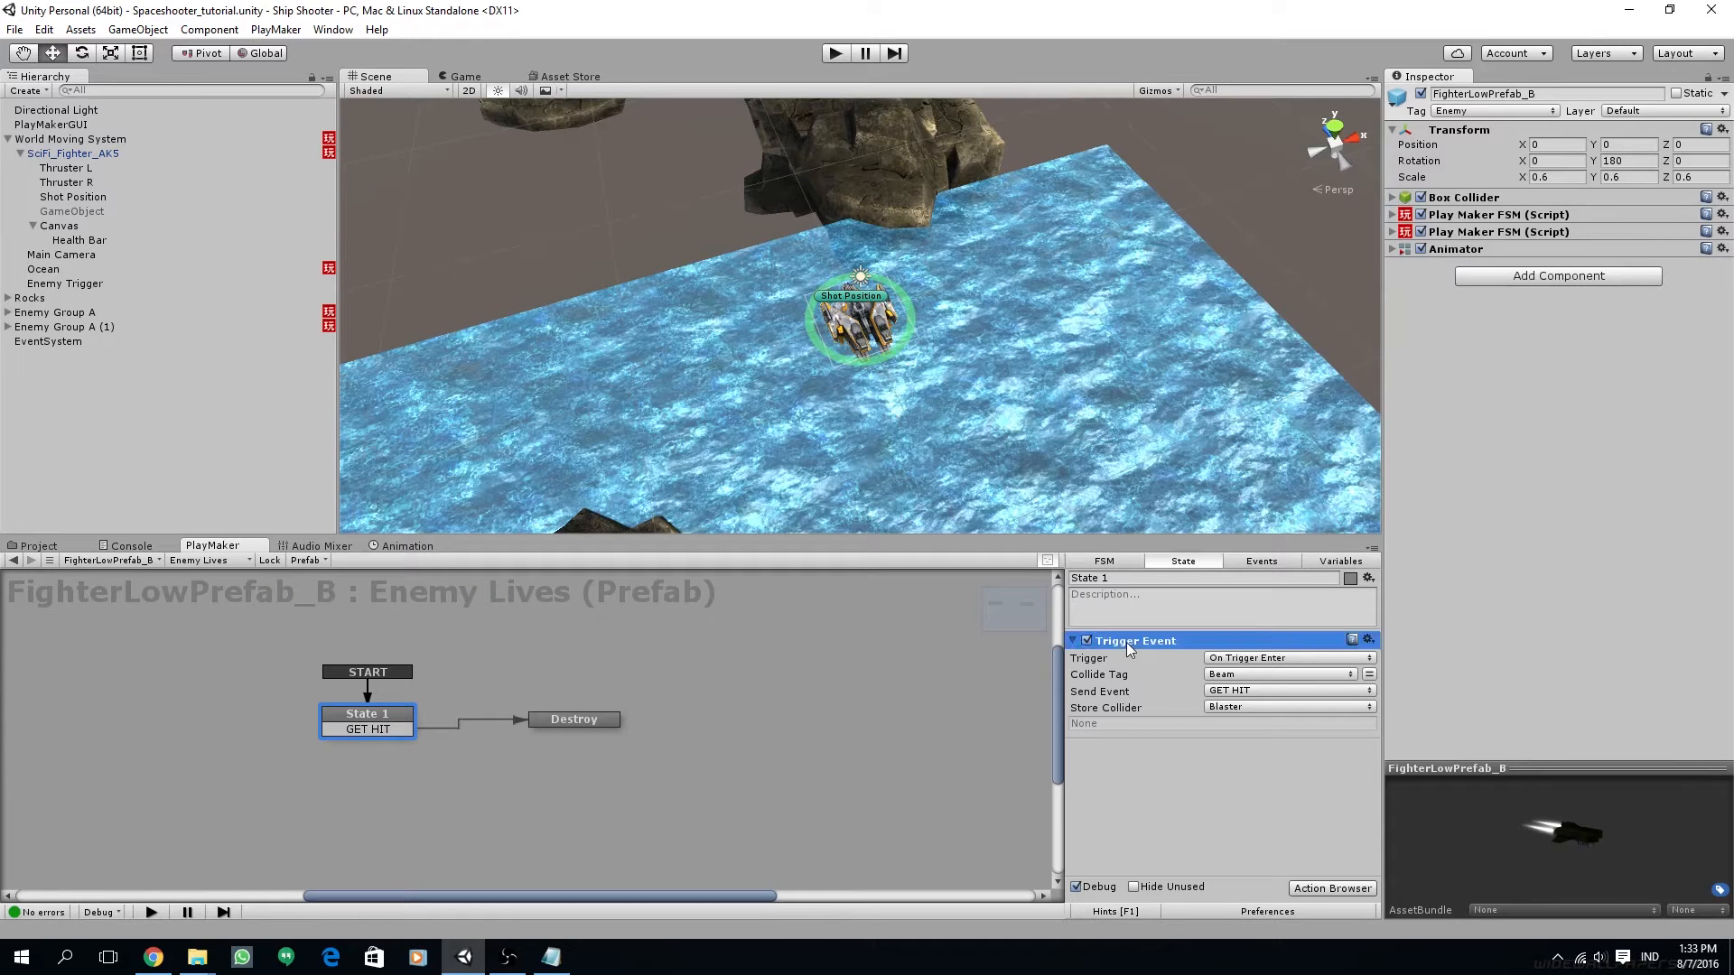
{"action": "key", "text": "ctrl+v"}
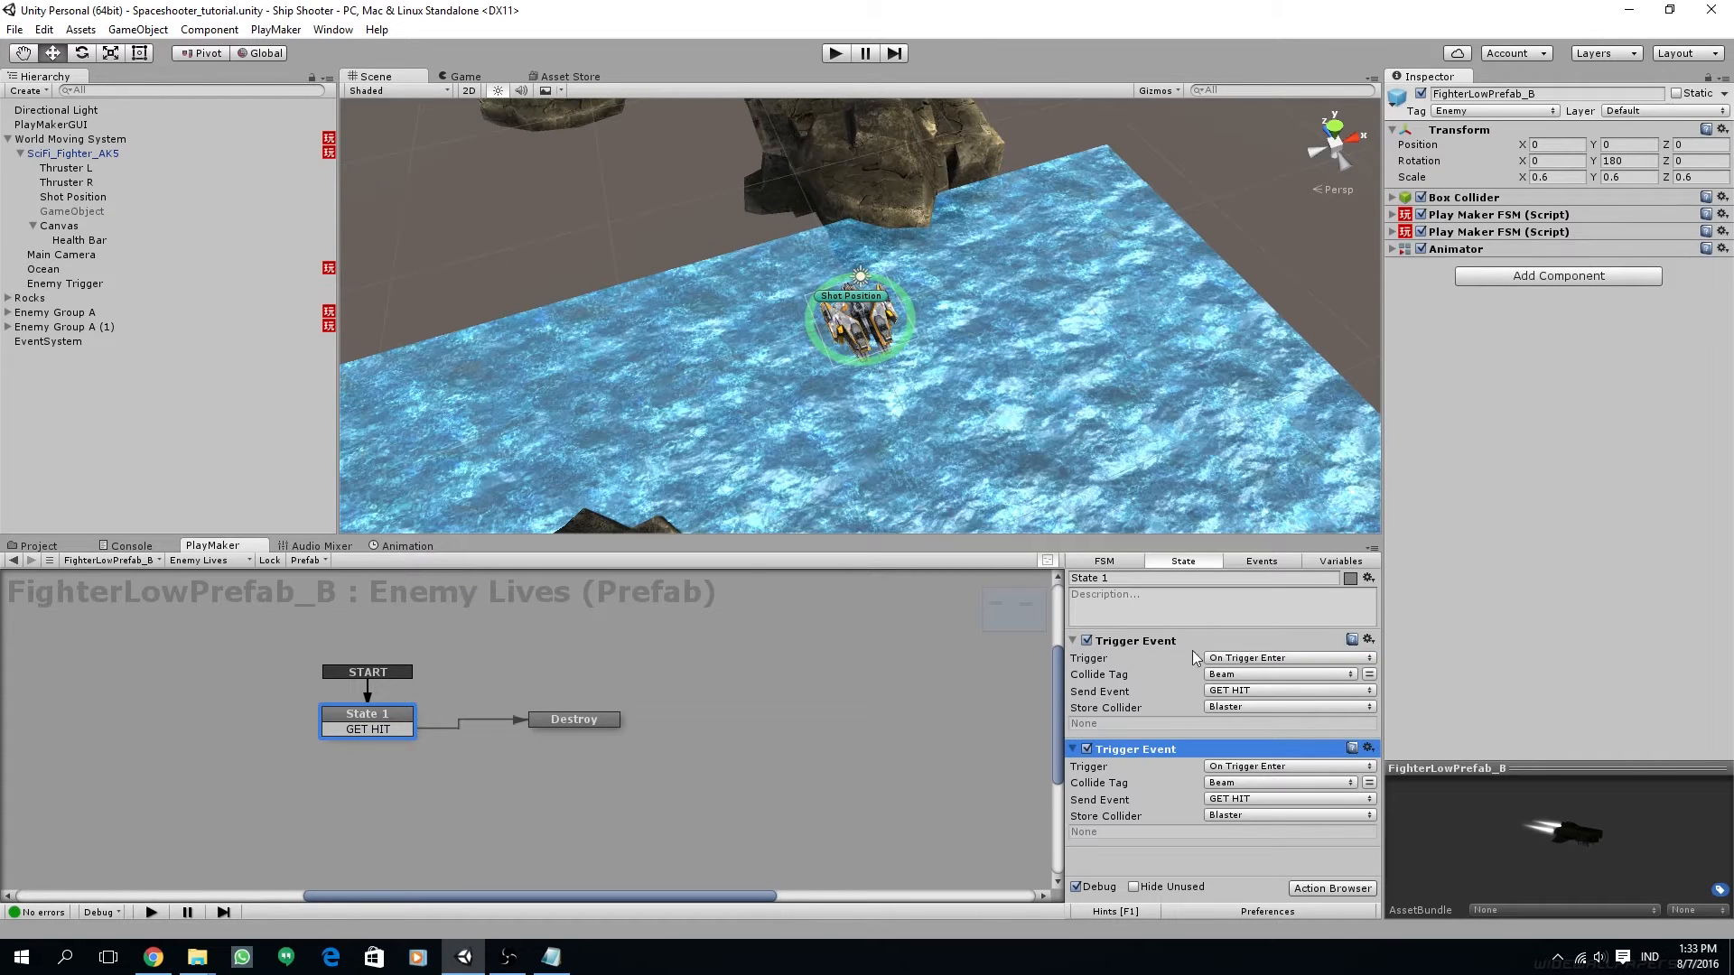
{"action": "left_click", "coordinate": [1257, 786]}
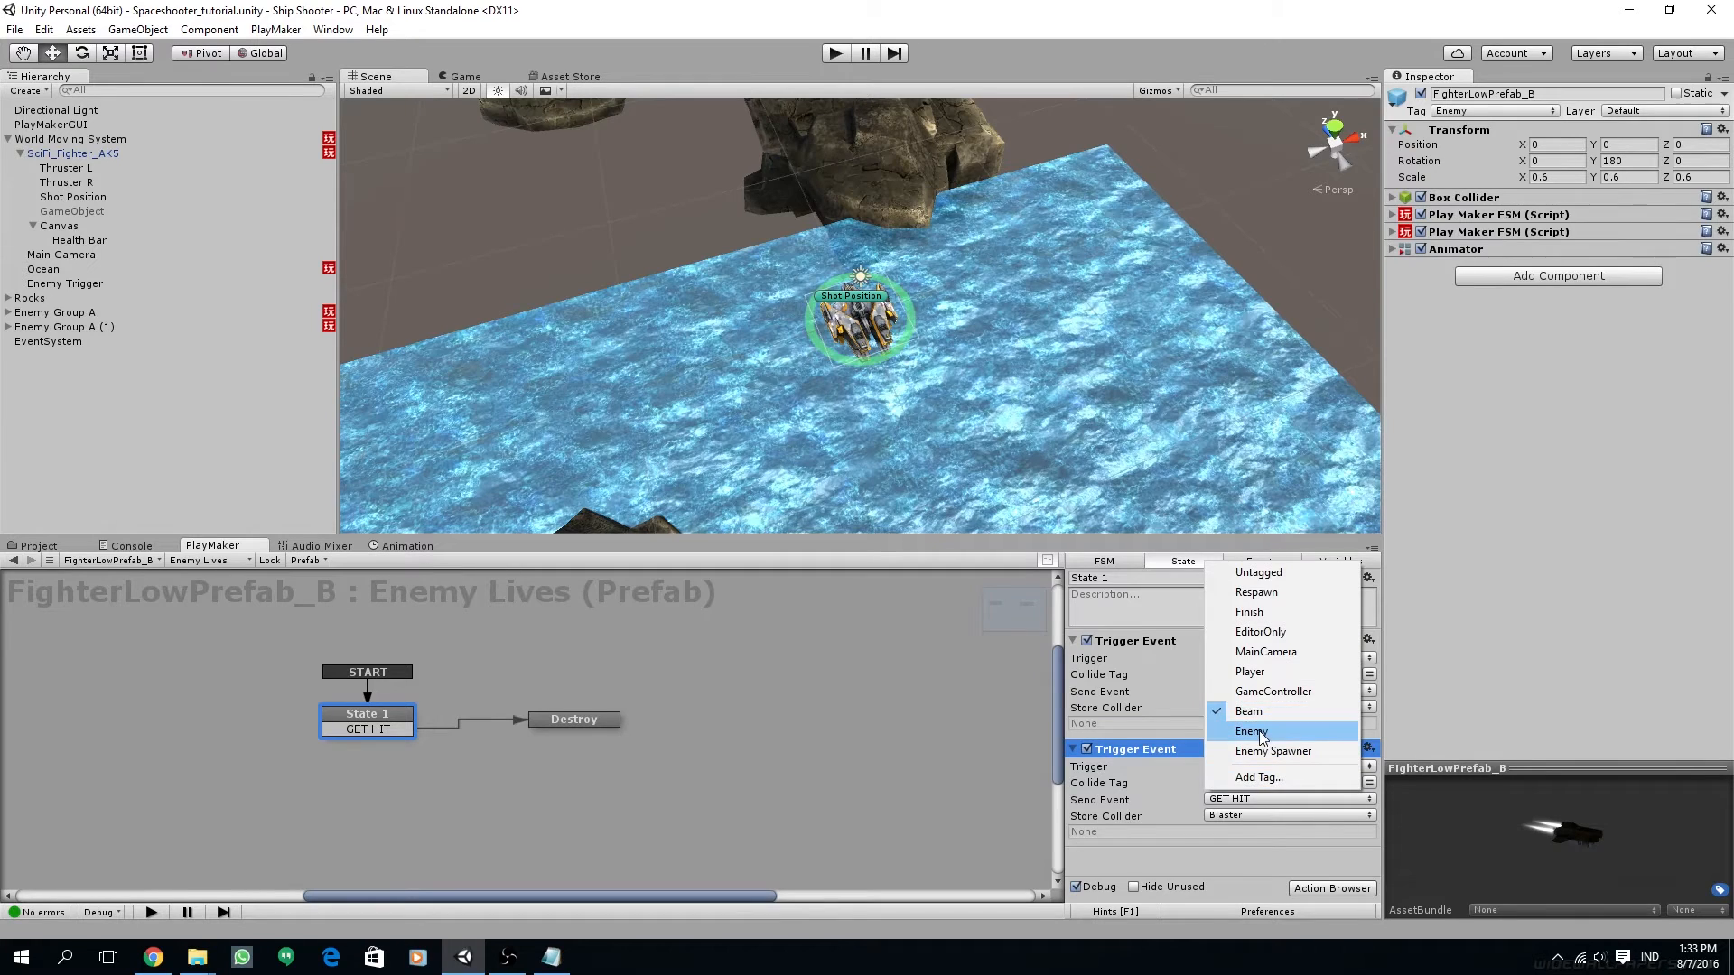
{"action": "left_click", "coordinate": [1262, 674]}
{"action": "left_click", "coordinate": [1289, 815]}
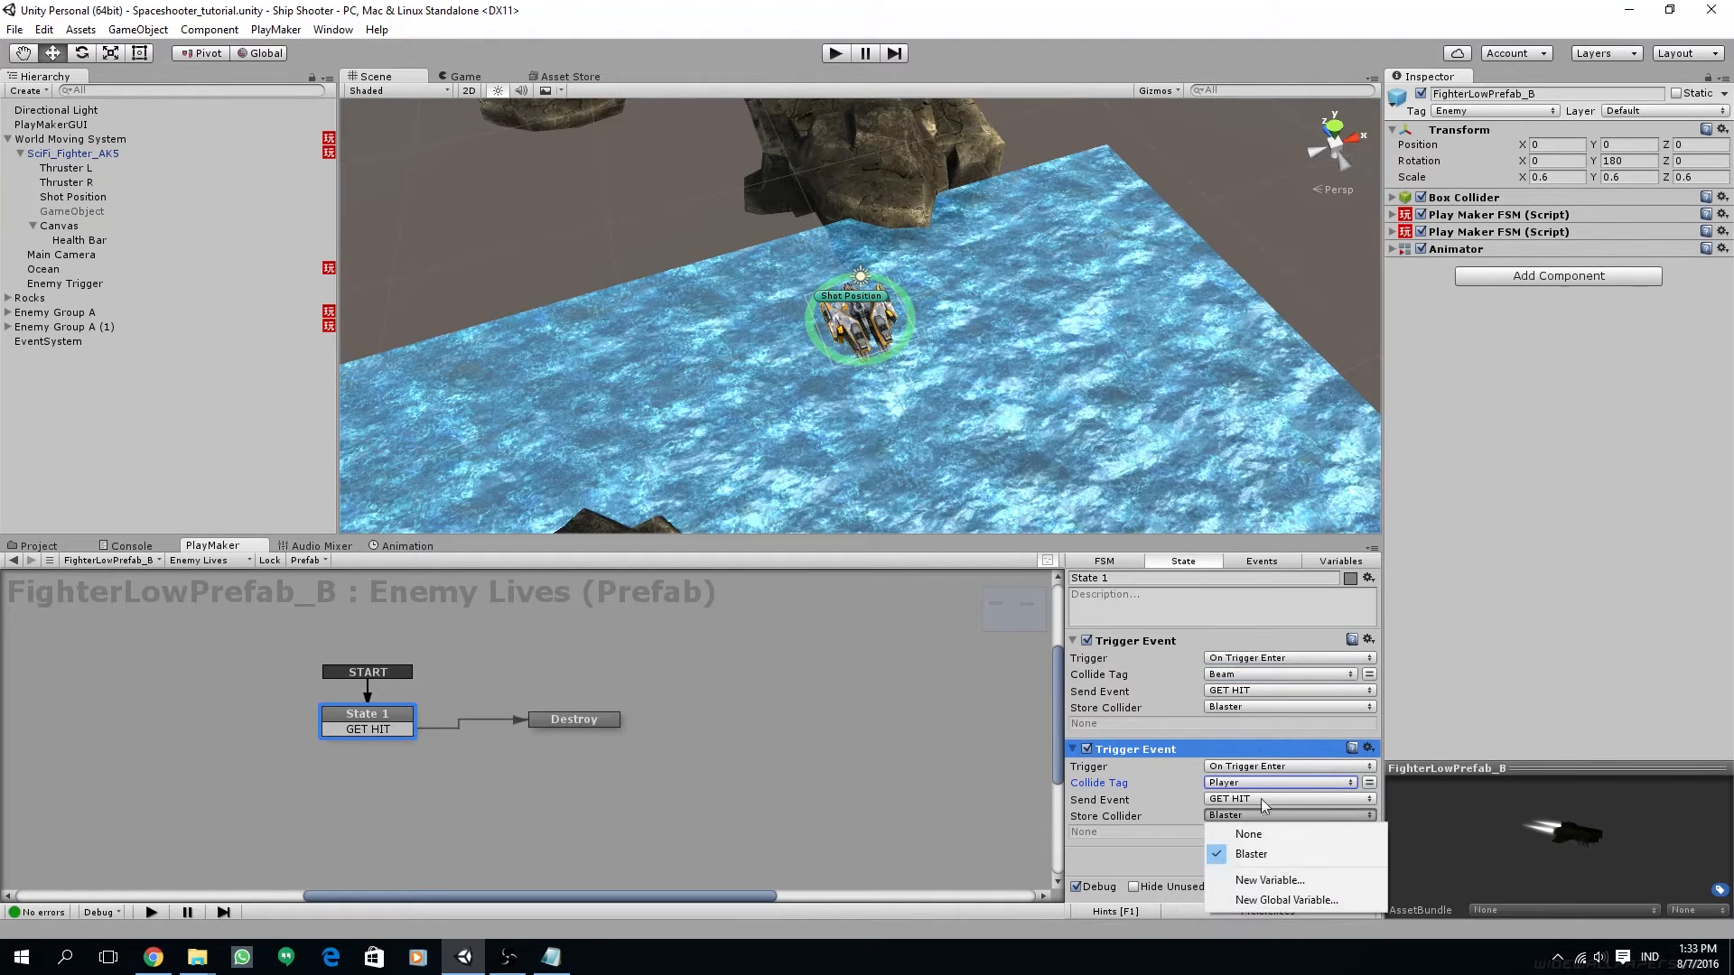
{"action": "left_click", "coordinate": [1250, 832]}
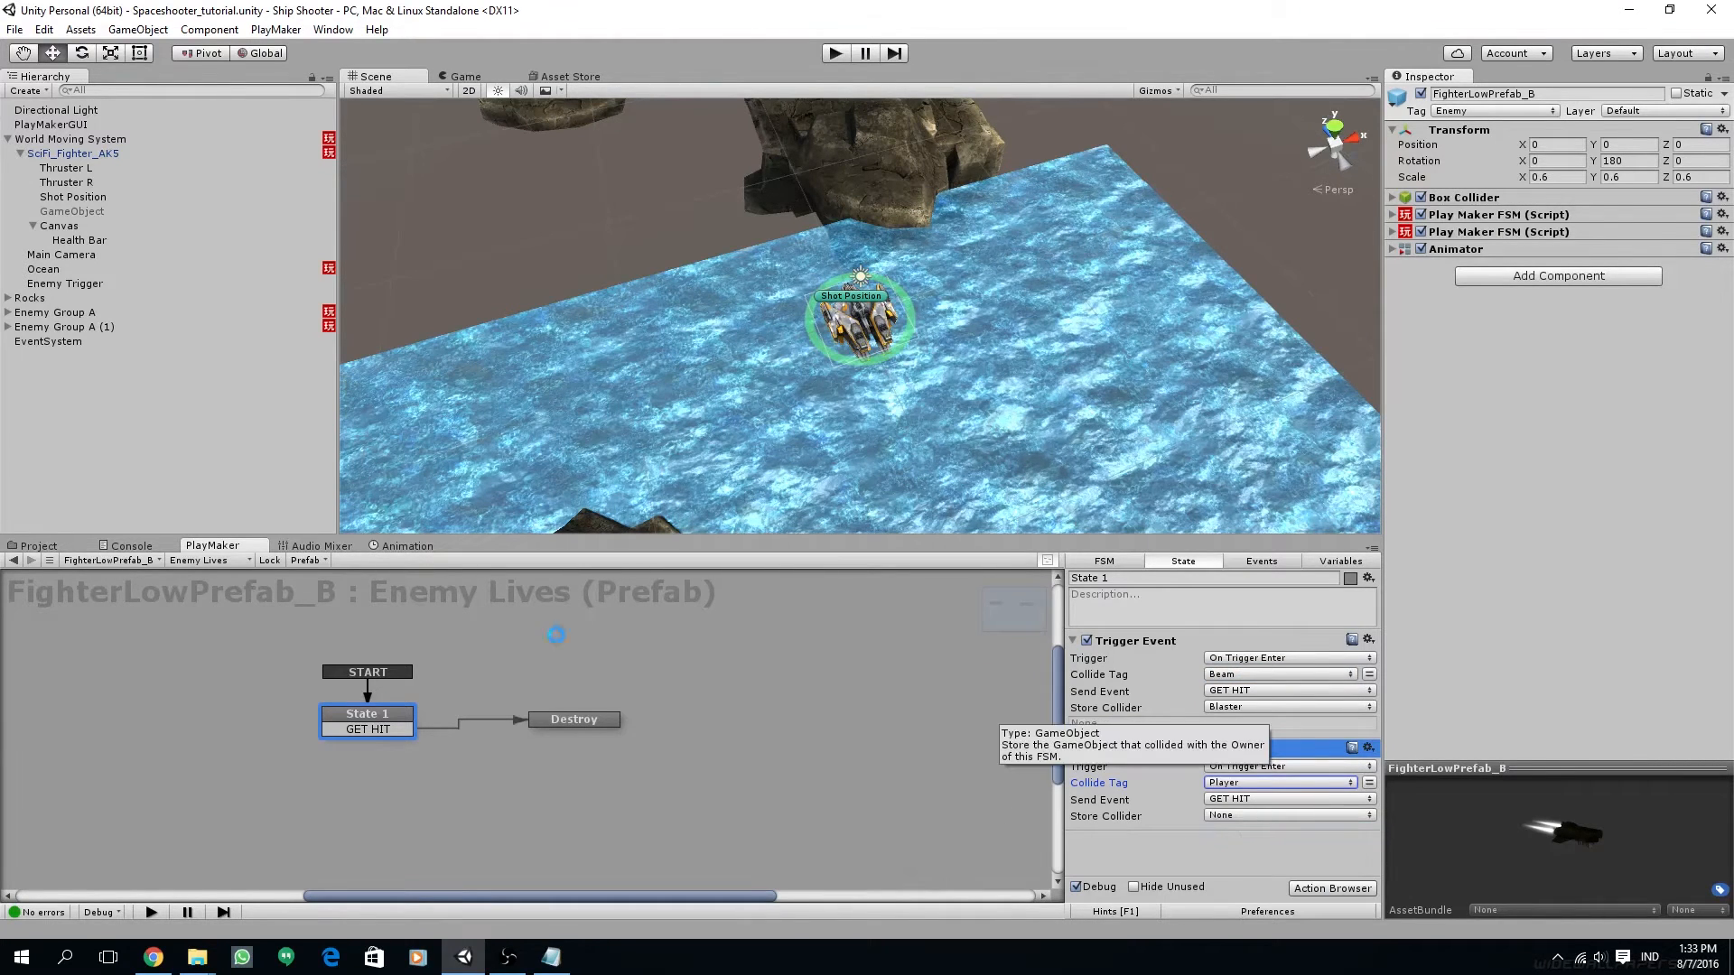
Return to the FighterLowPrefab (Prefab) Enemy Lives FSM and review State 1's triggers and the Destroy state's Create Object settings
{"action": "left_click", "coordinate": [143, 561]}
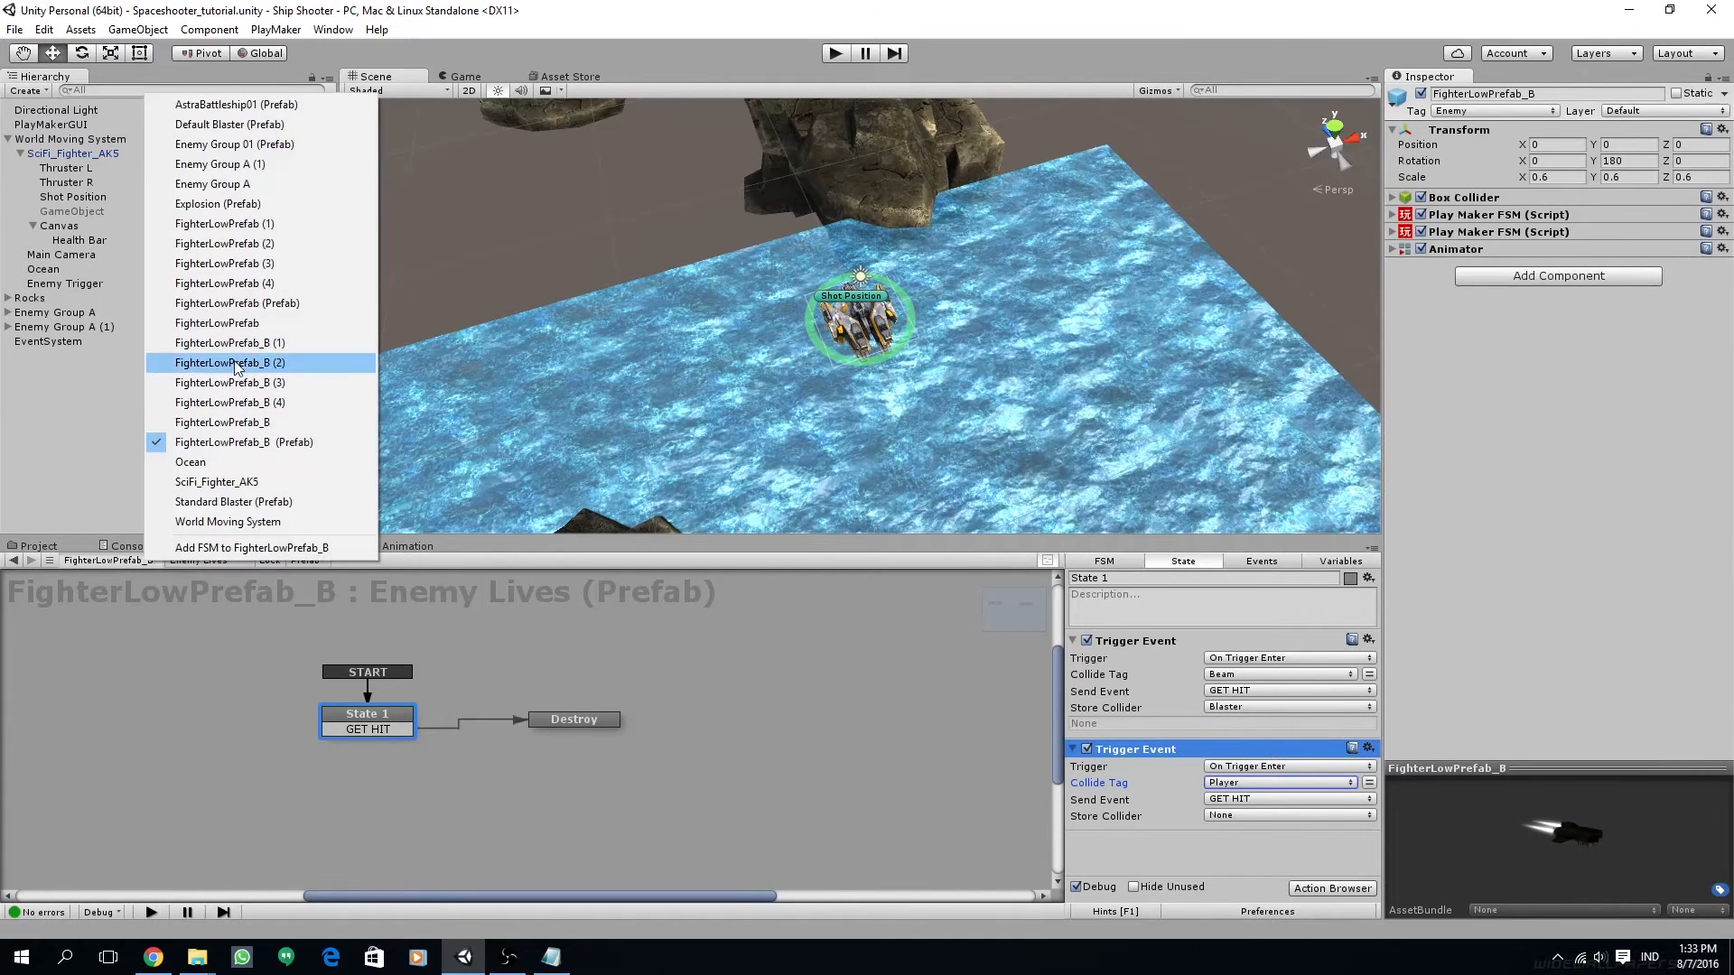
{"action": "left_click", "coordinate": [237, 305]}
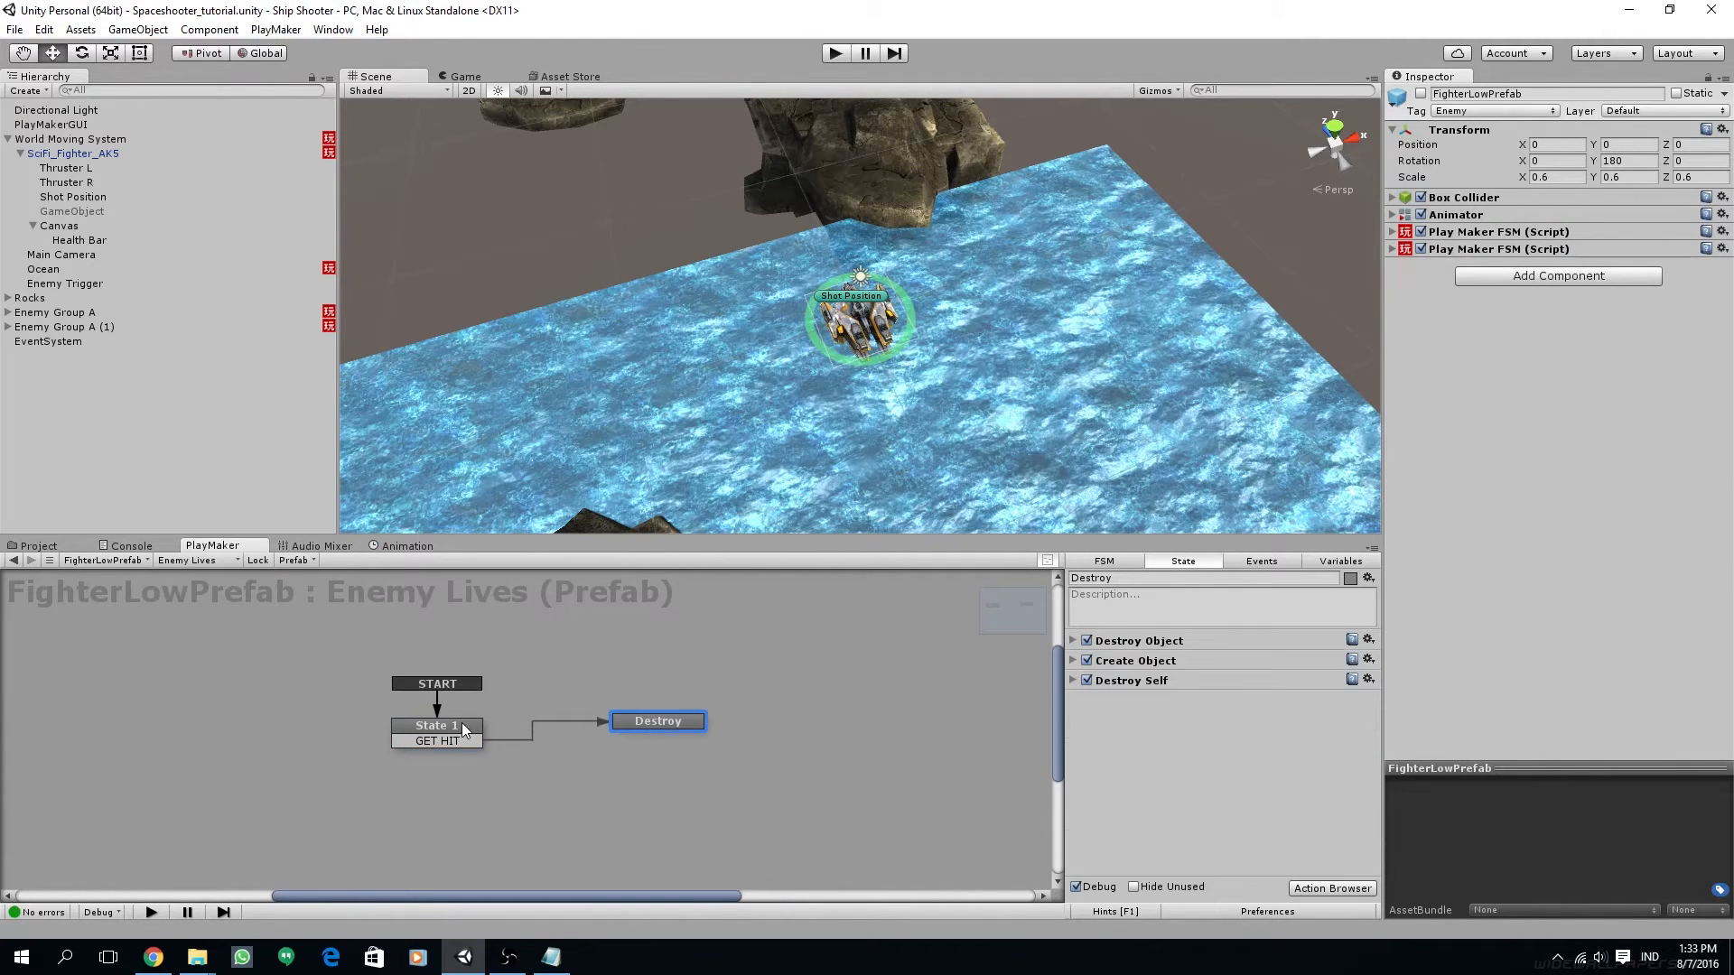
{"action": "left_click", "coordinate": [463, 725]}
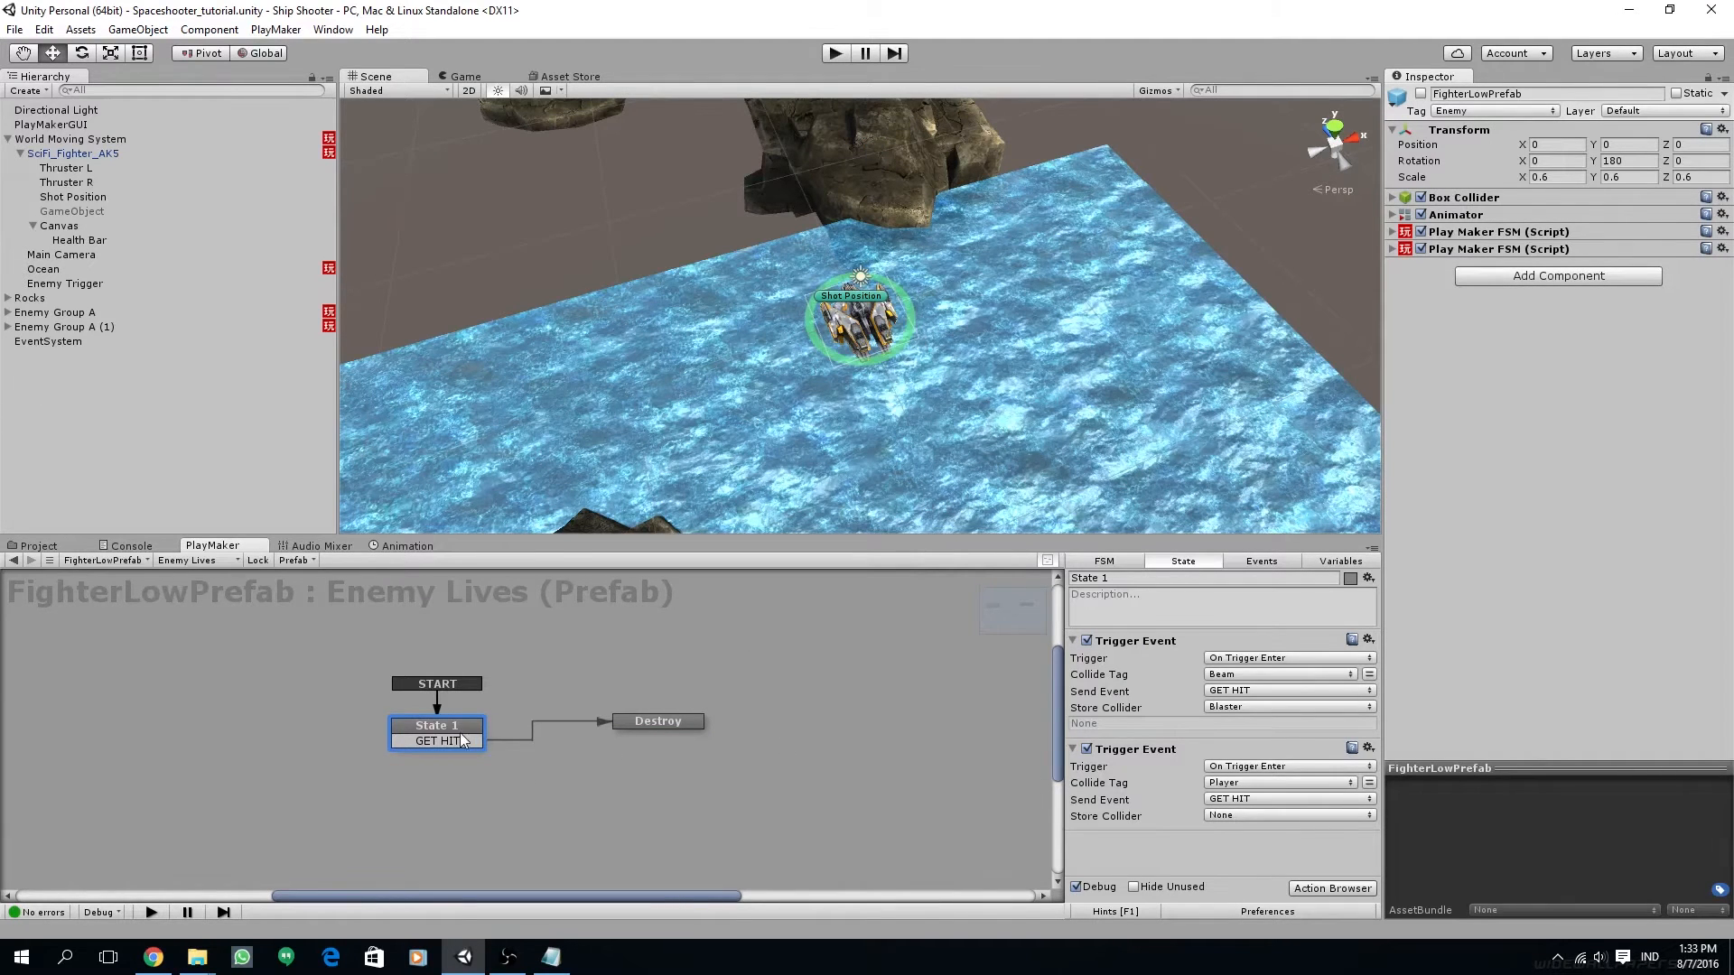
{"action": "left_click", "coordinate": [673, 721]}
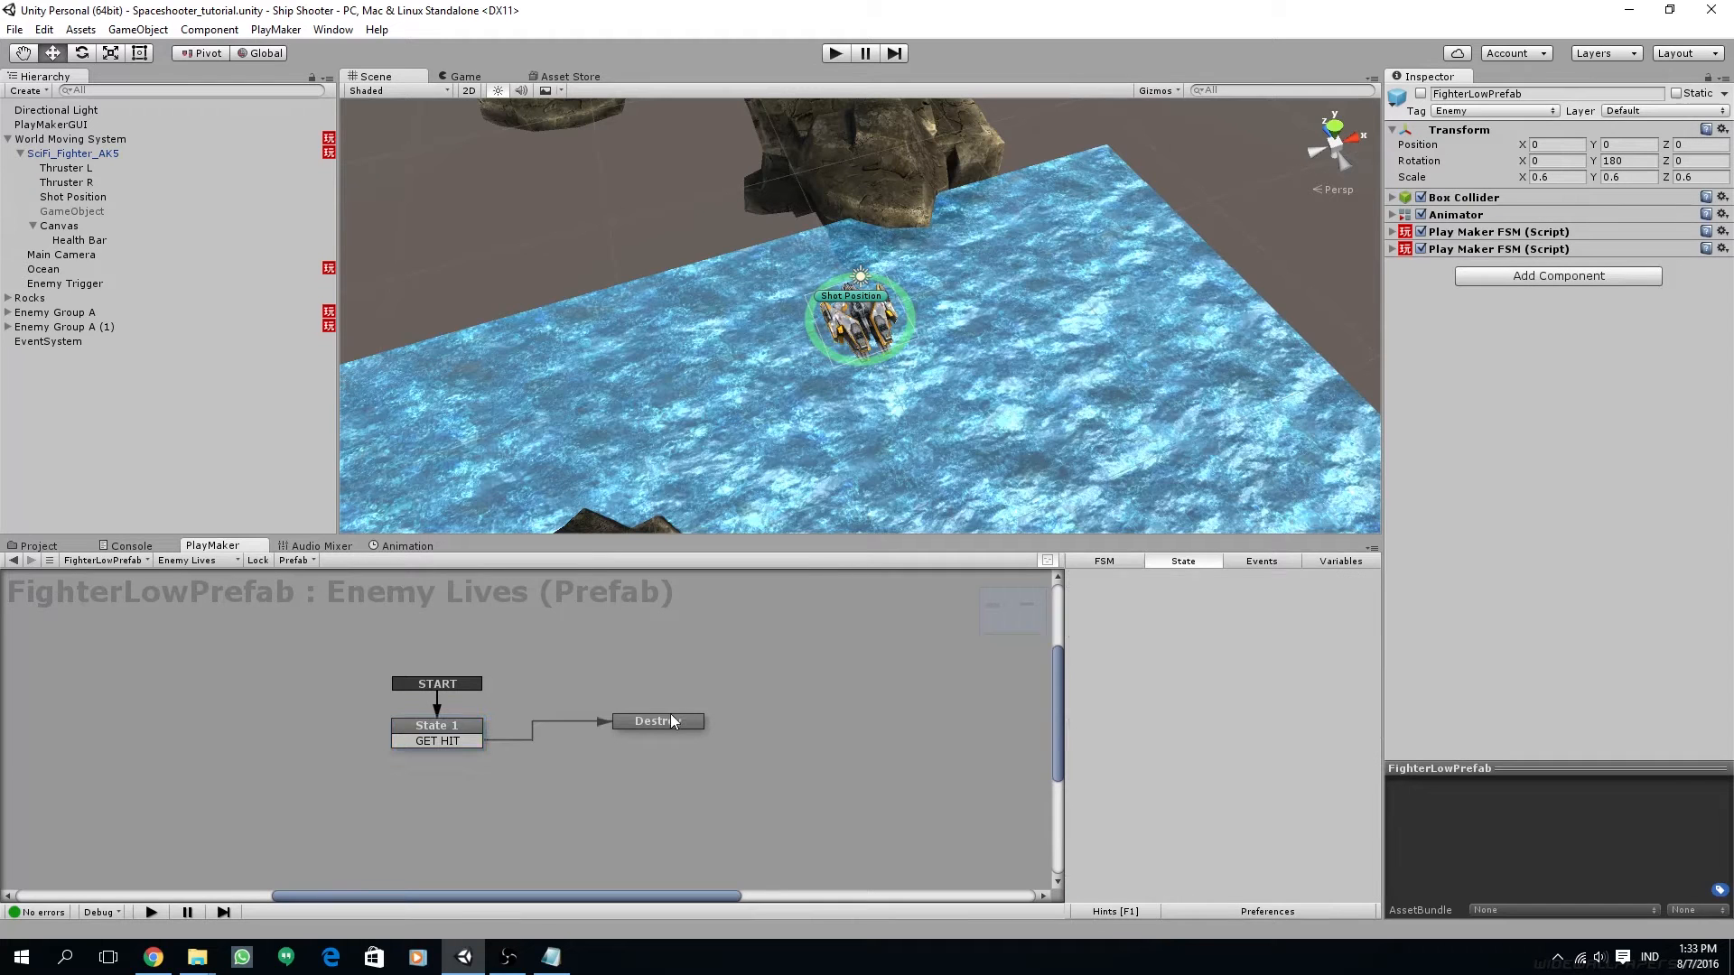
{"action": "left_click", "coordinate": [659, 730]}
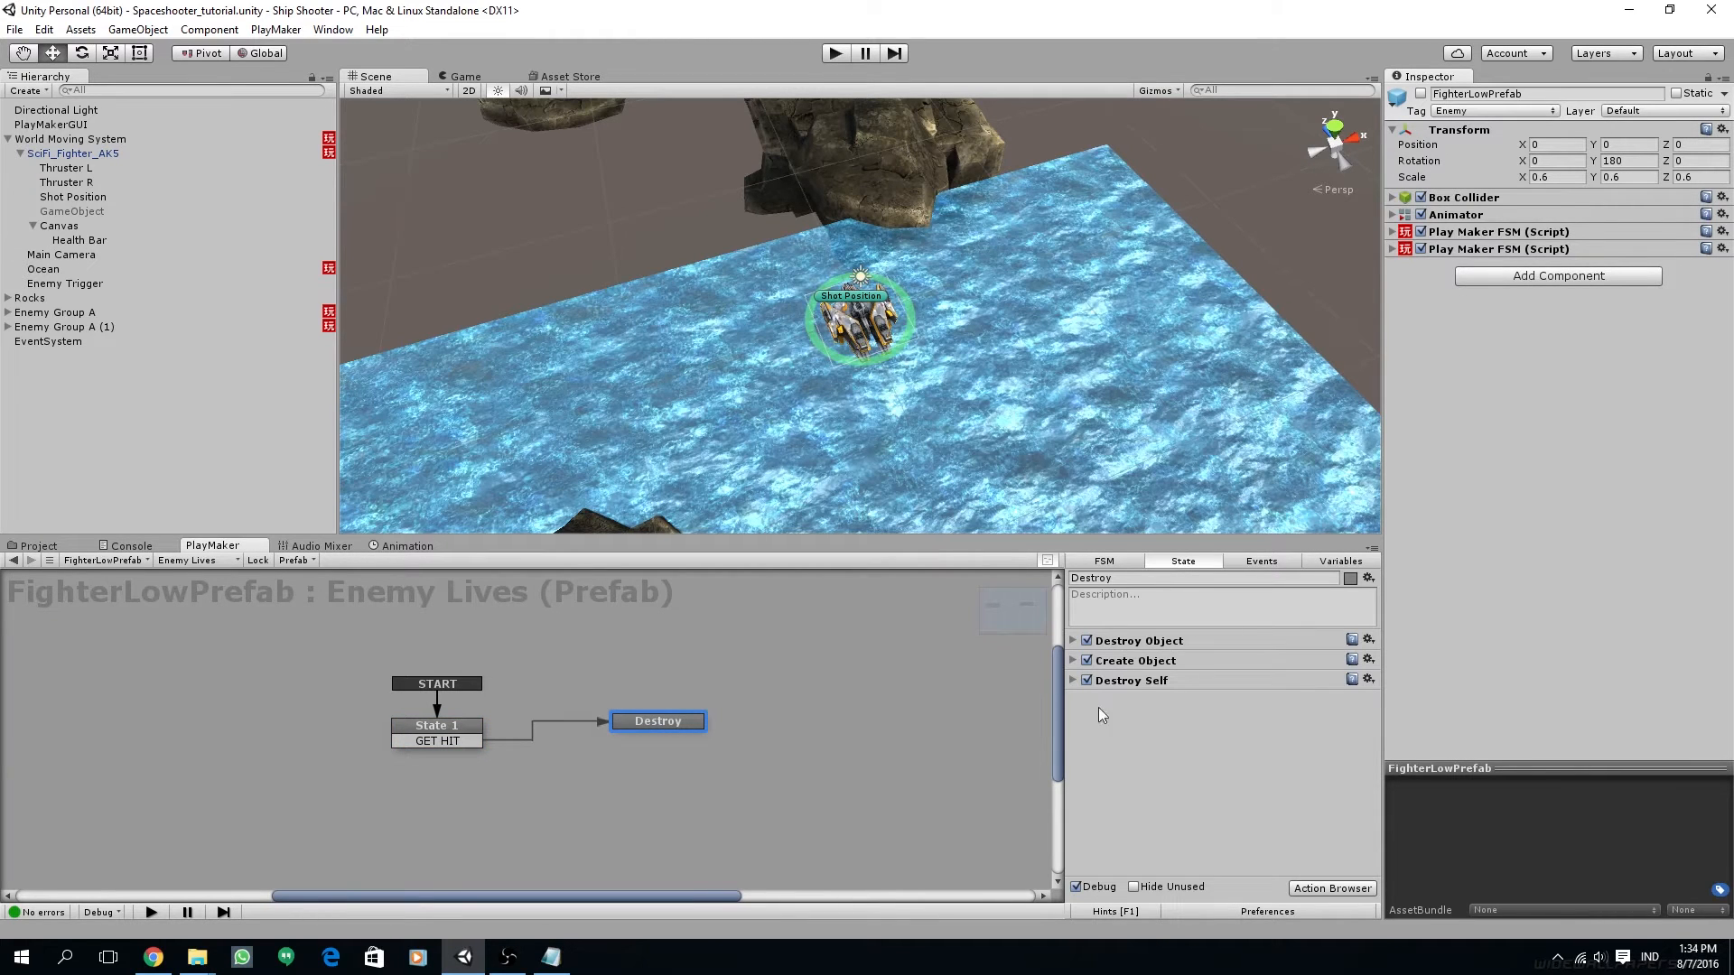
{"action": "left_click", "coordinate": [1080, 663]}
{"action": "left_click", "coordinate": [1074, 662]}
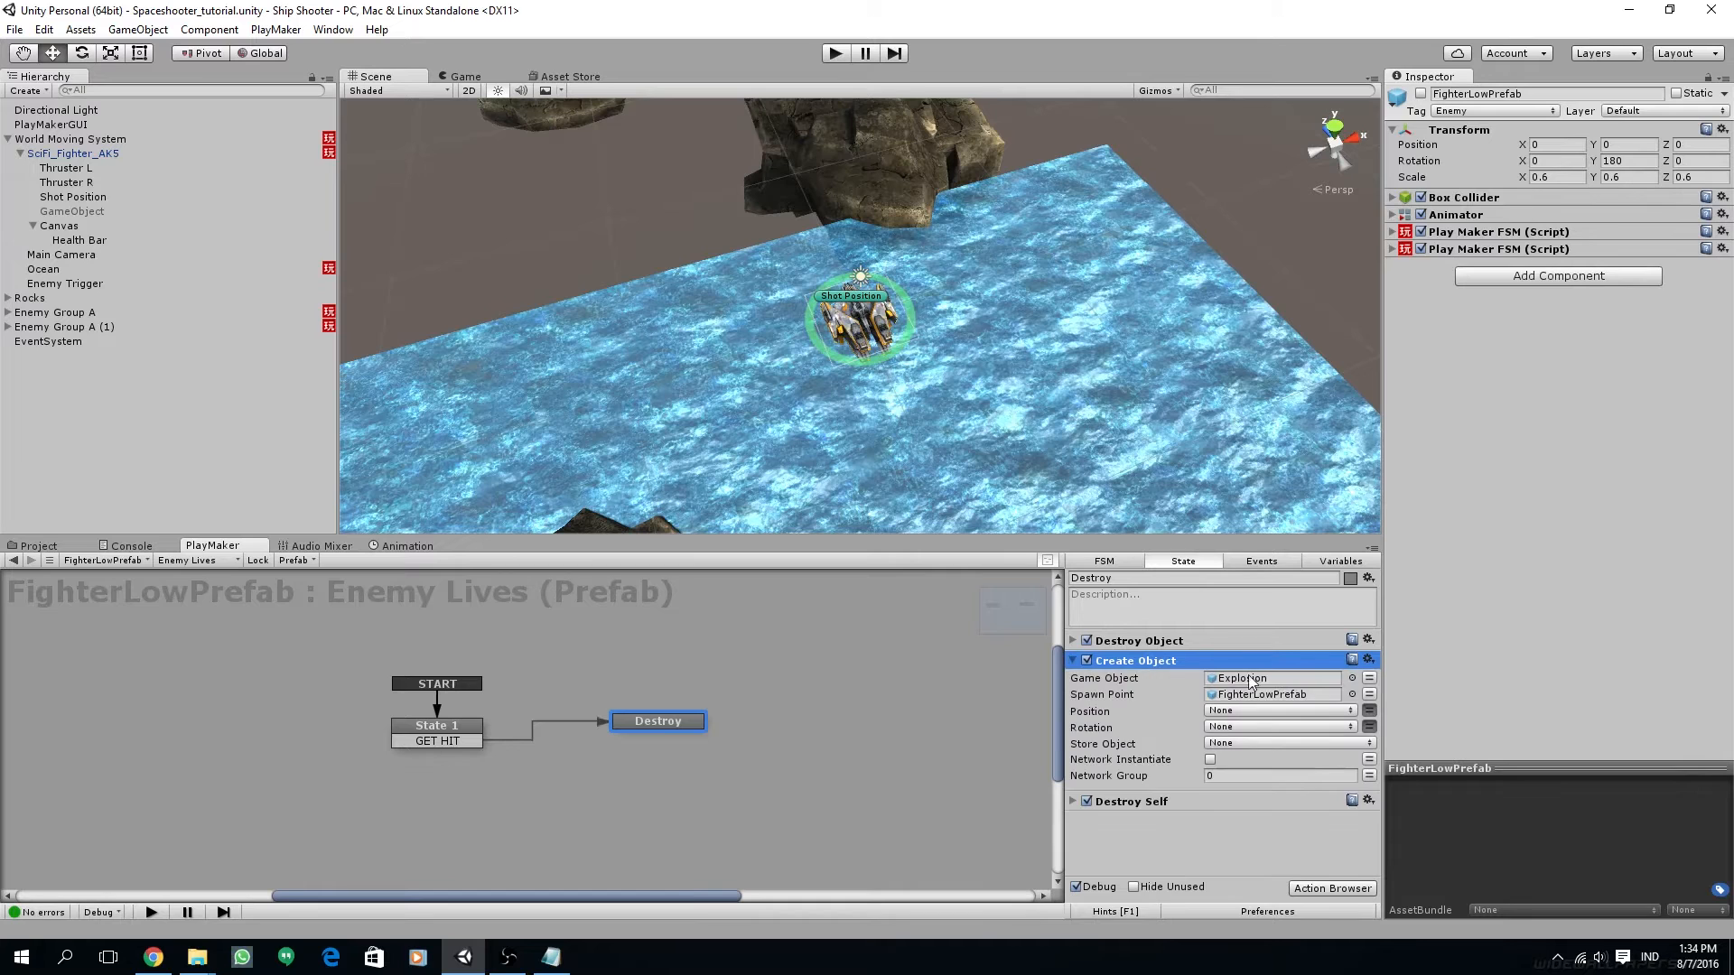
Play-test the game to check whether enemies explode on hitting the player, and stop it
{"action": "left_click", "coordinate": [836, 53]}
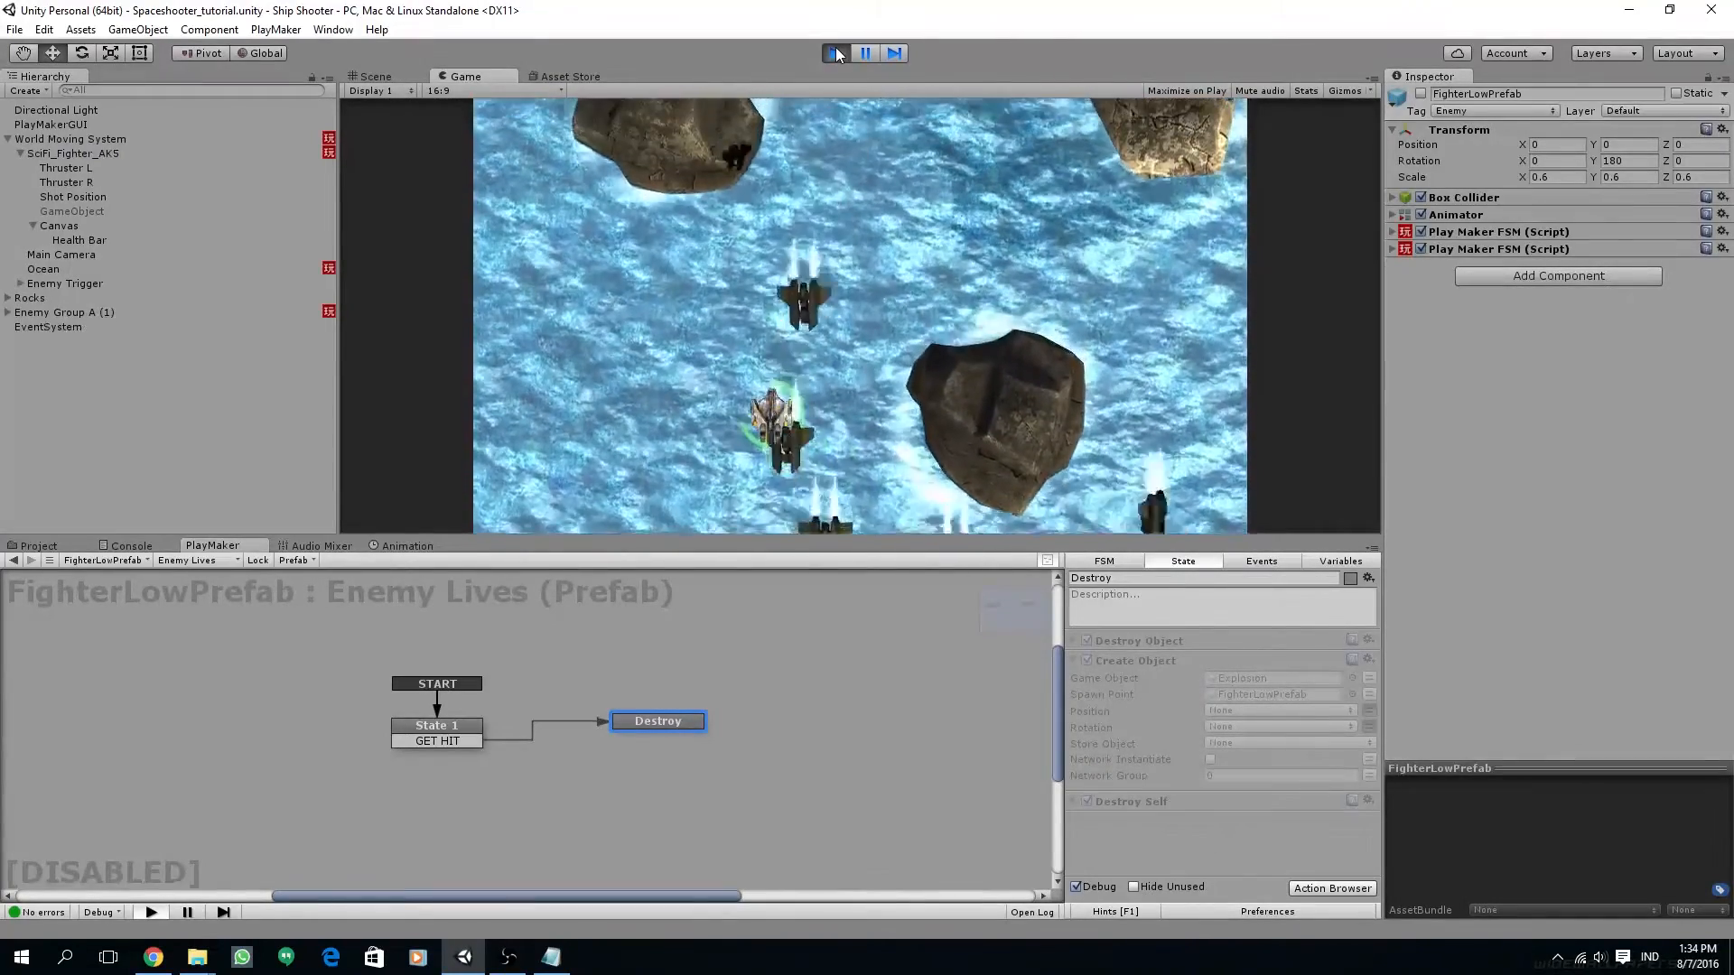
{"action": "left_click", "coordinate": [835, 53]}
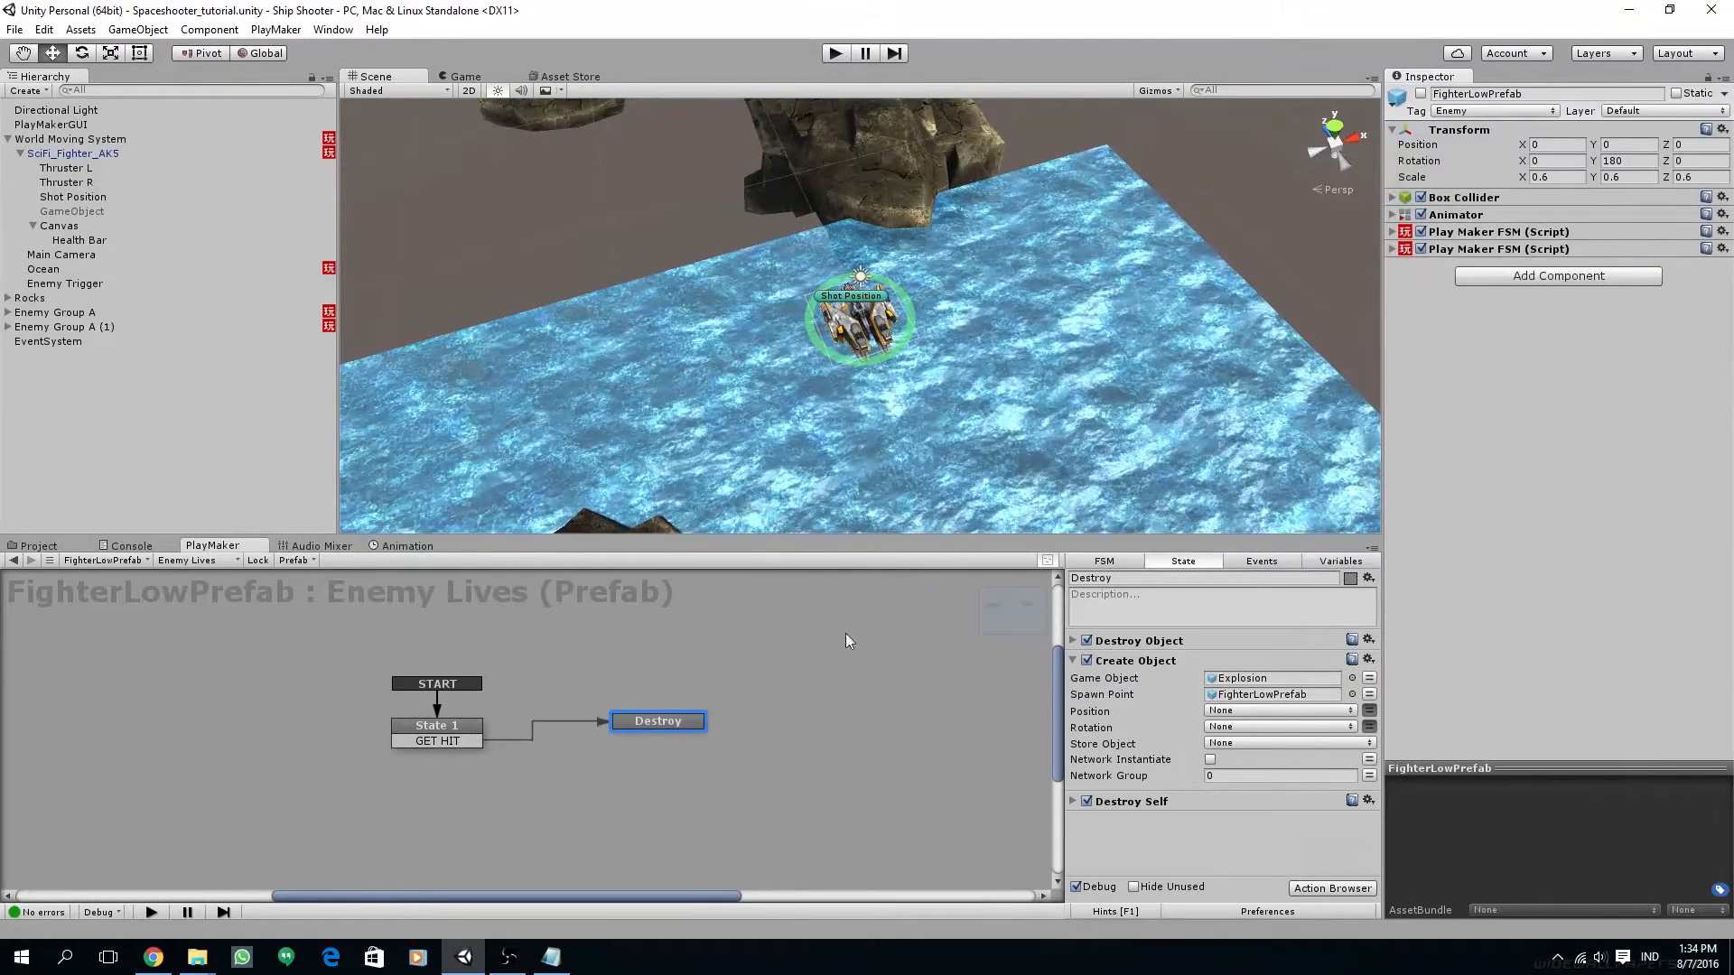
Check that the first FighterLowPrefab instance in Enemy Group A carries the new Player trigger in its Enemy Lives FSM, enabling instance editing
{"action": "left_click", "coordinate": [7, 313]}
{"action": "left_click", "coordinate": [83, 328]}
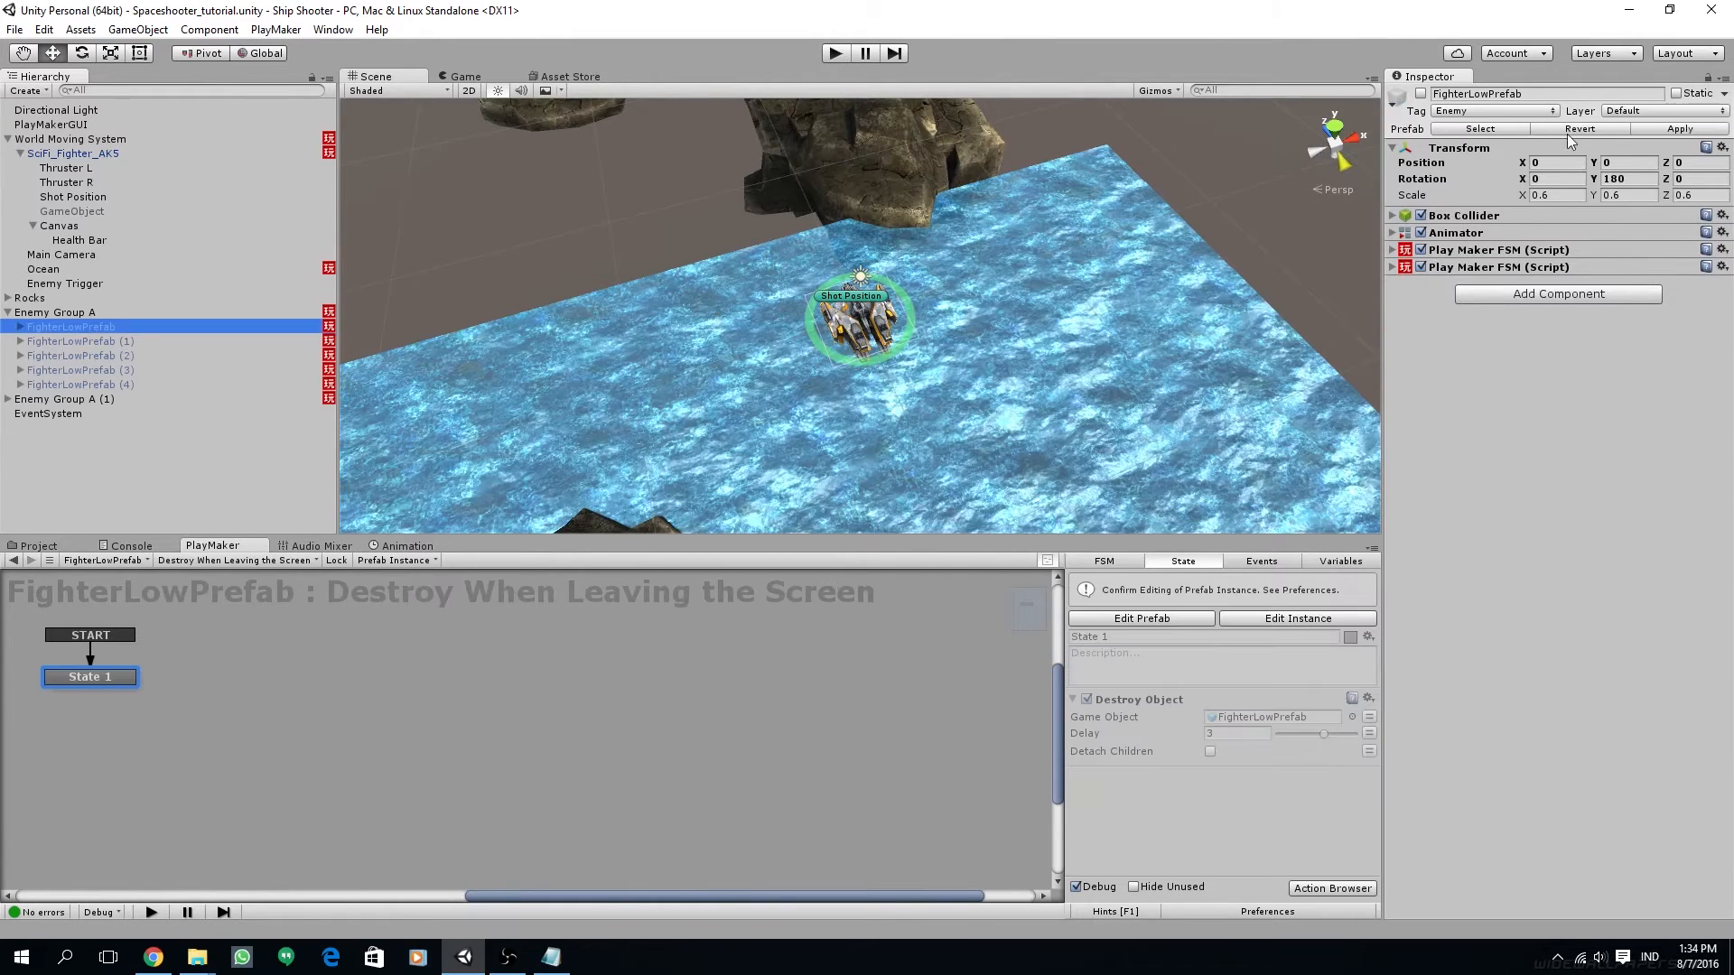
{"action": "middle_click_drag", "start_coordinate": [462, 677], "coordinate": [510, 664]}
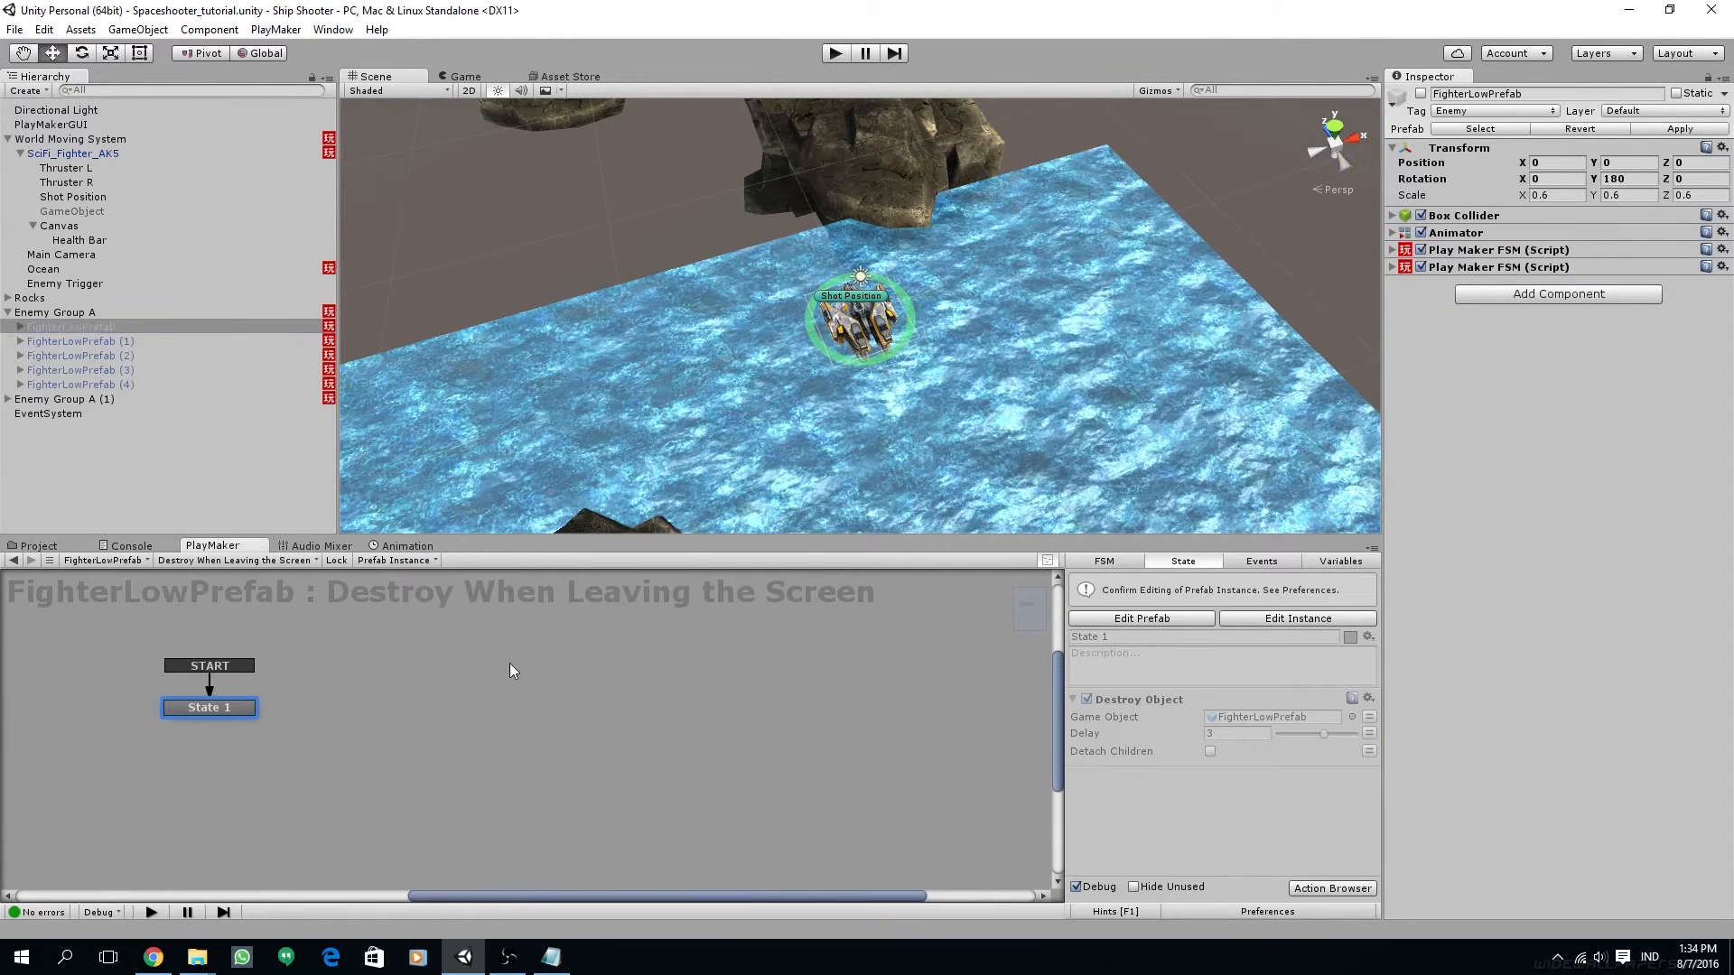
{"action": "middle_click_drag", "start_coordinate": [265, 714], "coordinate": [347, 731]}
{"action": "left_click", "coordinate": [238, 560]}
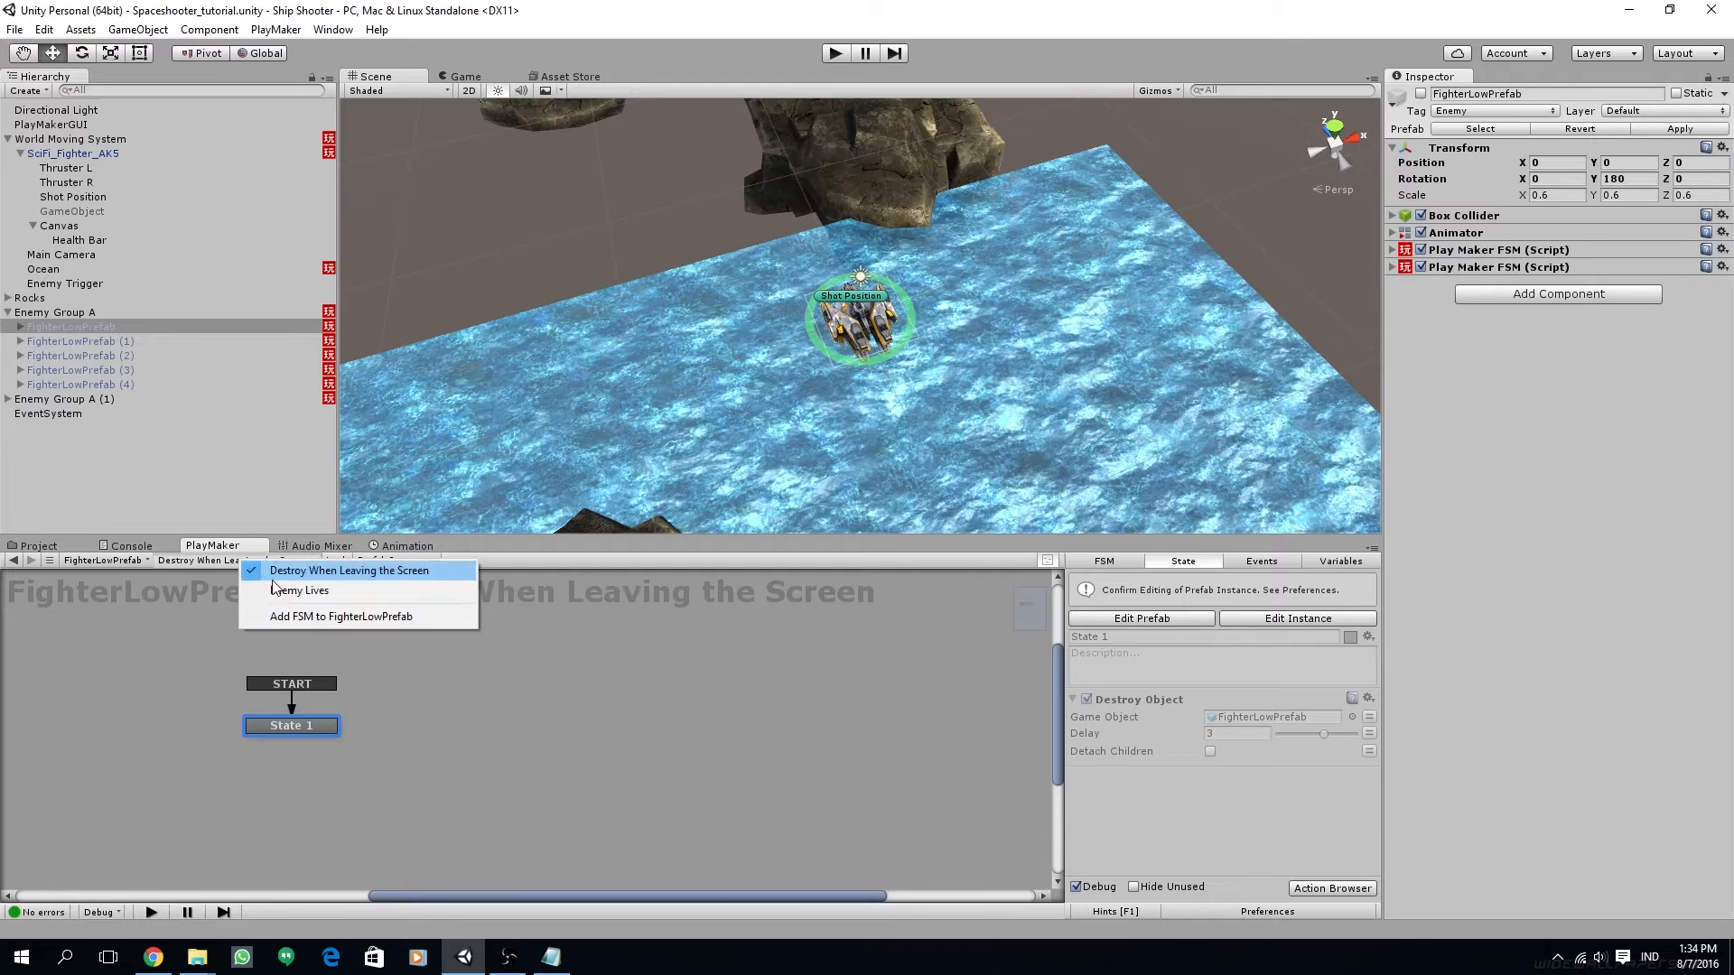
{"action": "left_click", "coordinate": [271, 592]}
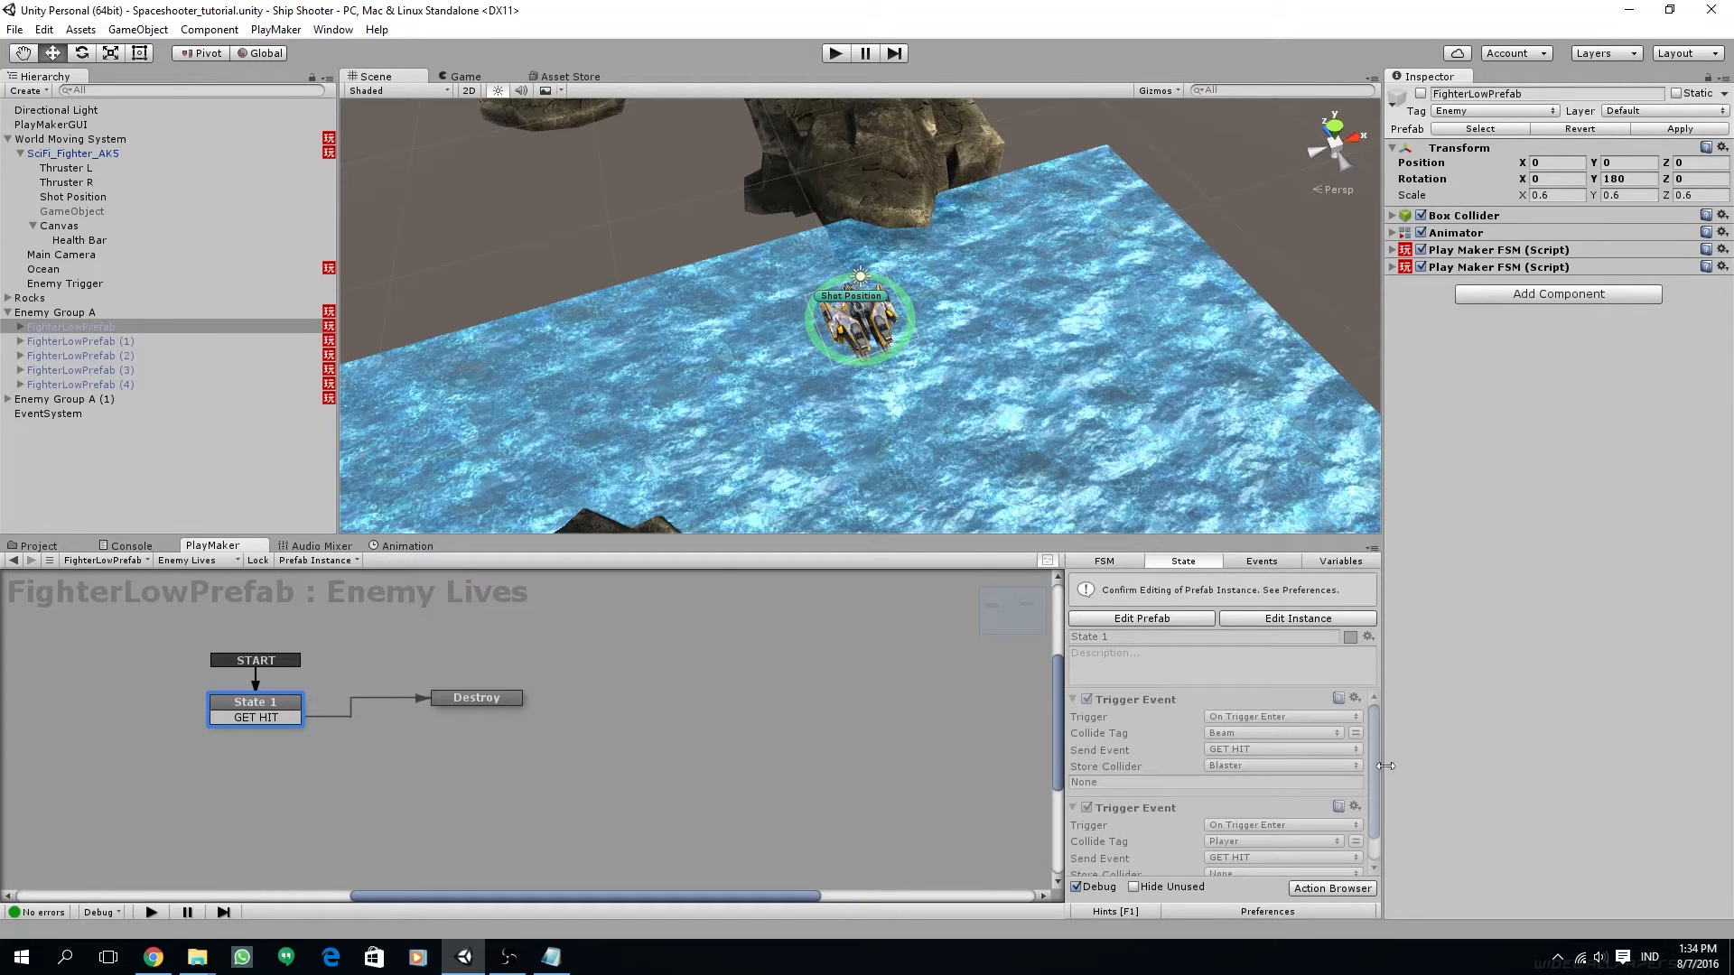
{"action": "left_click", "coordinate": [1319, 619]}
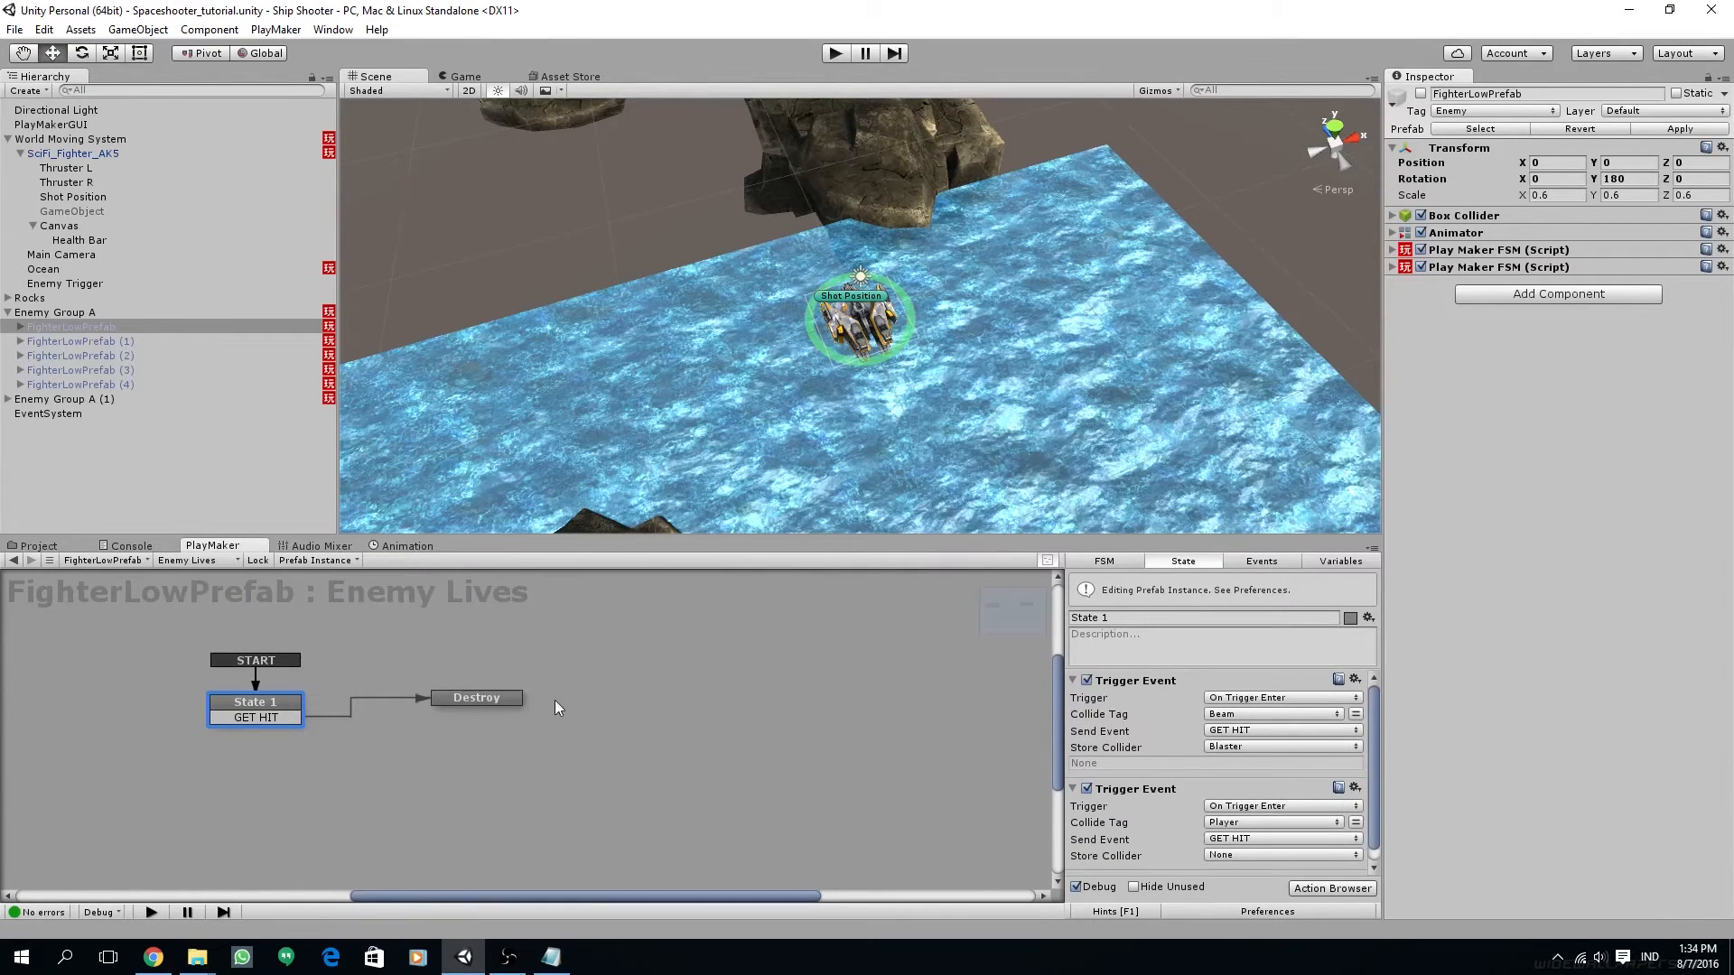
{"action": "left_click", "coordinate": [501, 697]}
{"action": "left_click", "coordinate": [258, 701]}
{"action": "left_click", "coordinate": [7, 314]}
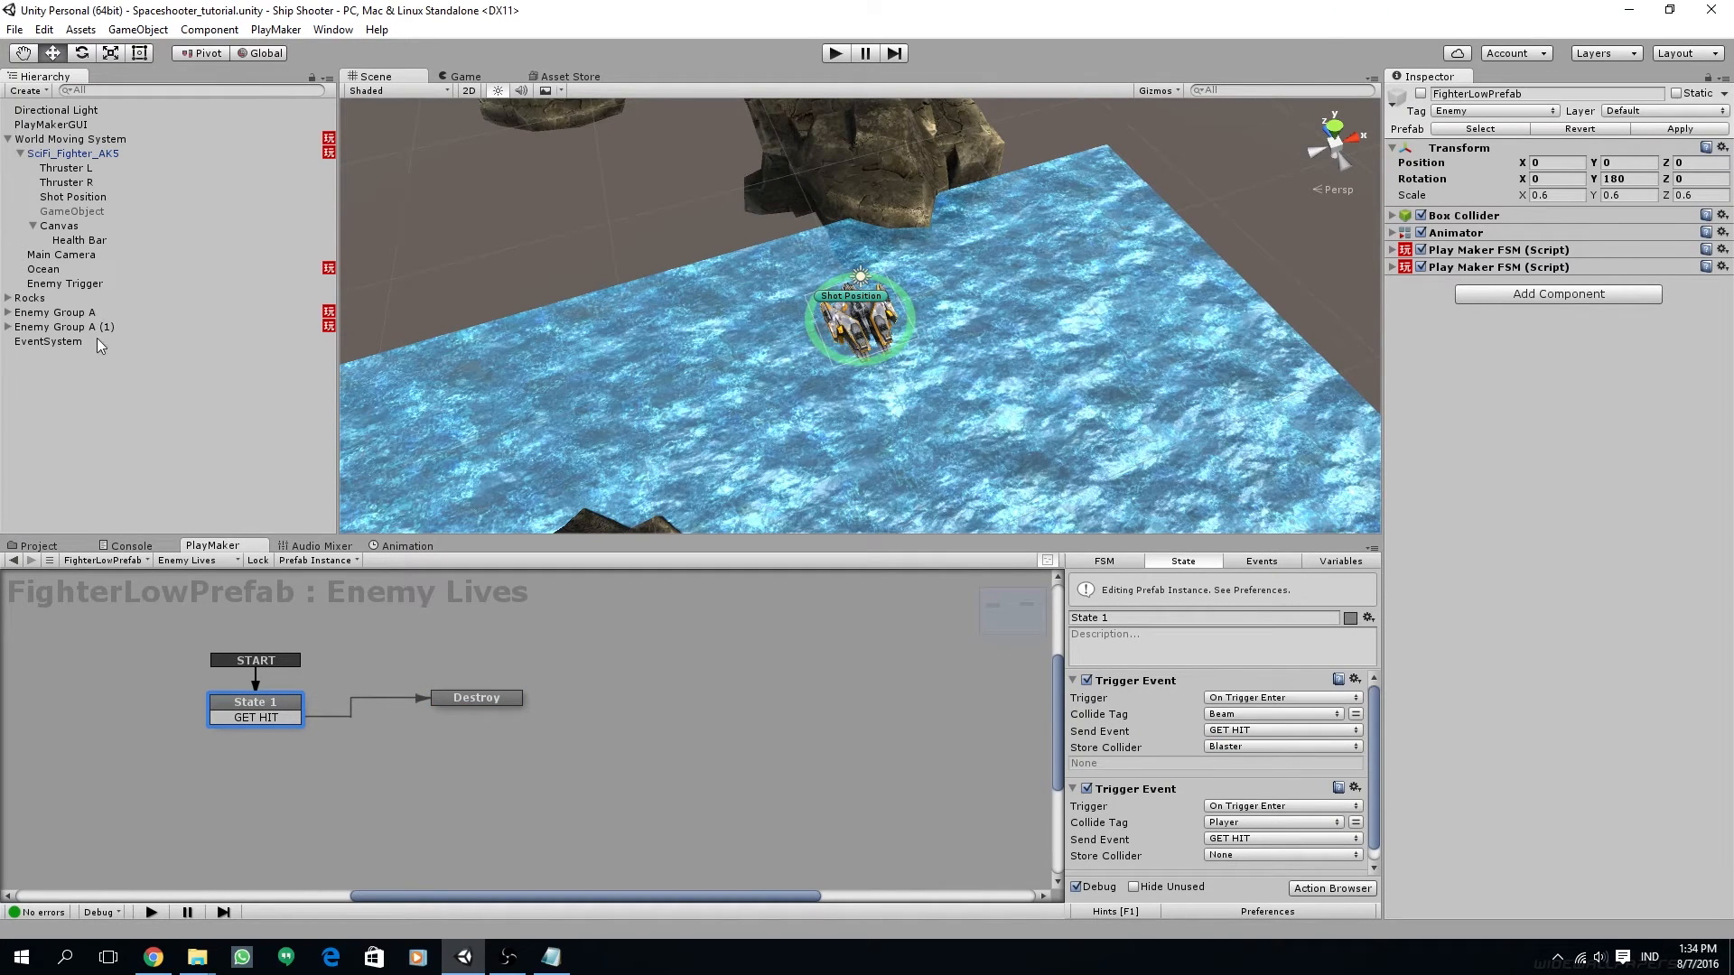
Set the tag of the SciFi_Fighter_AK5 ship to Player and save the scene
{"action": "left_click", "coordinate": [74, 154]}
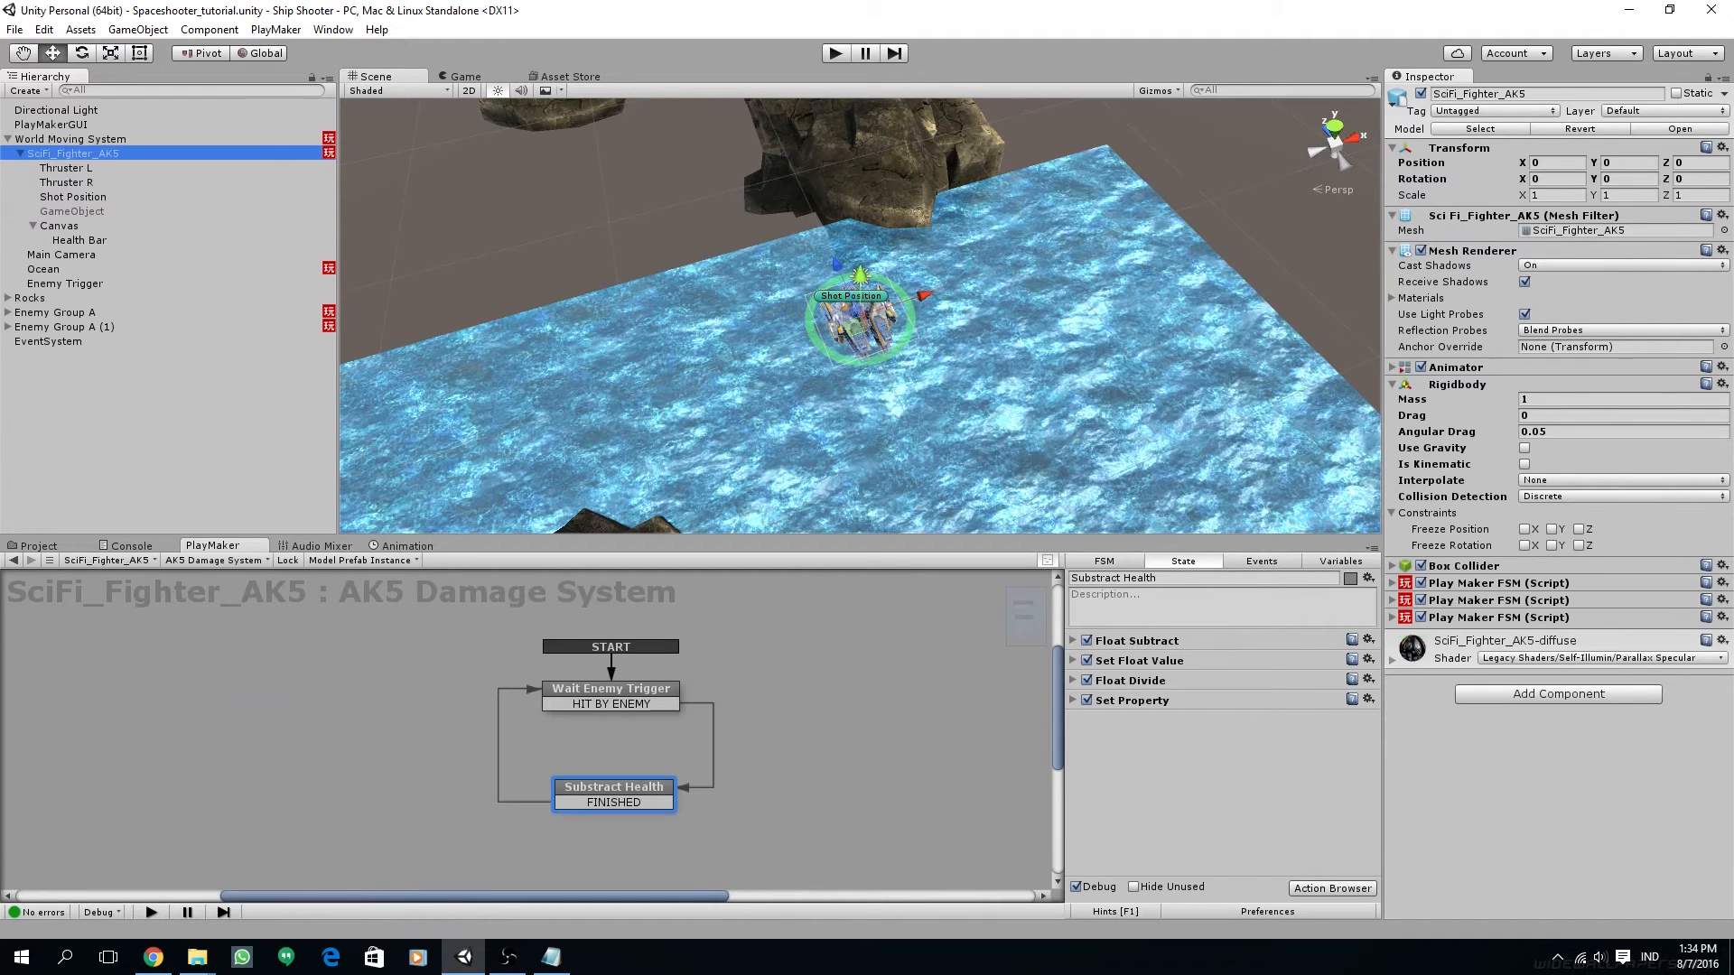
{"action": "left_click", "coordinate": [1483, 110]}
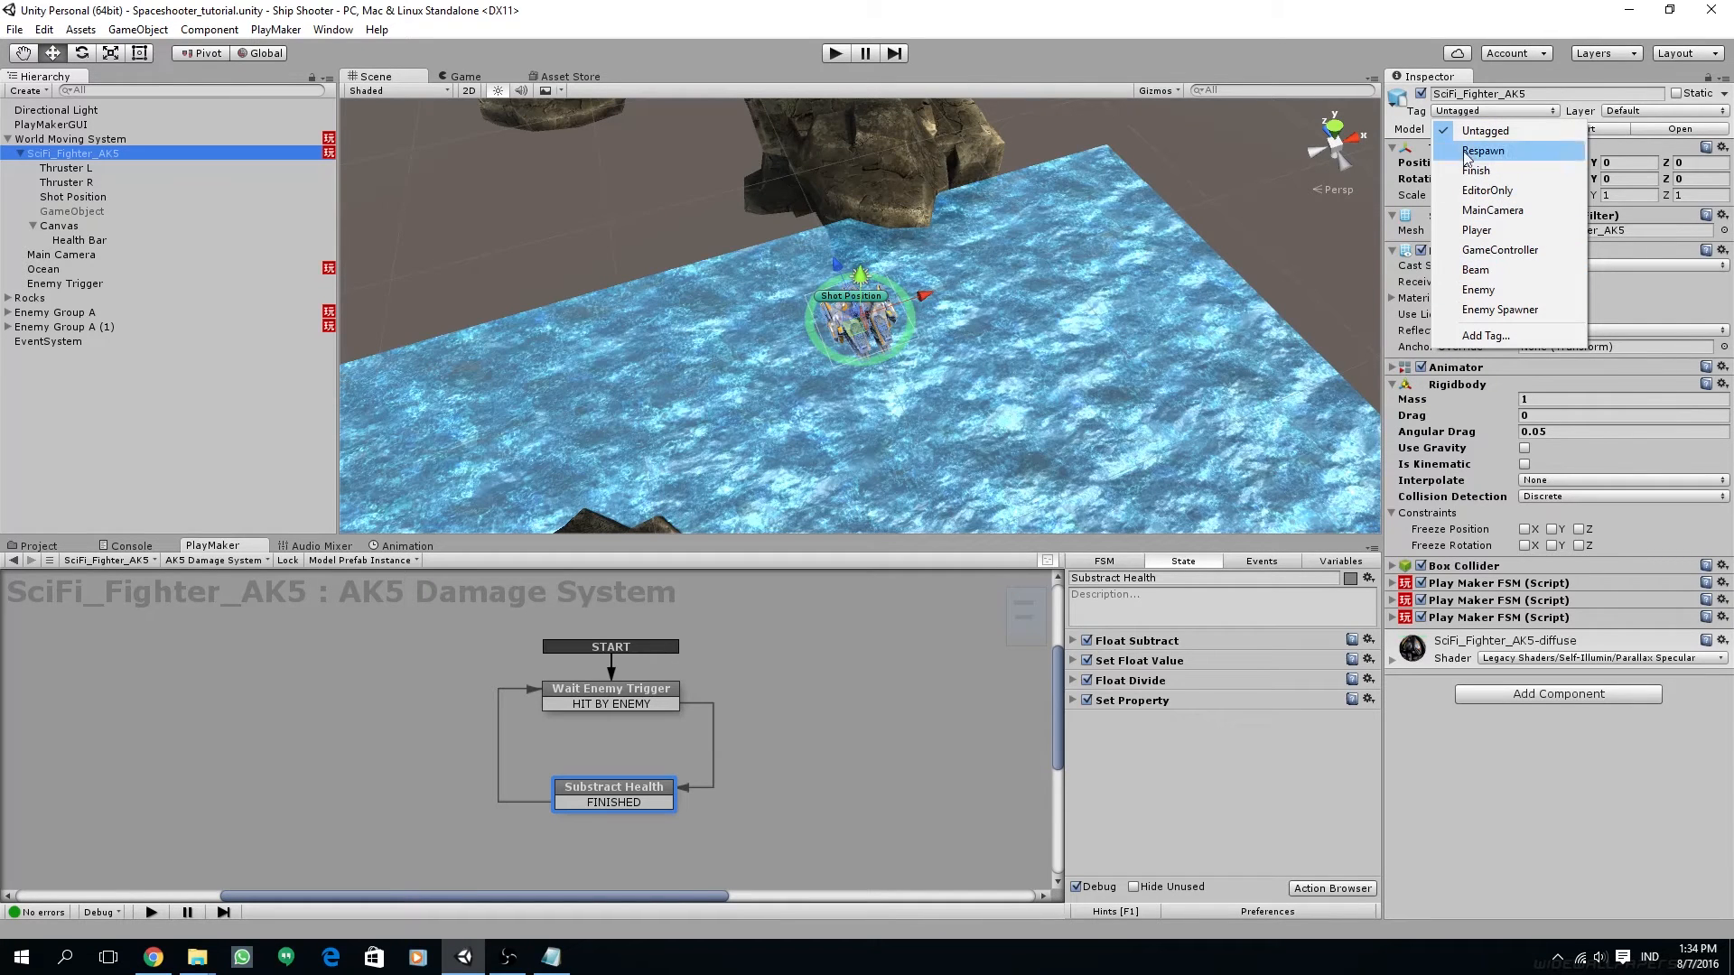
{"action": "left_click", "coordinate": [1490, 229]}
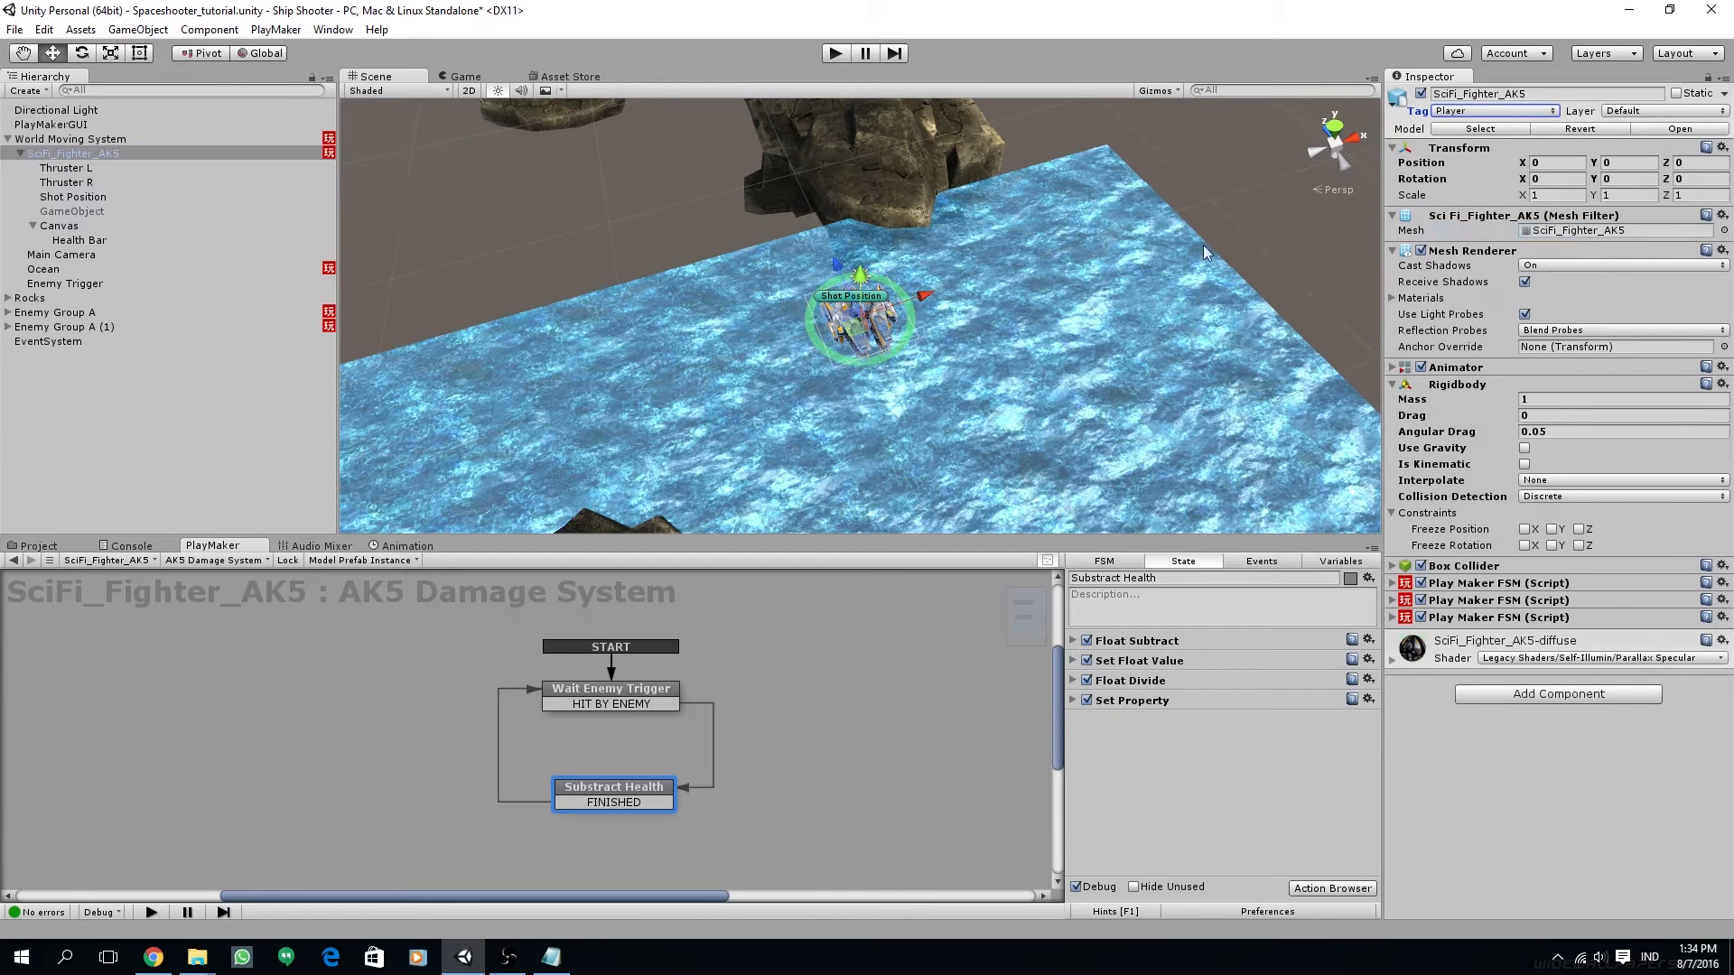
{"action": "middle_click_drag", "start_coordinate": [910, 350], "coordinate": [936, 359]}
{"action": "key", "text": "ctrl+s"}
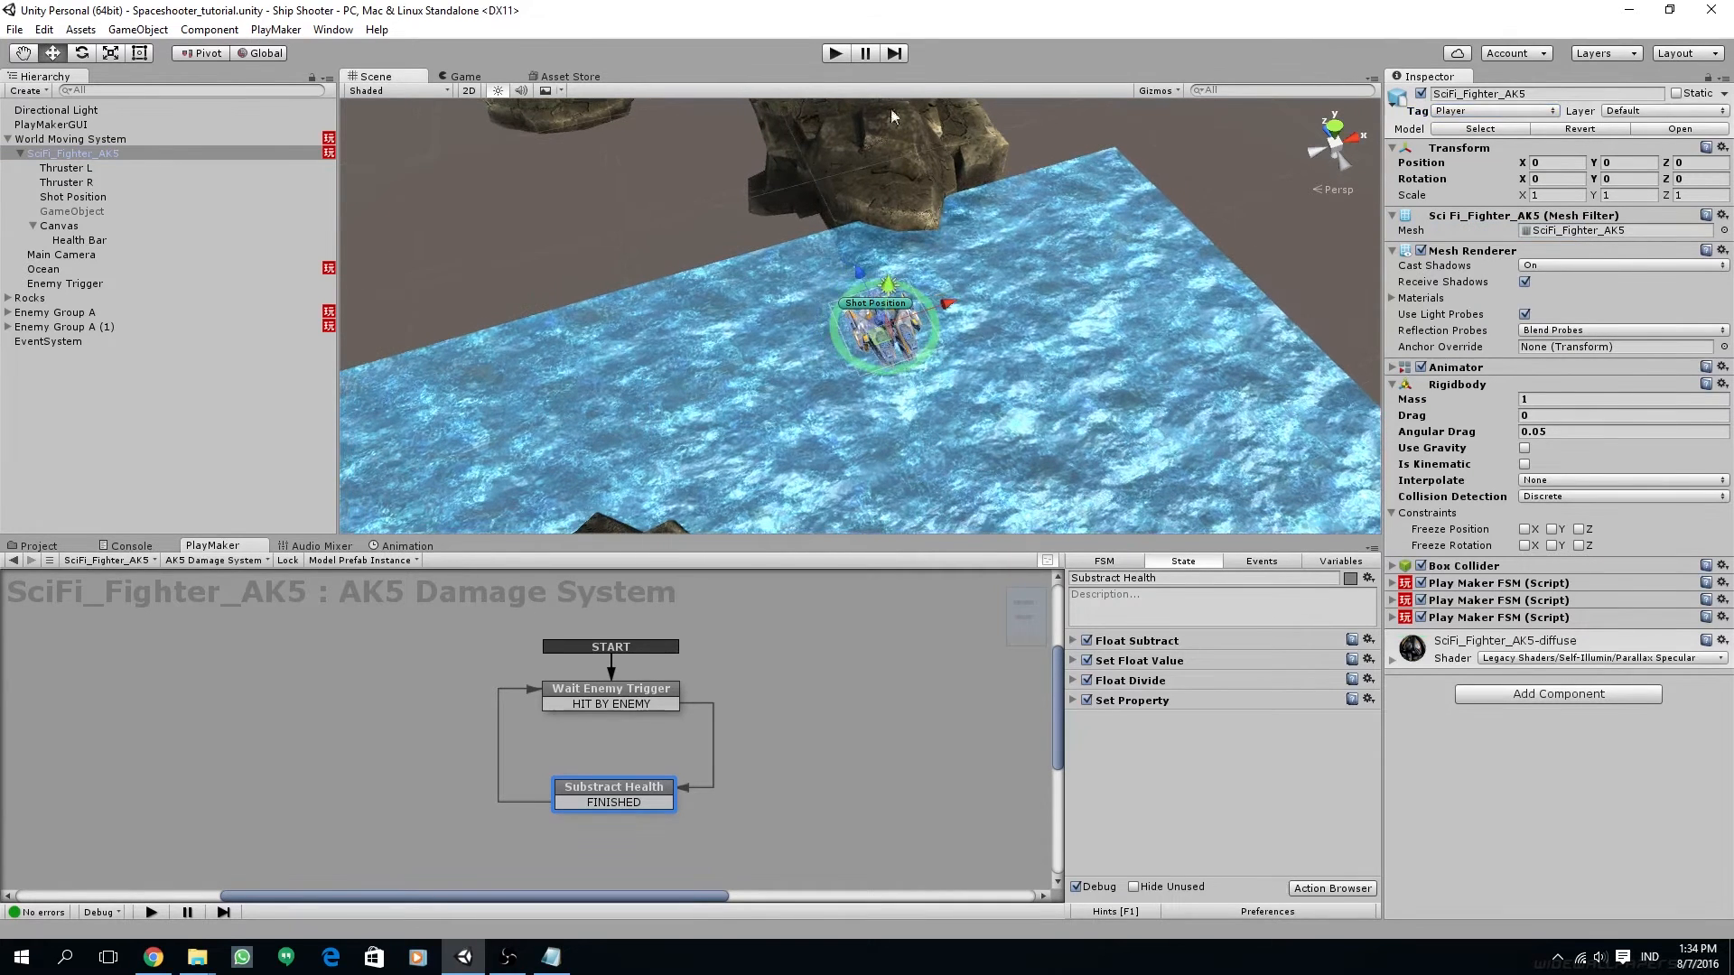
Play-test the game by flying the ship into both enemy groups to check the explosions and health bar, and stop it
{"action": "left_click", "coordinate": [840, 57]}
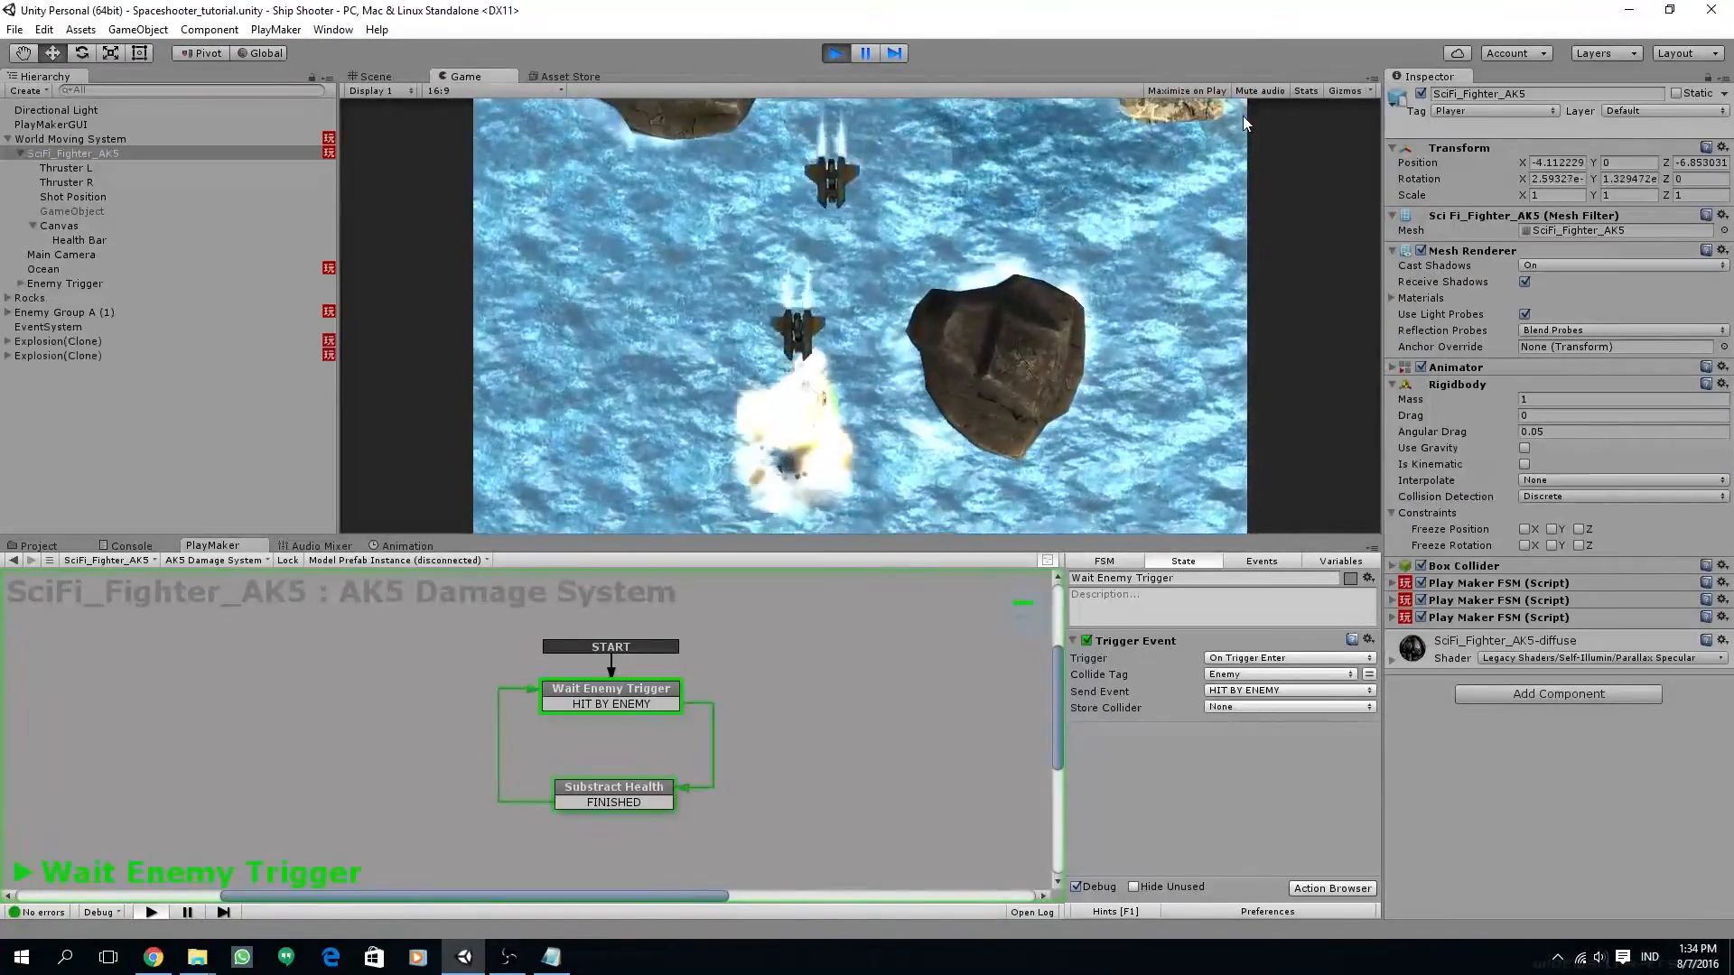
{"action": "key", "text": "Right"}
{"action": "key", "text": "Left"}
{"action": "key", "text": "Right"}
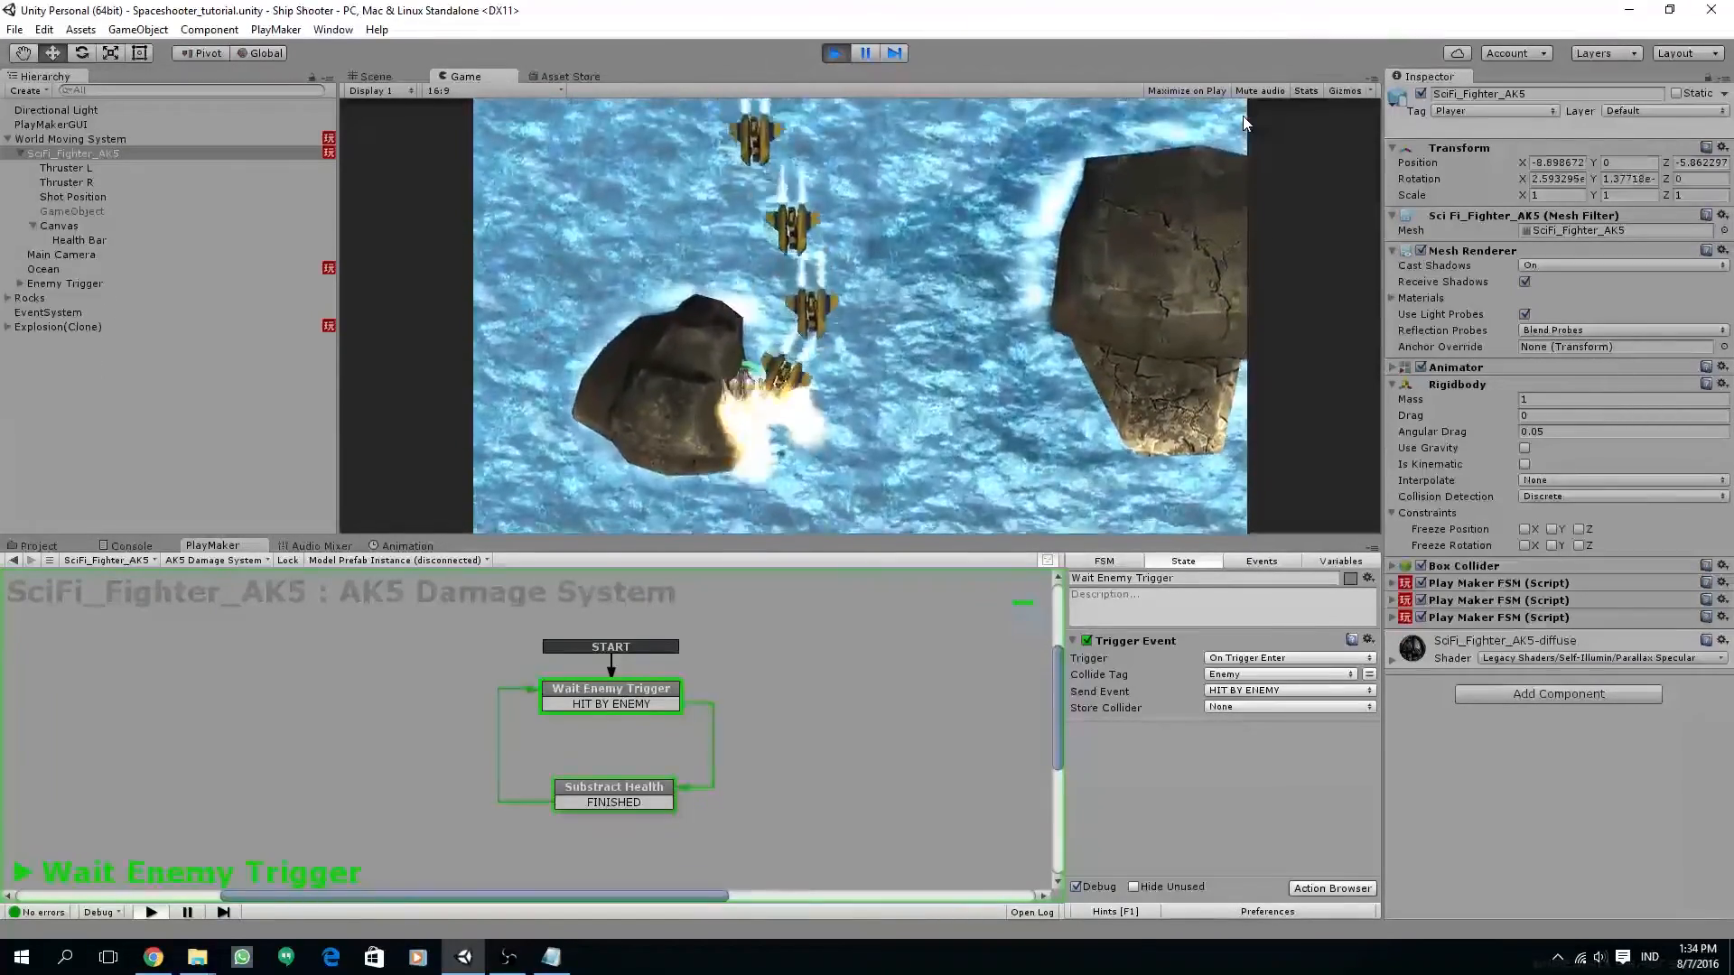
{"action": "key", "text": "Up"}
{"action": "key", "text": "Left"}
{"action": "key", "text": "Down"}
{"action": "key", "text": "Right"}
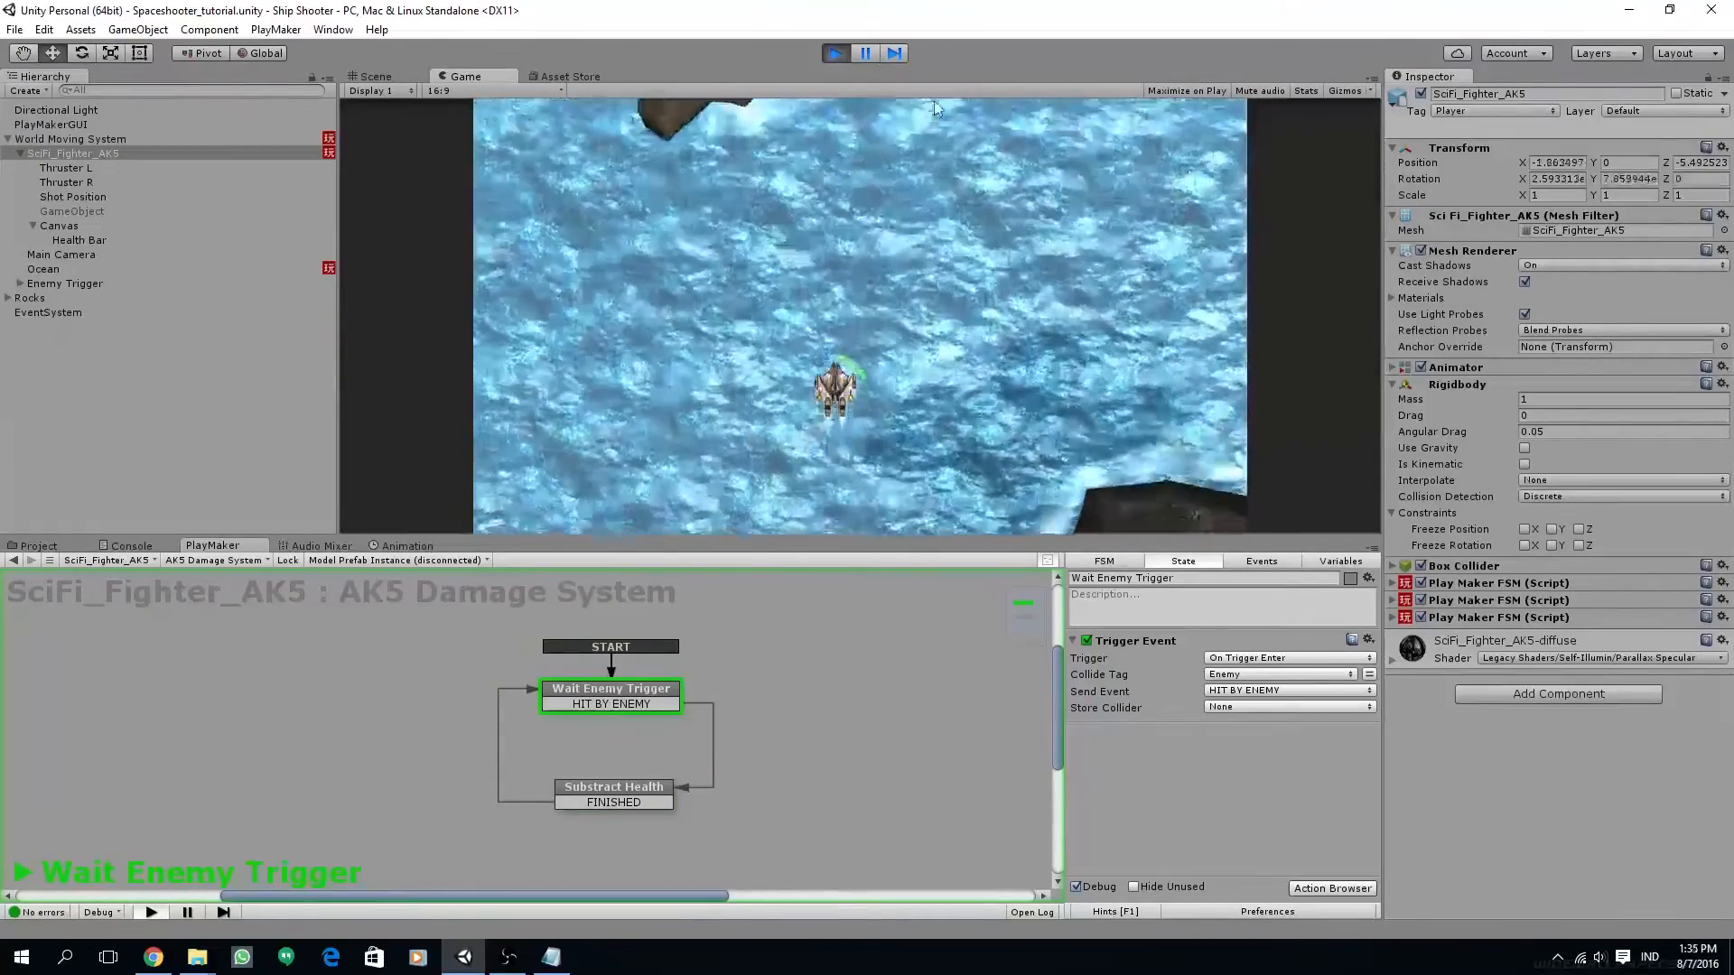
{"action": "left_click", "coordinate": [835, 54]}
{"action": "middle_click_drag", "start_coordinate": [810, 726], "coordinate": [774, 731]}
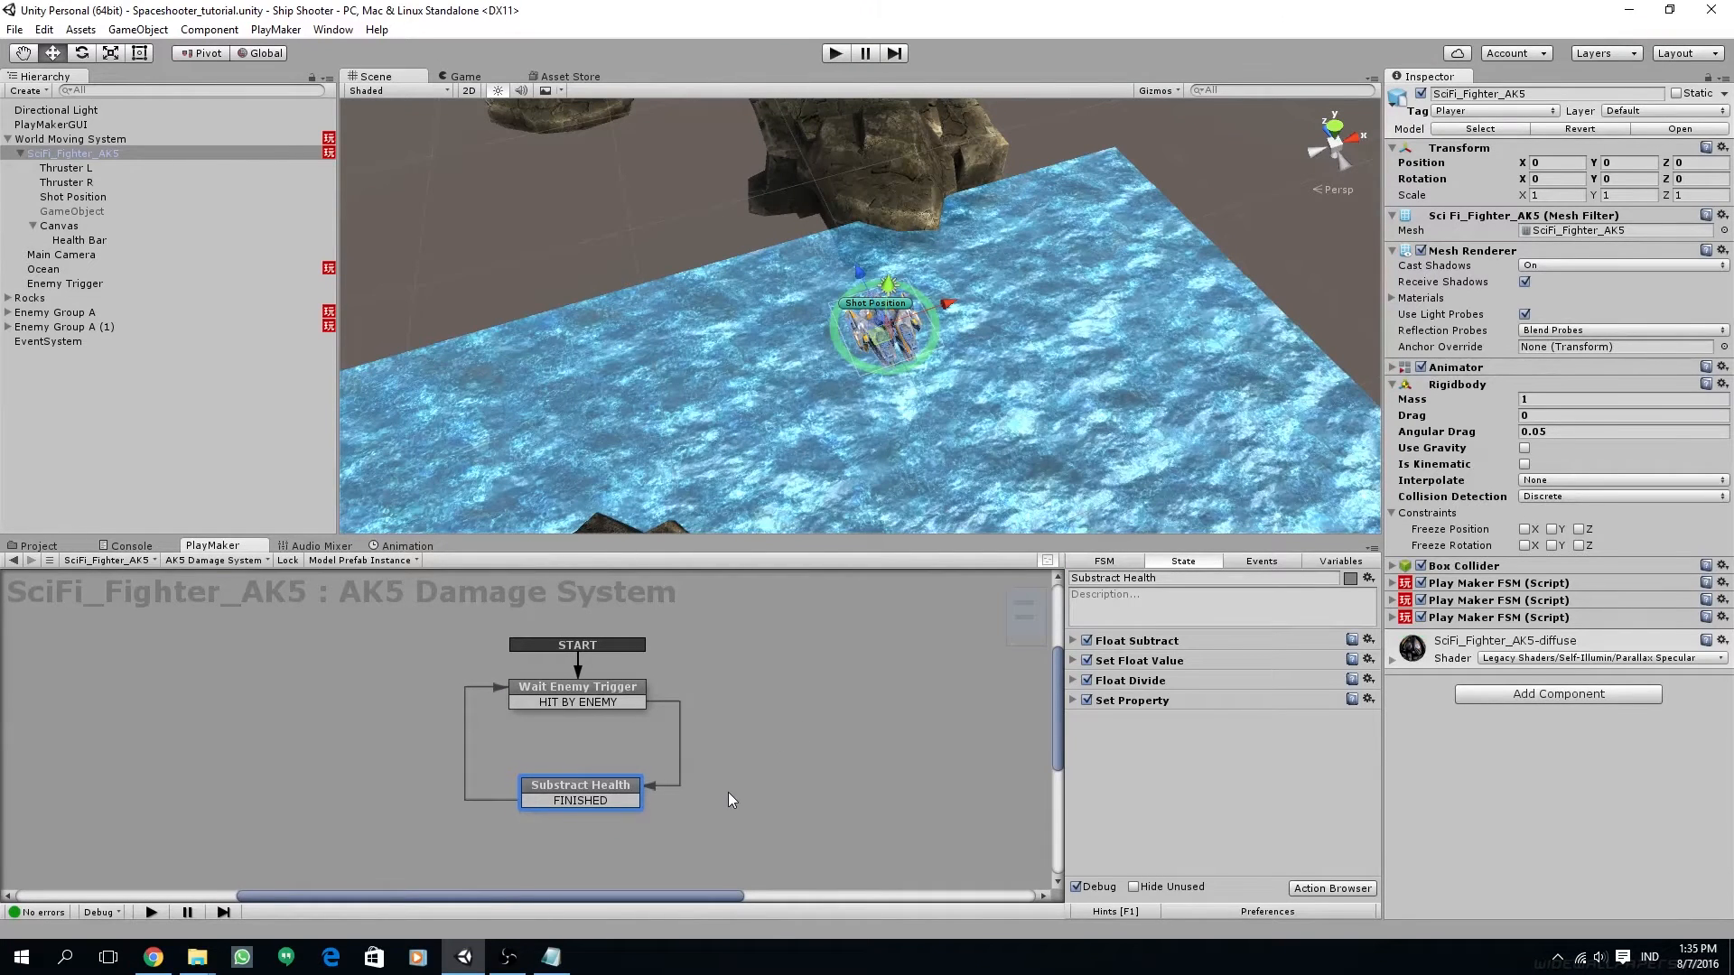
Add a Color variable named Critical Health to the AK5 Damage System FSM
{"action": "middle_click_drag", "start_coordinate": [728, 793], "coordinate": [742, 790]}
{"action": "left_click", "coordinate": [1340, 561]}
{"action": "left_click", "coordinate": [1218, 734]}
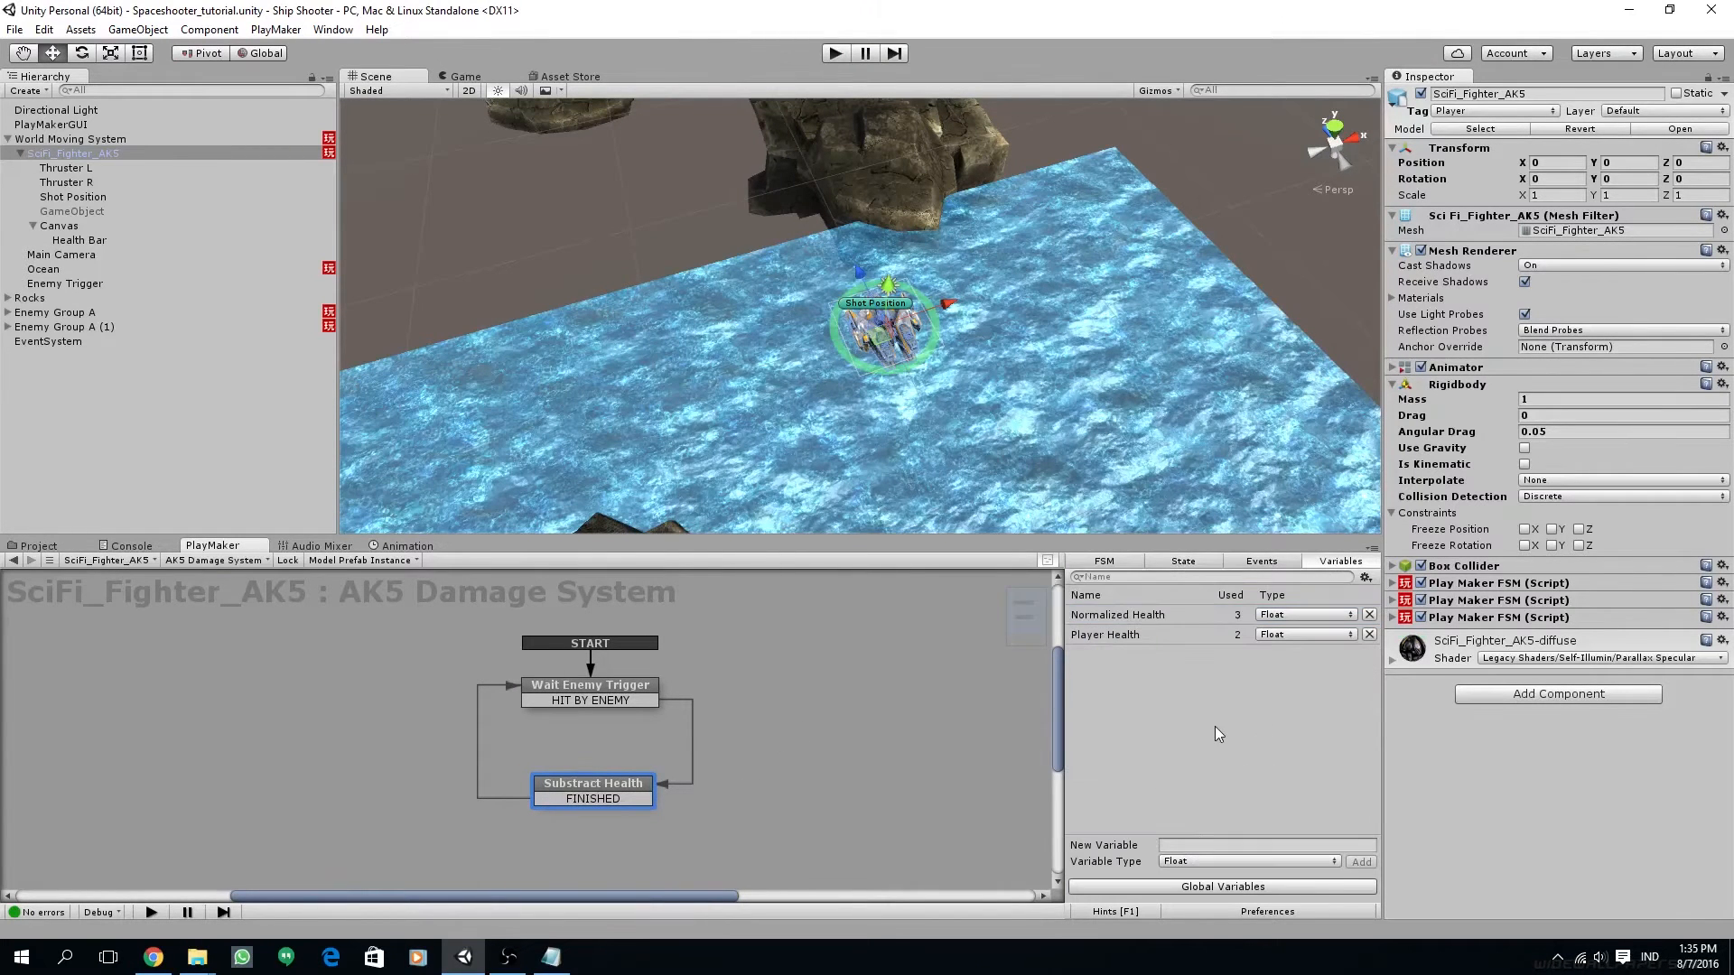
{"action": "left_click", "coordinate": [1206, 862]}
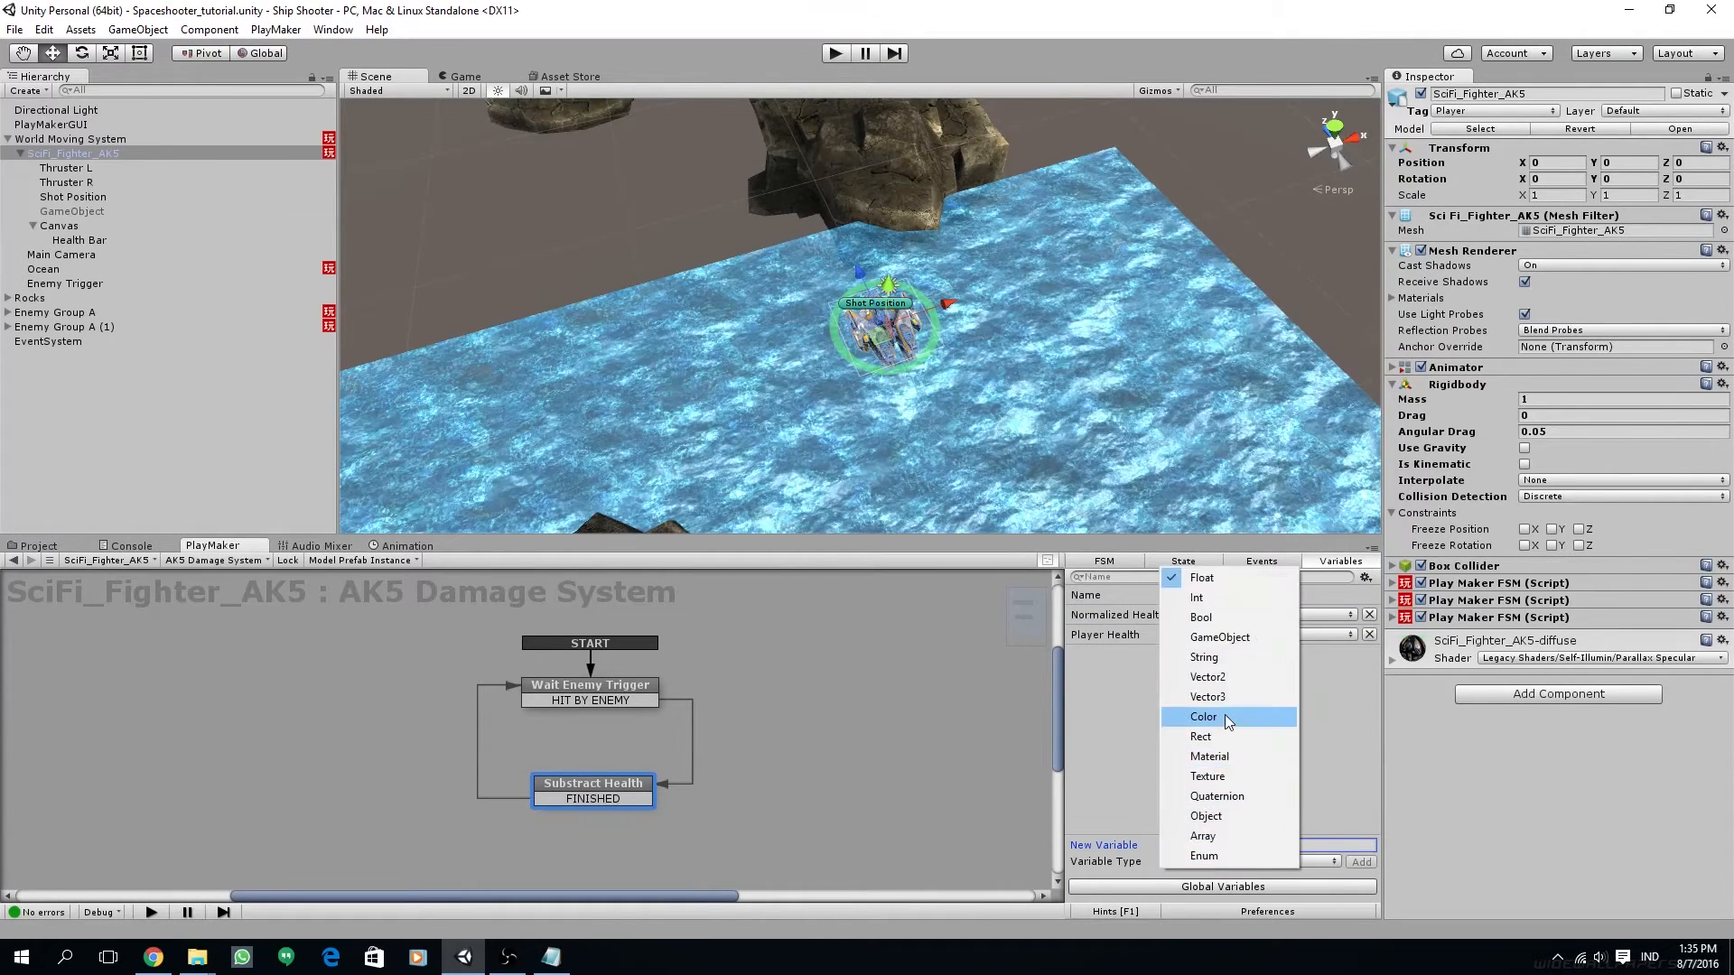
{"action": "left_click", "coordinate": [1224, 714]}
{"action": "left_click", "coordinate": [1213, 844]}
{"action": "type", "text": "Critical HEa"}
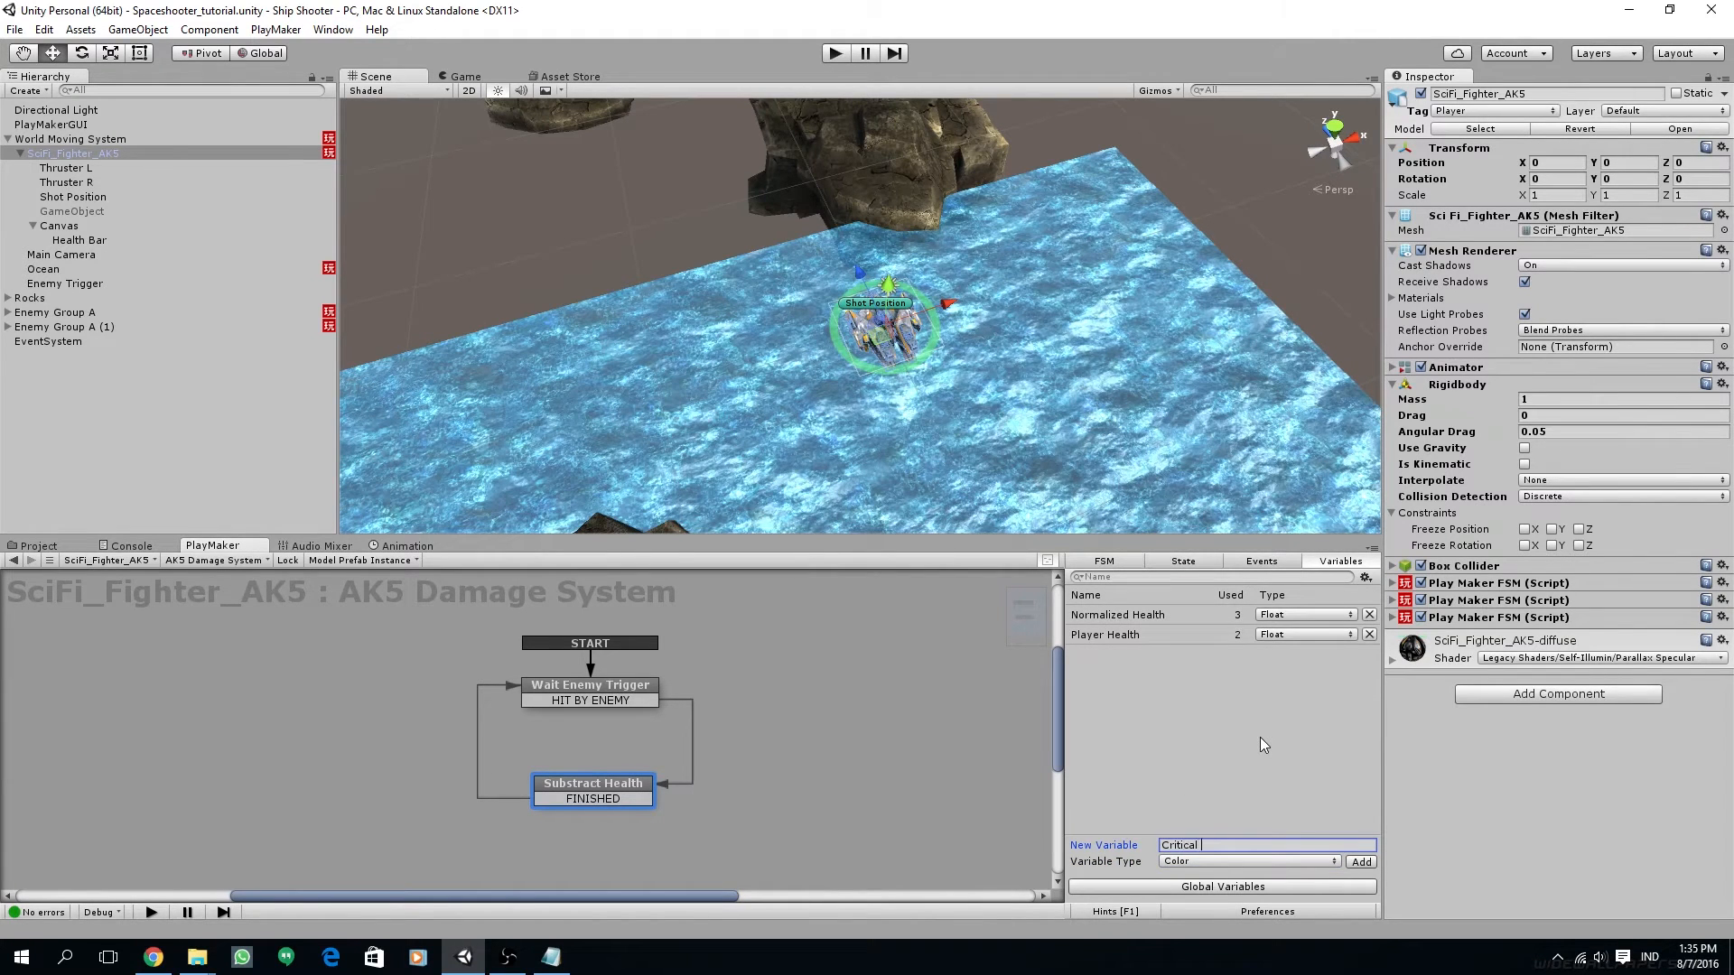
{"action": "key", "text": "BackSpace"}
{"action": "key", "text": "BackSpace"}
{"action": "type", "text": "ealth"}
{"action": "key", "text": "Return"}
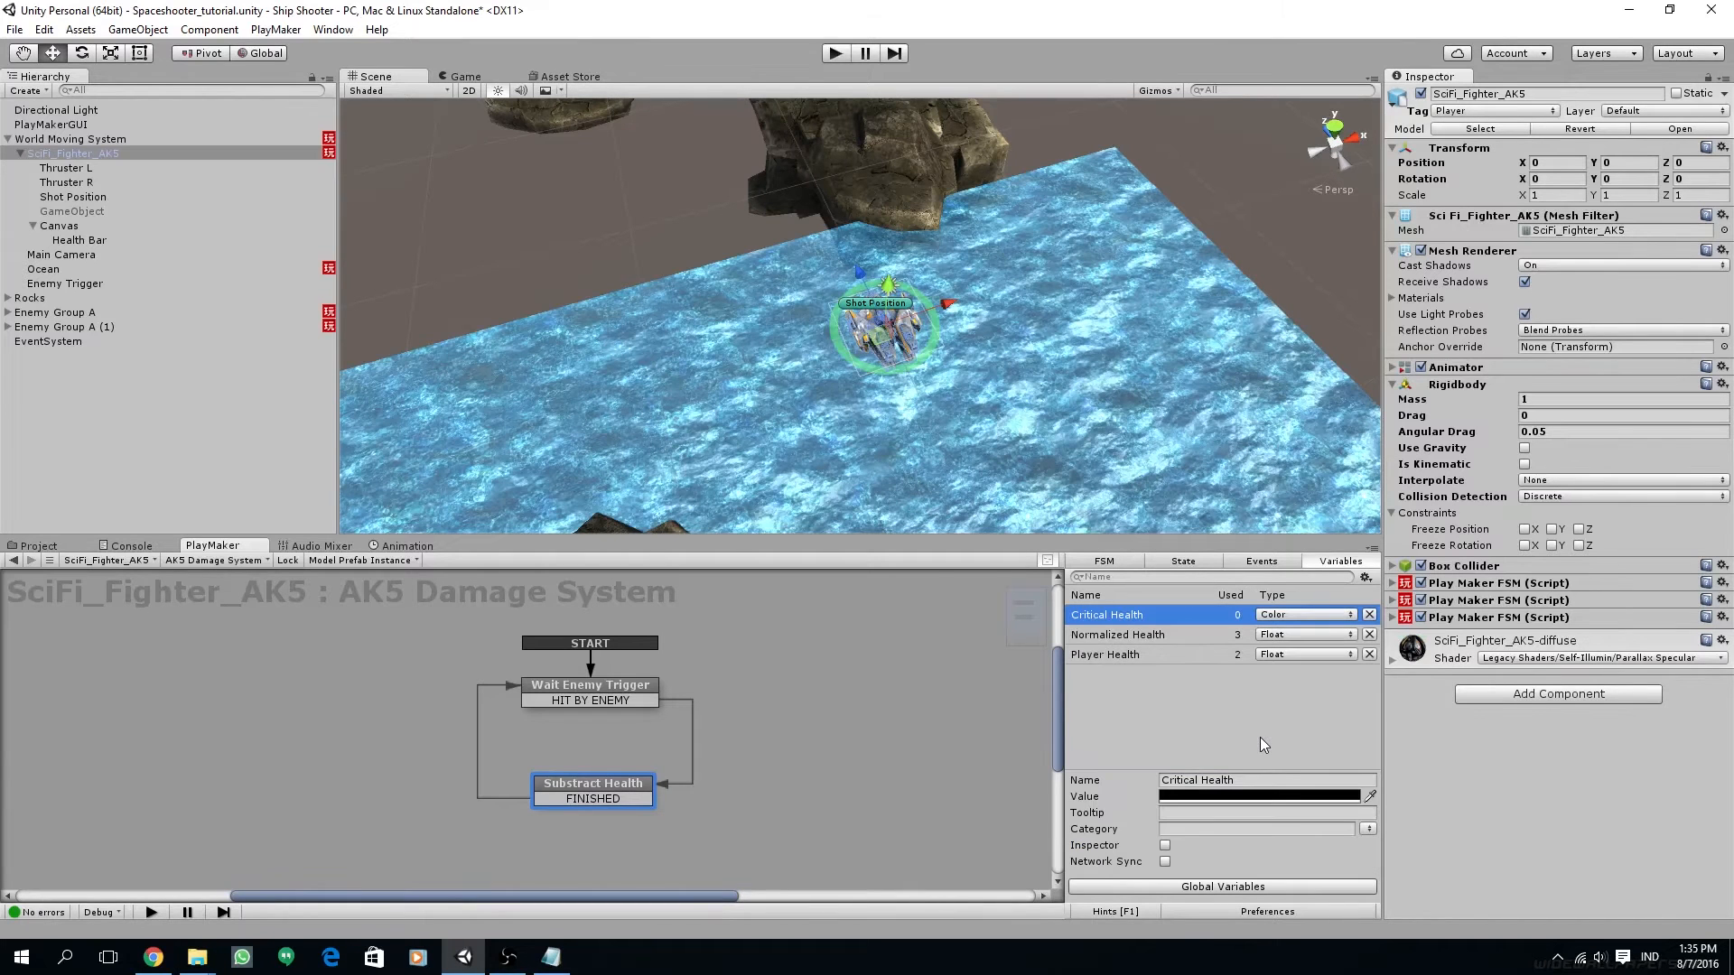
Set the Critical Health variable's color to red, hex CA1C1C, with an alpha of 150
{"action": "left_click", "coordinate": [1210, 800]}
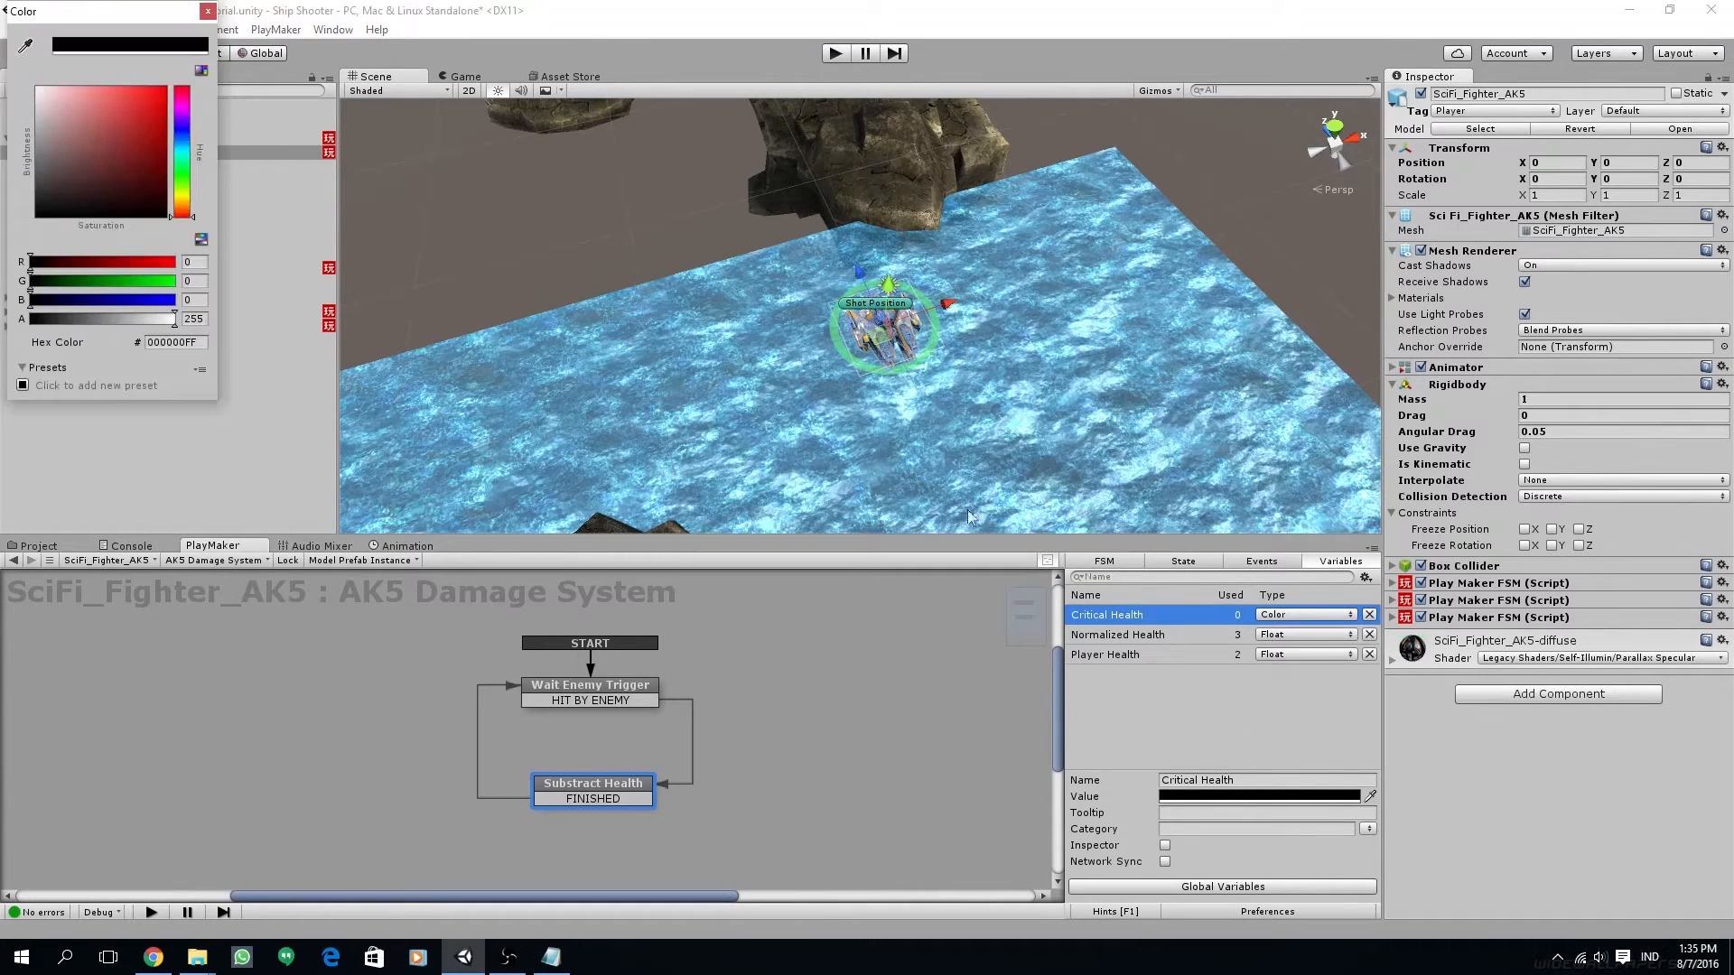
{"action": "left_click_drag", "start_coordinate": [147, 126], "coordinate": [144, 116]}
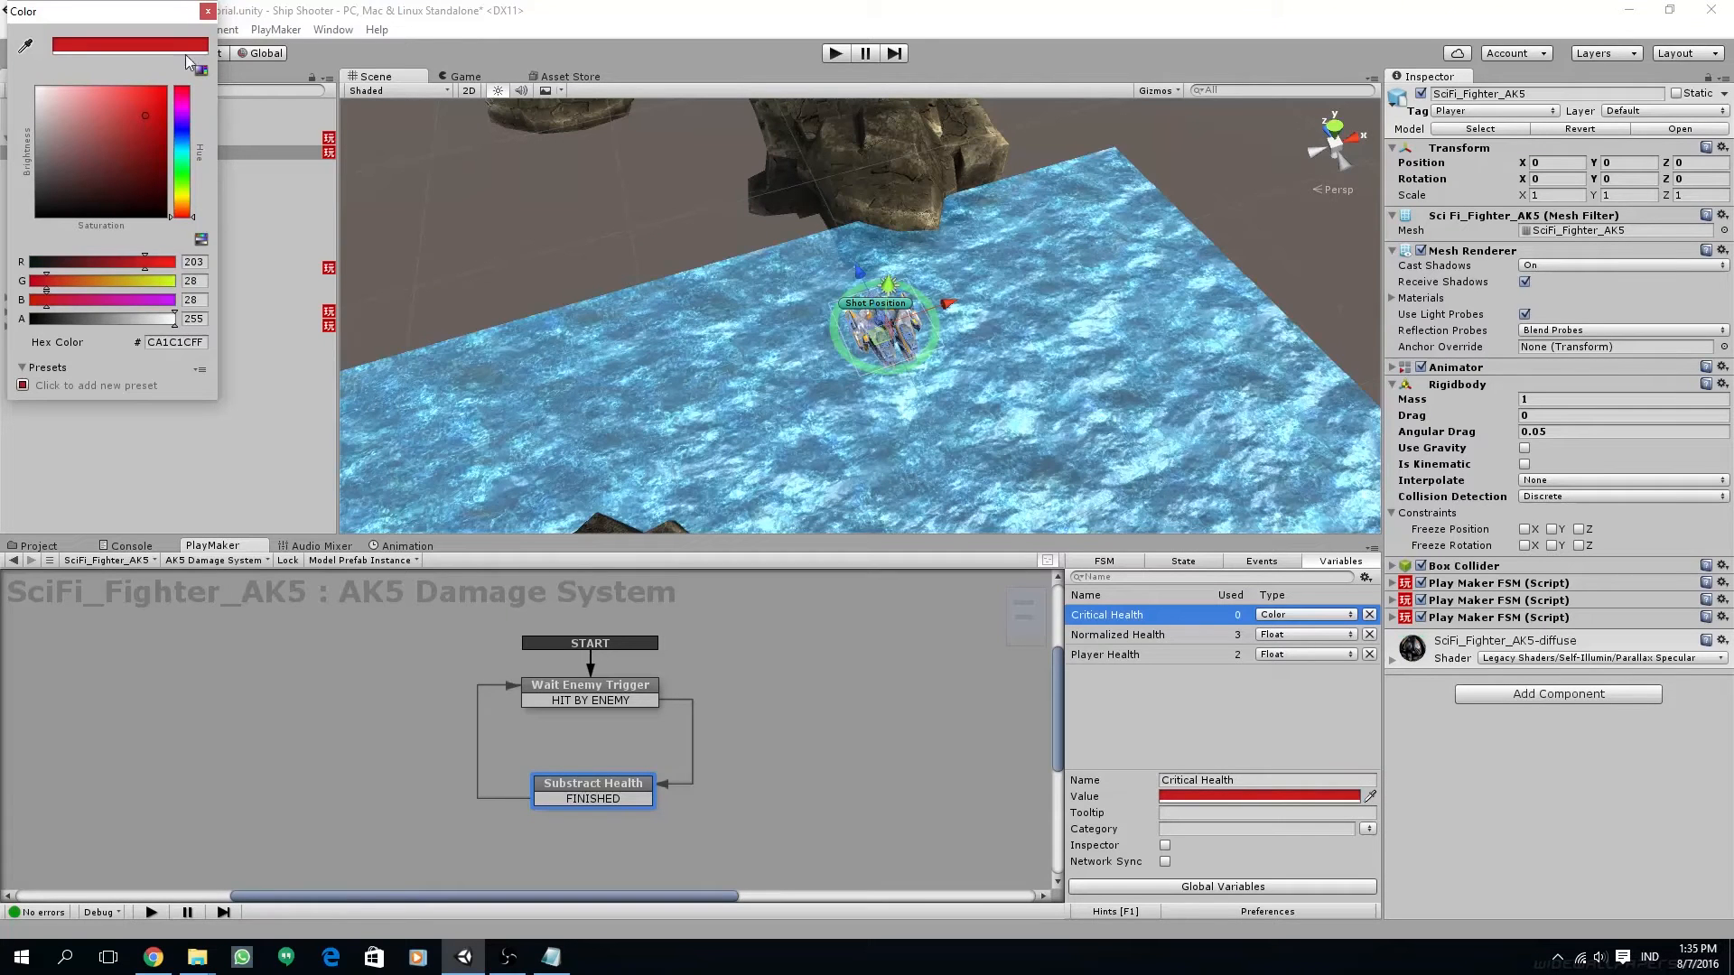
{"action": "left_click", "coordinate": [204, 321]}
{"action": "type", "text": "150"}
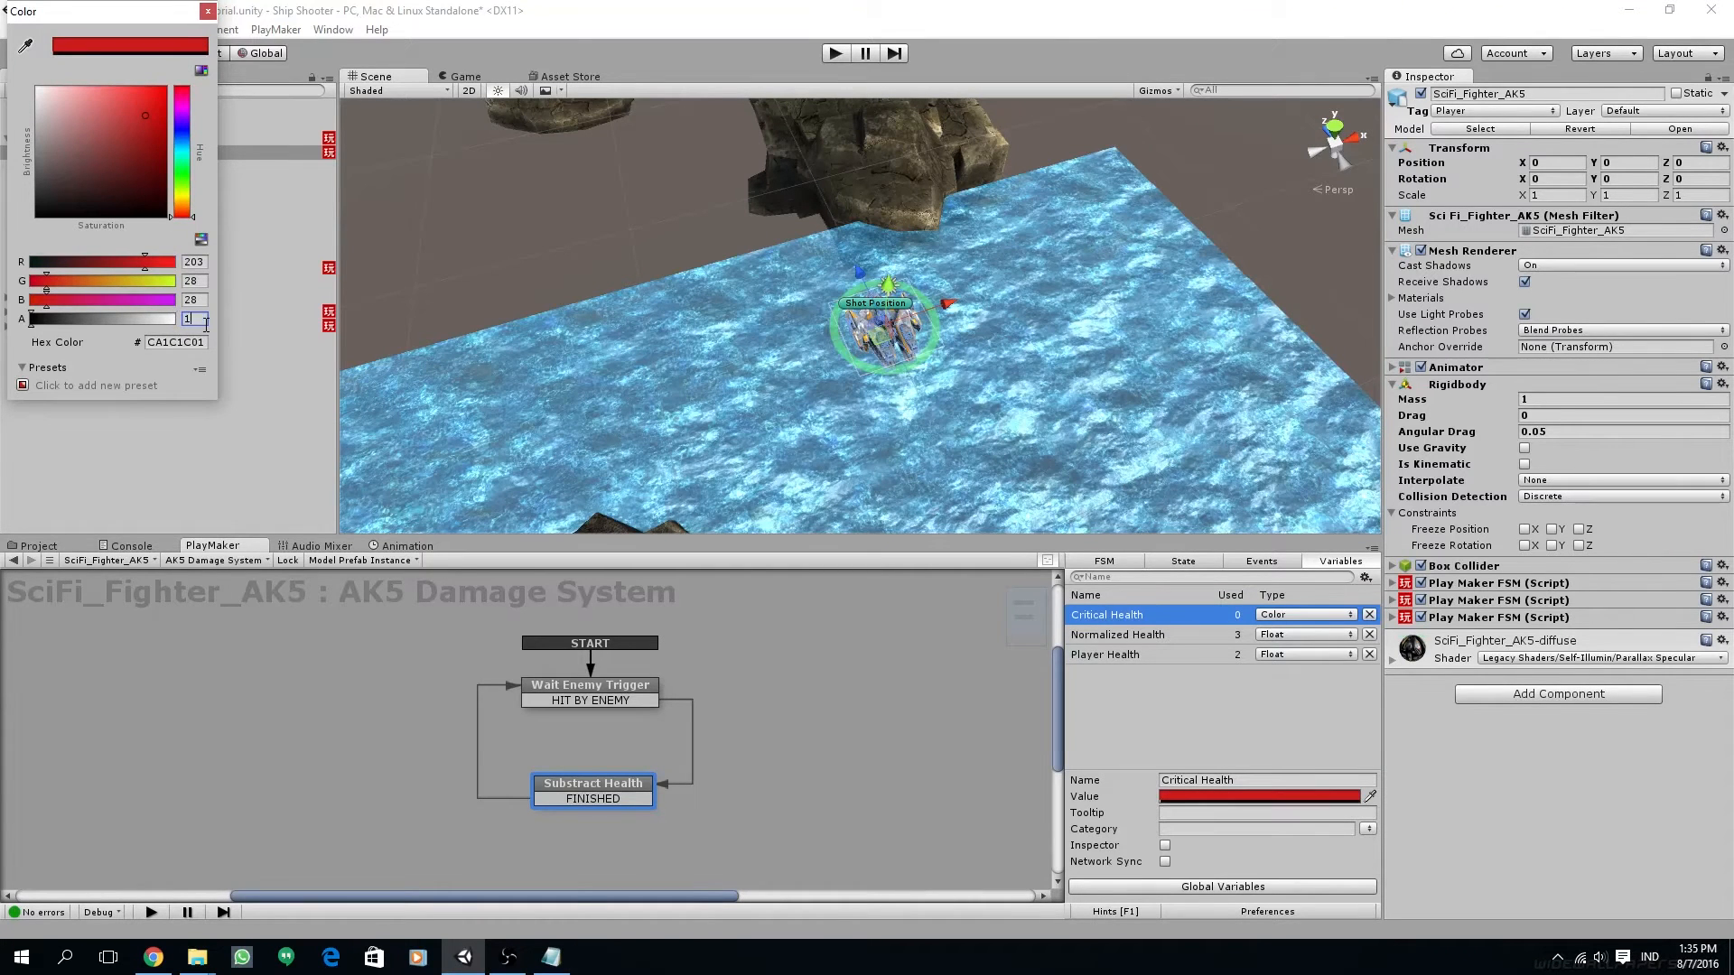
{"action": "left_click", "coordinate": [208, 11]}
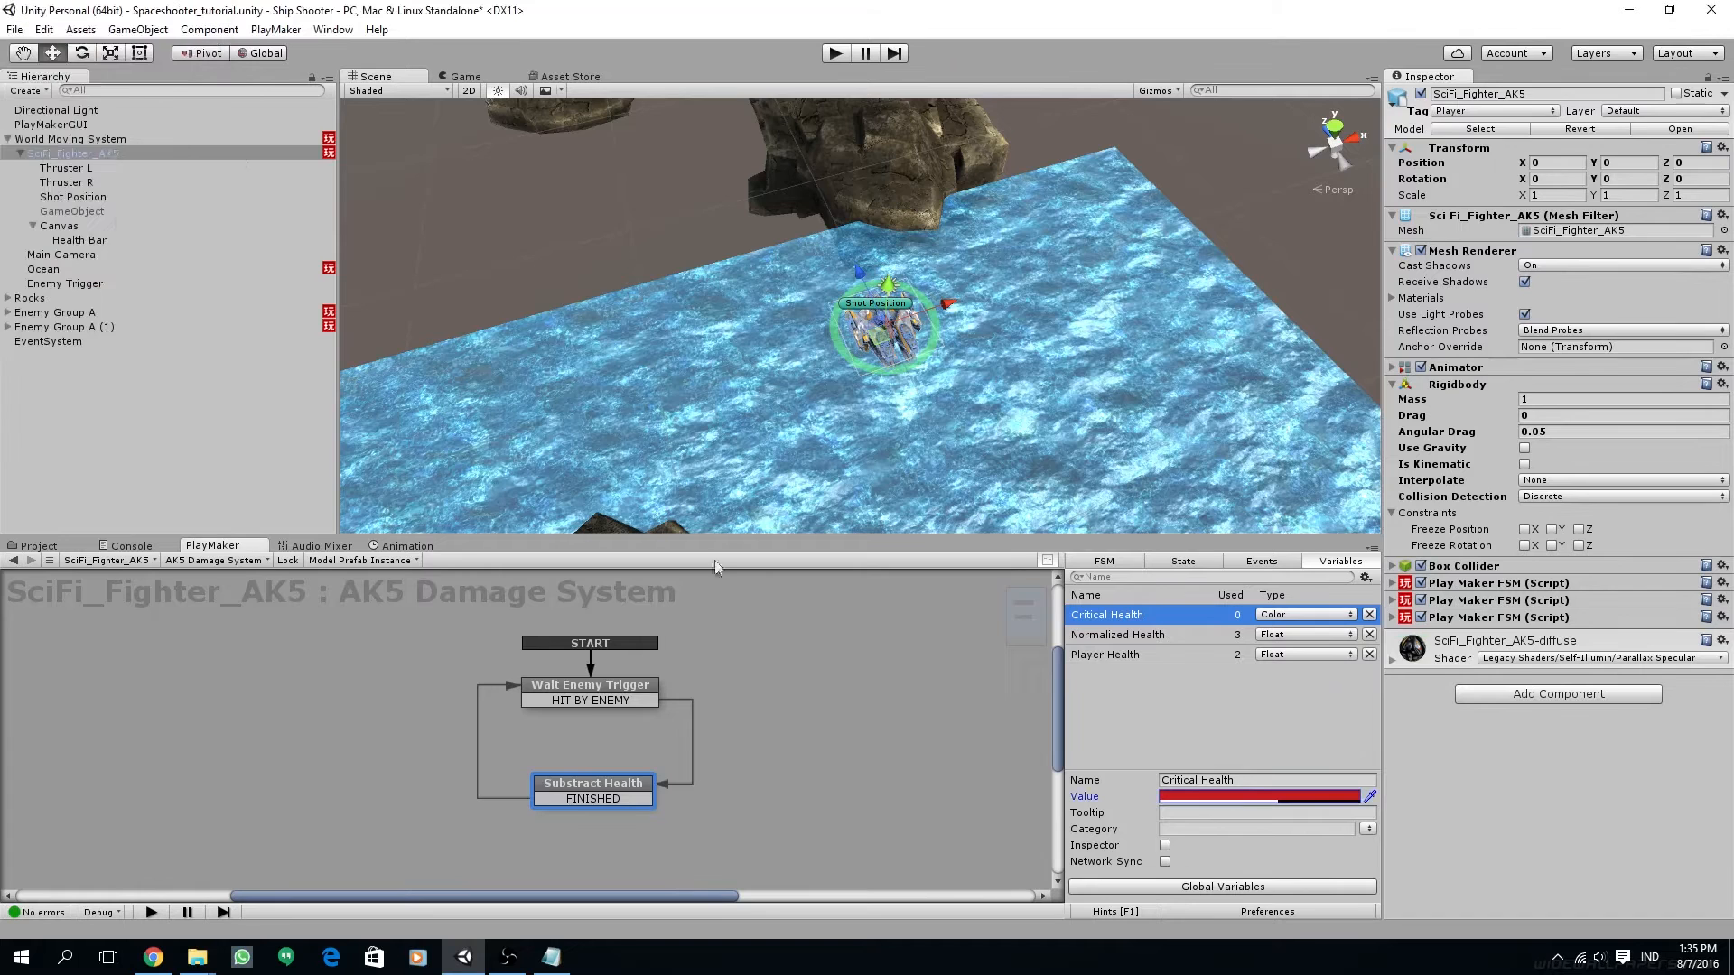
Add a Float Compare action to the Substract Health state
{"action": "left_click", "coordinate": [611, 784]}
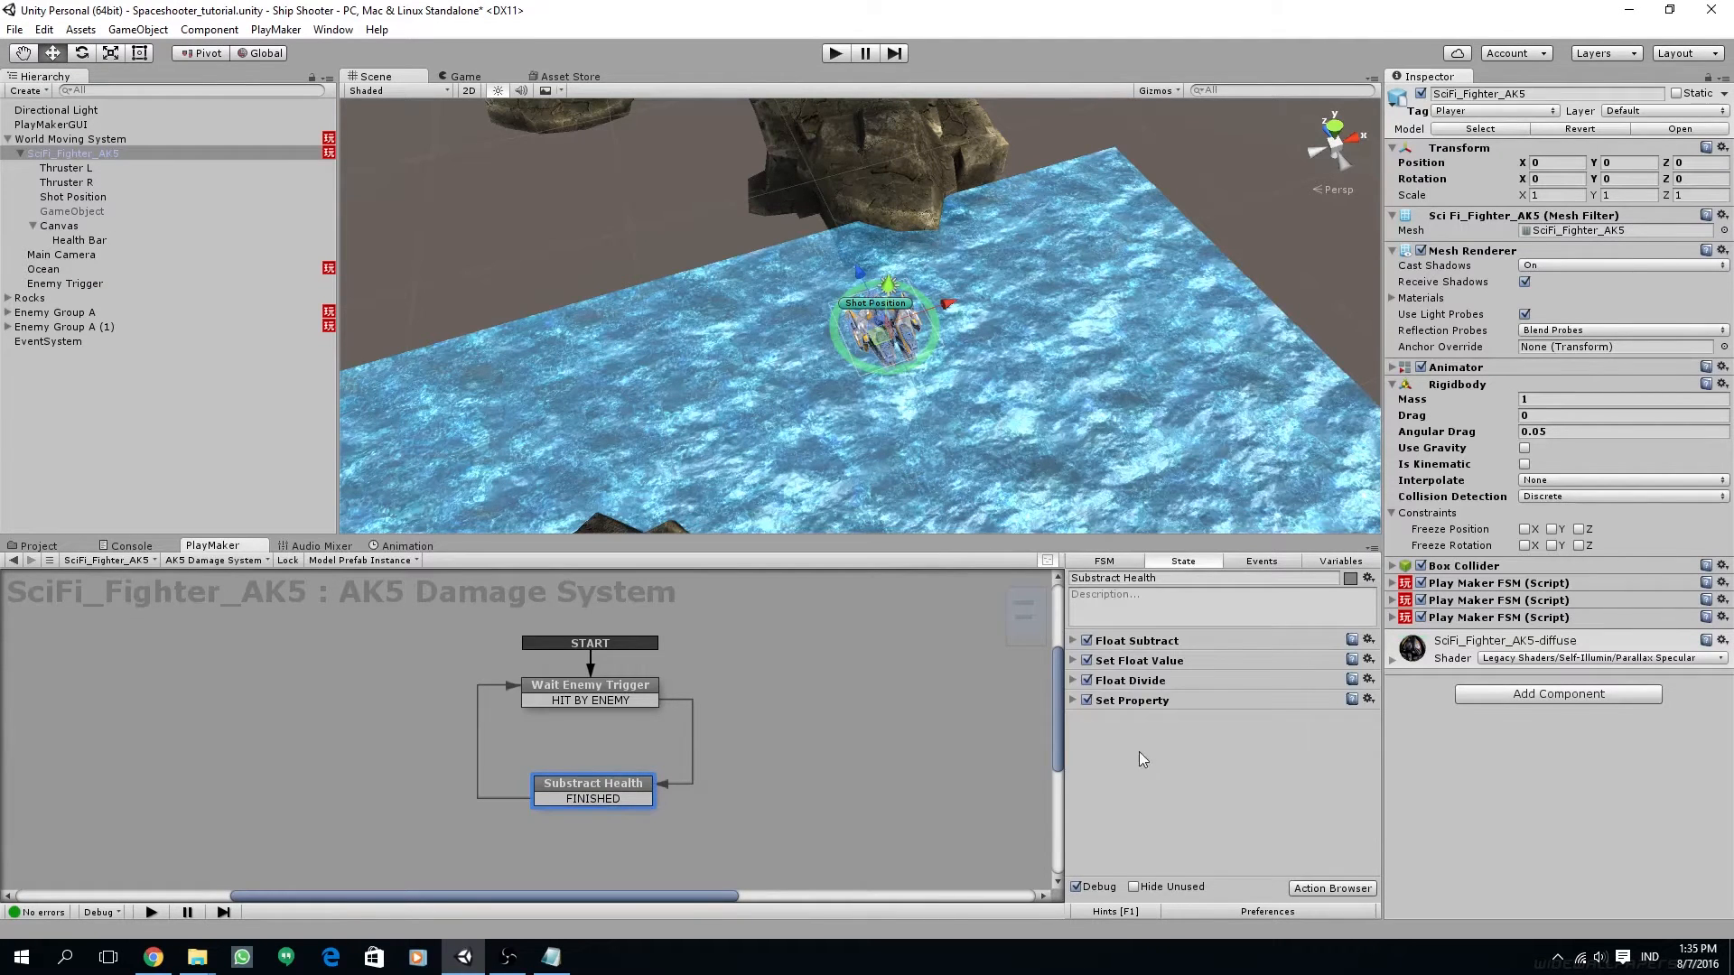
{"action": "left_click", "coordinate": [1332, 888]}
{"action": "type", "text": "float compa"}
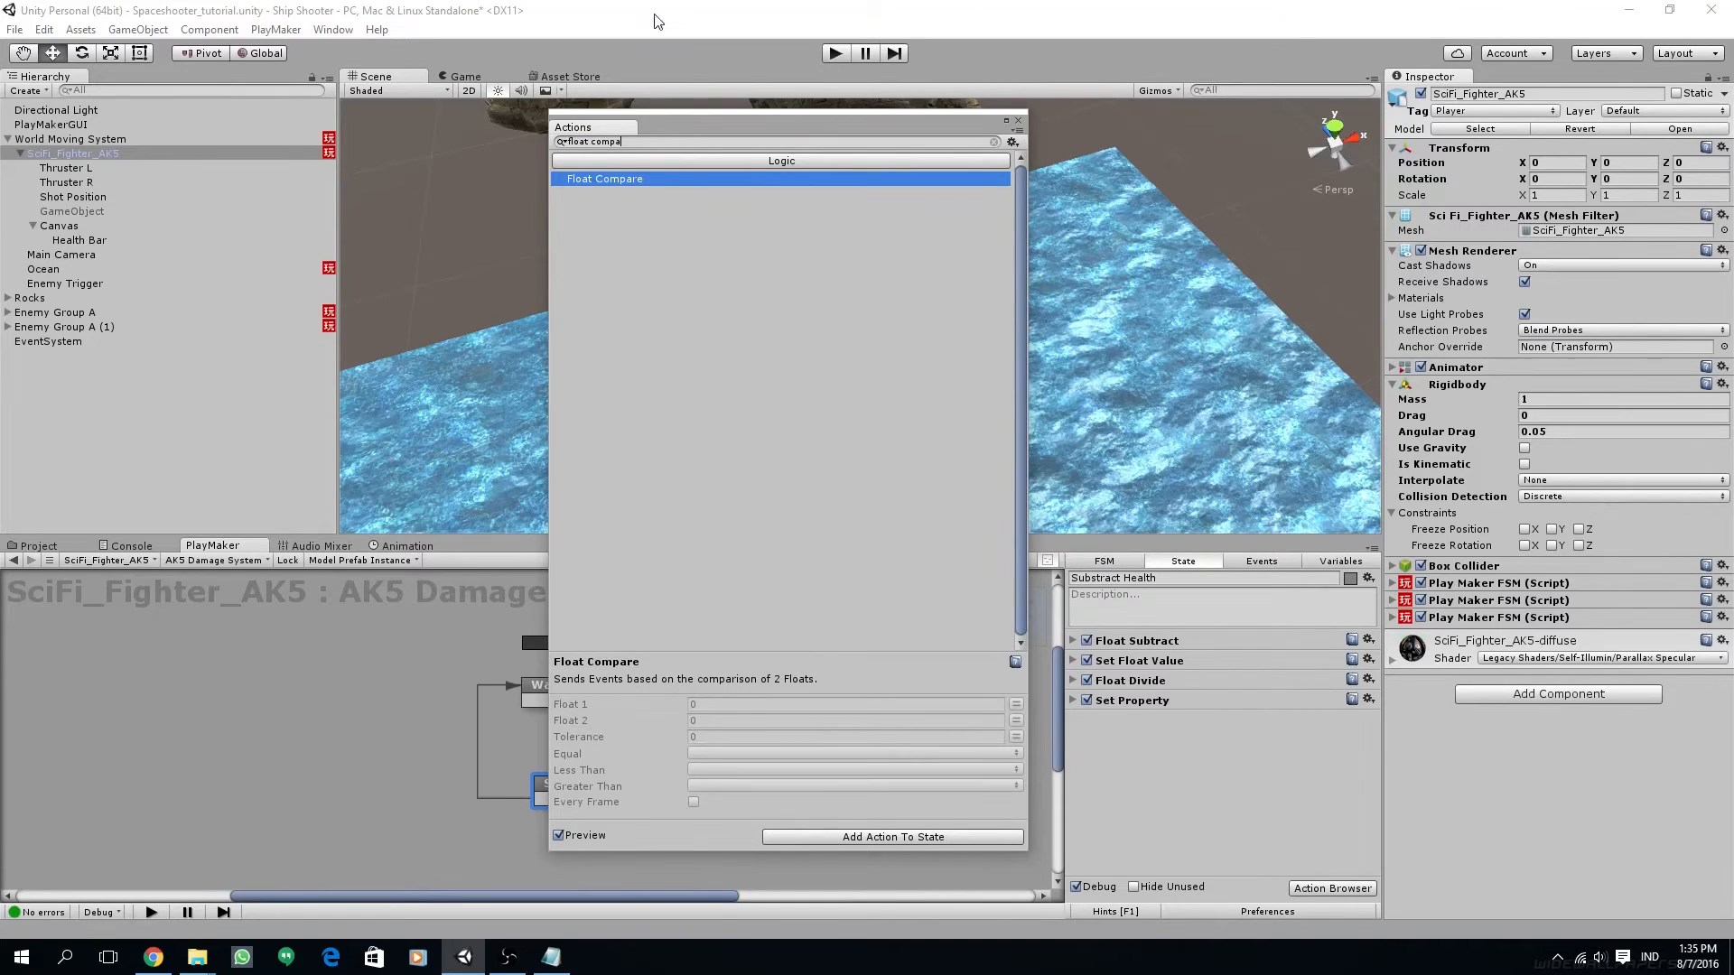
{"action": "double_click", "coordinate": [630, 180]}
{"action": "left_click", "coordinate": [1017, 121]}
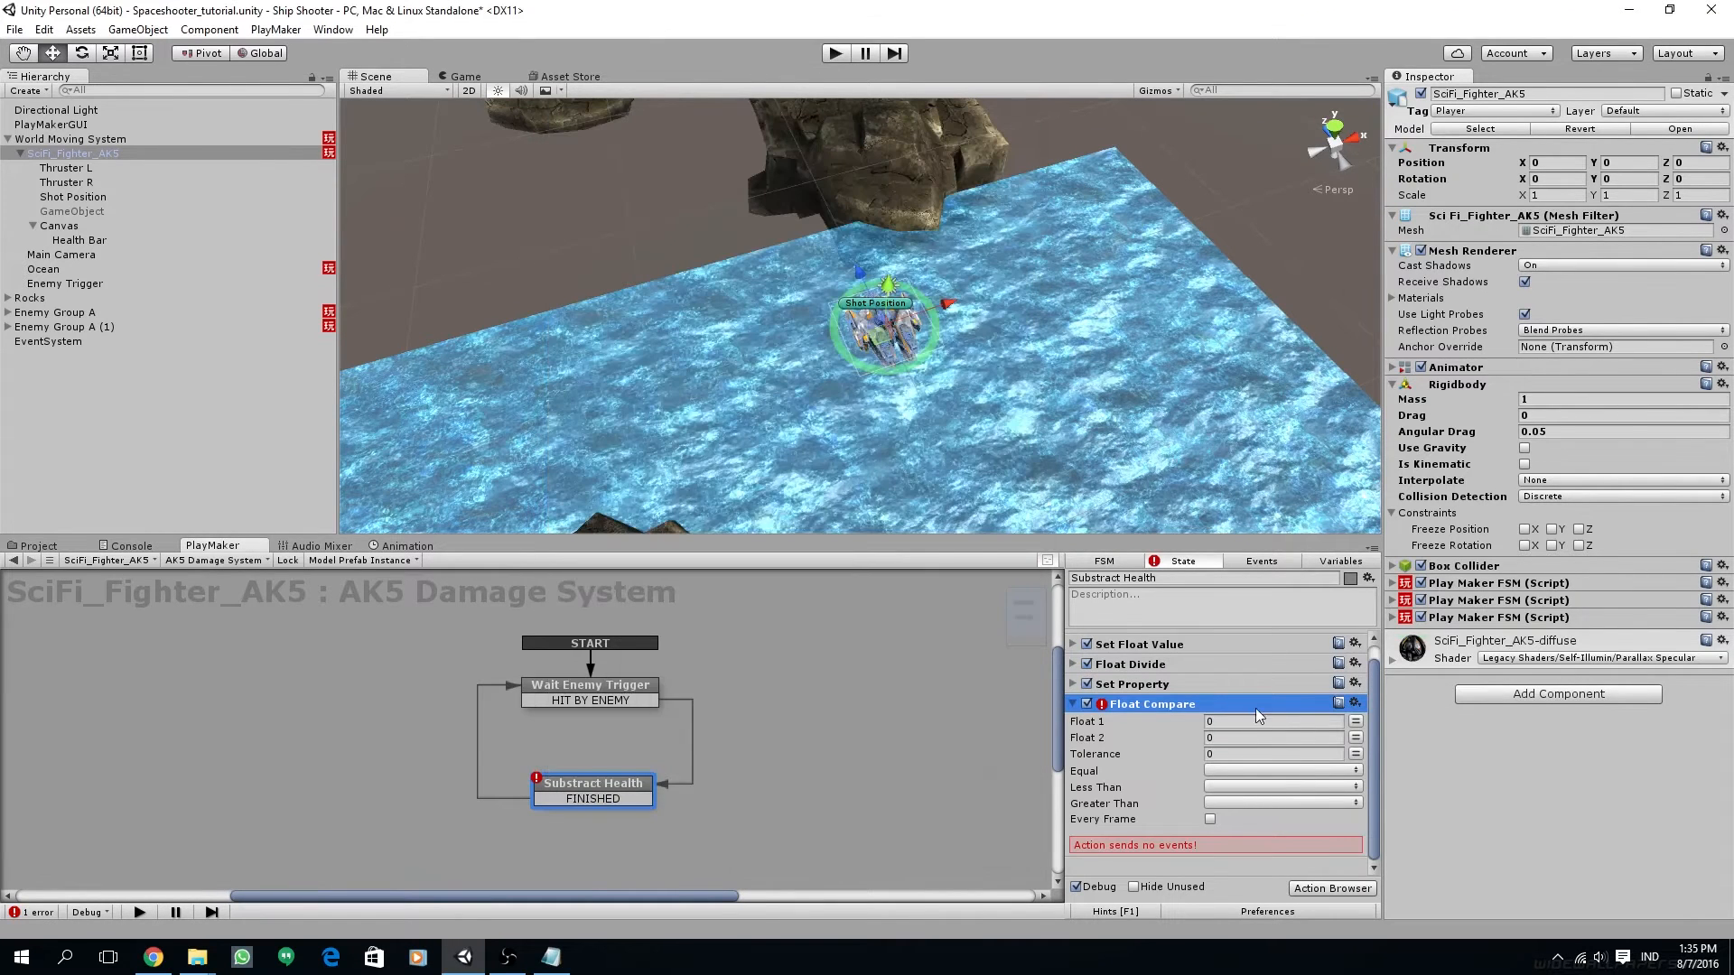
Set the Float Compare action to compare the Player Health variable with a Float 2 value of 7
{"action": "left_click", "coordinate": [1355, 722]}
{"action": "left_click", "coordinate": [1273, 723]}
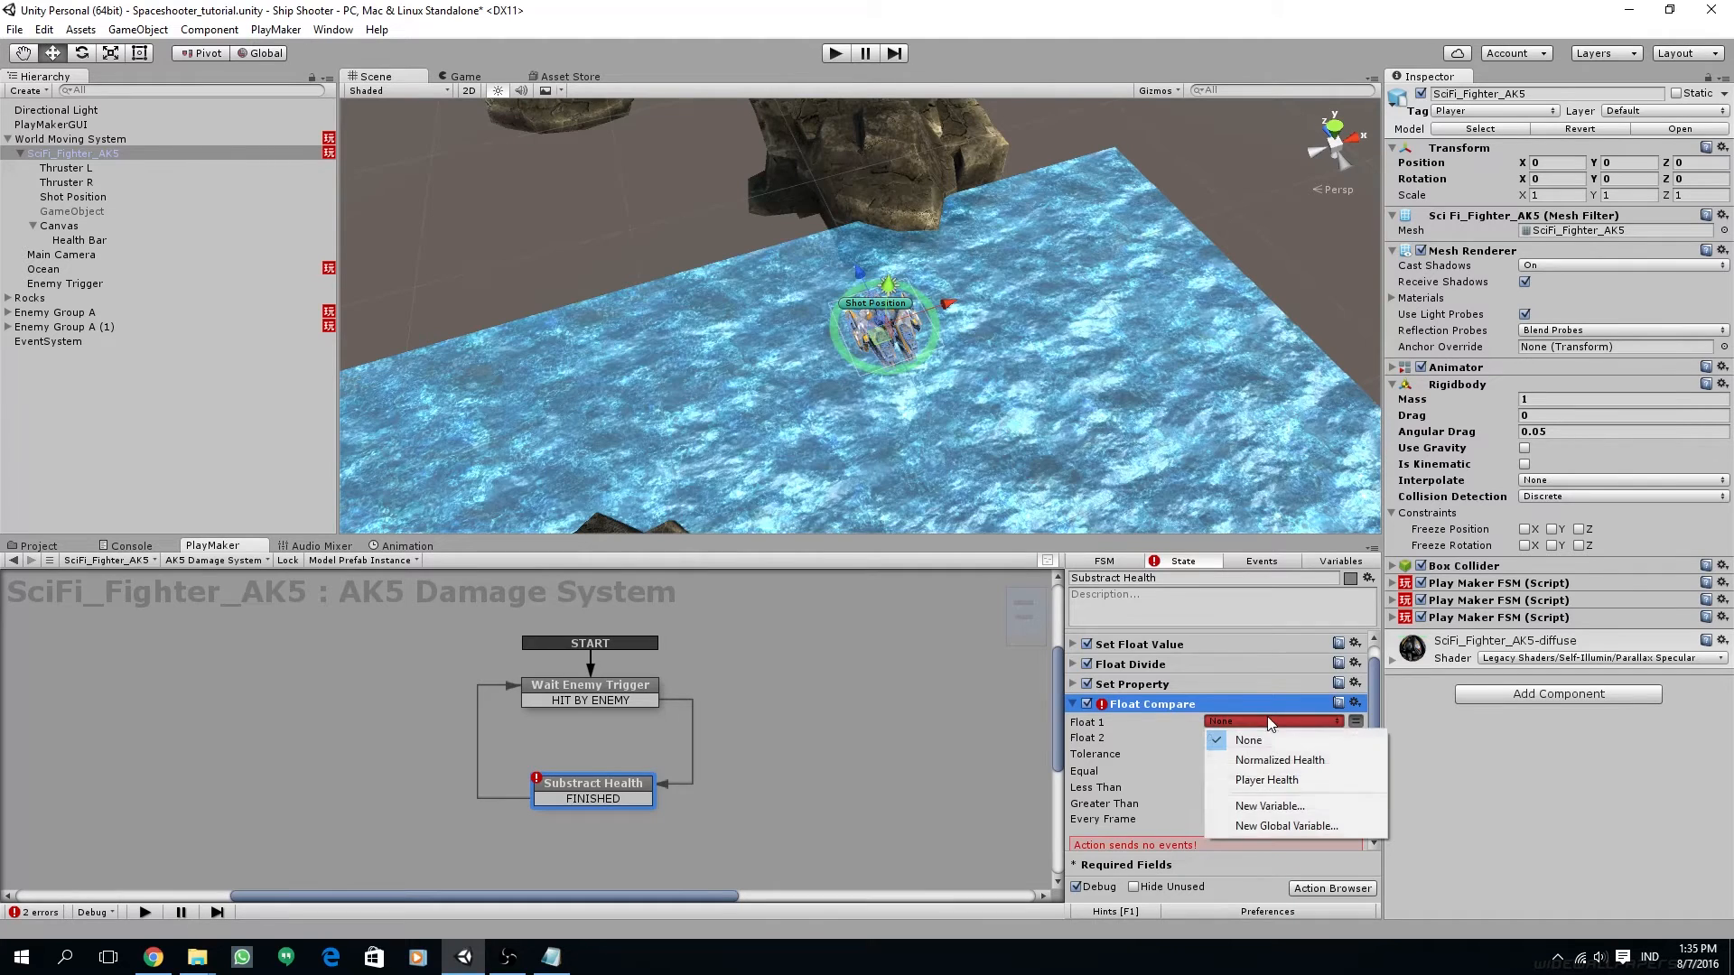
{"action": "left_click", "coordinate": [1275, 760]}
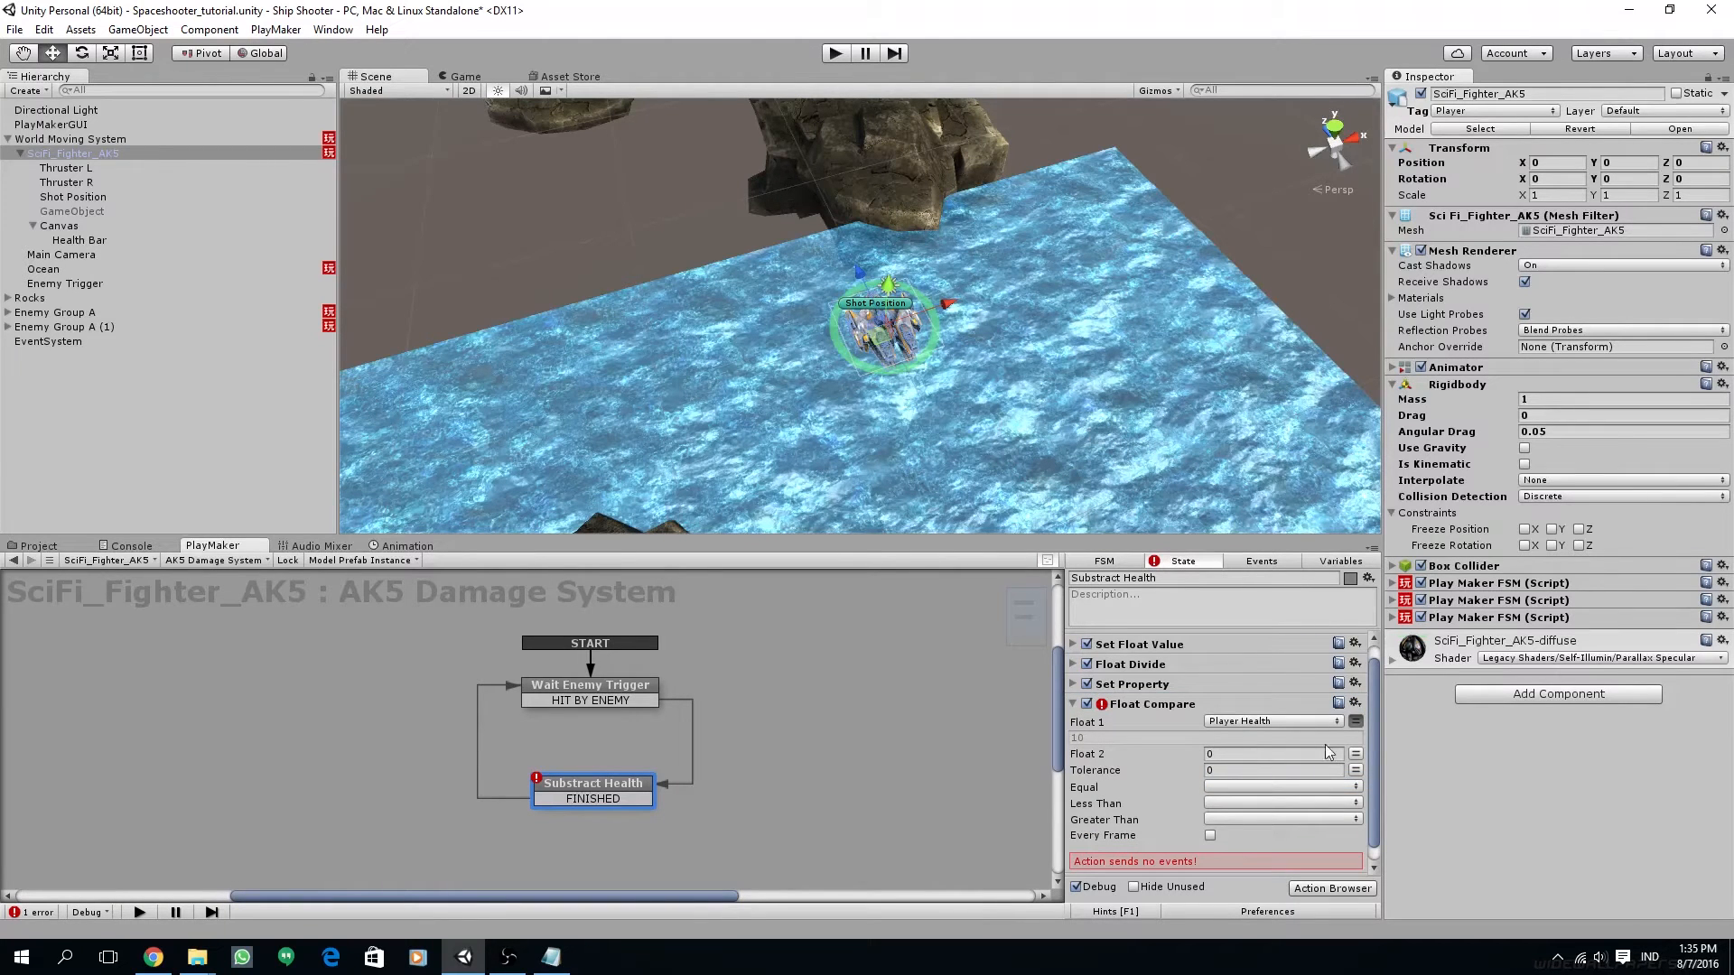
{"action": "scroll", "coordinate": [1373, 744], "scroll_direction": "down", "scroll_amount": 1}
{"action": "left_click", "coordinate": [1237, 737]}
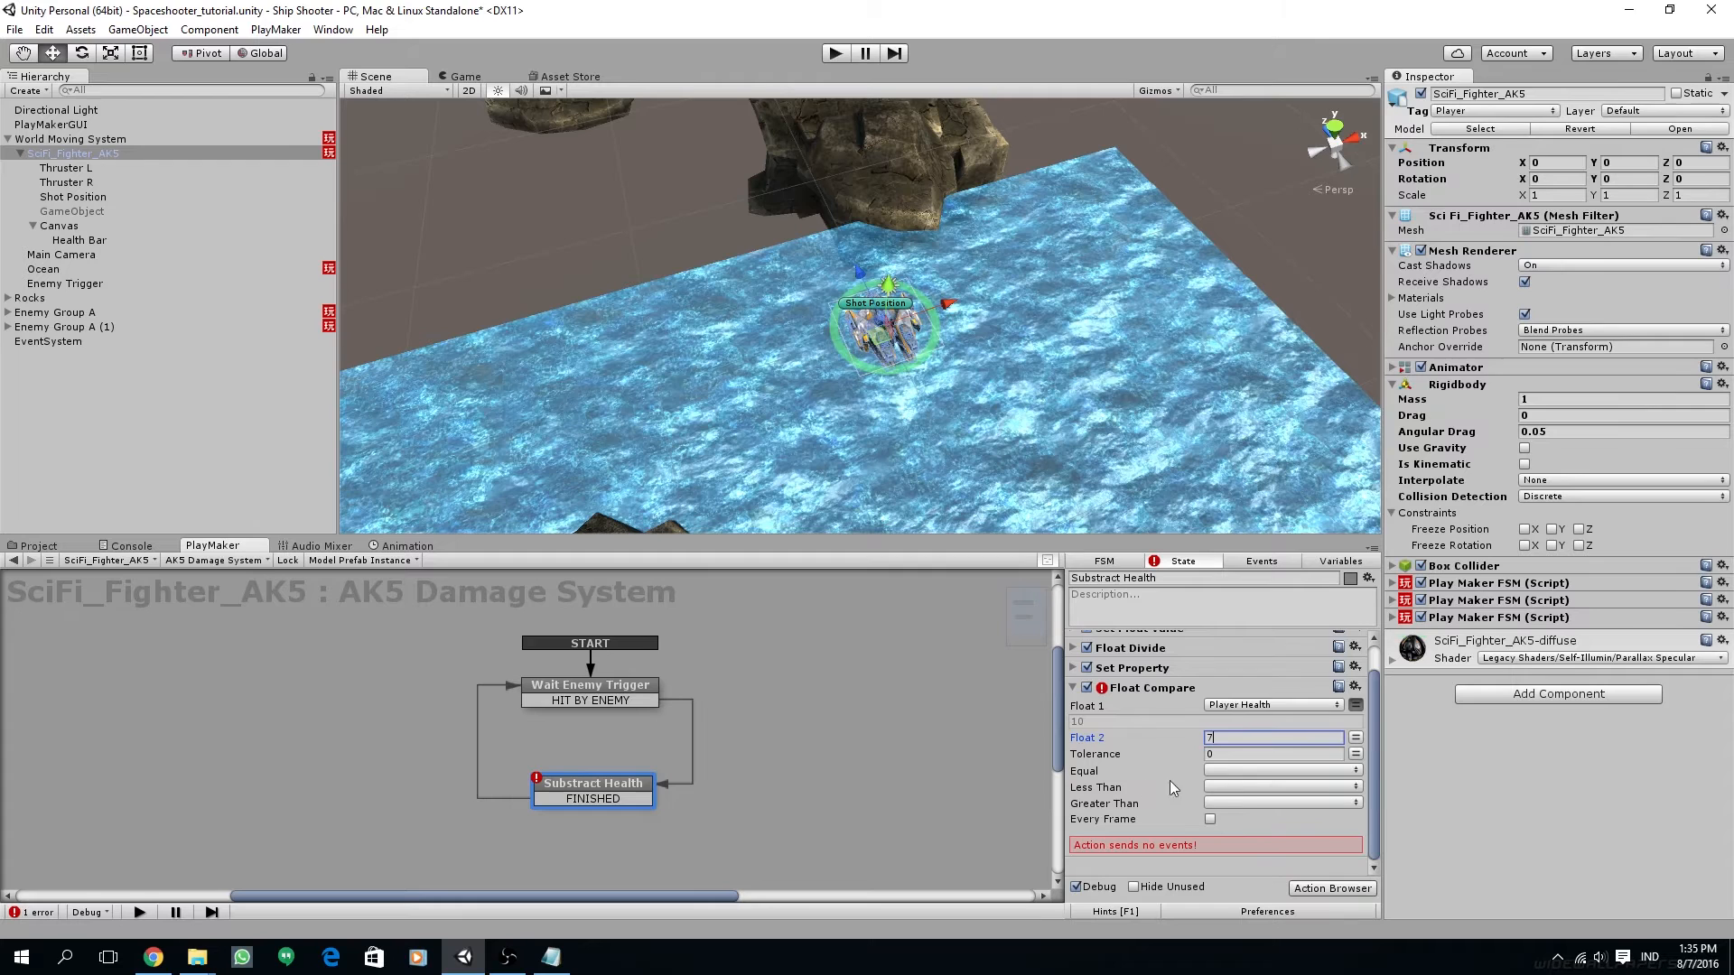
{"action": "type", "text": "7"}
Create a CHANGE HEALTH COLOR event for the Less Than result and add it as a transition on the Substract Health state
{"action": "left_click", "coordinate": [1235, 788]}
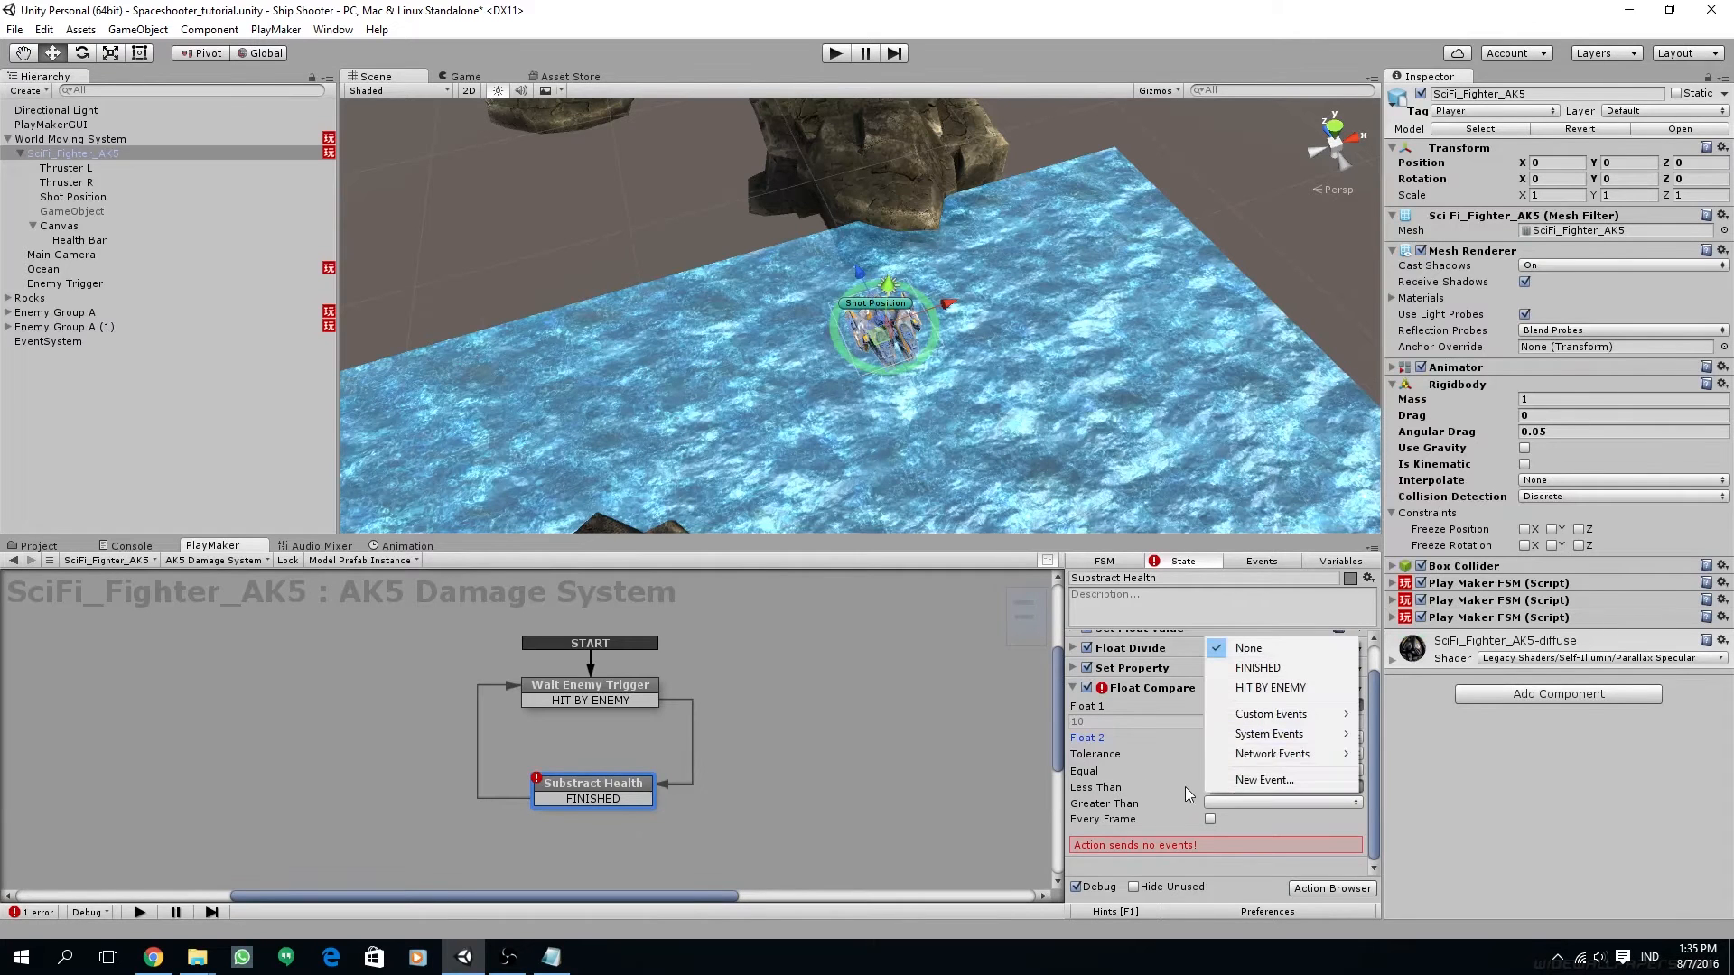
{"action": "left_click", "coordinate": [1244, 780]}
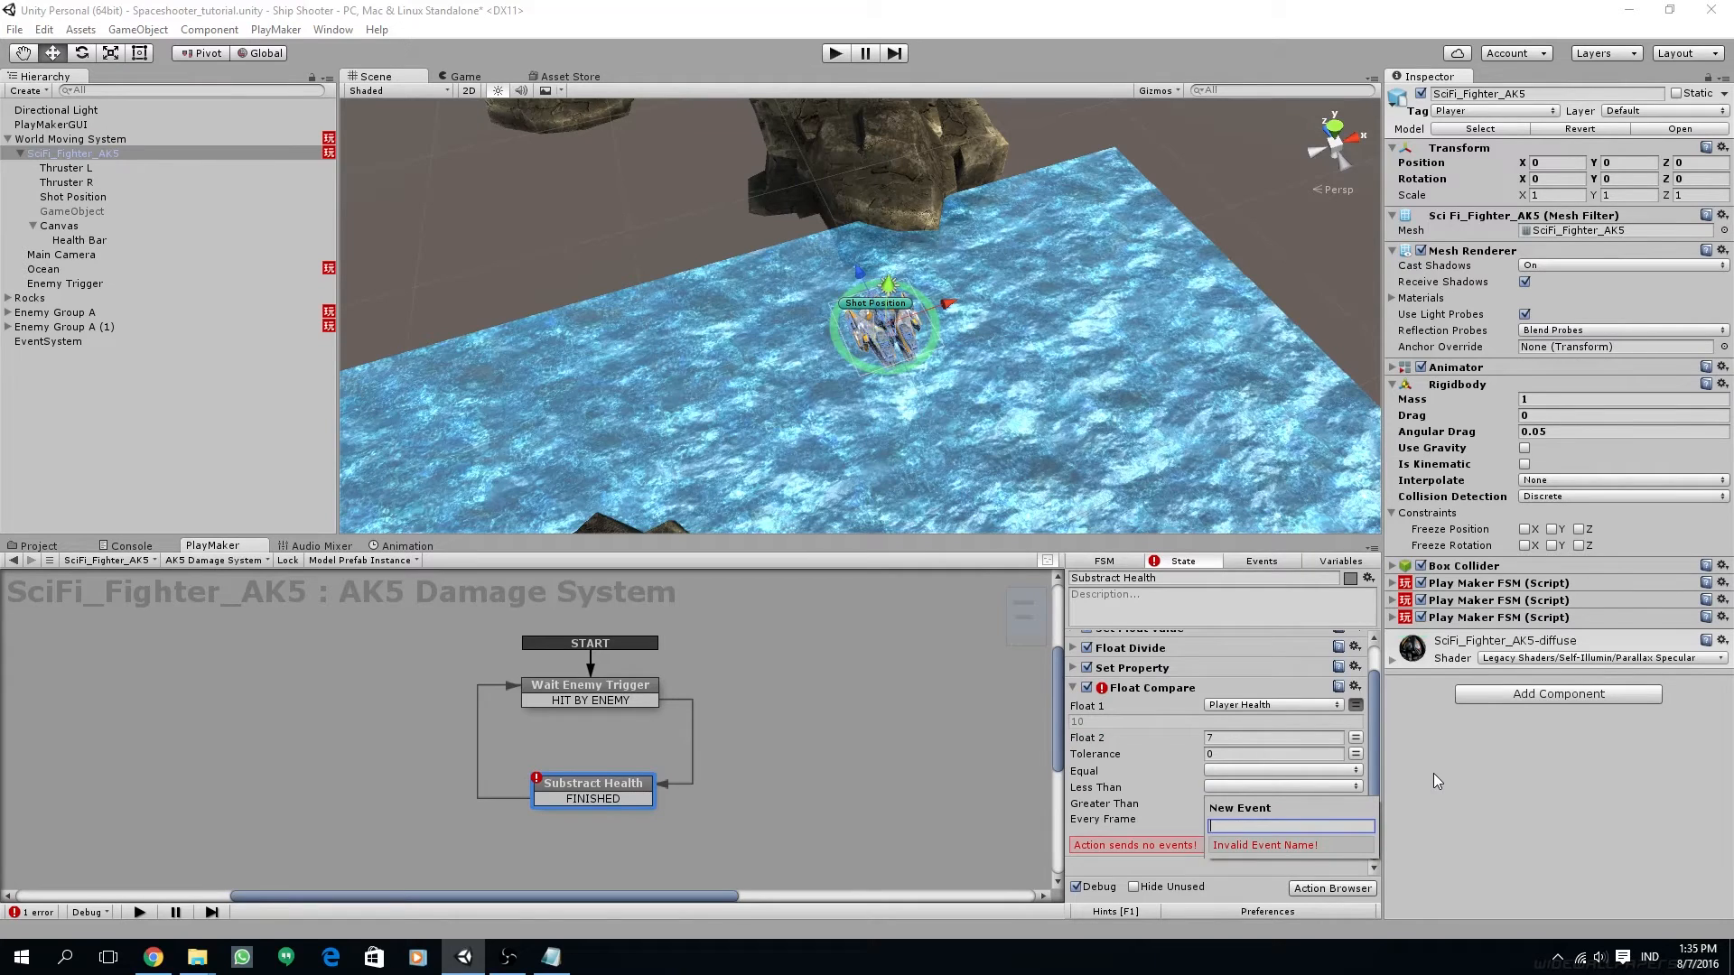
{"action": "type", "text": "CHANGE "}
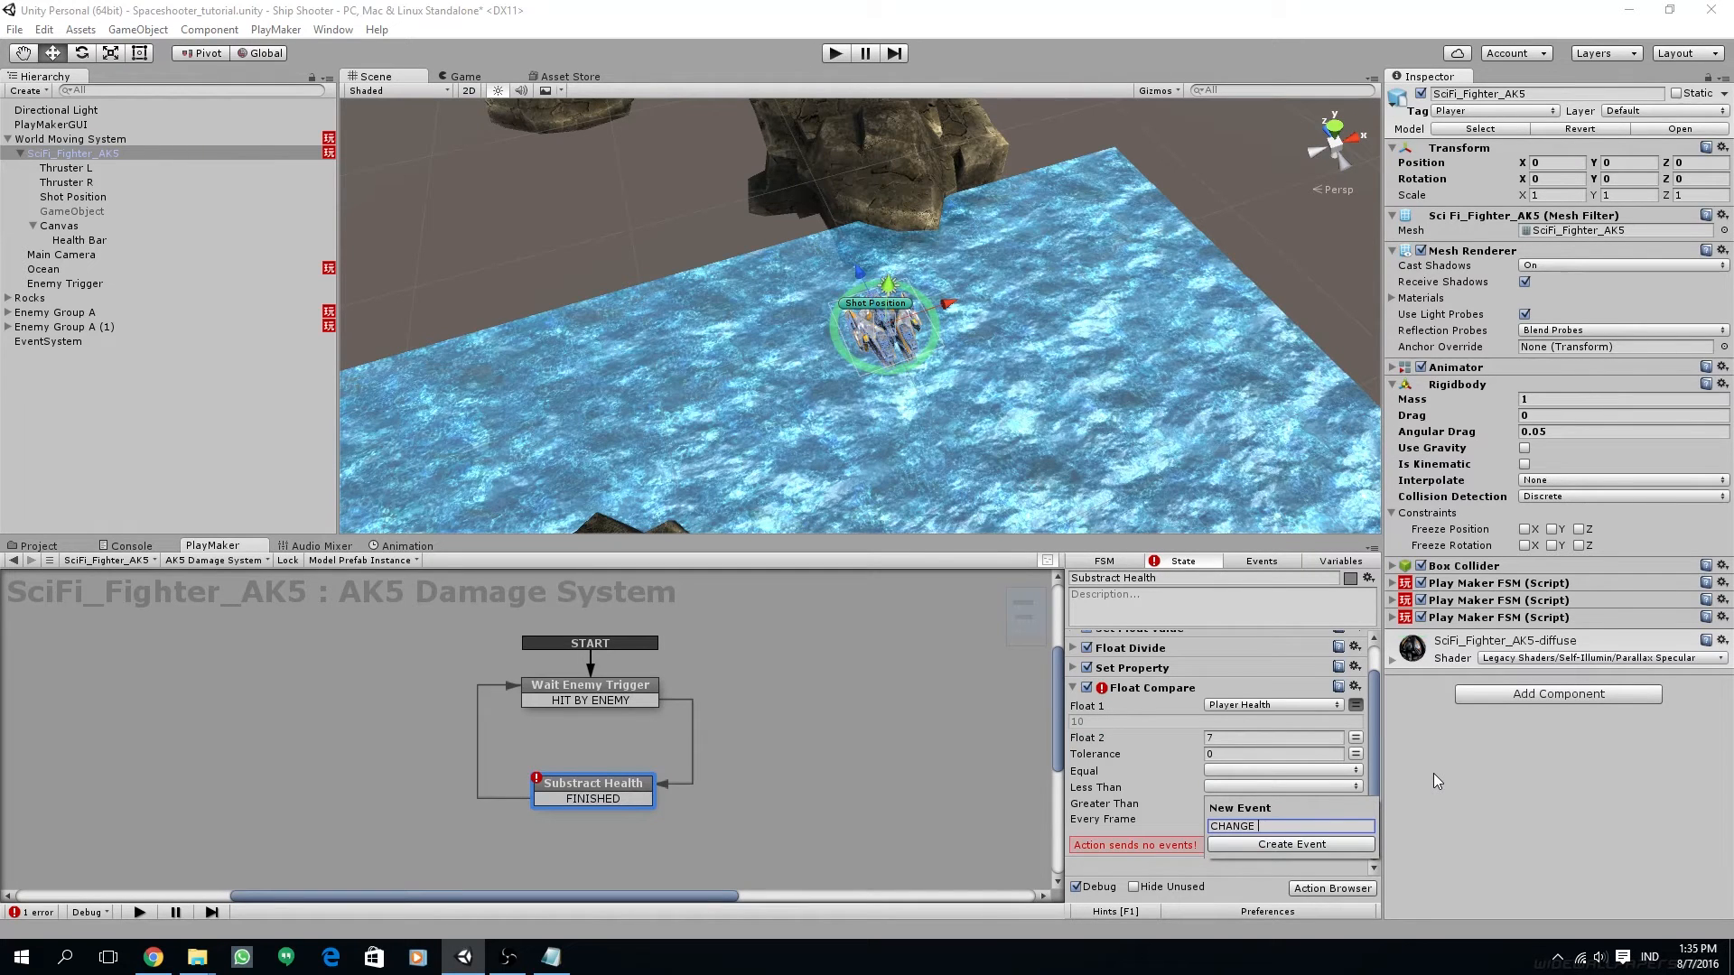
{"action": "type", "text": "HEALTH COLOR"}
{"action": "key", "text": "Return"}
{"action": "right_click", "coordinate": [614, 797]}
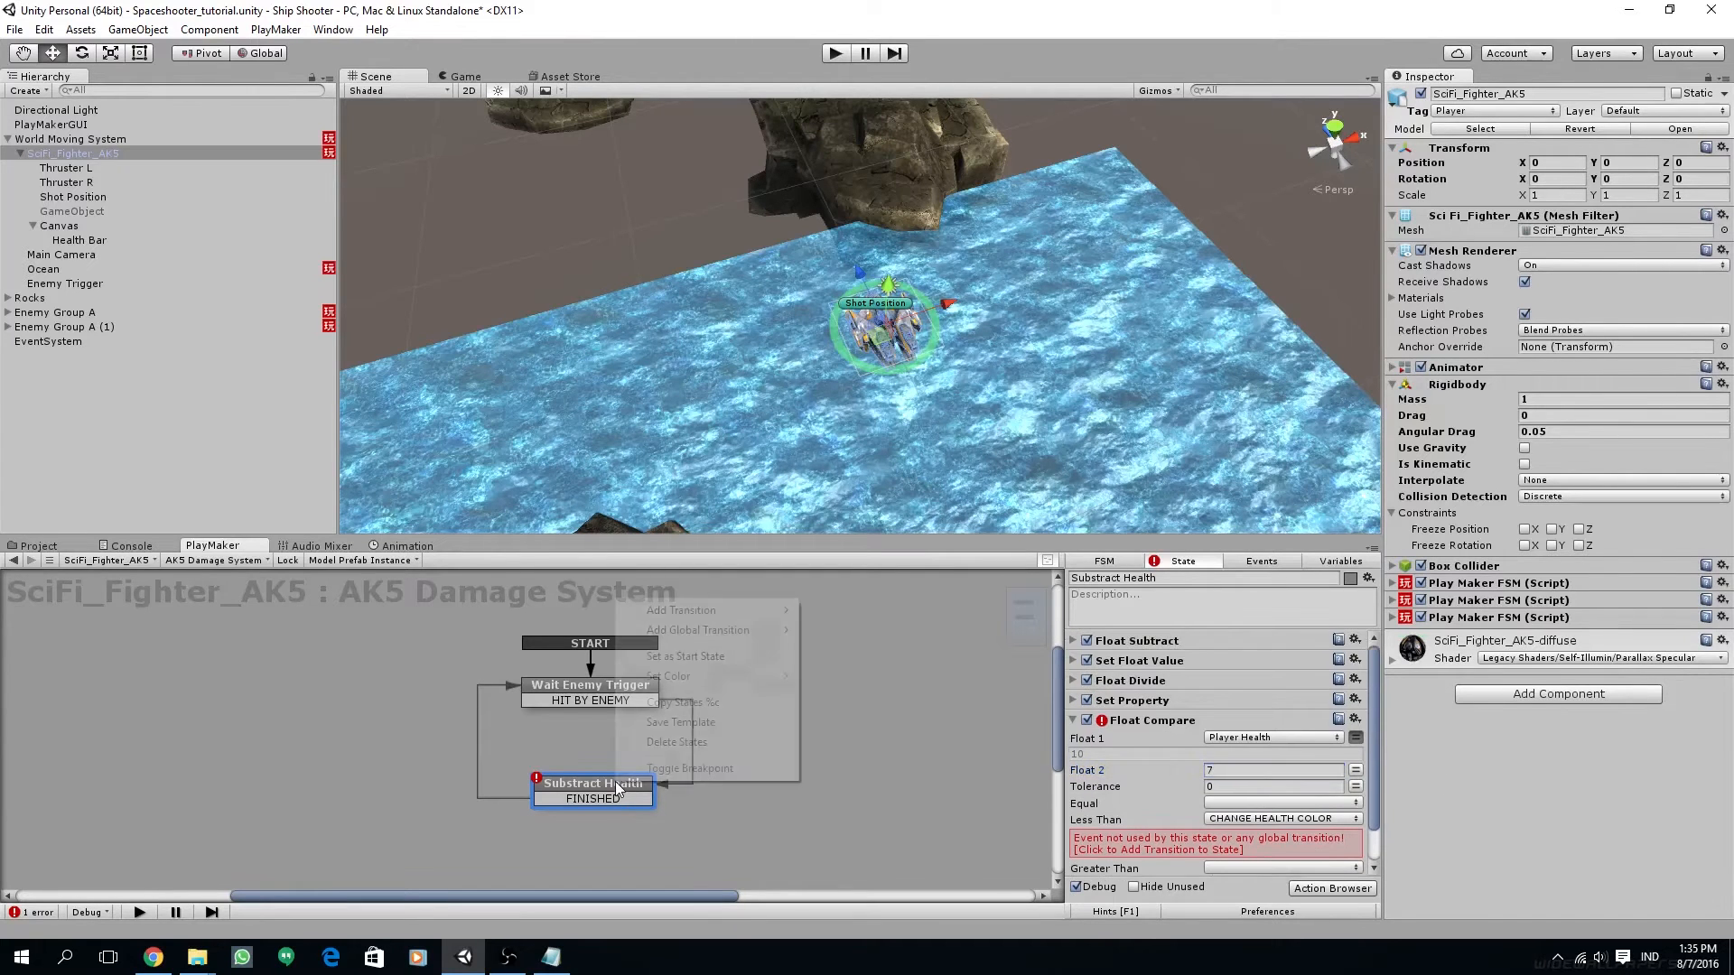
{"action": "mouse_move", "coordinate": [727, 609]}
{"action": "left_click", "coordinate": [847, 630]}
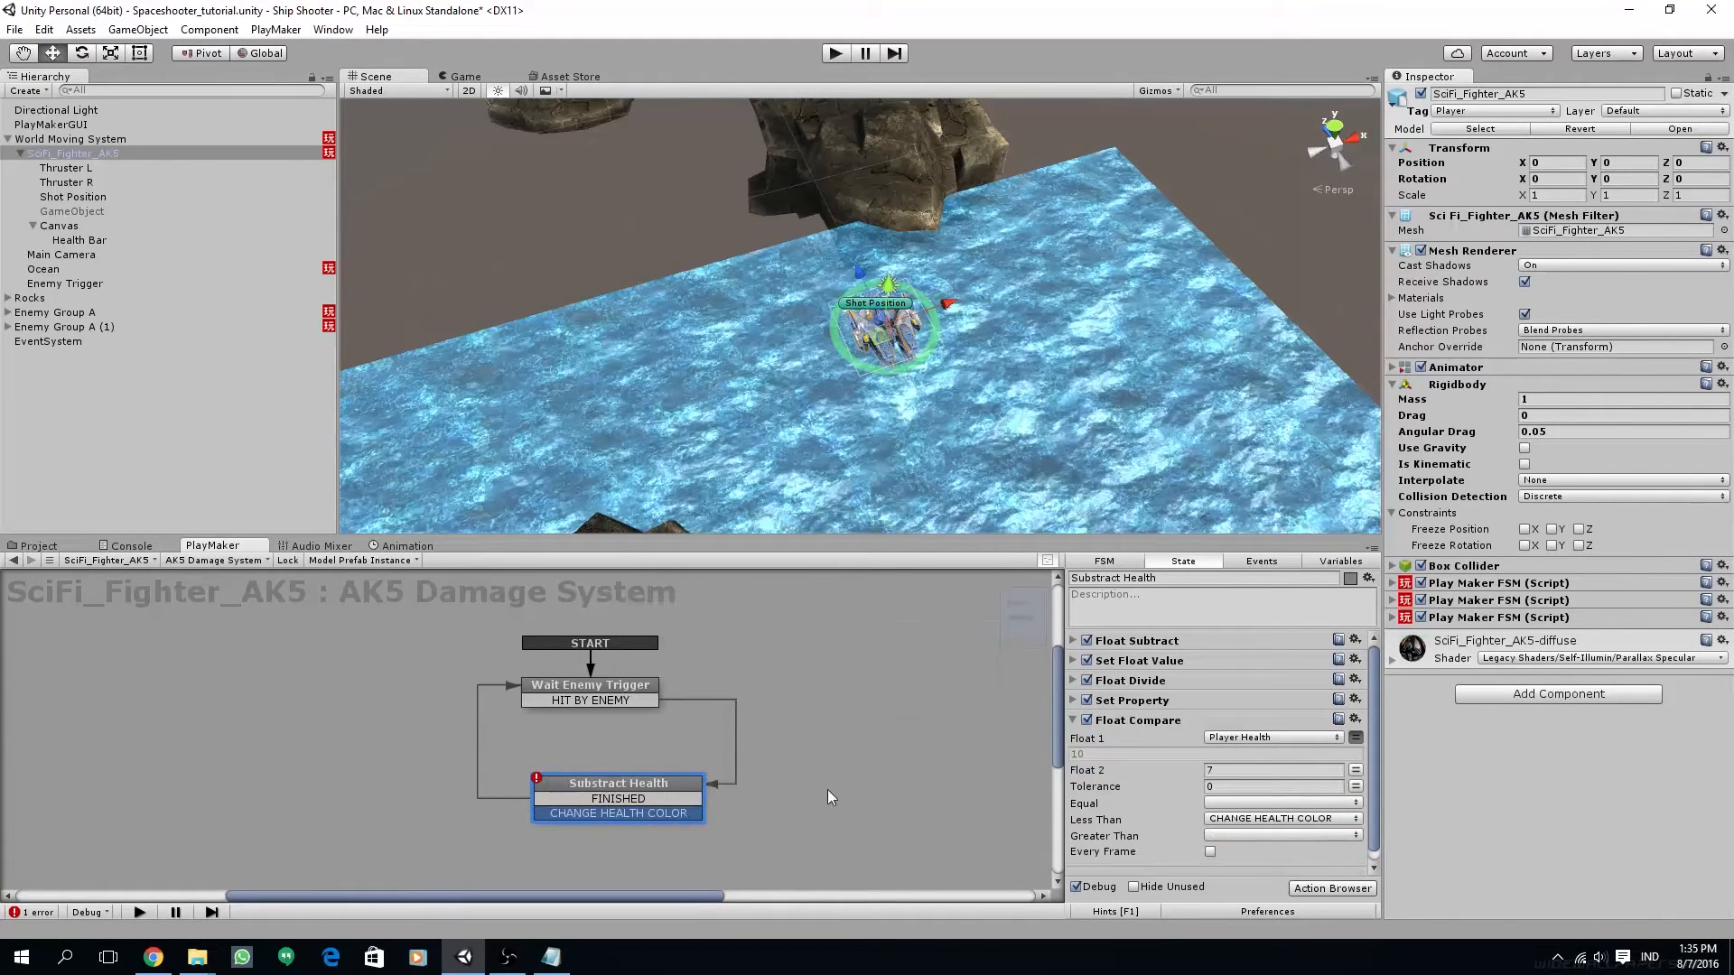
Add a state named Change Color and link Substract Health's CHANGE HEALTH COLOR transition to it
{"action": "left_click_drag", "start_coordinate": [628, 771], "coordinate": [600, 771]}
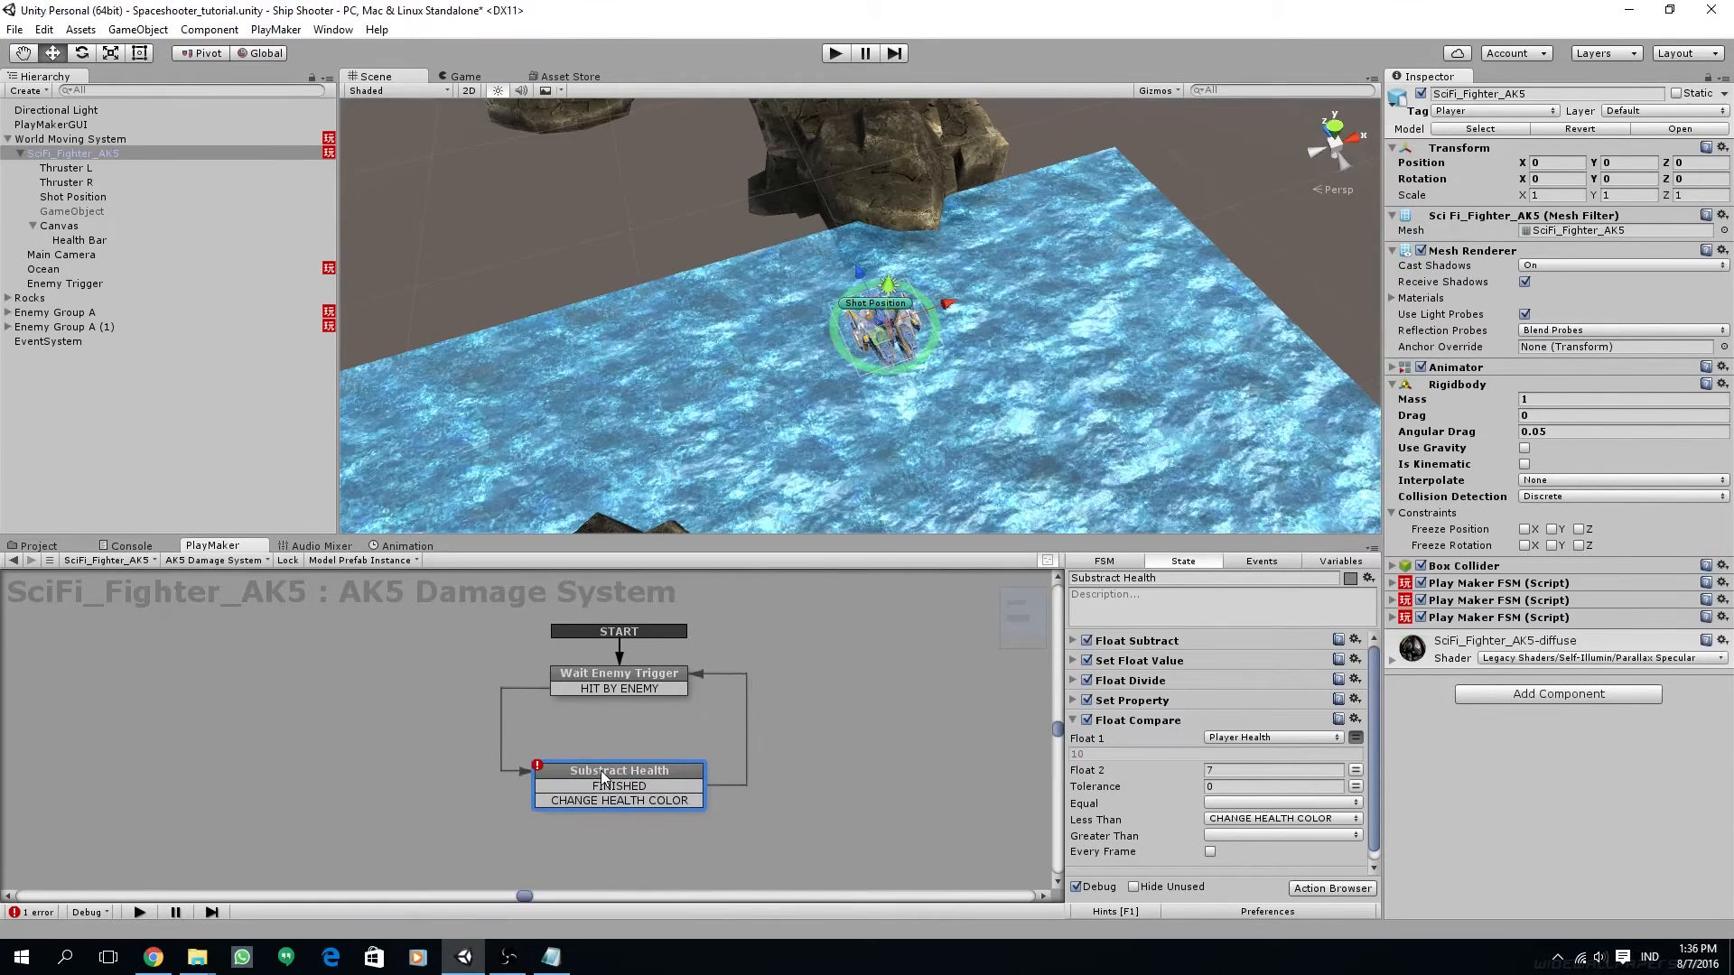
{"action": "right_click", "coordinate": [822, 681]}
{"action": "left_click", "coordinate": [853, 691]}
{"action": "left_click_drag", "start_coordinate": [853, 701], "coordinate": [860, 699]}
{"action": "left_click", "coordinate": [1136, 578]}
{"action": "type", "text": "Change"}
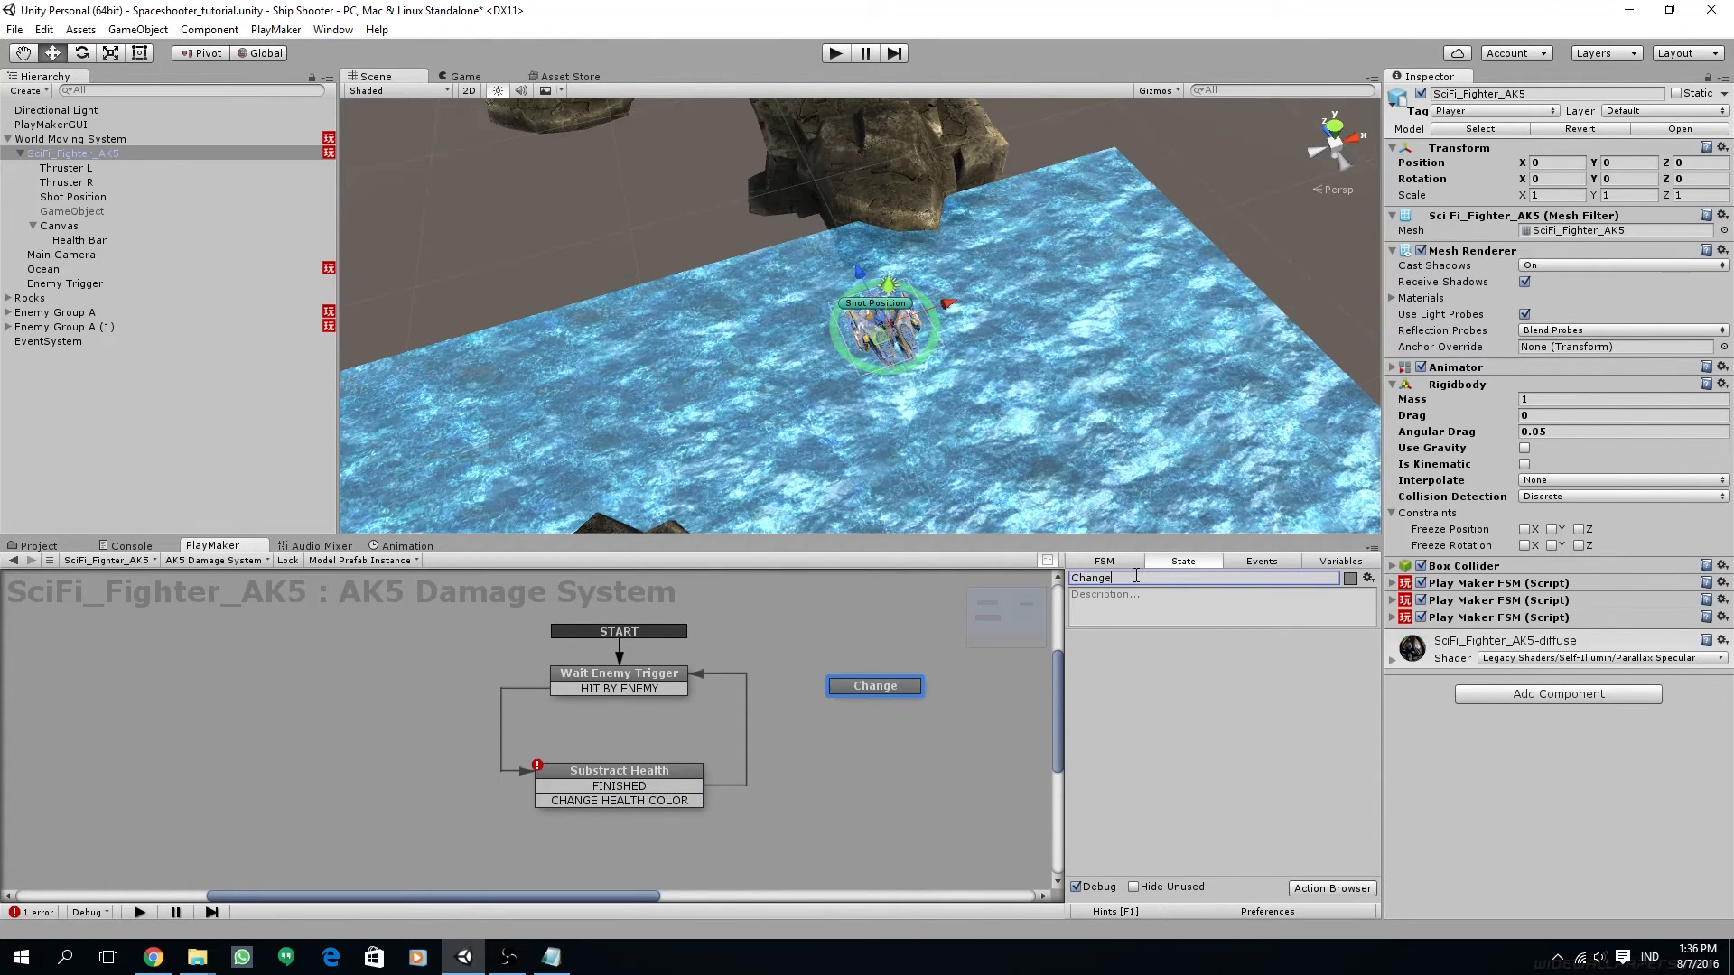
{"action": "type", "text": " Color"}
{"action": "mouse_move", "coordinate": [686, 803]}
{"action": "left_mouse_down"}
{"action": "mouse_move", "coordinate": [796, 779]}
{"action": "mouse_move", "coordinate": [838, 686]}
{"action": "mouse_move", "coordinate": [860, 724]}
{"action": "left_mouse_up"}
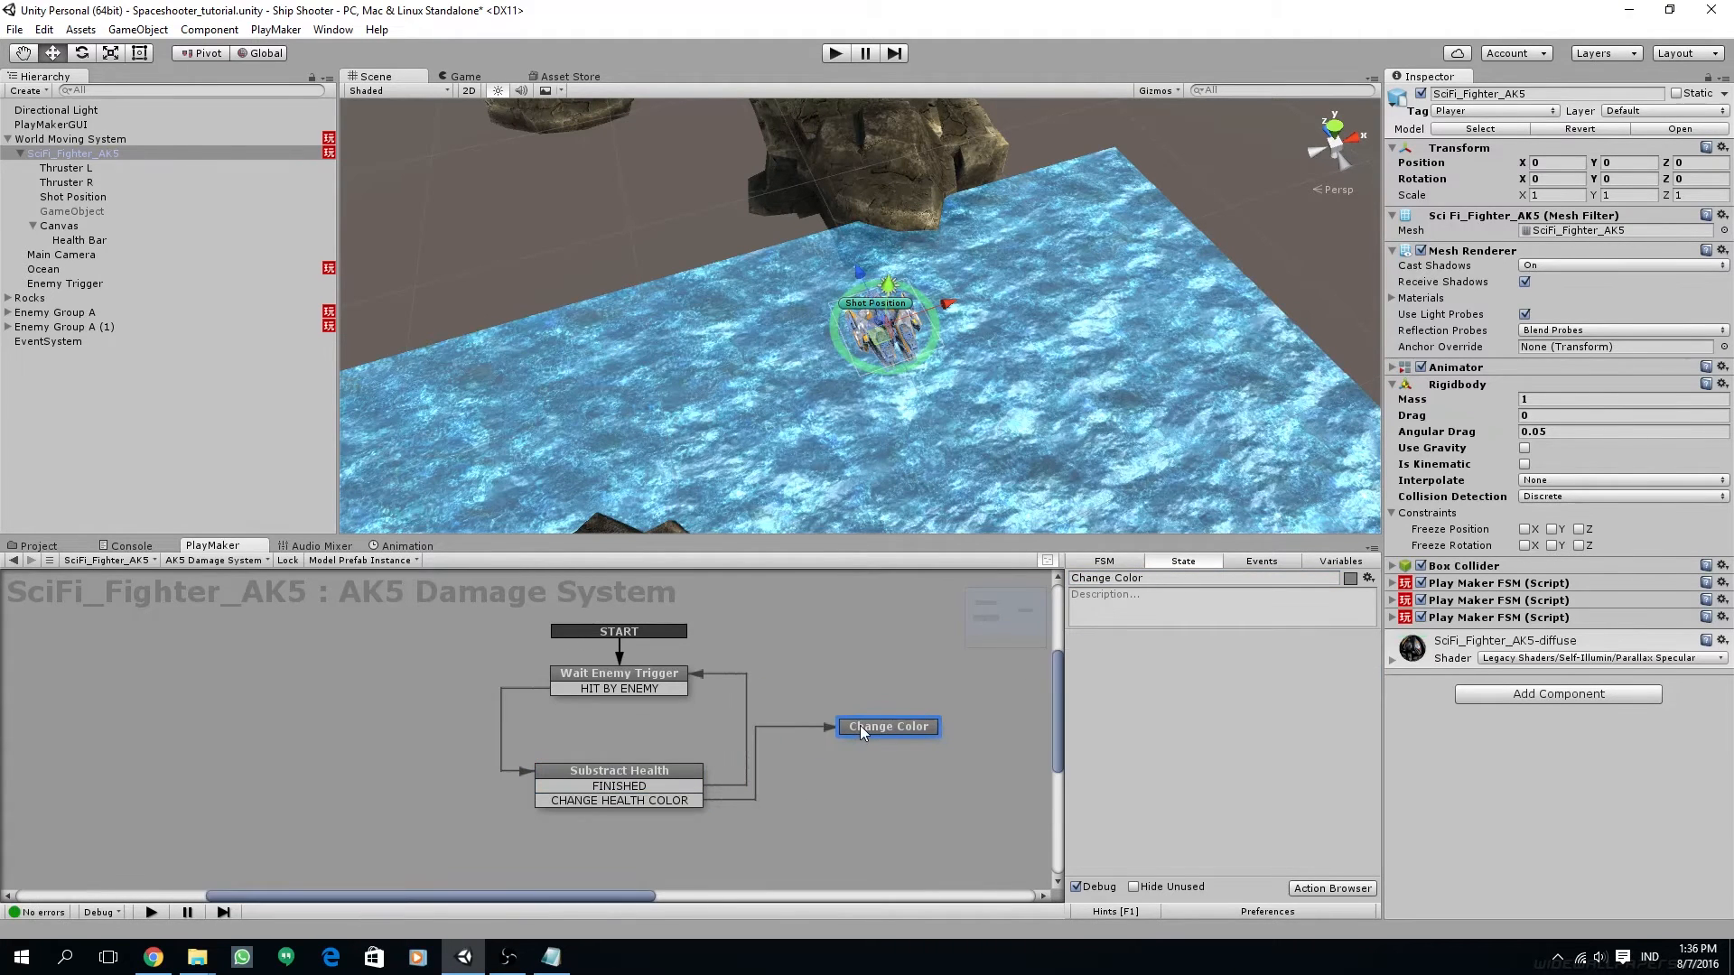
Lock the FSM view and add a Set Property action targeting the Health Bar's Image component to the Change Color state
{"action": "left_click", "coordinate": [287, 560]}
{"action": "left_click", "coordinate": [79, 240]}
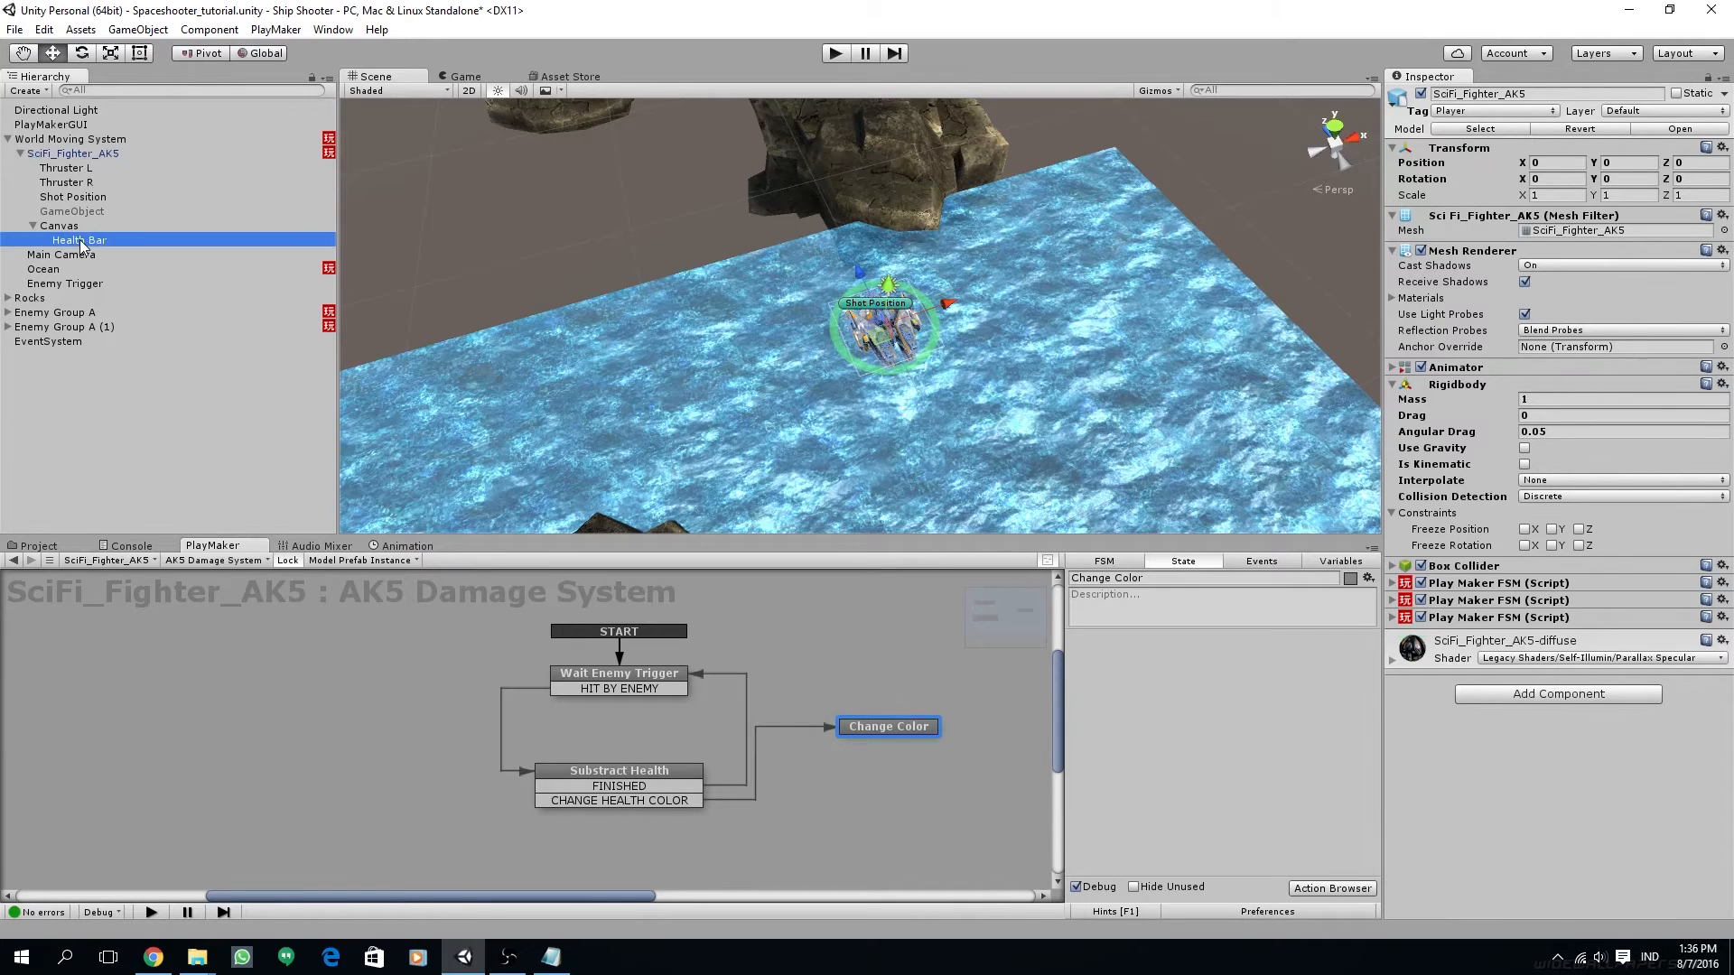
{"action": "mouse_move", "coordinate": [1478, 304]}
{"action": "left_mouse_down"}
{"action": "mouse_move", "coordinate": [1354, 470]}
{"action": "mouse_move", "coordinate": [1217, 721]}
{"action": "mouse_move", "coordinate": [1132, 697]}
{"action": "left_mouse_up"}
{"action": "left_click", "coordinate": [1183, 757]}
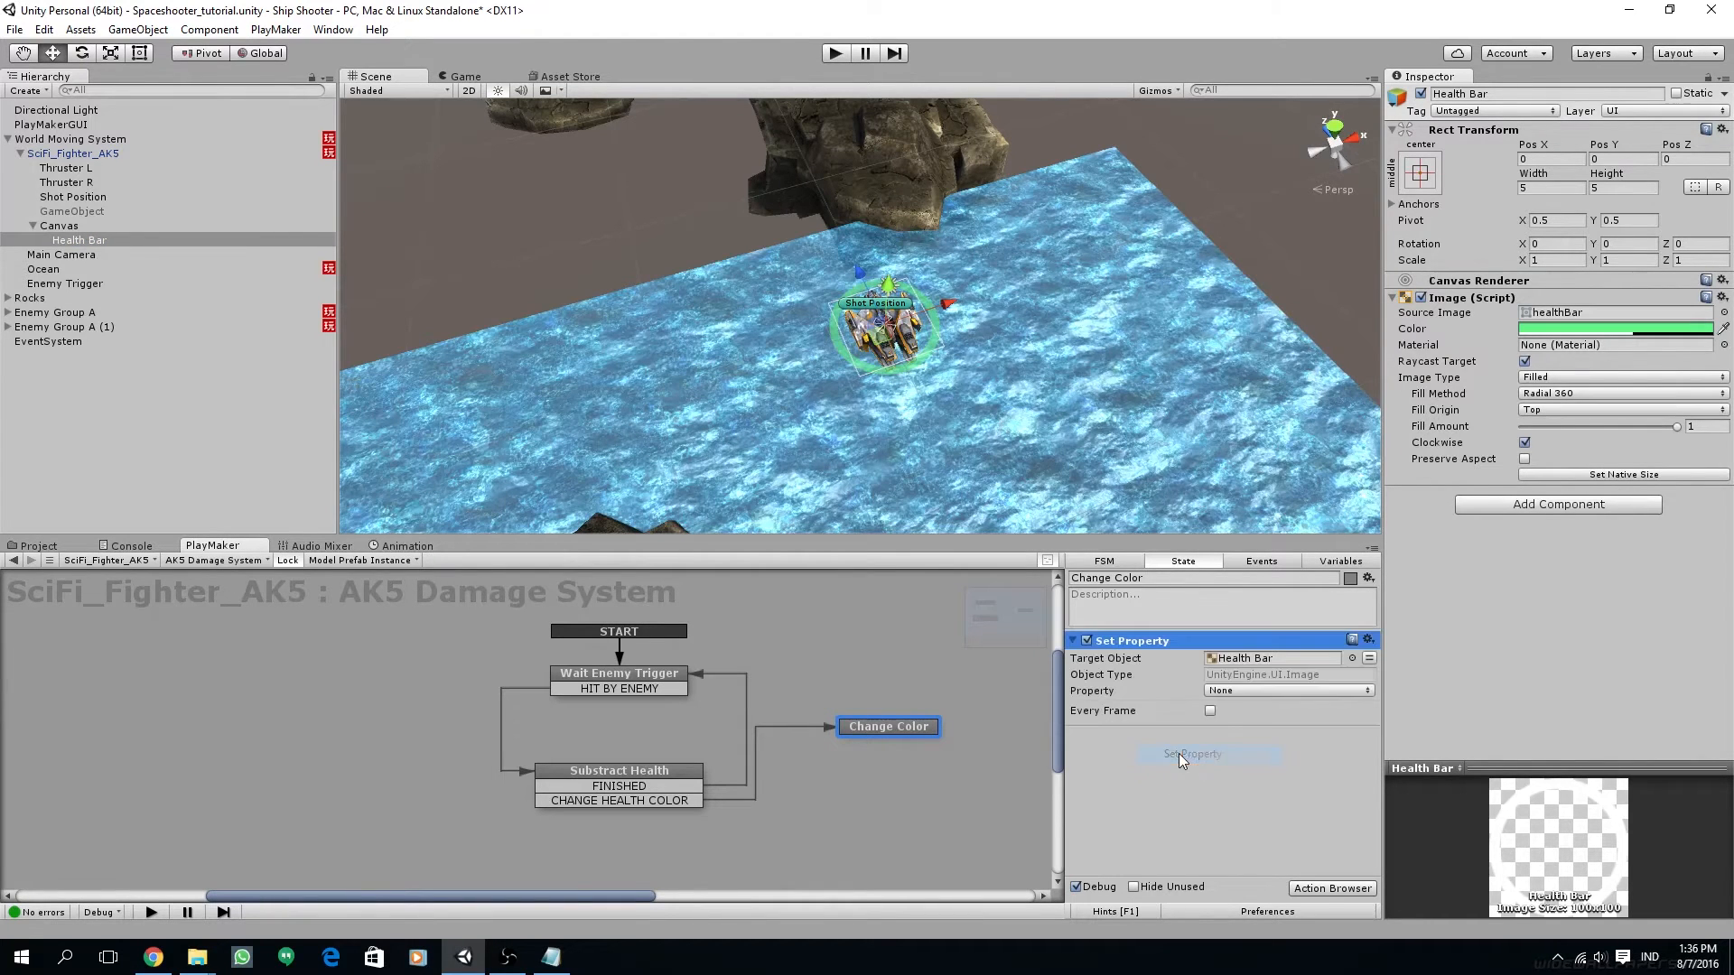
Set the Set Property action to apply the Critical Health variable to the Health Bar's color property
{"action": "left_click", "coordinate": [1243, 691]}
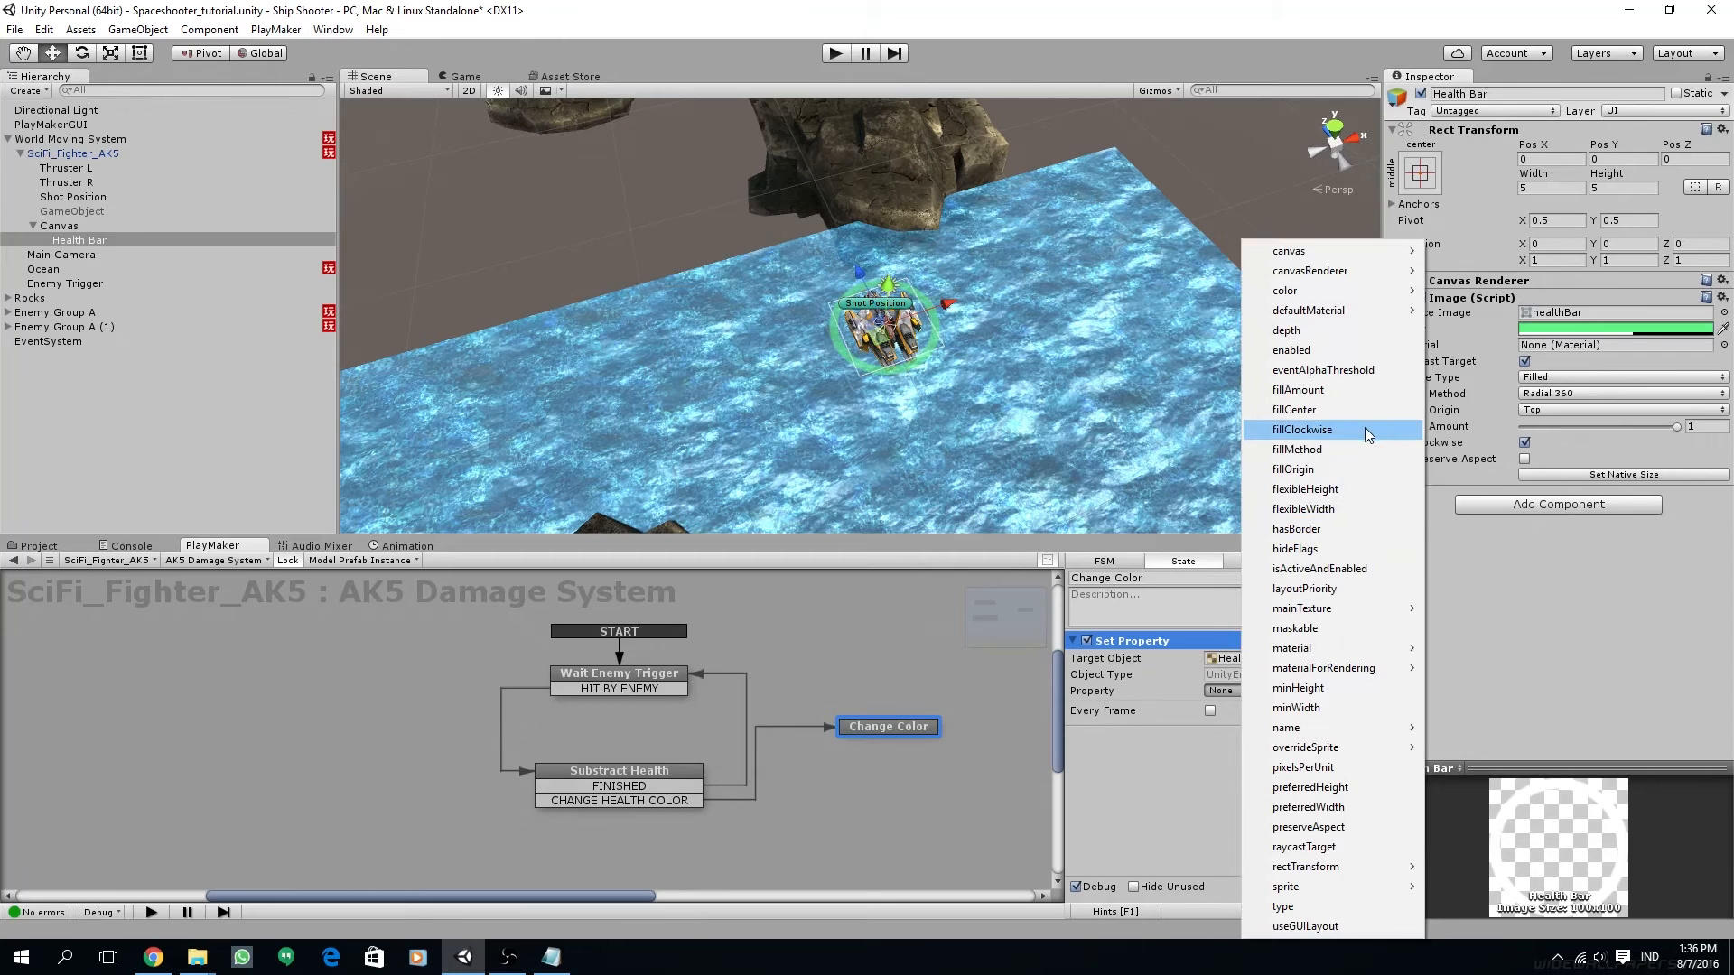
{"action": "mouse_move", "coordinate": [1321, 296]}
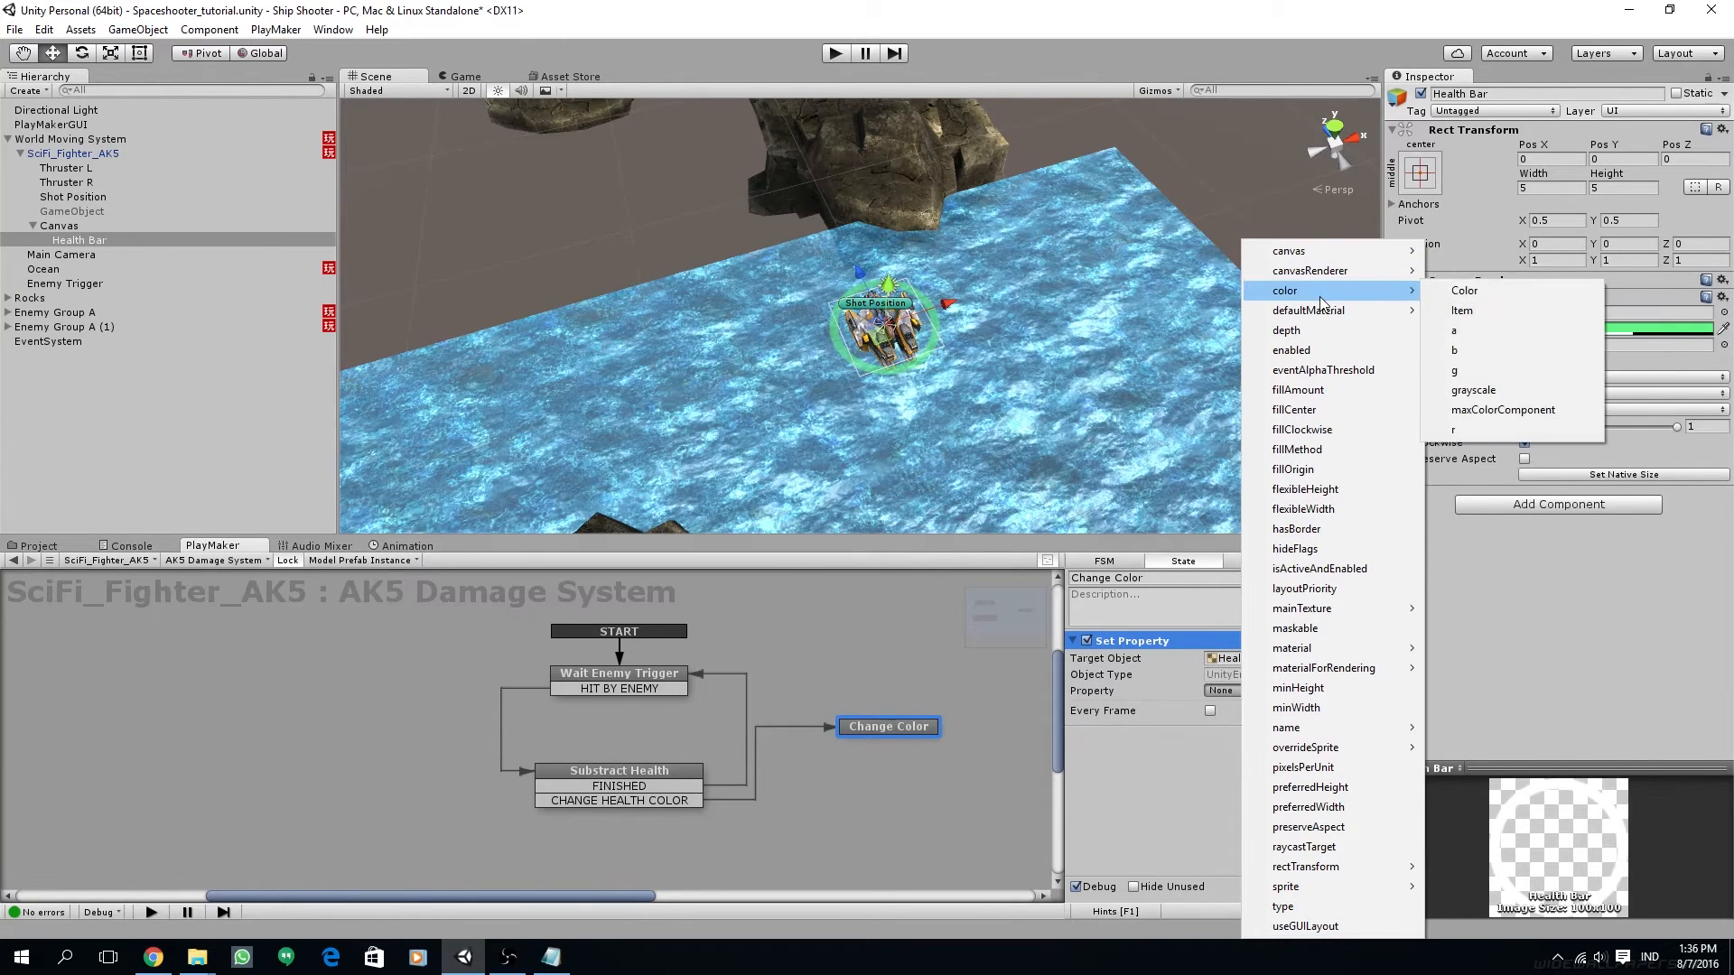
{"action": "left_click", "coordinate": [1482, 293]}
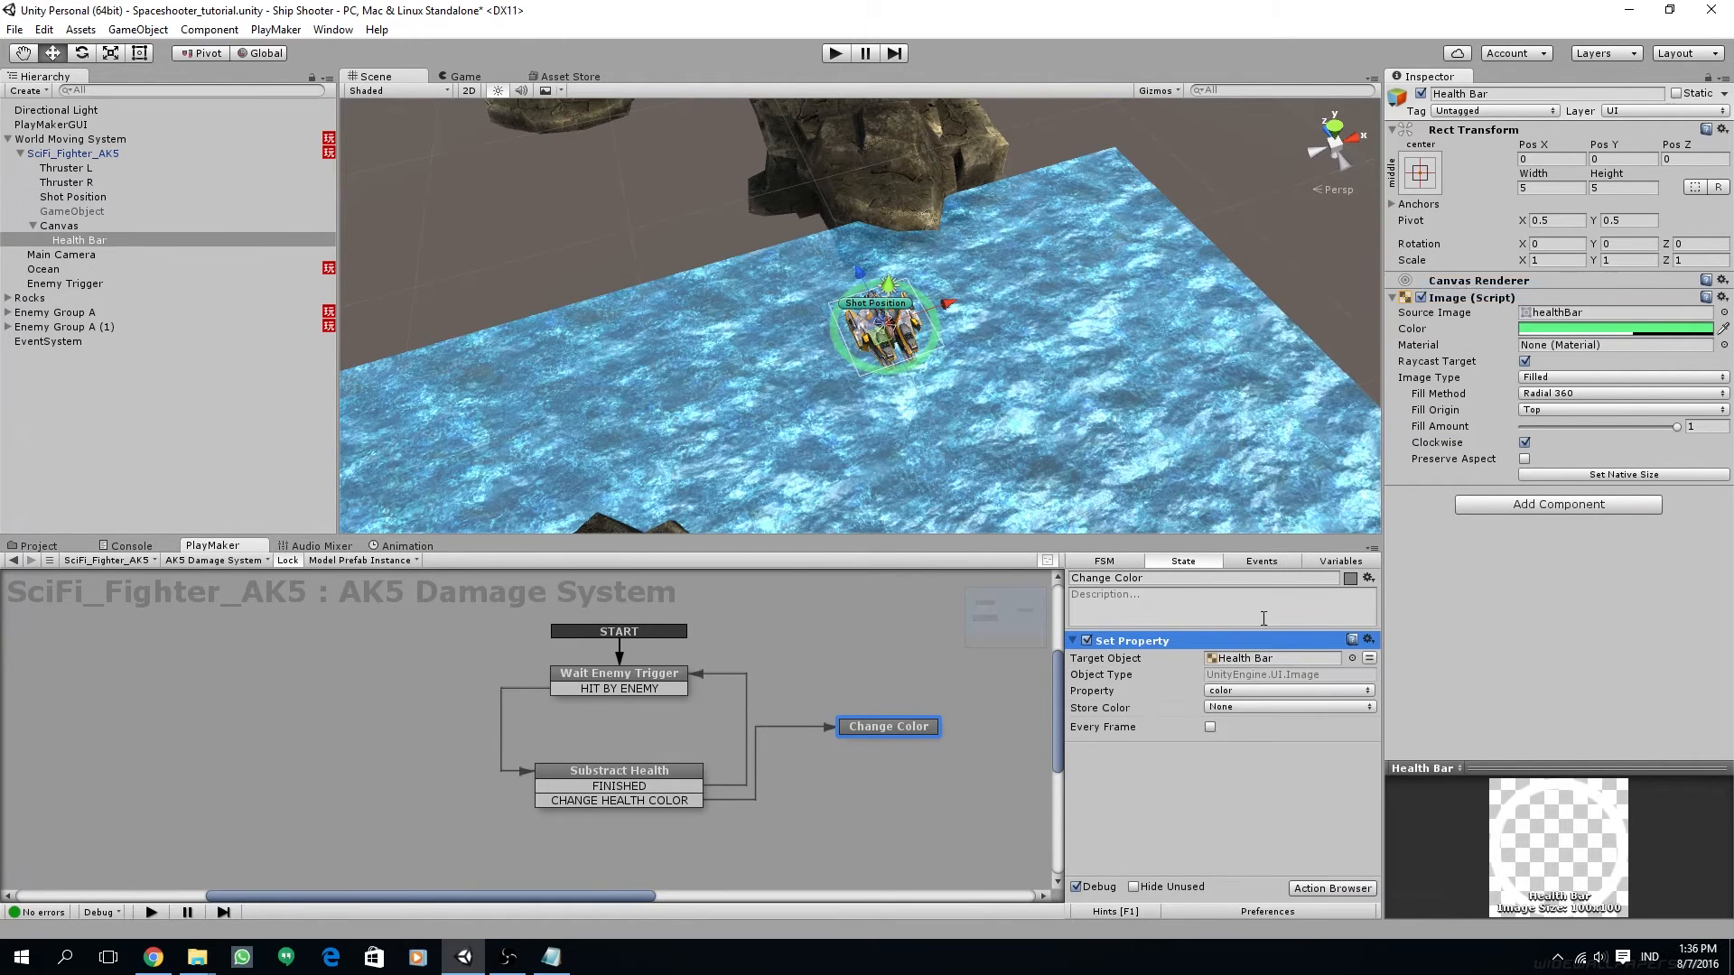
{"action": "left_click", "coordinate": [1235, 708]}
{"action": "left_click", "coordinate": [1261, 748]}
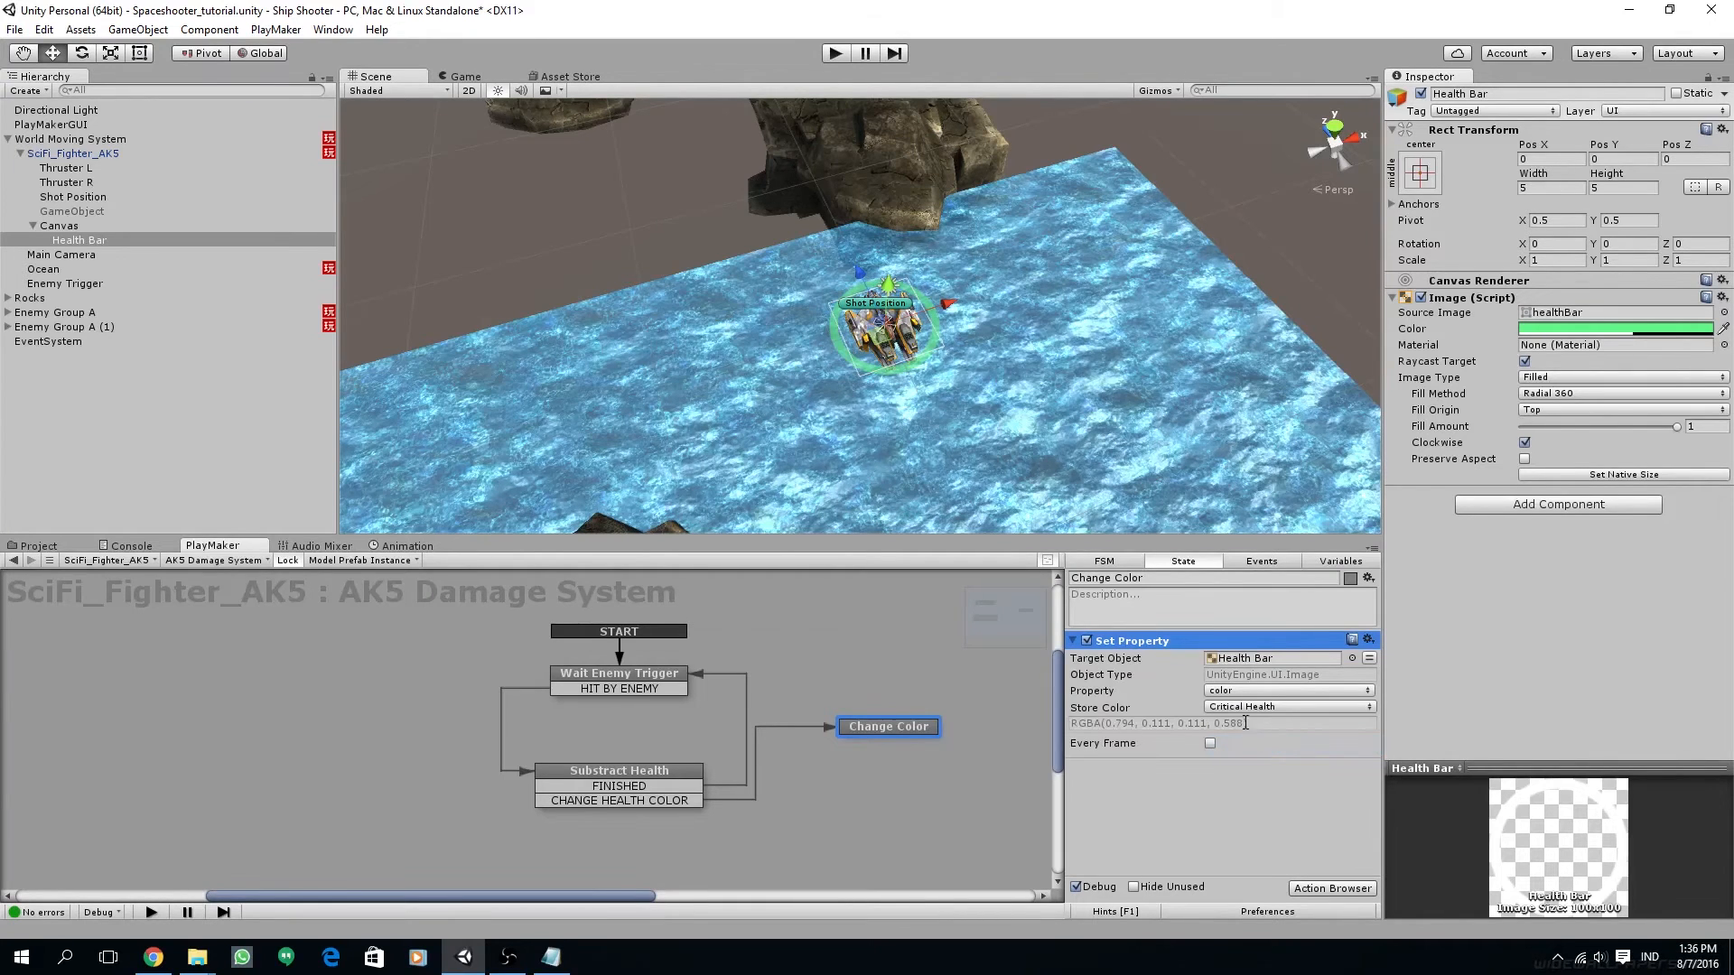
Add a FINISHED transition from Change Color back to Wait Enemy Trigger and save the scene
{"action": "left_click_drag", "start_coordinate": [917, 724], "coordinate": [930, 716]}
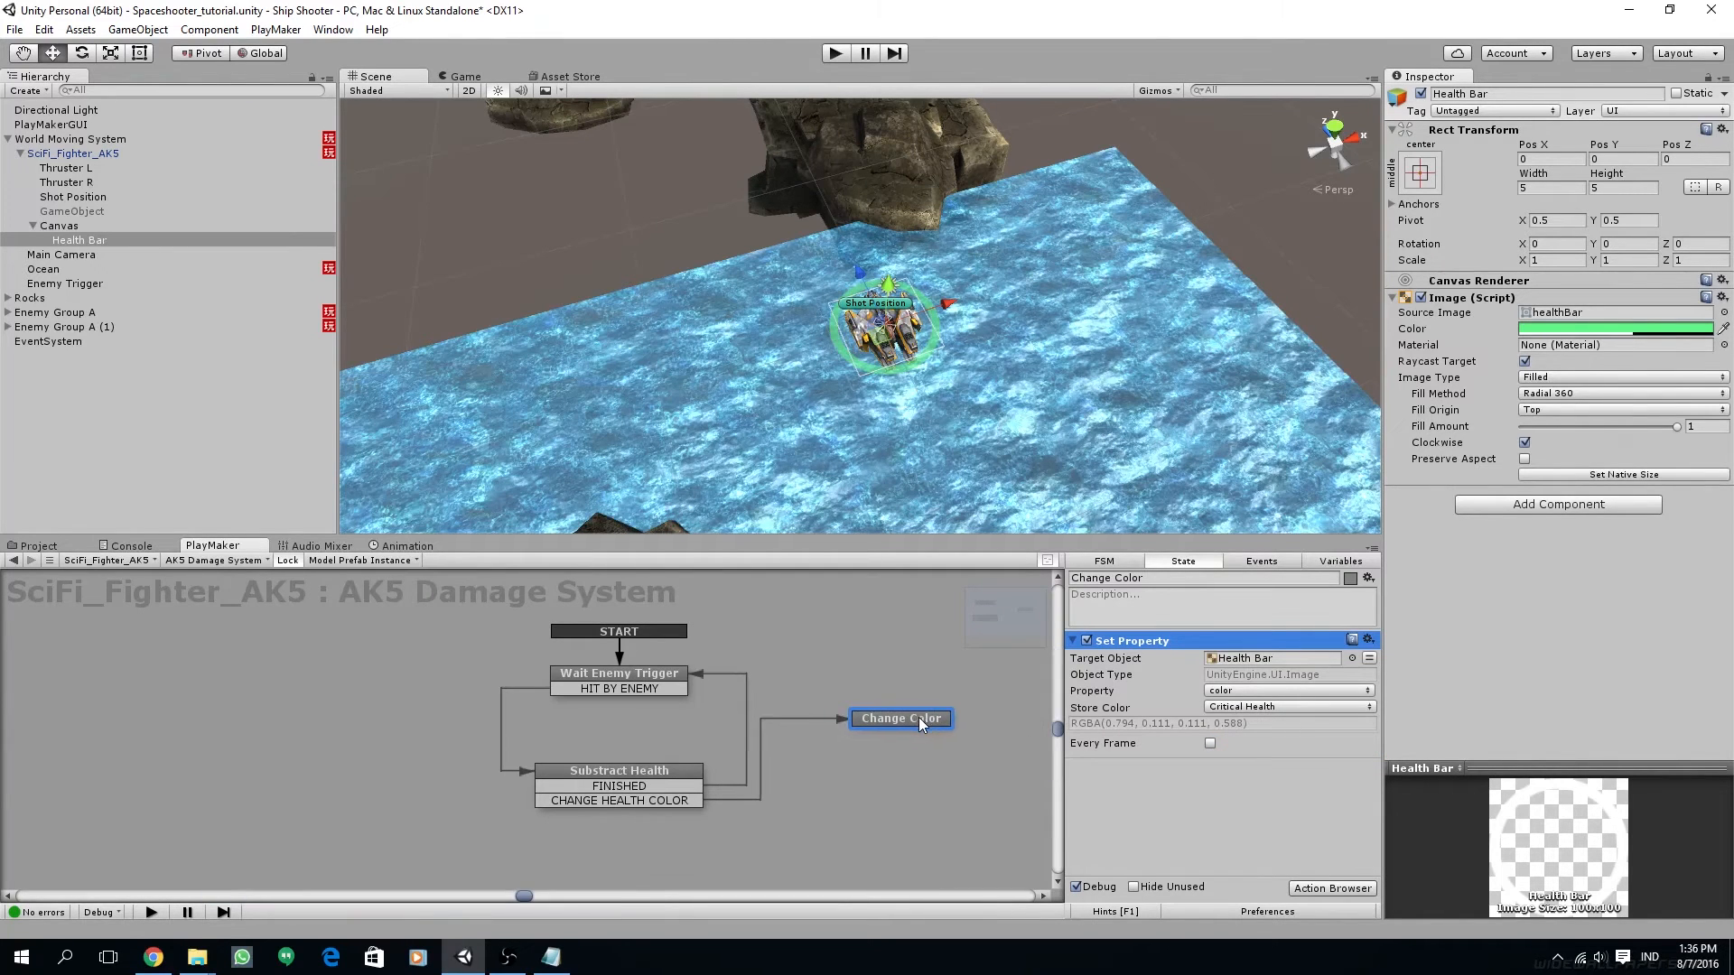
{"action": "right_click", "coordinate": [903, 719]}
{"action": "mouse_move", "coordinate": [931, 733]}
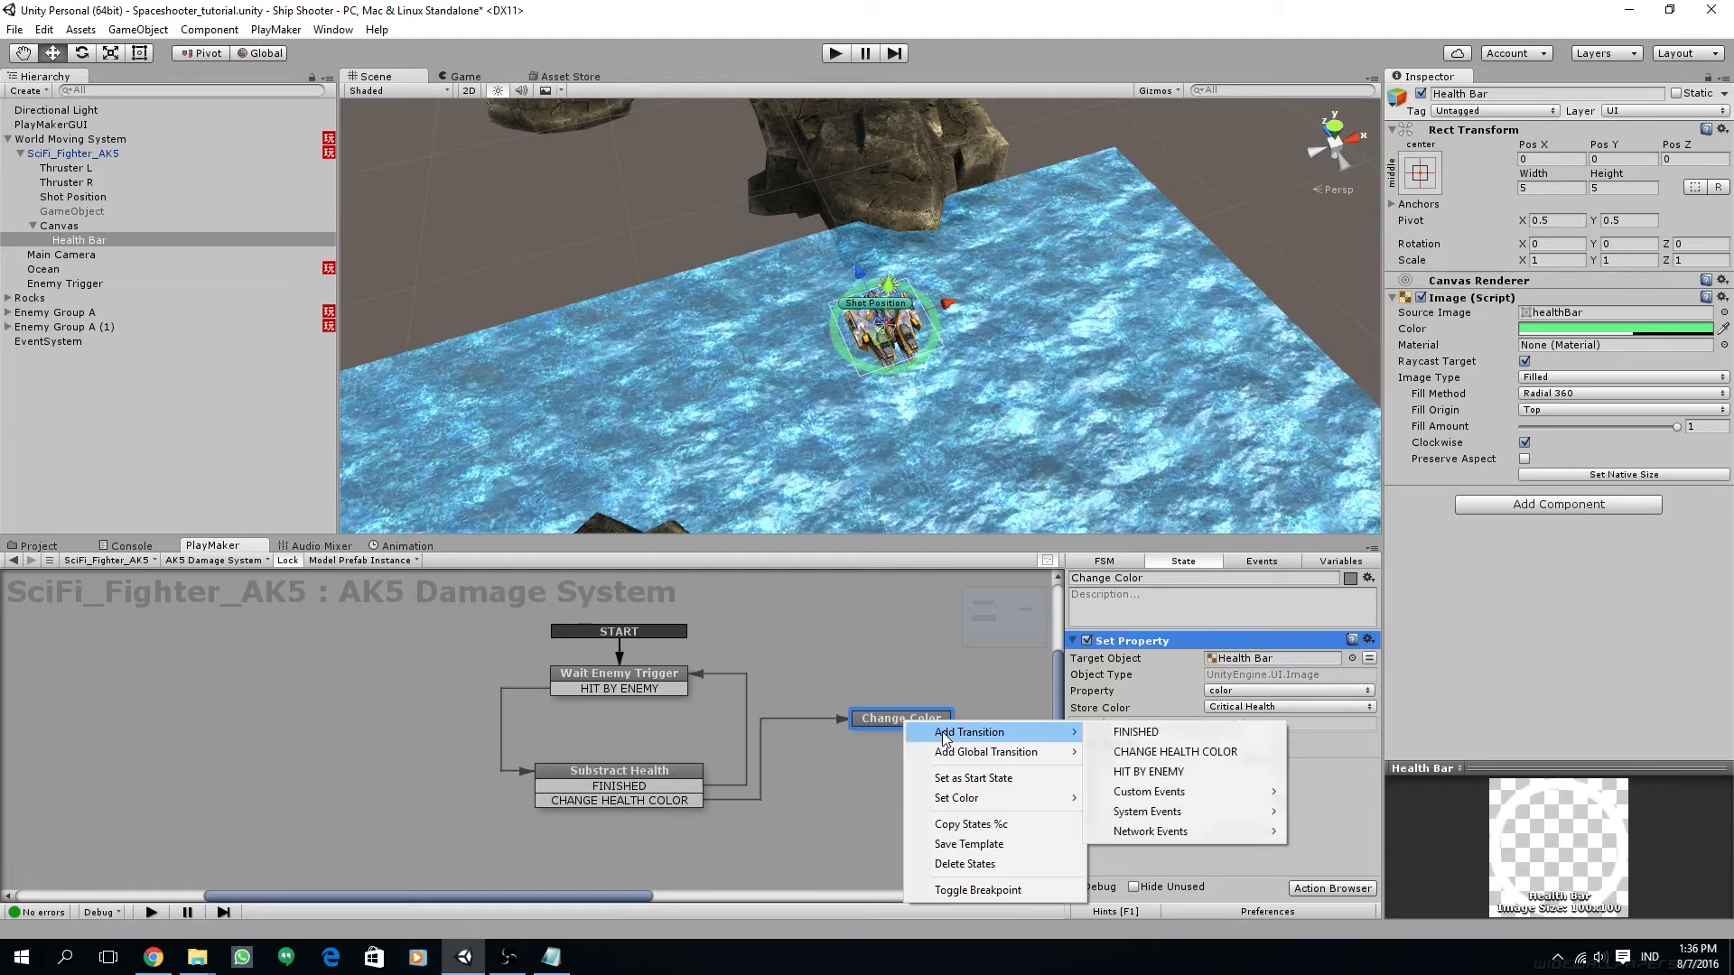
{"action": "left_click", "coordinate": [1129, 735]}
{"action": "mouse_move", "coordinate": [876, 736]}
{"action": "left_mouse_down"}
{"action": "mouse_move", "coordinate": [668, 675]}
{"action": "mouse_move", "coordinate": [877, 726]}
{"action": "left_mouse_up"}
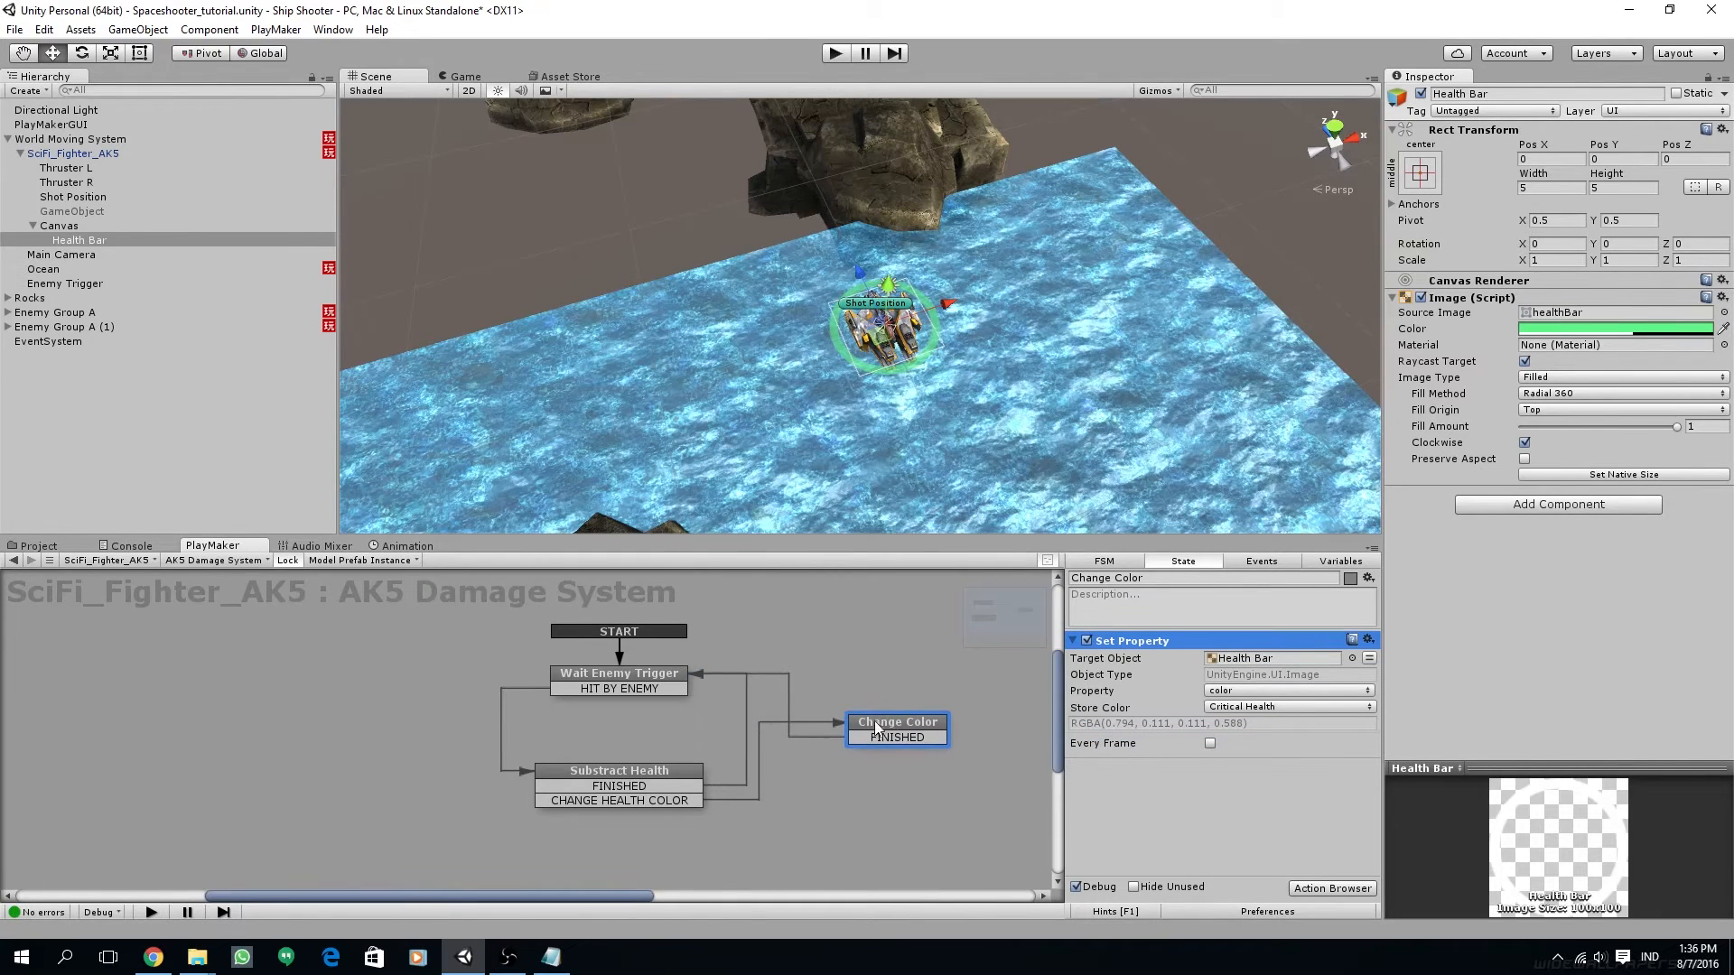
{"action": "key", "text": "ctrl+s"}
Add a state named Destroyed to the FSM below Change Color
{"action": "middle_click_drag", "start_coordinate": [869, 750], "coordinate": [714, 777]}
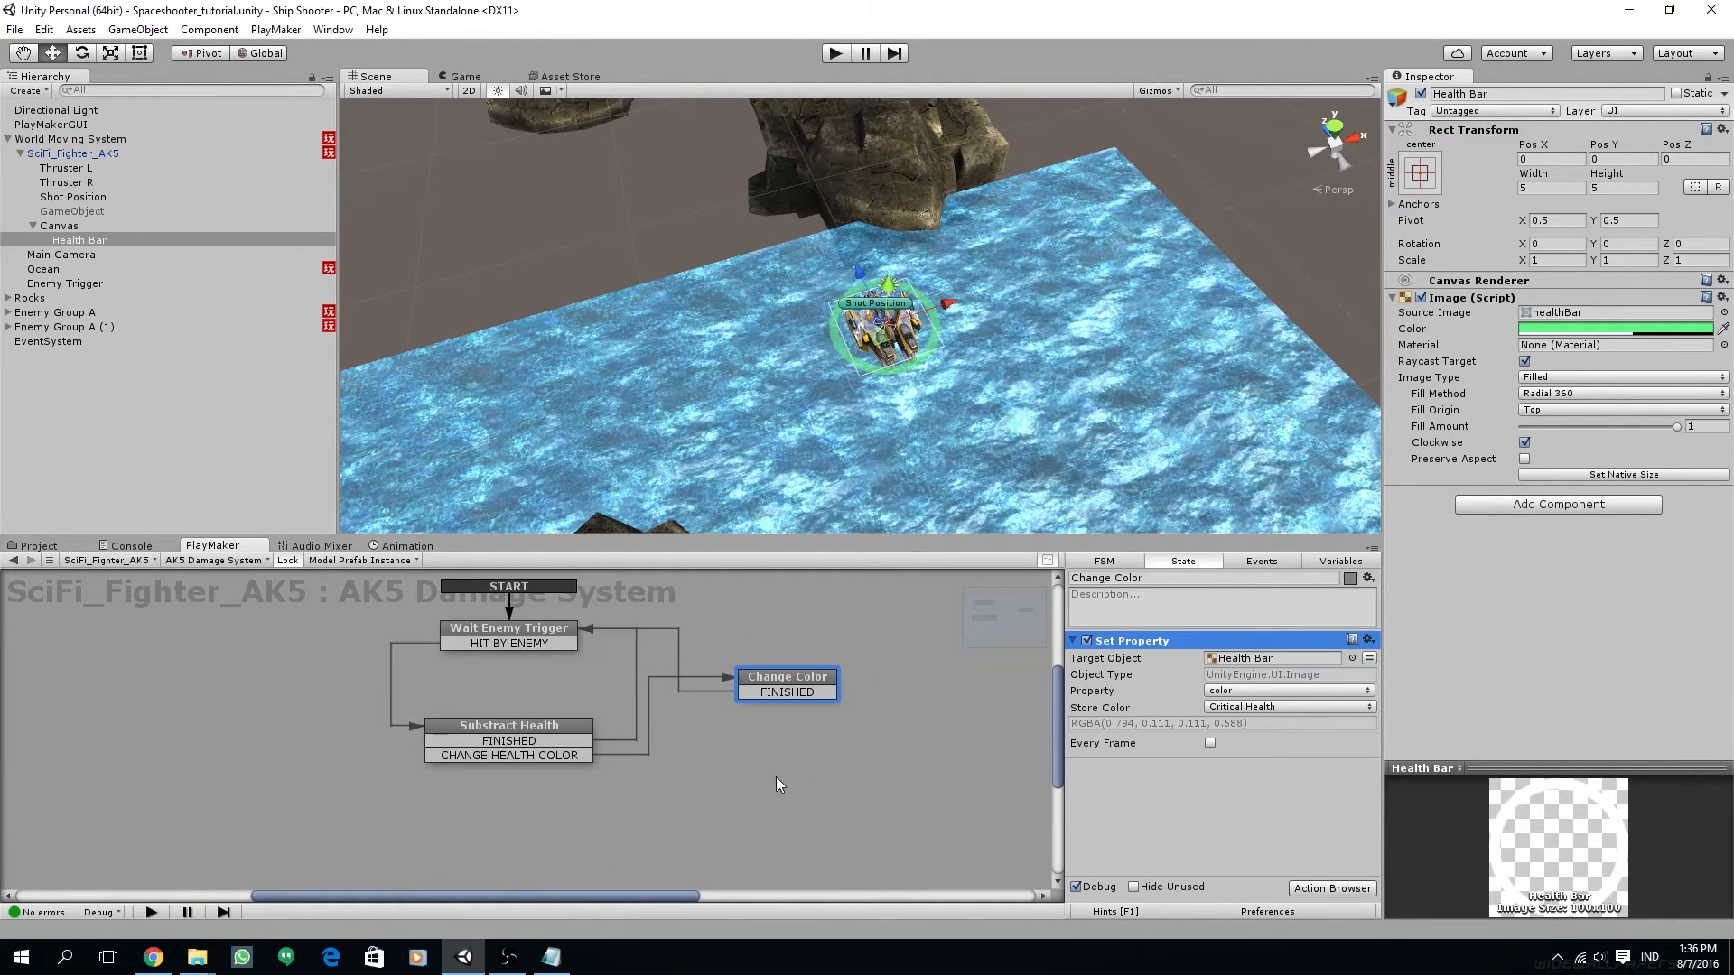
{"action": "right_click", "coordinate": [776, 776]}
{"action": "left_click", "coordinate": [869, 584]}
{"action": "middle_click_drag", "start_coordinate": [822, 789], "coordinate": [871, 761]}
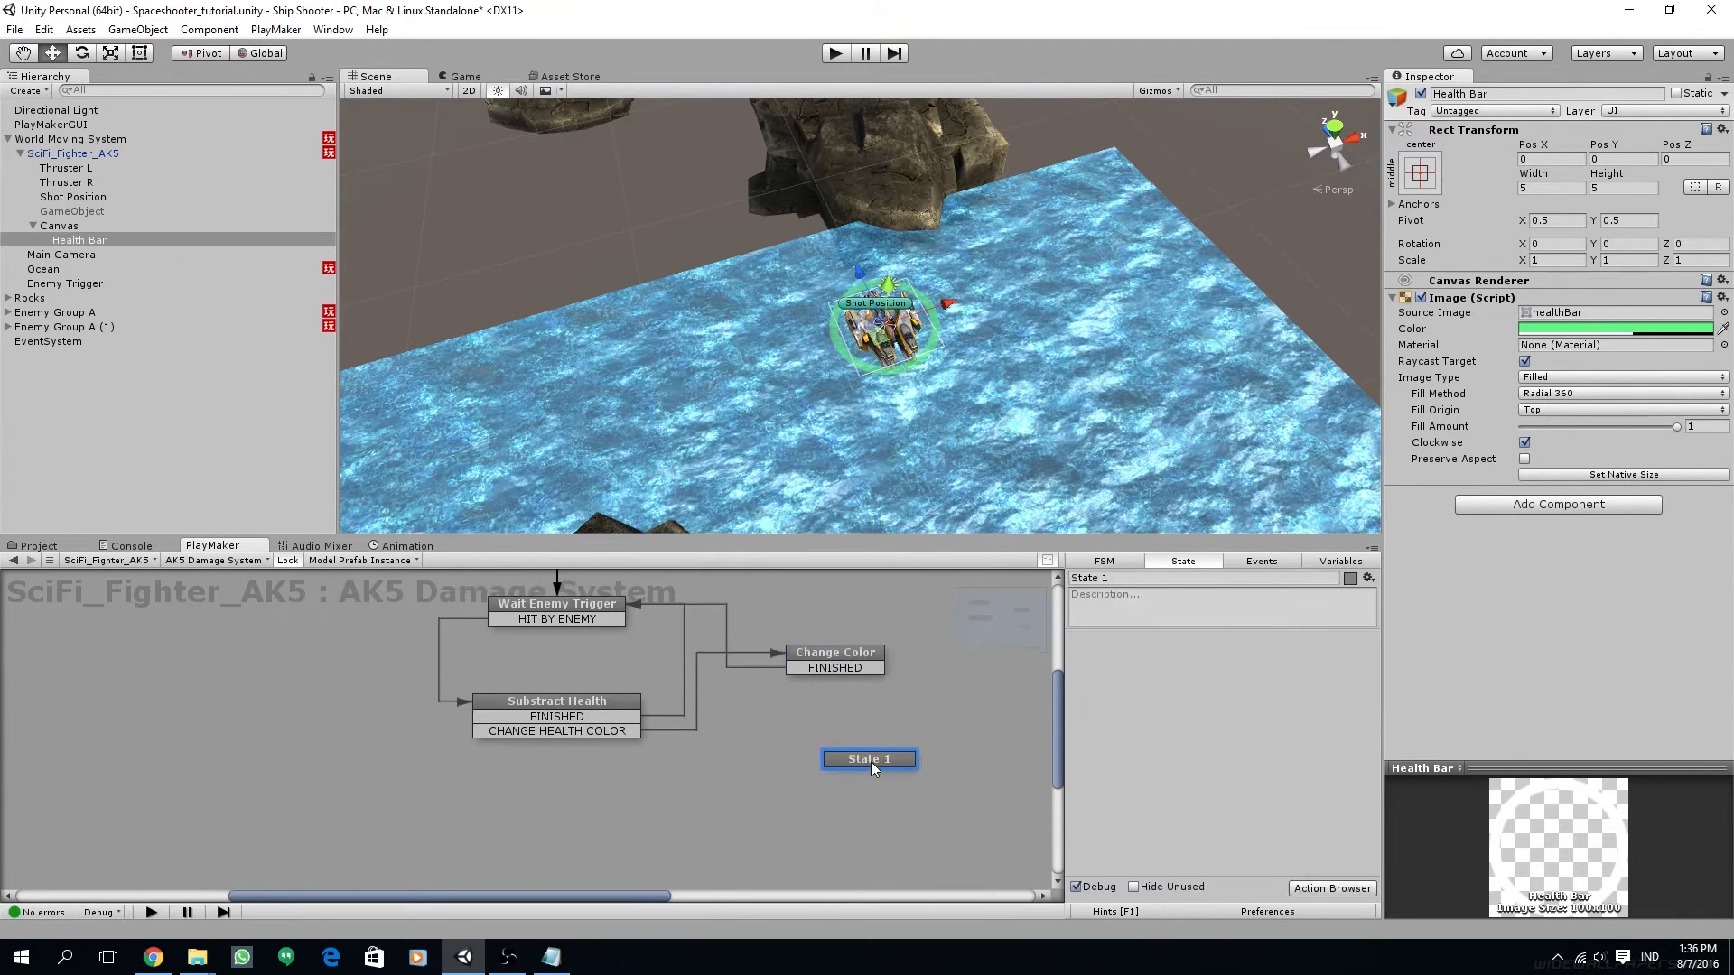
{"action": "type", "text": "Destroyed"}
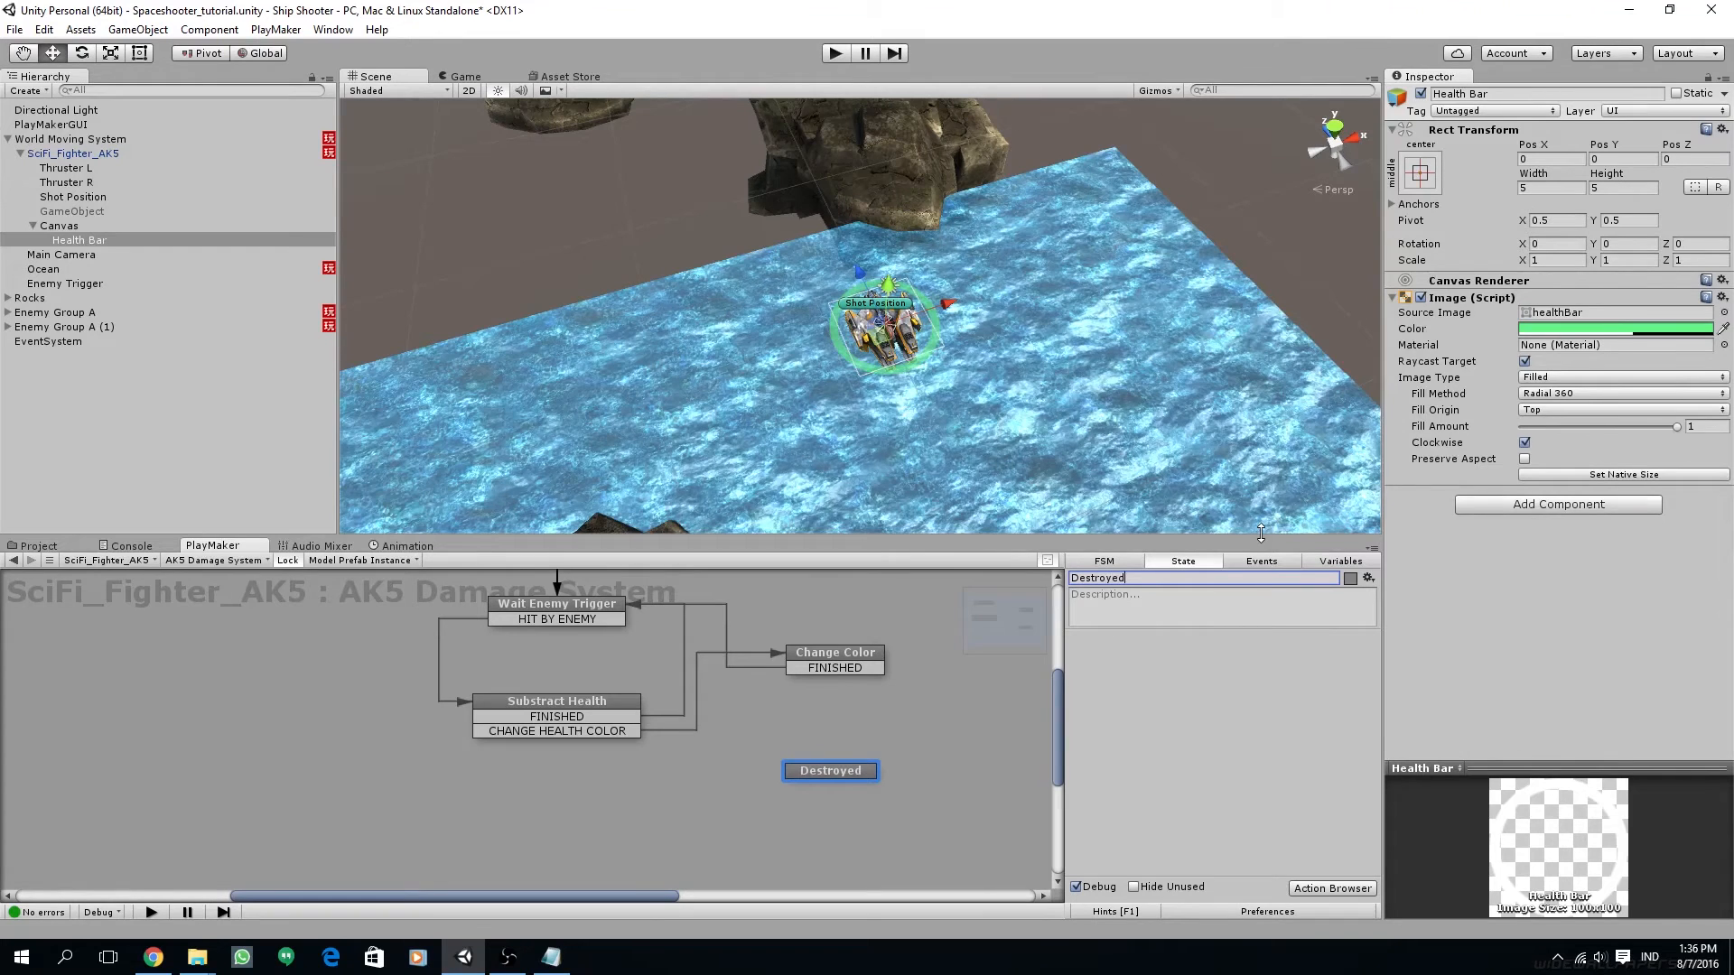
Add a new event named DESTROY to the damage FSM
{"action": "right_click", "coordinate": [583, 697]}
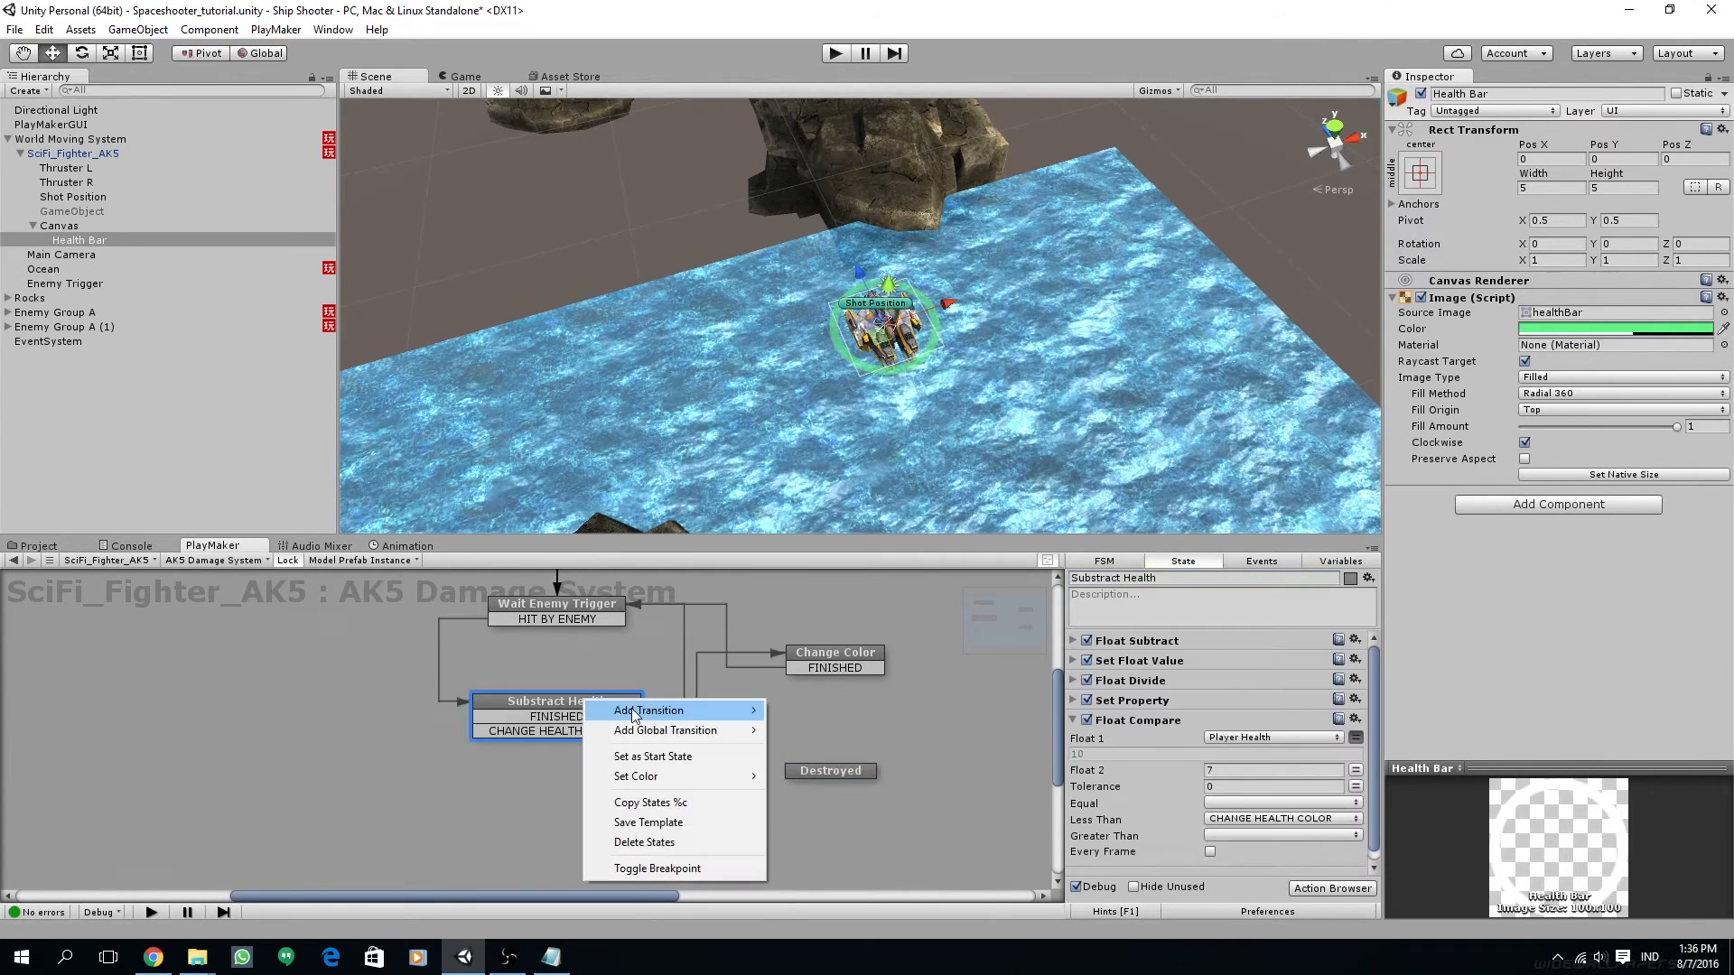
{"action": "mouse_move", "coordinate": [668, 711]}
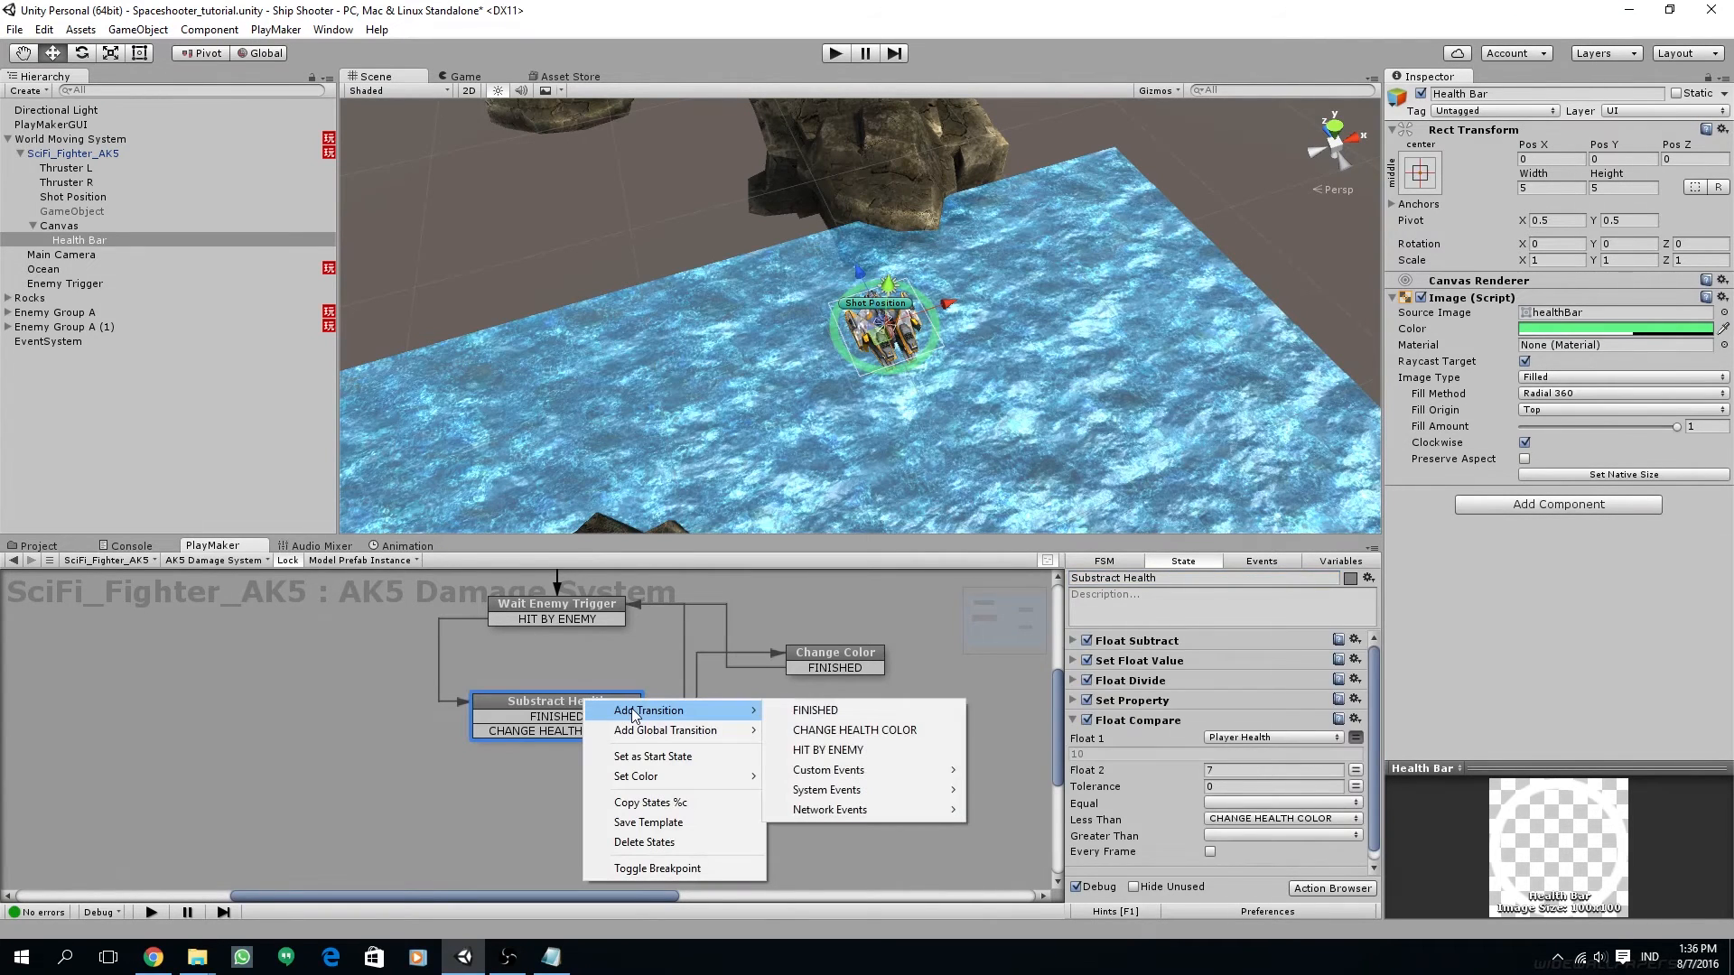
{"action": "left_click", "coordinate": [1273, 561]}
{"action": "left_click", "coordinate": [1197, 863]}
{"action": "type", "text": "DESTROY"}
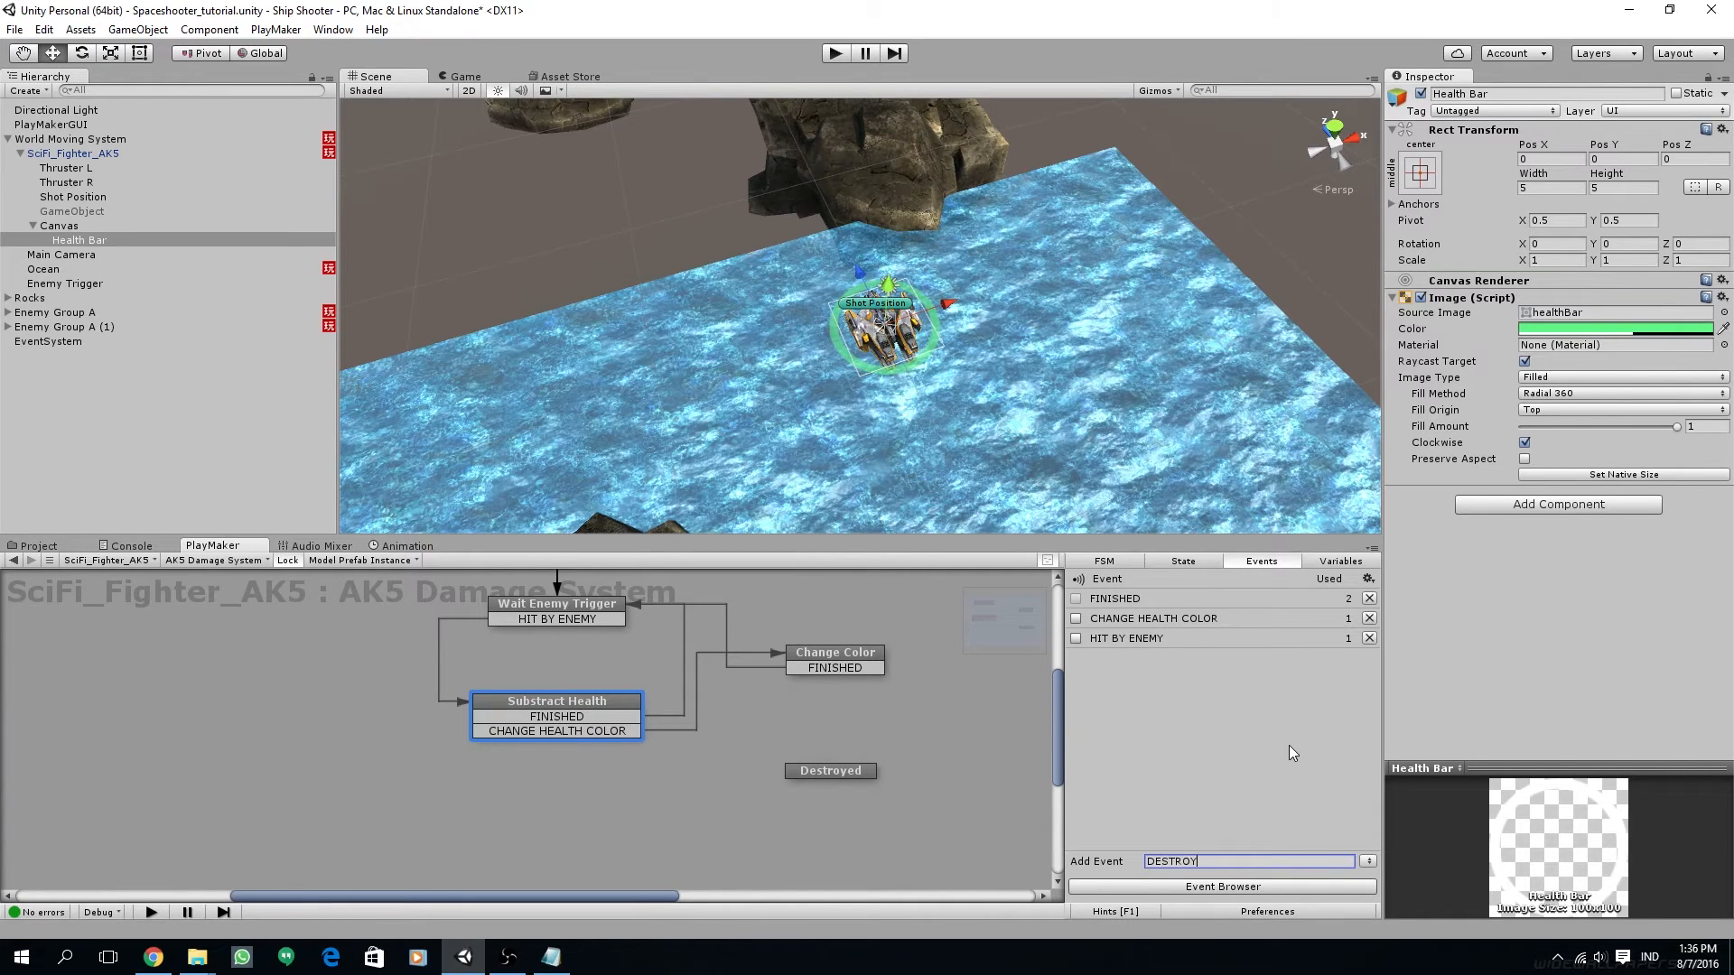
{"action": "key", "text": "Return"}
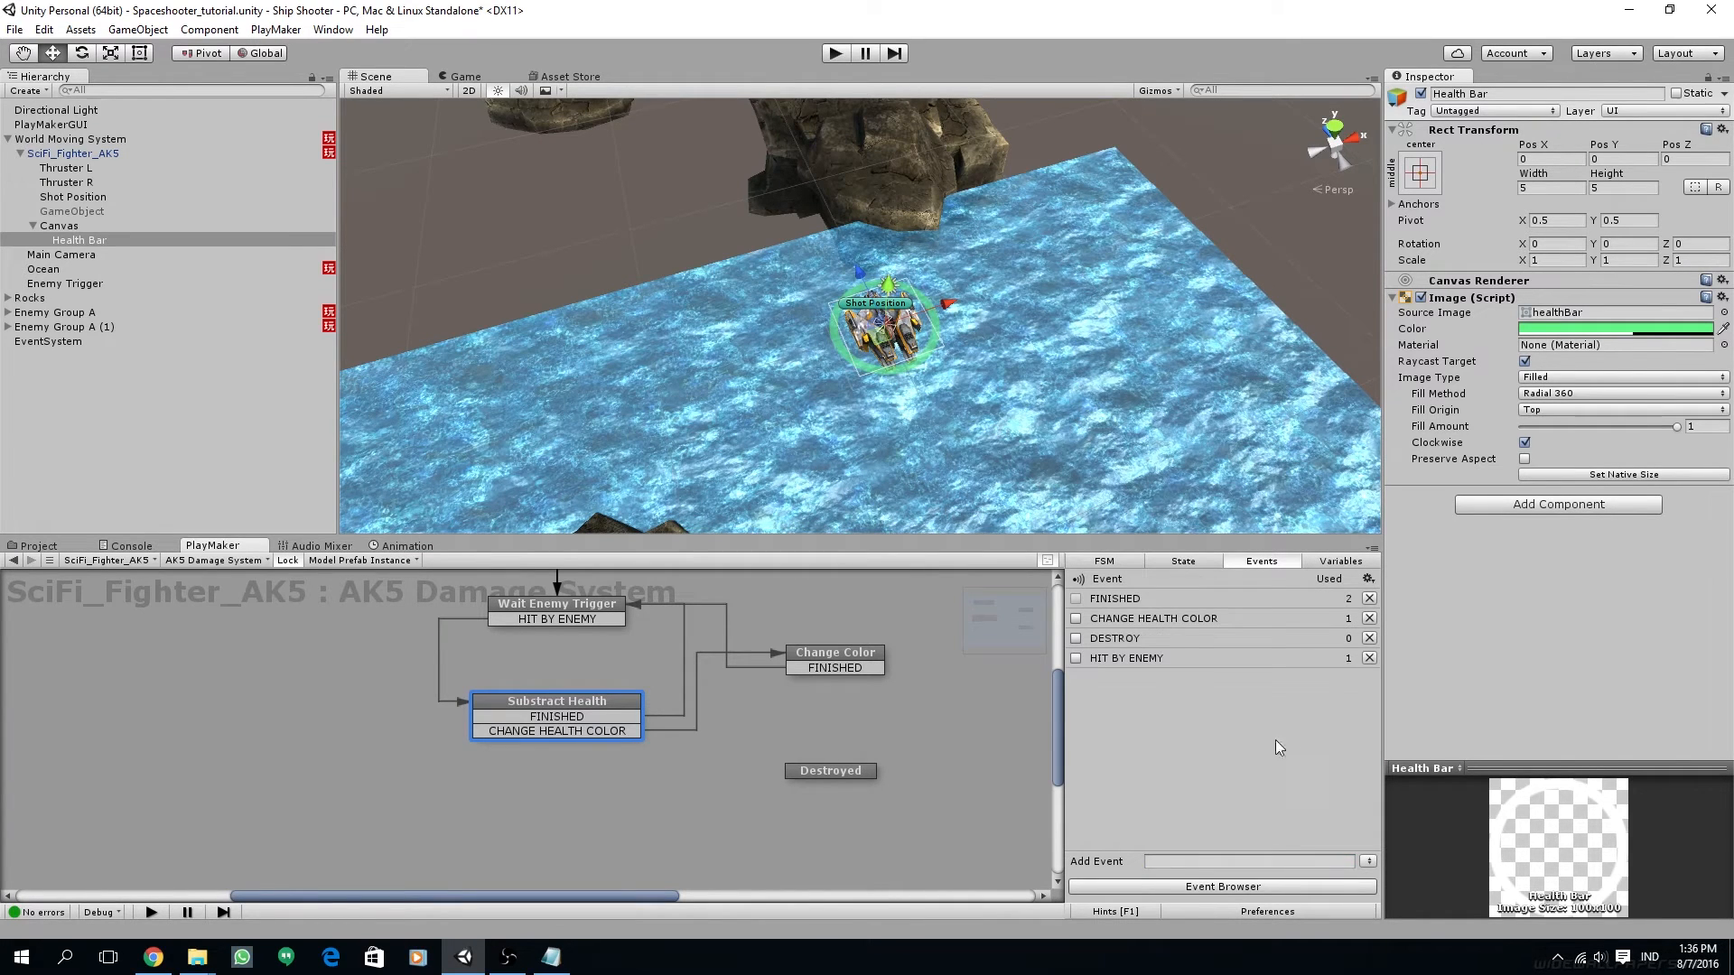
Add a DESTROY transition to the Substract Health state and link it to the Destroyed state
{"action": "left_click", "coordinate": [587, 701]}
{"action": "right_click", "coordinate": [587, 702]}
{"action": "mouse_move", "coordinate": [632, 711]}
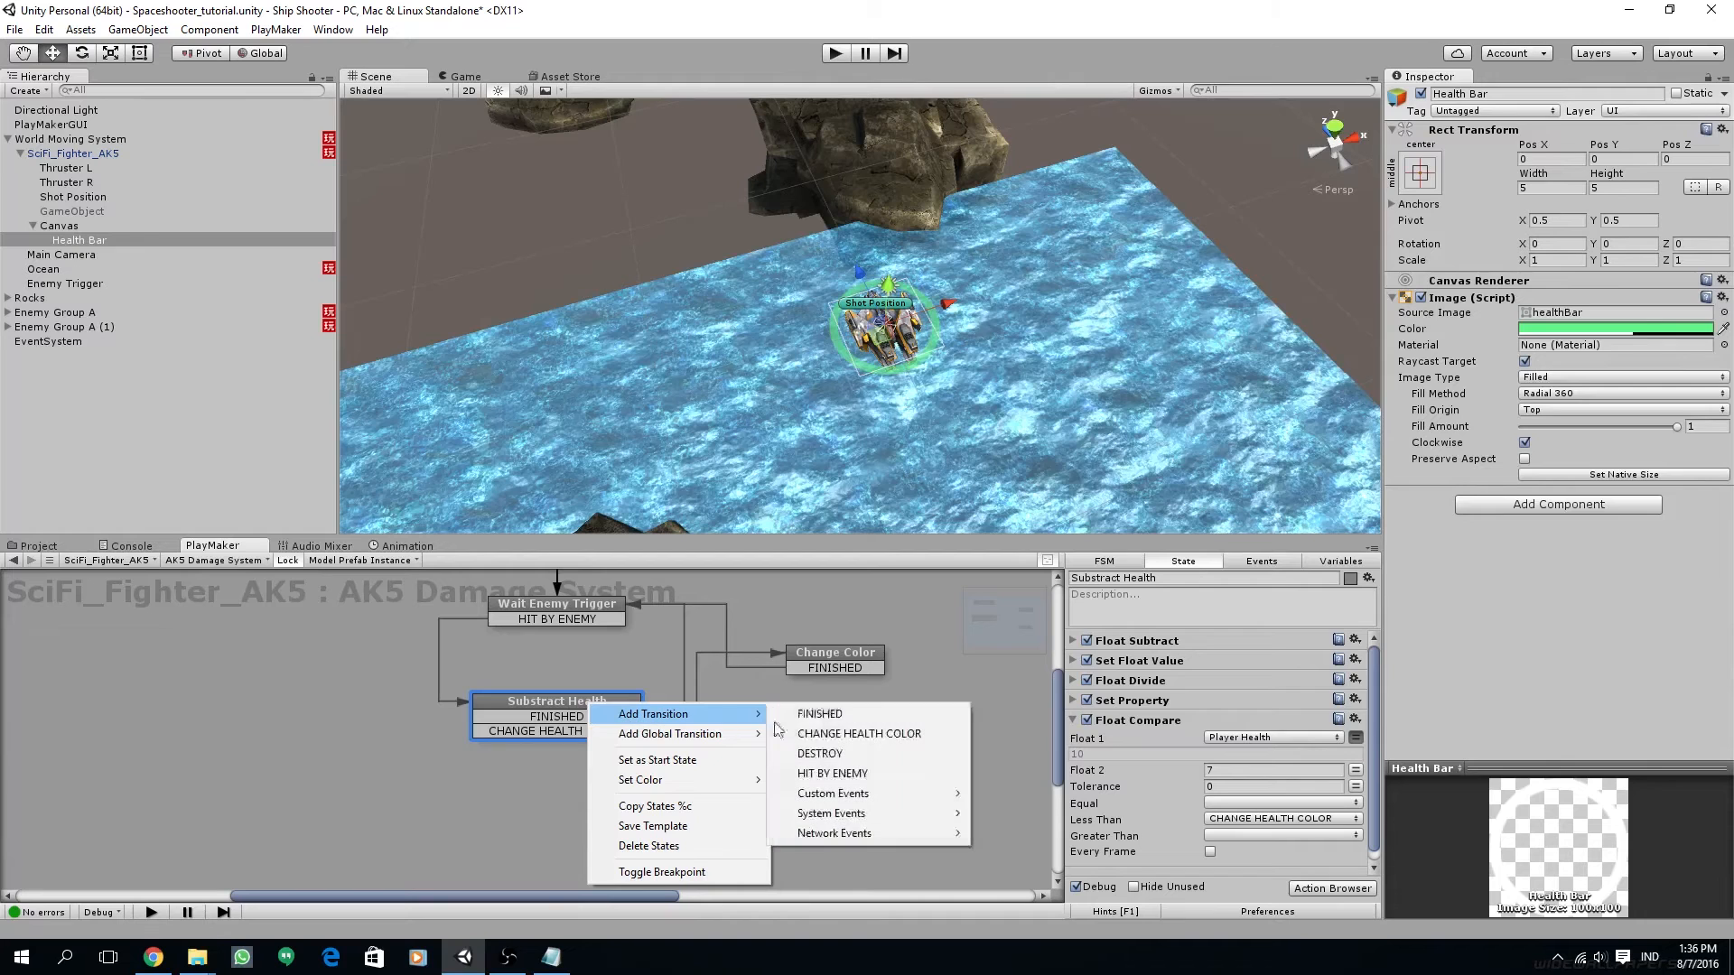
{"action": "left_click", "coordinate": [769, 755]}
{"action": "left_click_drag", "start_coordinate": [627, 748], "coordinate": [818, 774]}
{"action": "left_click", "coordinate": [622, 710]}
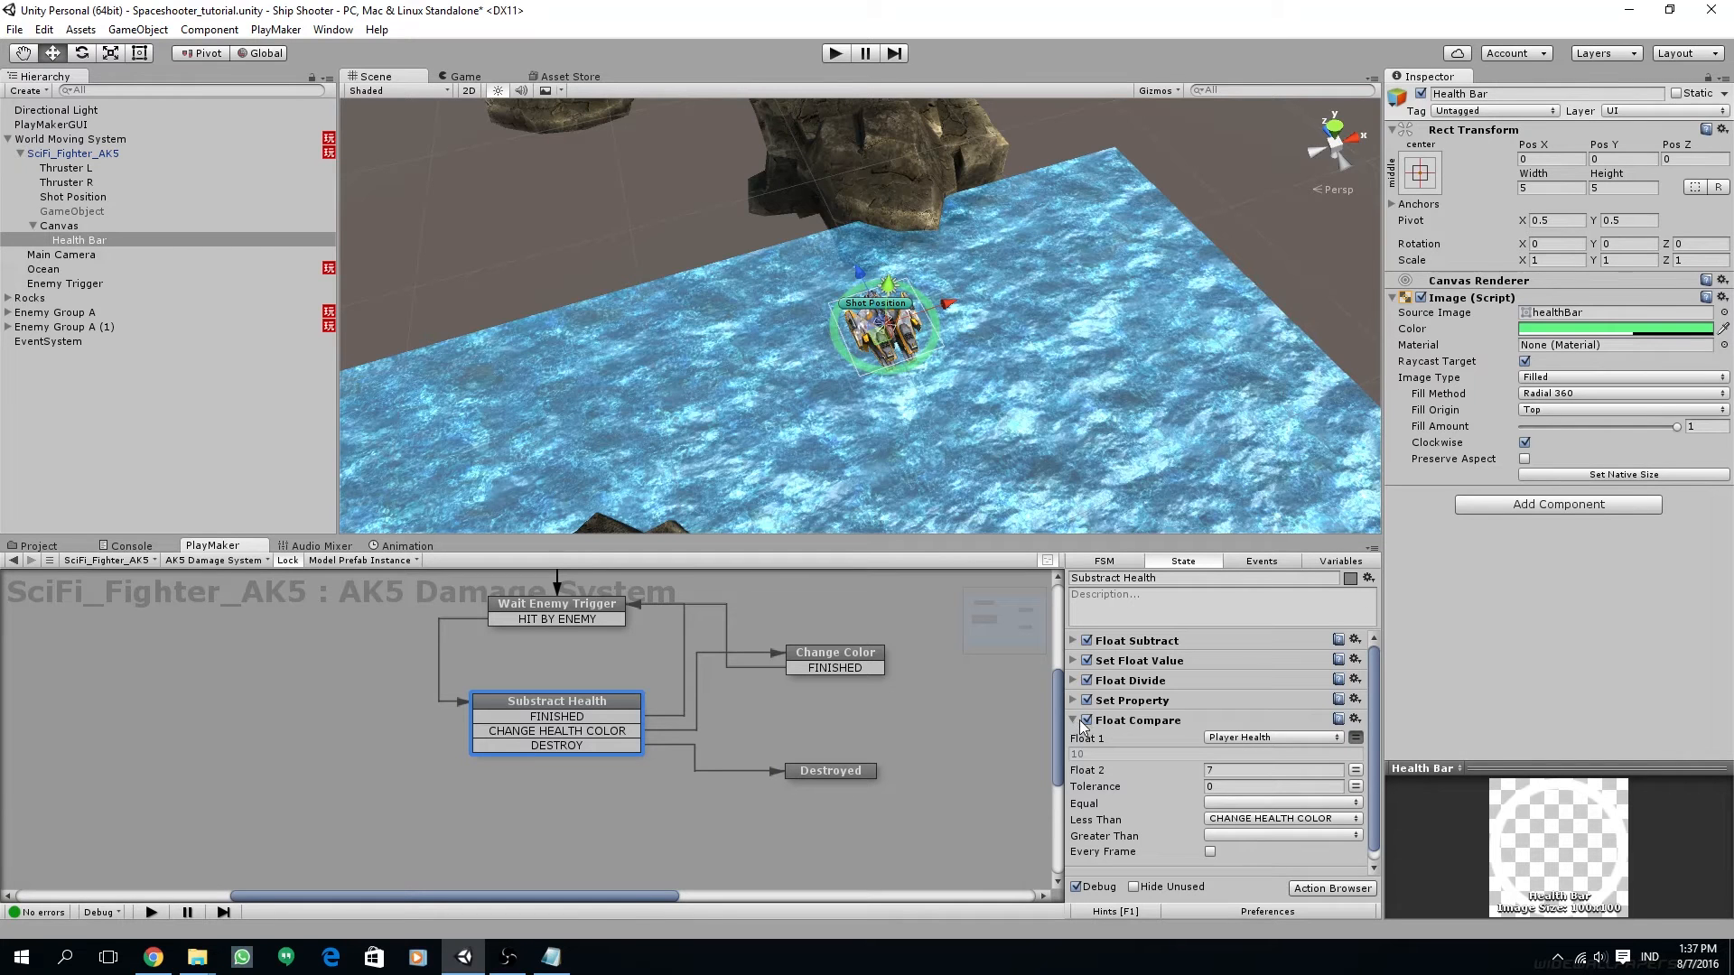
Duplicate the Float Compare action in the Substract Health state, keeping the upper one expanded and the lower one collapsed
{"action": "left_click", "coordinate": [1133, 720]}
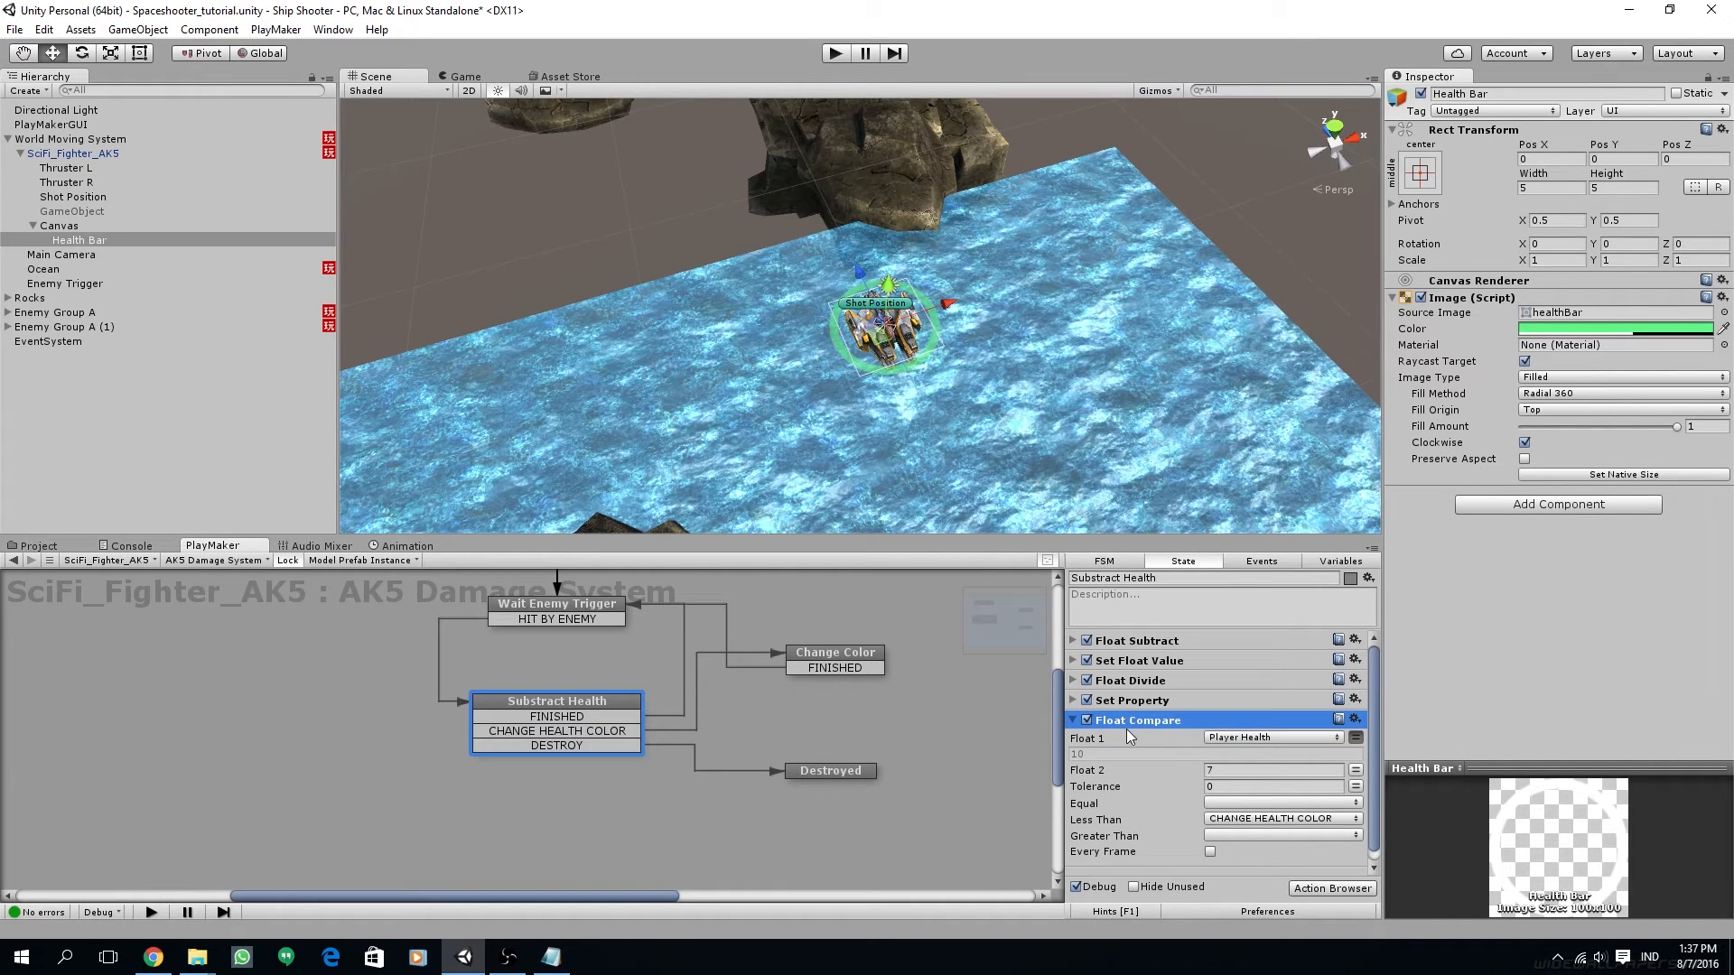
{"action": "key", "text": "ctrl+v"}
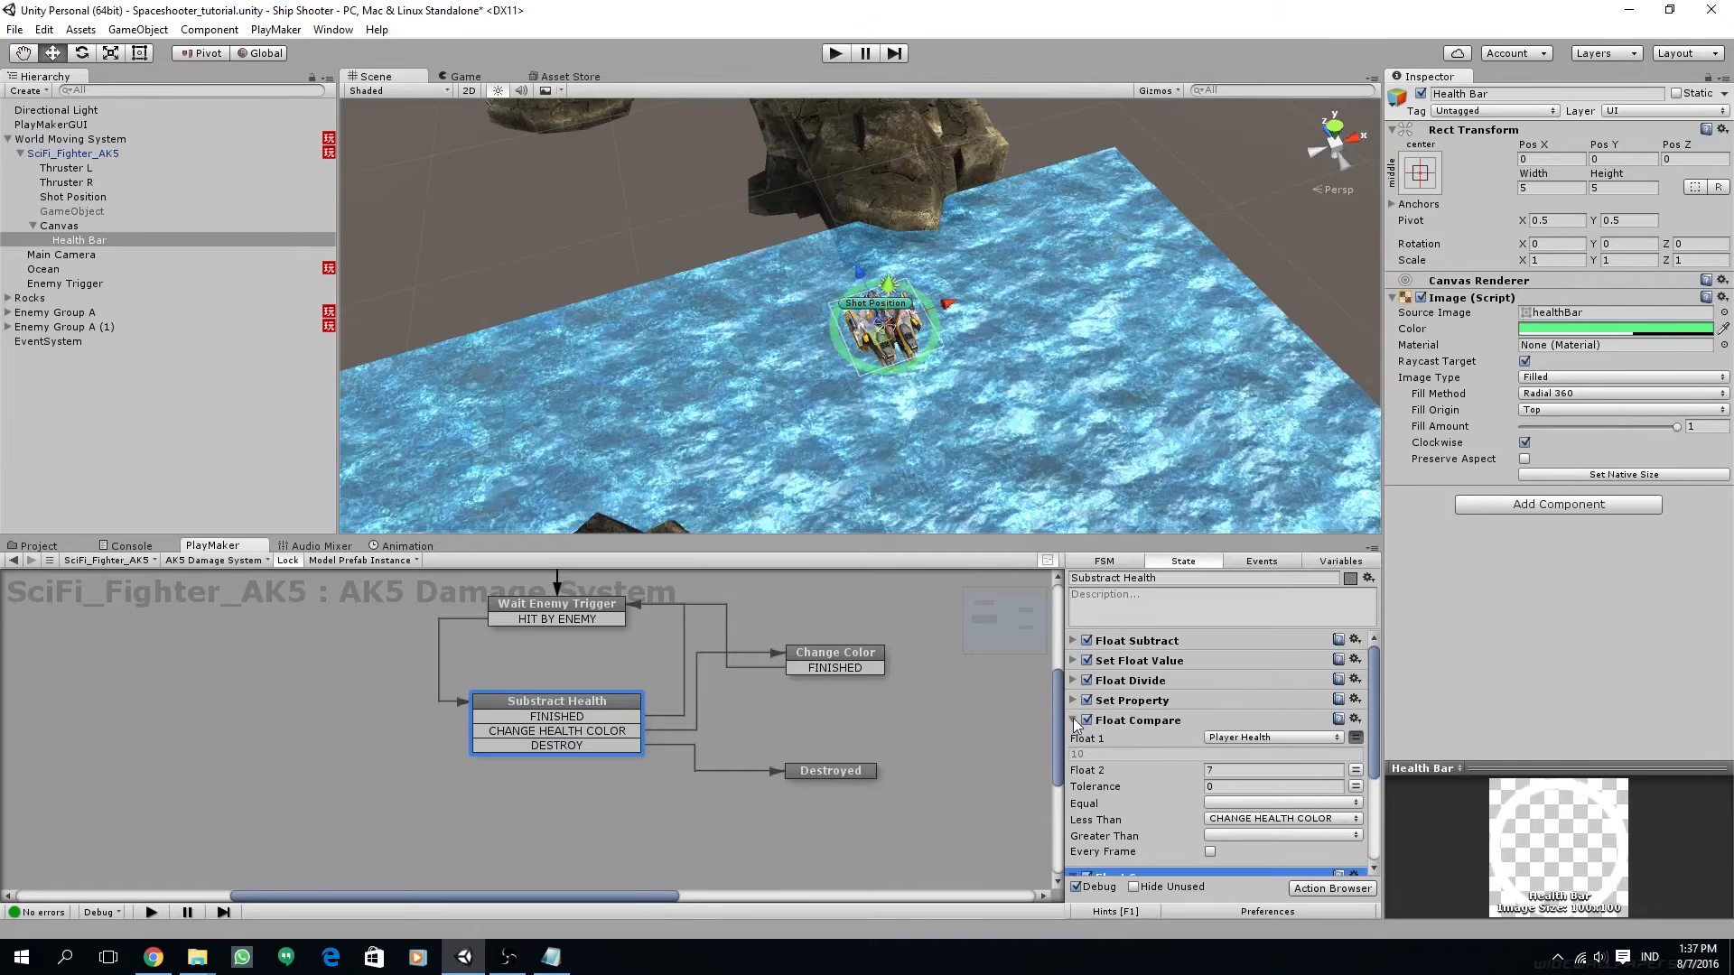
{"action": "left_click", "coordinate": [1072, 720]}
{"action": "left_click", "coordinate": [1073, 741]}
{"action": "left_click", "coordinate": [1074, 741]}
{"action": "left_click", "coordinate": [1074, 742]}
{"action": "left_click", "coordinate": [1072, 740]}
{"action": "left_click", "coordinate": [1072, 740]}
{"action": "left_click", "coordinate": [1071, 720]}
{"action": "left_click", "coordinate": [1072, 720]}
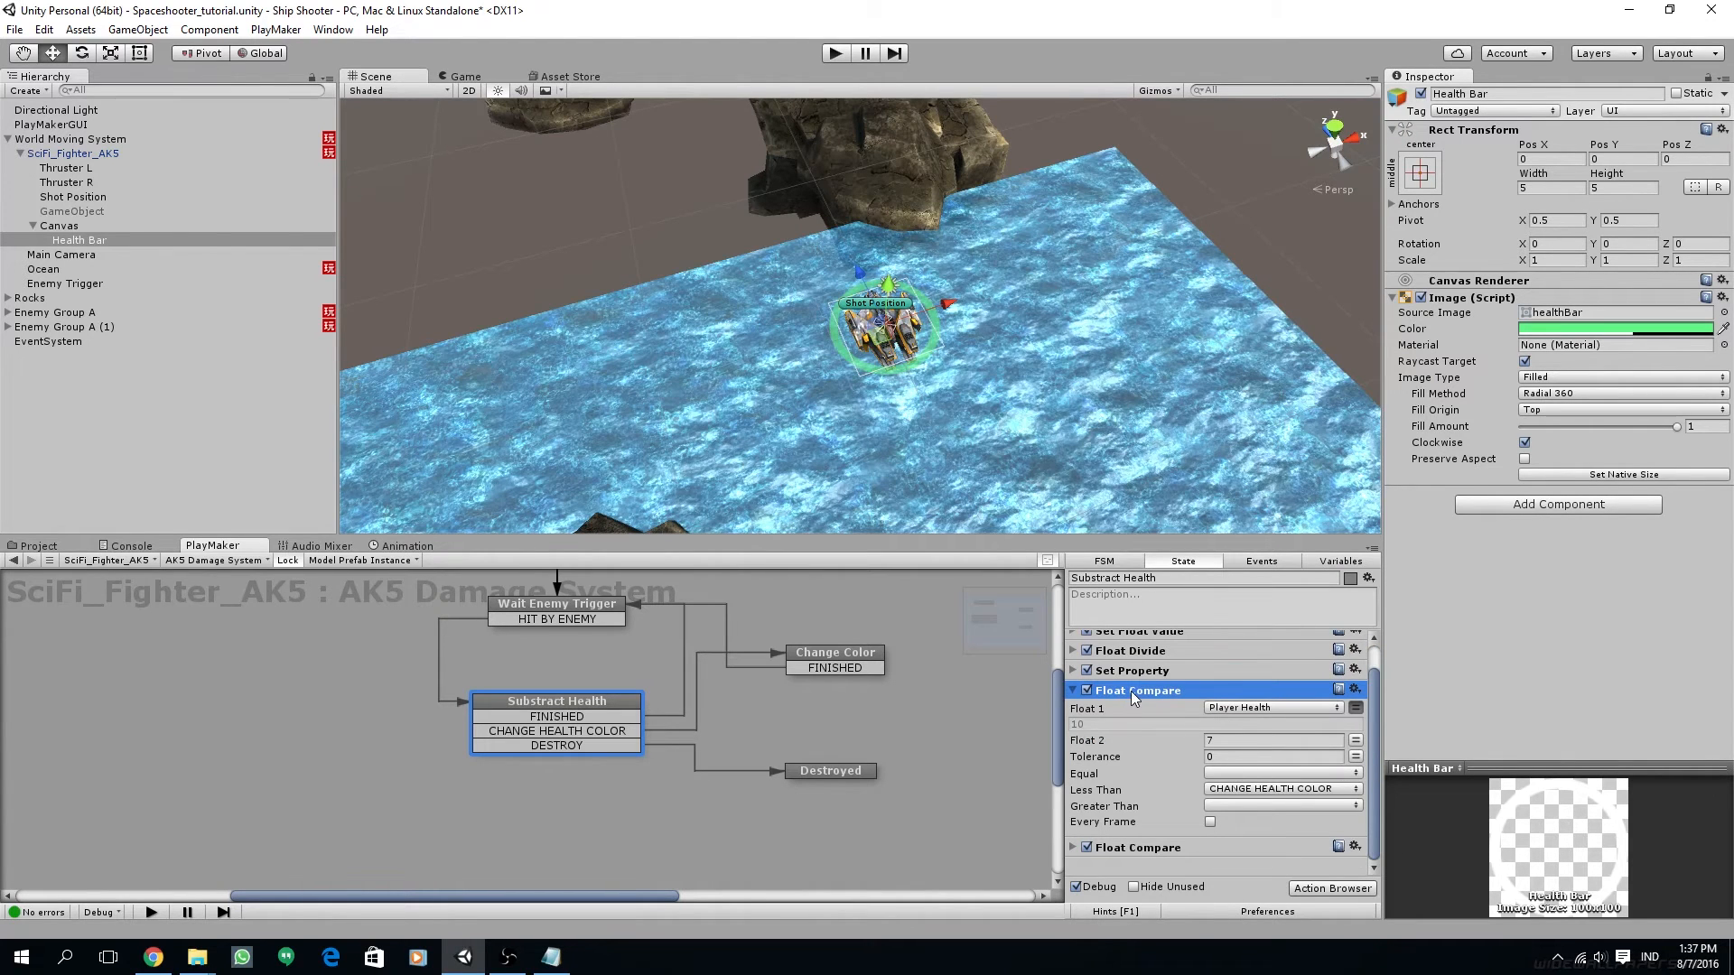
Set the upper Float Compare's Float 2 to 0 and Tolerance to 0.1, with DESTROY as its Equal and Less Than events
{"action": "left_click", "coordinate": [1232, 742]}
{"action": "type", "text": "0"}
{"action": "left_click", "coordinate": [1257, 790]}
{"action": "left_click", "coordinate": [1249, 611]}
{"action": "left_click", "coordinate": [1257, 774]}
{"action": "left_click", "coordinate": [1257, 653]}
{"action": "left_click", "coordinate": [1241, 790]}
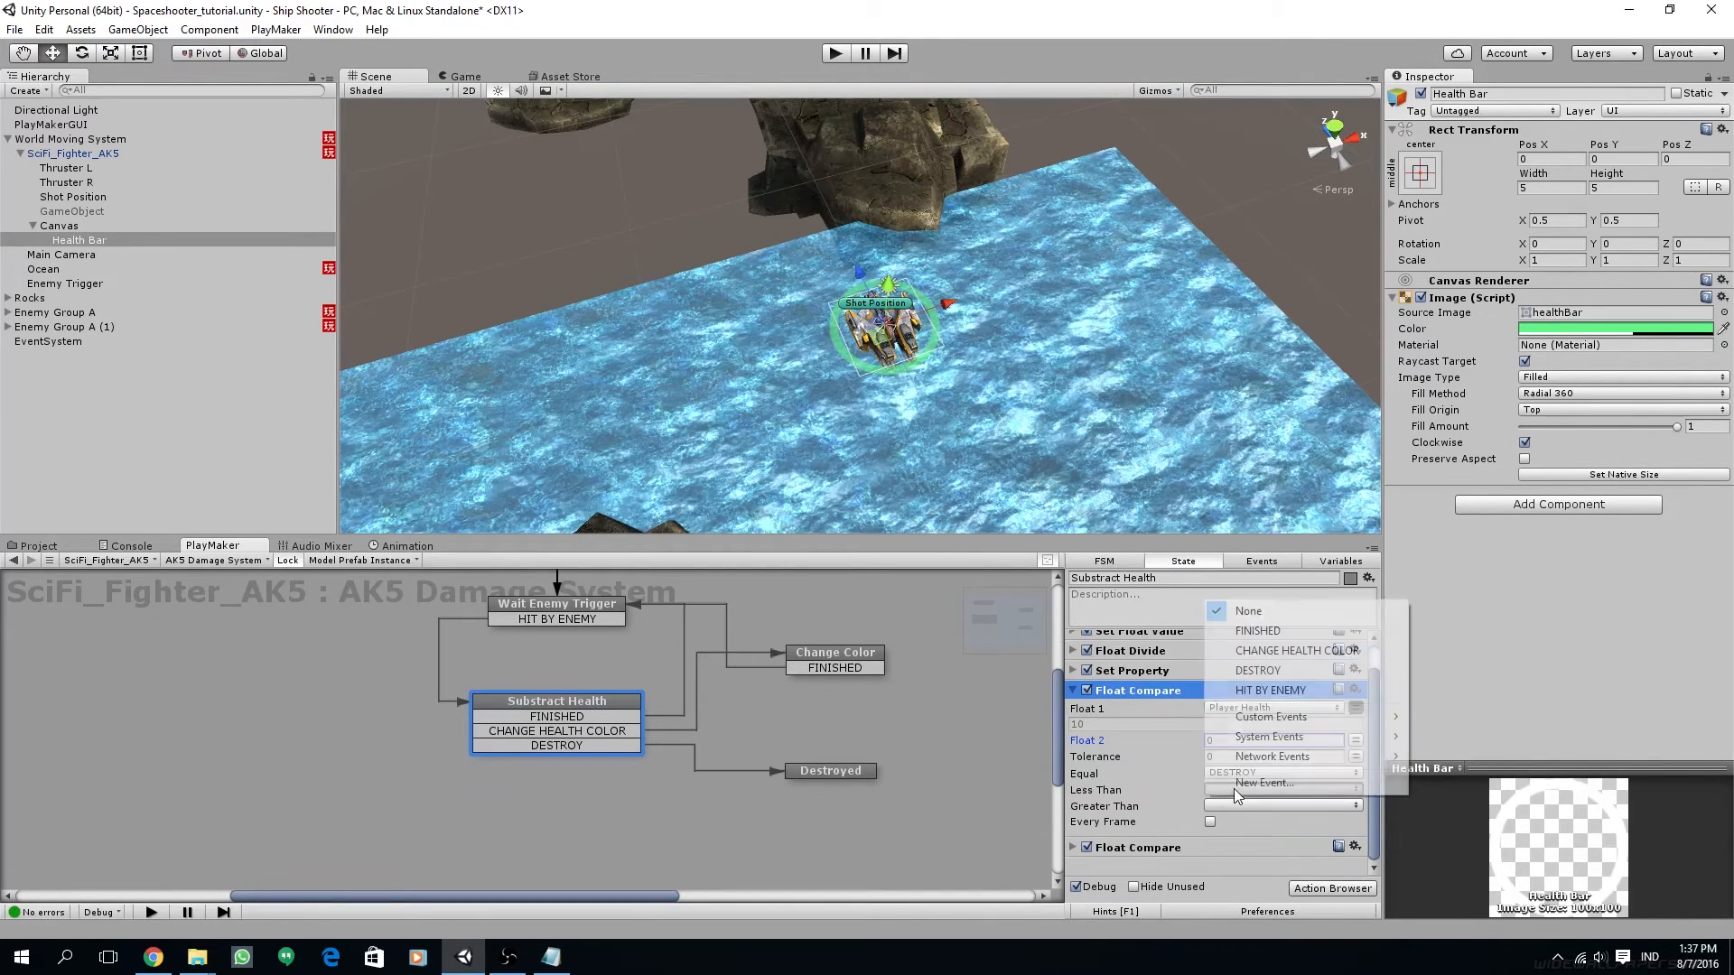
{"action": "left_click", "coordinate": [1274, 670]}
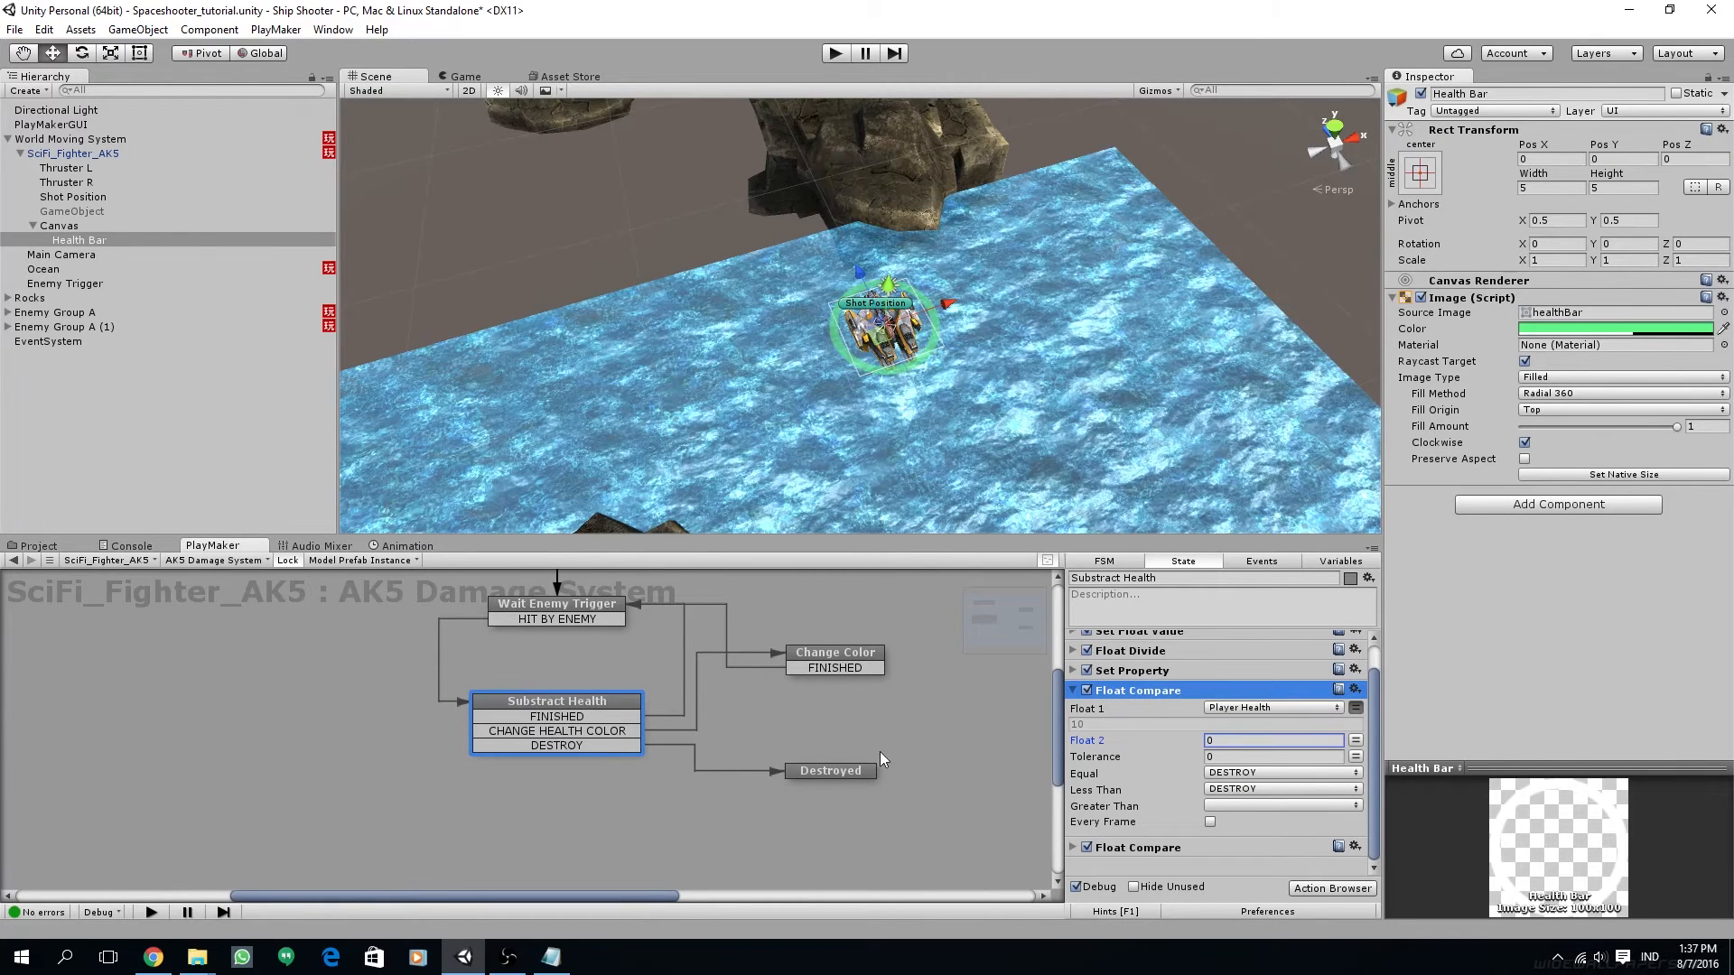
{"action": "left_click", "coordinate": [1243, 756]}
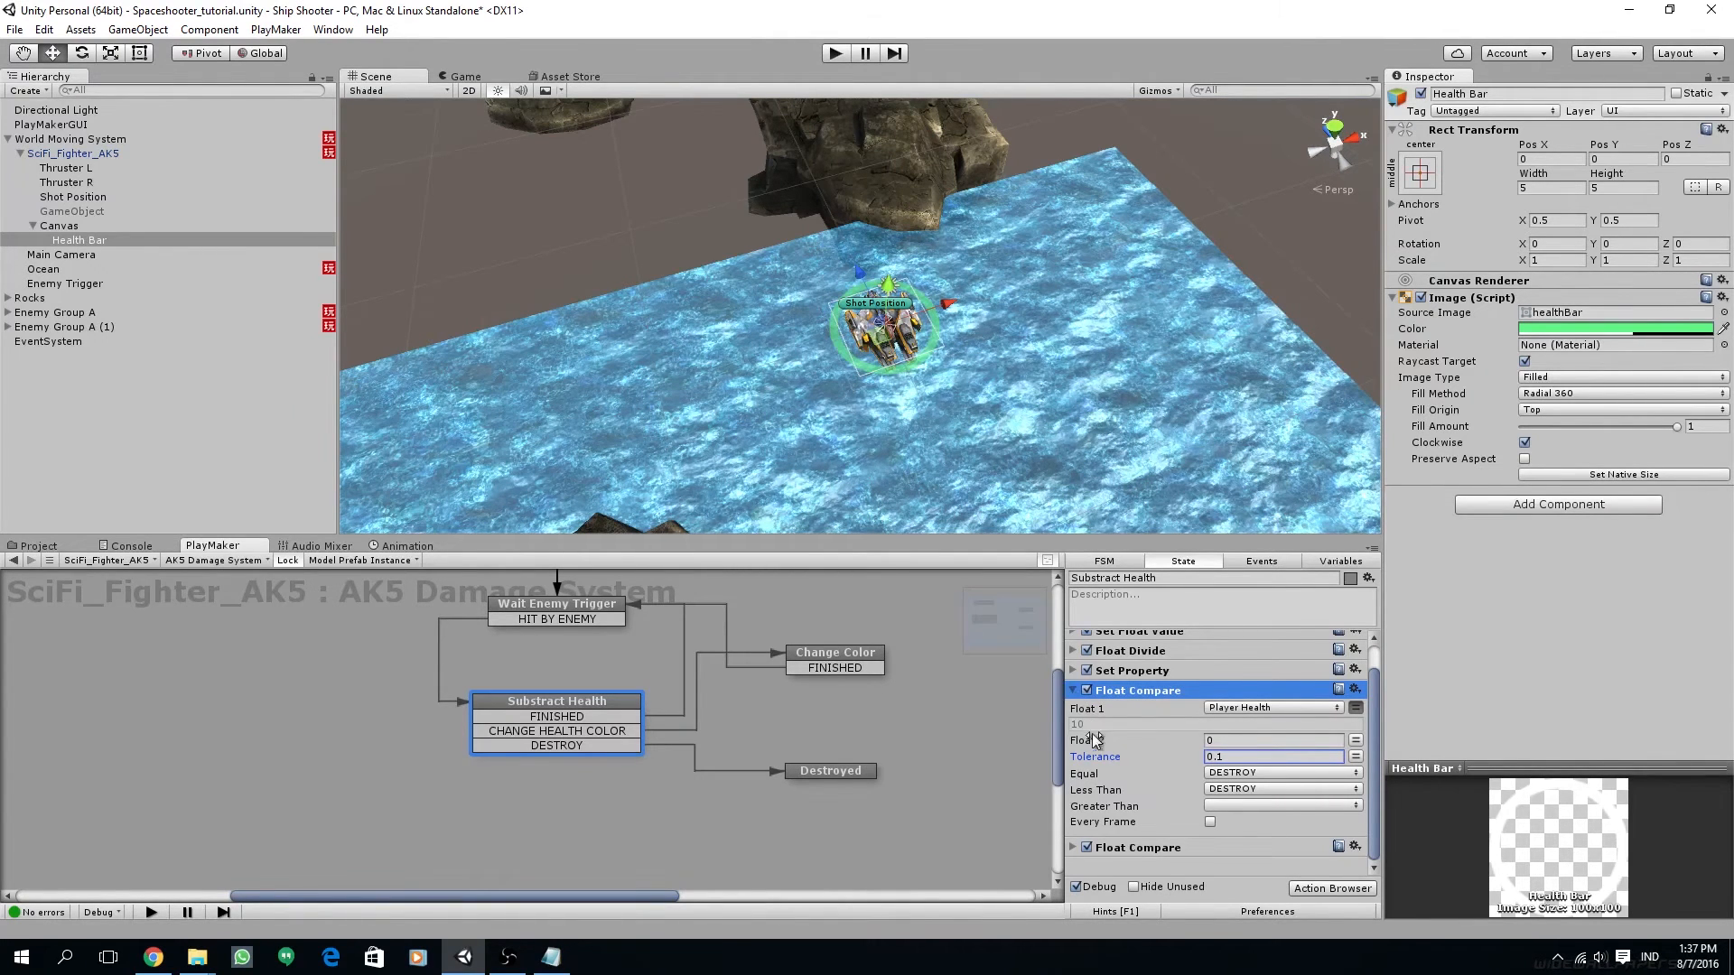
{"action": "left_click", "coordinate": [1073, 692]}
Add an Enable FSM action to the Destroyed state
{"action": "left_click", "coordinate": [865, 772]}
{"action": "left_click", "coordinate": [1323, 888]}
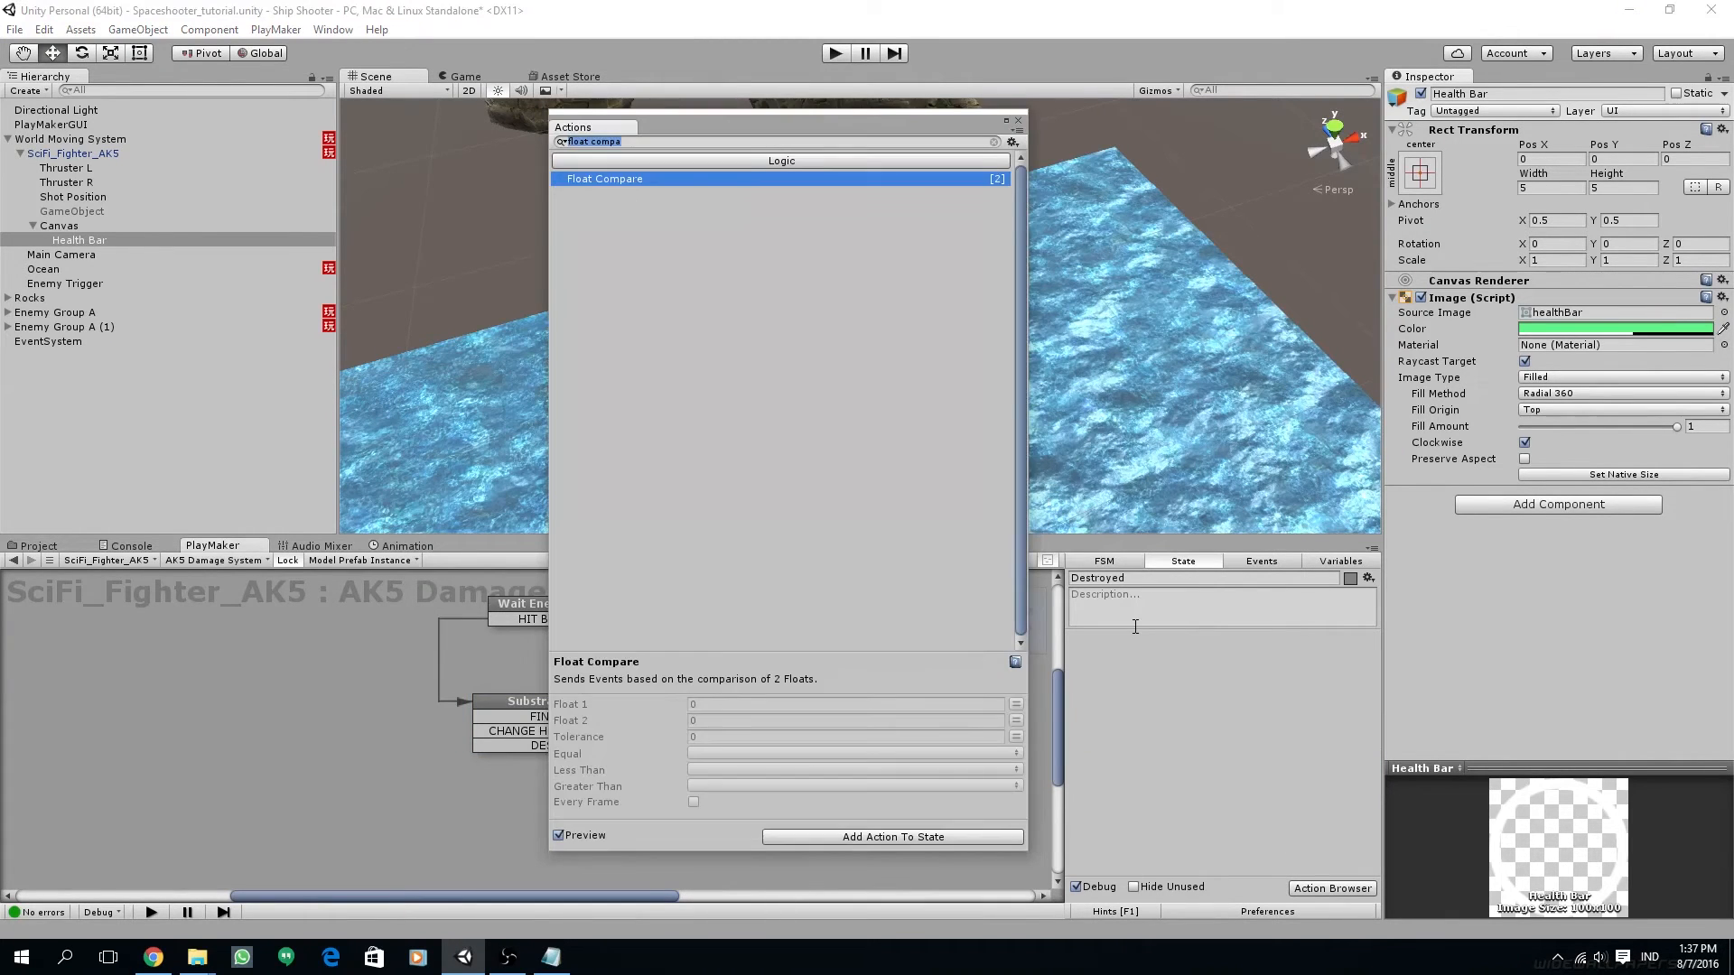
{"action": "type", "text": "enable"}
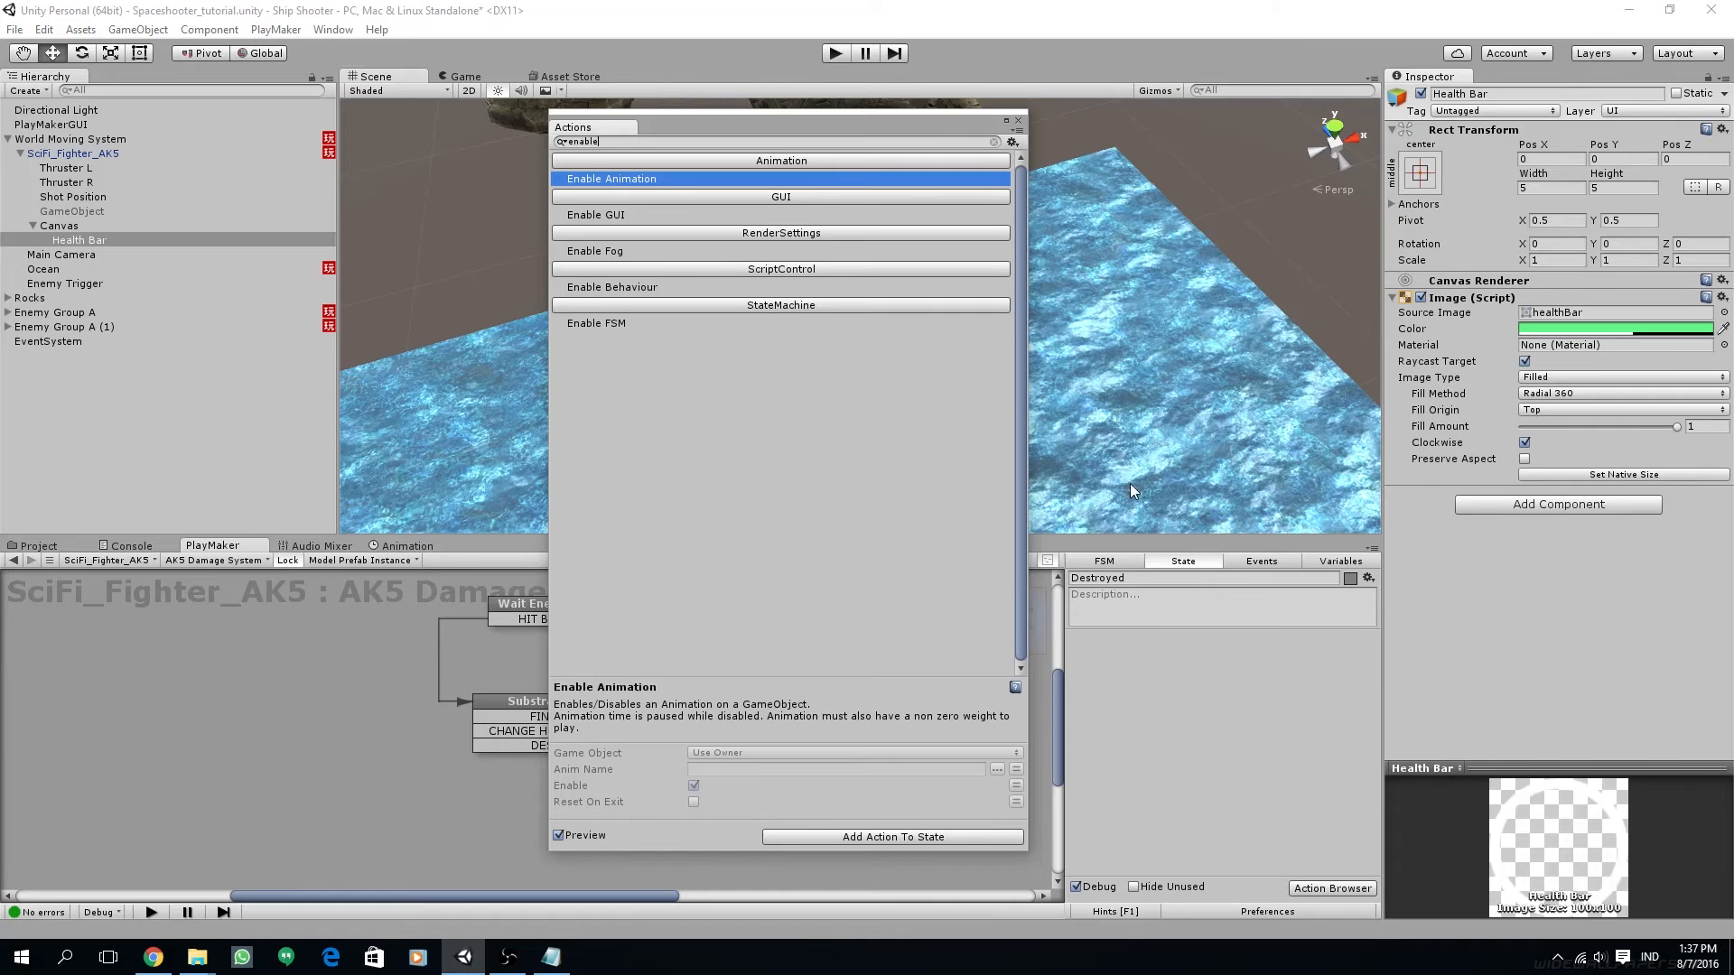
{"action": "double_click", "coordinate": [604, 322]}
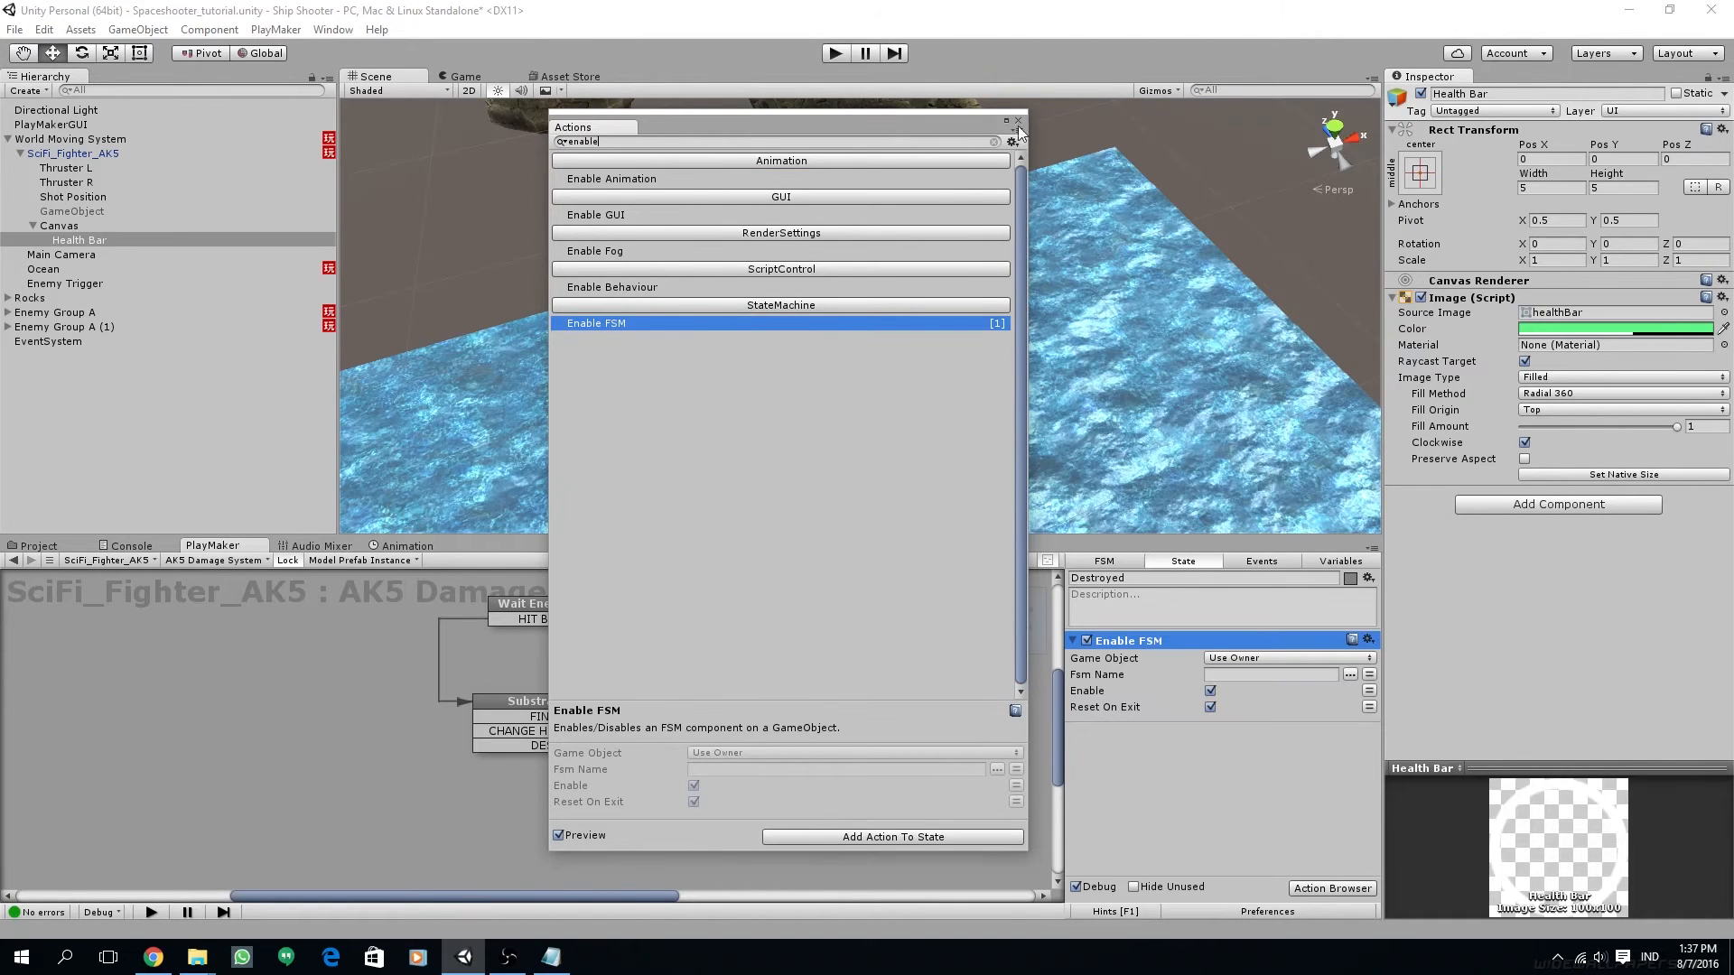
{"action": "left_click", "coordinate": [1018, 121]}
Set the Enable FSM action to target the AK5 Movement FSM and turn its Enable option off
{"action": "left_click", "coordinate": [1350, 674]}
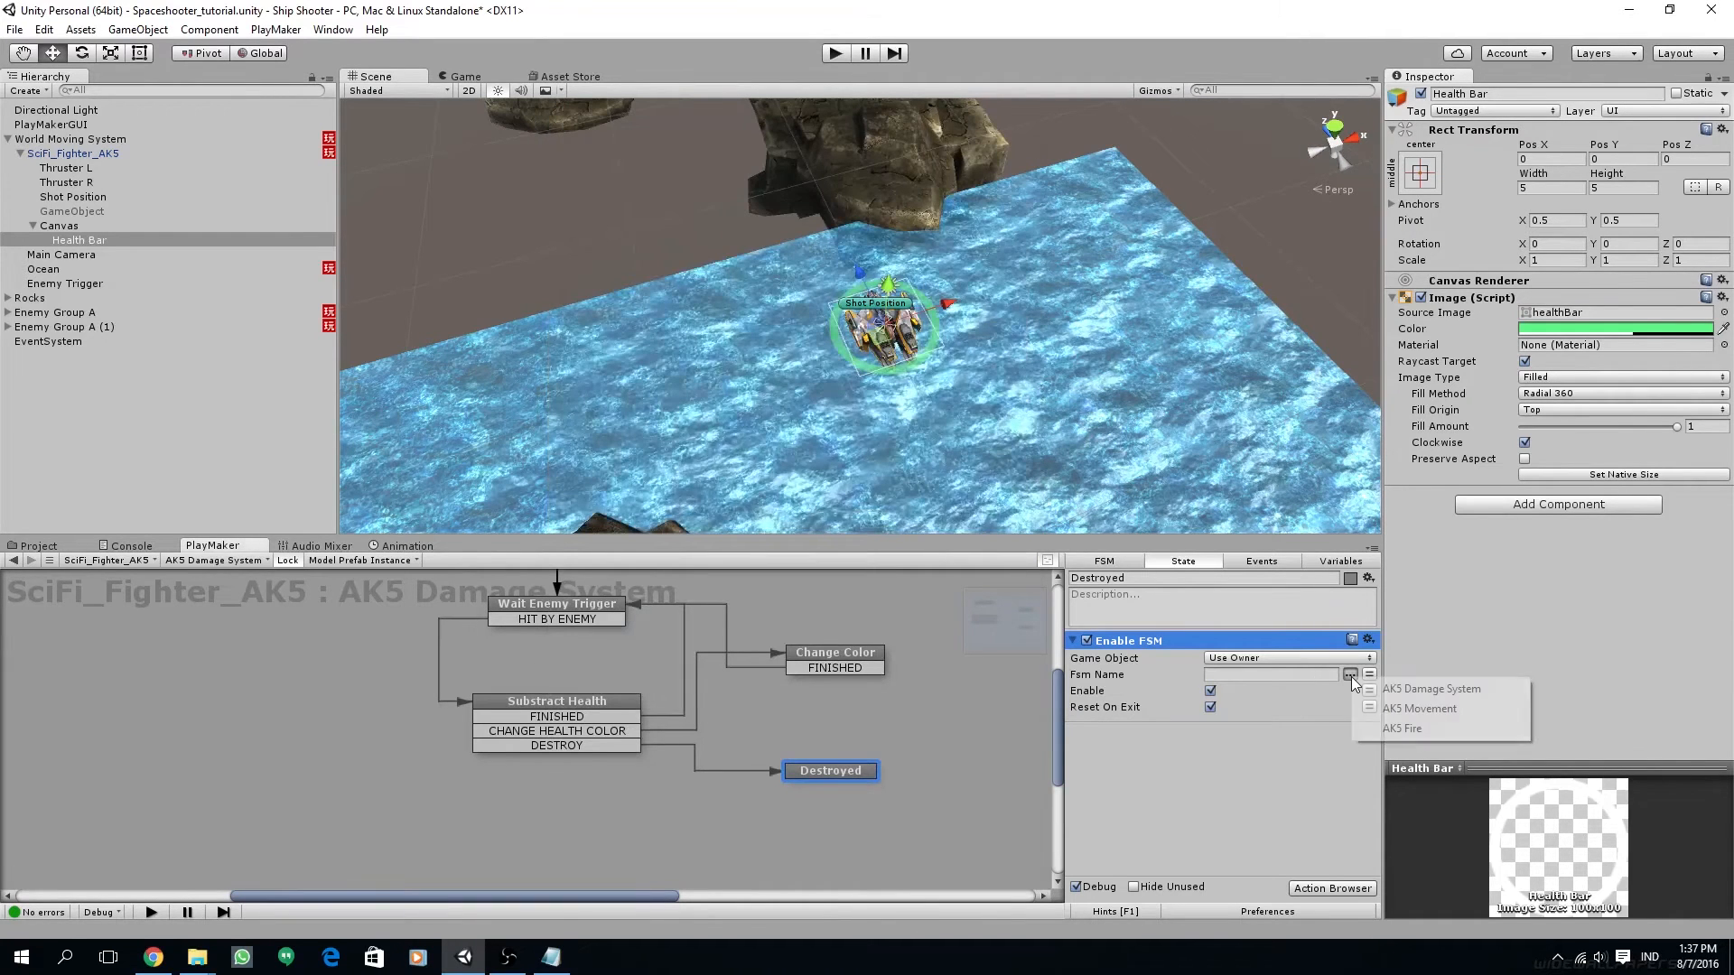
{"action": "left_click", "coordinate": [1401, 709]}
{"action": "left_click", "coordinate": [1211, 690]}
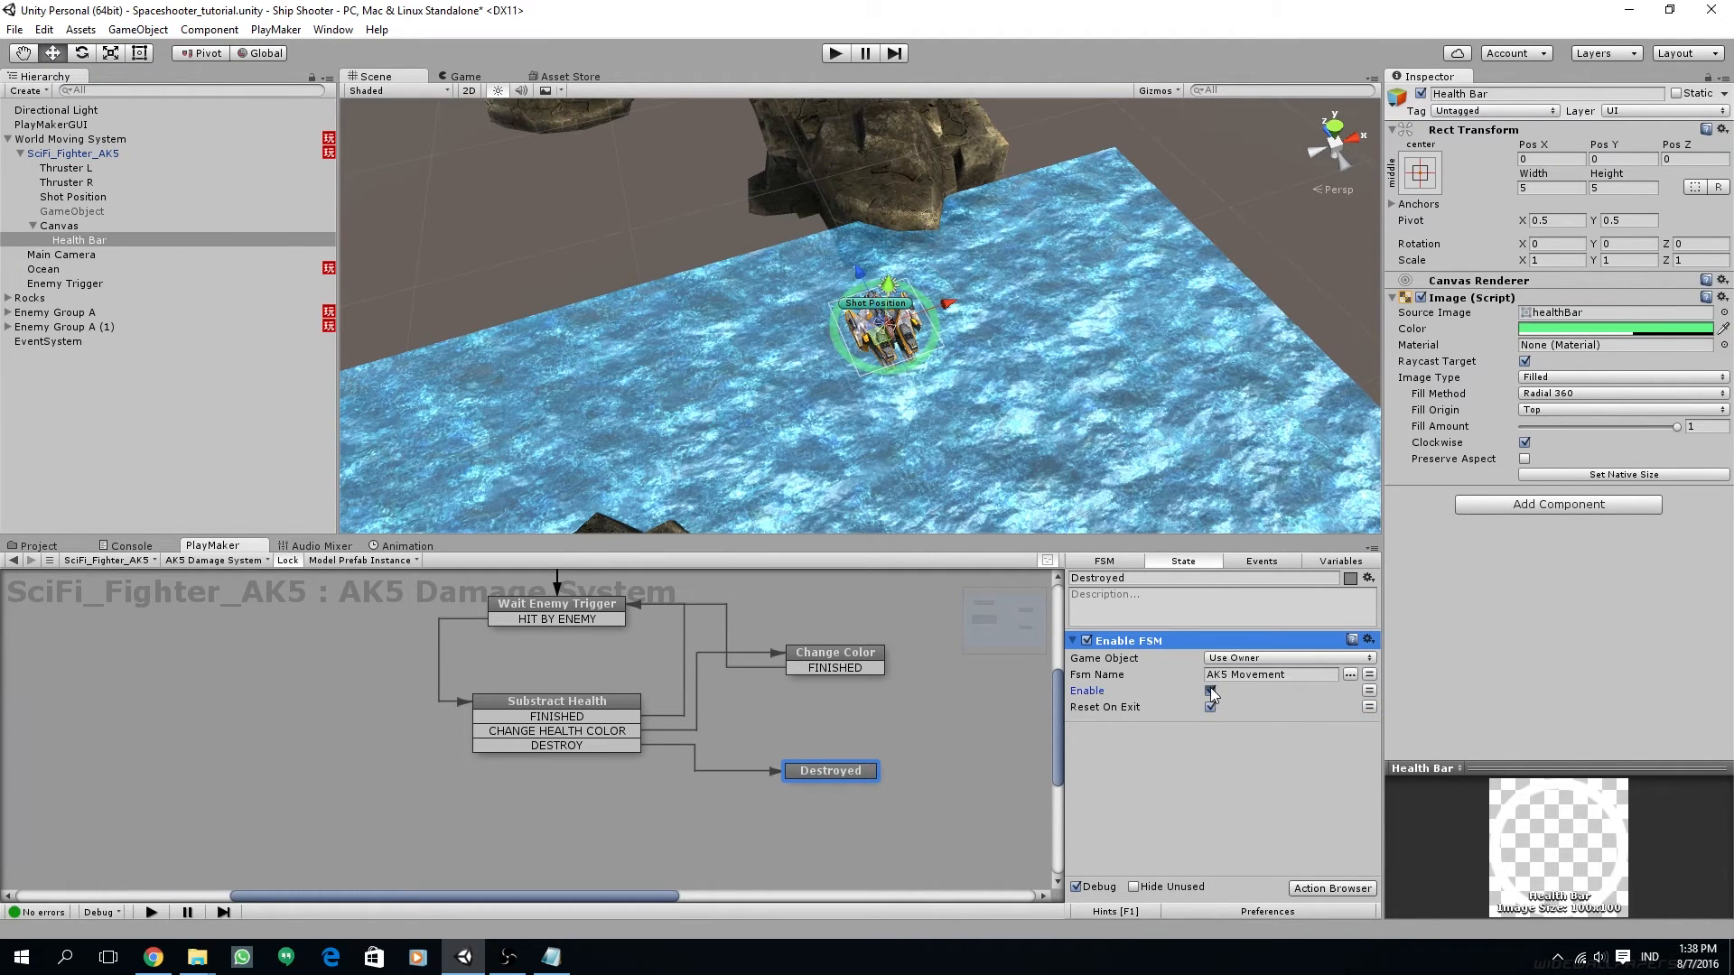
{"action": "left_click", "coordinate": [1246, 835]}
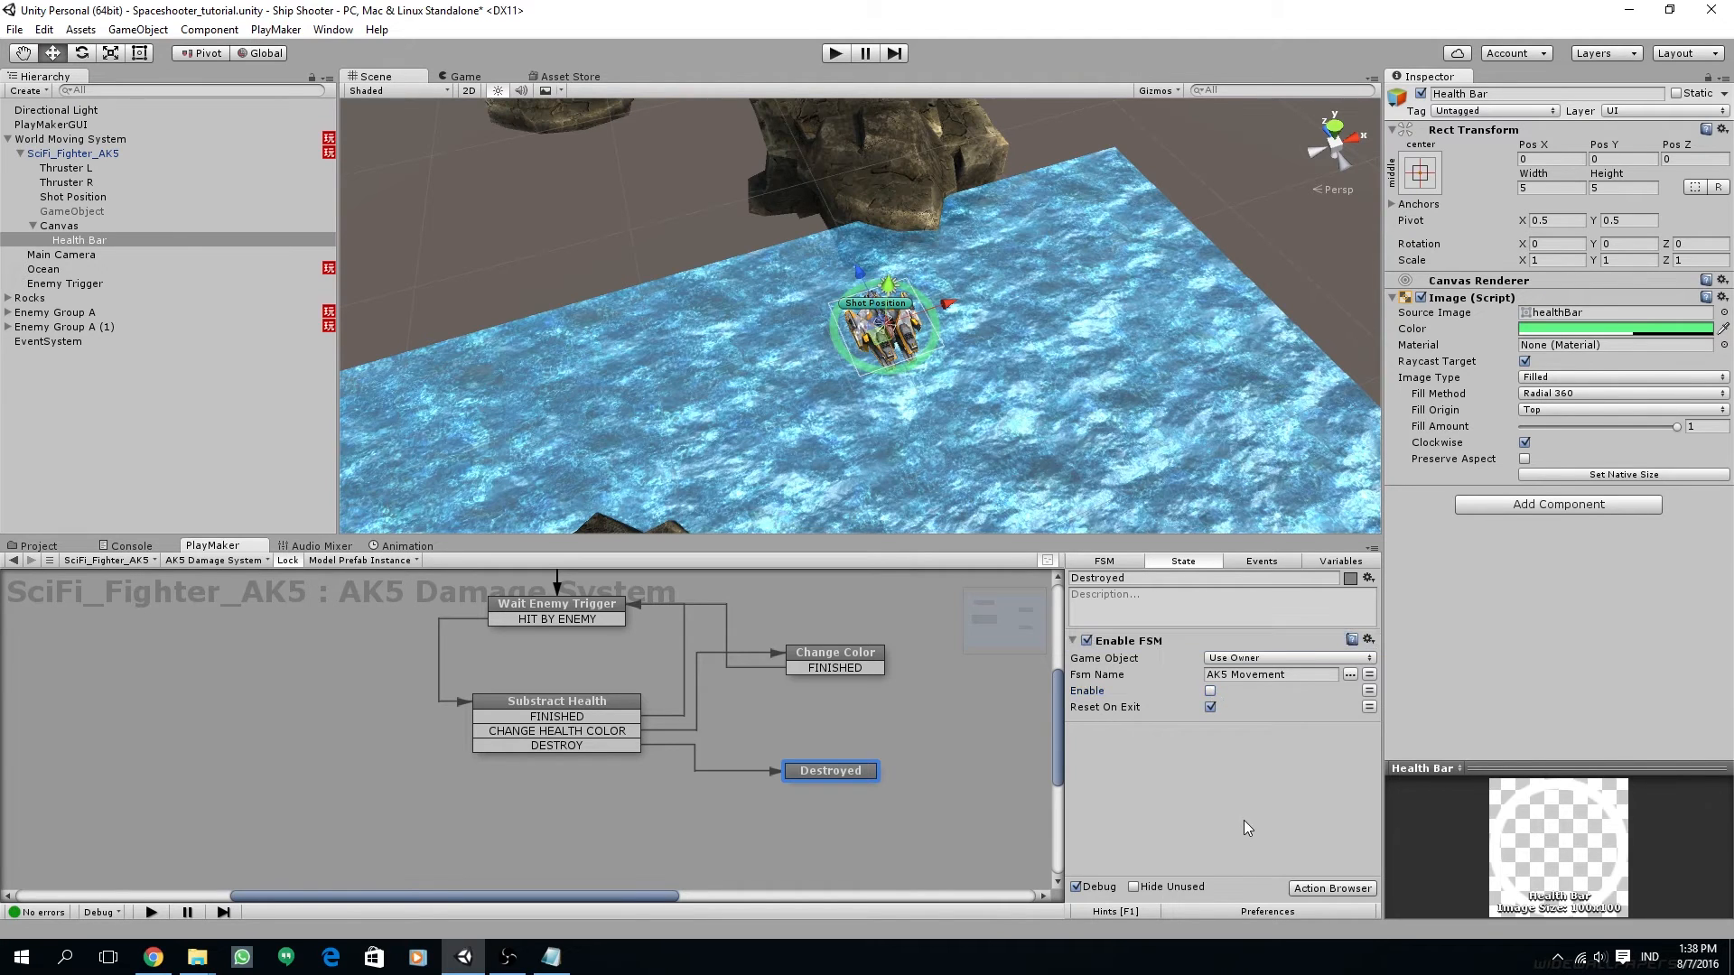
{"action": "left_click", "coordinate": [1315, 891]}
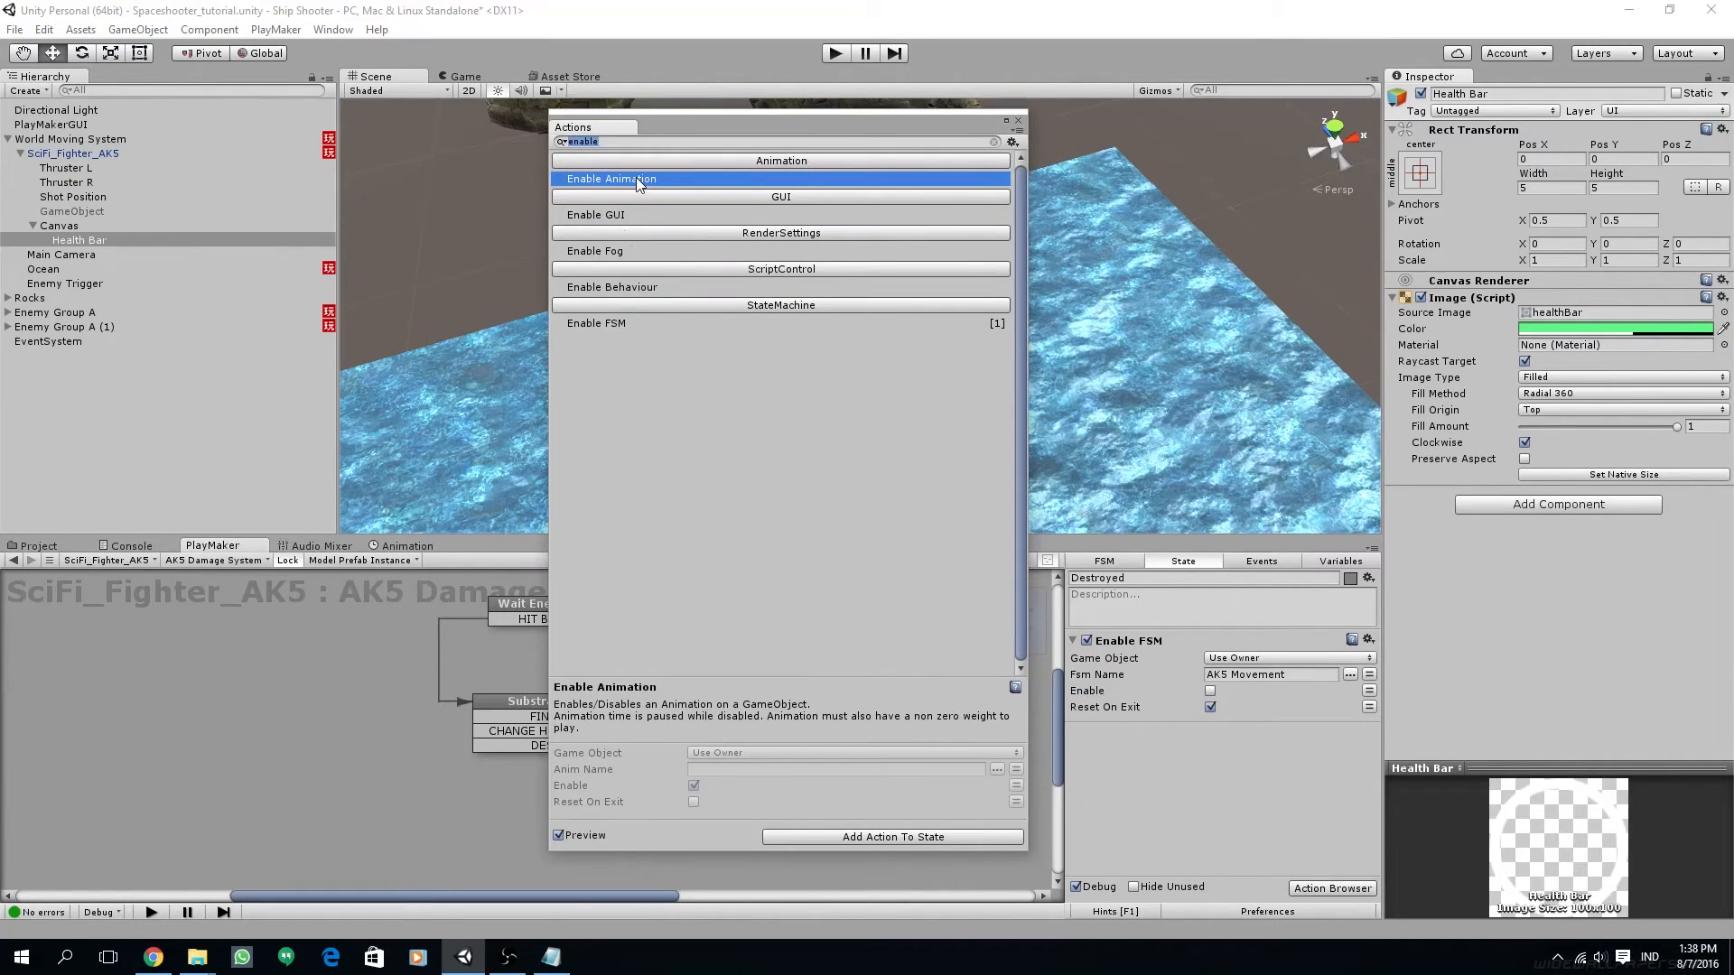
{"action": "left_click", "coordinate": [1020, 123]}
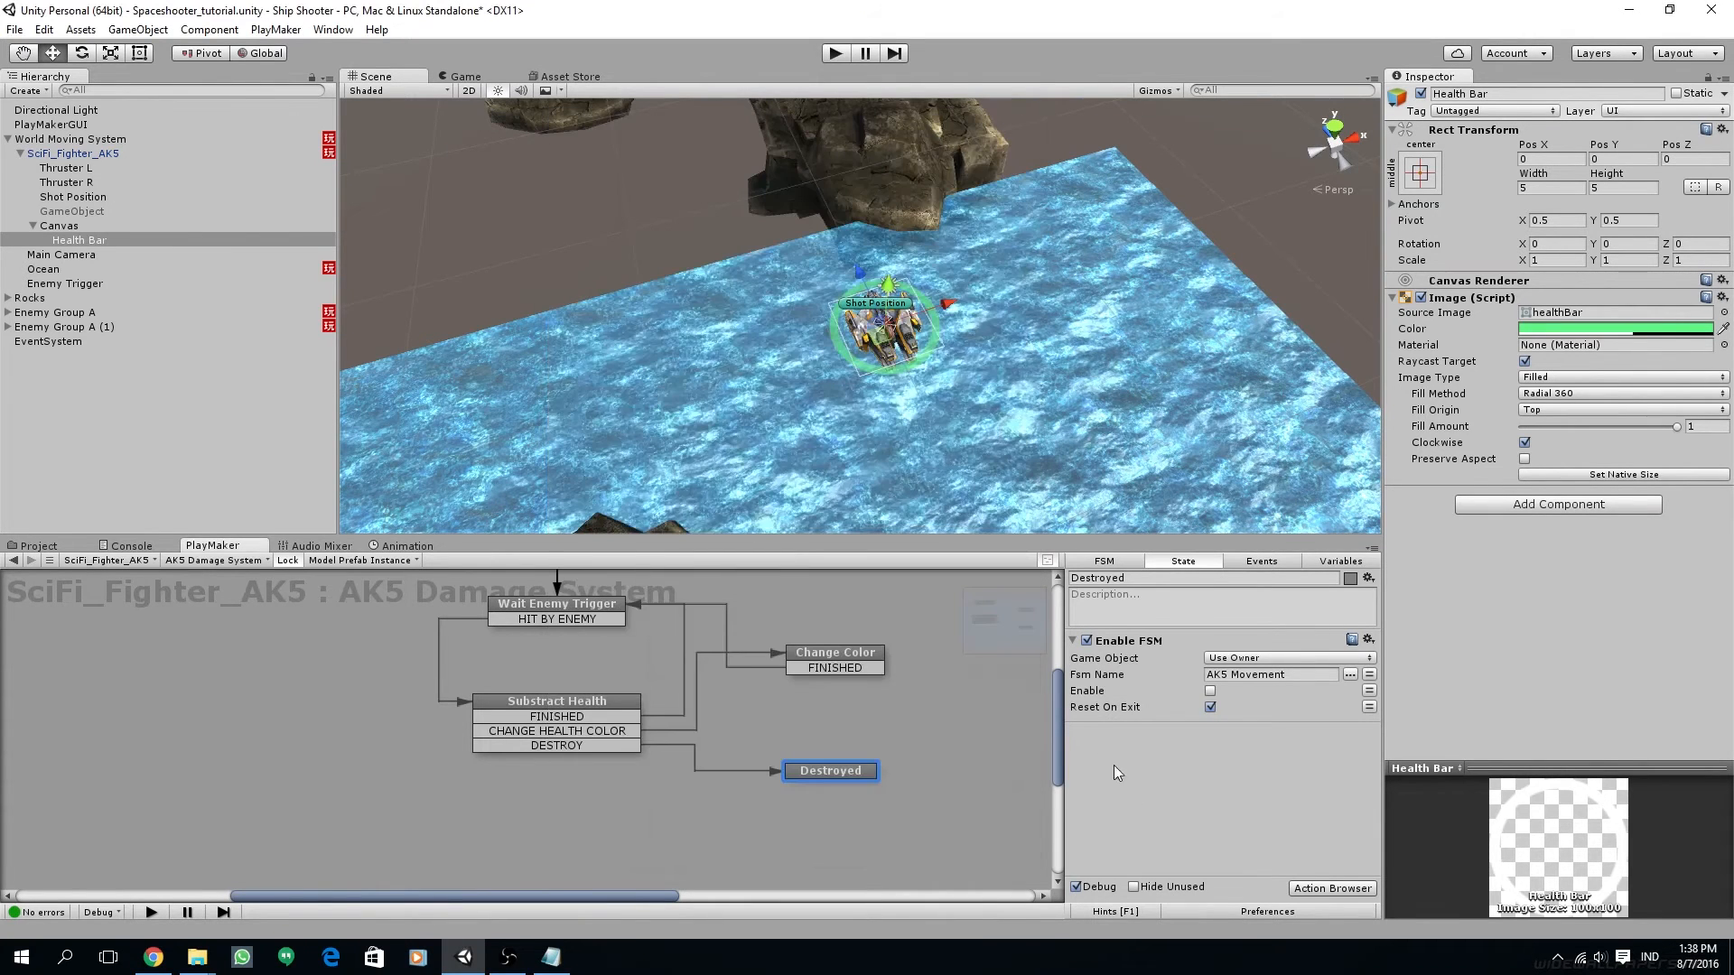
{"action": "left_click", "coordinate": [1350, 891]}
{"action": "type", "text": "creat"}
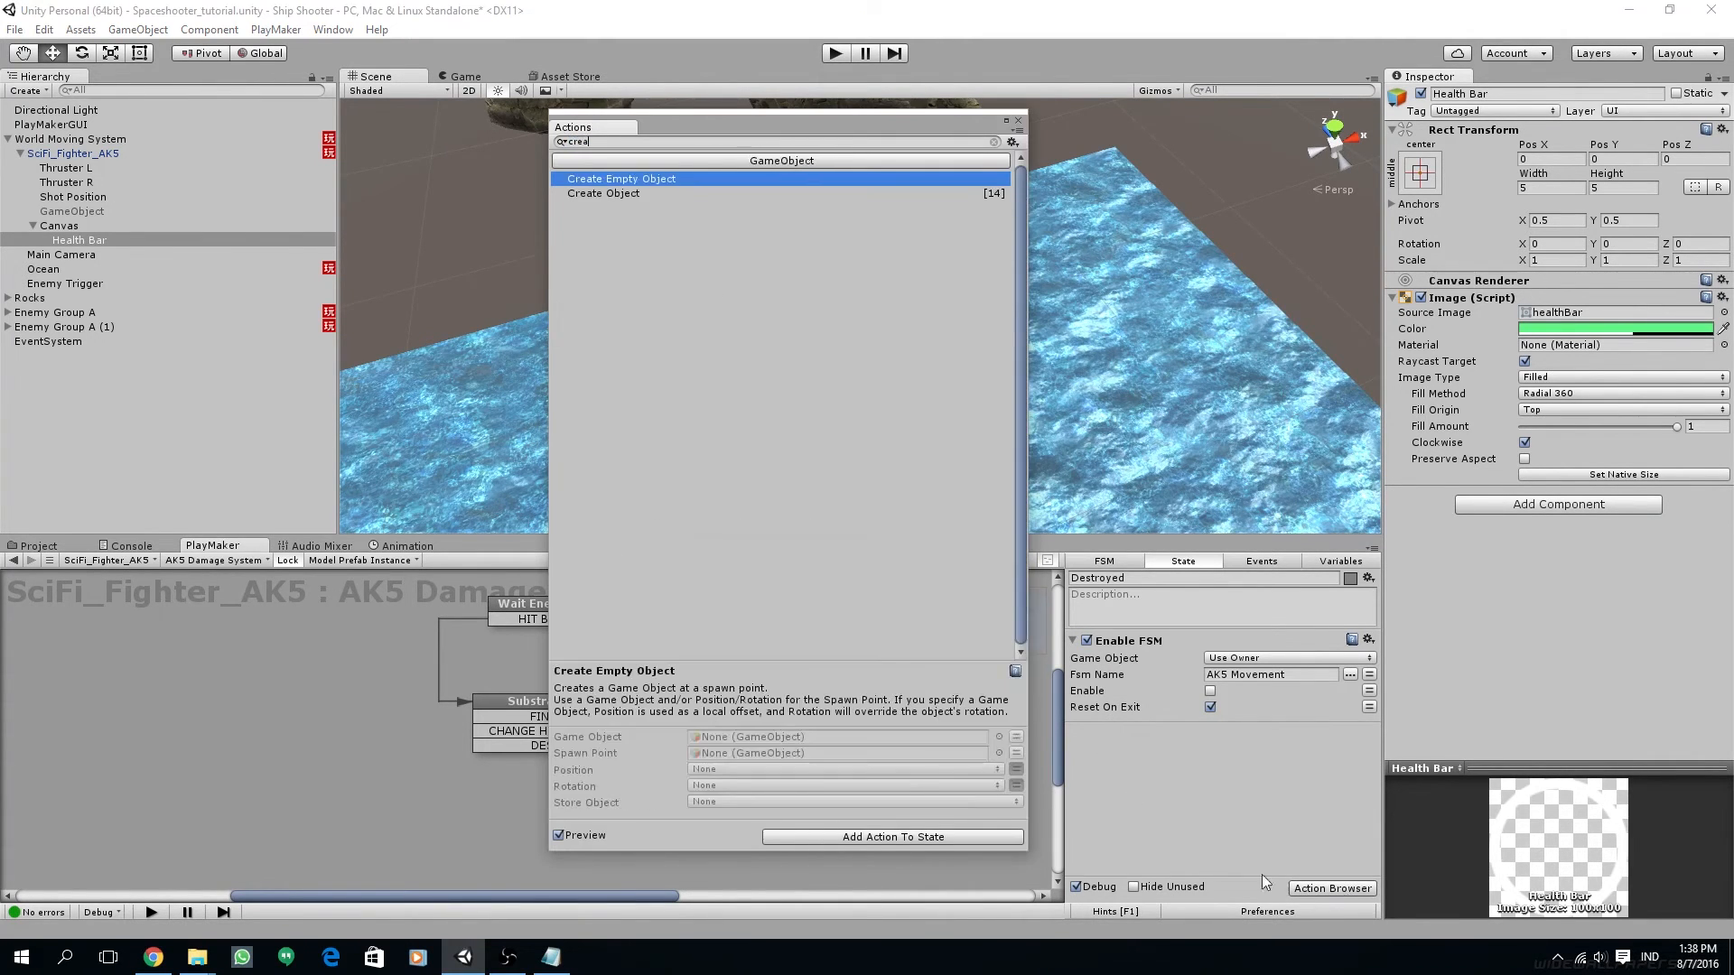
{"action": "double_click", "coordinate": [587, 194]}
{"action": "left_click", "coordinate": [1018, 121]}
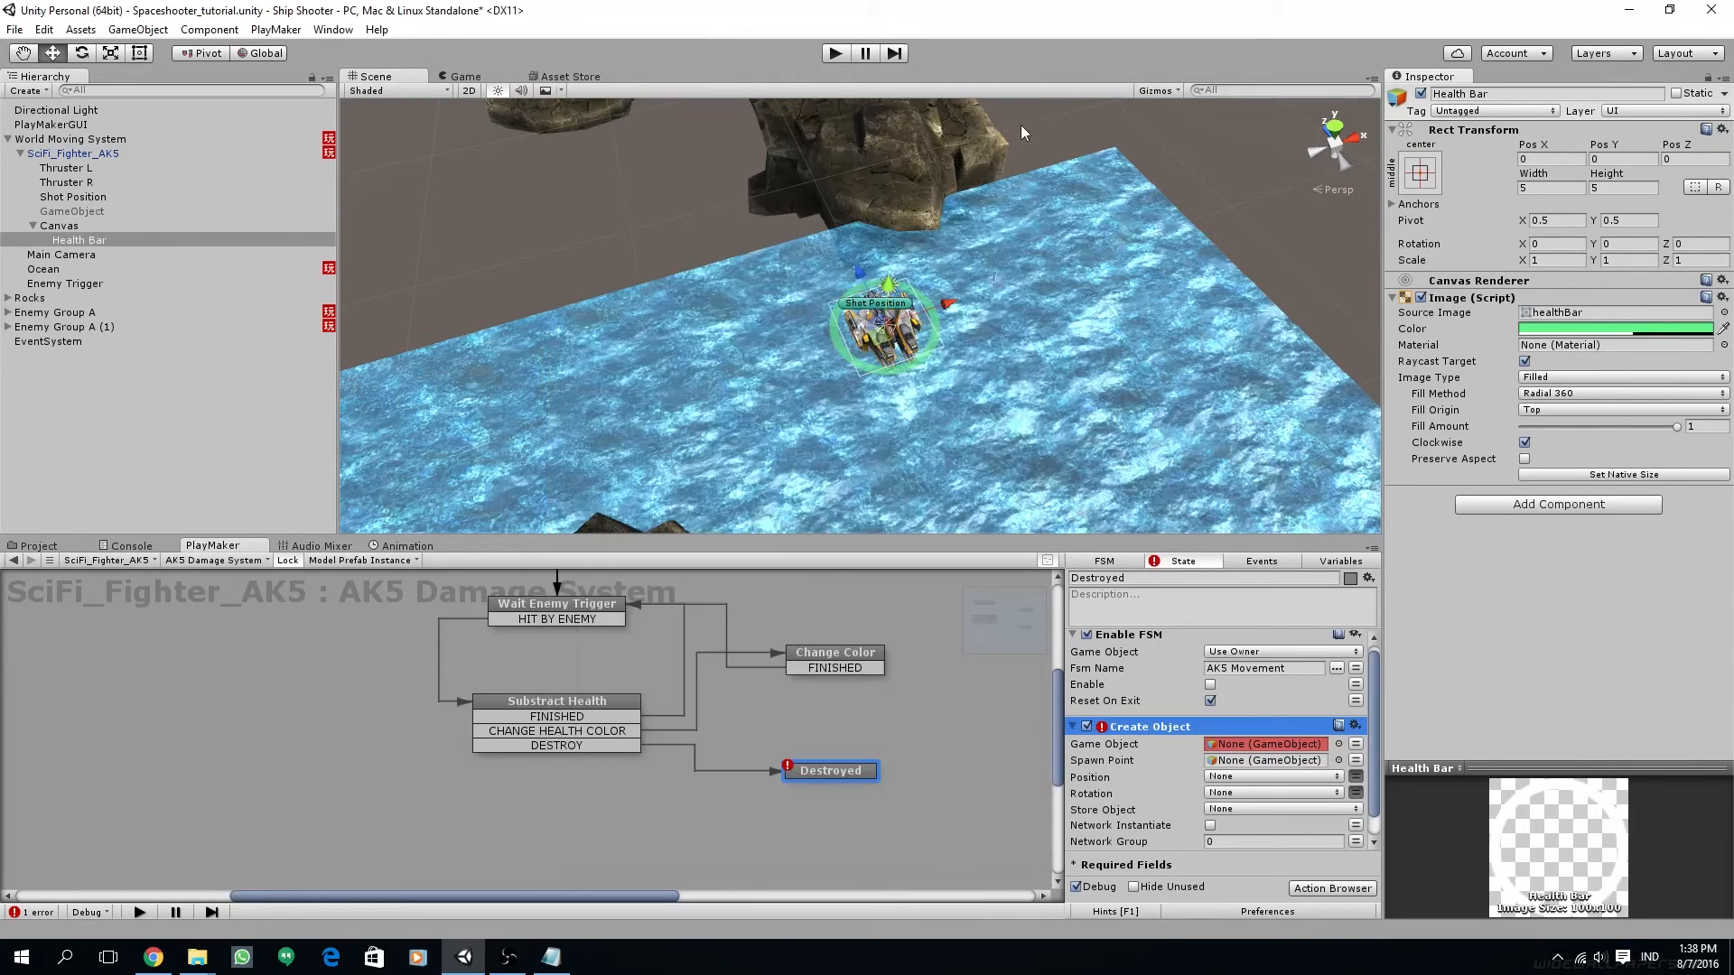
{"action": "right_click", "coordinate": [1142, 730]}
{"action": "left_click", "coordinate": [1183, 710]}
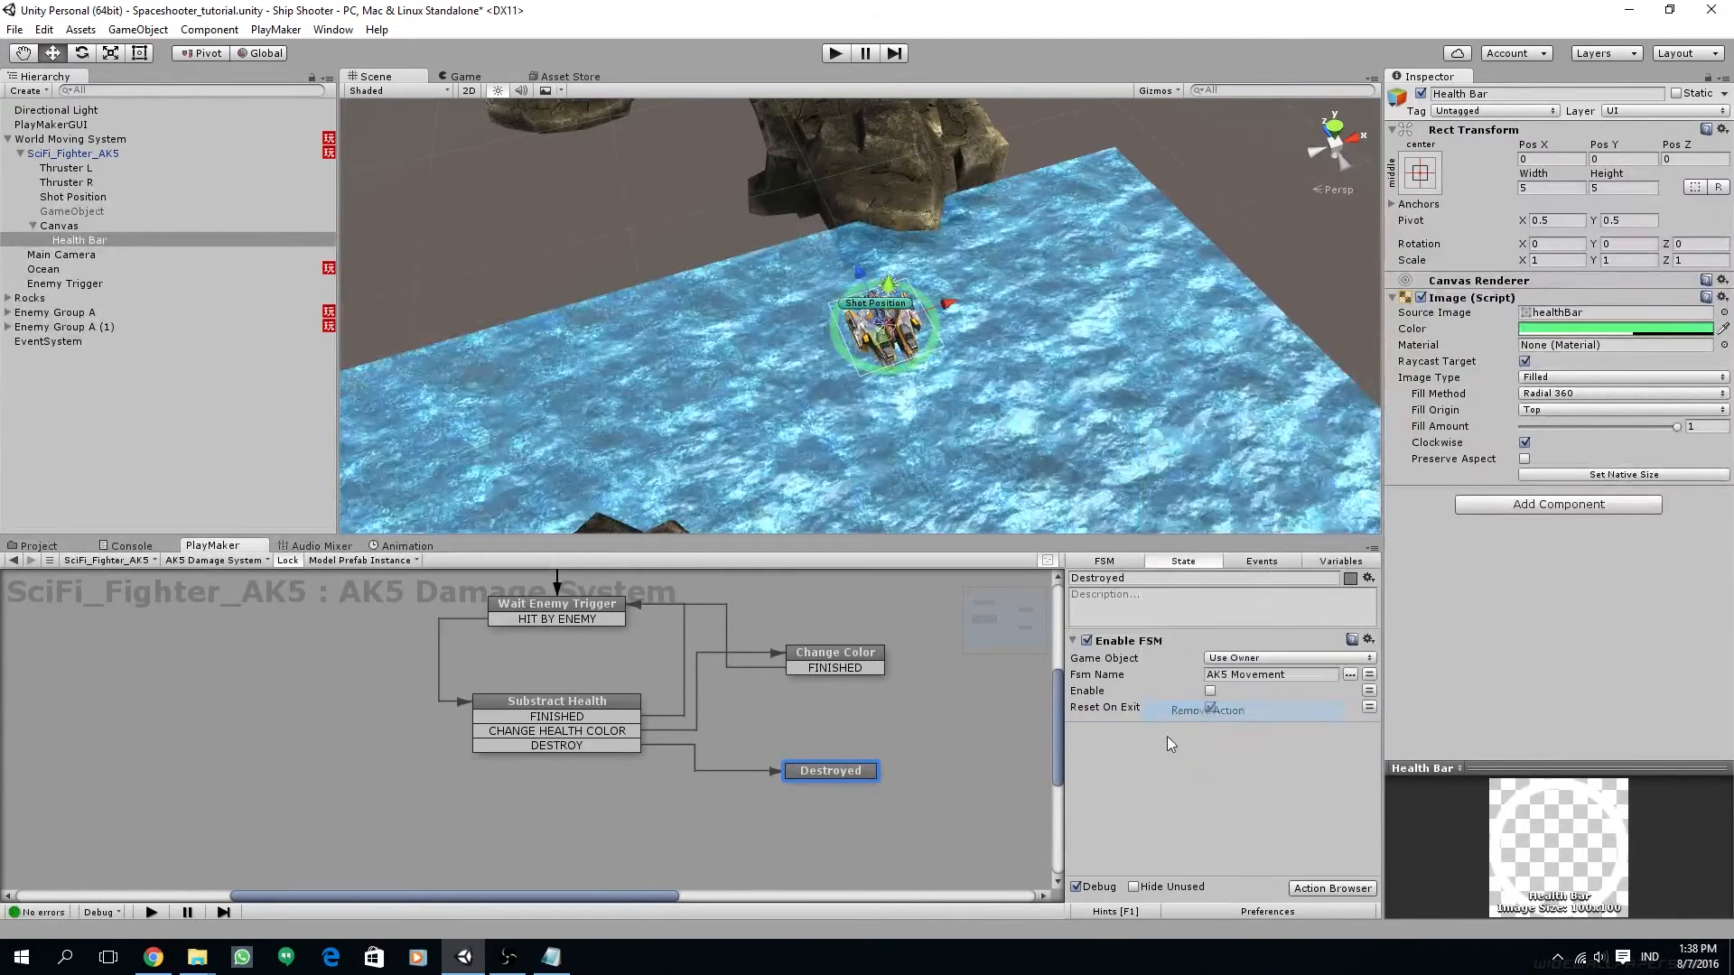
Add a Set Property action to the Destroyed state targeting the Rigidbody of SciFi_Fighter_AK5
{"action": "left_click", "coordinate": [77, 154]}
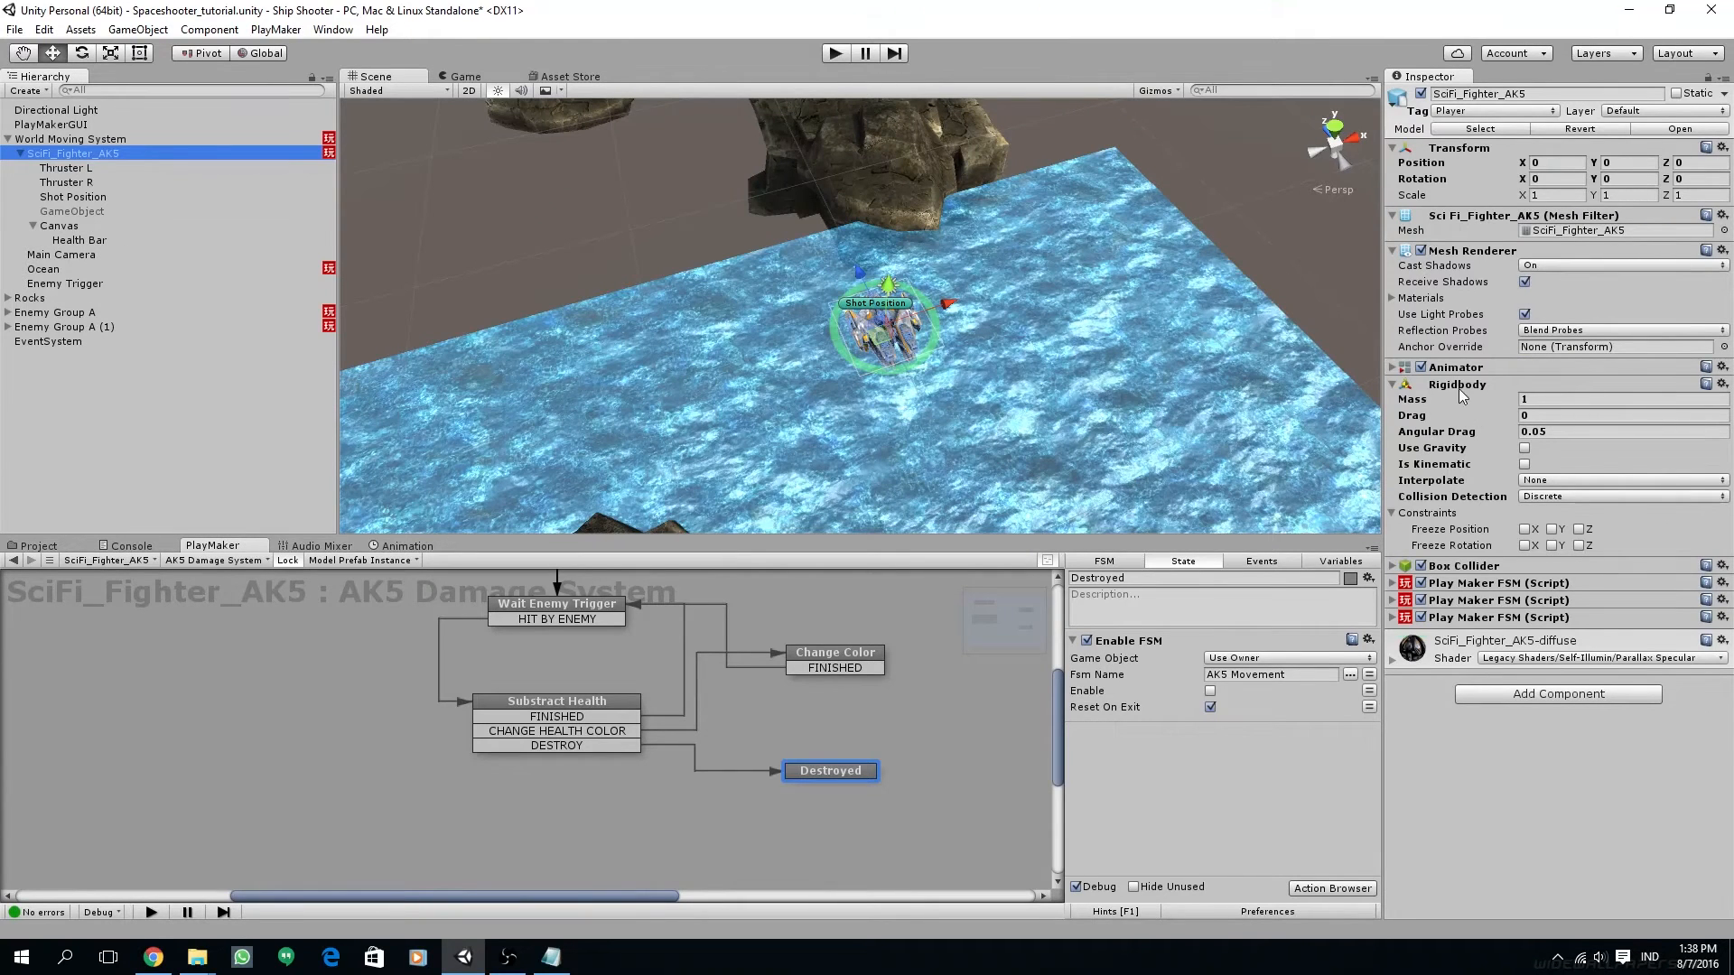
{"action": "left_click_drag", "start_coordinate": [1456, 380], "coordinate": [1183, 793]}
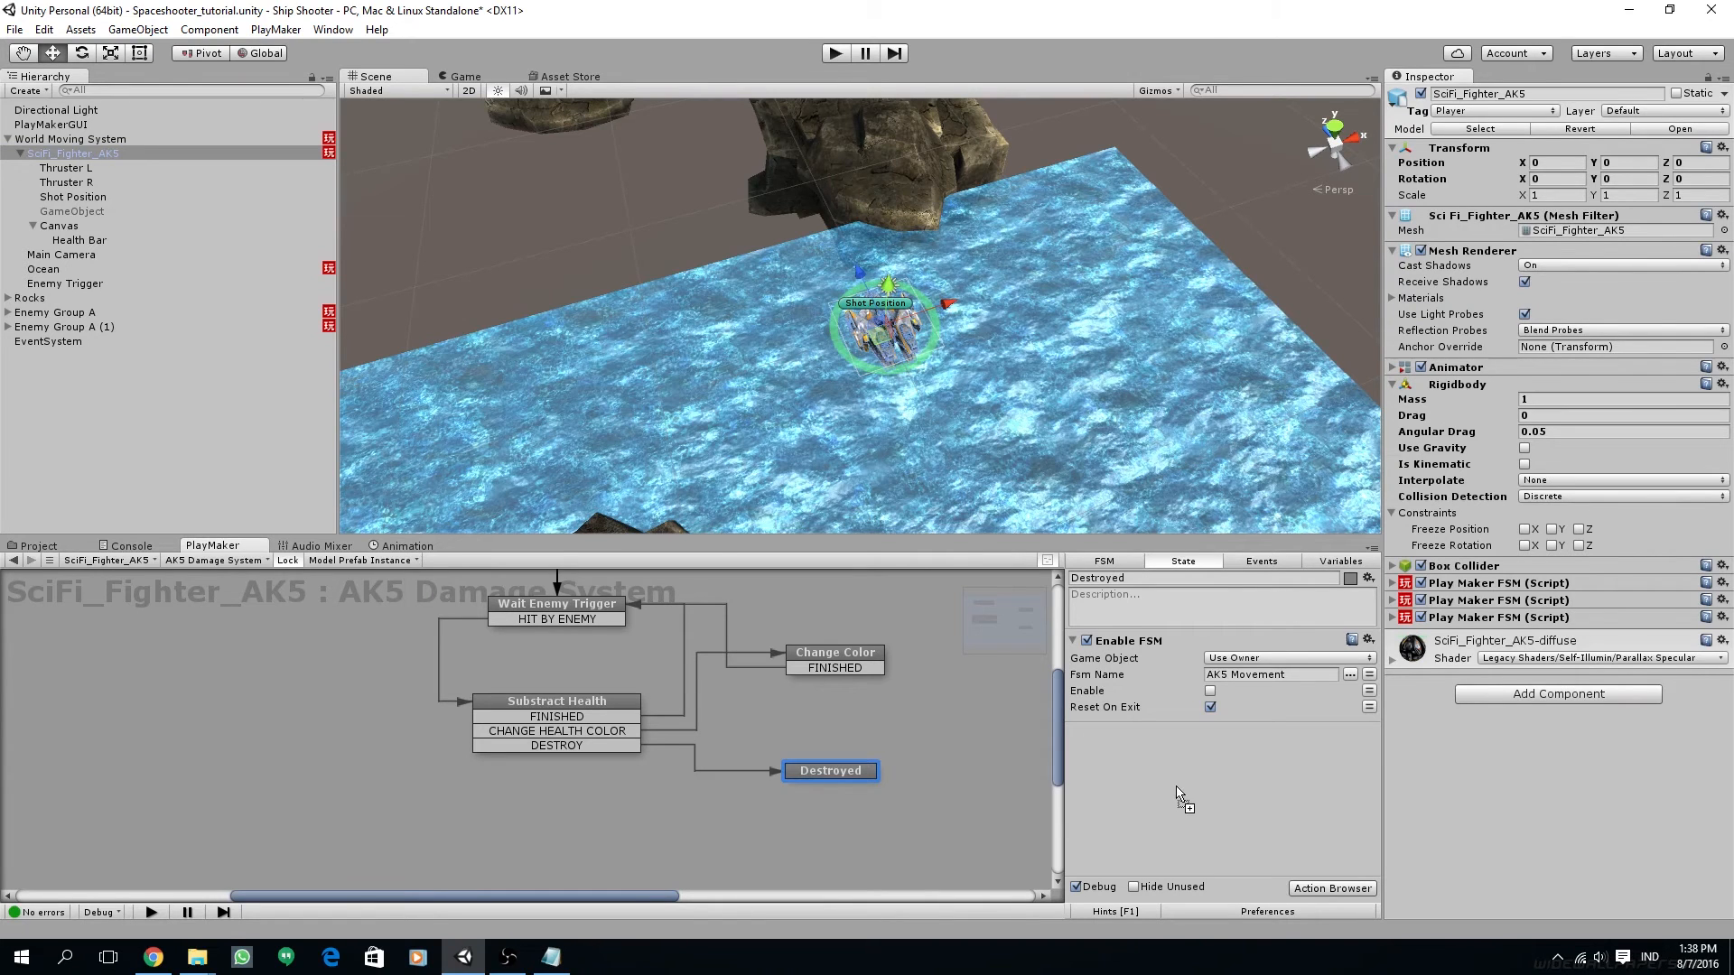
{"action": "left_click", "coordinate": [1227, 847]}
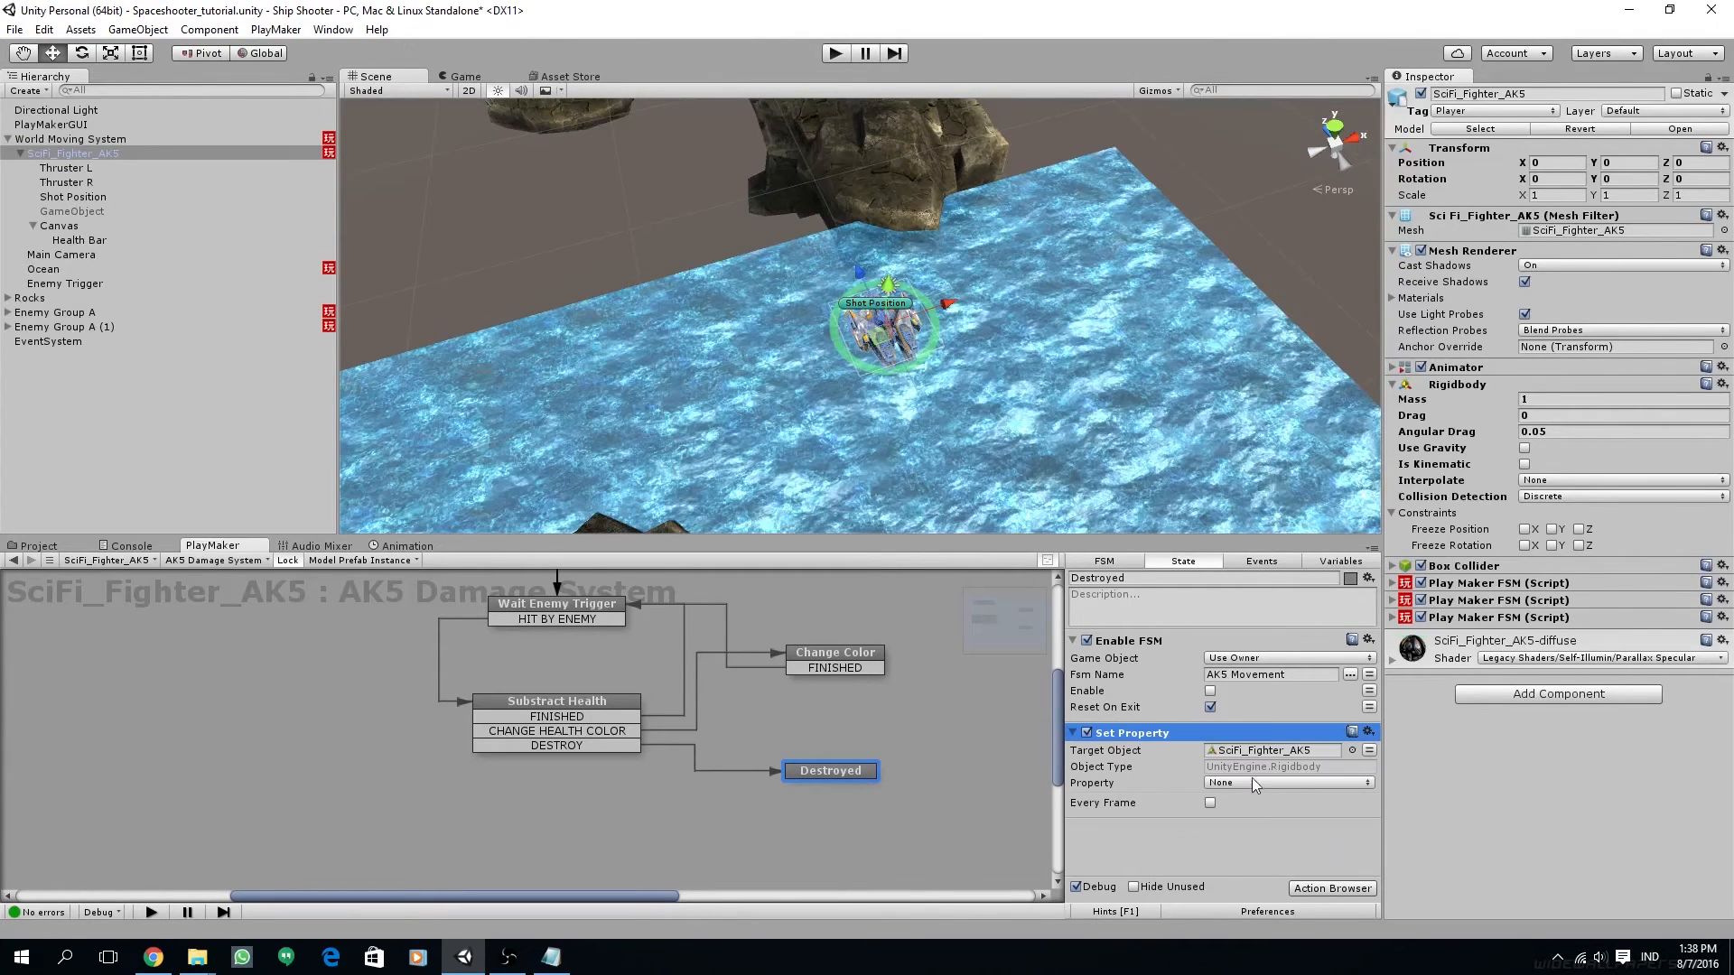
Set the Set Property action to useGravity and assign it a new bool variable named Enable Gravity
{"action": "left_click", "coordinate": [1258, 782]}
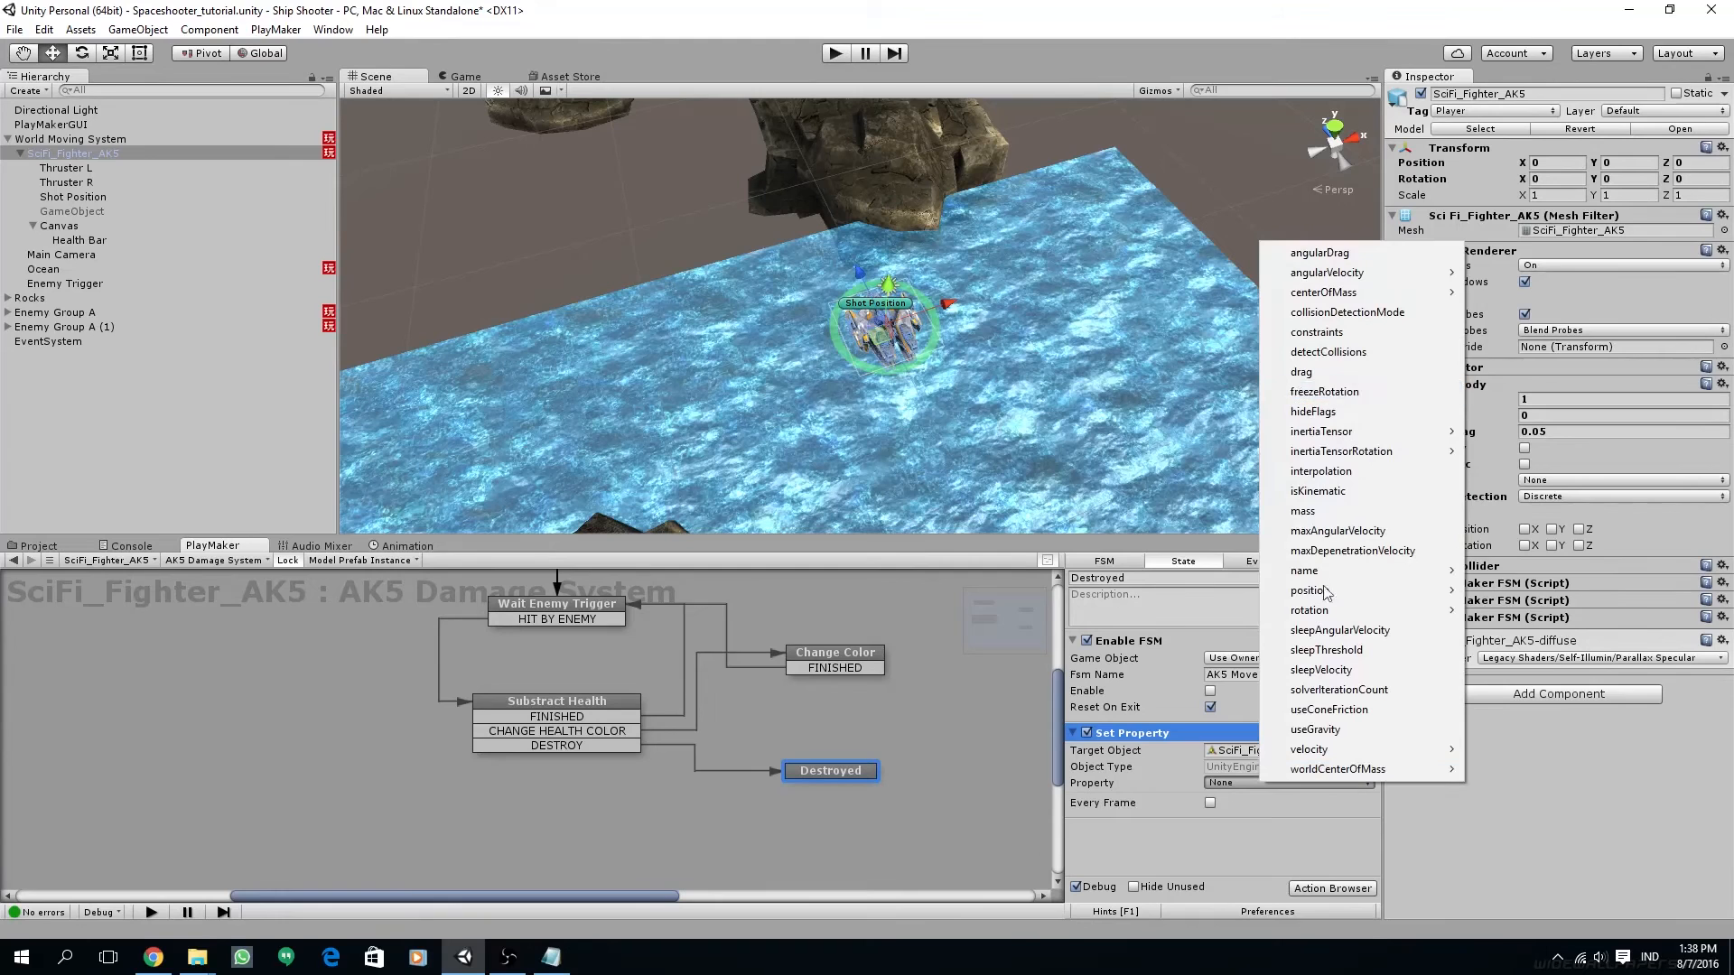
{"action": "left_click", "coordinate": [1326, 729]}
{"action": "left_click", "coordinate": [1253, 800]}
{"action": "left_click", "coordinate": [1257, 836]}
{"action": "type", "text": "Enable Gravity"}
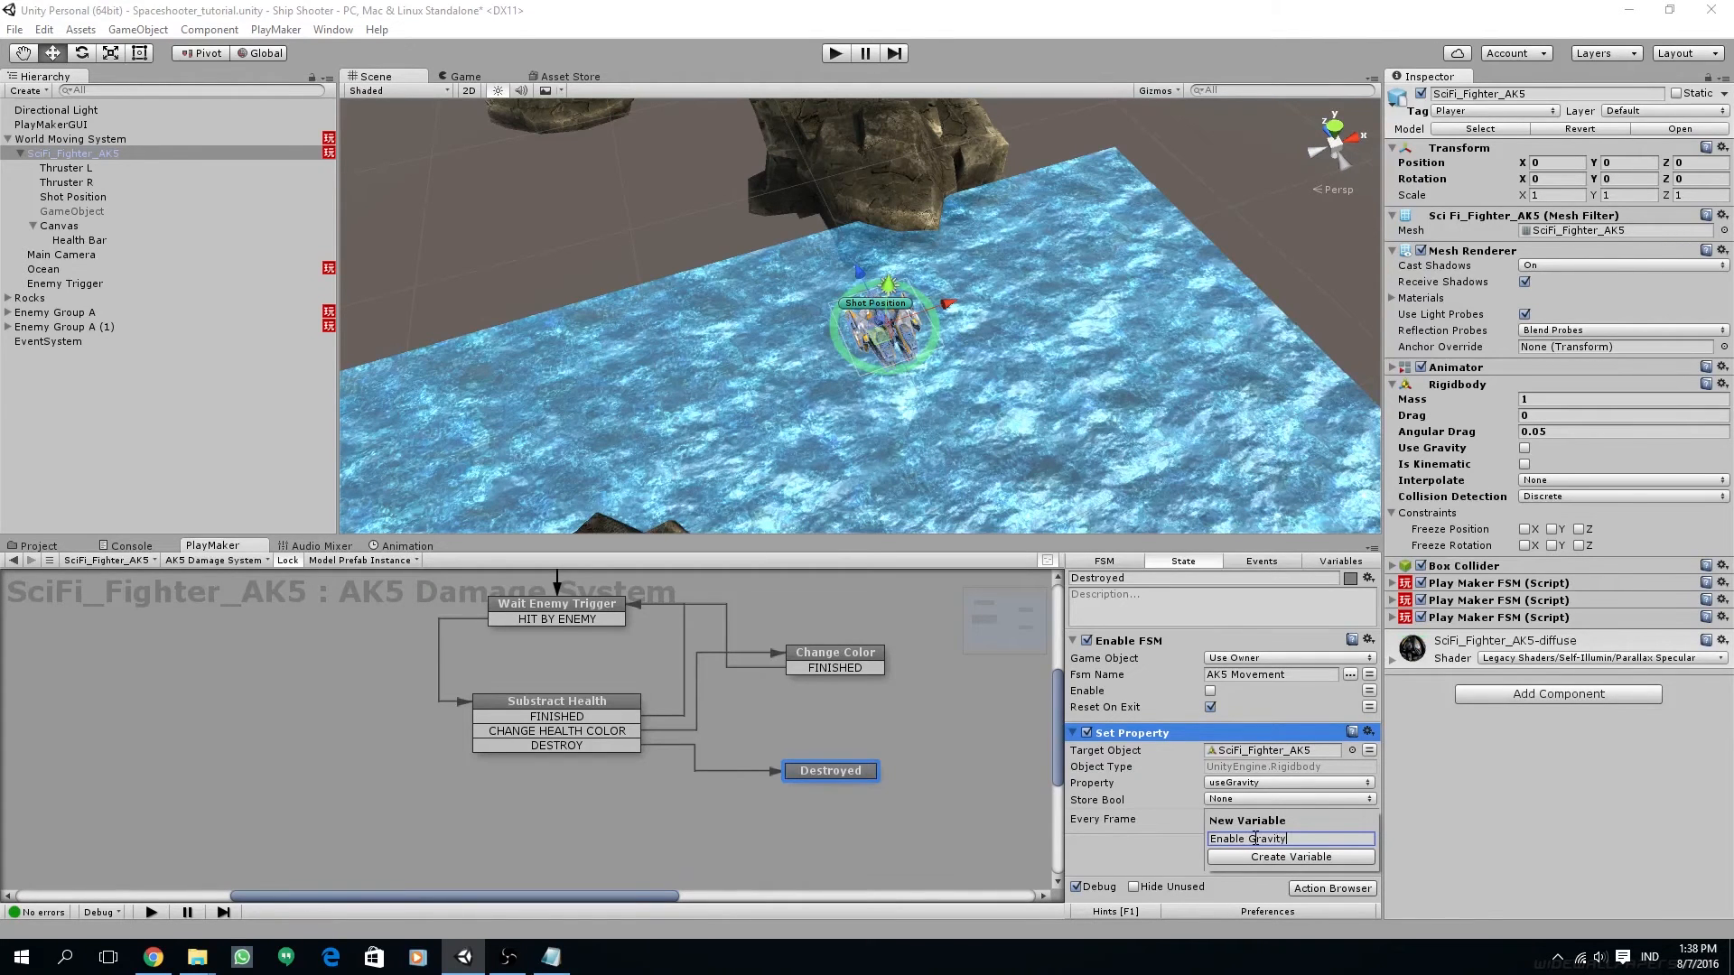
{"action": "left_click", "coordinate": [1257, 854]}
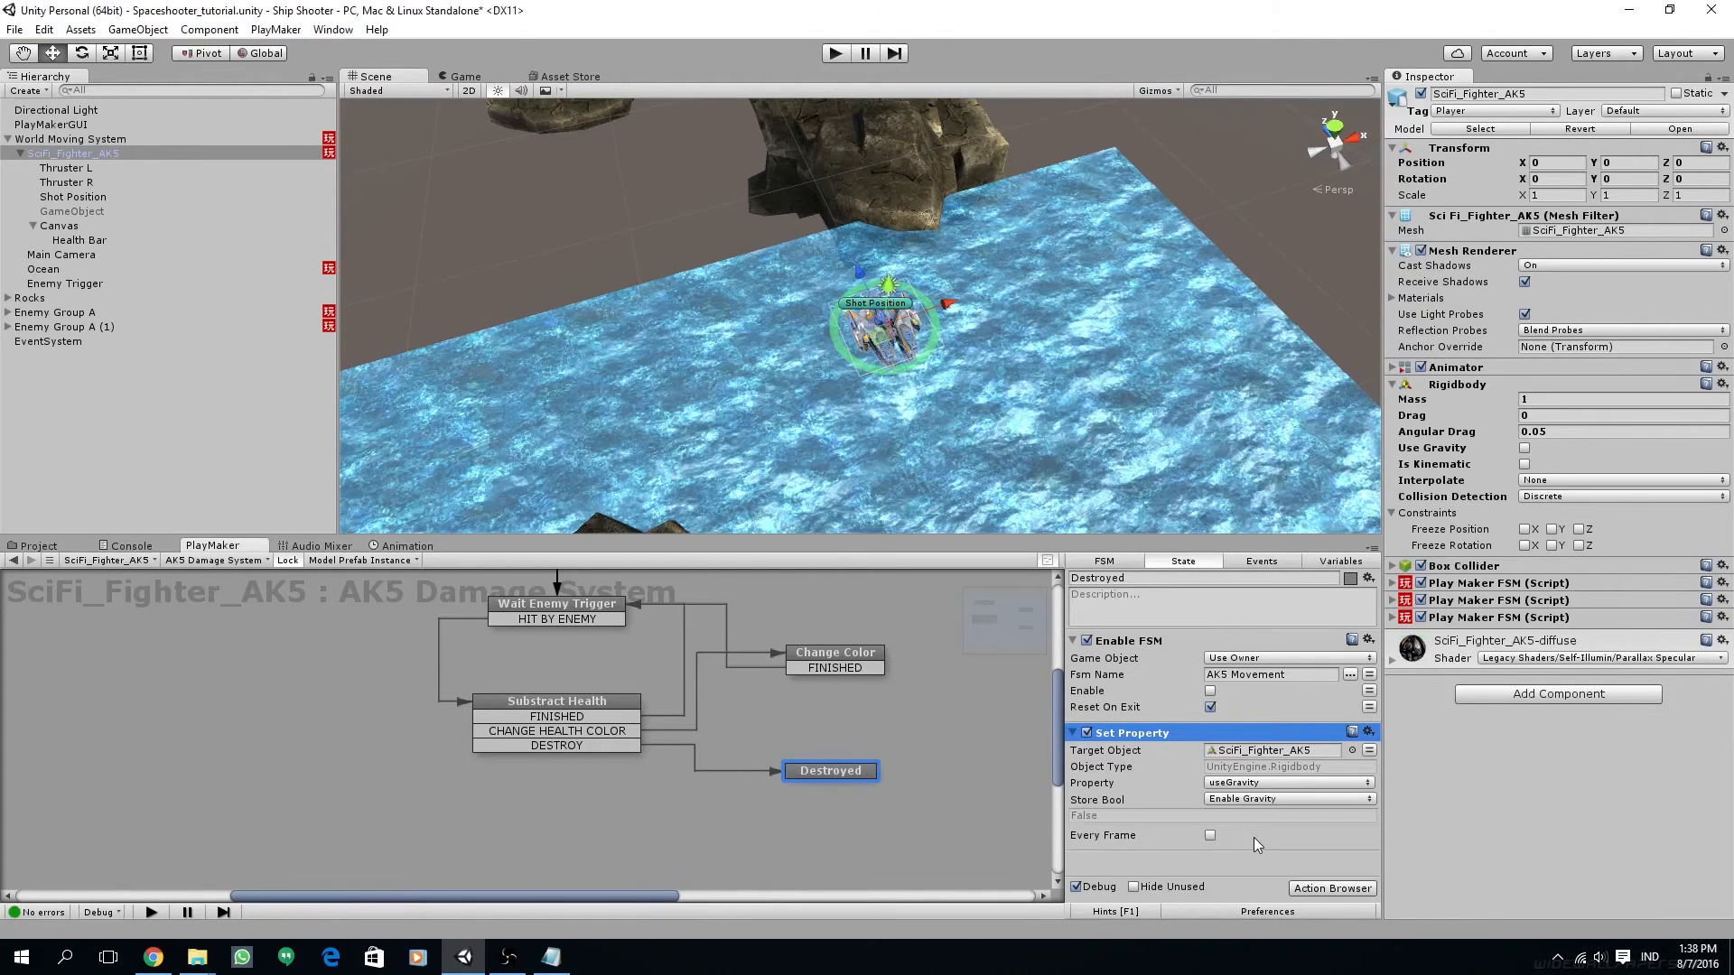
Set the Enable Gravity variable's value to True and return to the Destroyed state's actions
{"action": "left_click", "coordinate": [1343, 561]}
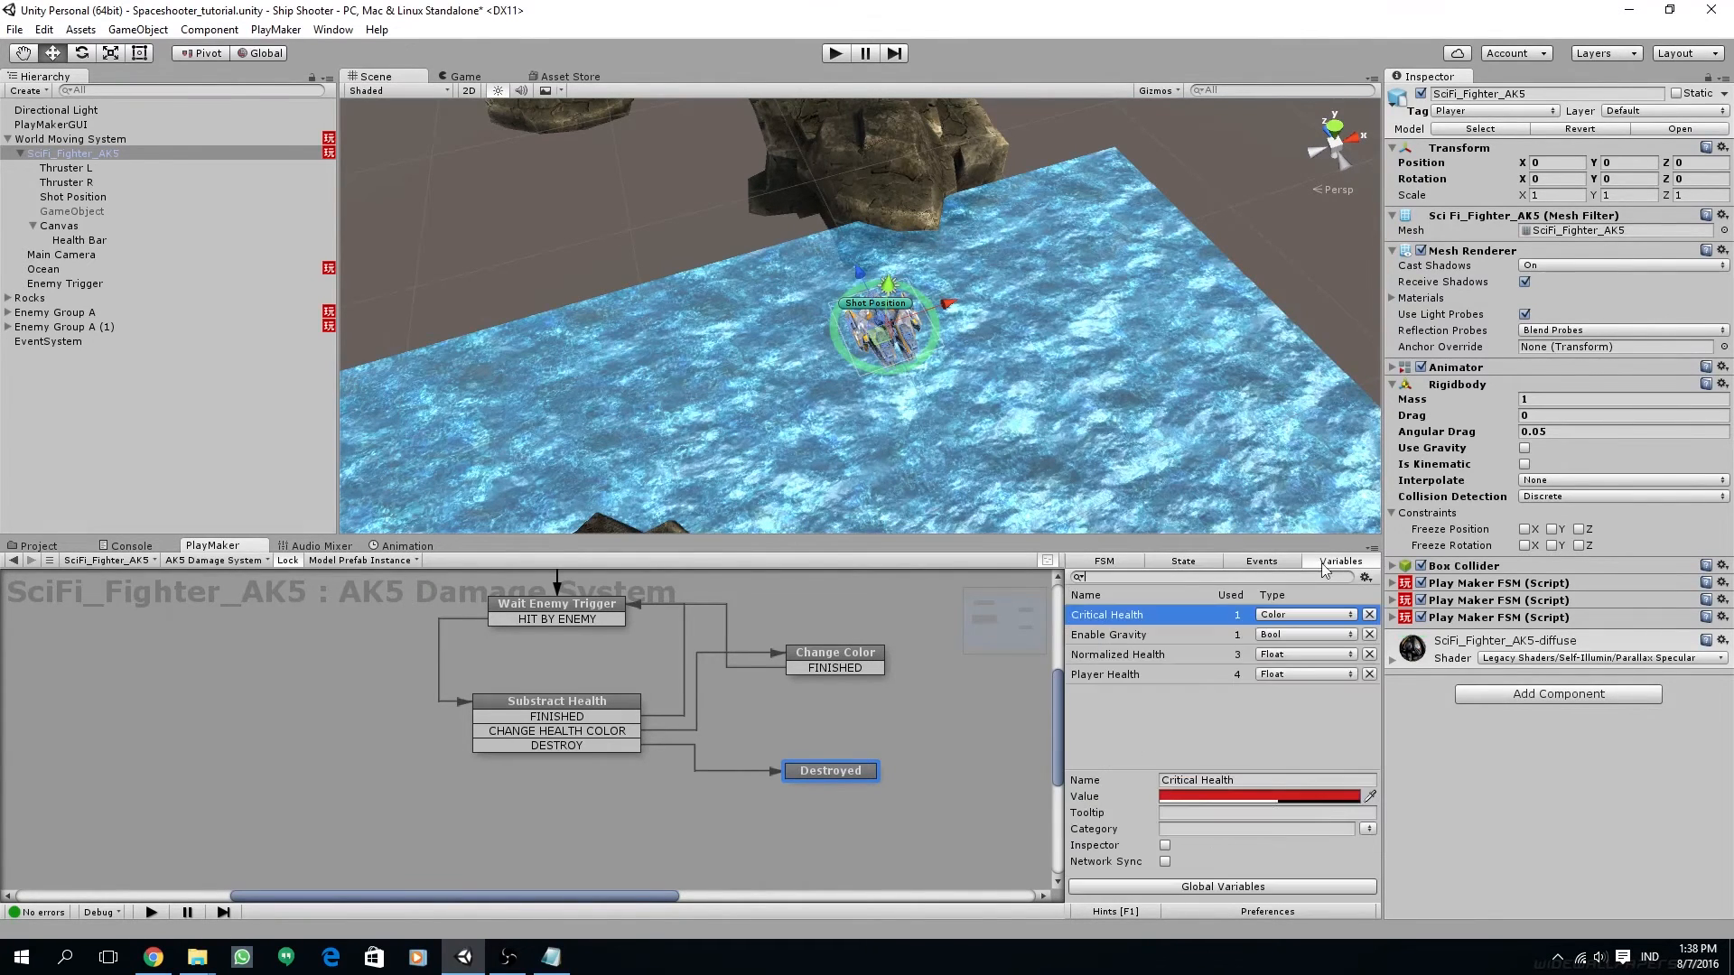
{"action": "left_click", "coordinate": [1135, 638]}
{"action": "left_click", "coordinate": [1200, 798]}
{"action": "left_click", "coordinate": [1208, 836]}
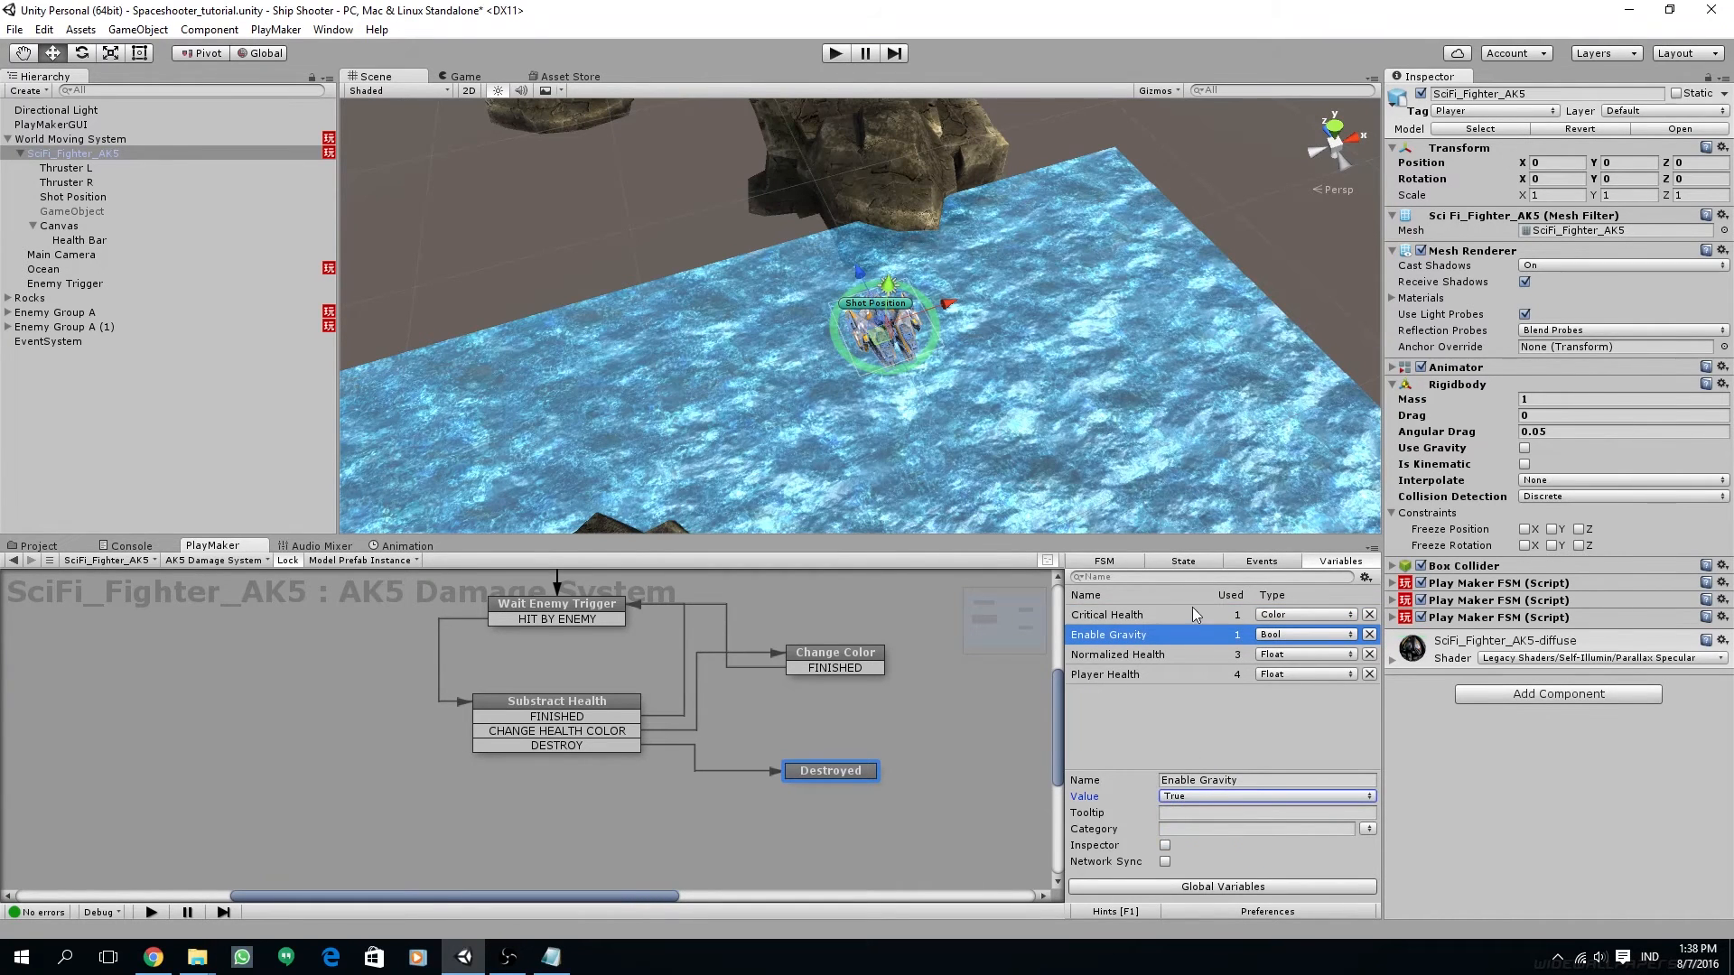
{"action": "left_click", "coordinate": [1183, 561]}
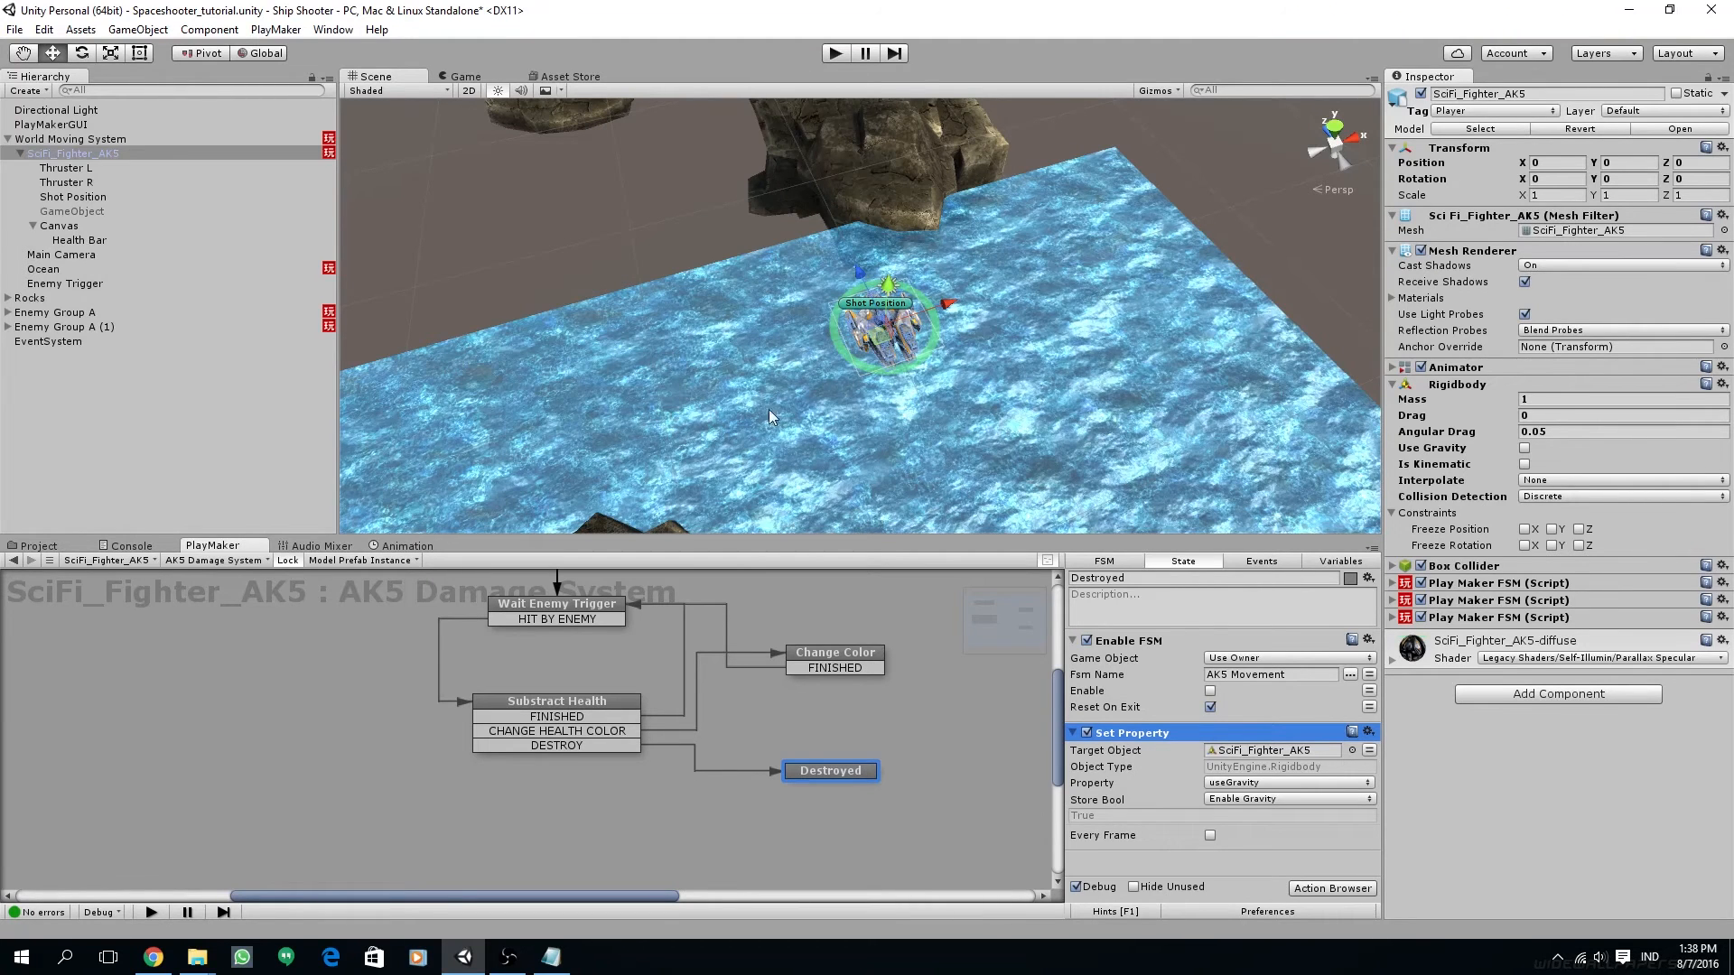
Add a Wait action between Enable FSM and Set Property in the Destroyed state and set its time to 1.5
{"action": "left_click", "coordinate": [1332, 888]}
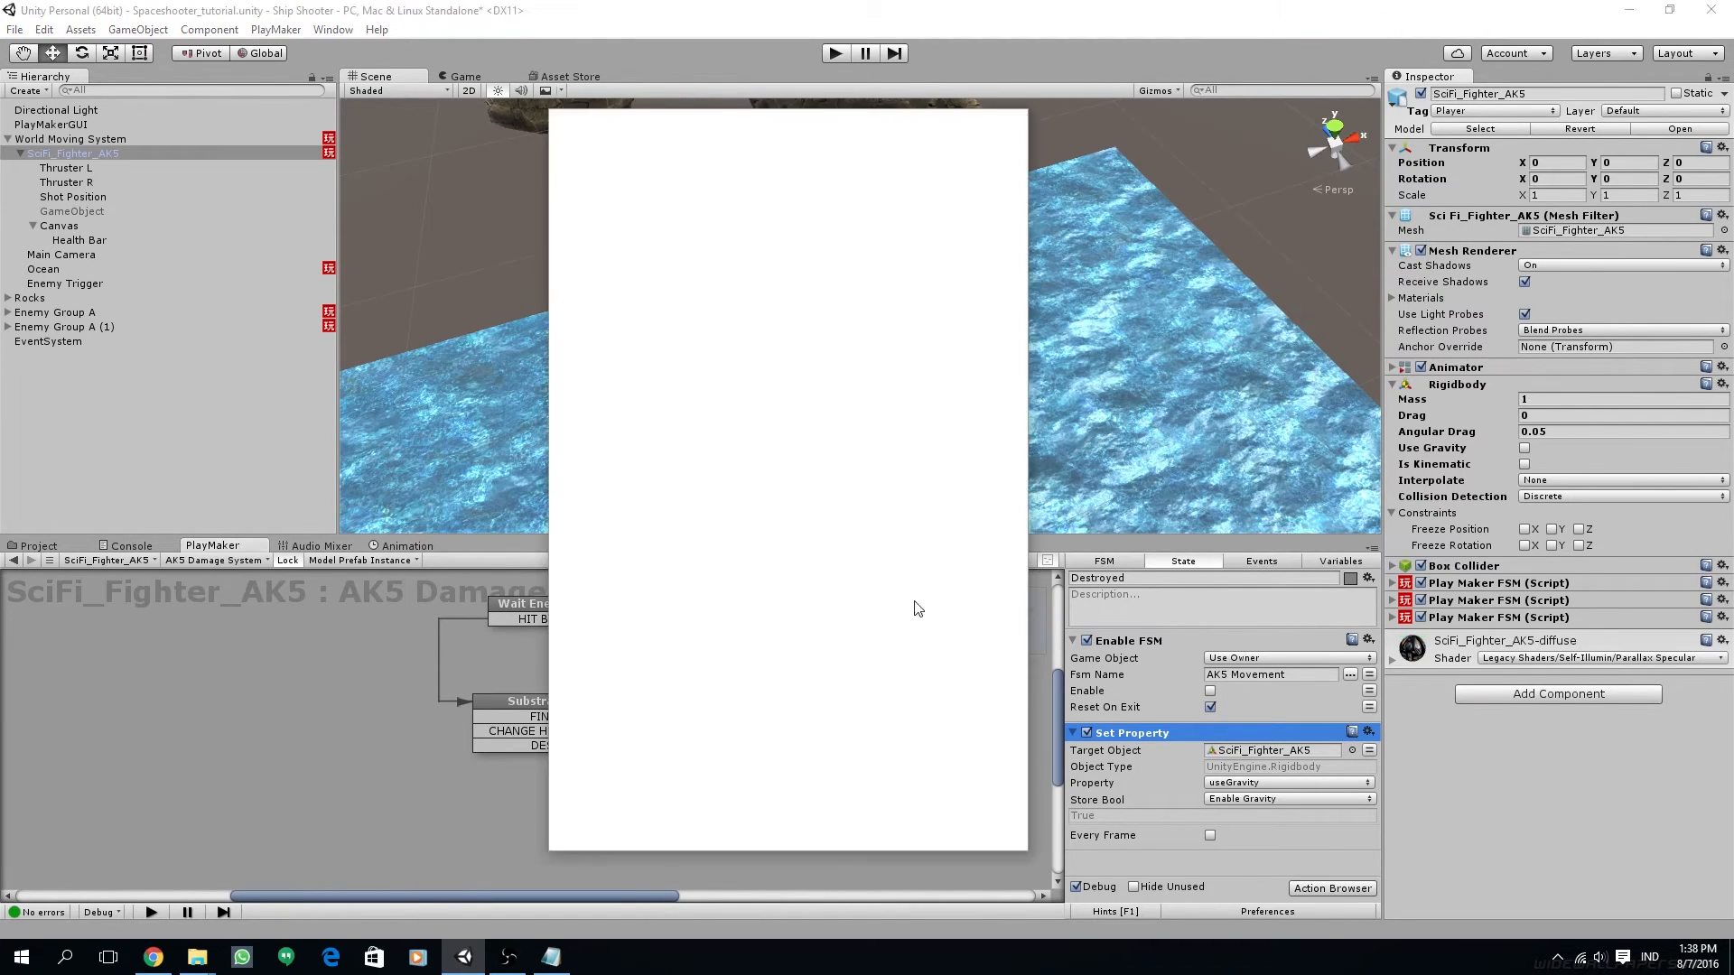
{"action": "type", "text": "wait"}
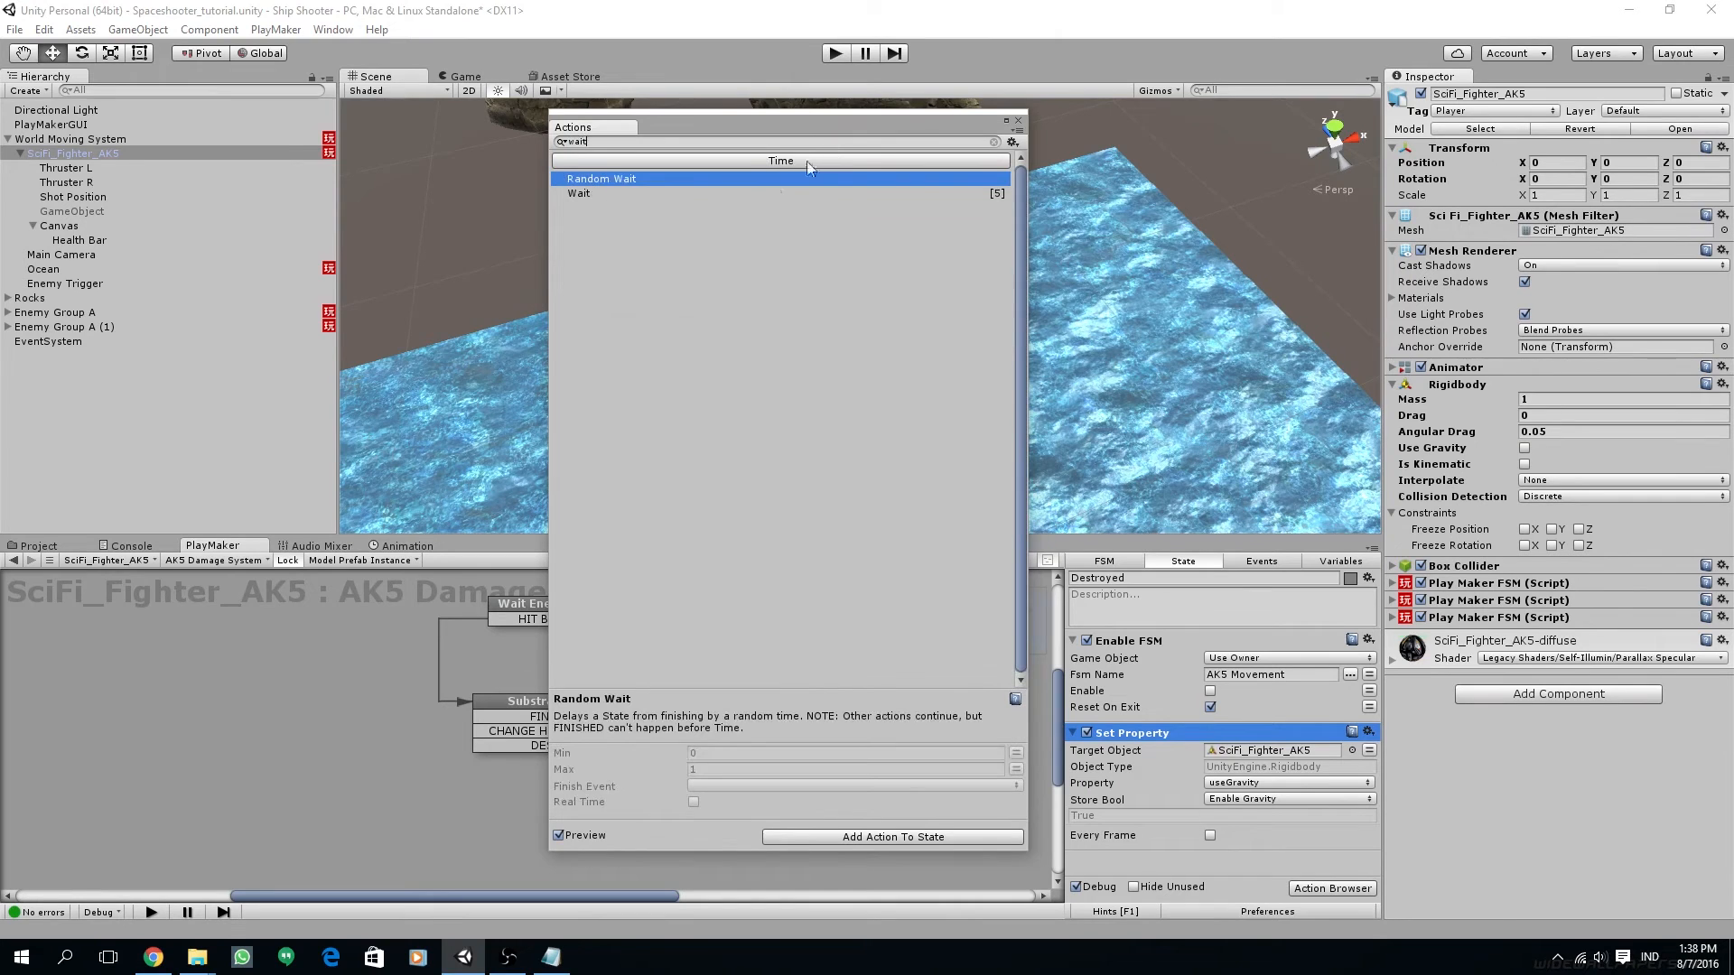
{"action": "double_click", "coordinate": [619, 192]}
{"action": "left_click", "coordinate": [1020, 123]}
{"action": "left_click", "coordinate": [1239, 750]}
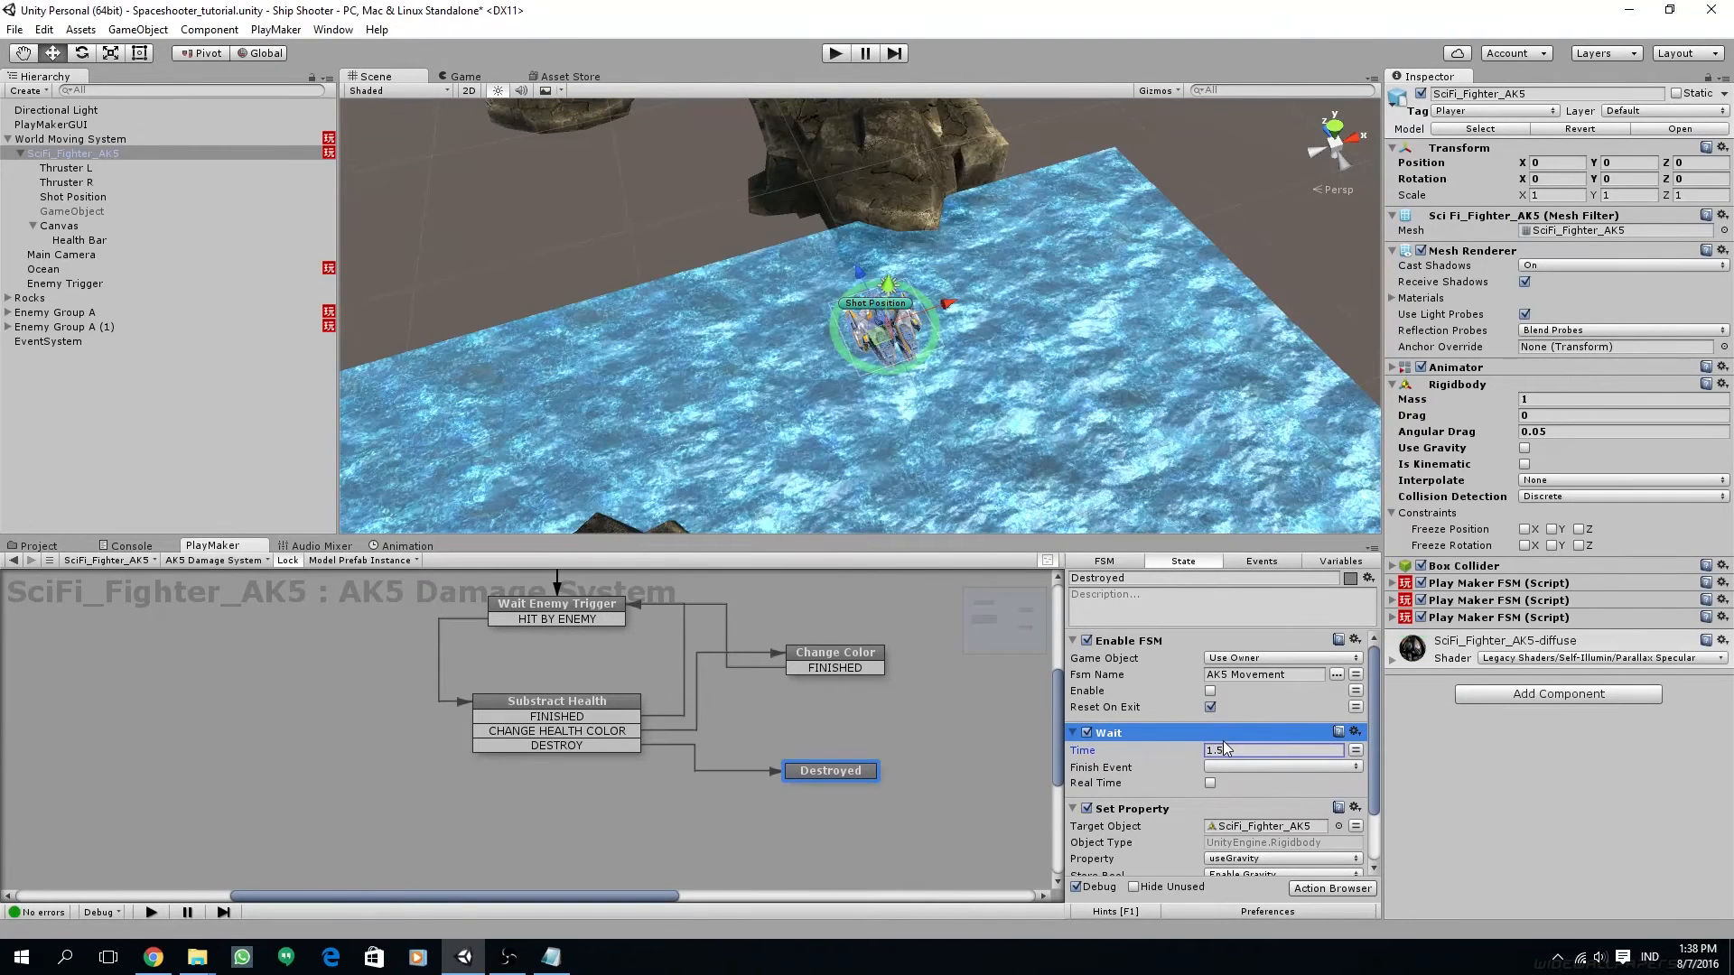
Collapse the Wait and Set Property actions in the Destroyed state and move Wait below Set Property
{"action": "left_click", "coordinate": [1073, 734]}
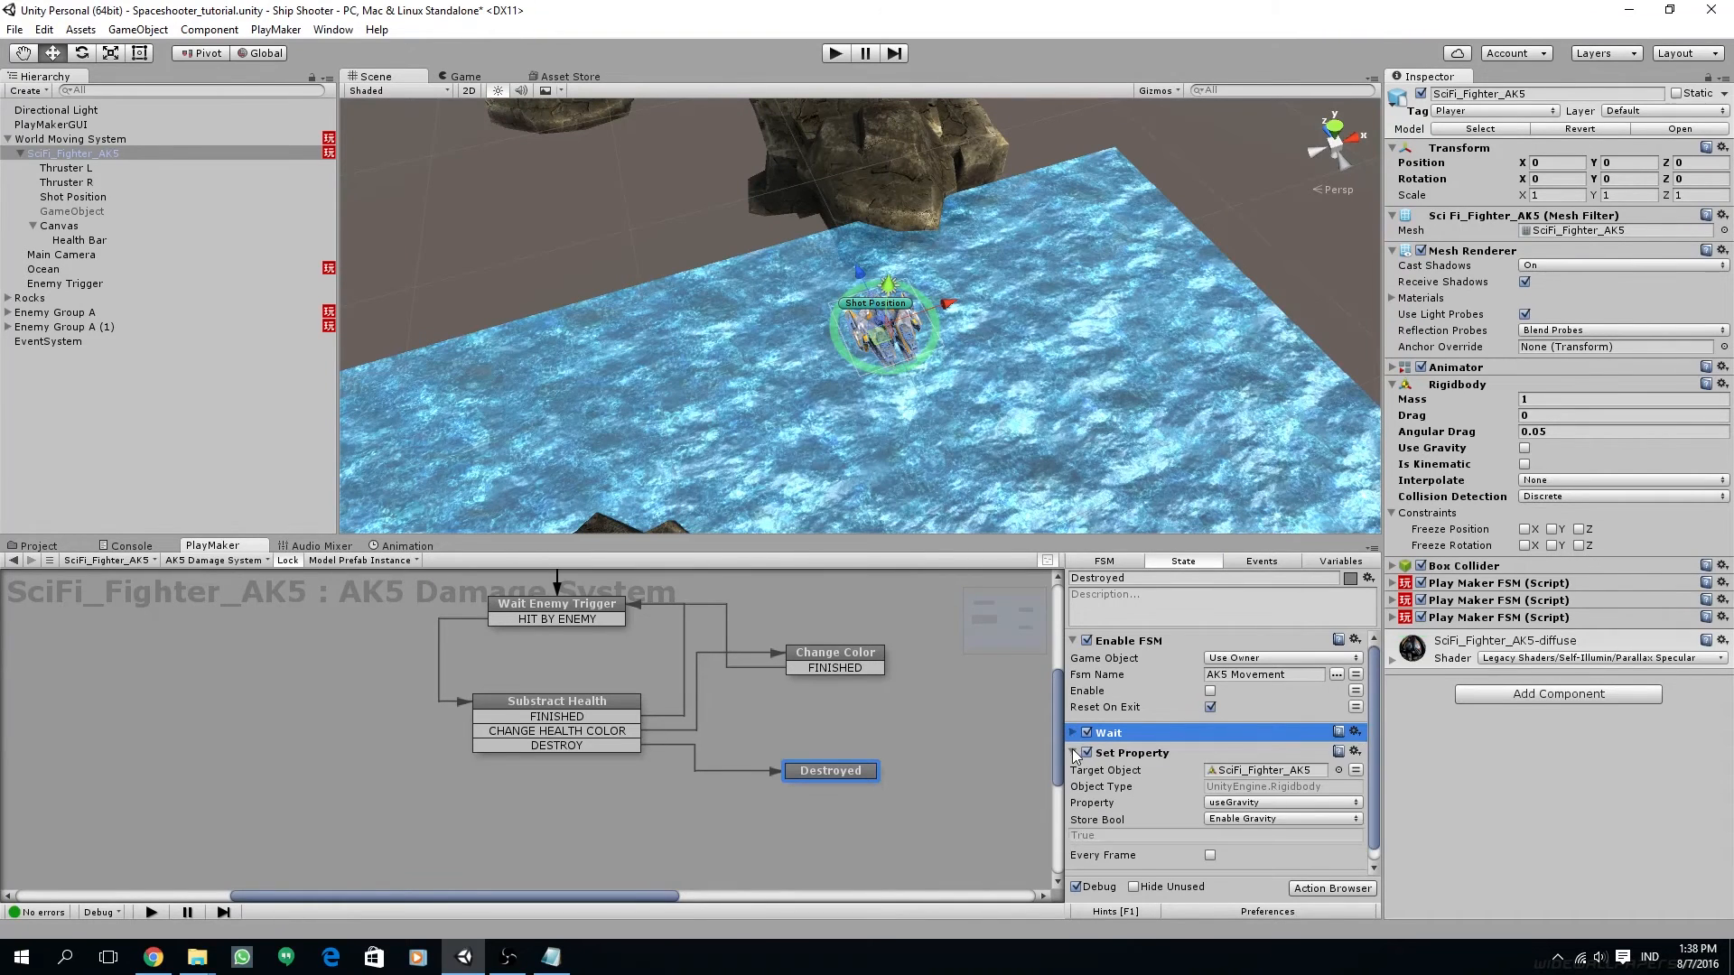
{"action": "left_click", "coordinate": [1073, 752]}
{"action": "left_click_drag", "start_coordinate": [1125, 733], "coordinate": [1128, 813]}
Add a new state beside Destroyed in the FSM graph and give the Destroyed state a FINISHED transition
{"action": "middle_click_drag", "start_coordinate": [823, 788], "coordinate": [751, 797]}
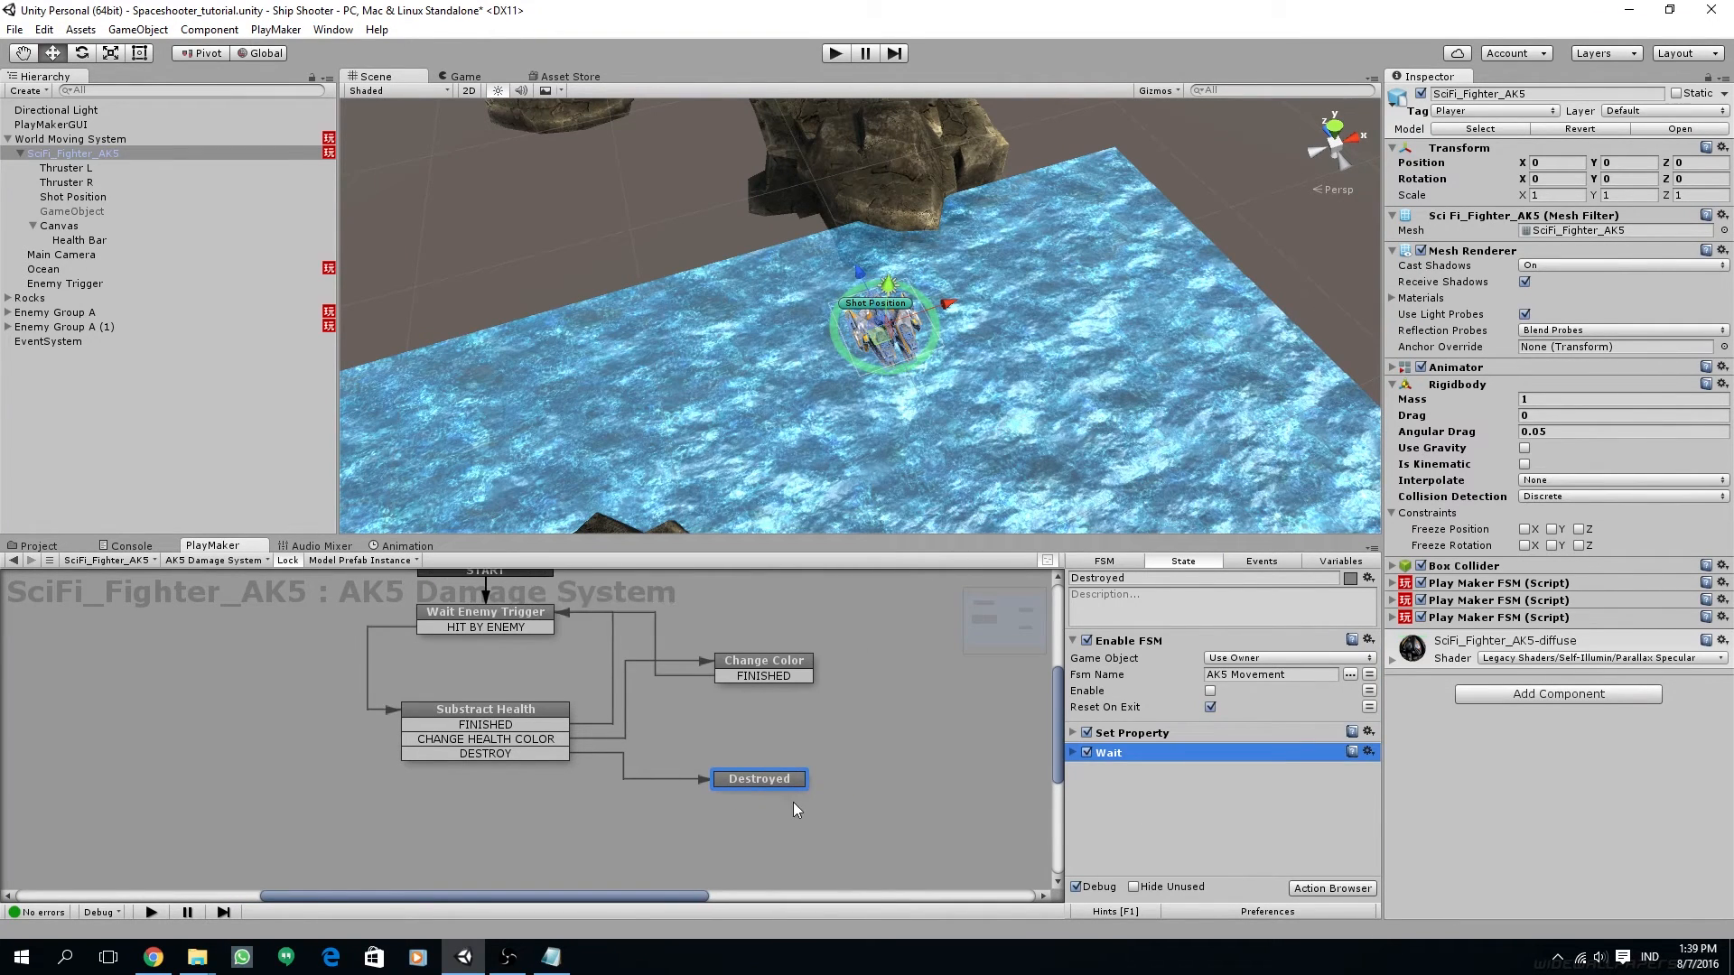
{"action": "right_click", "coordinate": [794, 803]}
{"action": "left_click", "coordinate": [883, 650]}
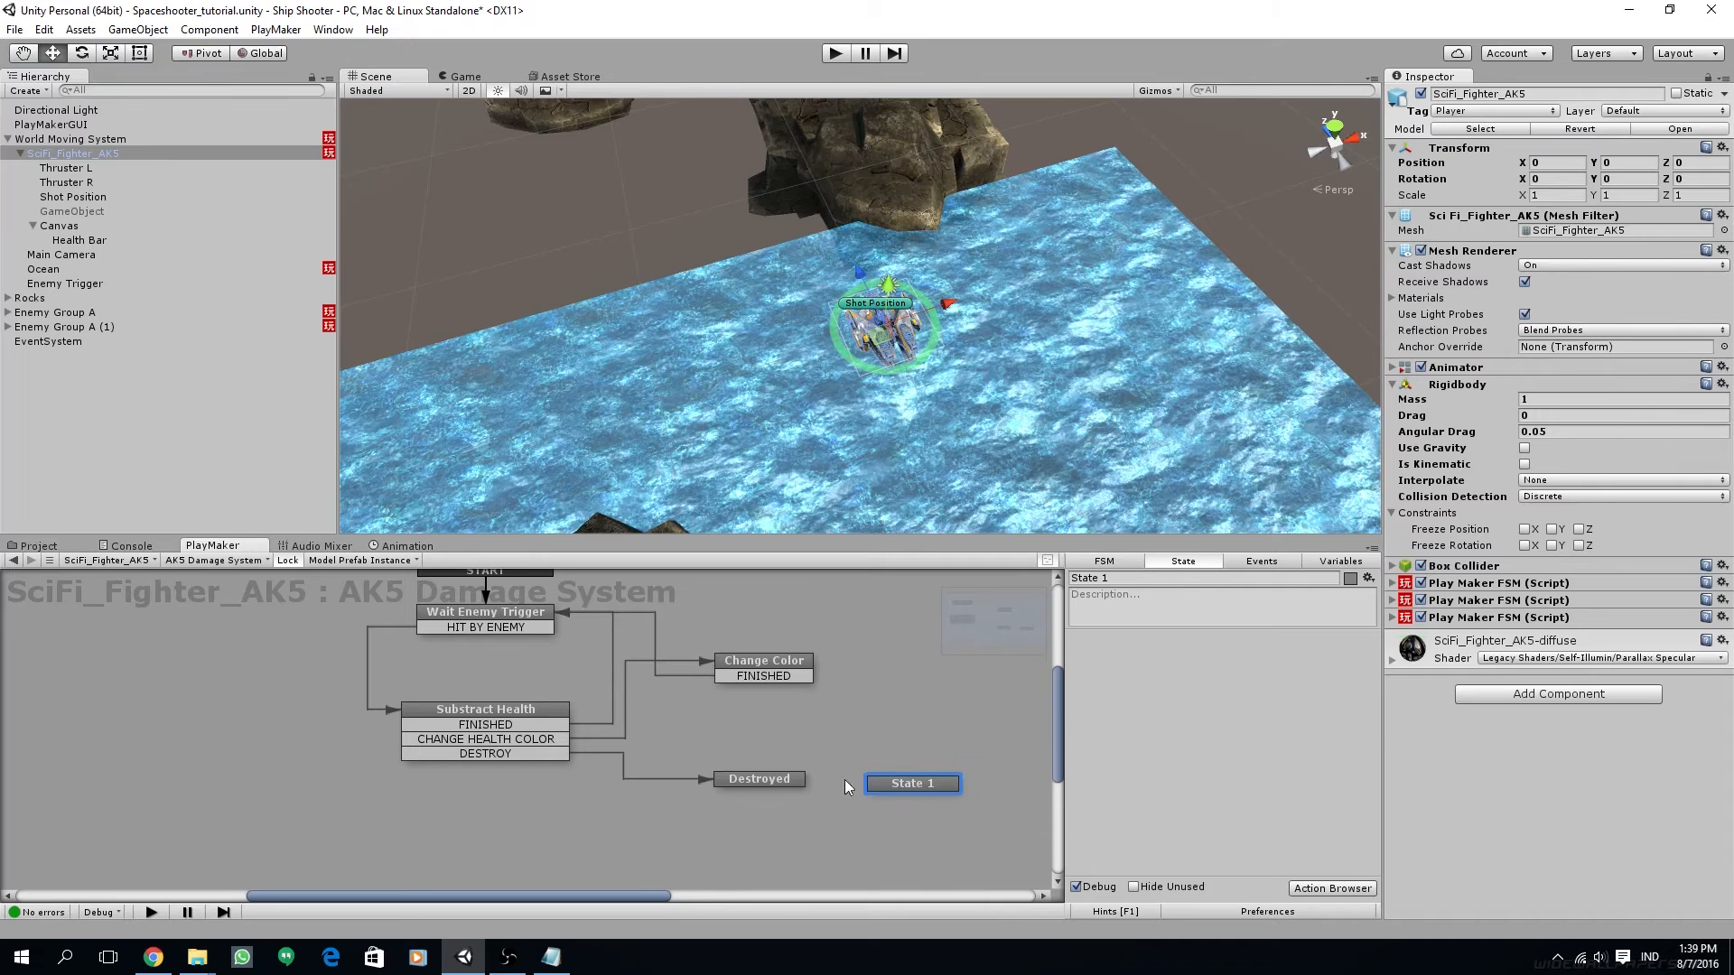
{"action": "right_click", "coordinate": [786, 778]}
{"action": "mouse_move", "coordinate": [856, 613]}
{"action": "left_click", "coordinate": [1002, 609]}
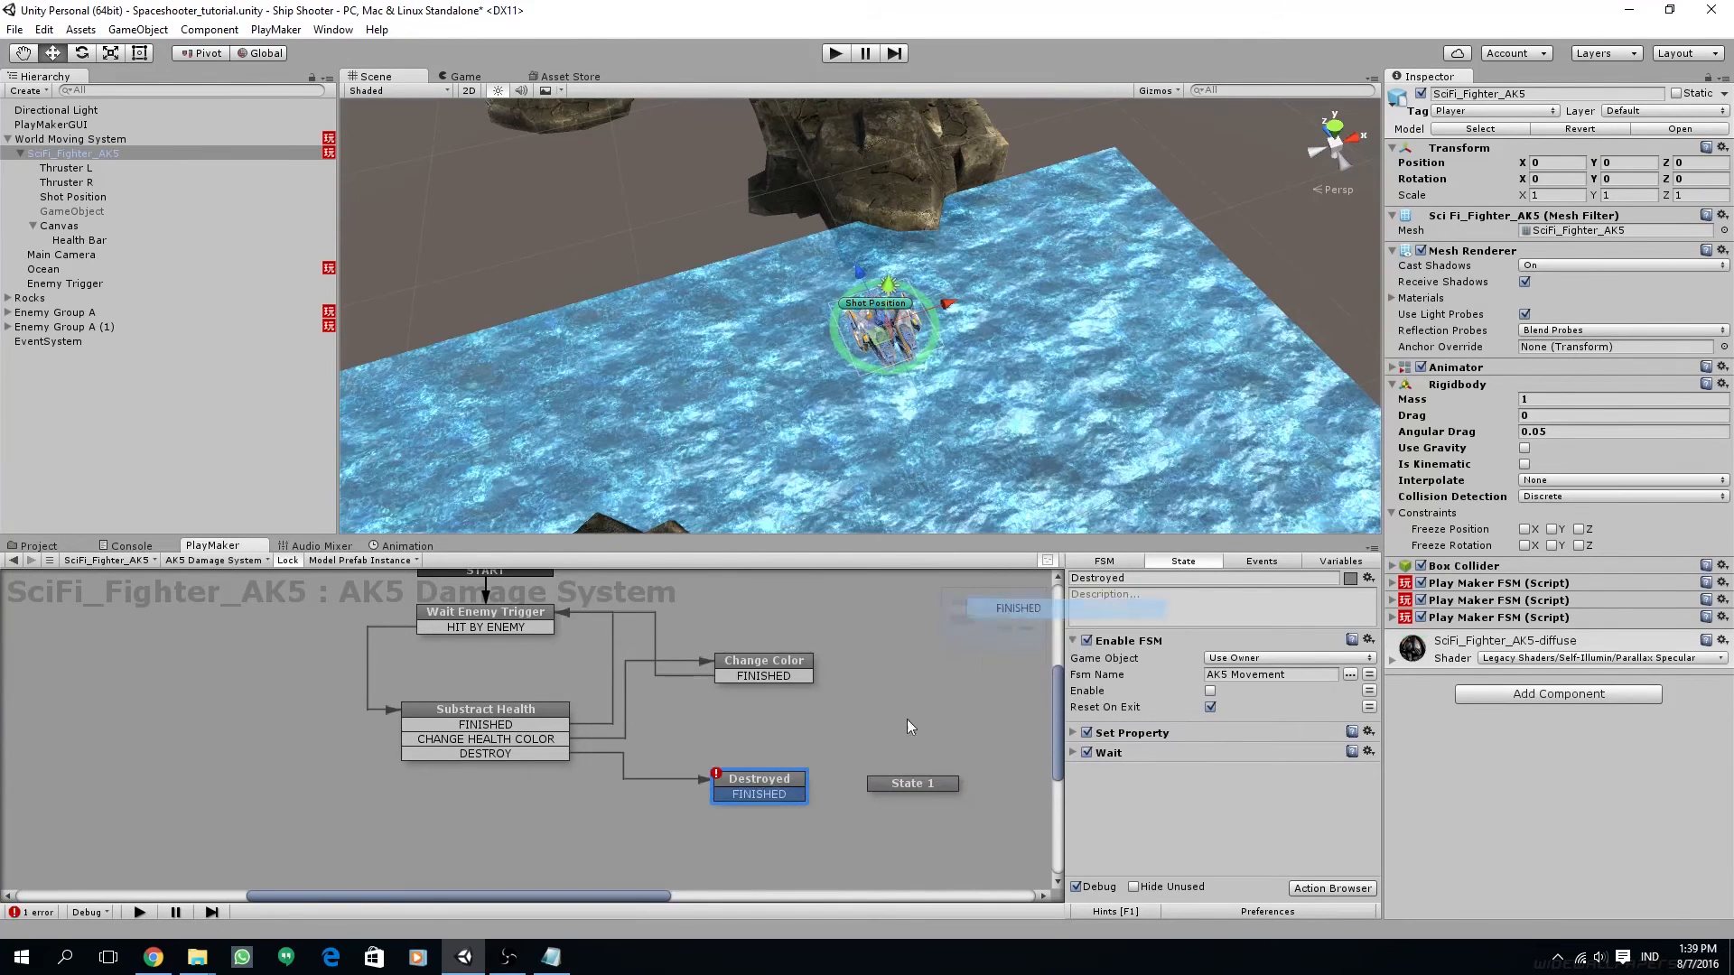
Set the finish event of the Destroyed state's Wait action to FINISHED
{"action": "left_click", "coordinate": [1073, 753]}
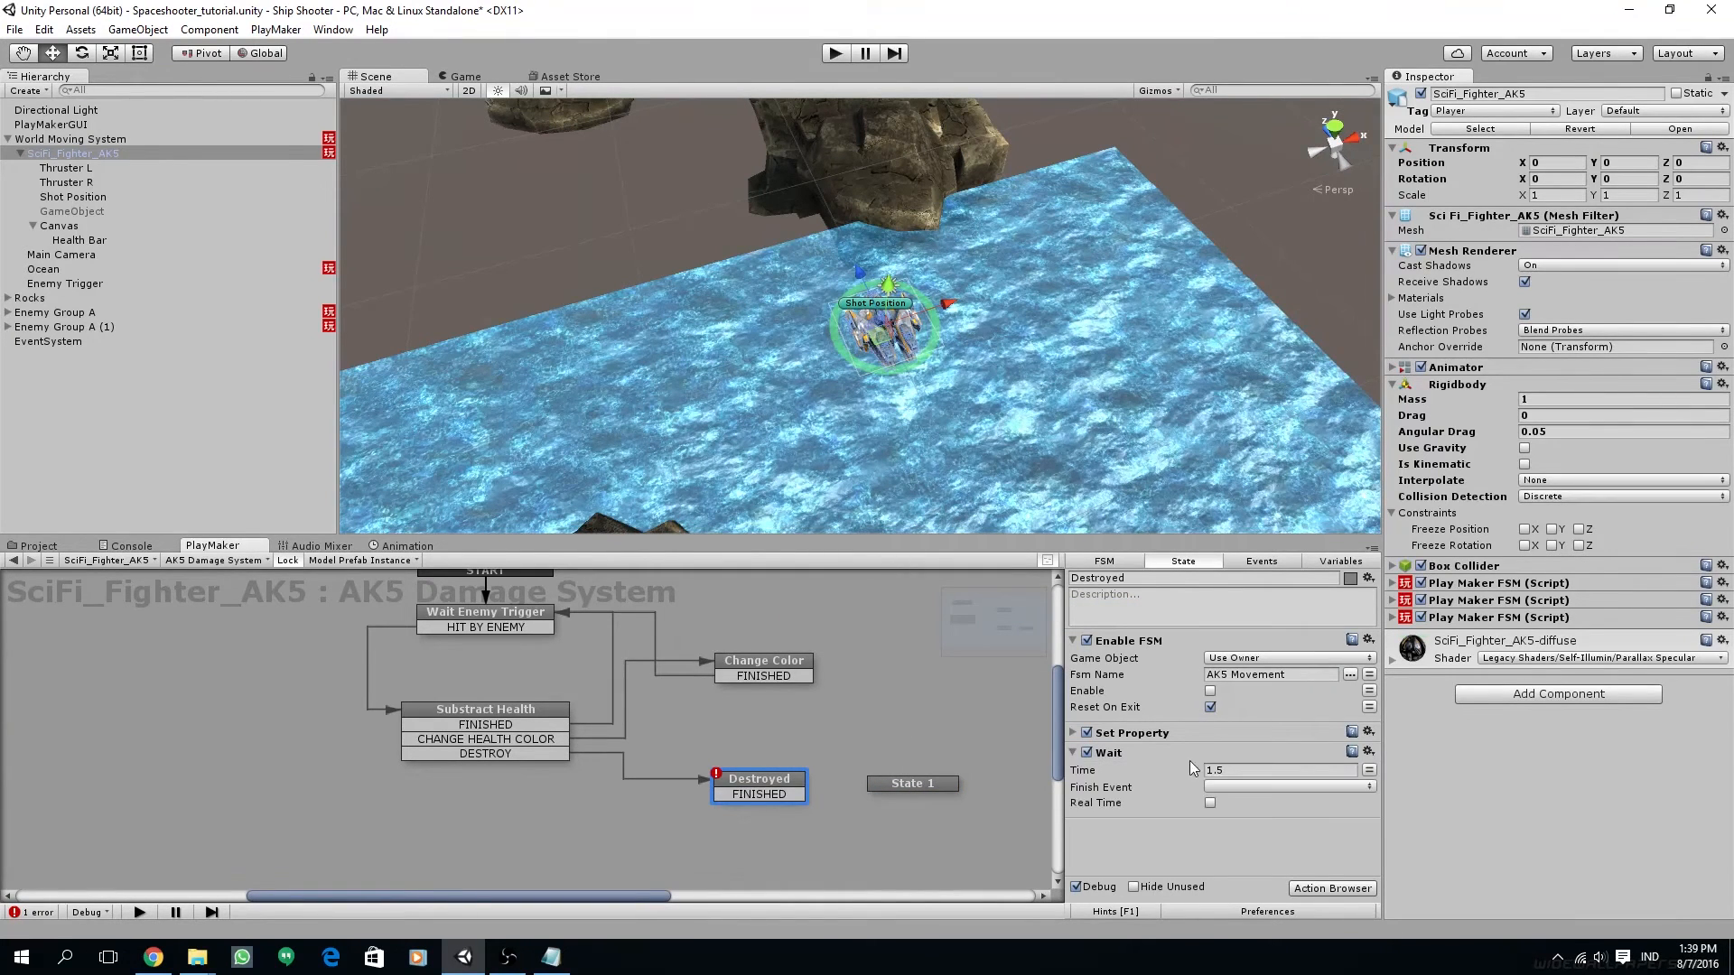
{"action": "left_click", "coordinate": [1242, 789]}
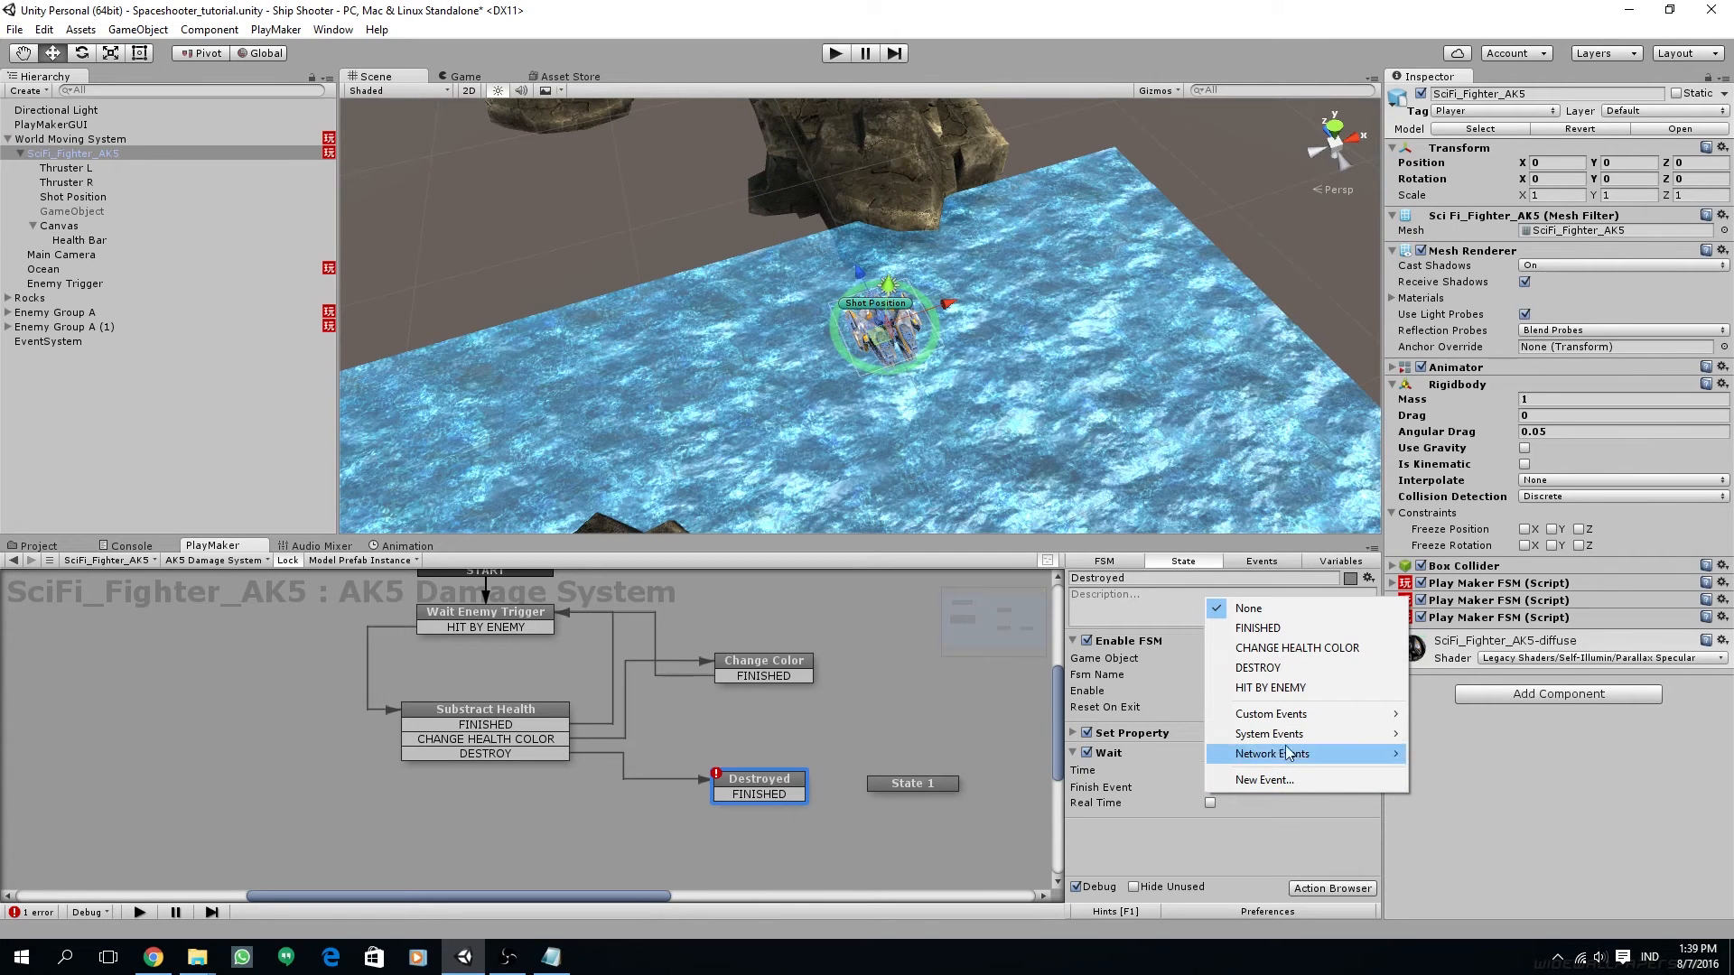
{"action": "left_click", "coordinate": [1257, 627]}
Connect Destroyed's FINISHED transition to the new state and rename that state Create Explosion
{"action": "left_click_drag", "start_coordinate": [810, 795], "coordinate": [894, 783]}
{"action": "left_click_drag", "start_coordinate": [898, 783], "coordinate": [926, 777]}
{"action": "left_click", "coordinate": [1128, 578]}
{"action": "type", "text": "Create"}
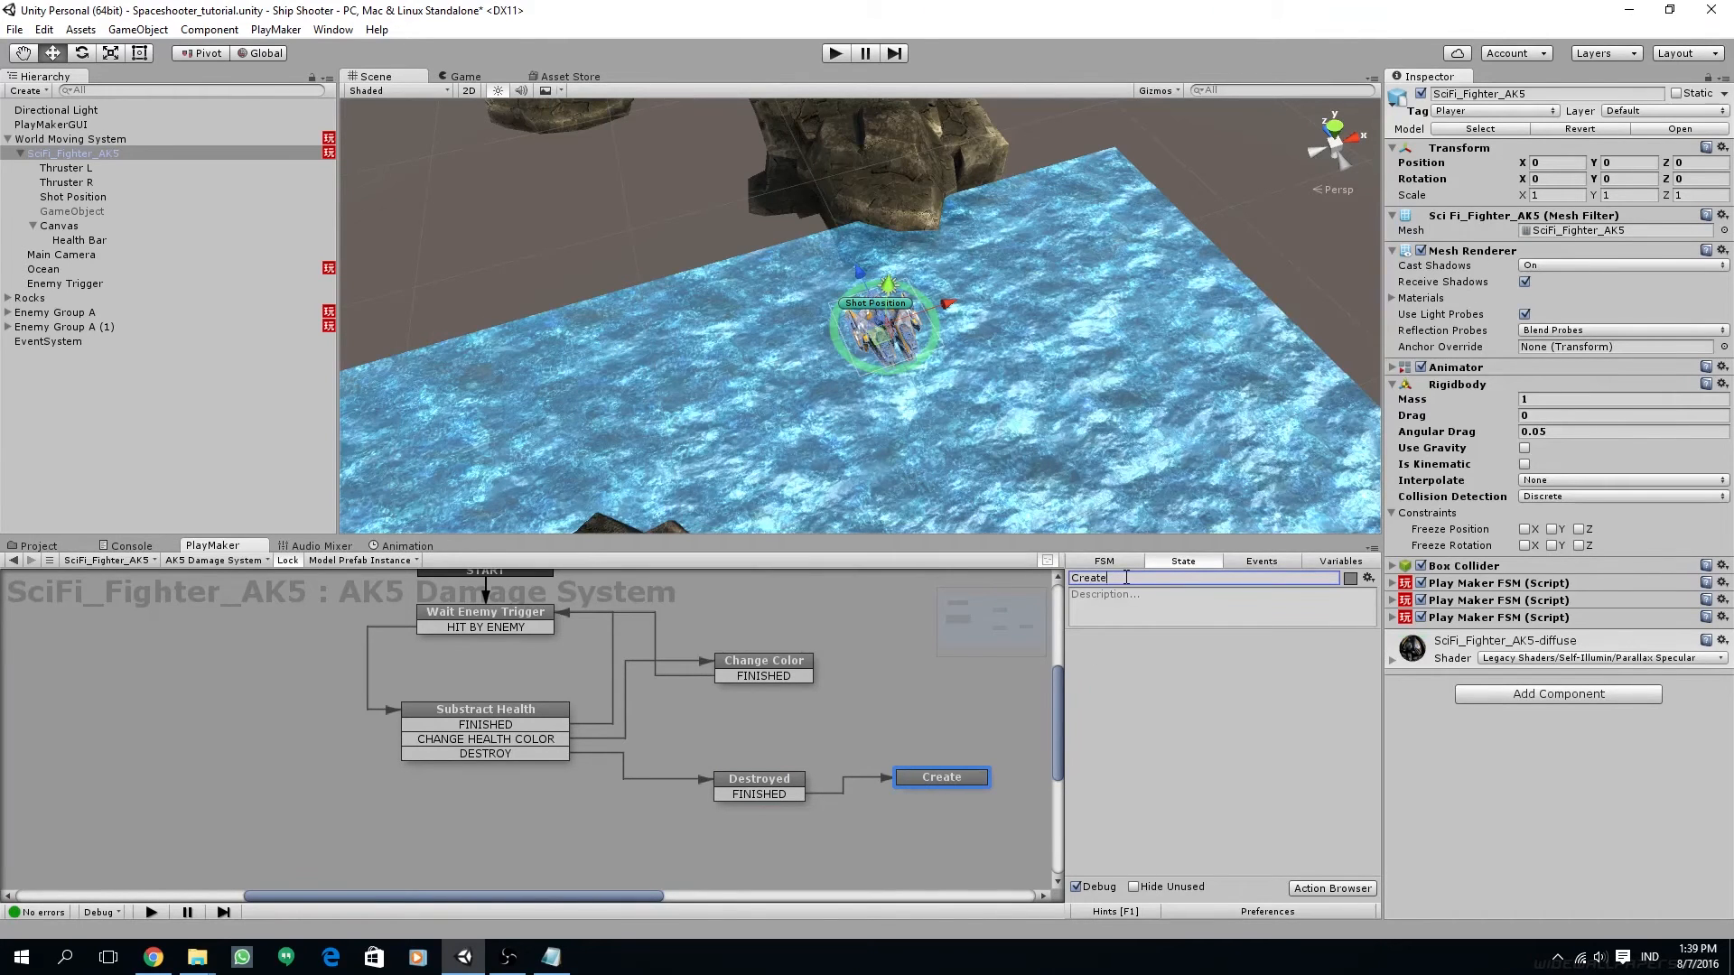
{"action": "type", "text": " Explosion"}
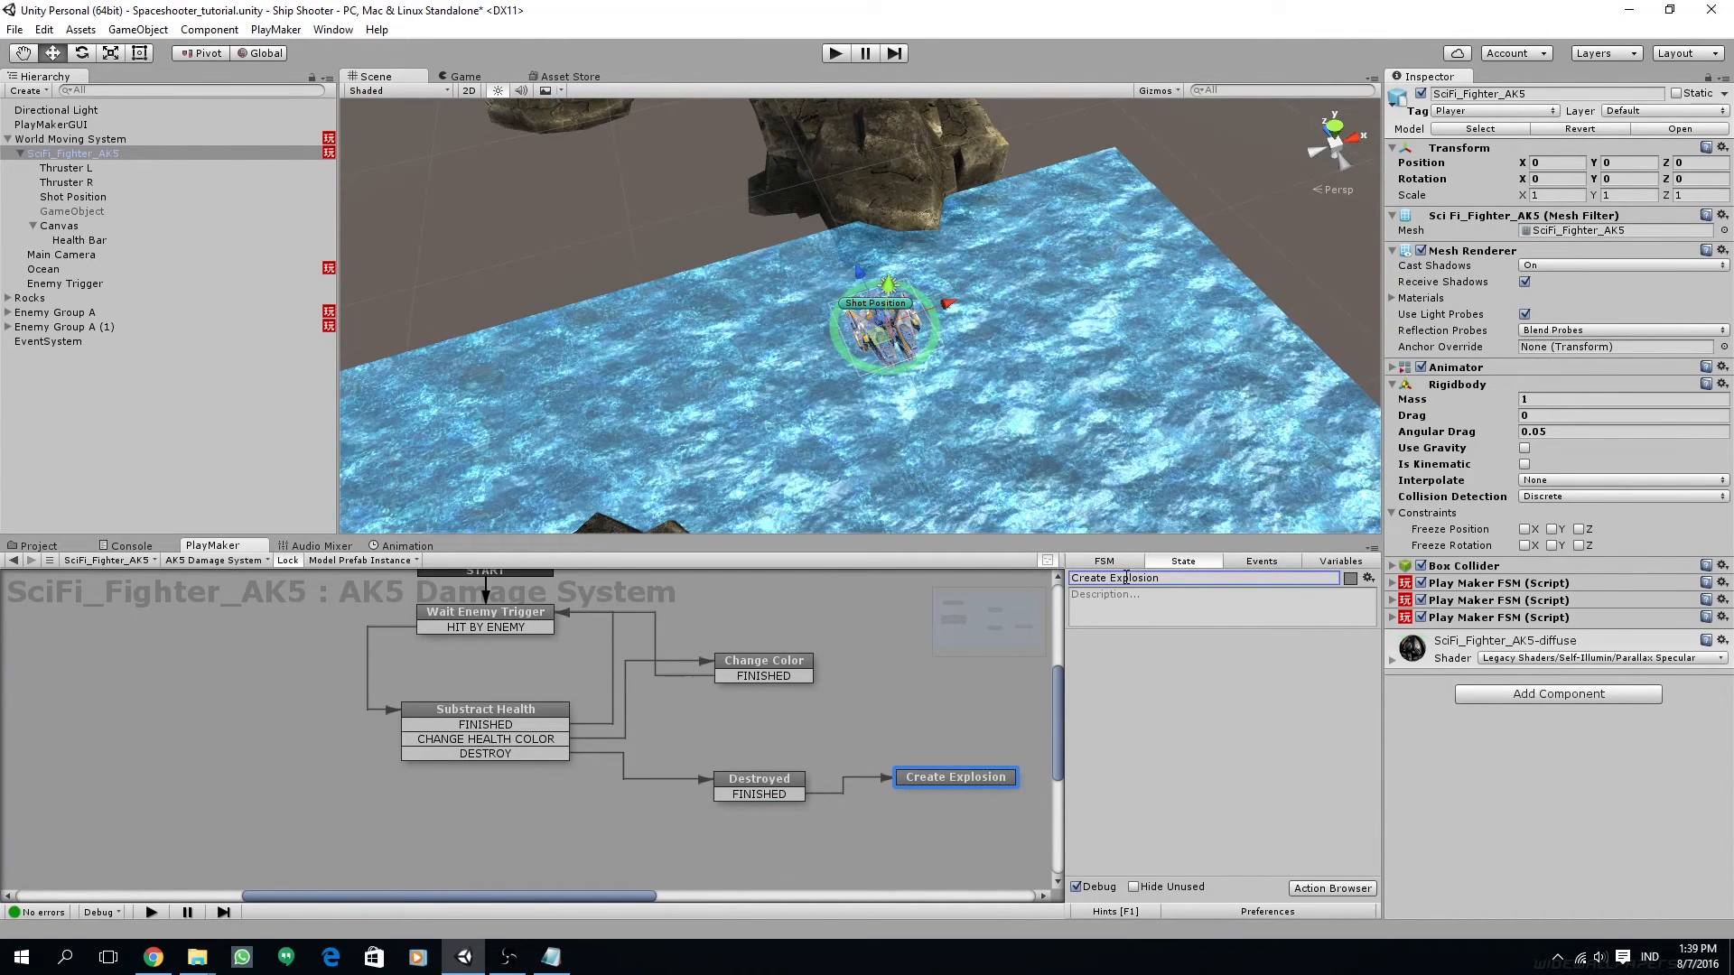
Add a Create Object action to the Create Explosion state and set its game object to the Explosion prefab
{"action": "left_click", "coordinate": [1359, 891]}
{"action": "type", "text": "create"}
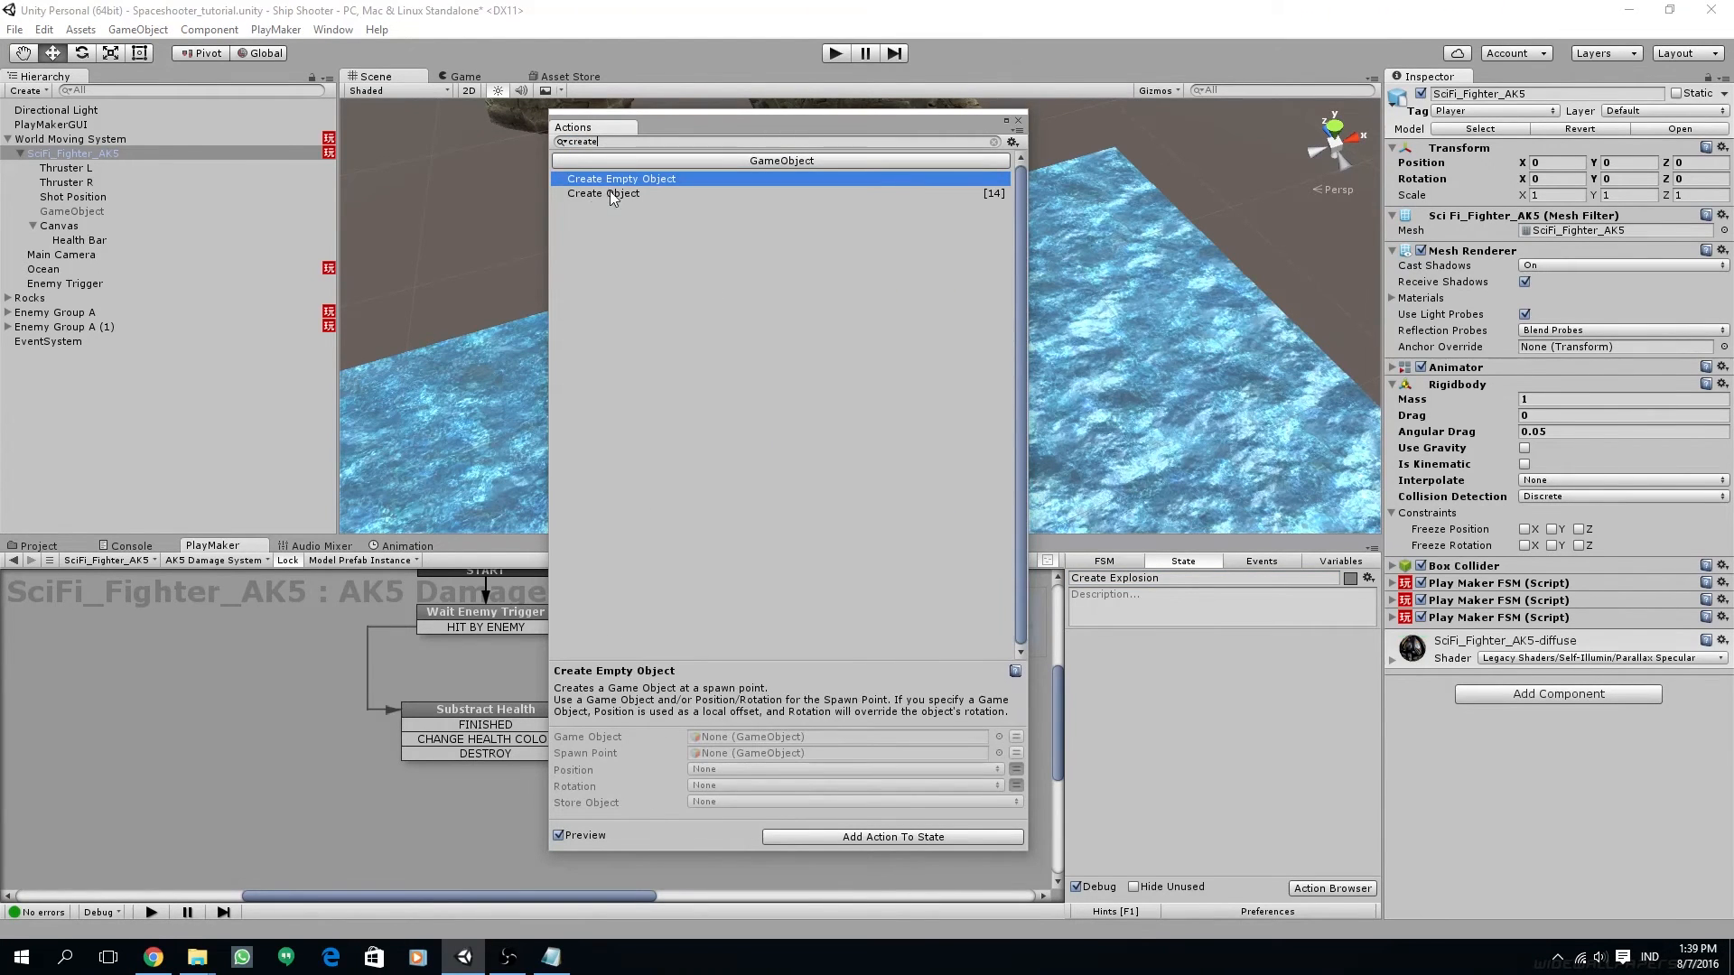
{"action": "double_click", "coordinate": [610, 193]}
{"action": "left_click", "coordinate": [1019, 124]}
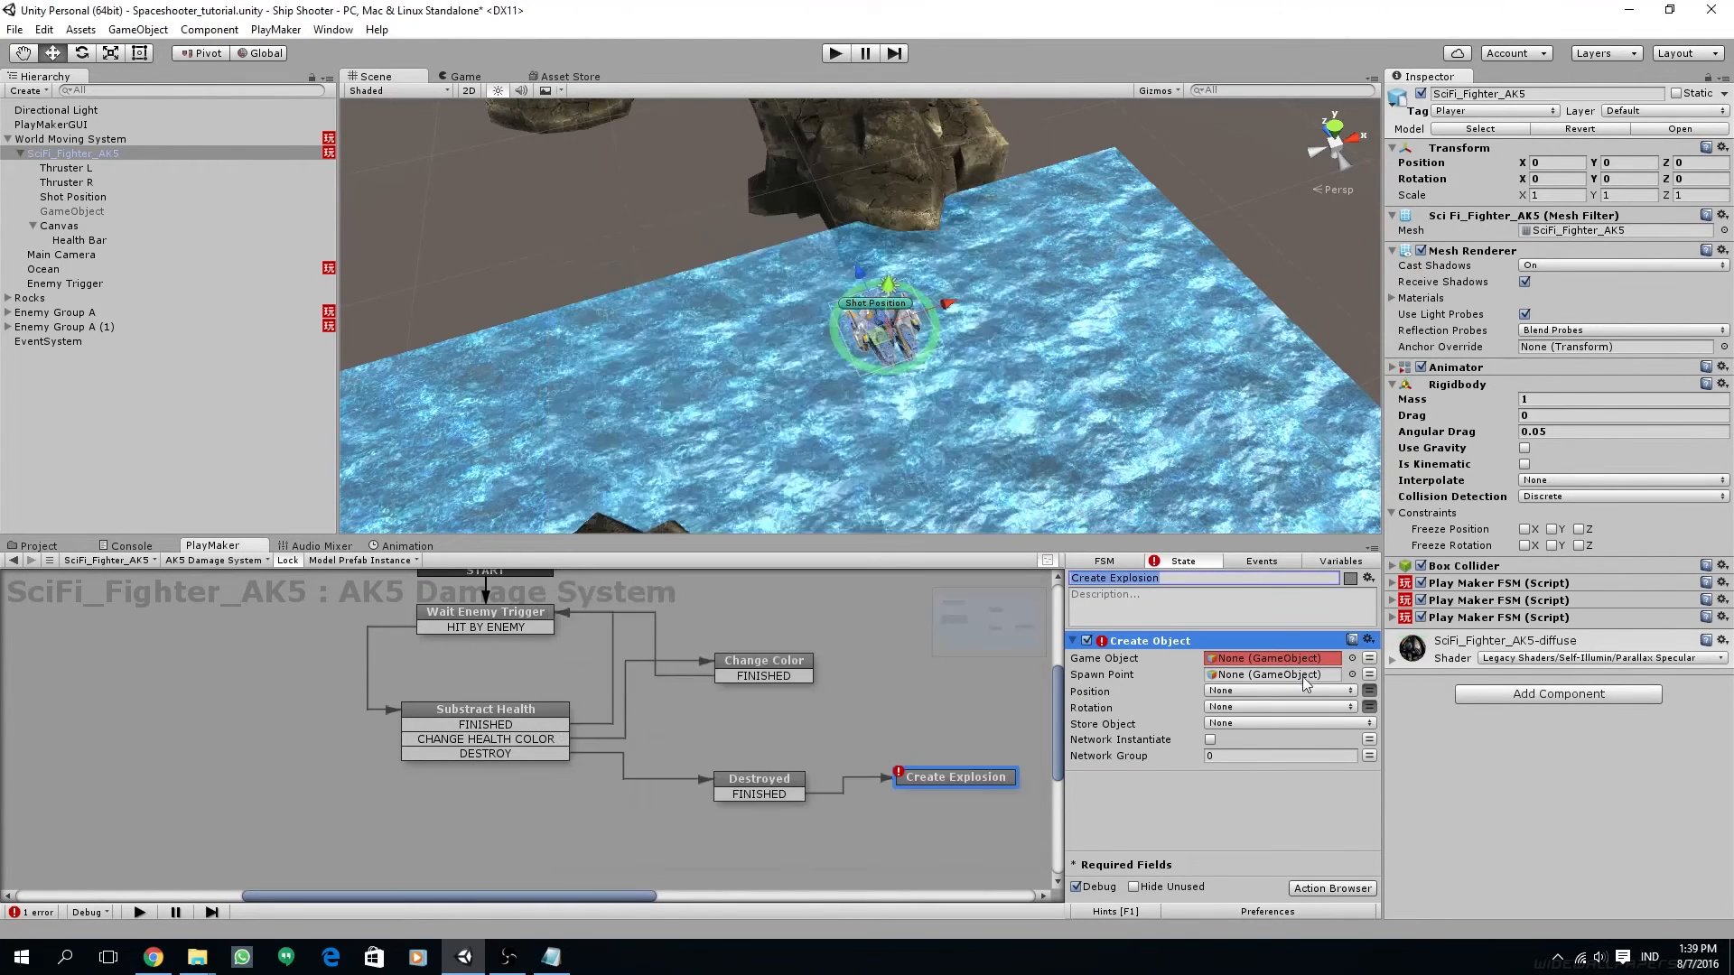
{"action": "left_click", "coordinate": [1353, 658]}
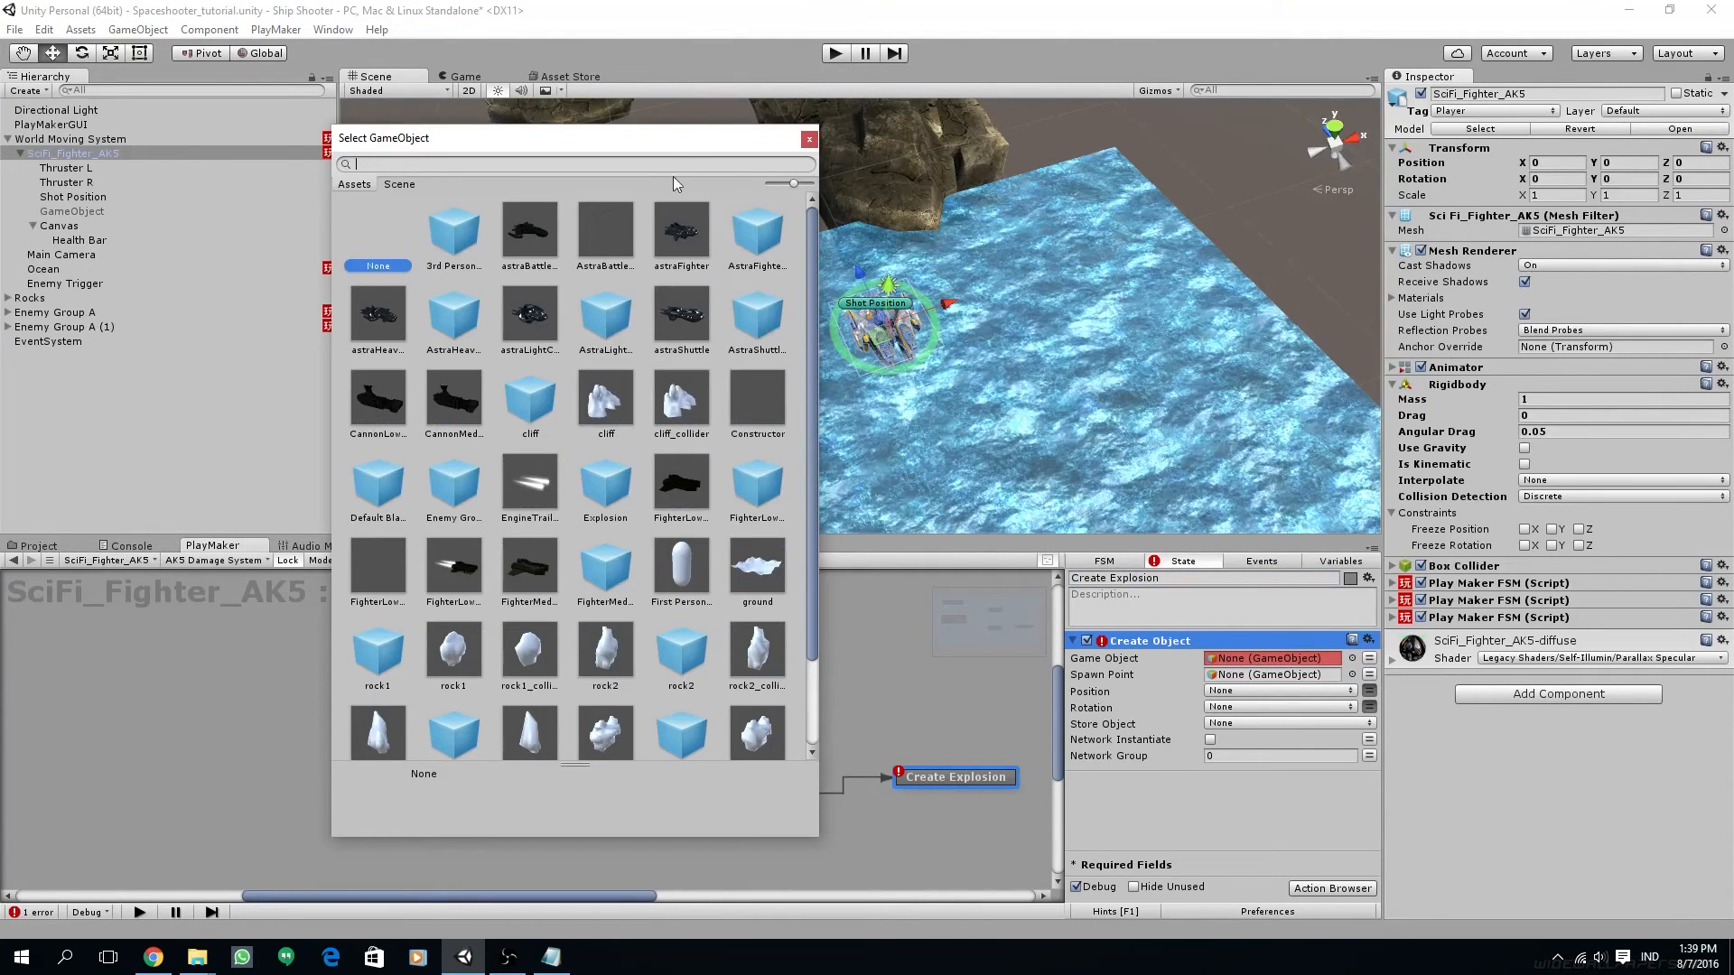
{"action": "double_click", "coordinate": [605, 492]}
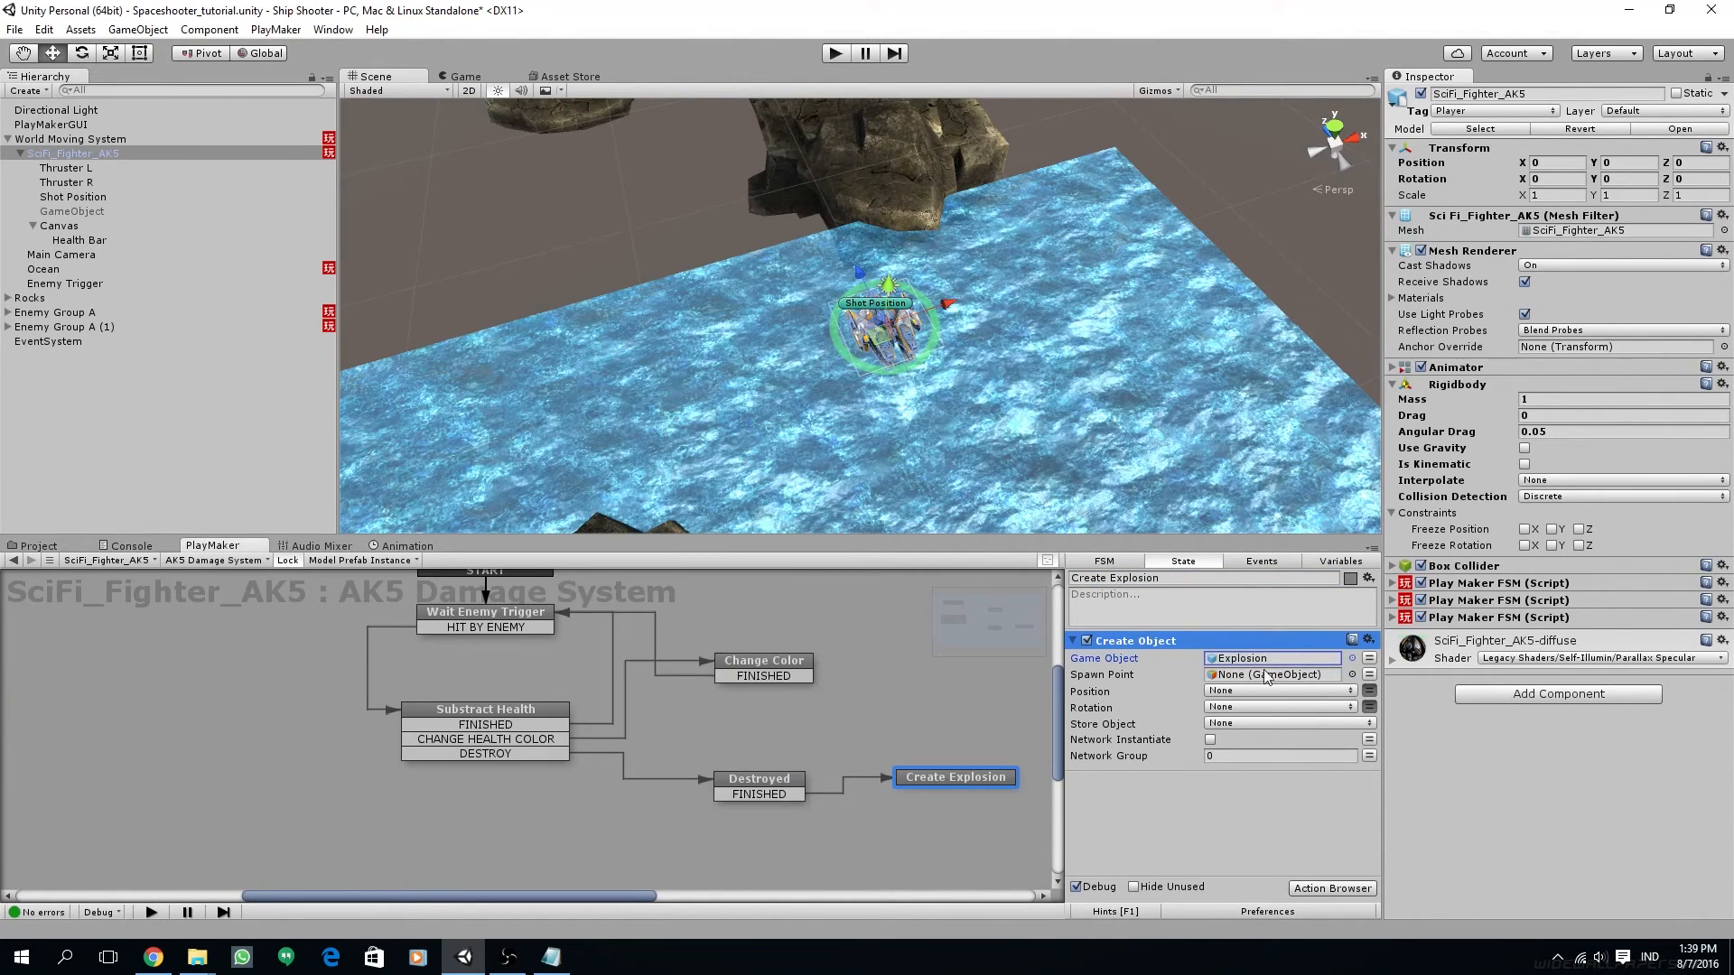
Set the Create Object action's spawn point to the scene's SciFi_Fighter_AK5 object
{"action": "left_click", "coordinate": [1353, 675]}
{"action": "left_click", "coordinate": [398, 186]}
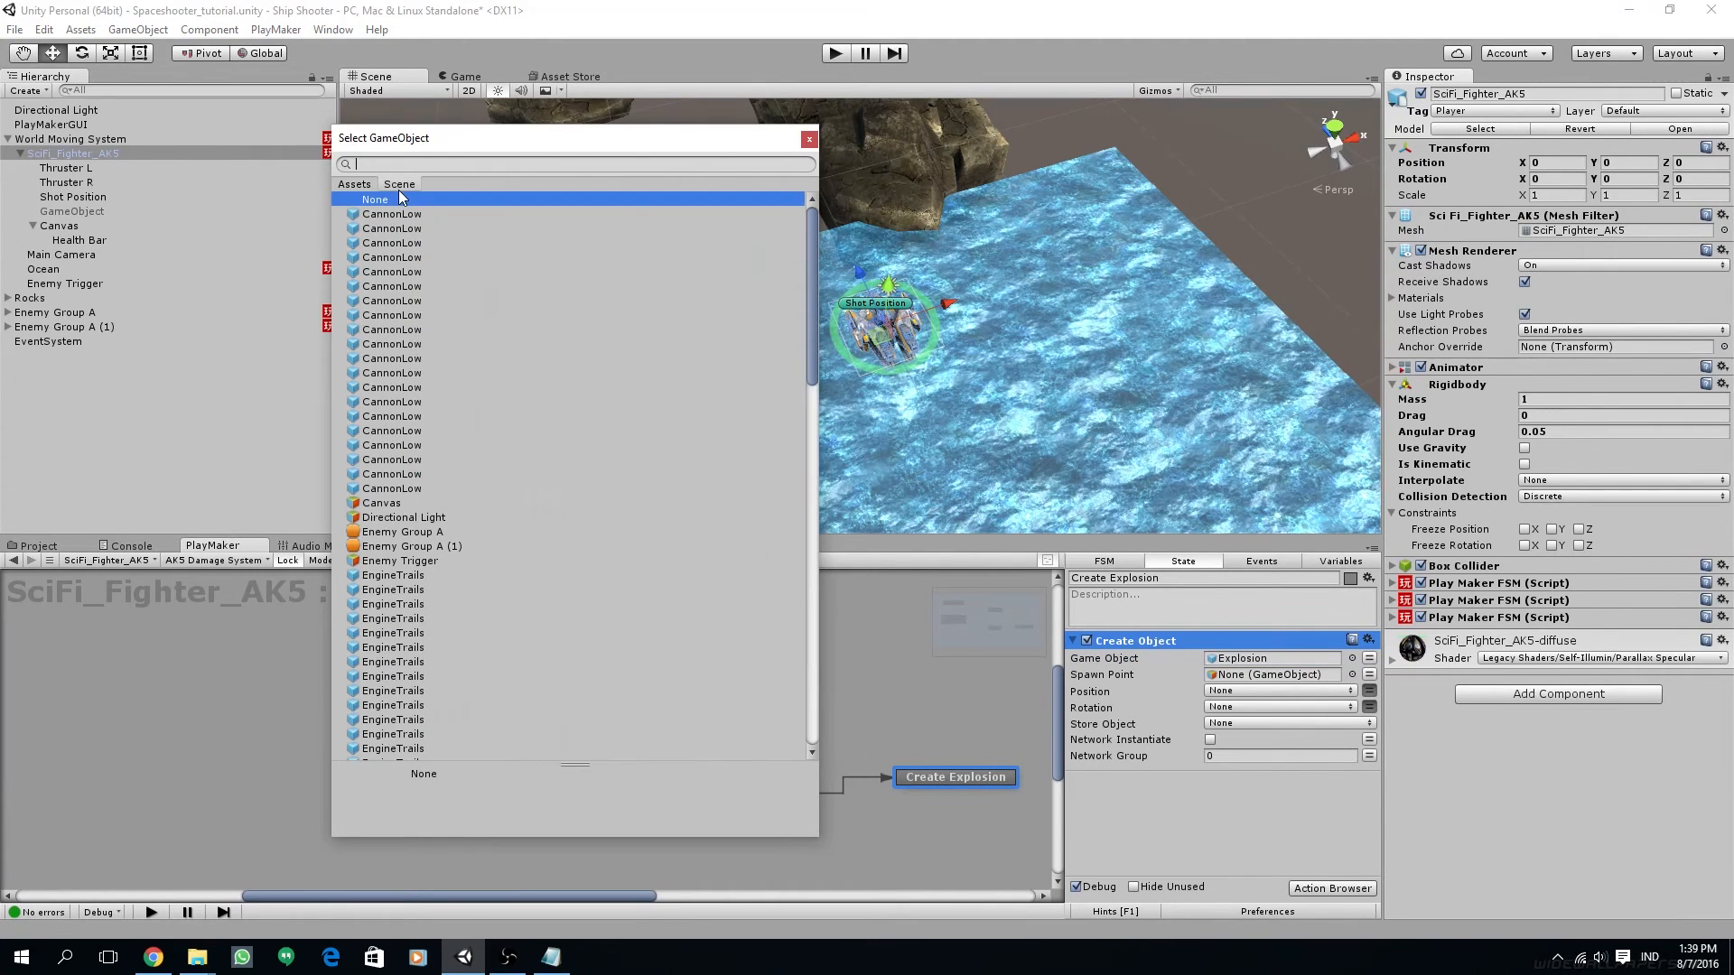
{"action": "scroll", "coordinate": [452, 470], "scroll_direction": "down", "scroll_amount": 1}
{"action": "scroll", "coordinate": [463, 488], "scroll_direction": "up", "scroll_amount": 1}
{"action": "left_click_drag", "start_coordinate": [807, 254], "coordinate": [836, 589]}
{"action": "double_click", "coordinate": [492, 474]}
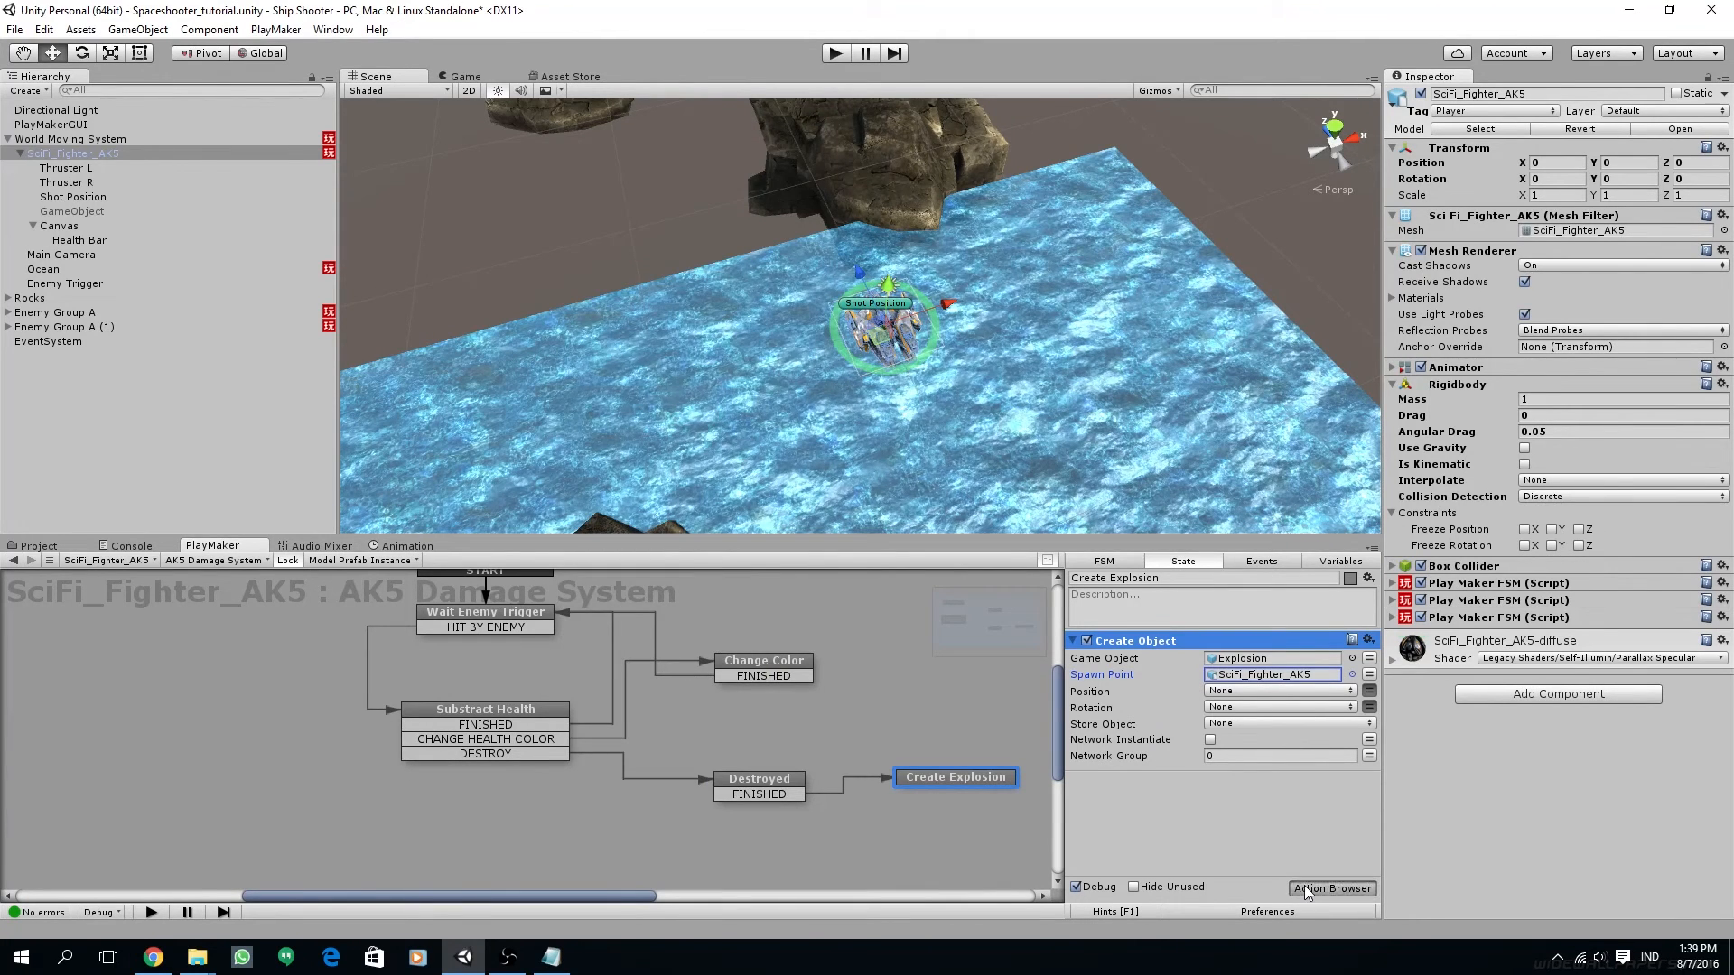
Add a Destroy Self action to the Create Explosion state and place it below Create Object
{"action": "left_click", "coordinate": [1332, 889]}
{"action": "type", "text": "destr"}
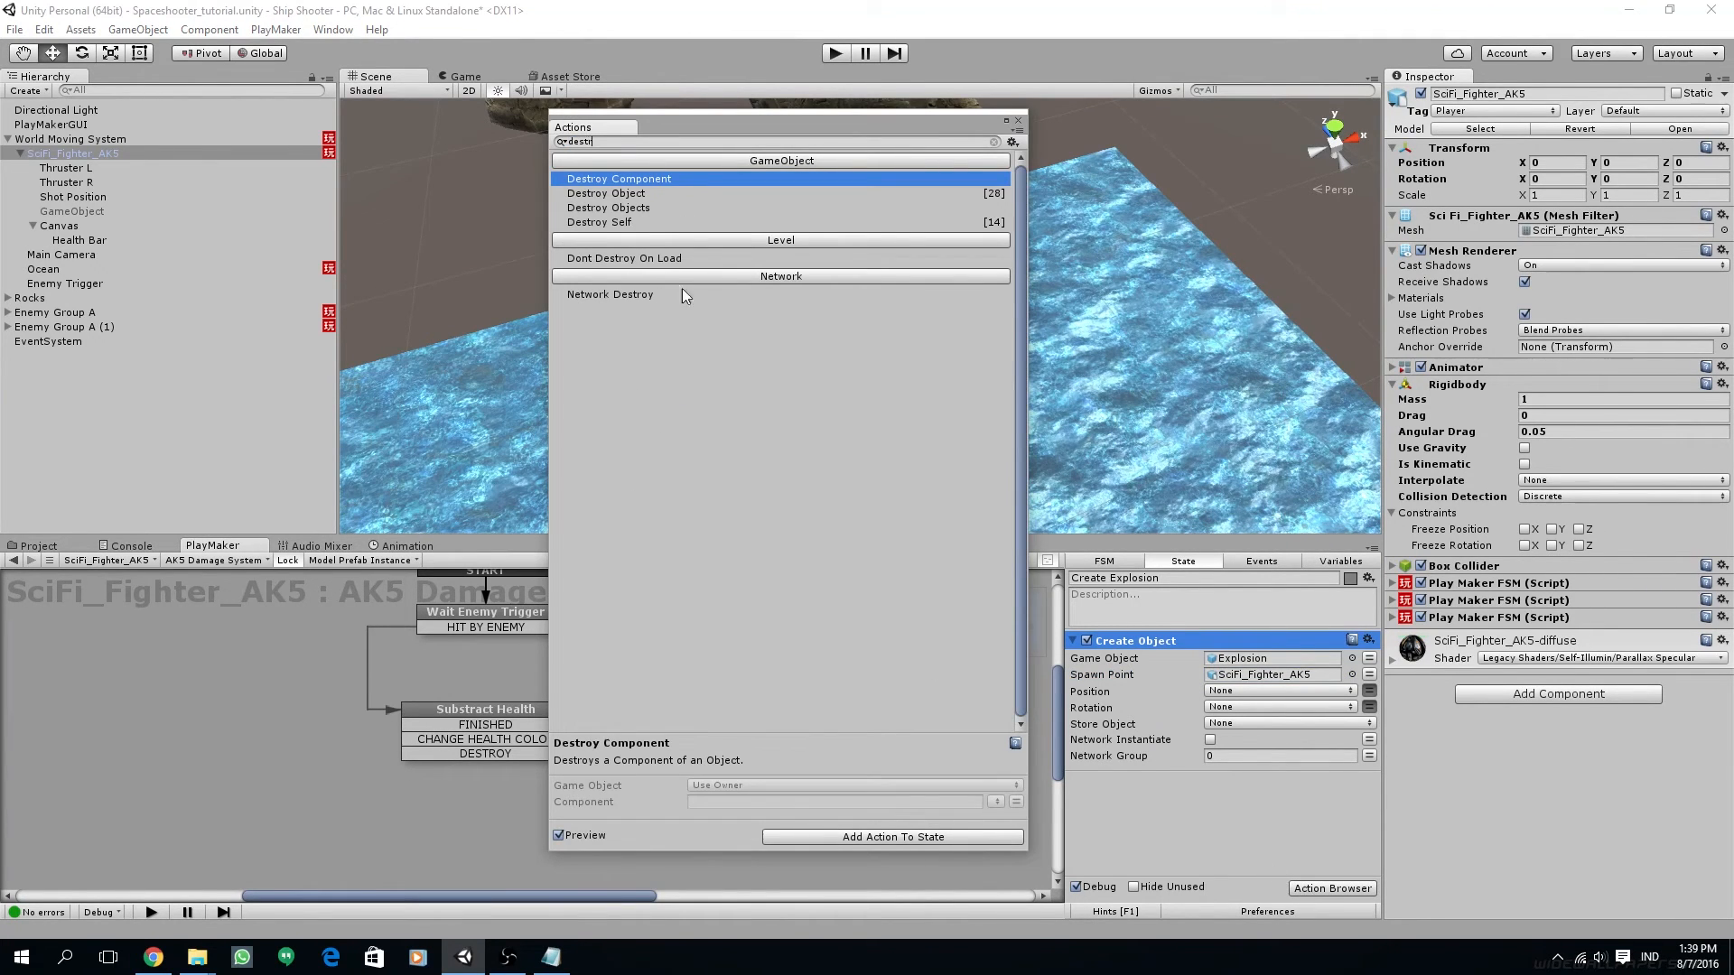
{"action": "double_click", "coordinate": [614, 222]}
{"action": "left_click", "coordinate": [1018, 118]}
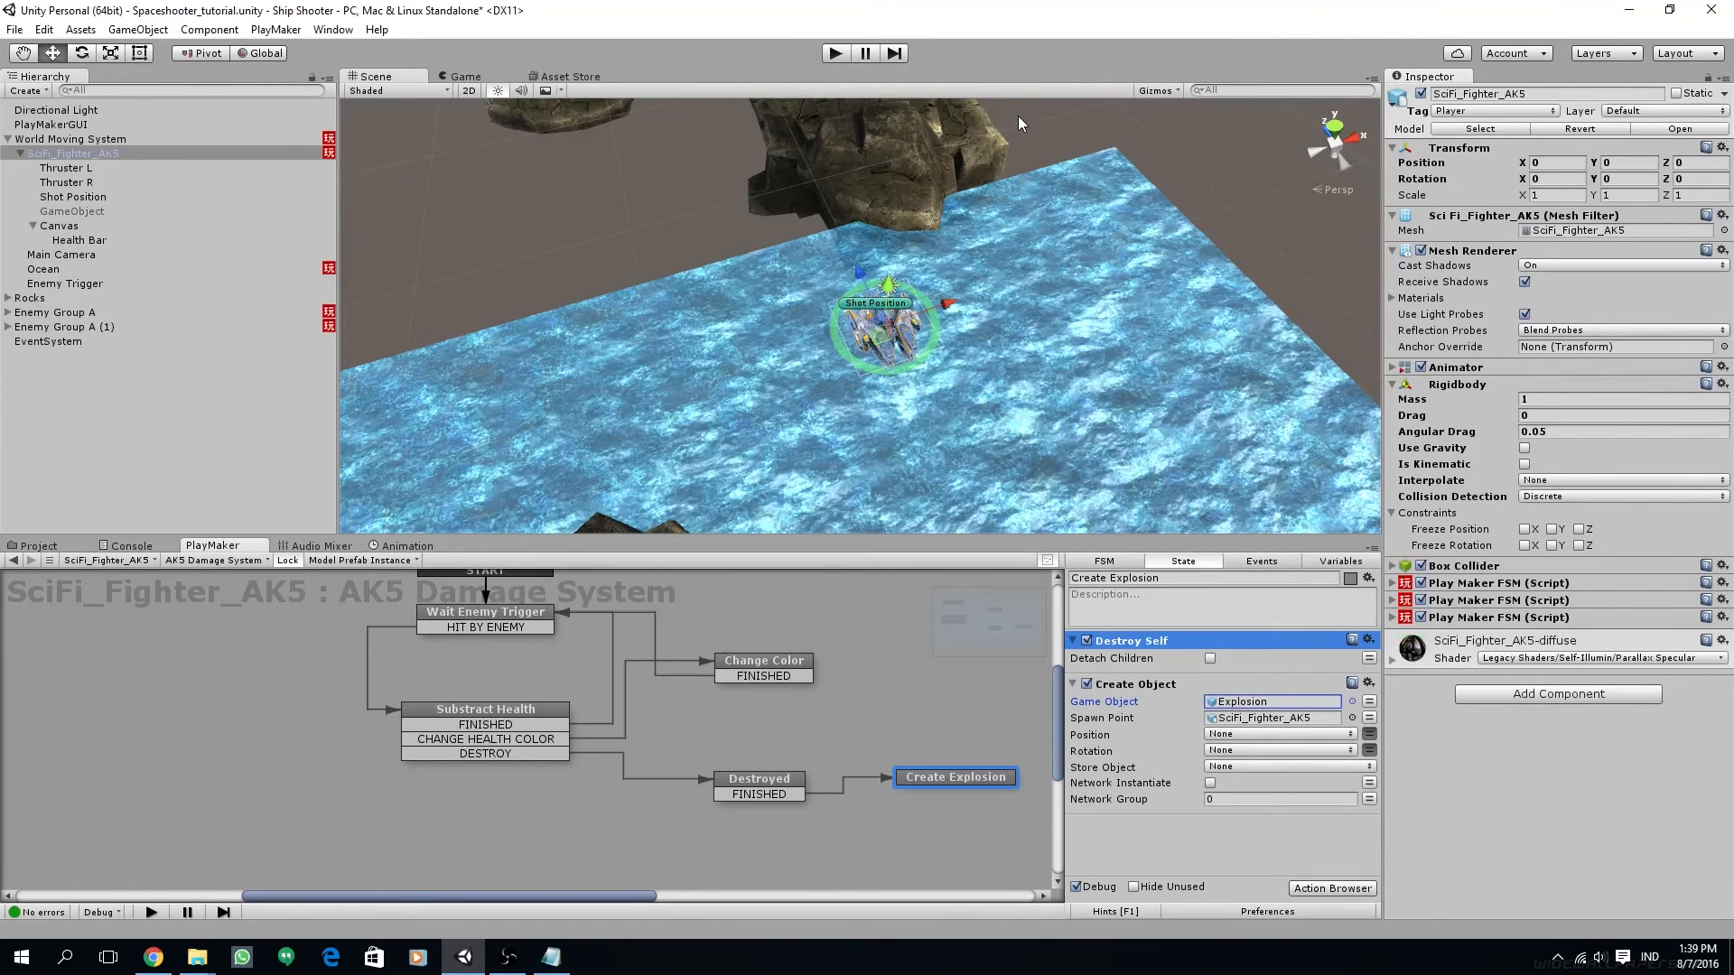
{"action": "left_click_drag", "start_coordinate": [1135, 648], "coordinate": [1143, 858]}
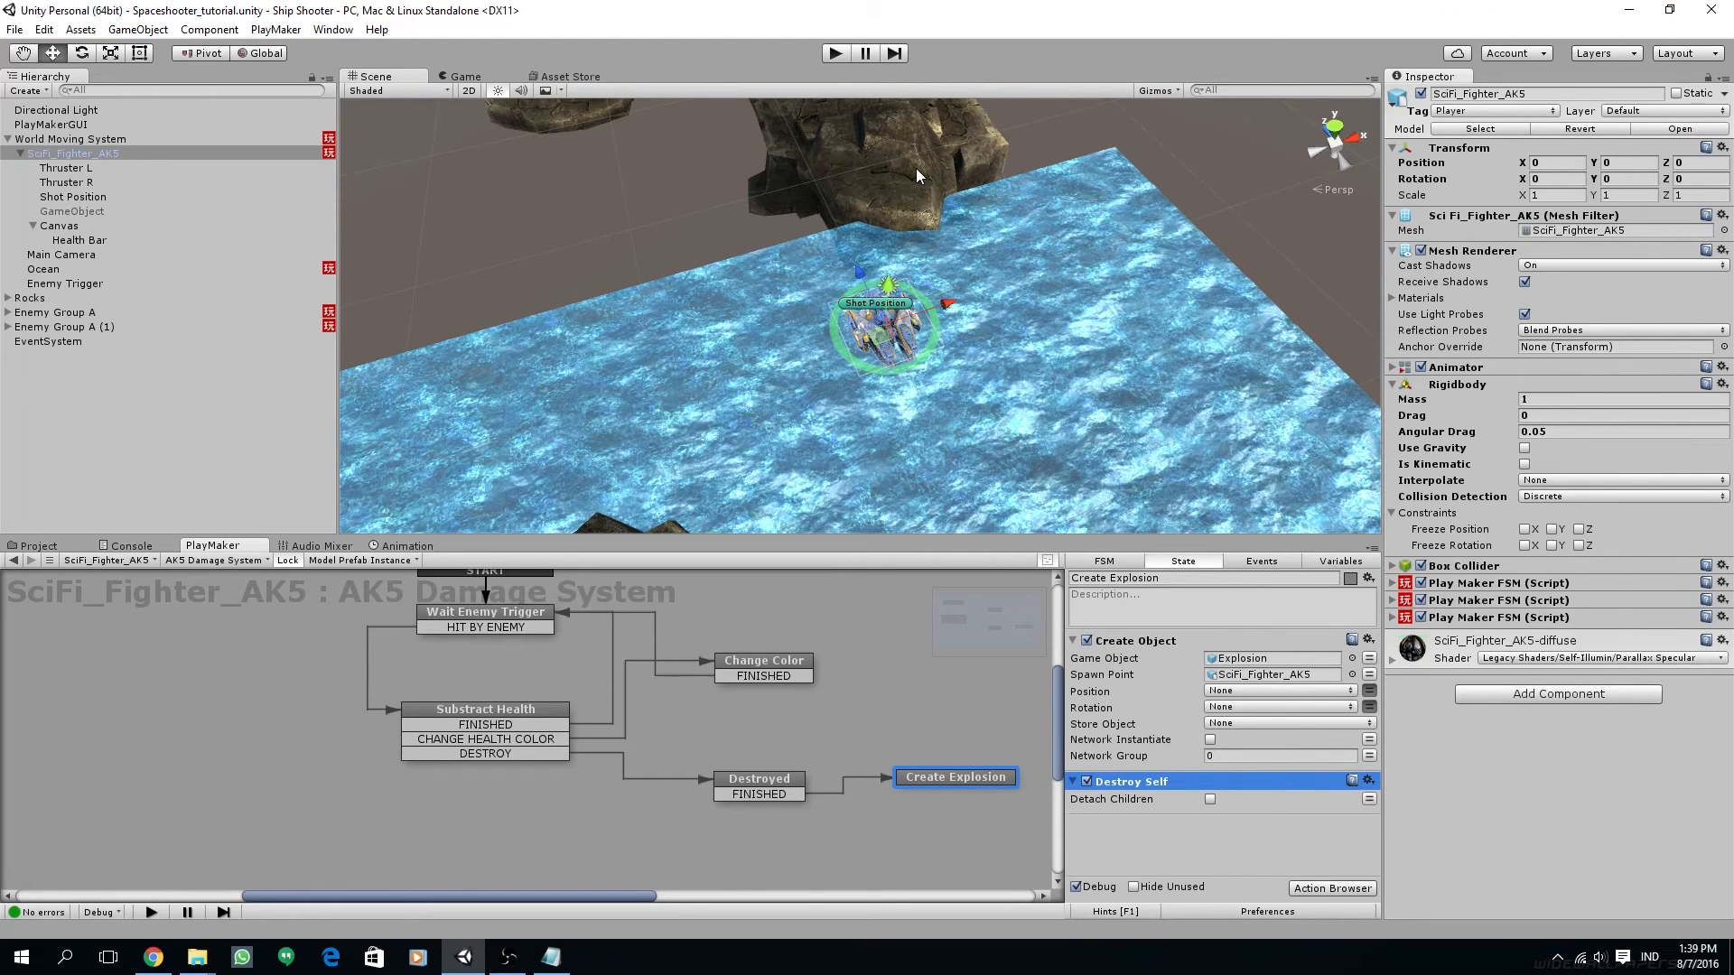
Save the scene and run the game to test the damage system, then stop it
{"action": "key", "text": "ctrl+s"}
{"action": "left_click", "coordinate": [833, 52]}
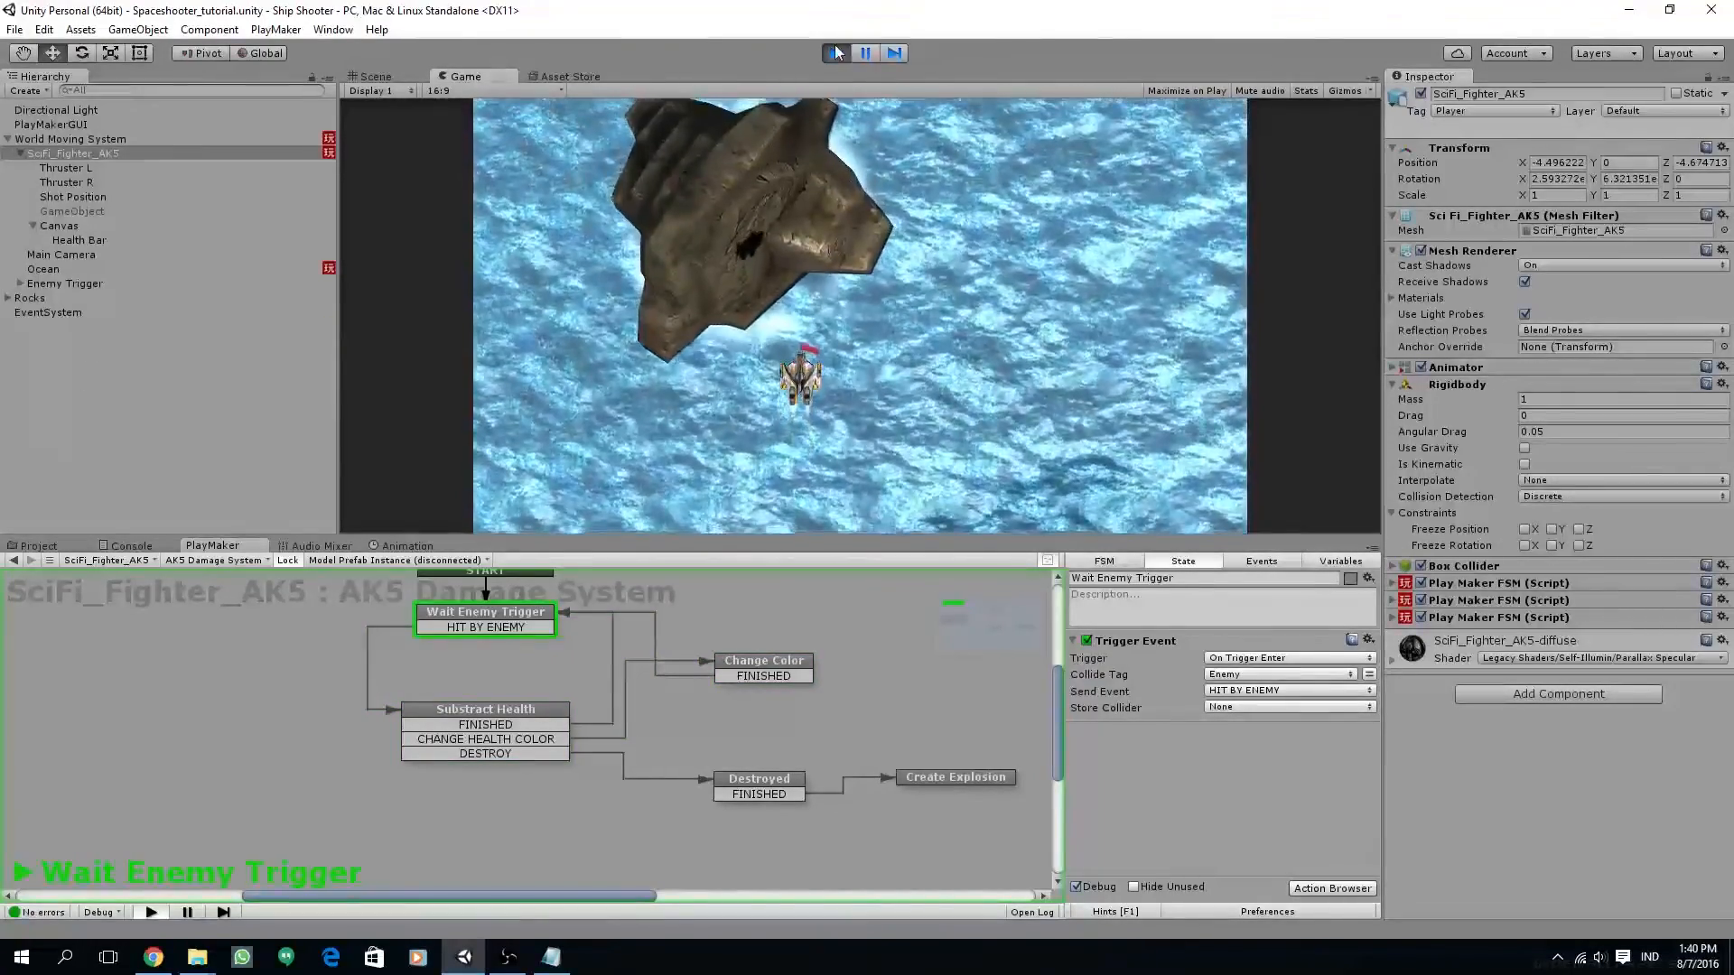
{"action": "key", "text": "ctrl+p"}
Set the Player Health variable's value to 5
{"action": "left_click", "coordinate": [1345, 563]}
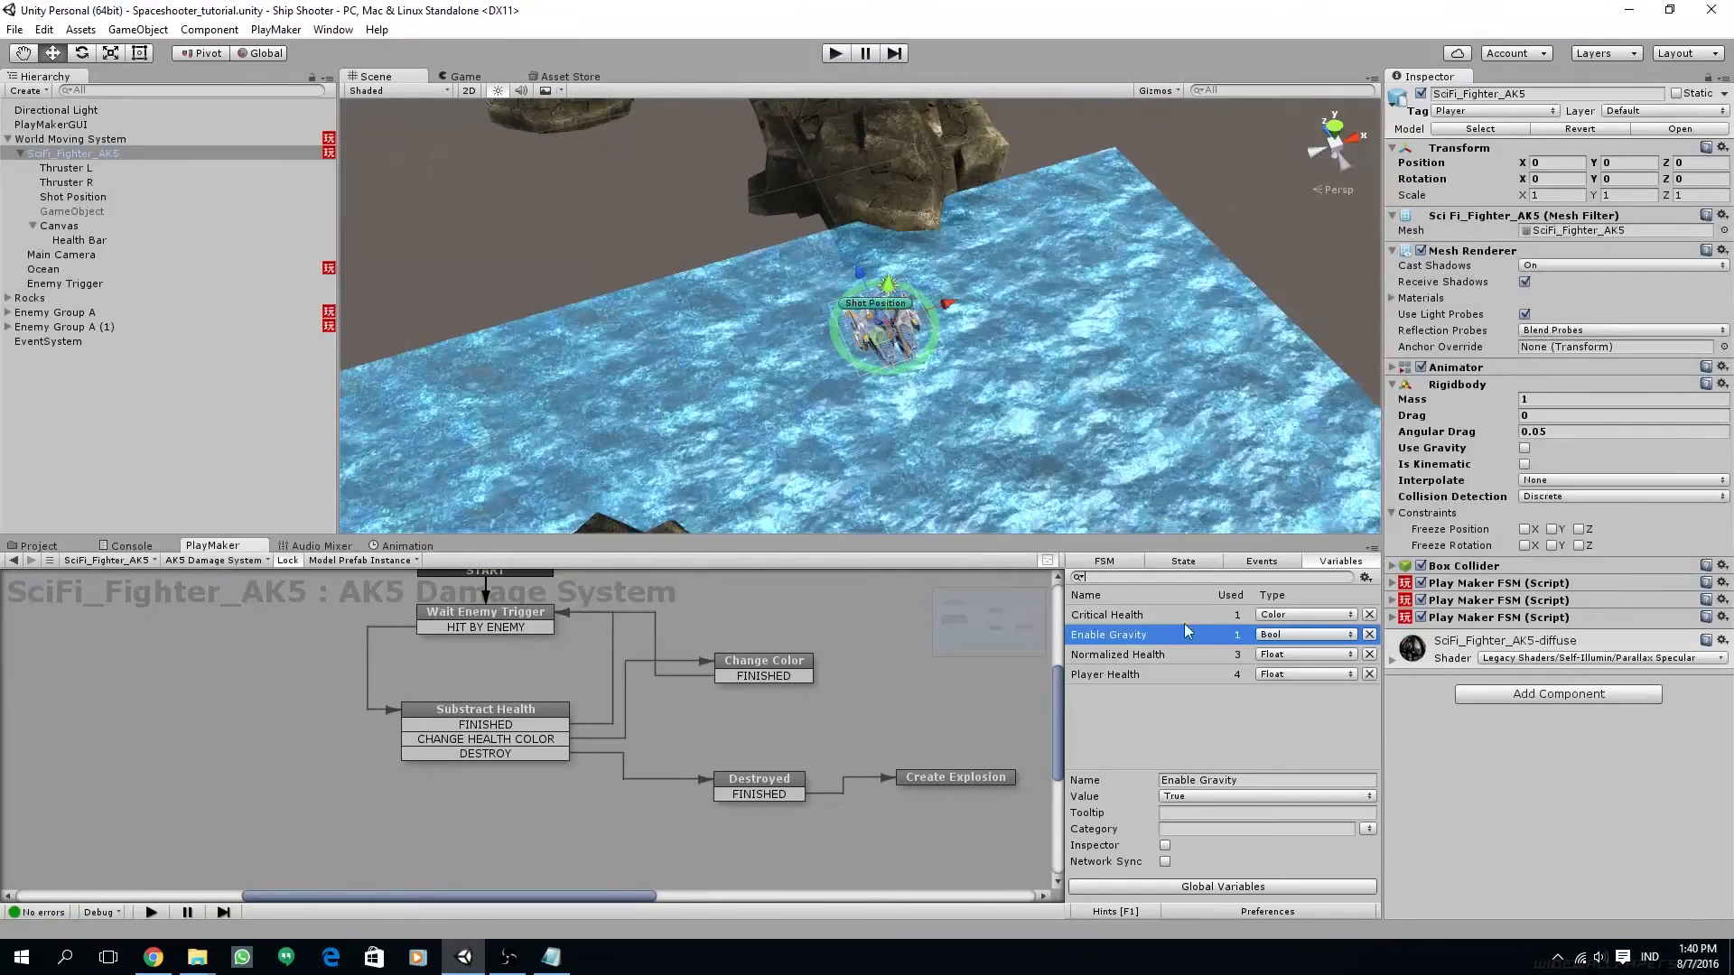
{"action": "left_click", "coordinate": [1145, 677]}
{"action": "left_click", "coordinate": [1184, 797]}
{"action": "type", "text": "5"}
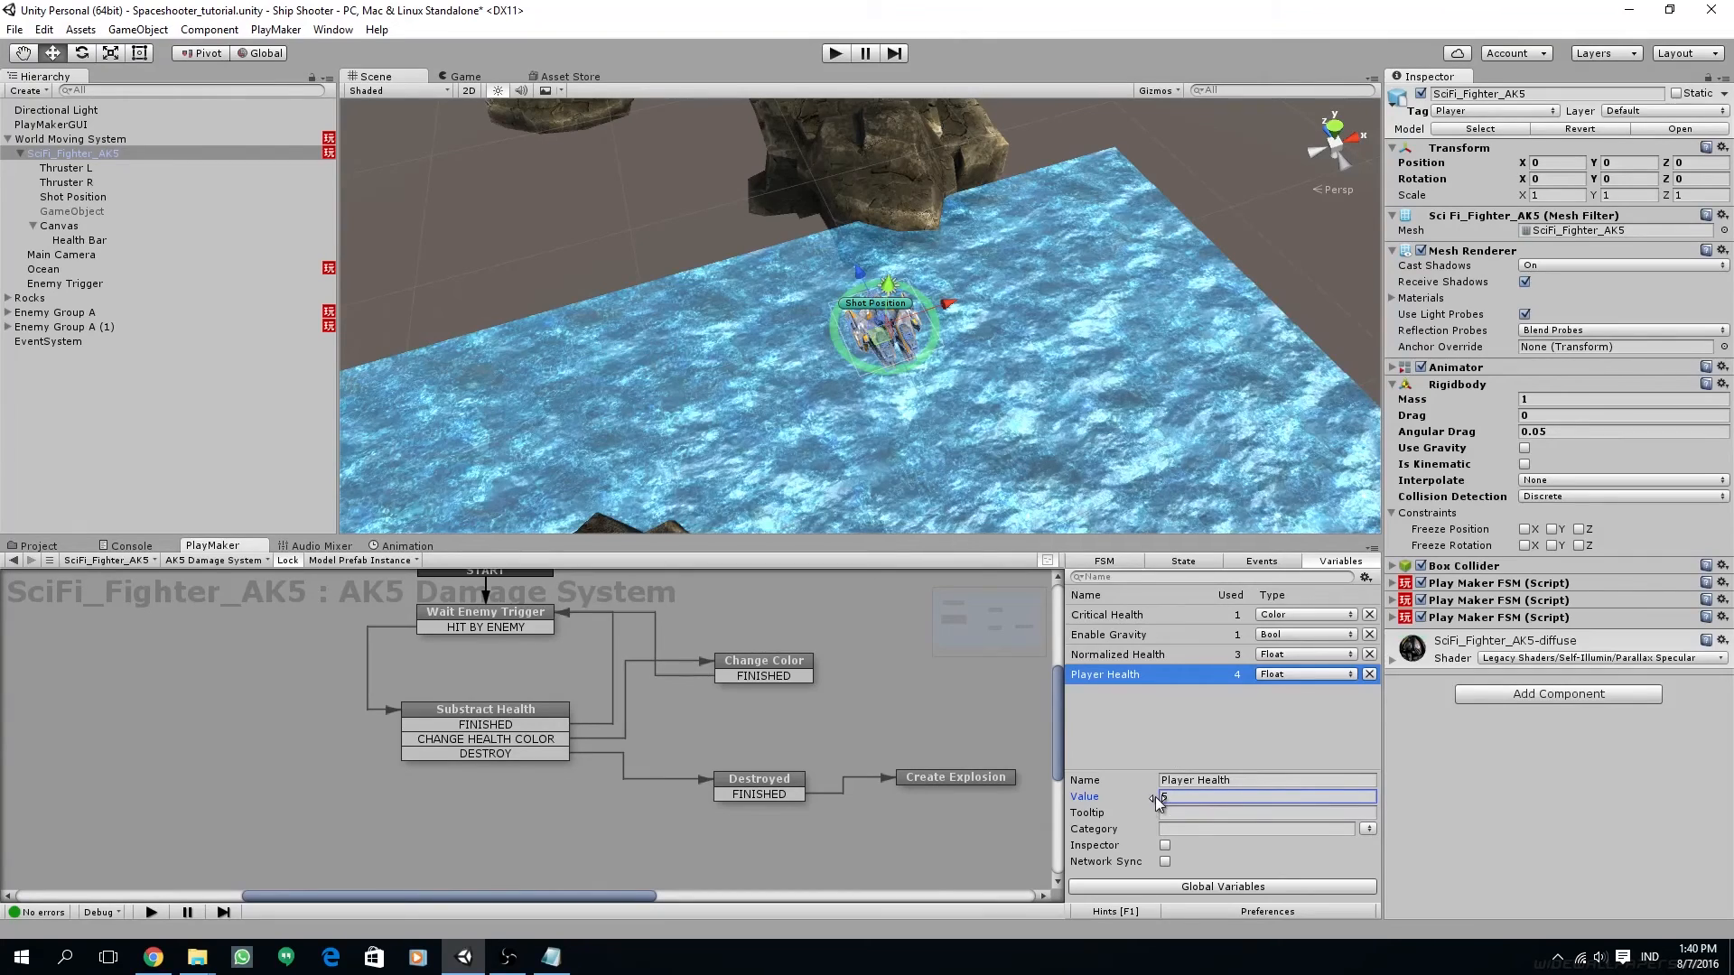
Playtest with the reduced player health, steering the ship into enemies until it is destroyed, and stop the game
{"action": "left_click", "coordinate": [834, 53]}
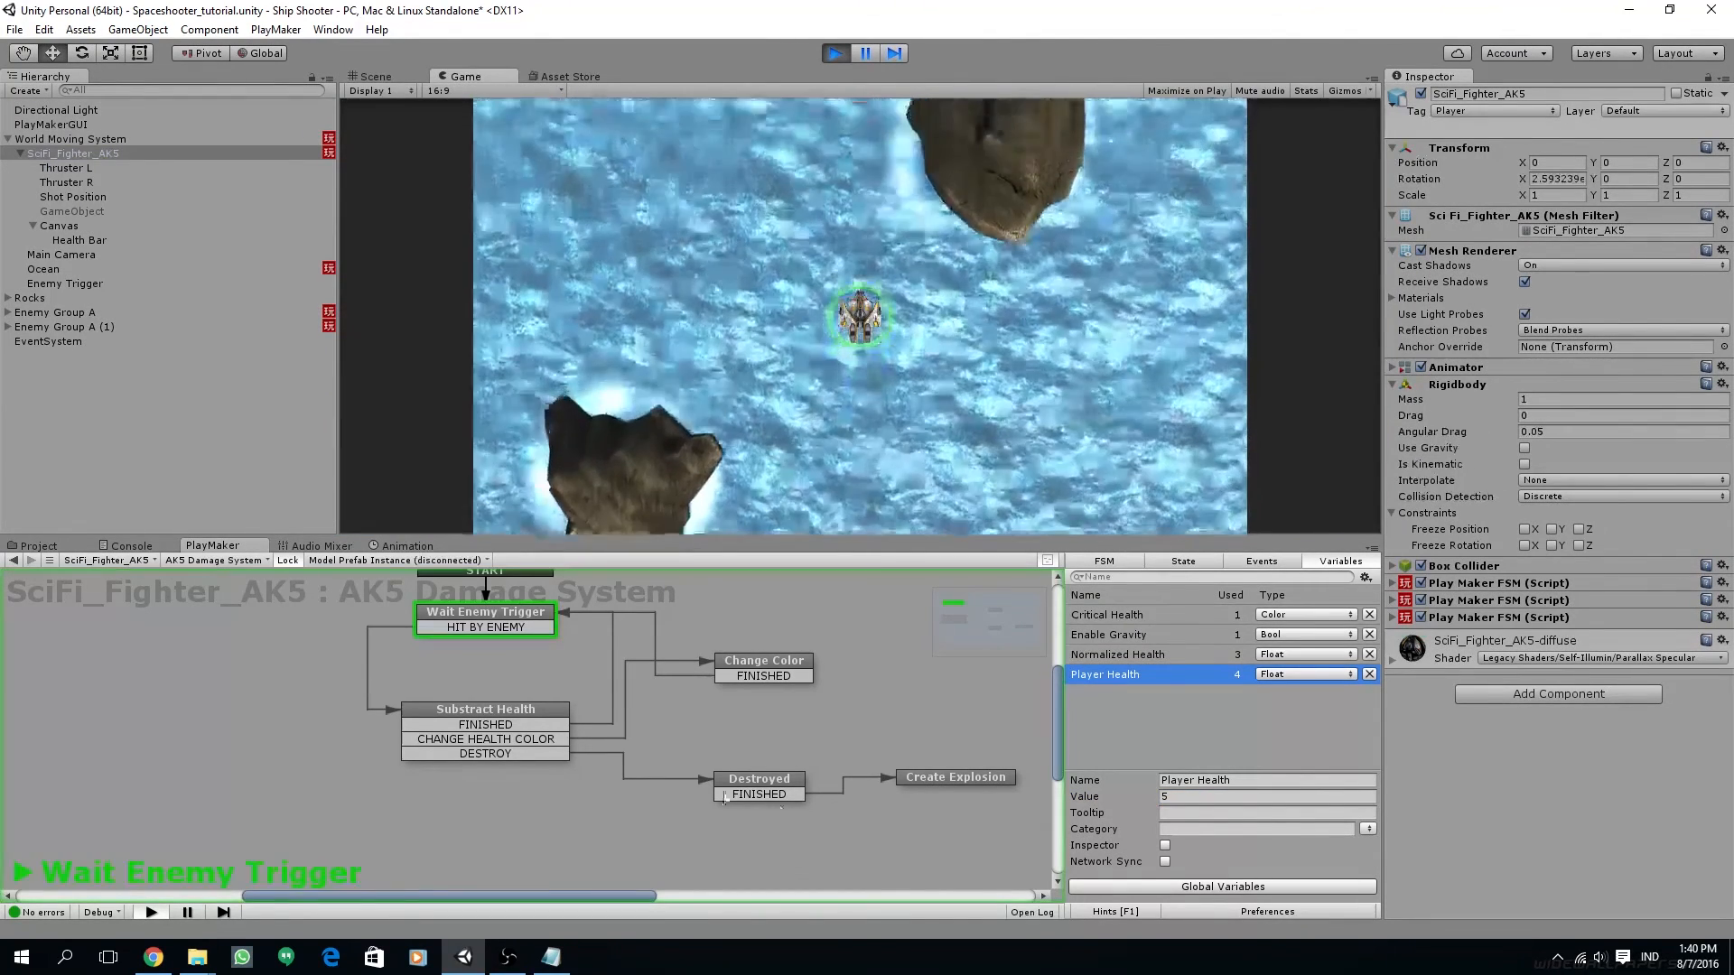
{"action": "key", "text": "Down"}
{"action": "key", "text": "Left"}
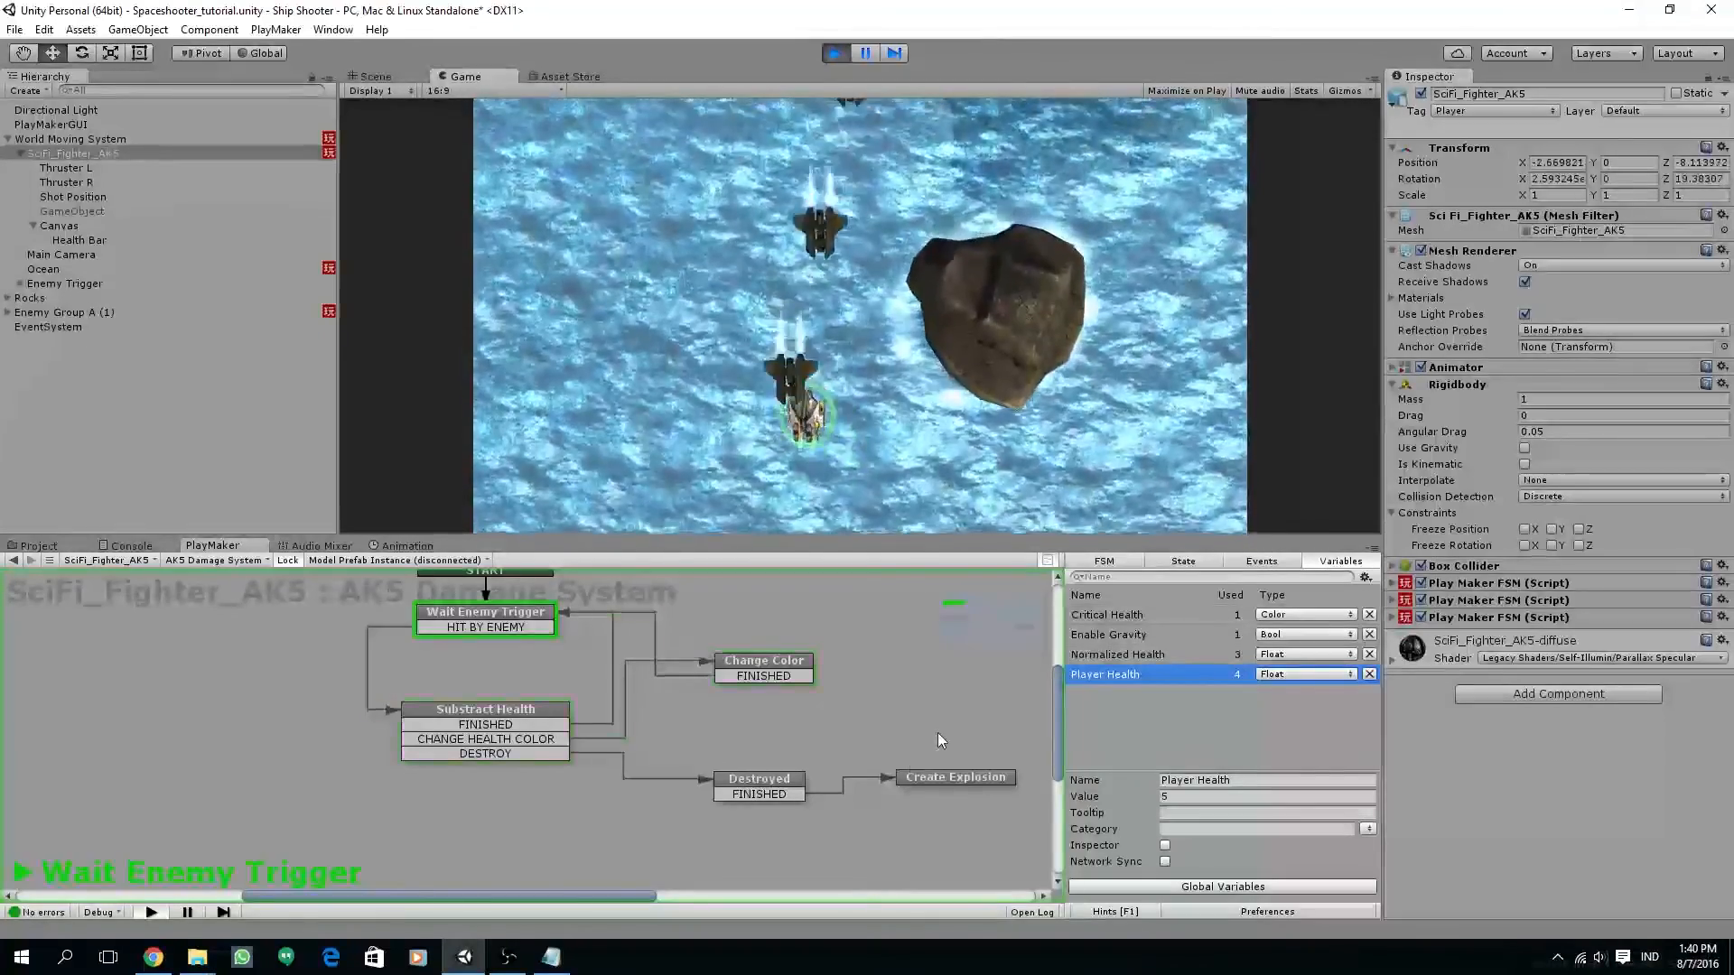
{"action": "key", "text": "Up"}
{"action": "key", "text": "Down"}
{"action": "key", "text": "Right"}
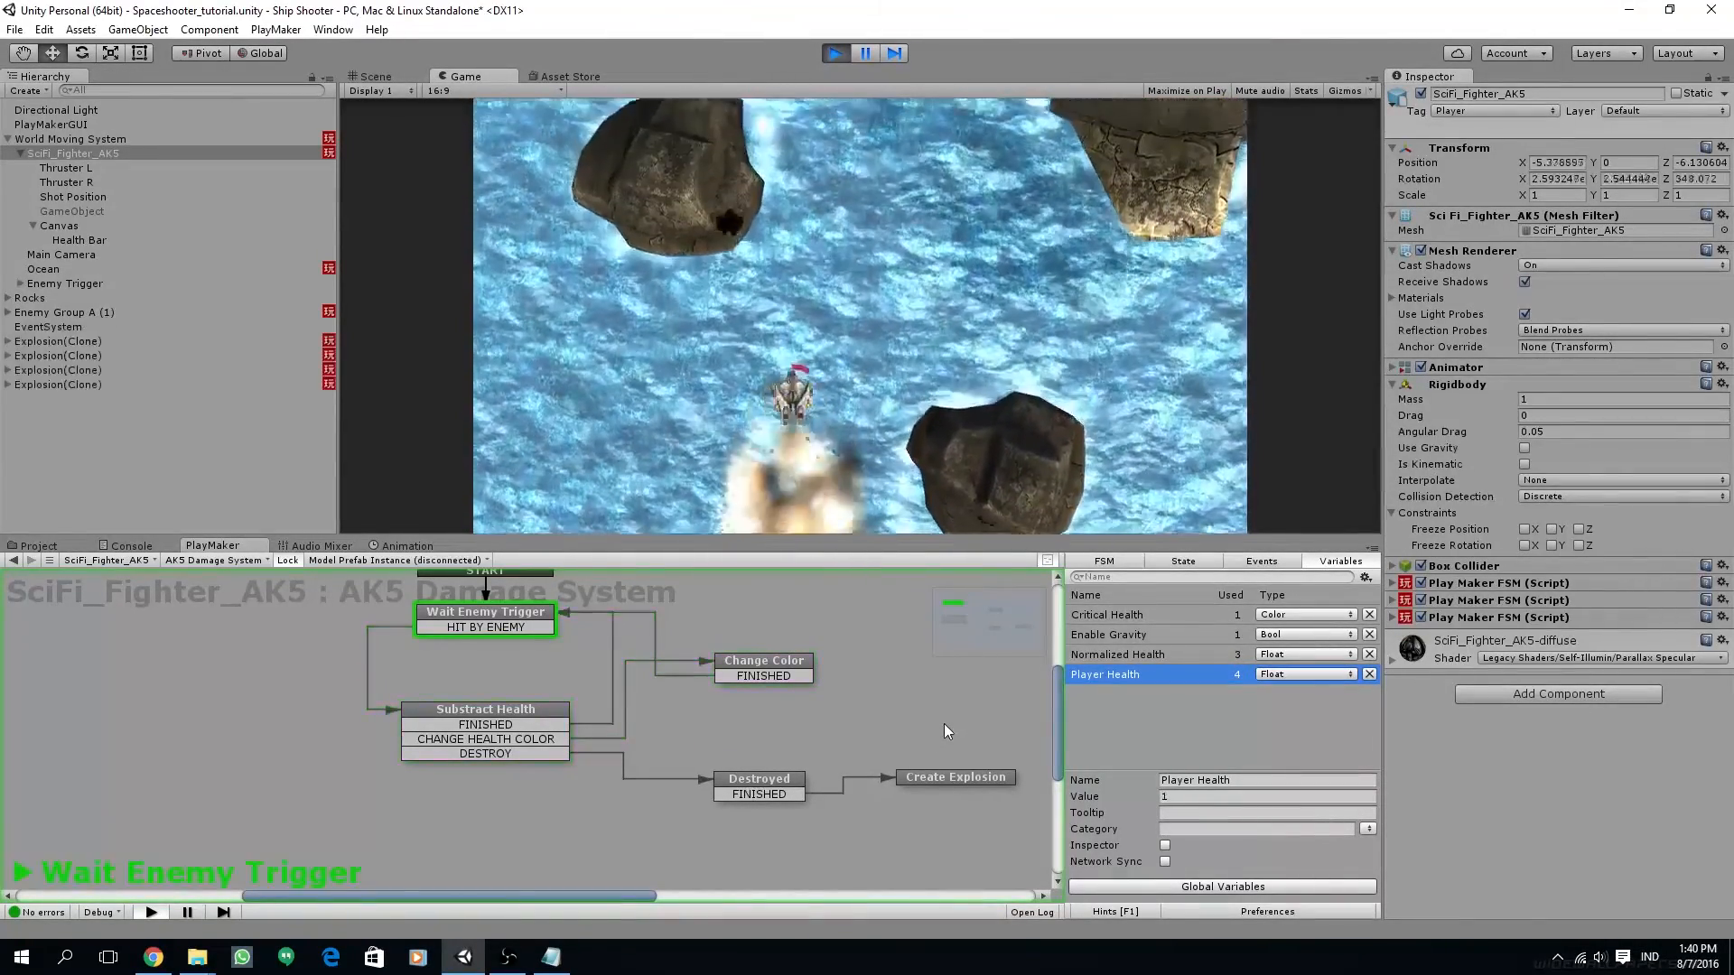
{"action": "key", "text": "Left"}
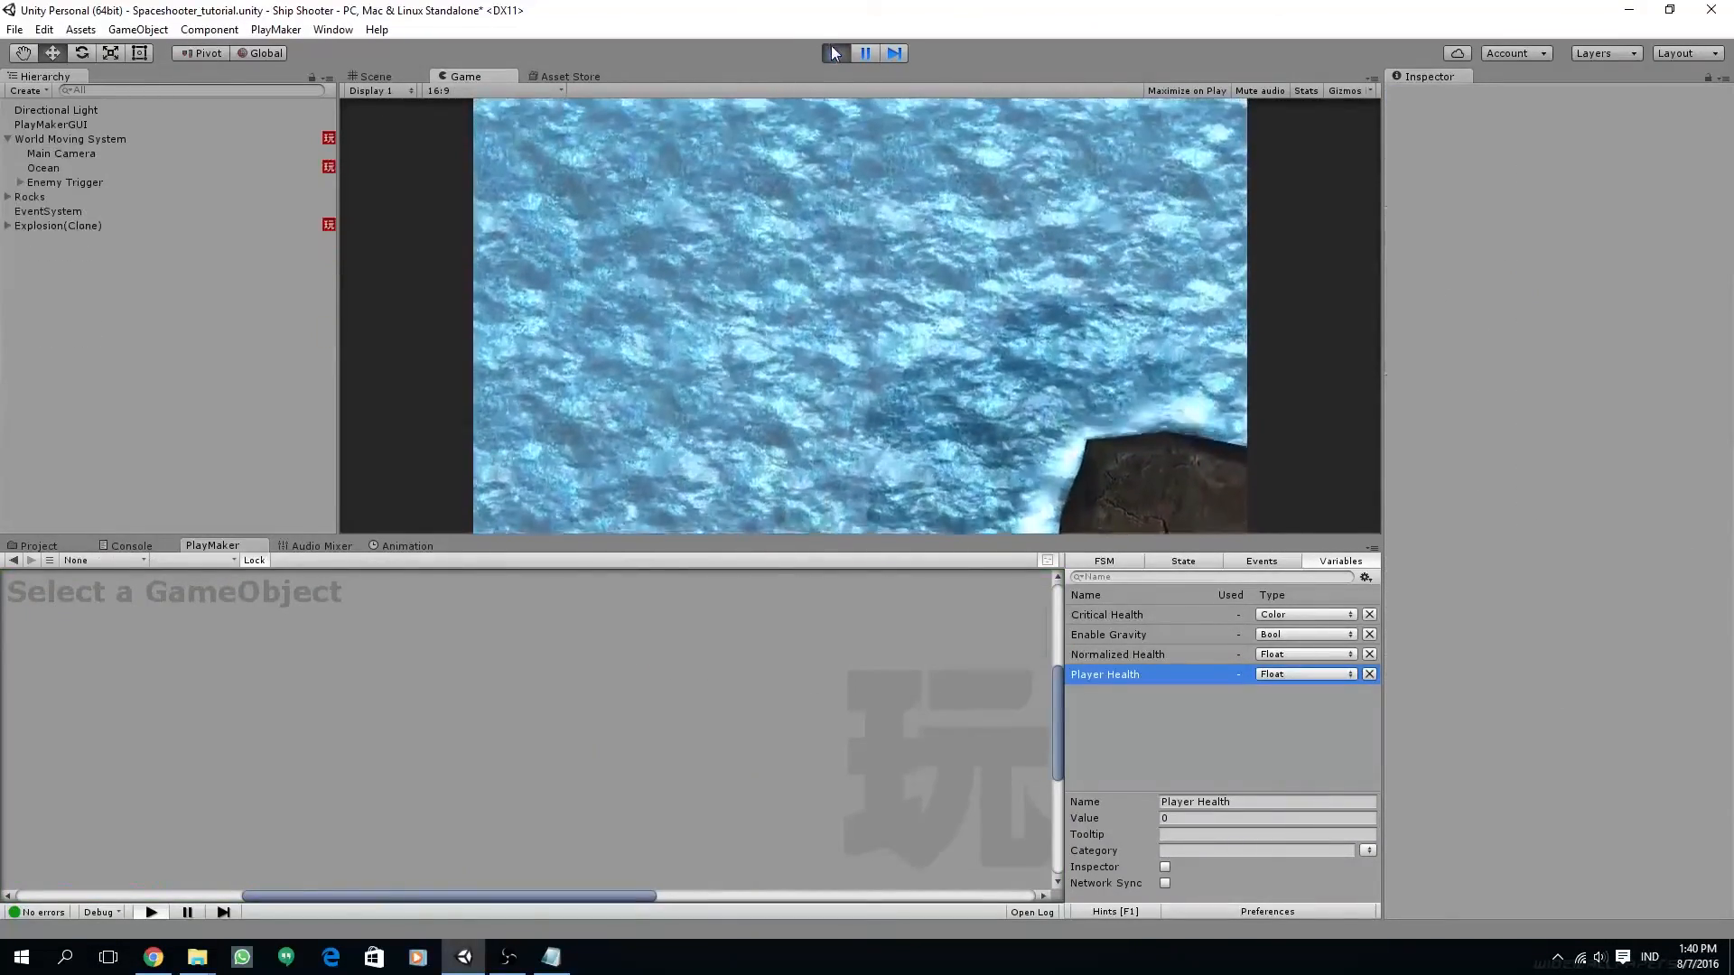
{"action": "left_click", "coordinate": [833, 53]}
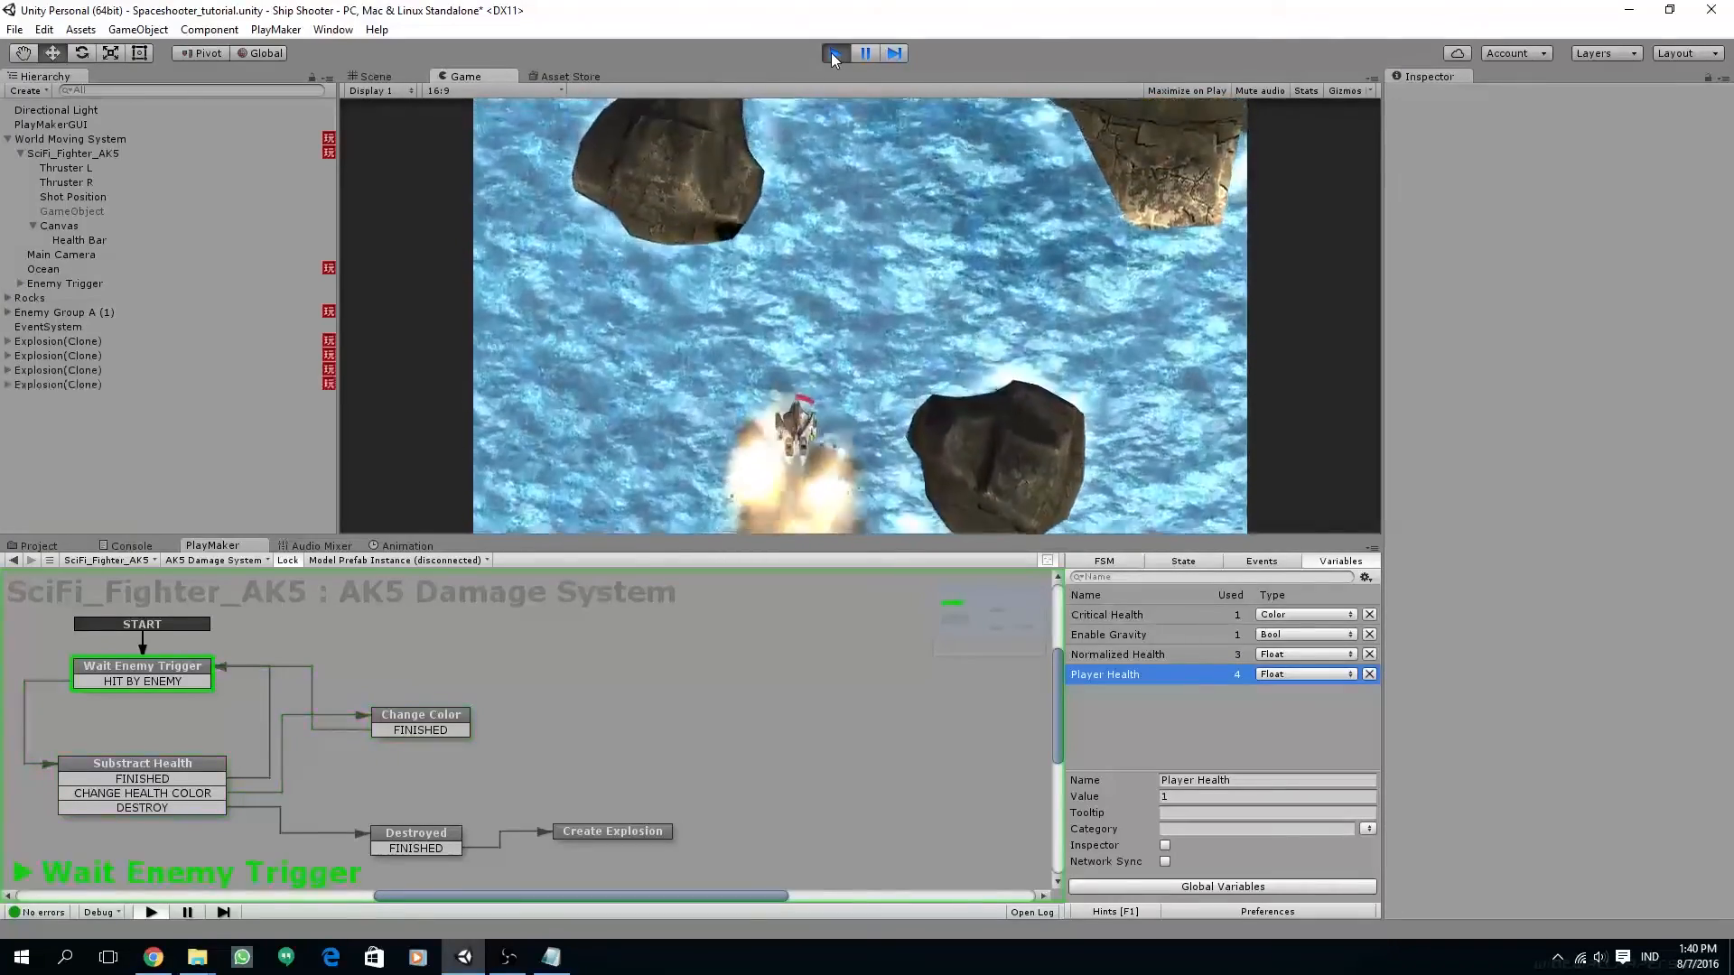
Steer the ship into more enemies in another test run to check its destruction, and end play mode
{"action": "key", "text": "Left"}
{"action": "key", "text": "Right"}
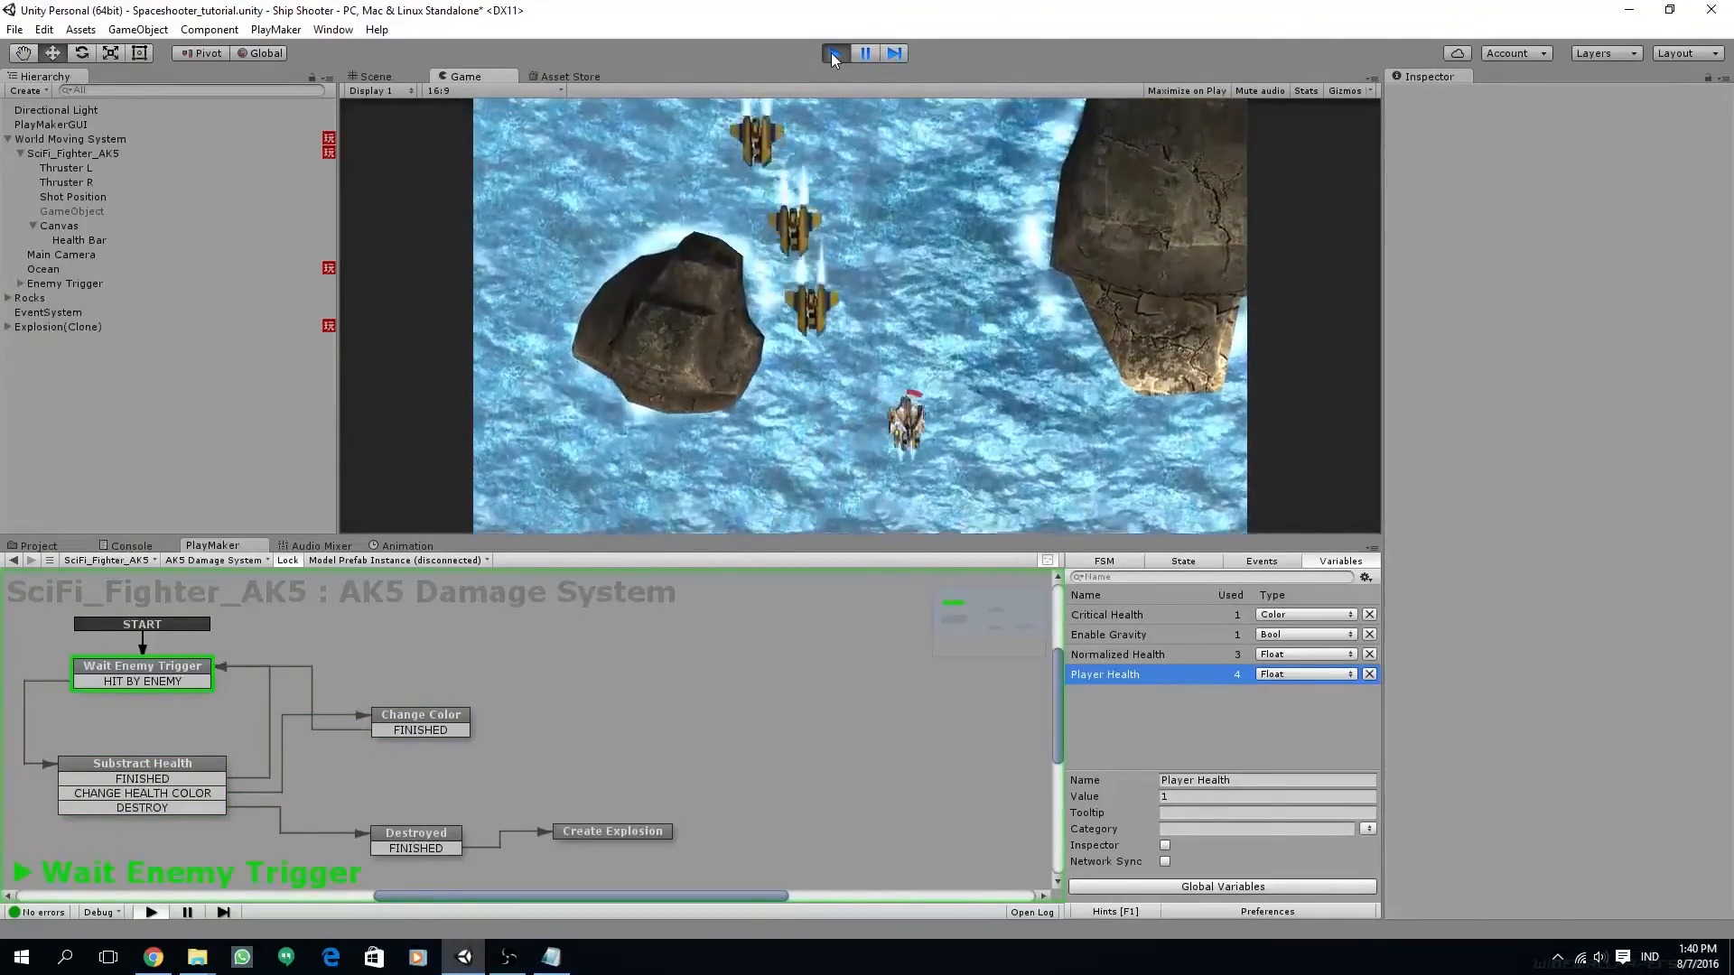
{"action": "key", "text": "Left"}
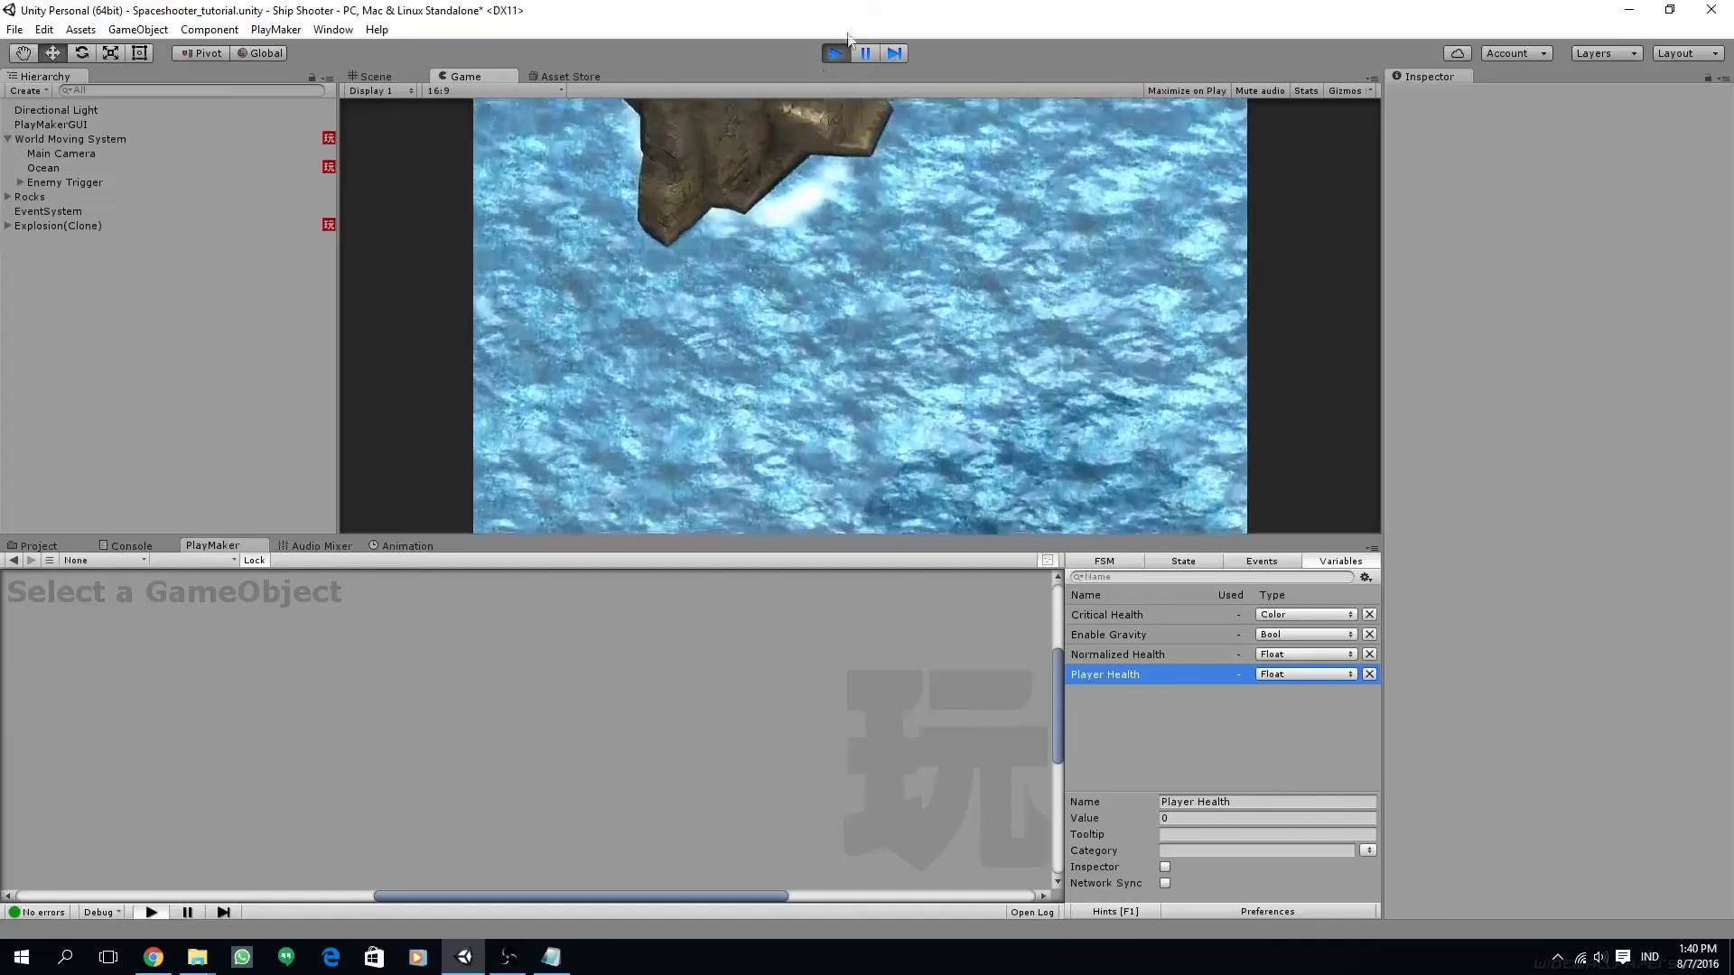
{"action": "left_click", "coordinate": [836, 52]}
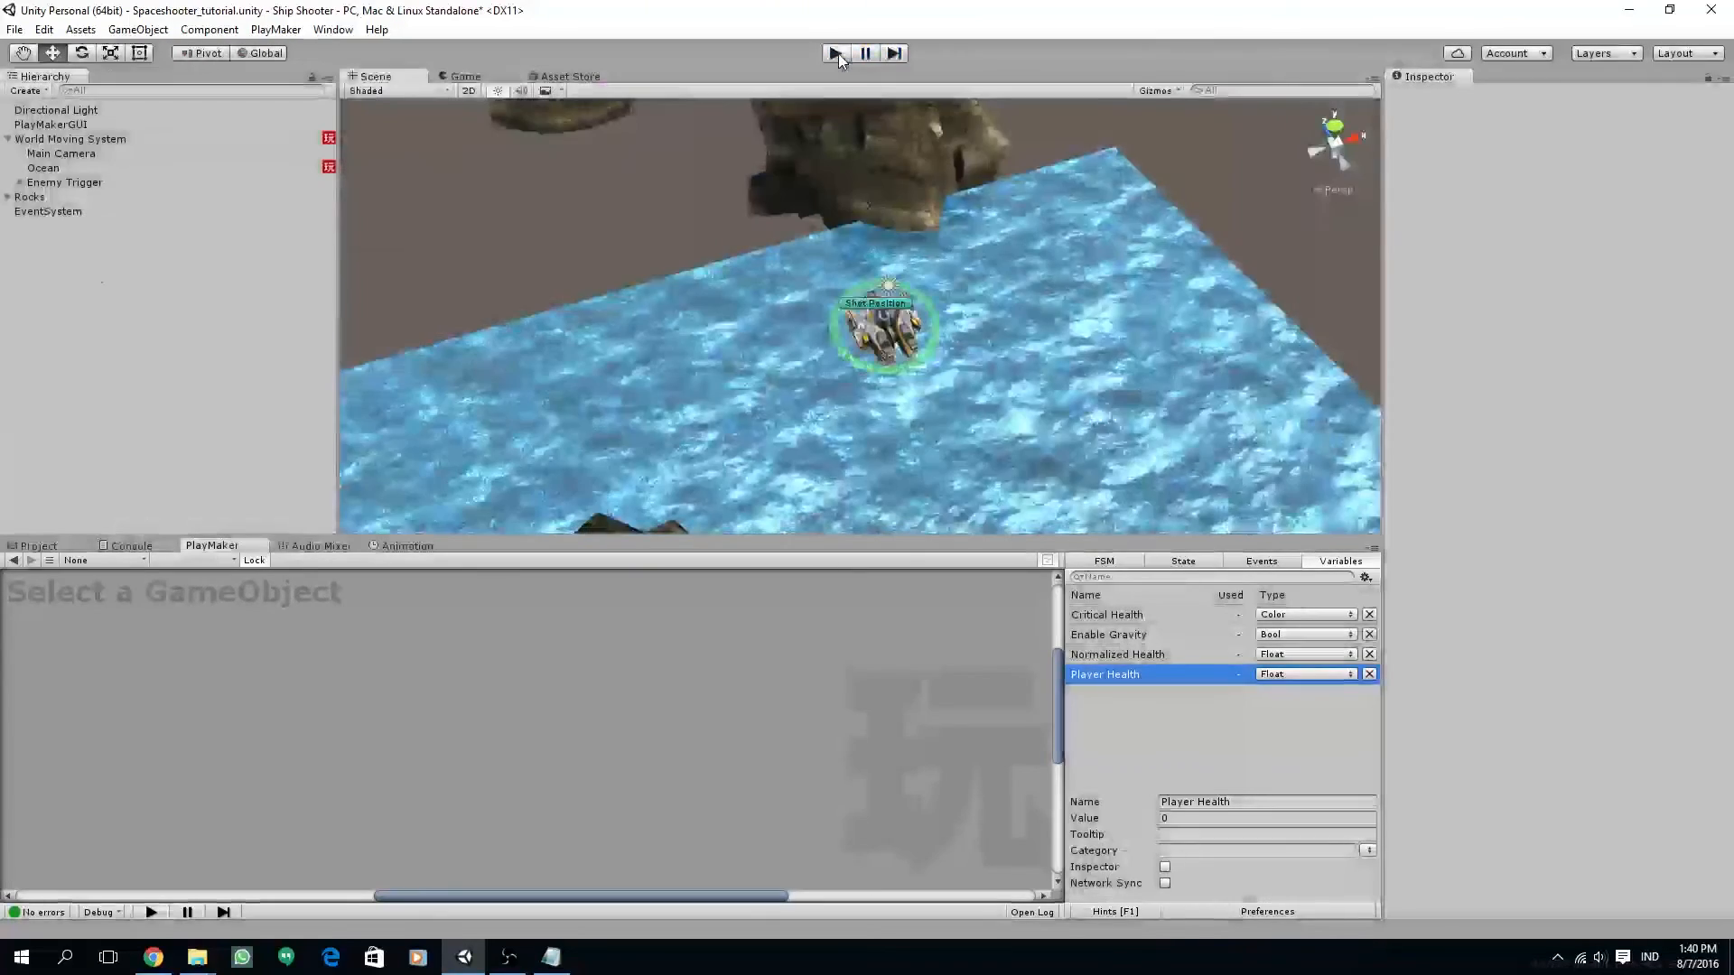
Examine the Float Subtract and Set Float Value settings in the Substract Health state
{"action": "middle_click_drag", "start_coordinate": [240, 742], "coordinate": [426, 728]}
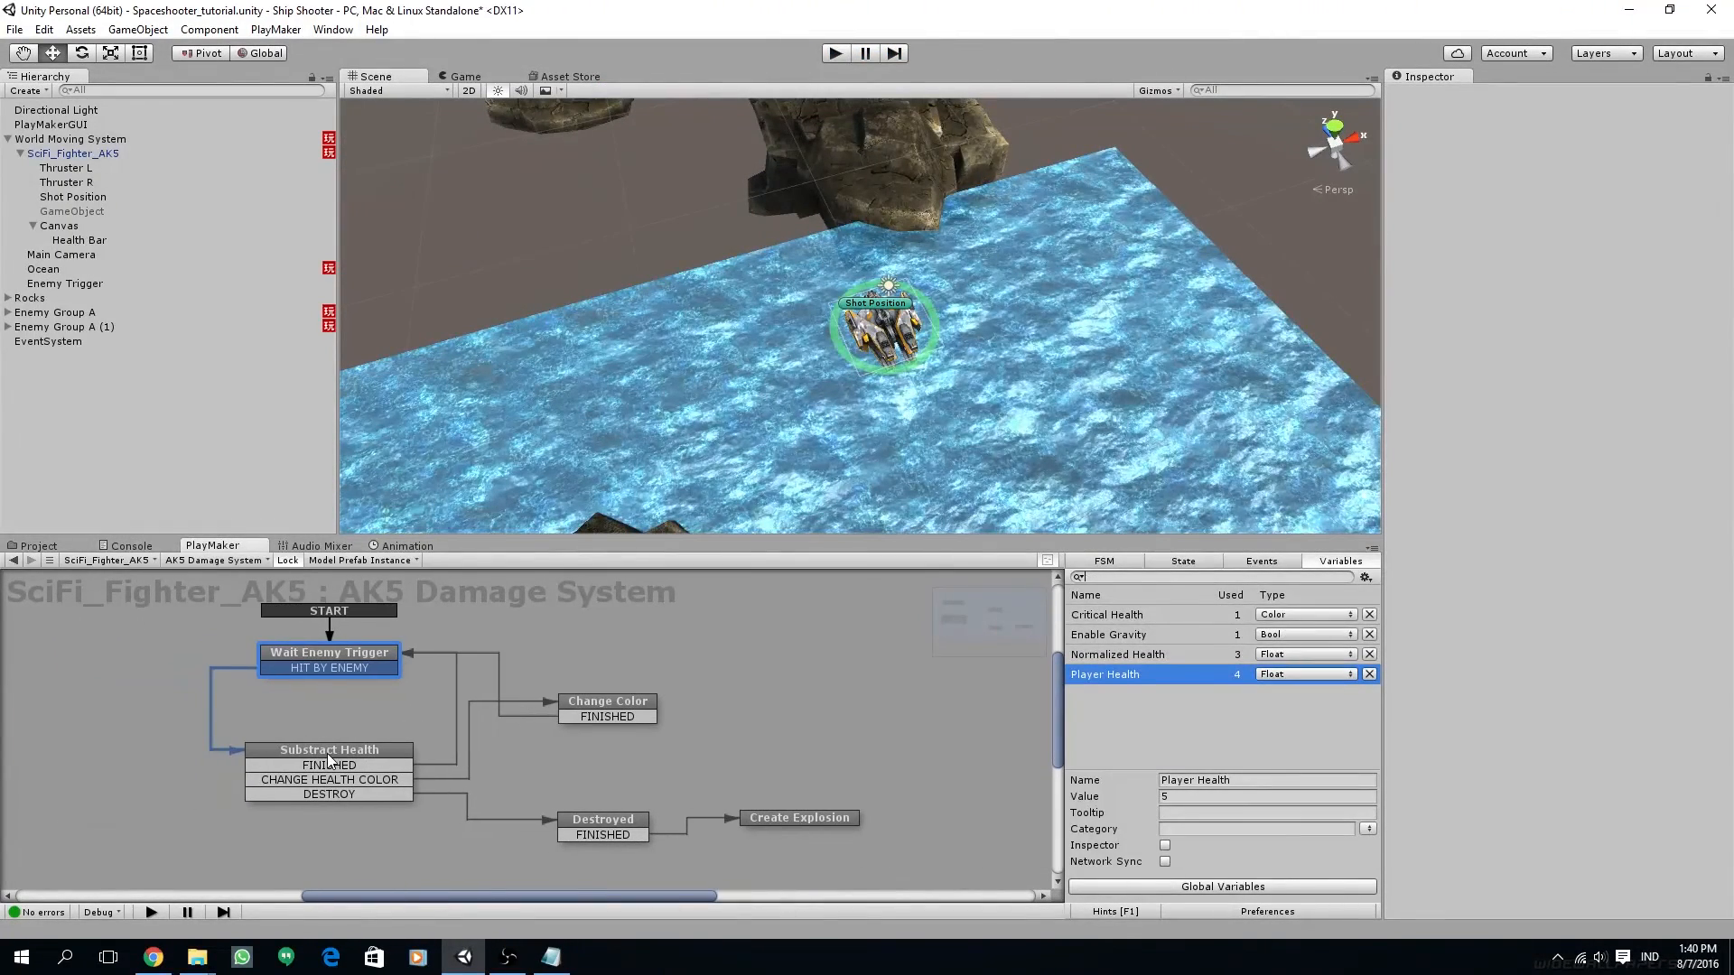
{"action": "left_click", "coordinate": [327, 755]}
{"action": "left_click", "coordinate": [1073, 641]}
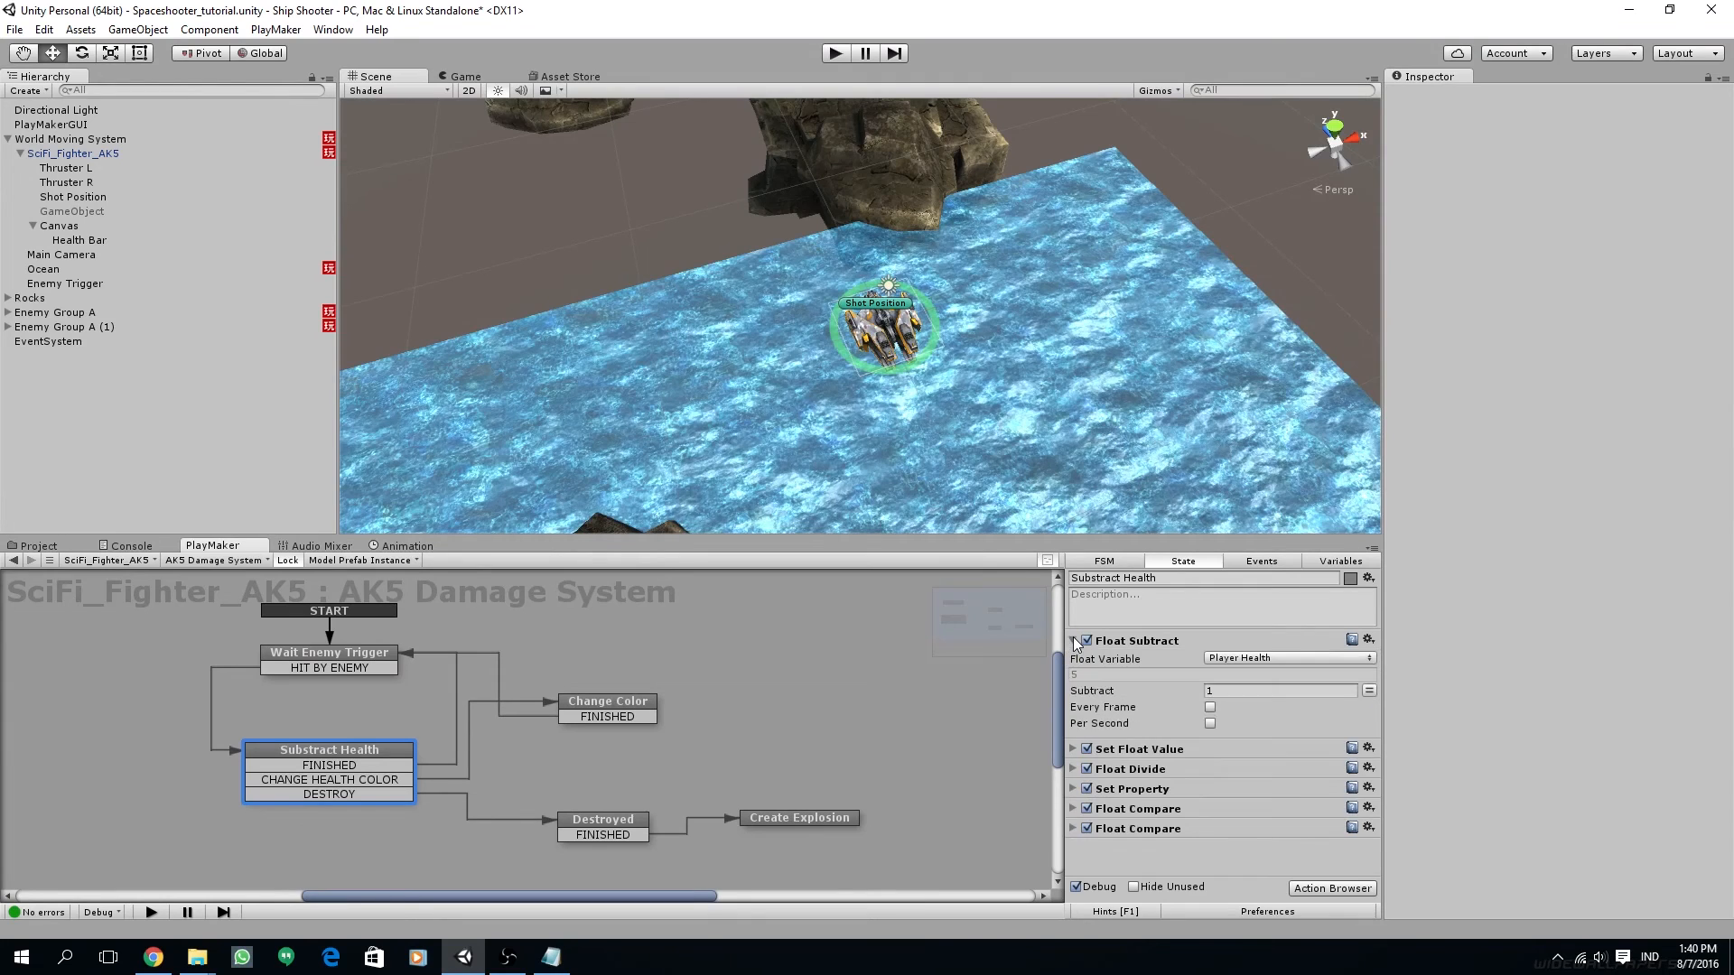
{"action": "left_click", "coordinate": [1072, 640]}
{"action": "left_click", "coordinate": [1125, 641]}
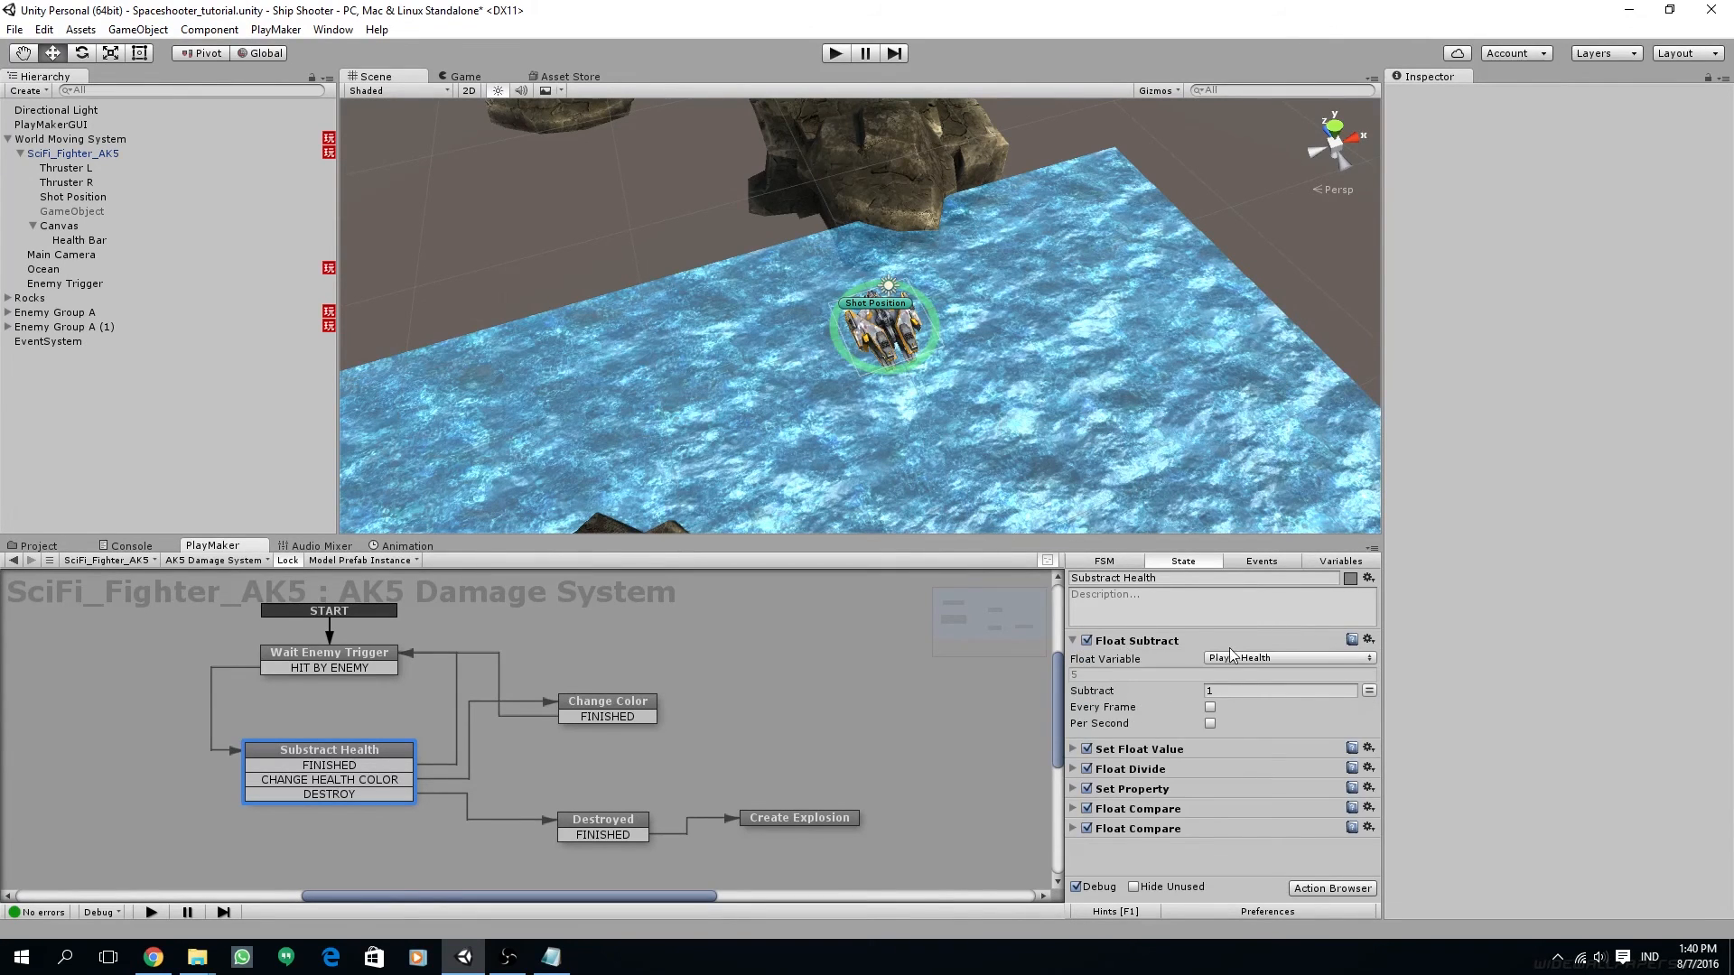
{"action": "left_click", "coordinate": [1072, 641]}
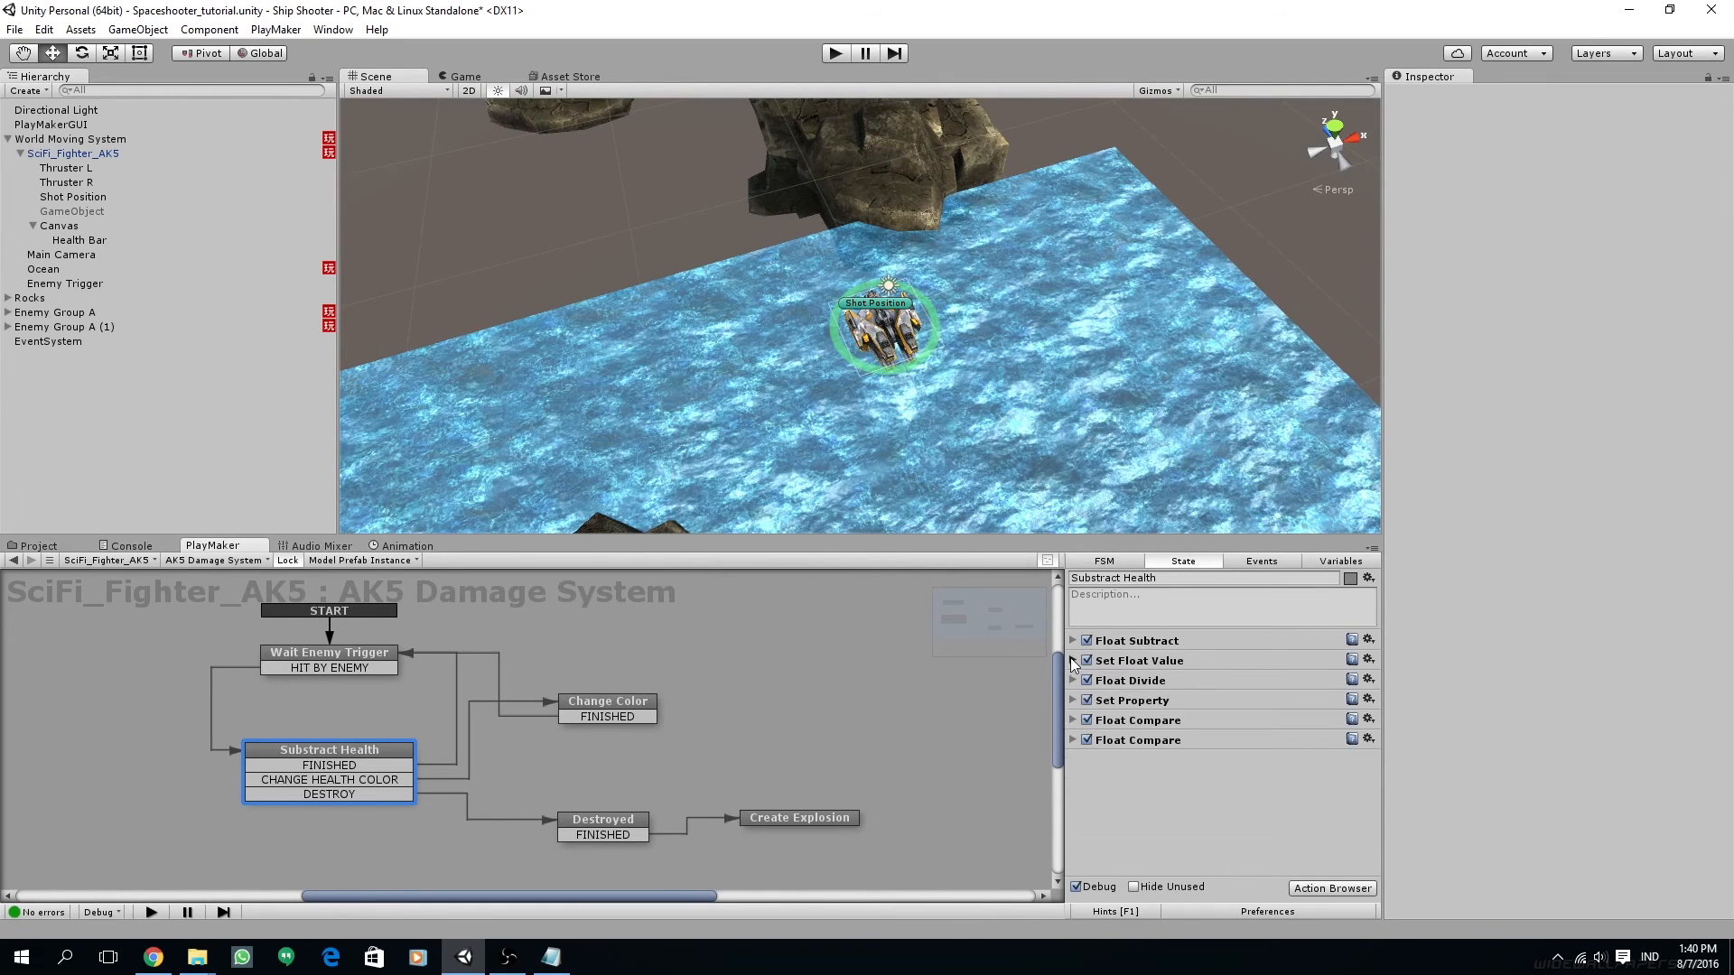
{"action": "left_click", "coordinate": [1074, 662]}
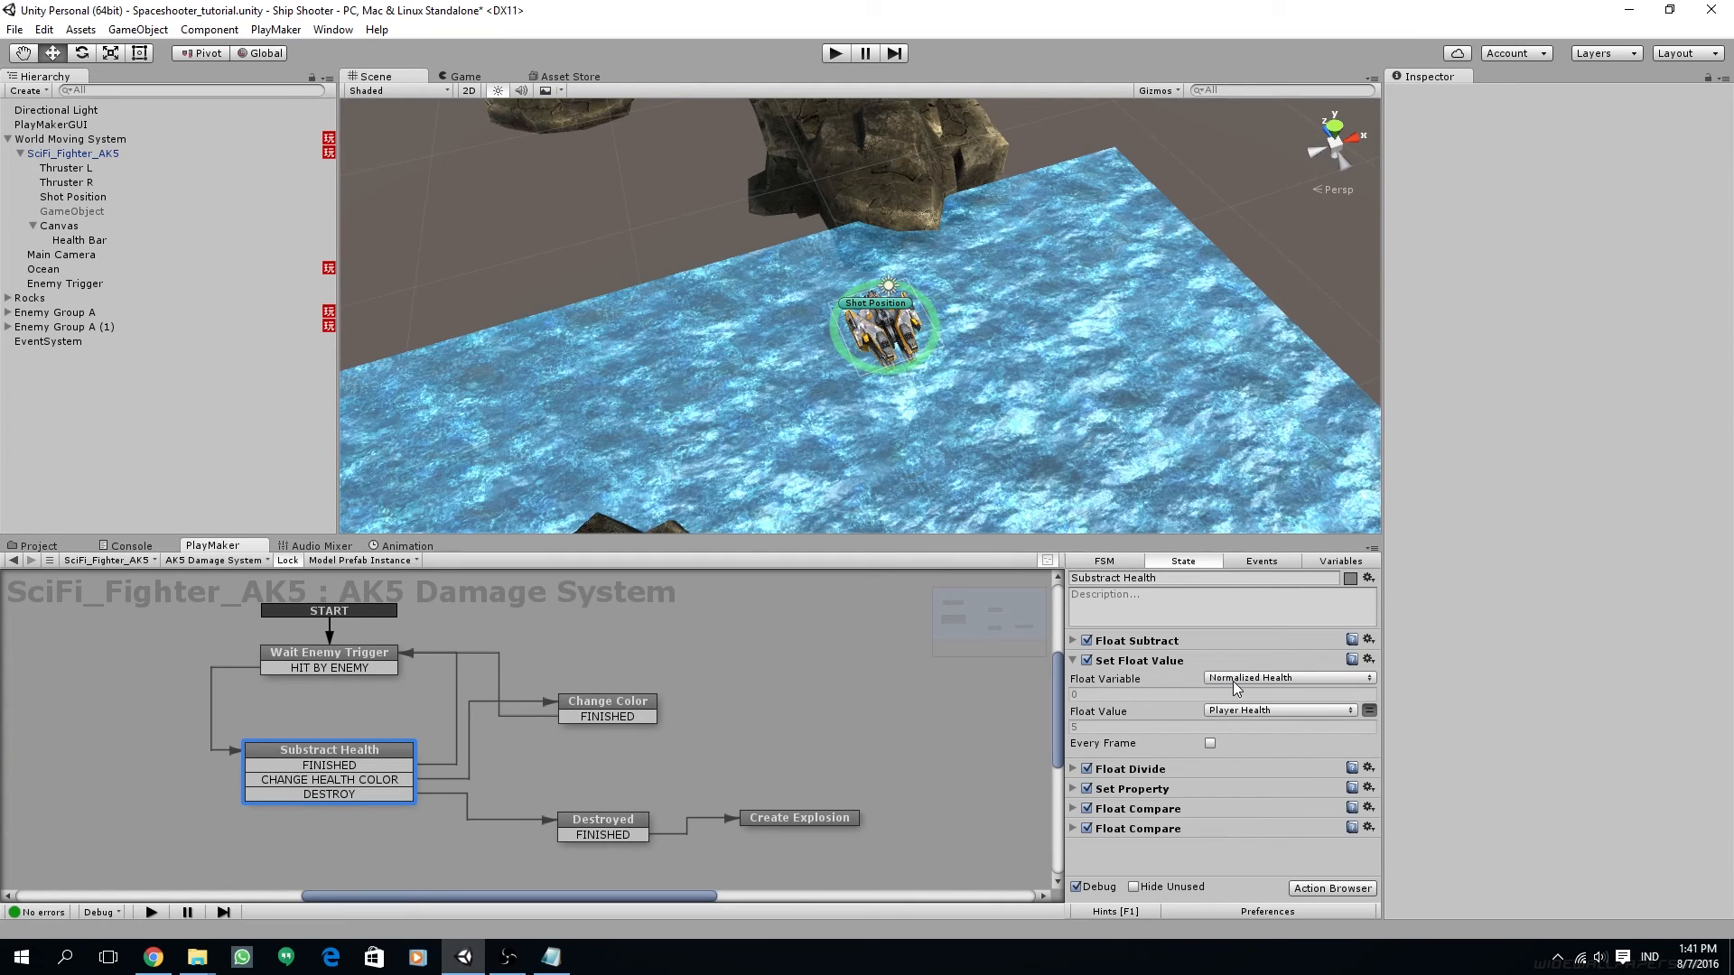
{"action": "left_click", "coordinate": [1074, 661]}
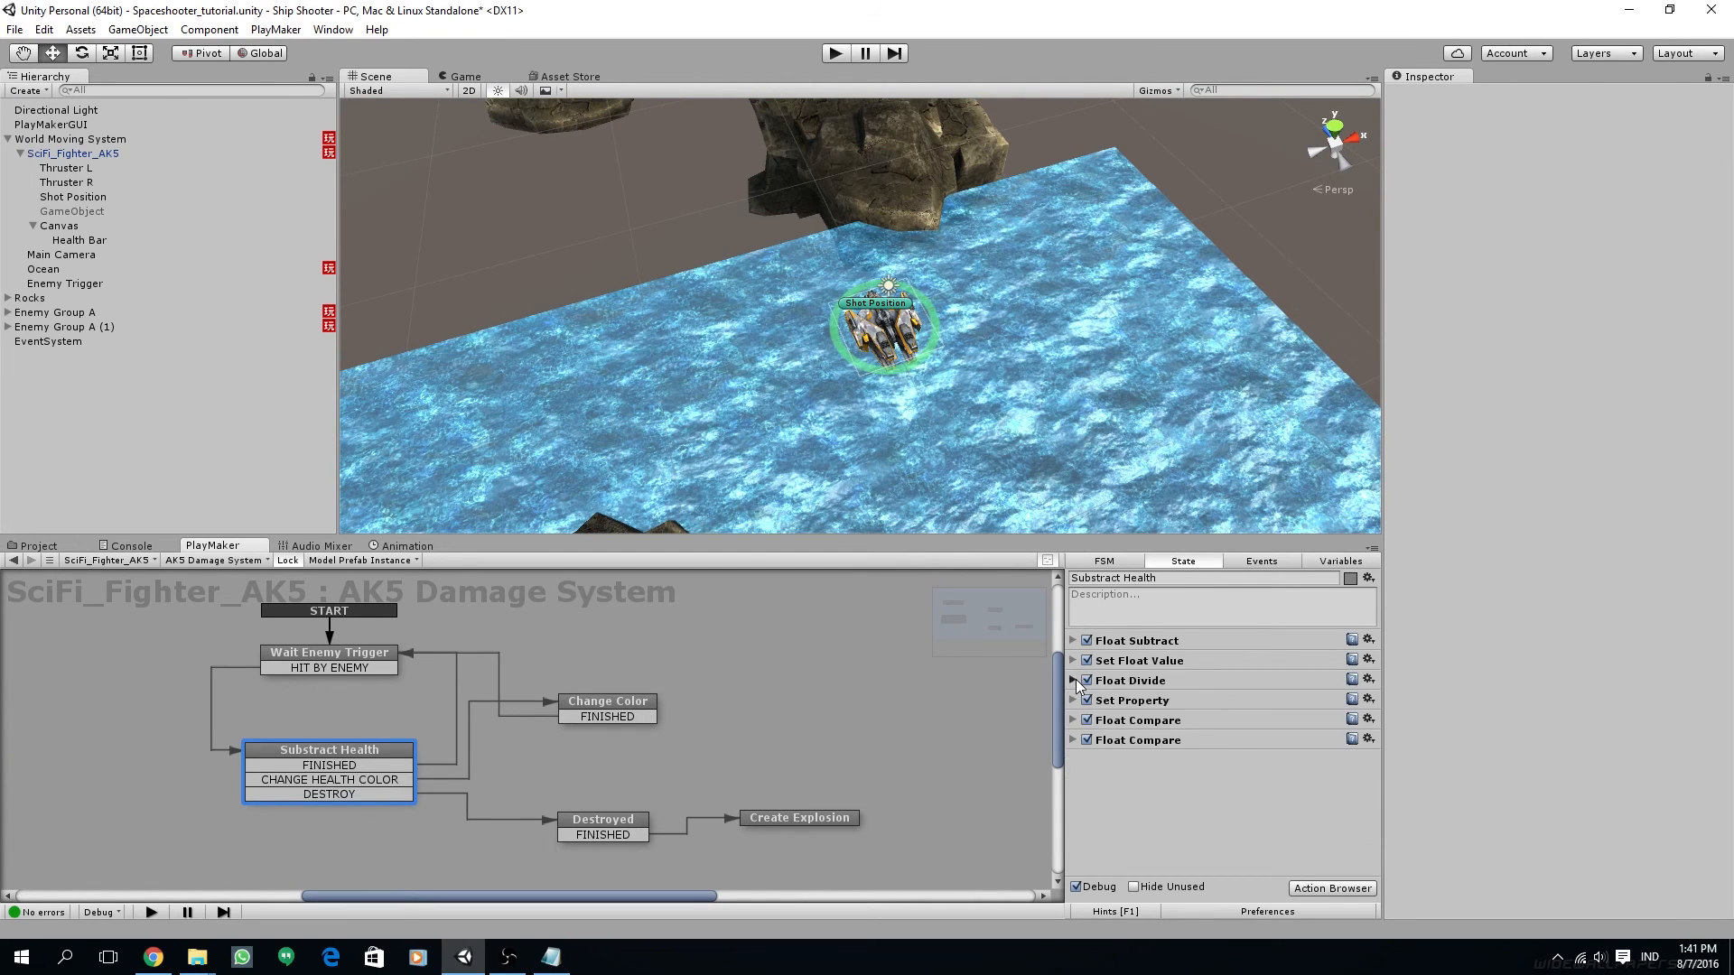
Examine the Float Divide, Set Property and both Float Compare actions in the Substract Health state
{"action": "left_click", "coordinate": [1074, 681]}
{"action": "left_click", "coordinate": [1075, 682]}
{"action": "left_click", "coordinate": [1073, 702]}
{"action": "left_click", "coordinate": [1074, 701]}
{"action": "left_click", "coordinate": [1074, 721]}
{"action": "left_click", "coordinate": [1074, 720]}
{"action": "left_click", "coordinate": [1073, 741]}
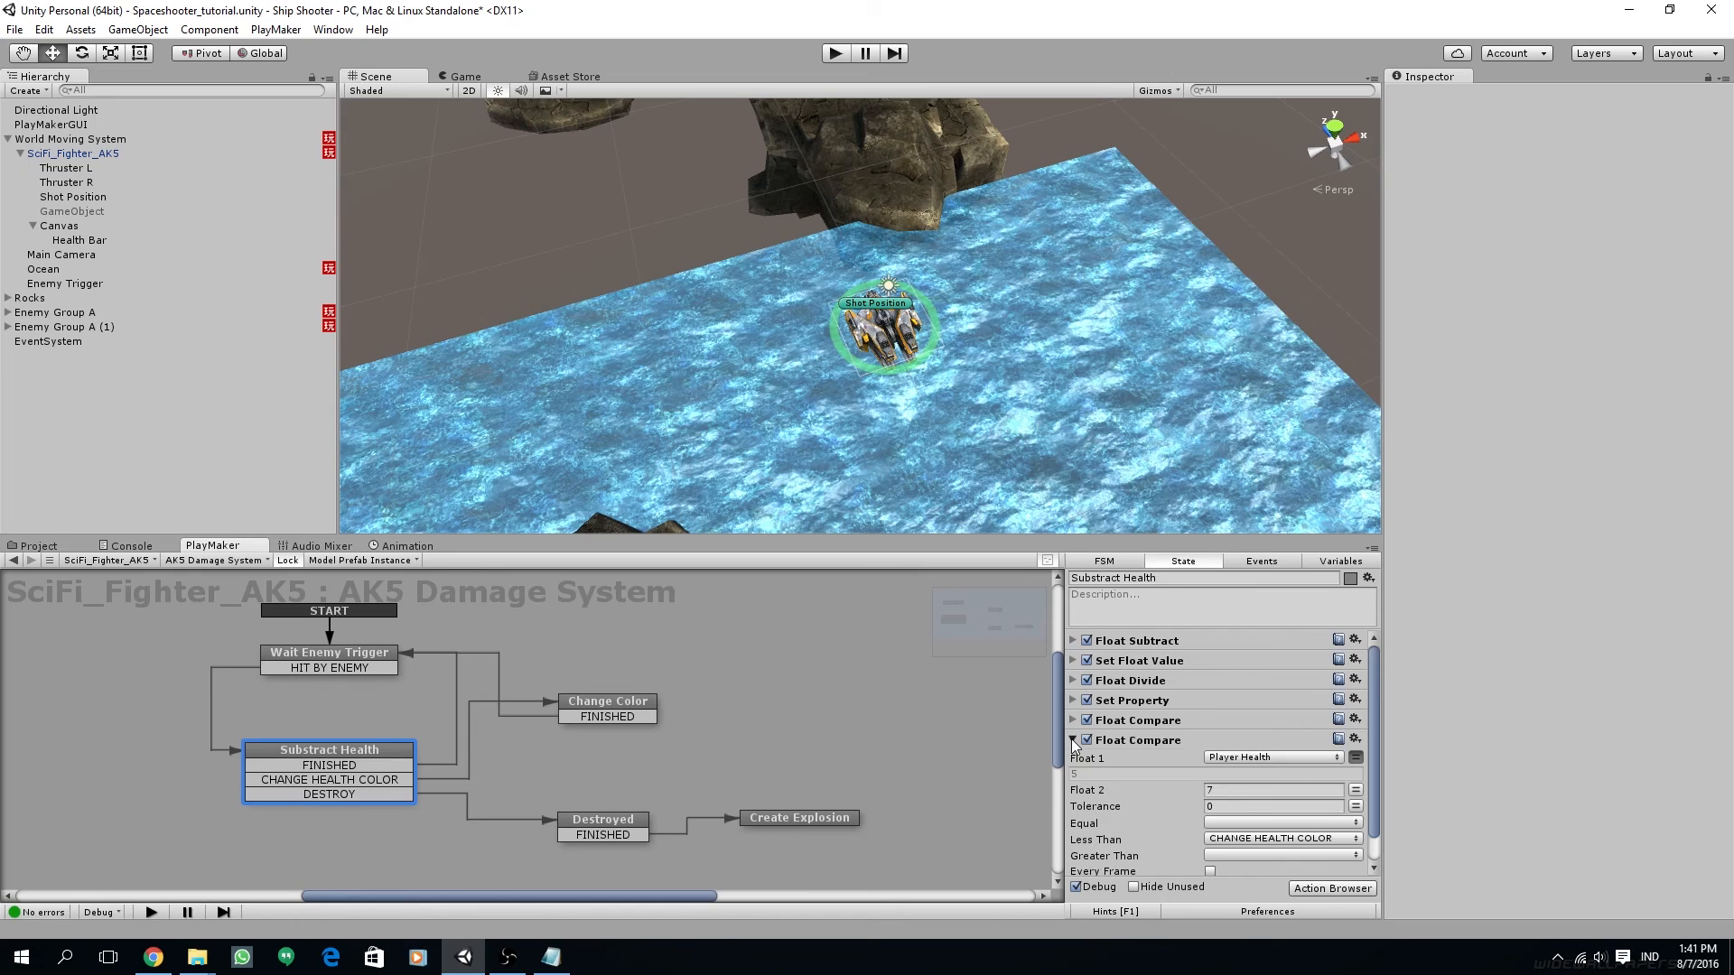
Set the Player Health variable's value to 10 in the AK5 Damage System FSM
{"action": "left_click", "coordinate": [1225, 792]}
{"action": "left_click", "coordinate": [1343, 562]}
{"action": "left_click", "coordinate": [1187, 792]}
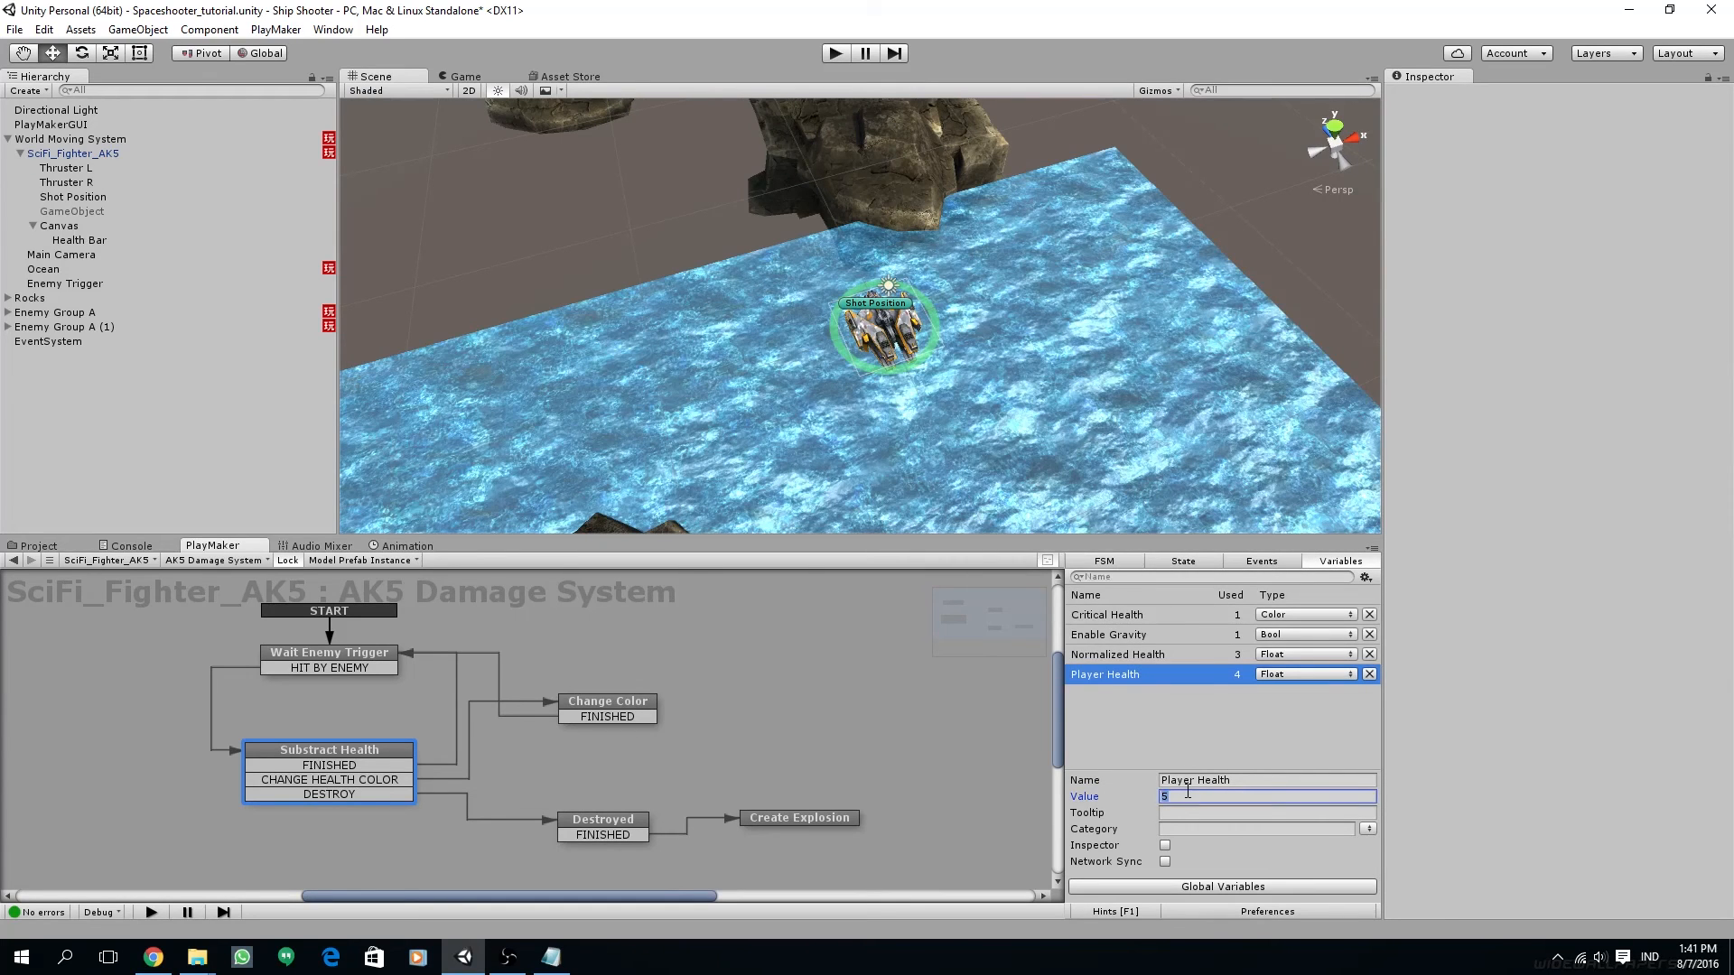
{"action": "middle_click_drag", "start_coordinate": [647, 731], "coordinate": [678, 756]}
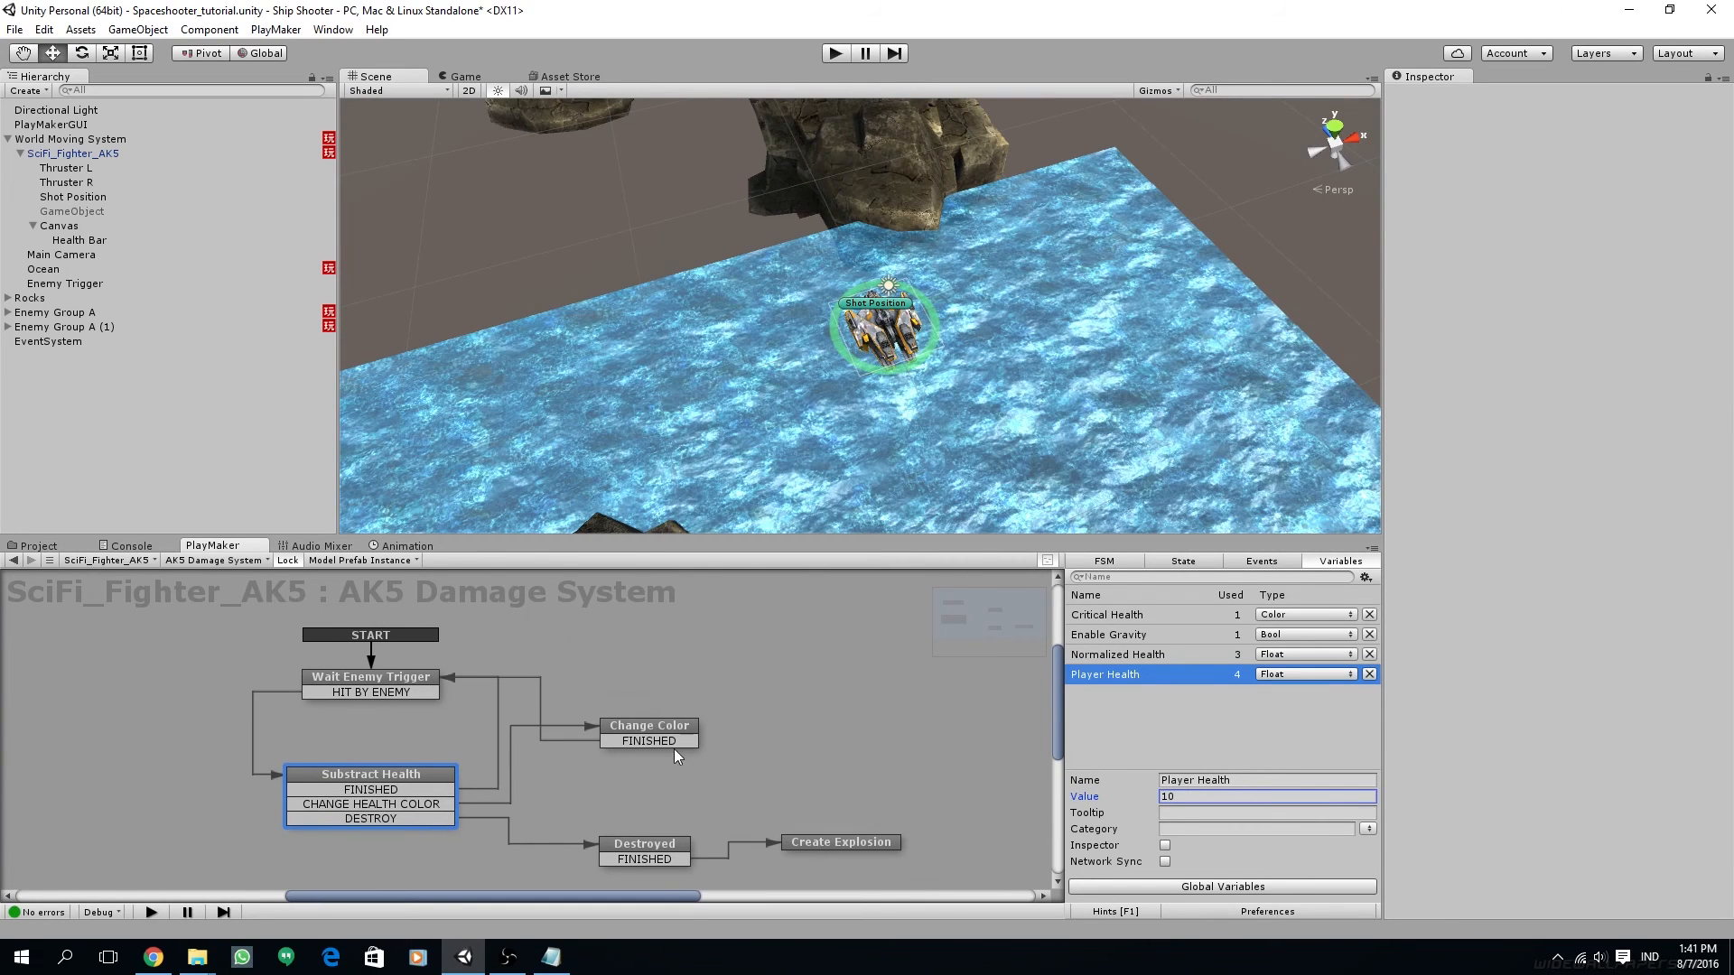
Examine the FighterLowPrefab enemies in Enemy Group A and the FighterLowPrefab_B enemies in Enemy Group A (1)
{"action": "left_click", "coordinate": [8, 312]}
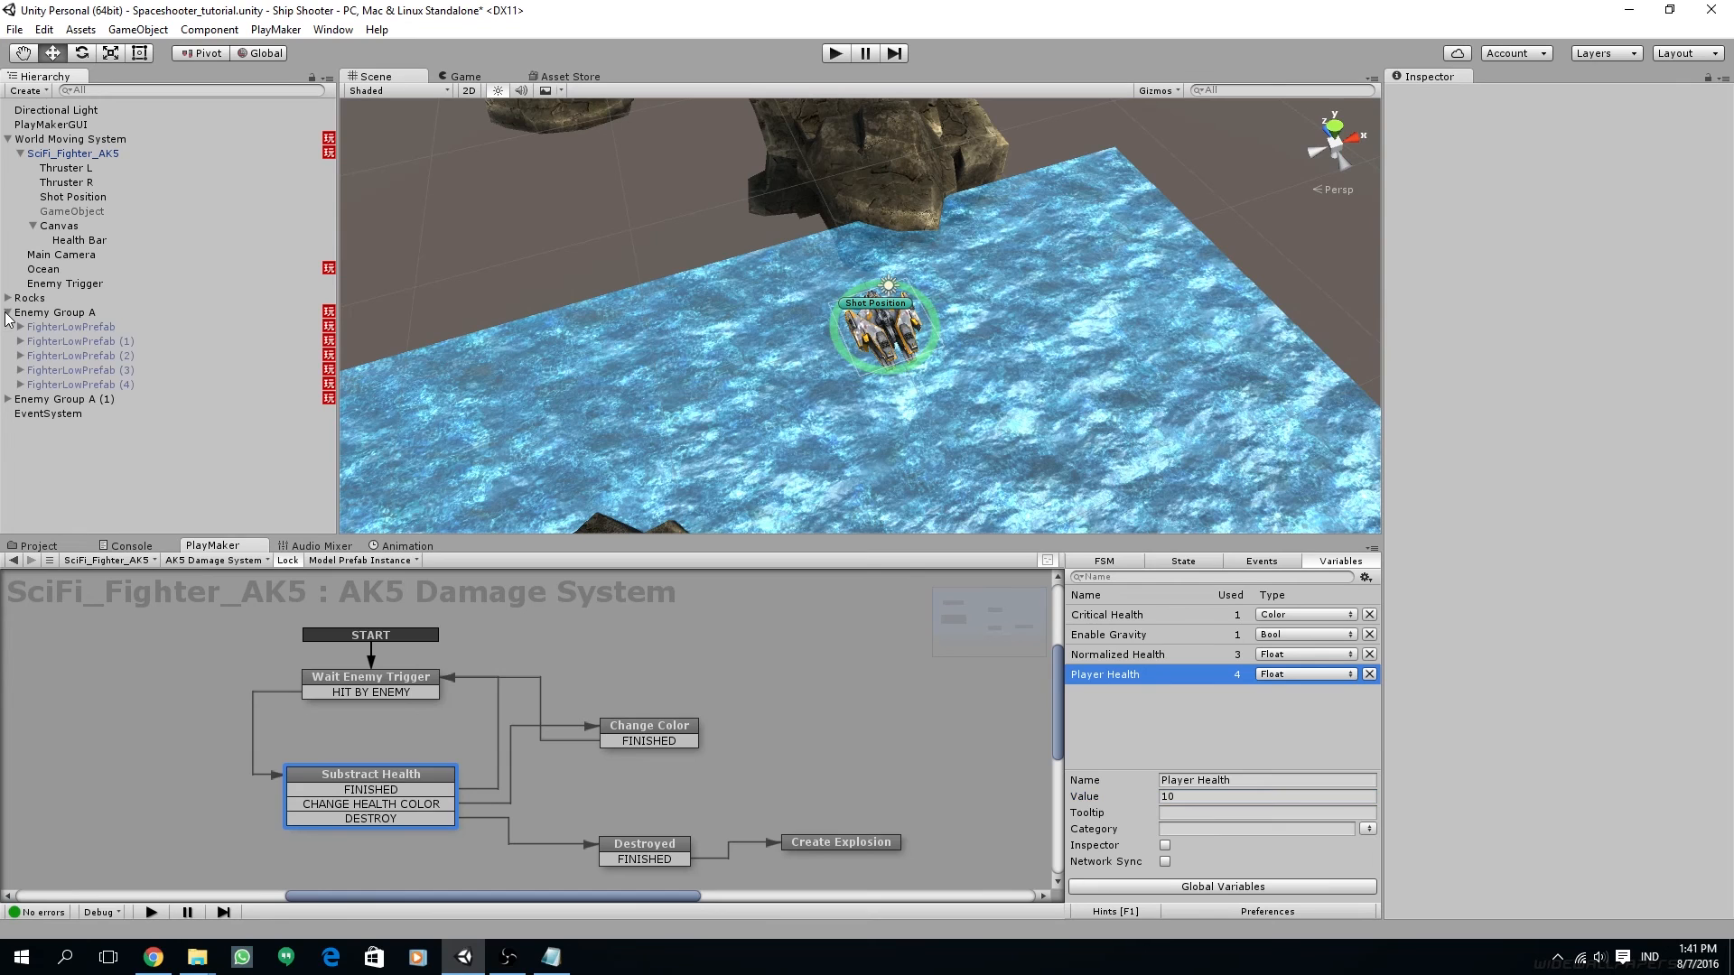
{"action": "left_click", "coordinate": [107, 329]}
{"action": "left_click", "coordinate": [109, 380]}
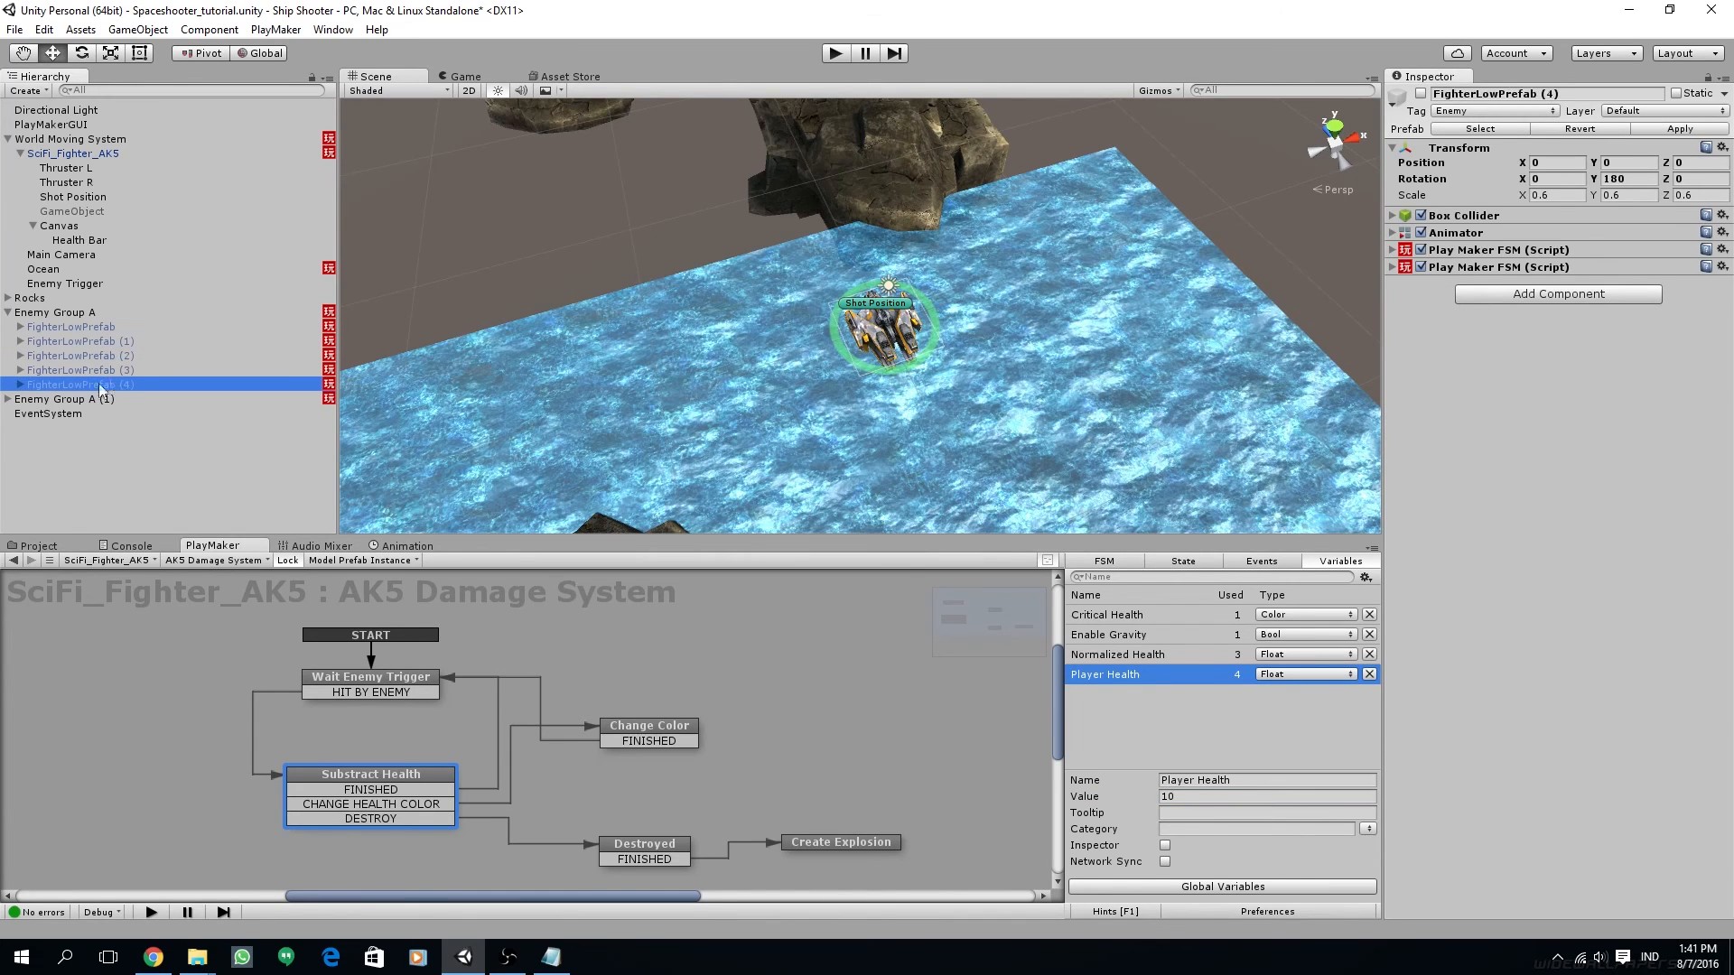
{"action": "left_click", "coordinate": [7, 399]}
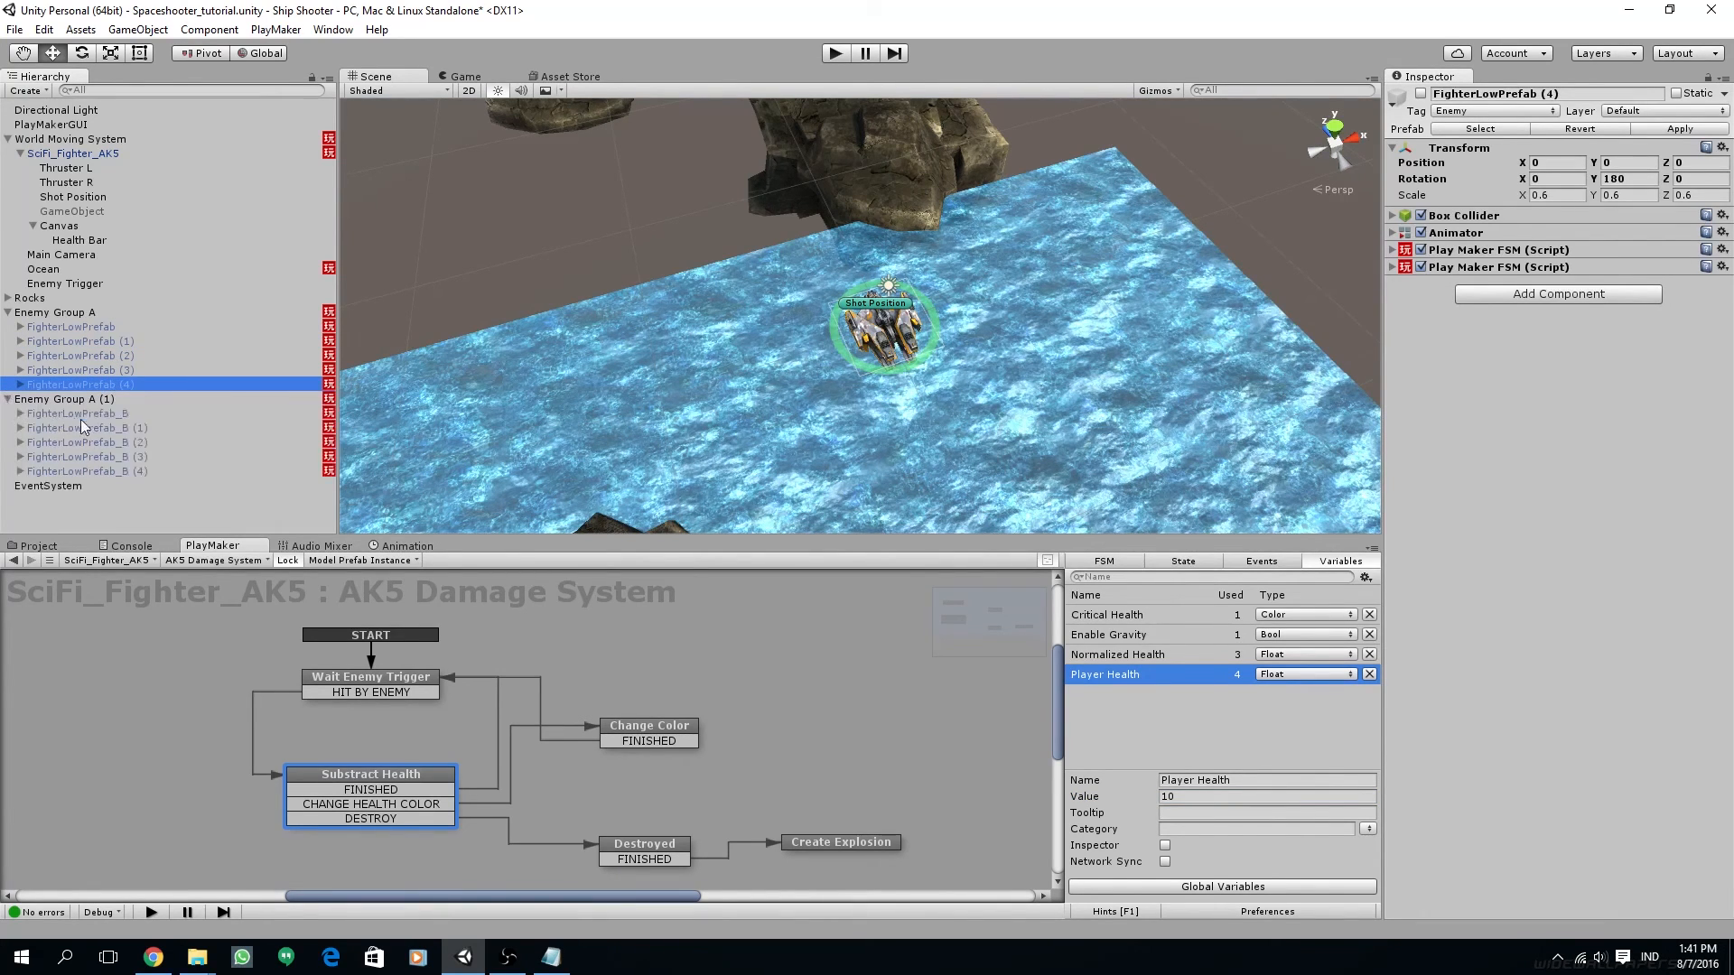
{"action": "left_click", "coordinate": [79, 416]}
{"action": "left_click", "coordinate": [85, 431]}
{"action": "left_click", "coordinate": [84, 441]}
{"action": "left_click", "coordinate": [85, 452]}
Revert FighterLowPrefab_B to its prefab settings and check copies (1) to (3) in Enemy Group A (1)
{"action": "left_click", "coordinate": [85, 411]}
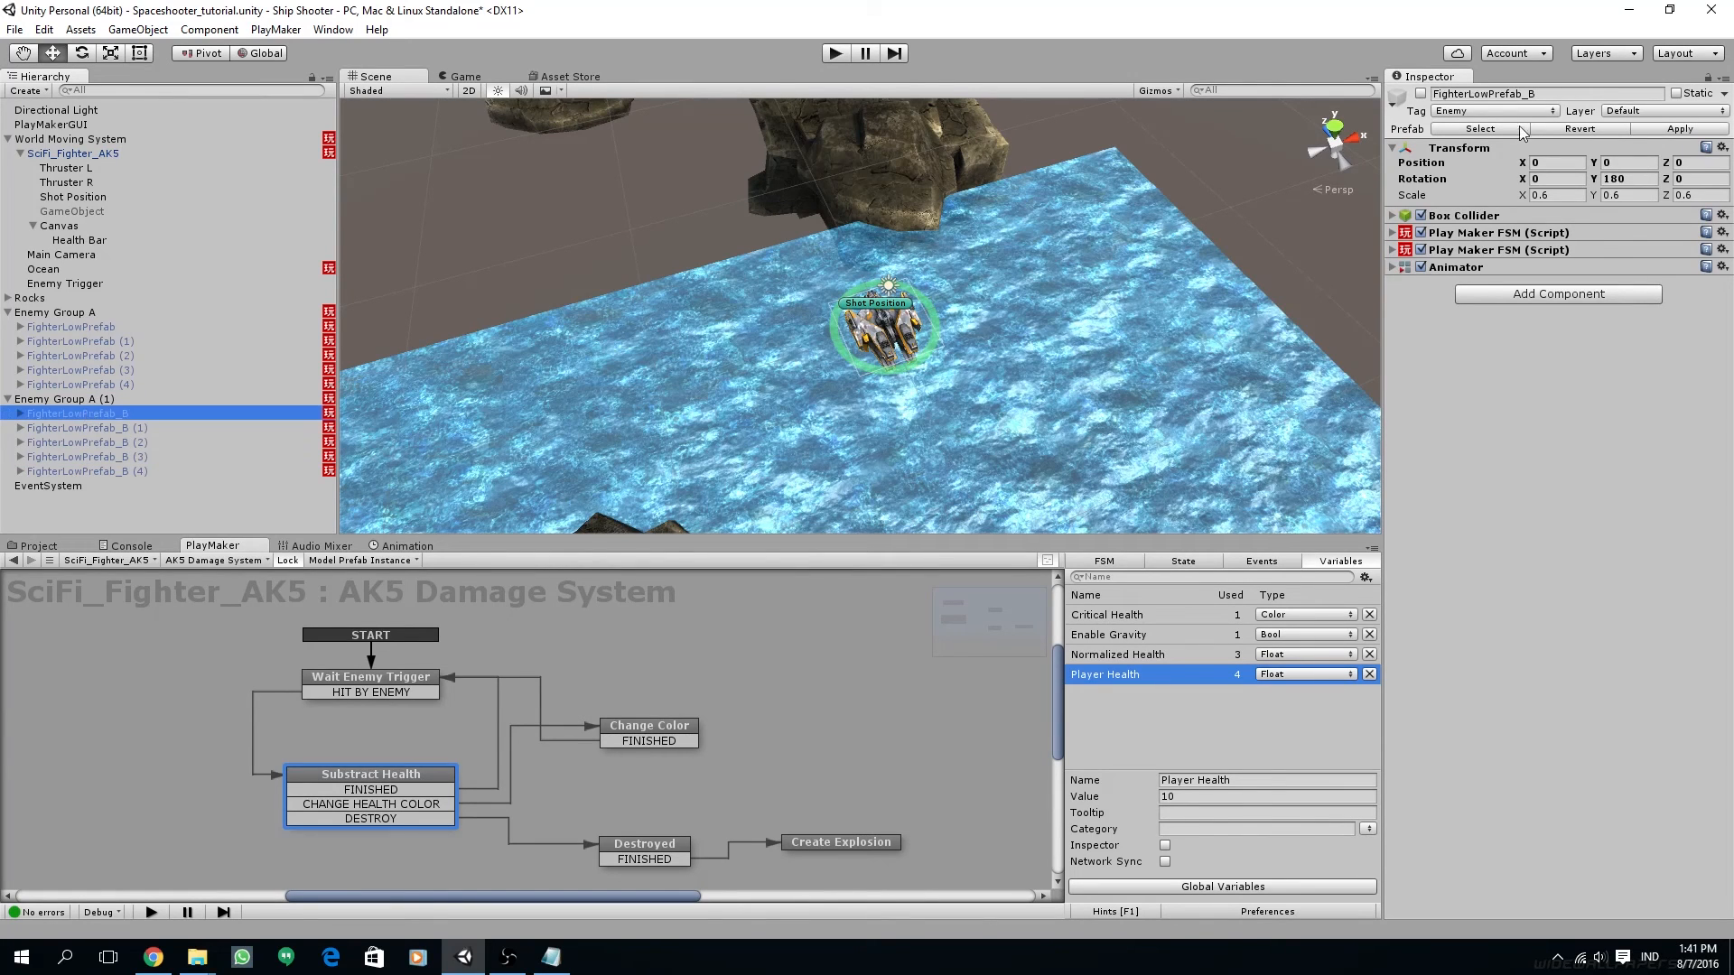
{"action": "left_click", "coordinate": [1580, 129]}
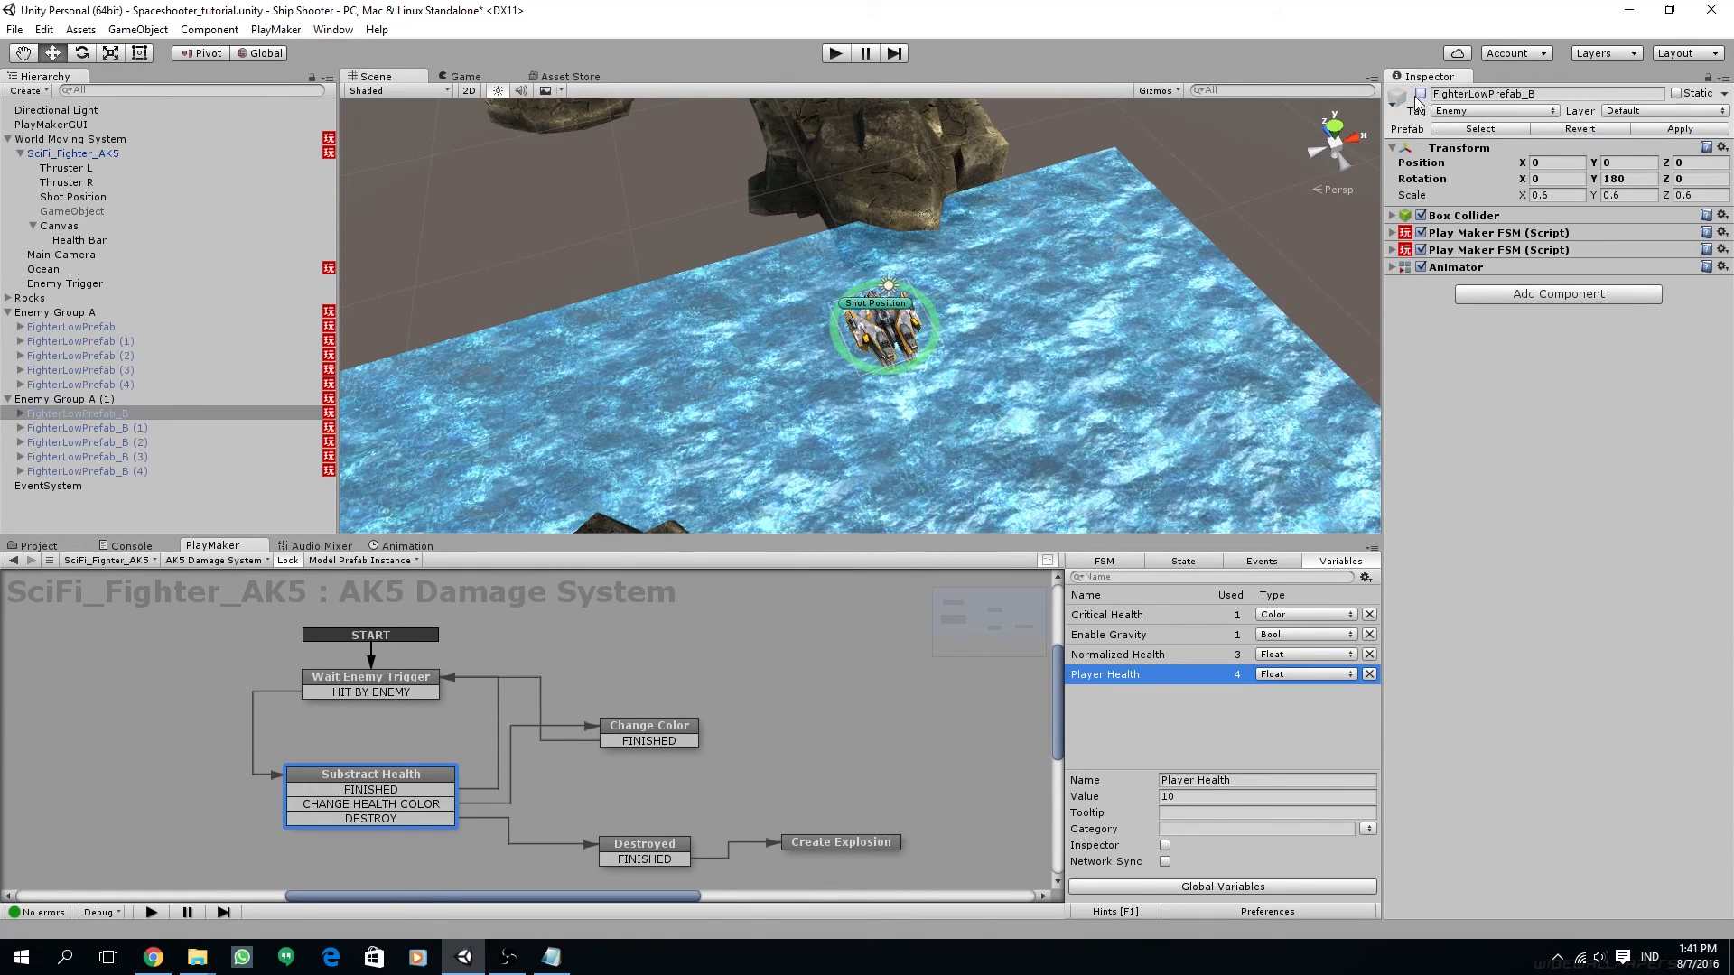
{"action": "left_click", "coordinate": [115, 429]}
{"action": "left_click", "coordinate": [124, 443]}
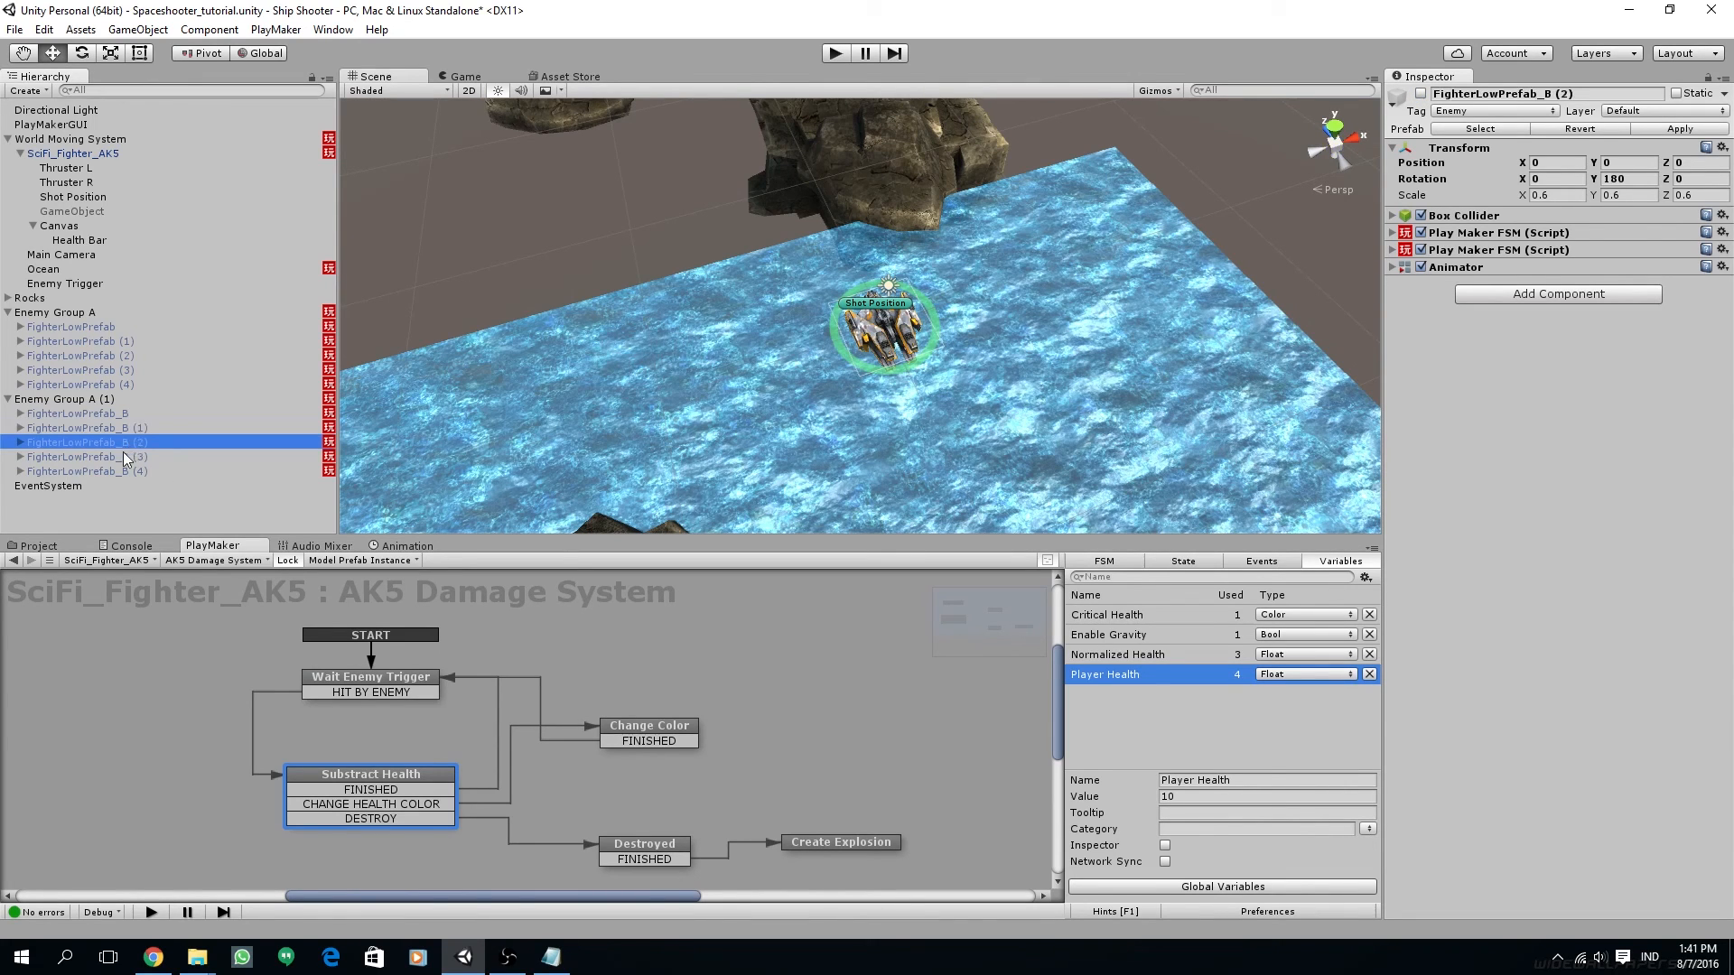
{"action": "left_click", "coordinate": [122, 457]}
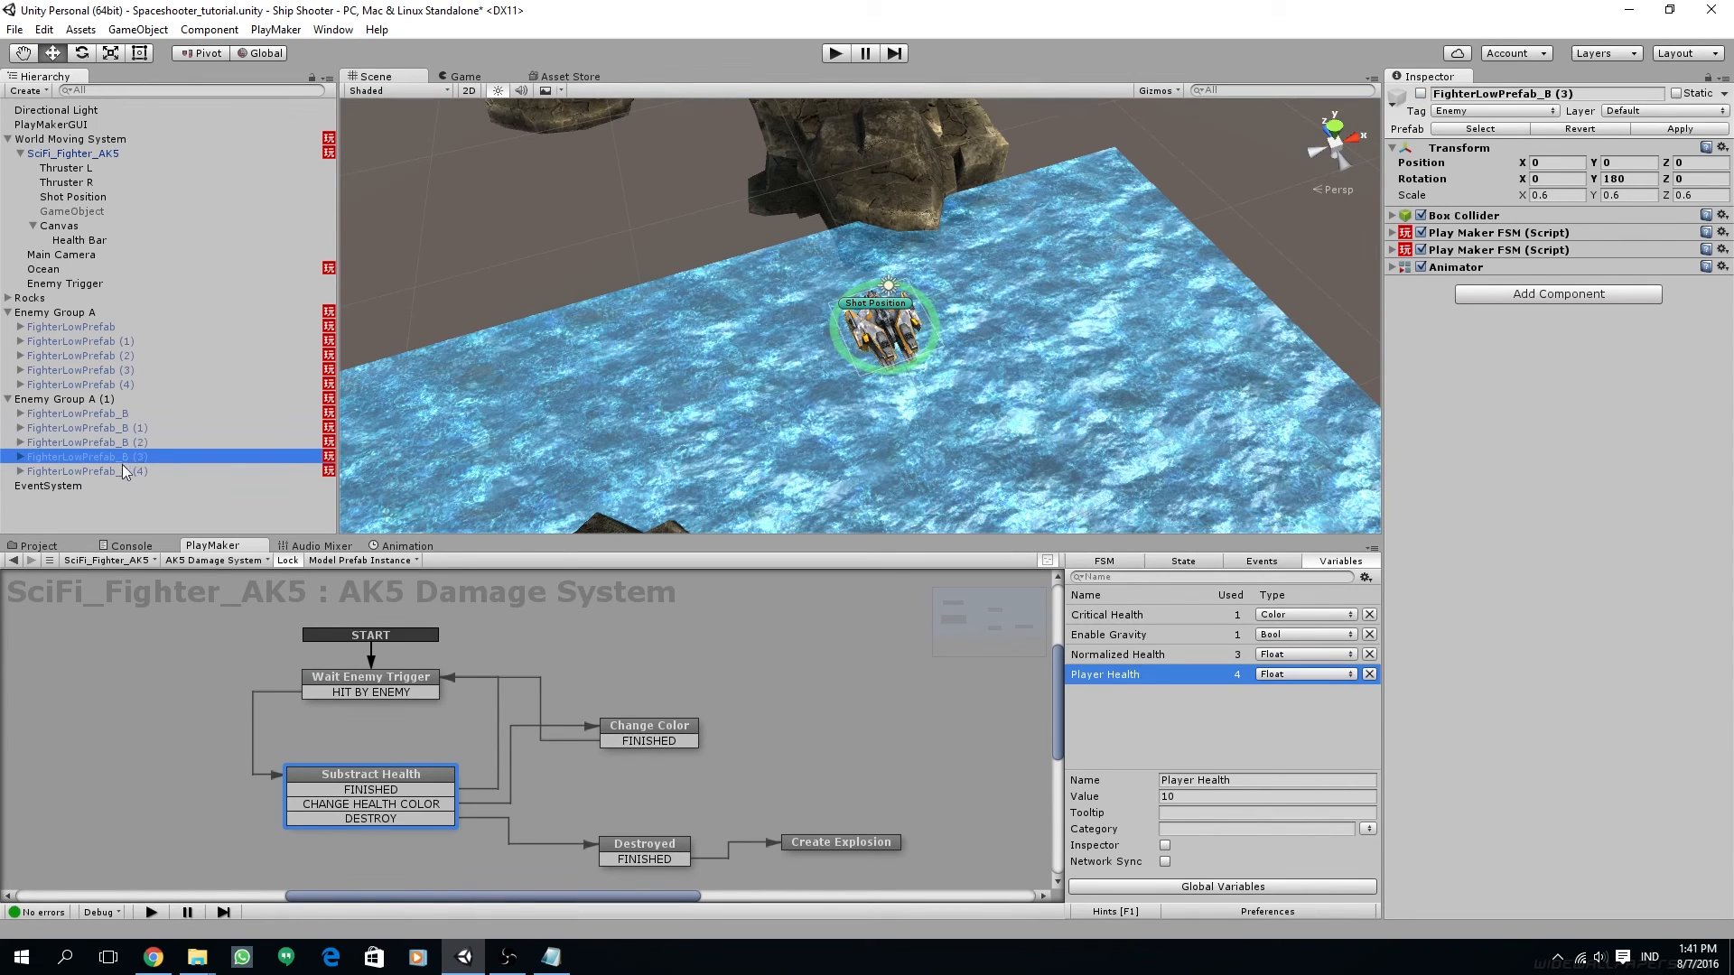
Playtest the ship against both enemy groups, compare the Scene and Game views during the run, and end play mode
{"action": "left_click", "coordinate": [839, 56]}
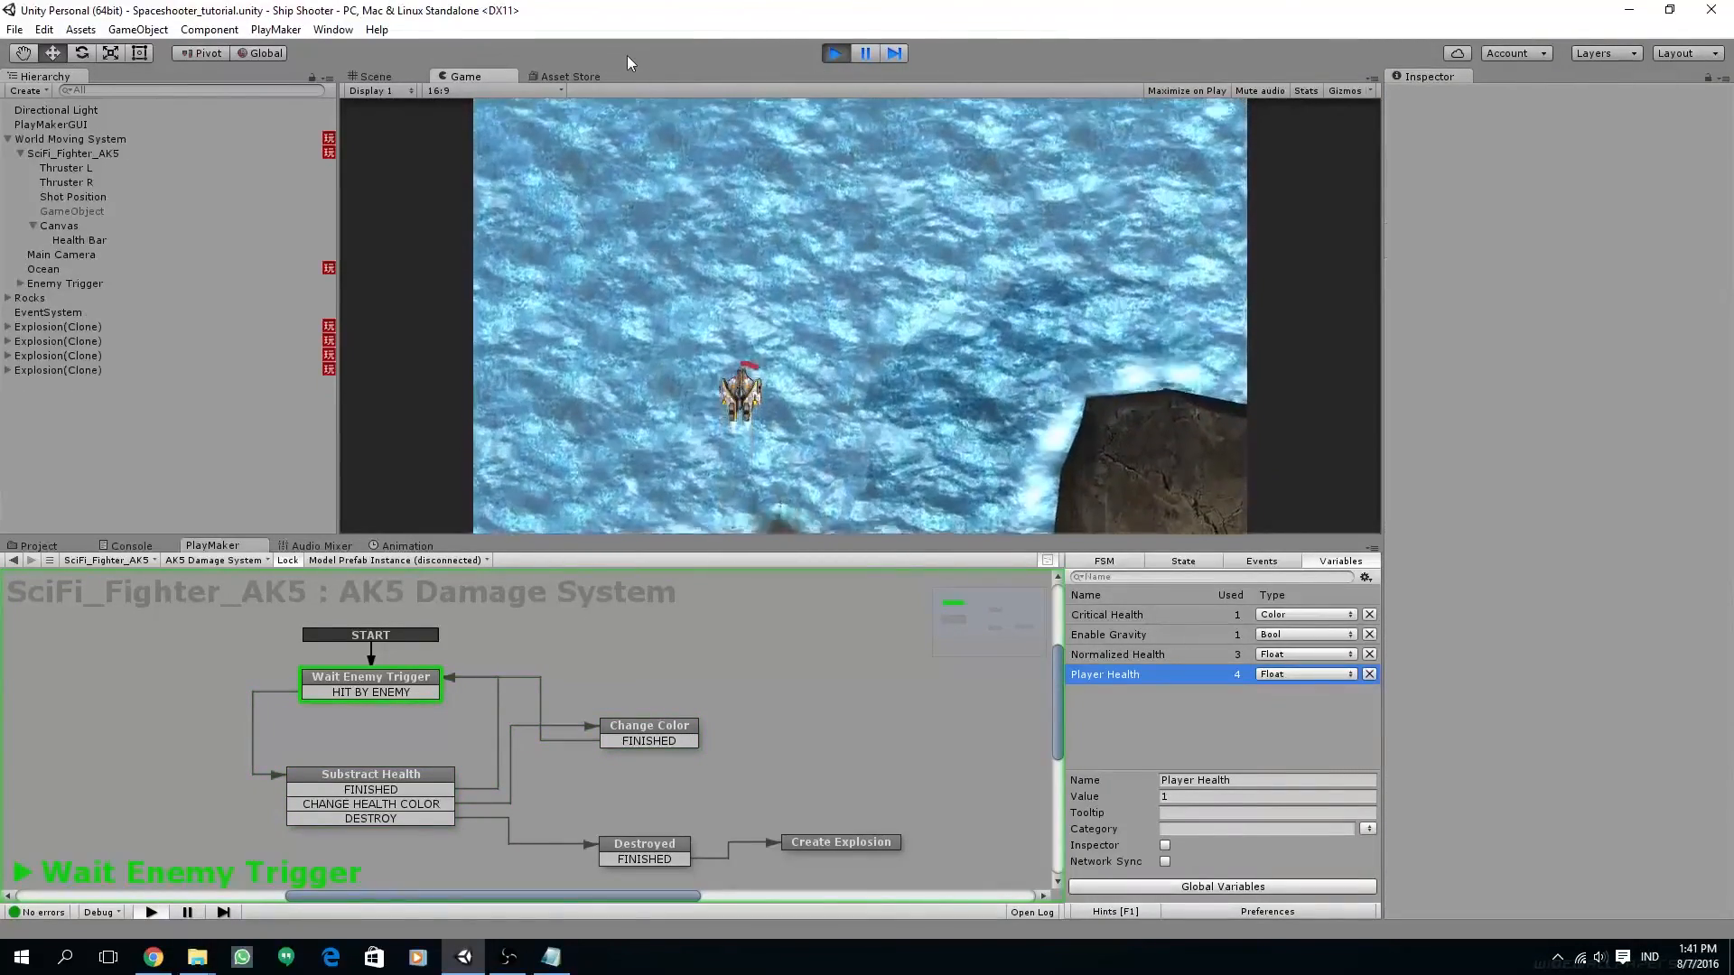
{"action": "left_click", "coordinate": [382, 75]}
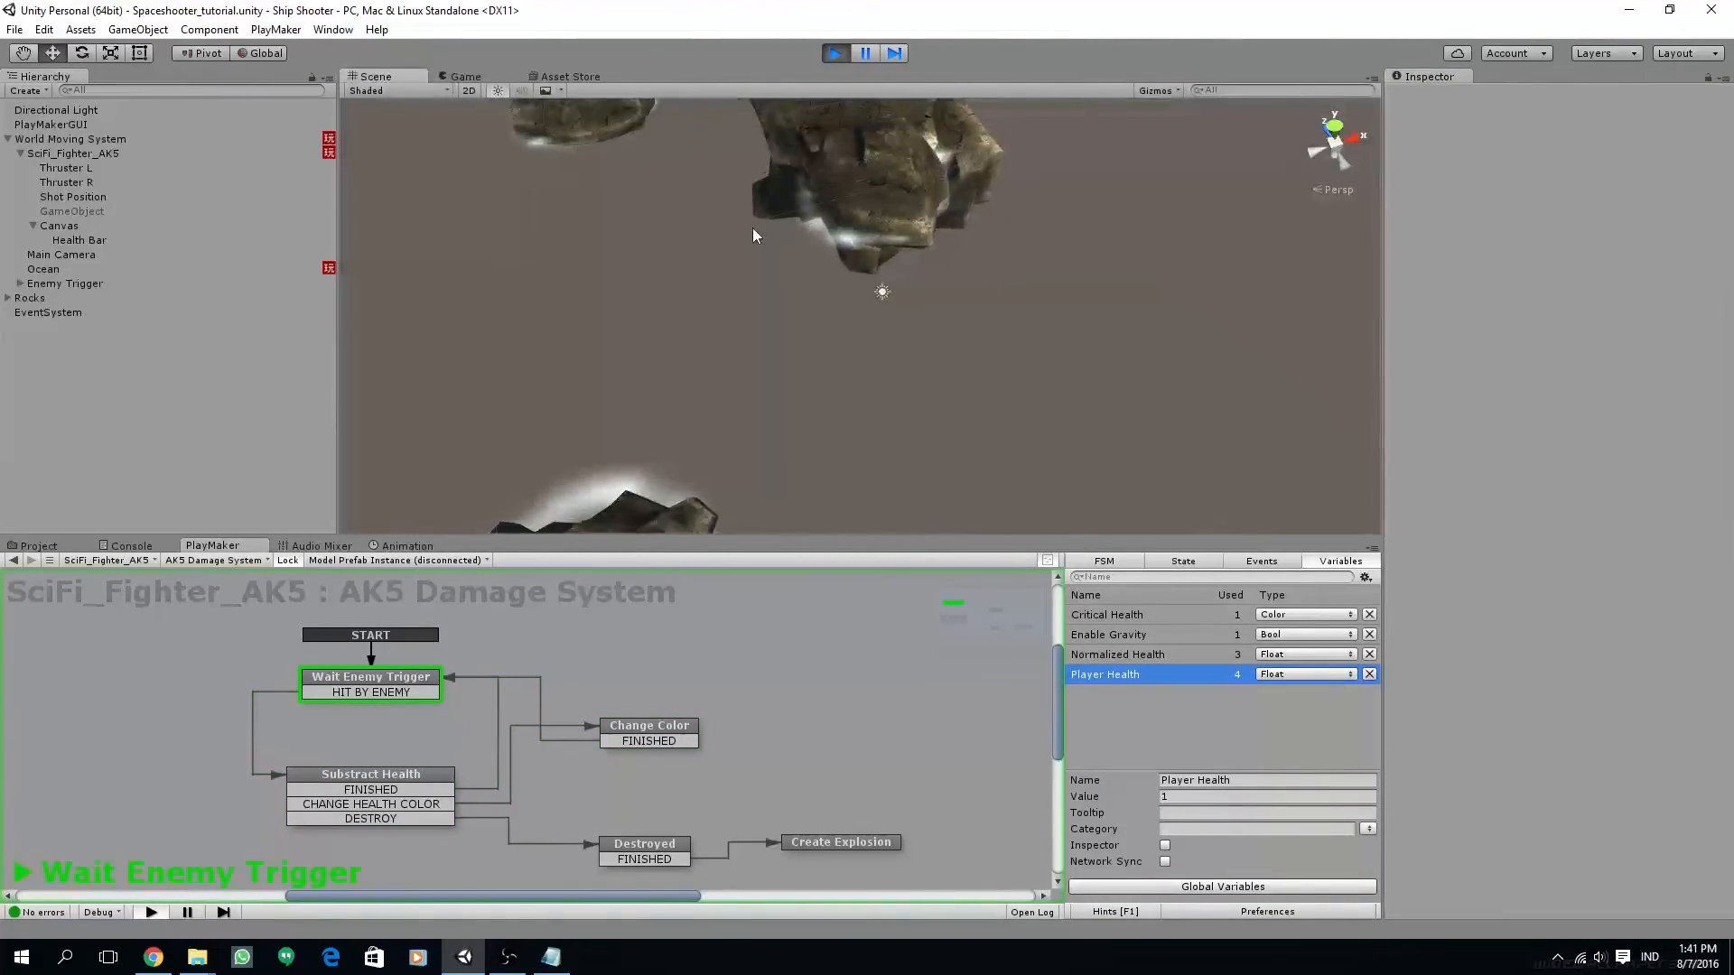
{"action": "left_click", "coordinate": [467, 75]}
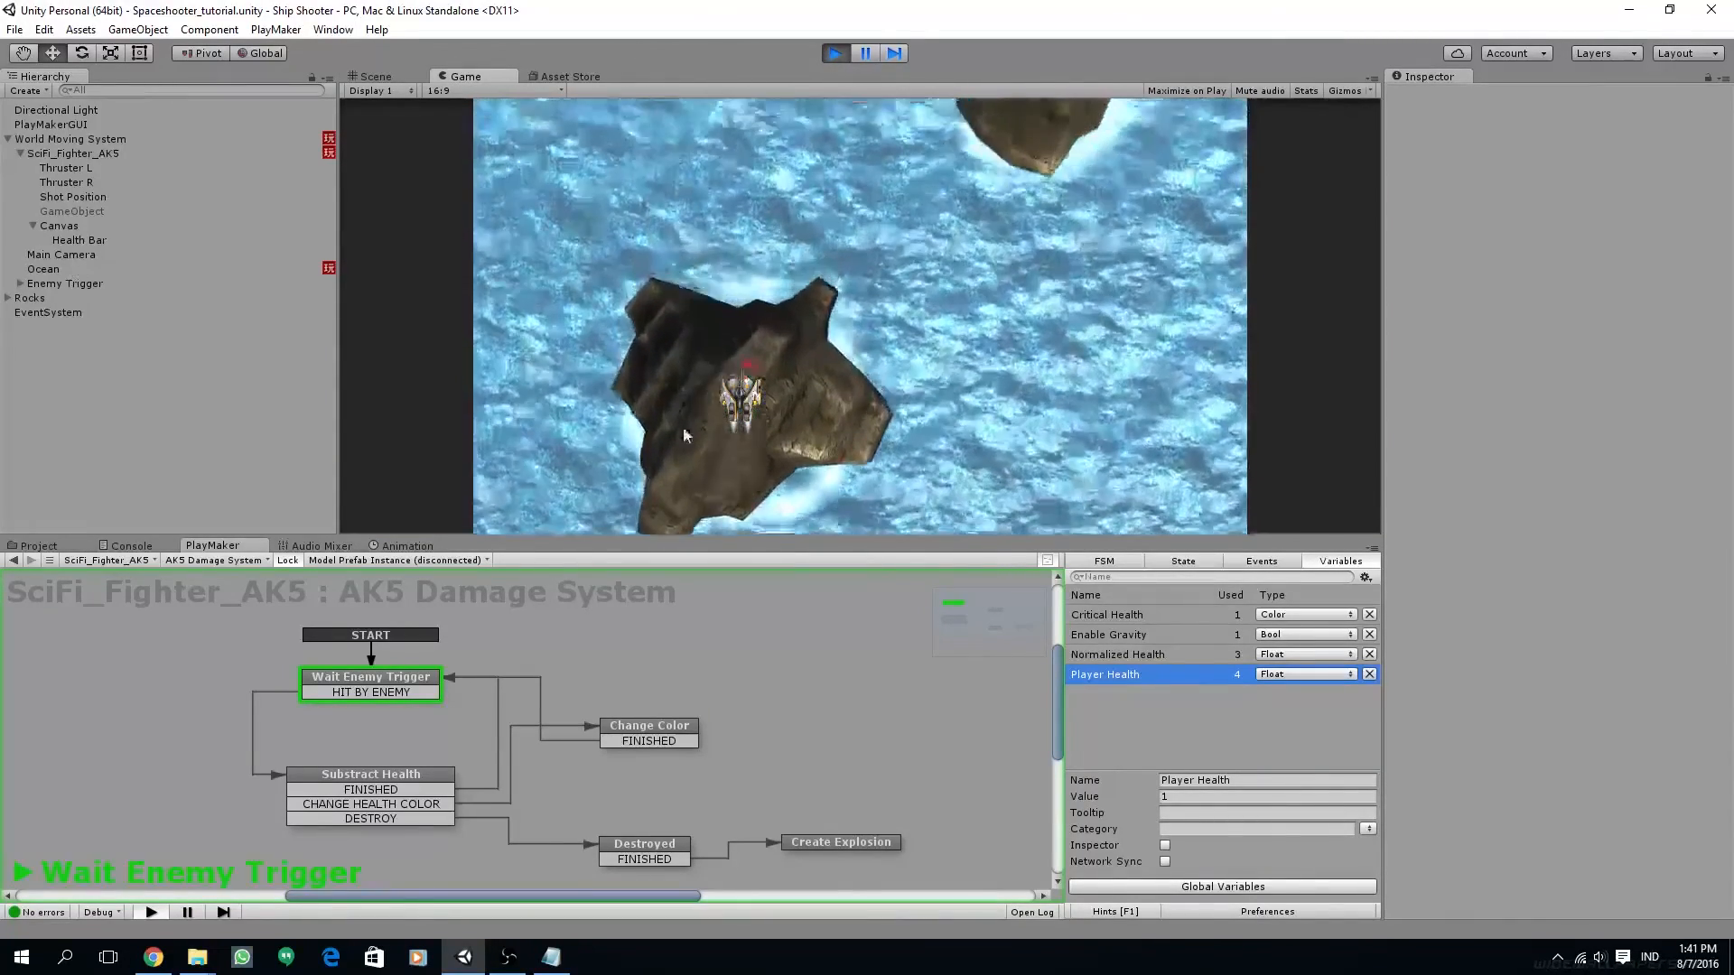
{"action": "left_click", "coordinate": [837, 54]}
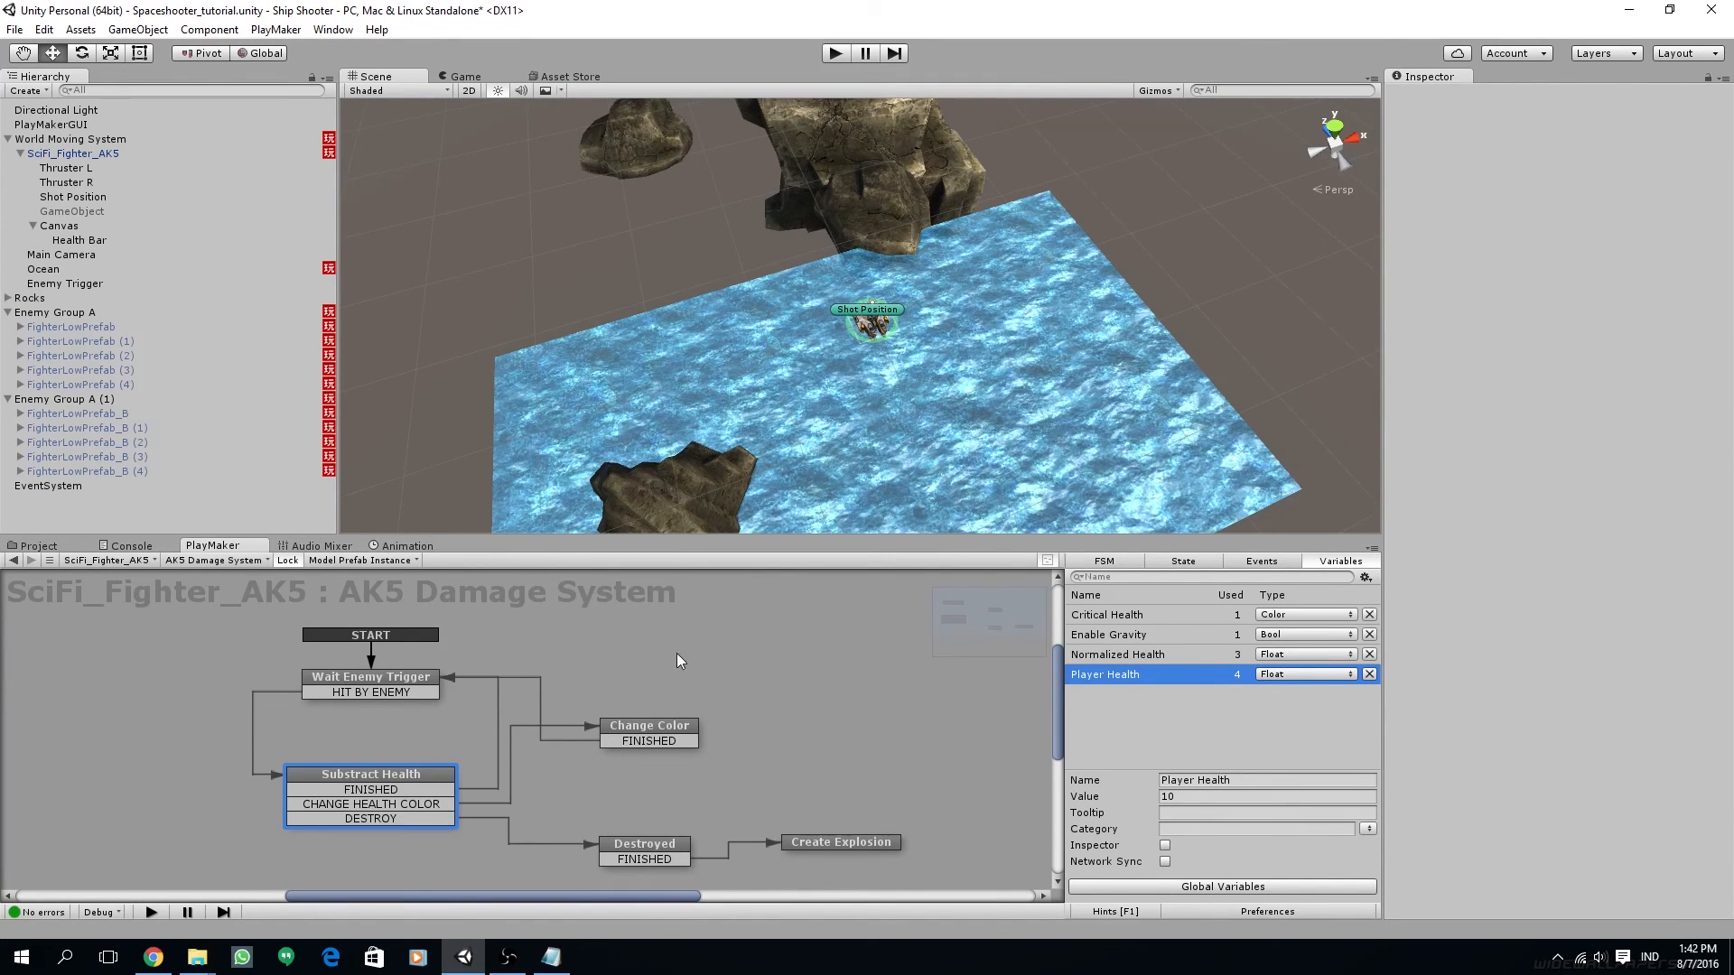
{"action": "middle_click_drag", "start_coordinate": [815, 391], "coordinate": [836, 385]}
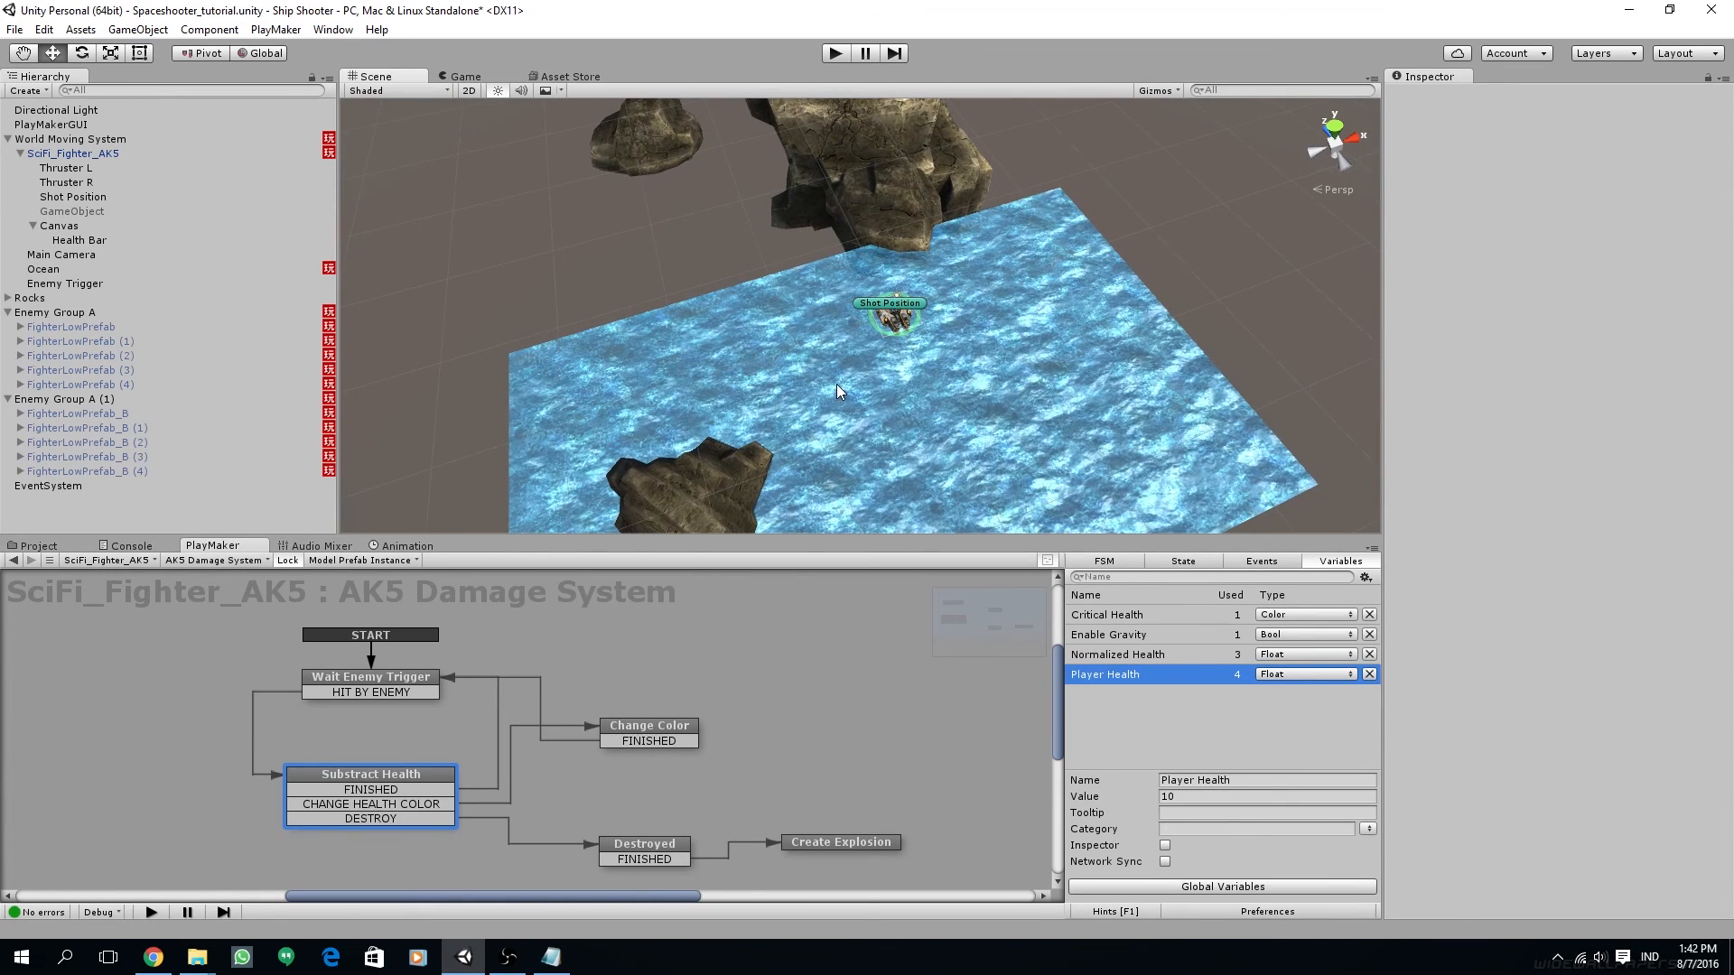